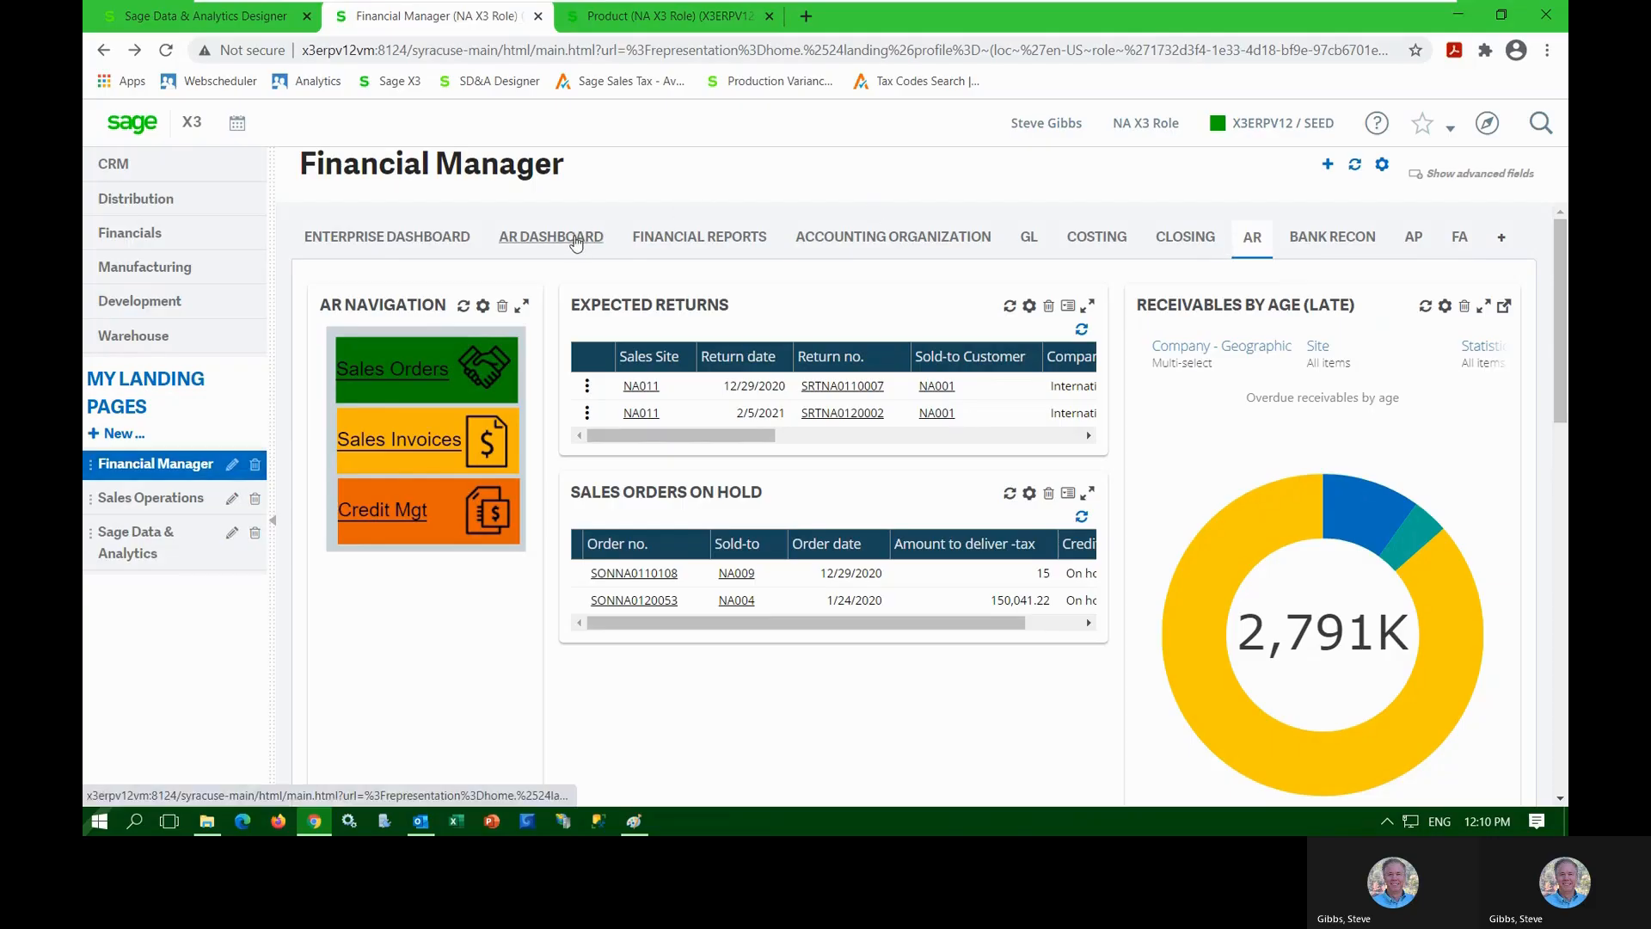
Open the AR Manager Dashboard at full size and limit its Company - Geographic filter to NA10 - NA Discrete under North America, US
{"action": "left_click", "coordinate": [576, 243]}
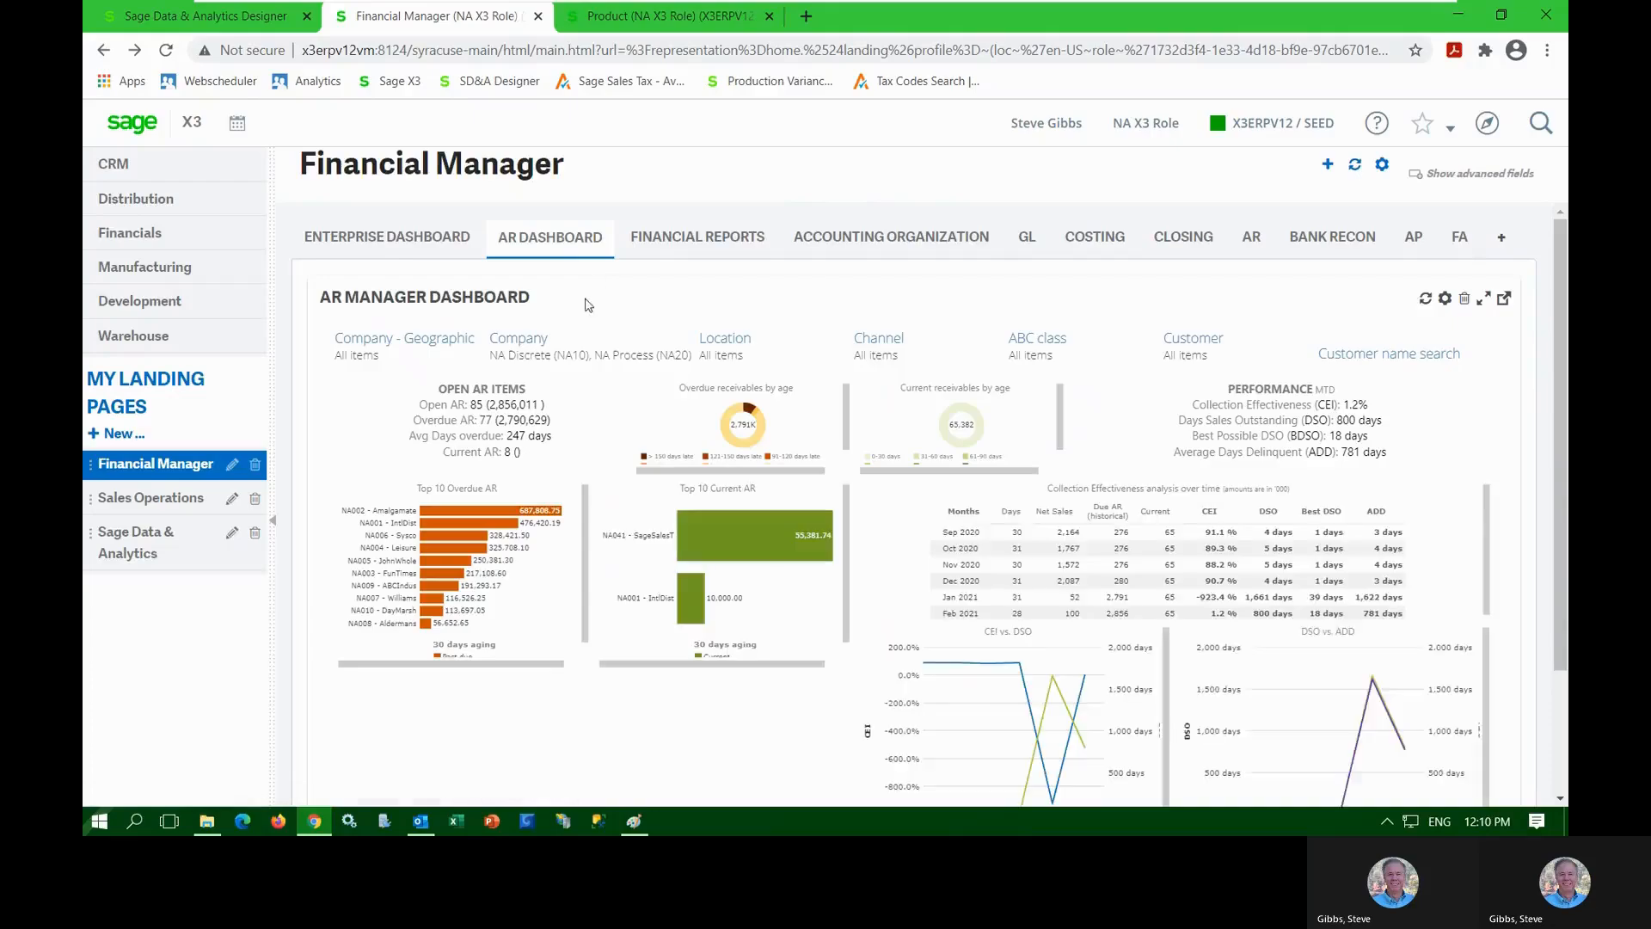
{"action": "left_click", "coordinate": [1485, 298]}
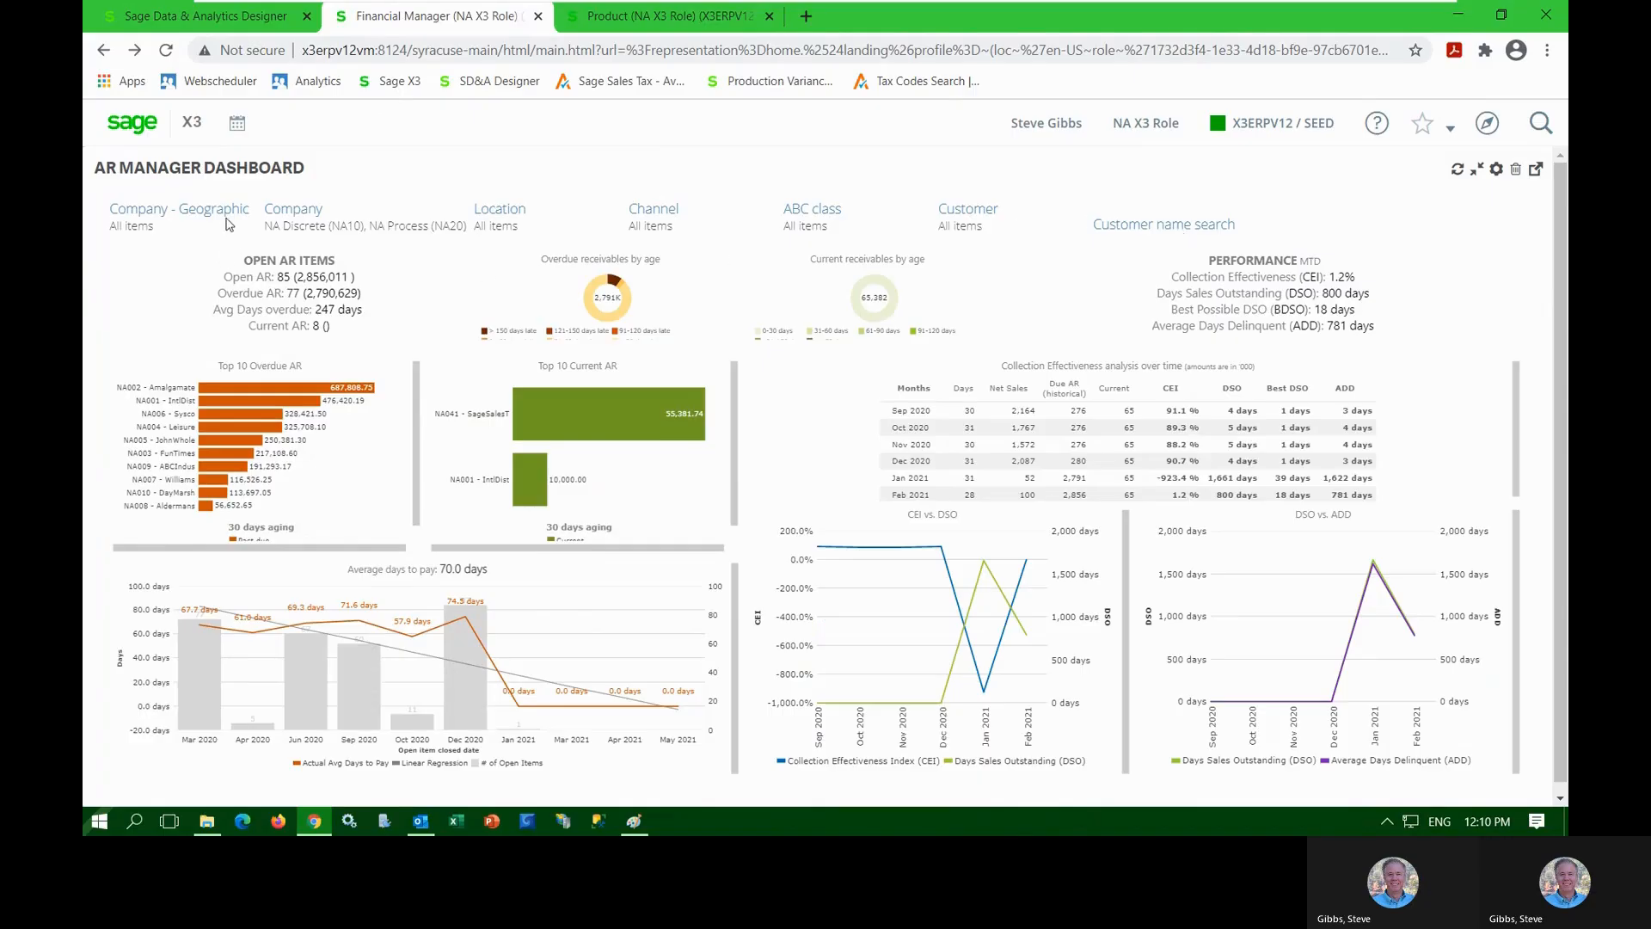
{"action": "left_click", "coordinate": [228, 223]}
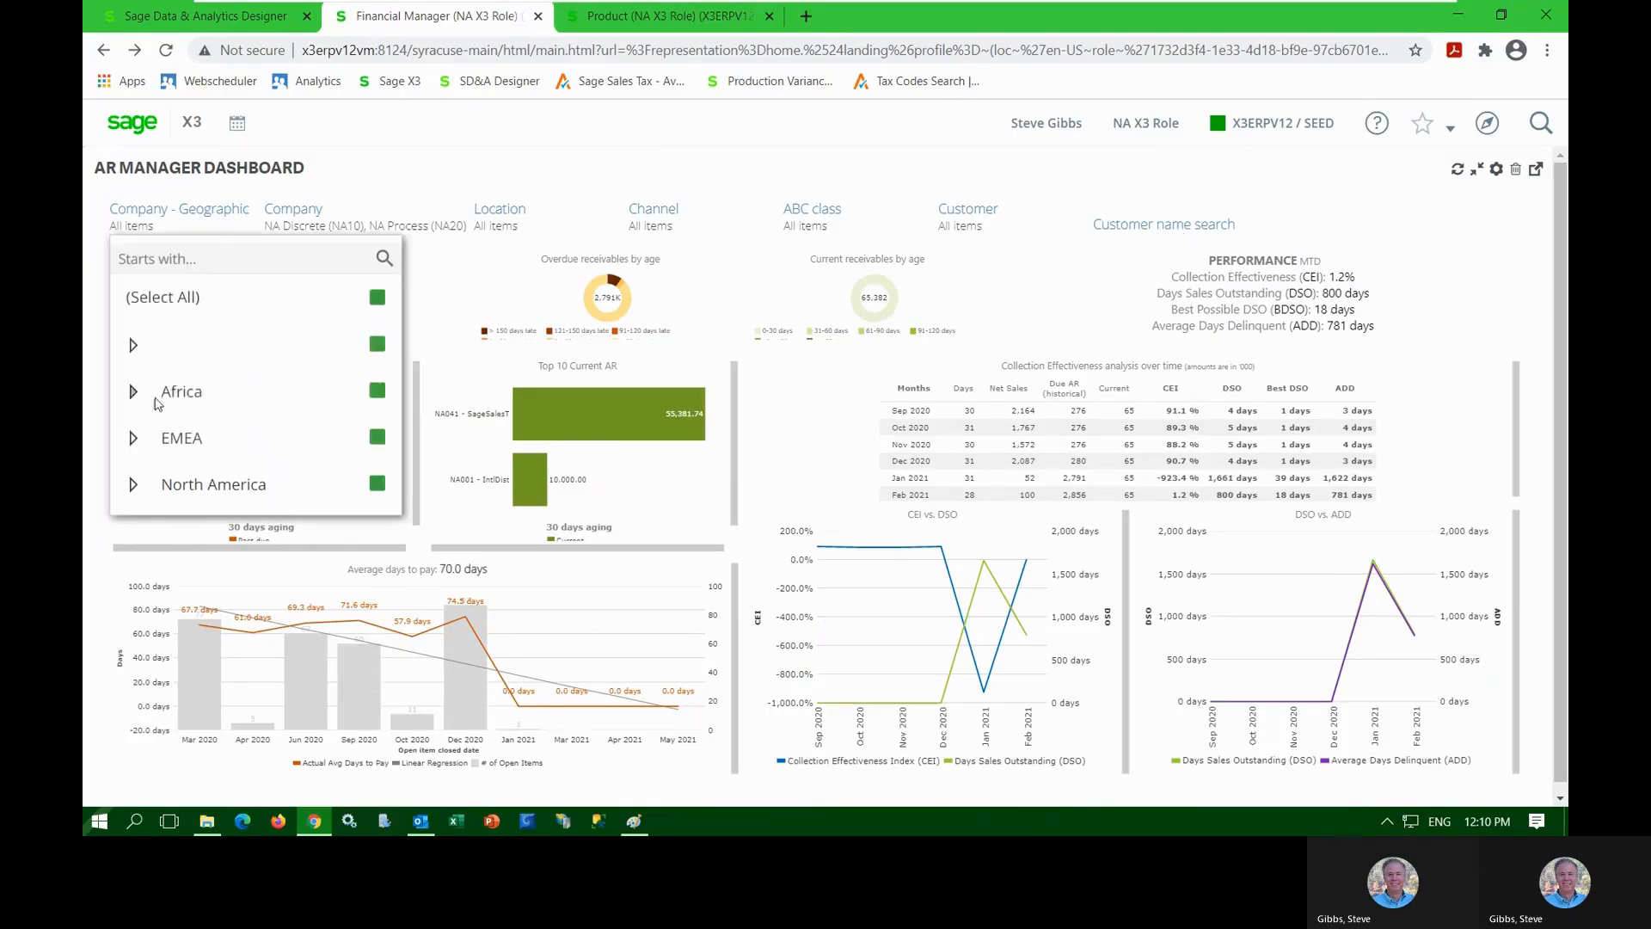
{"action": "left_click", "coordinate": [377, 297]}
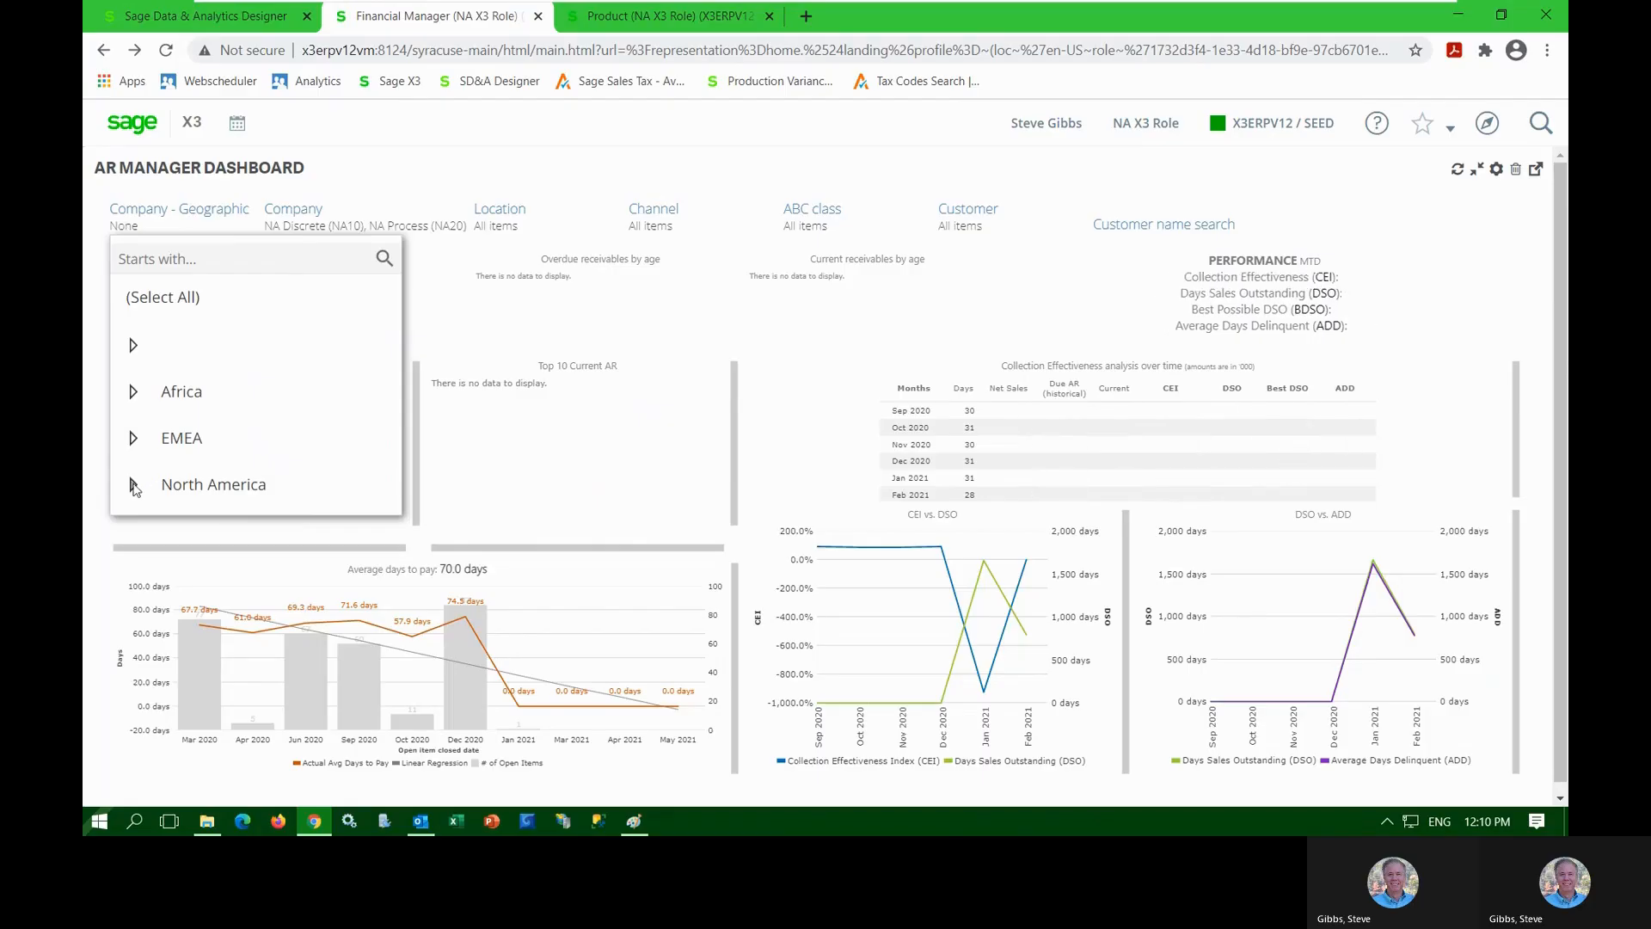
{"action": "left_click", "coordinate": [133, 485]}
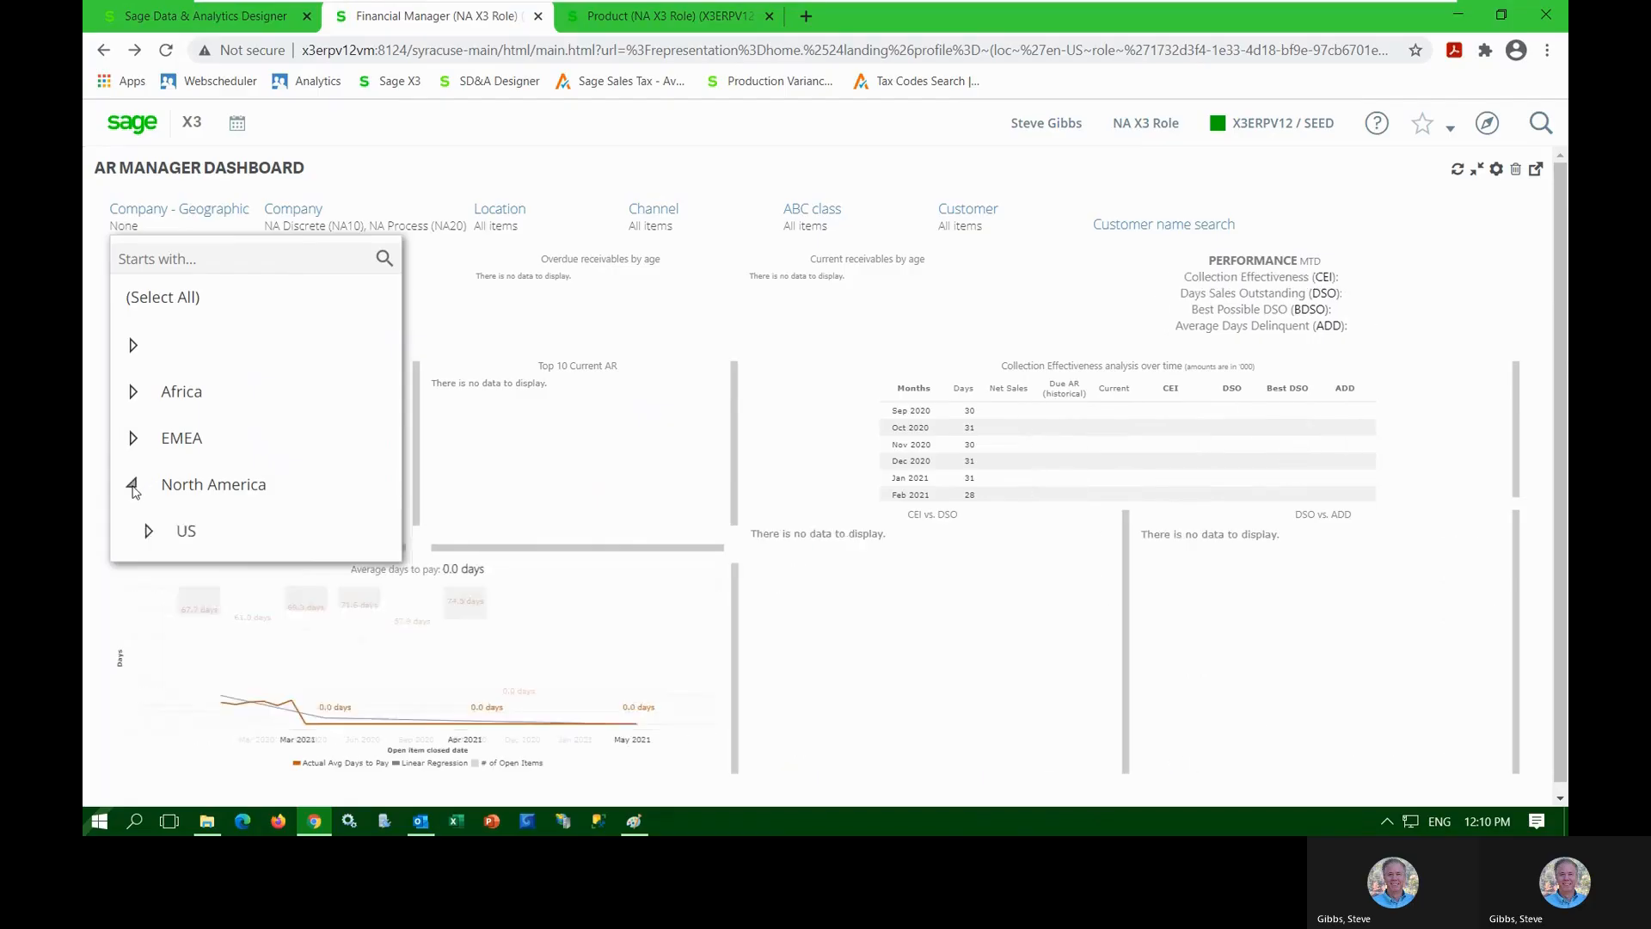
{"action": "left_click", "coordinate": [147, 531]}
{"action": "left_click", "coordinate": [375, 578]}
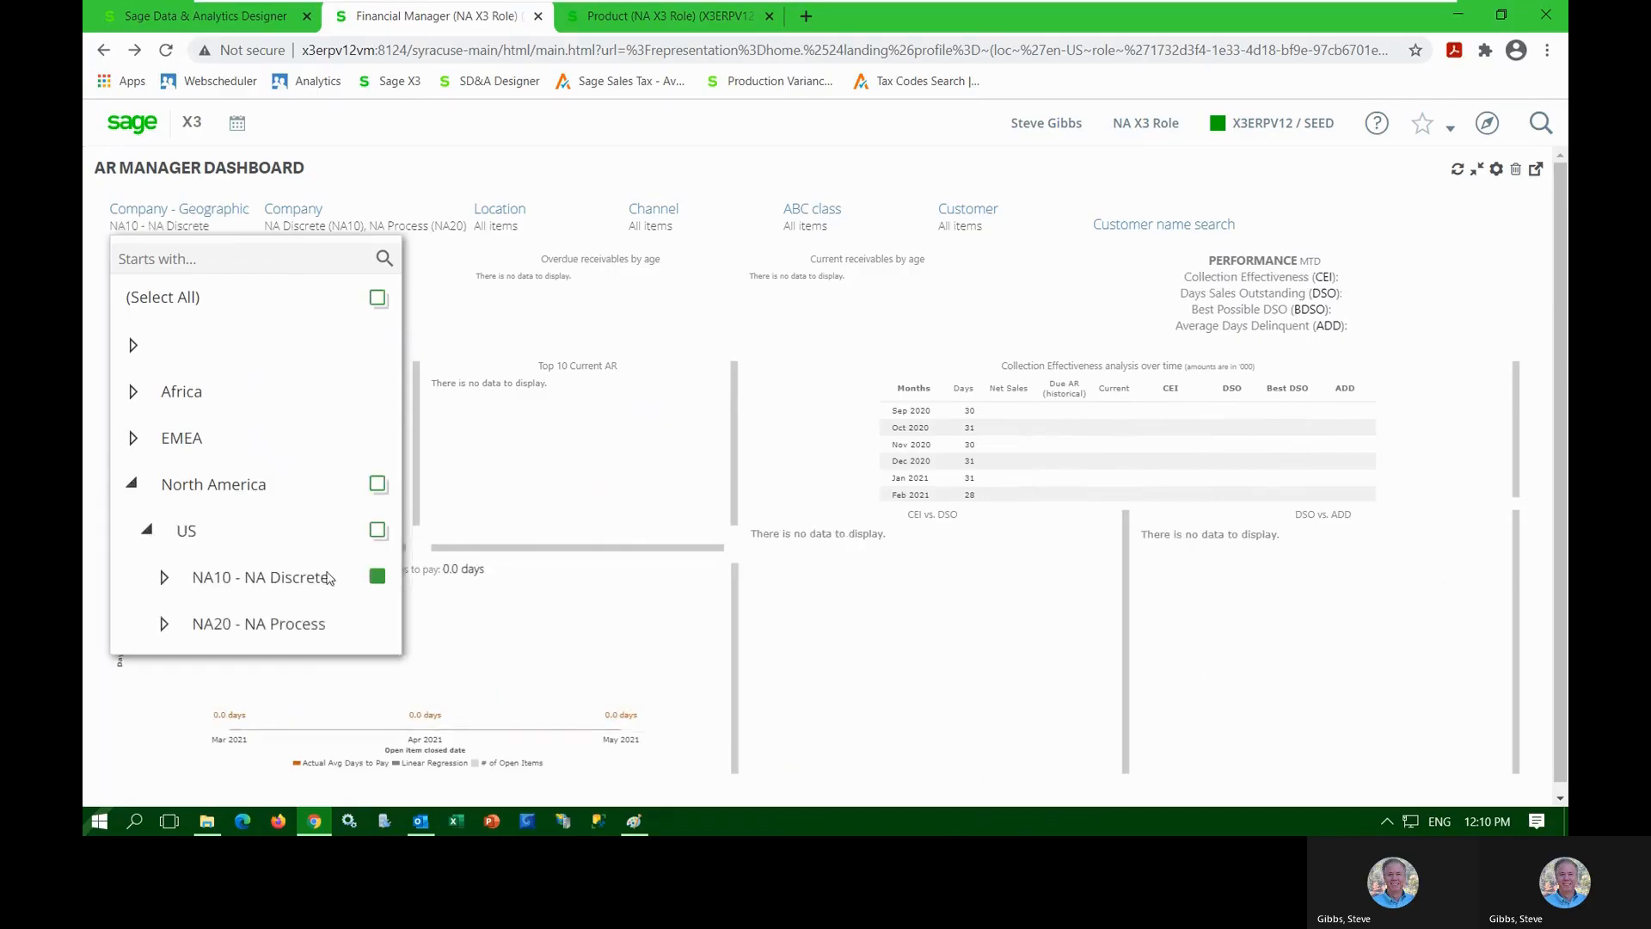
Expand the sites under NA10 - NA Discrete and widen the Company - Geographic filter to all of North America
{"action": "left_click", "coordinate": [163, 577]}
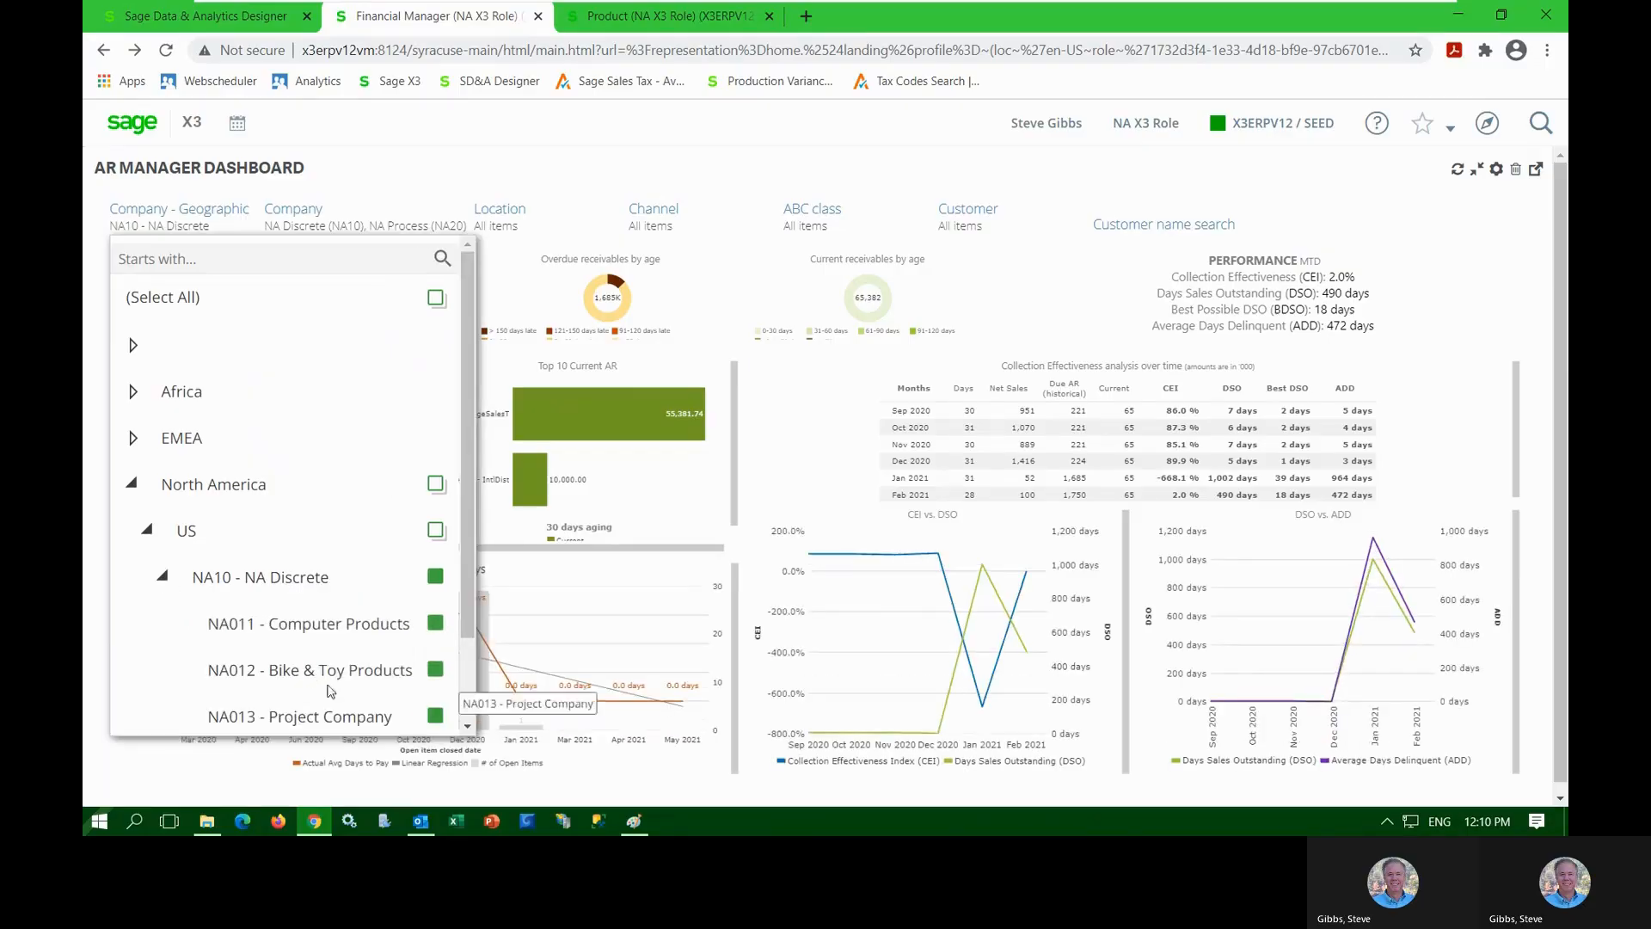
{"action": "left_click", "coordinate": [436, 483]}
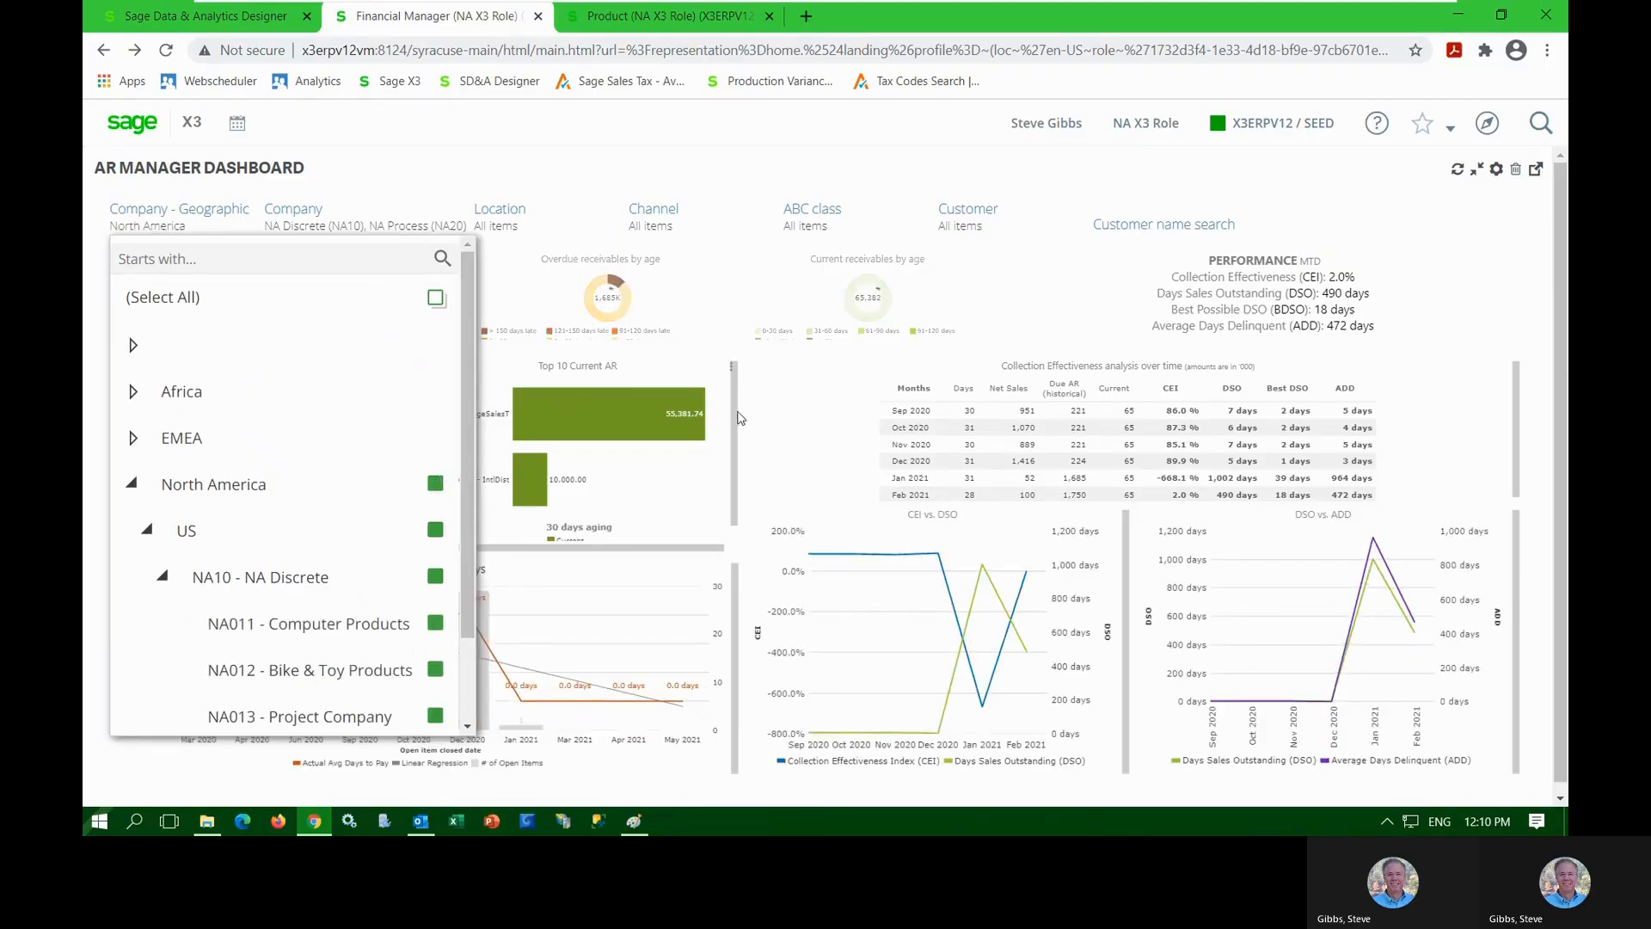
{"action": "left_click", "coordinate": [807, 419]}
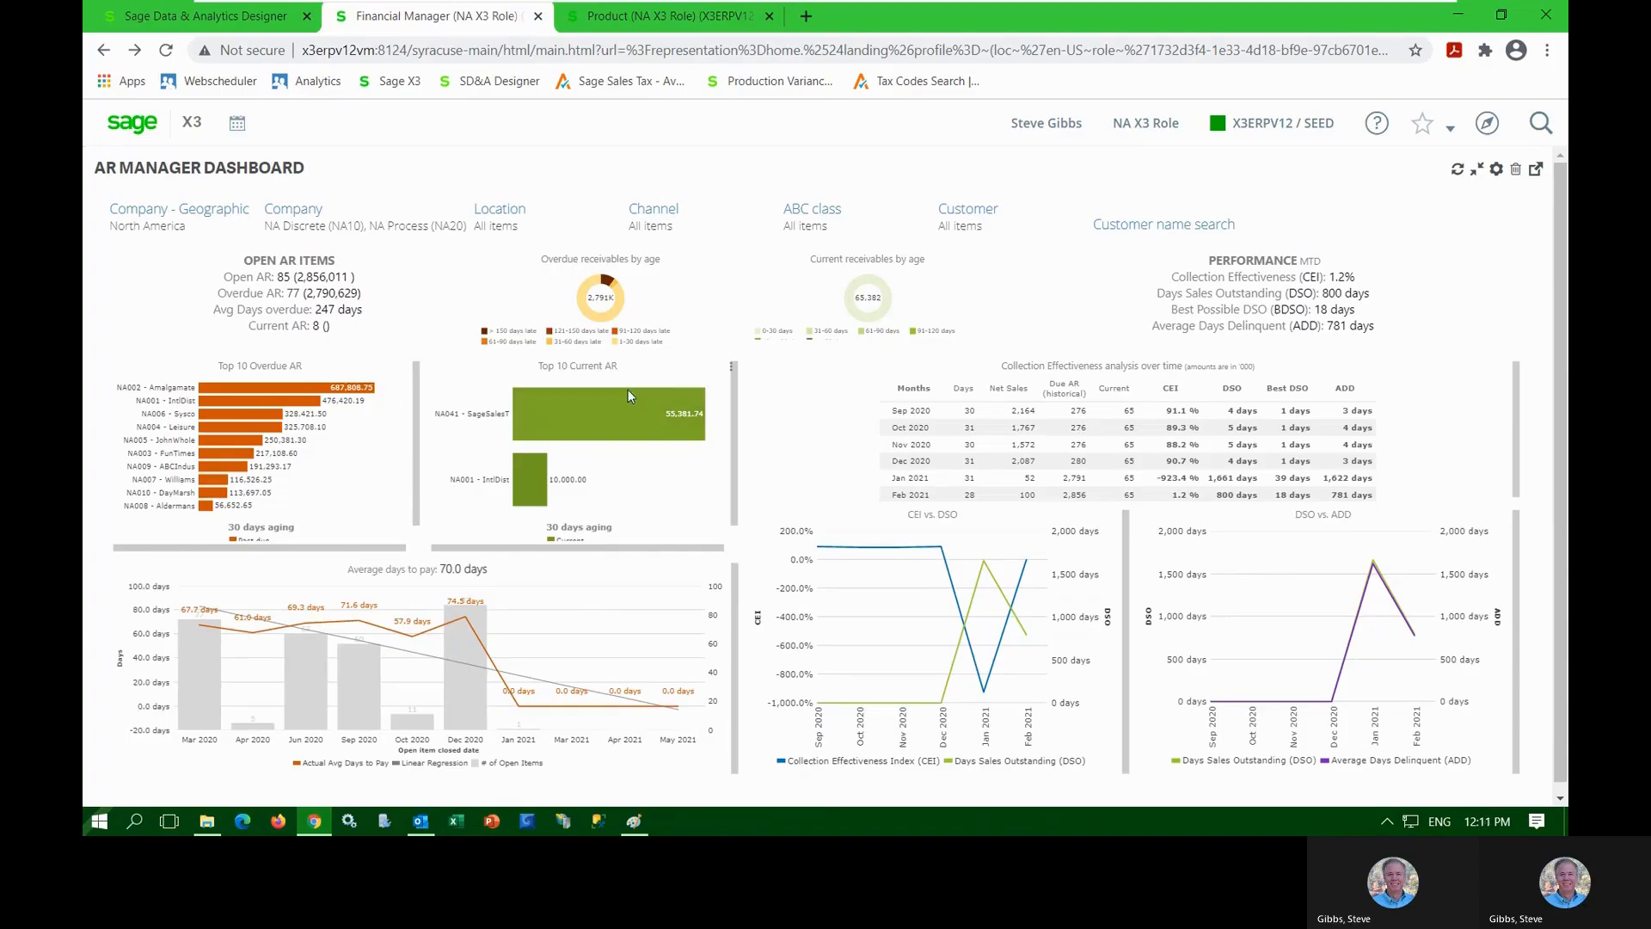
Look through the Channel filter options without changing them and restore the AR Manager Dashboard to its normal size
{"action": "left_click", "coordinate": [658, 229]}
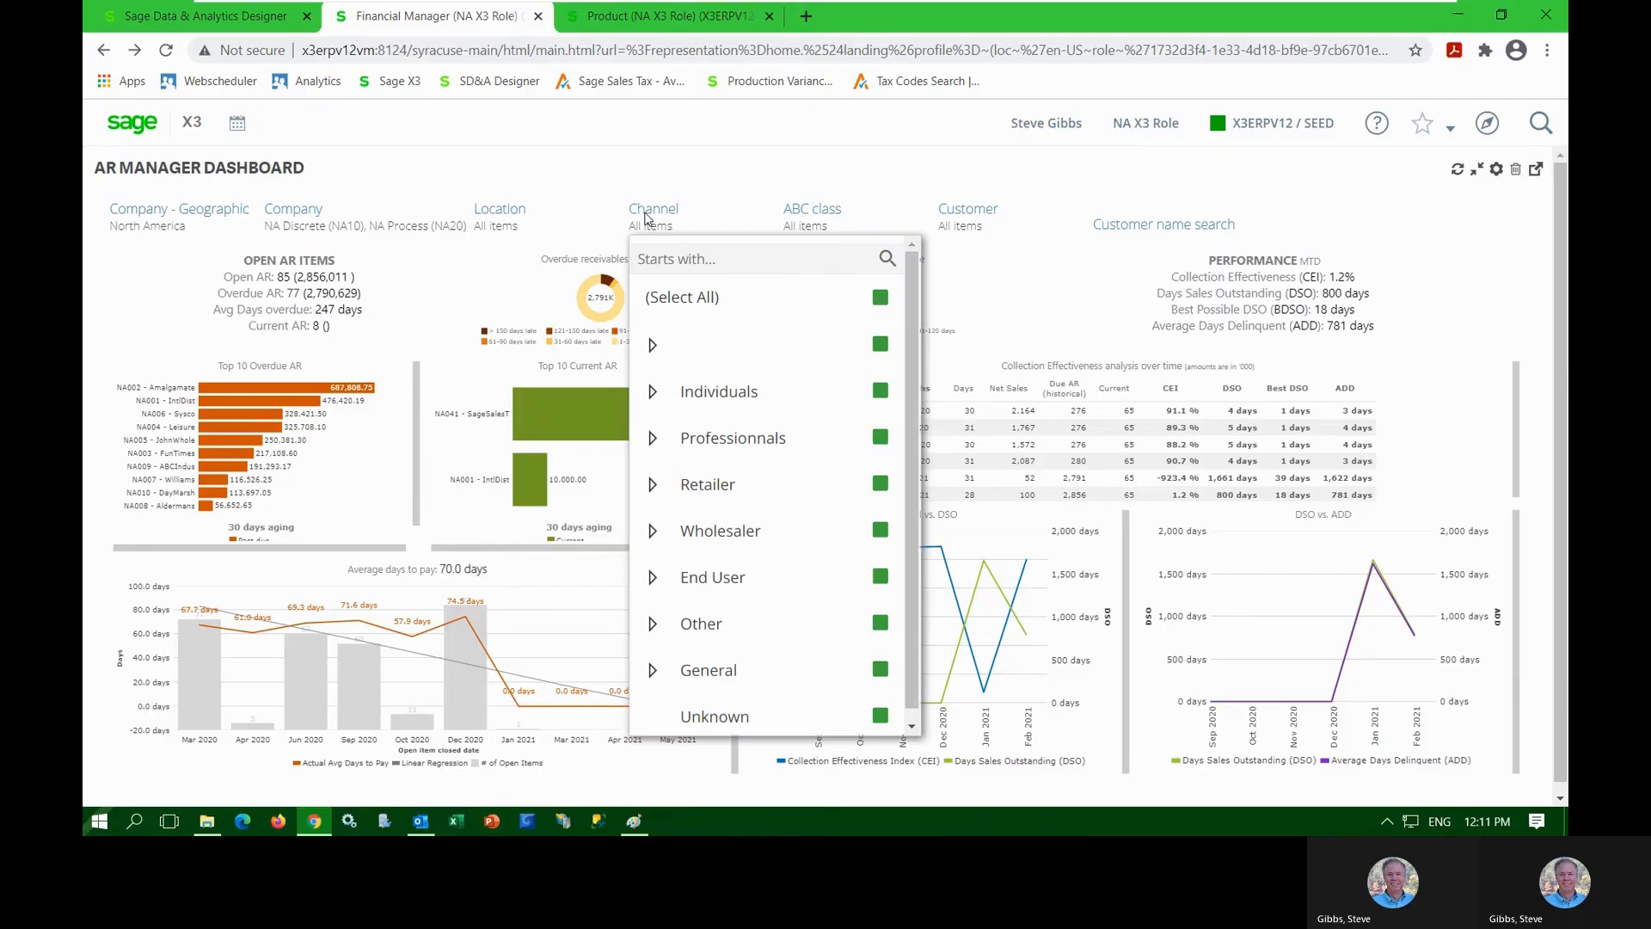
{"action": "left_click", "coordinate": [515, 273]}
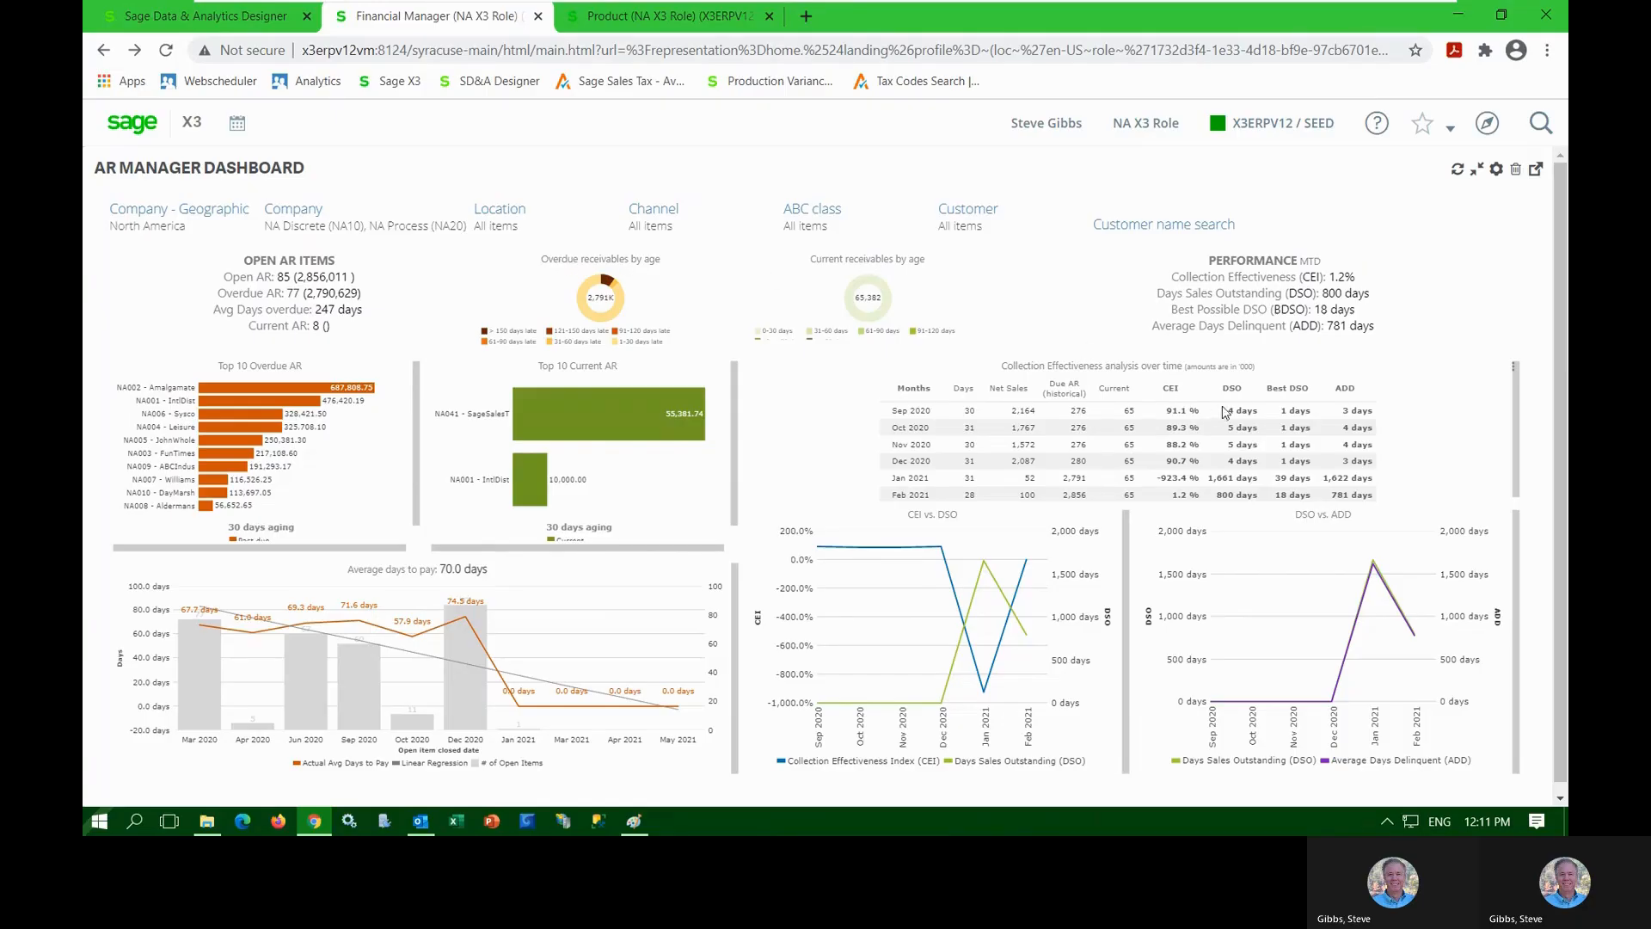
{"action": "left_click", "coordinate": [1478, 171]}
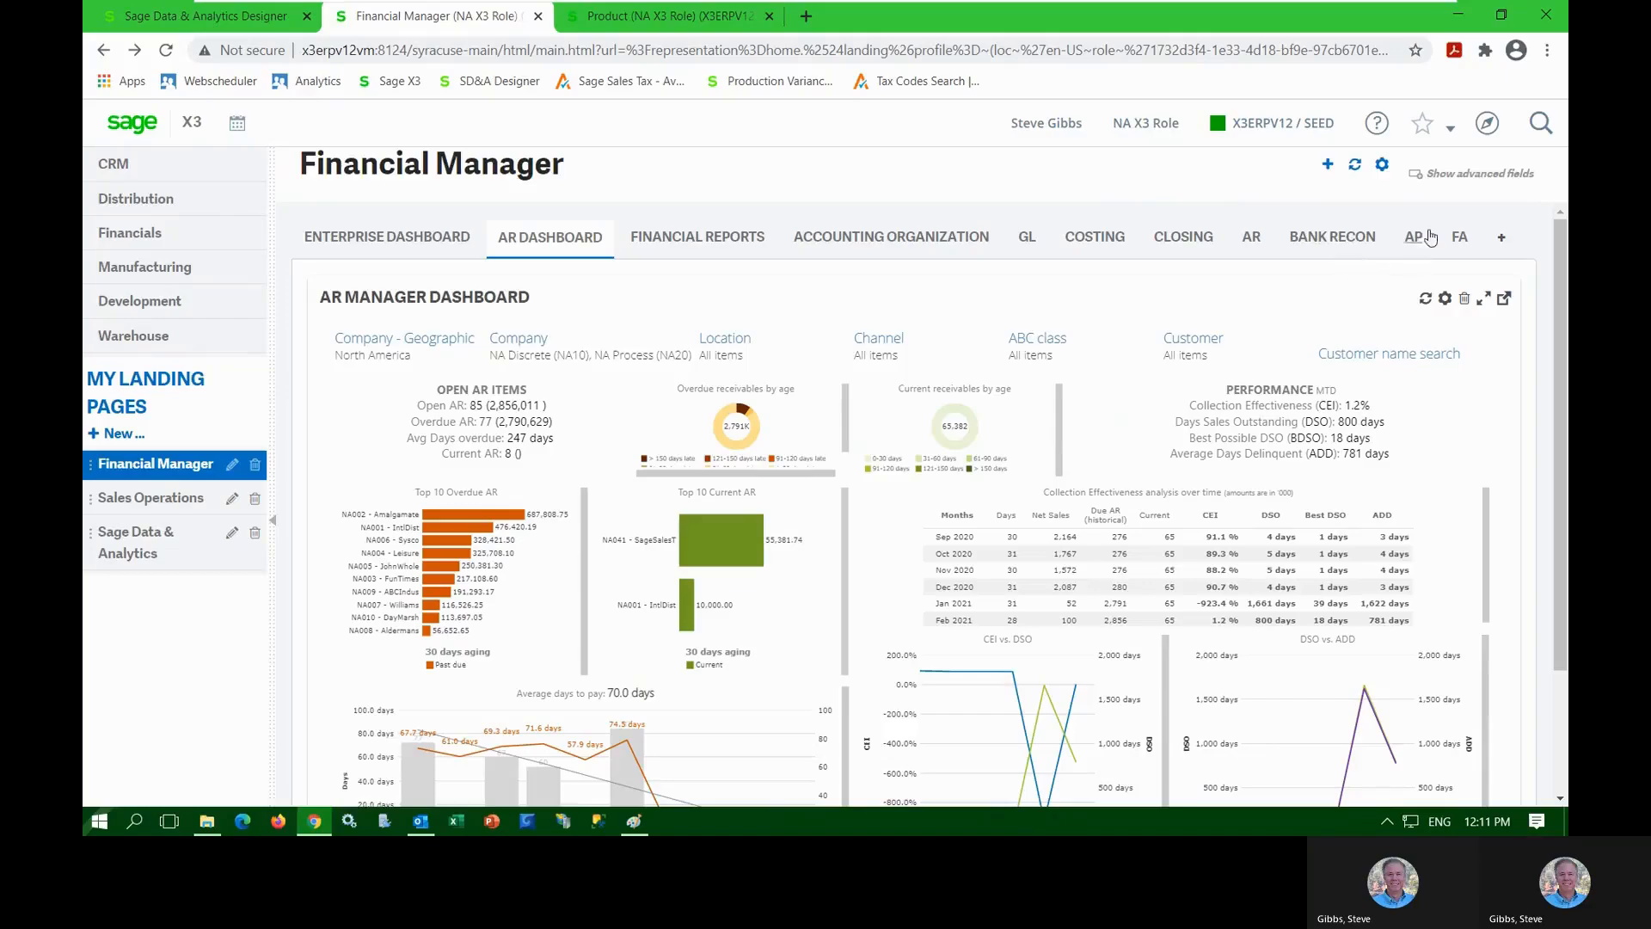
Open the AR landing page and check the credit status of the orders in Sales Orders on Hold
{"action": "left_click", "coordinate": [1253, 241]}
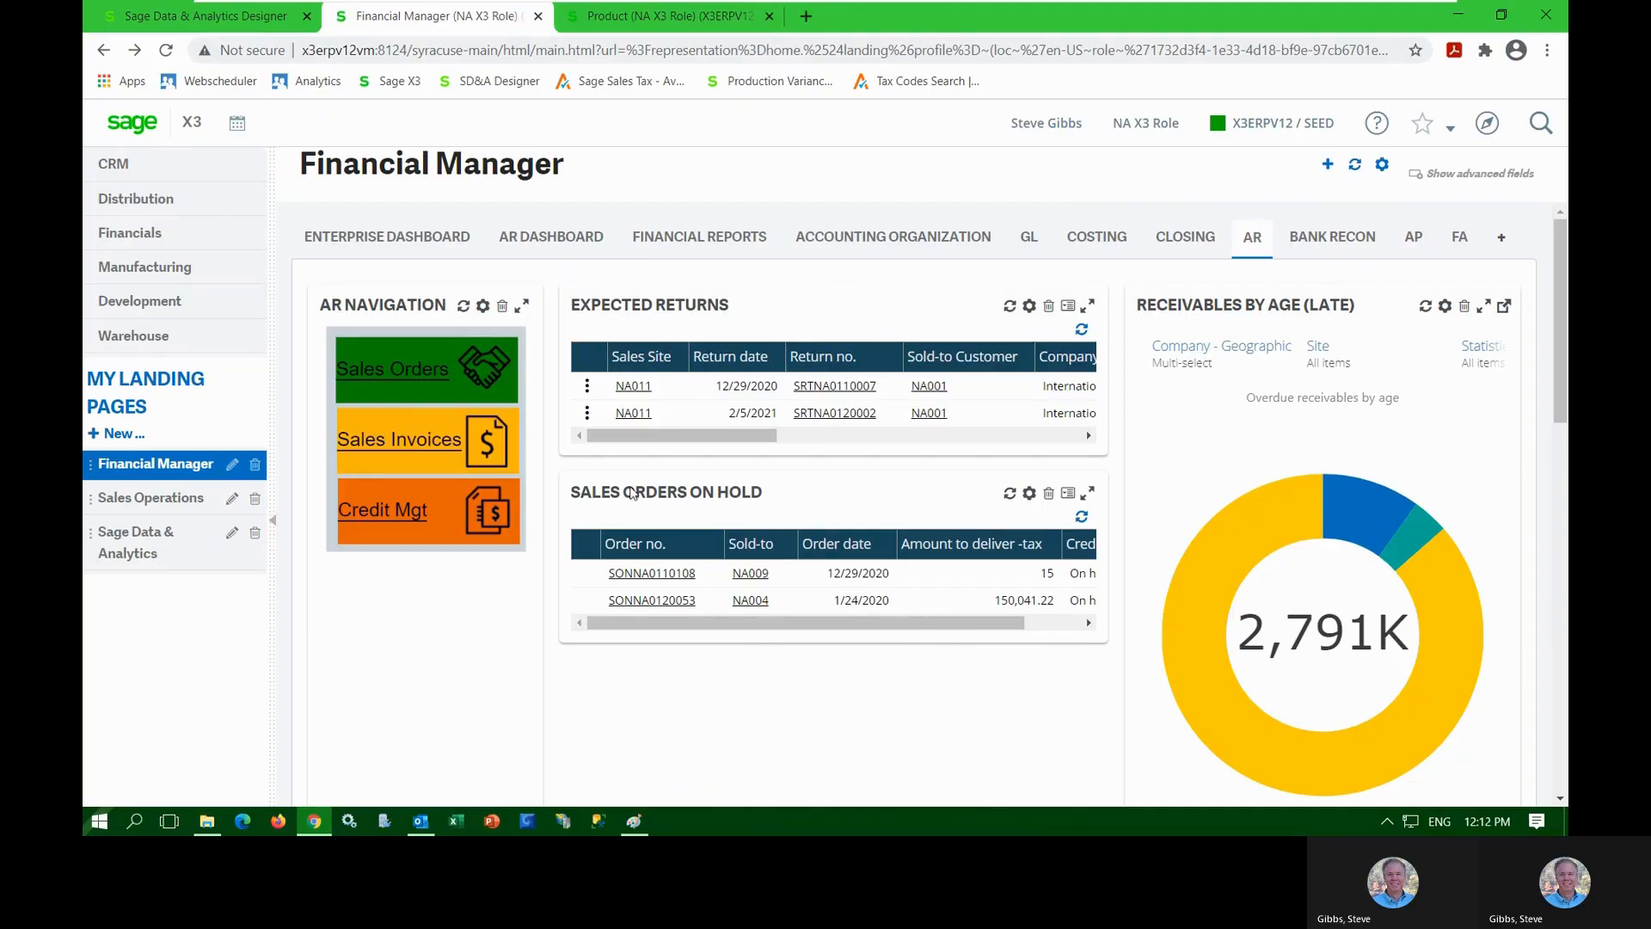
{"action": "scroll", "coordinate": [630, 491], "scroll_direction": "down", "scroll_amount": 1}
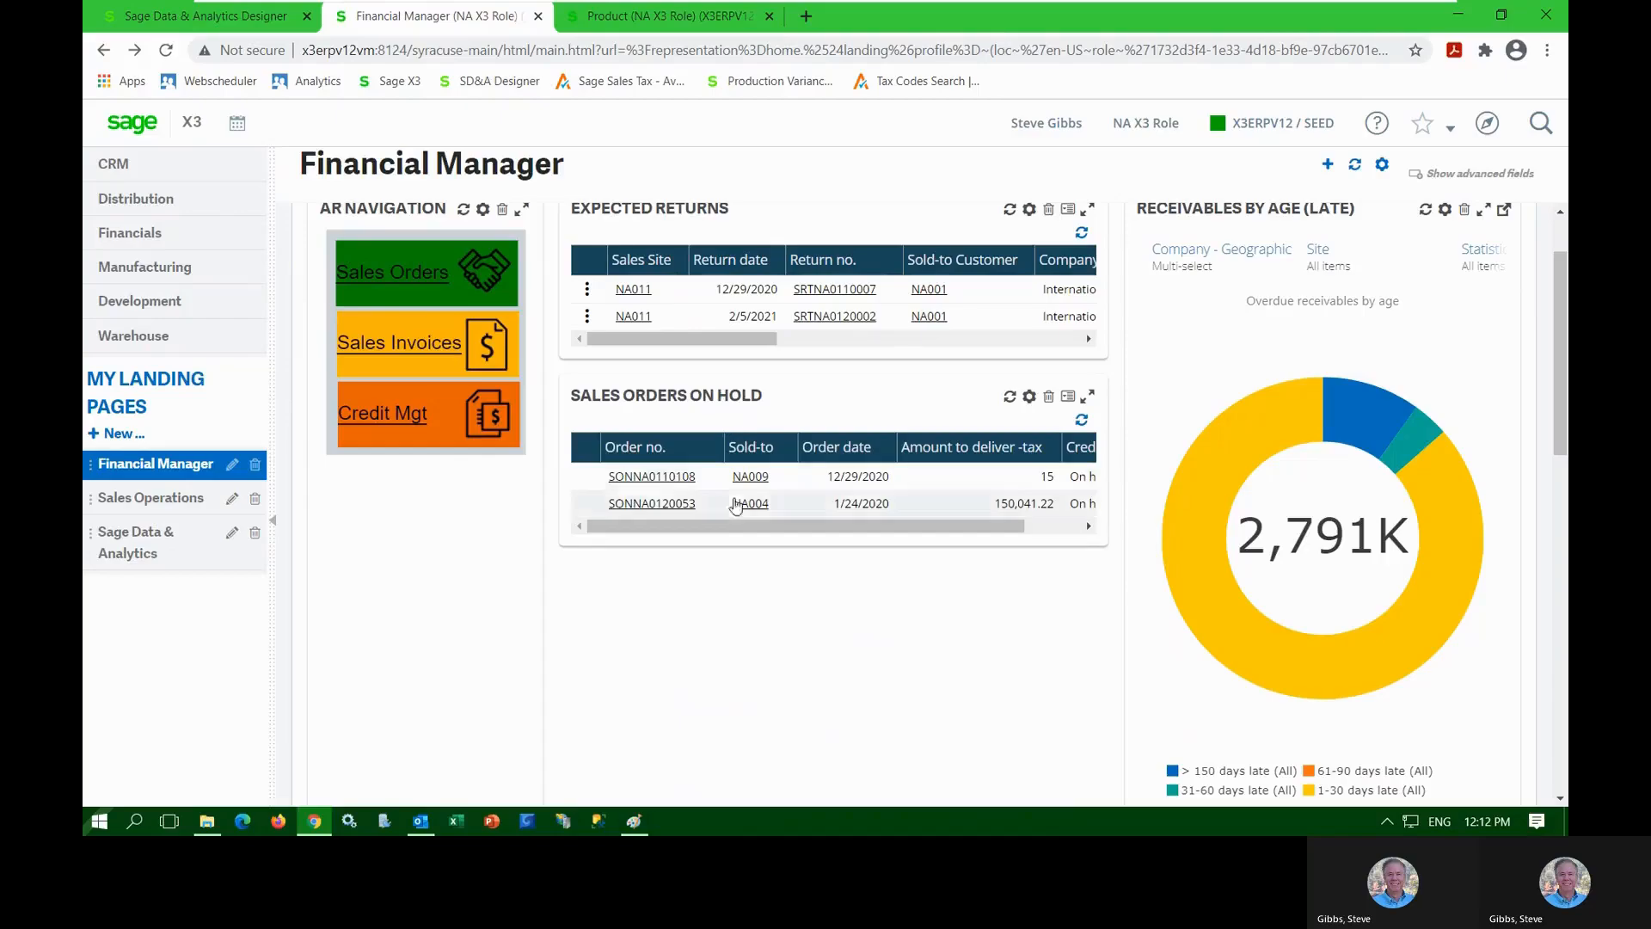
{"action": "left_click_drag", "start_coordinate": [724, 519], "coordinate": [943, 538]}
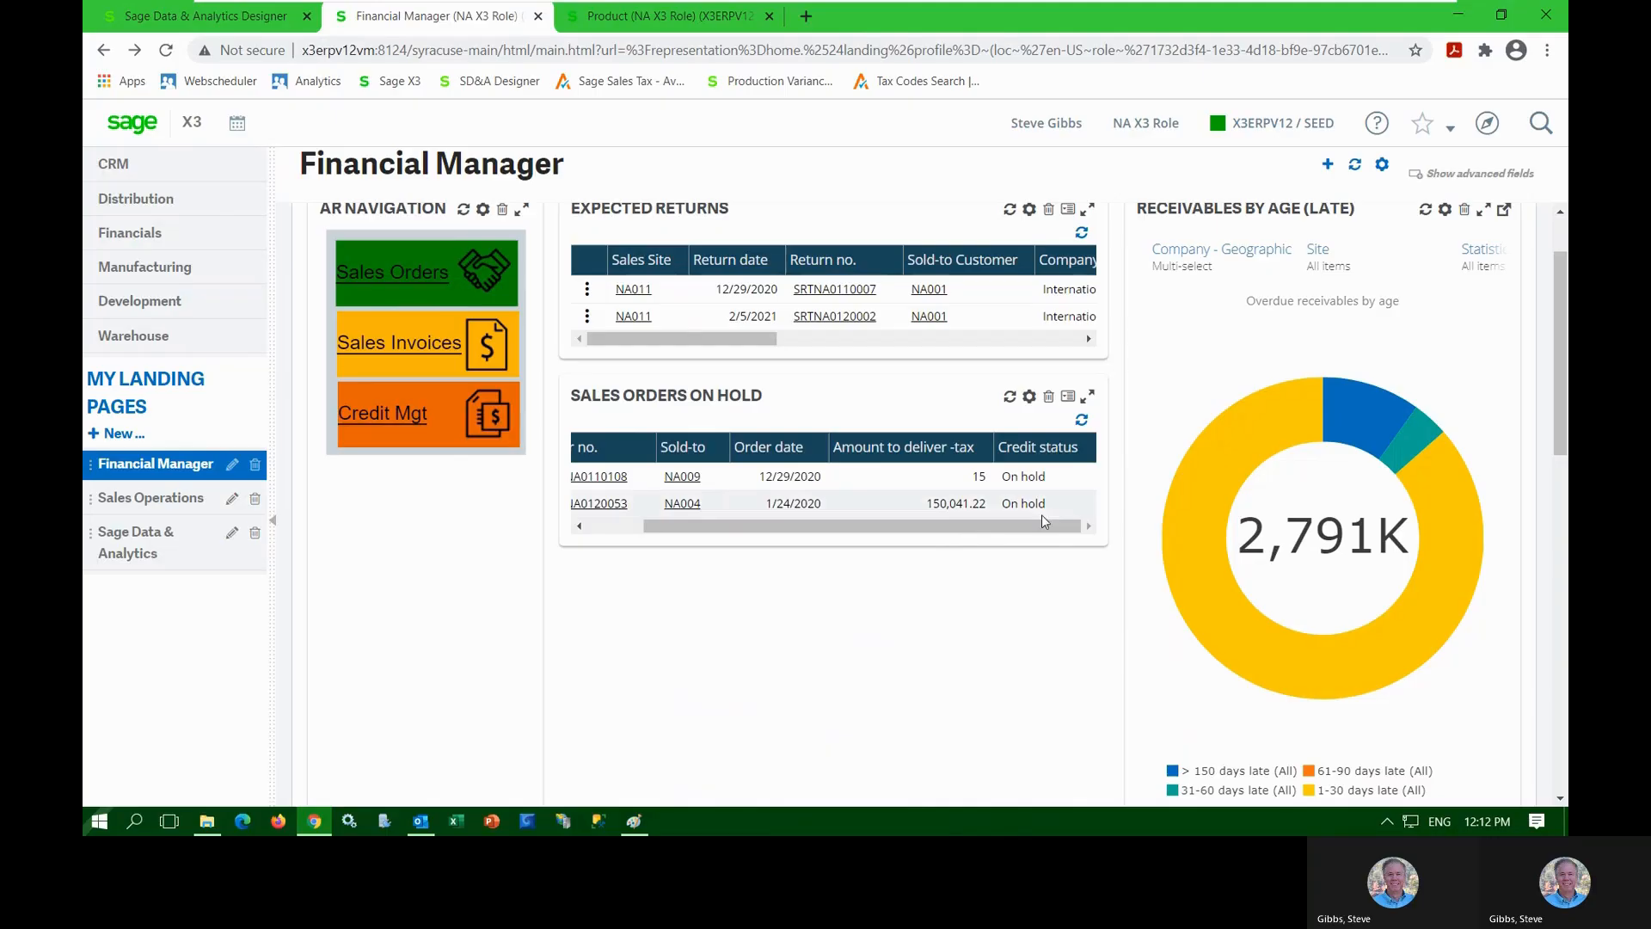
{"action": "left_click_drag", "start_coordinate": [992, 527], "coordinate": [858, 536]}
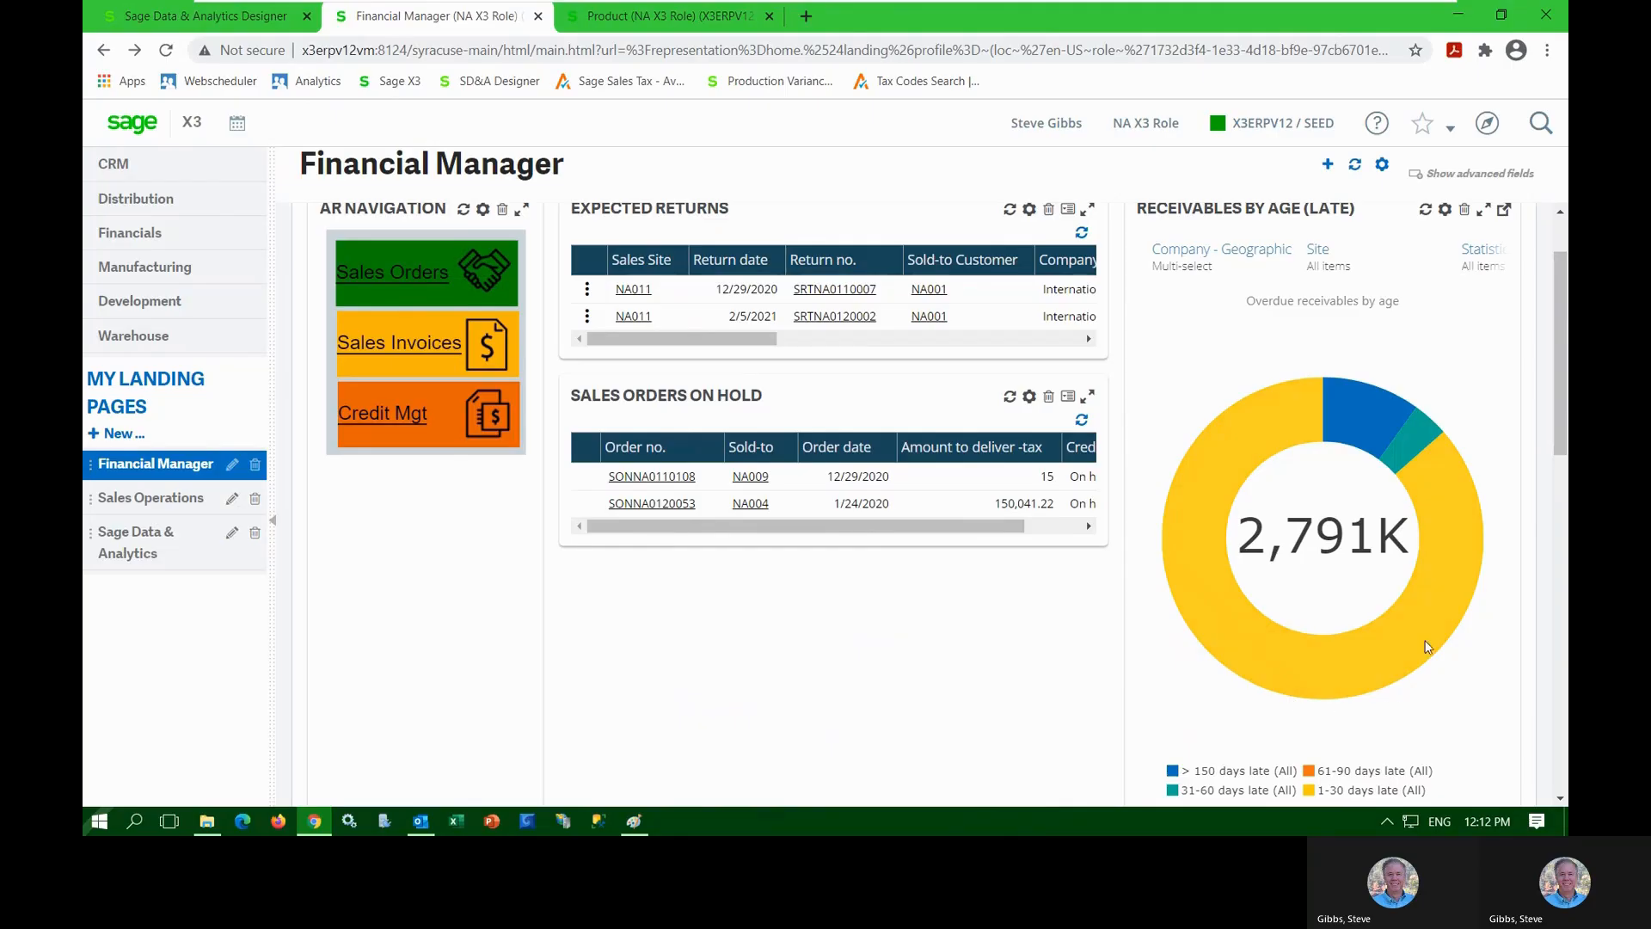
Drill down into the 1-30 days late slice of the late receivables chart by customer and drill back up
{"action": "mouse_move", "coordinate": [1420, 642]}
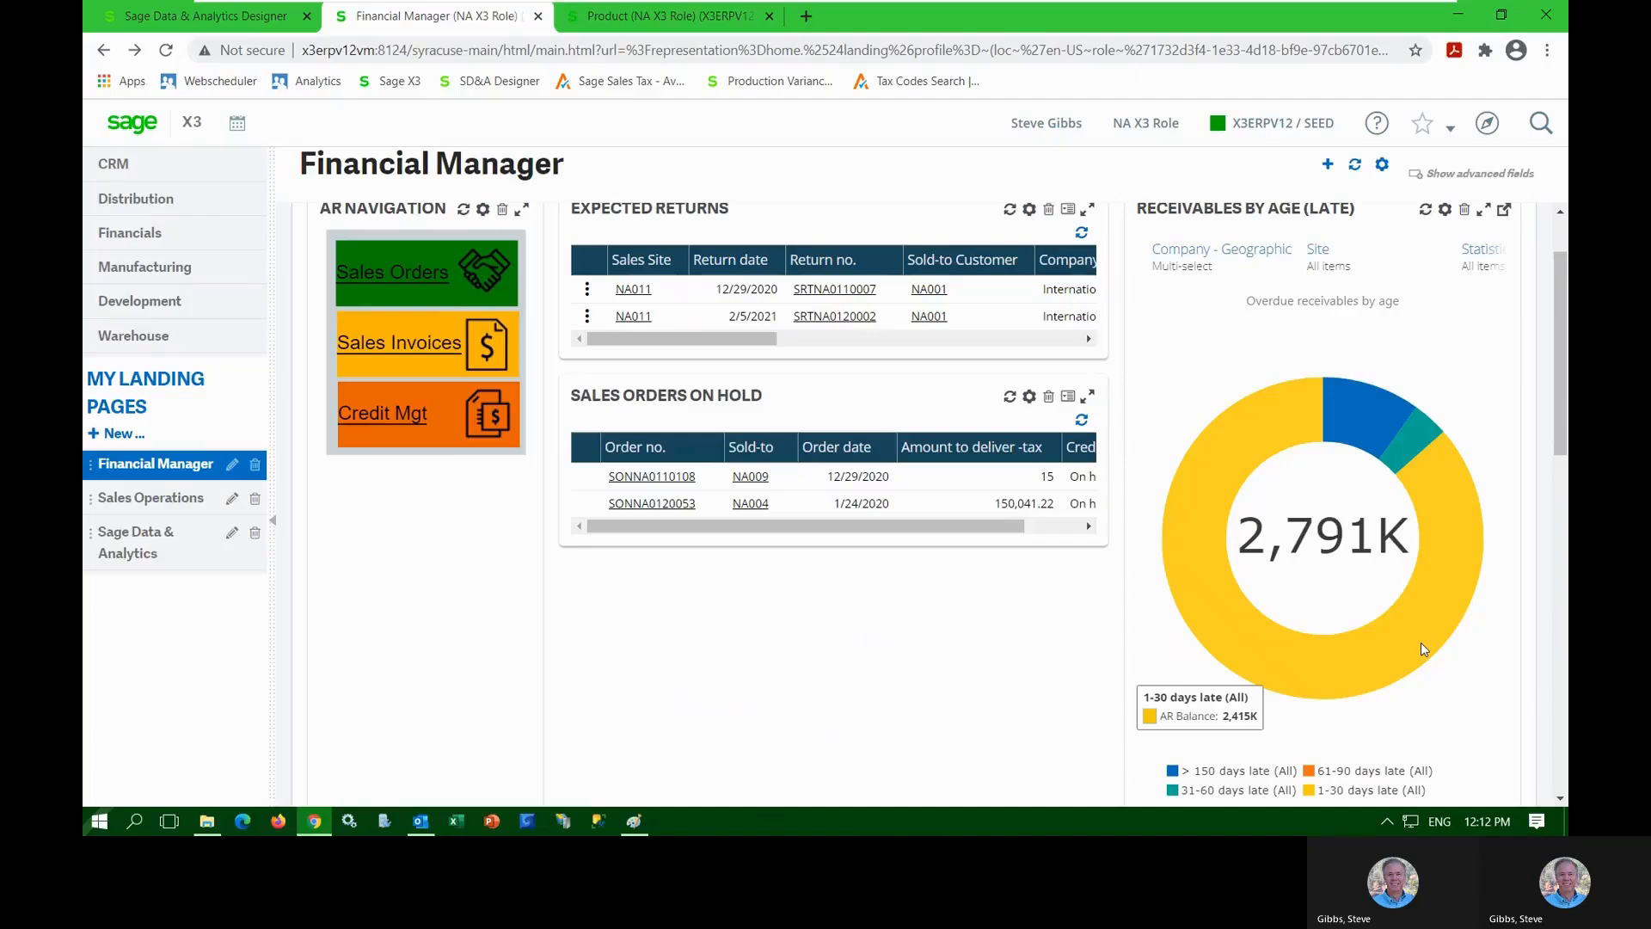
{"action": "left_click", "coordinate": [1423, 642]}
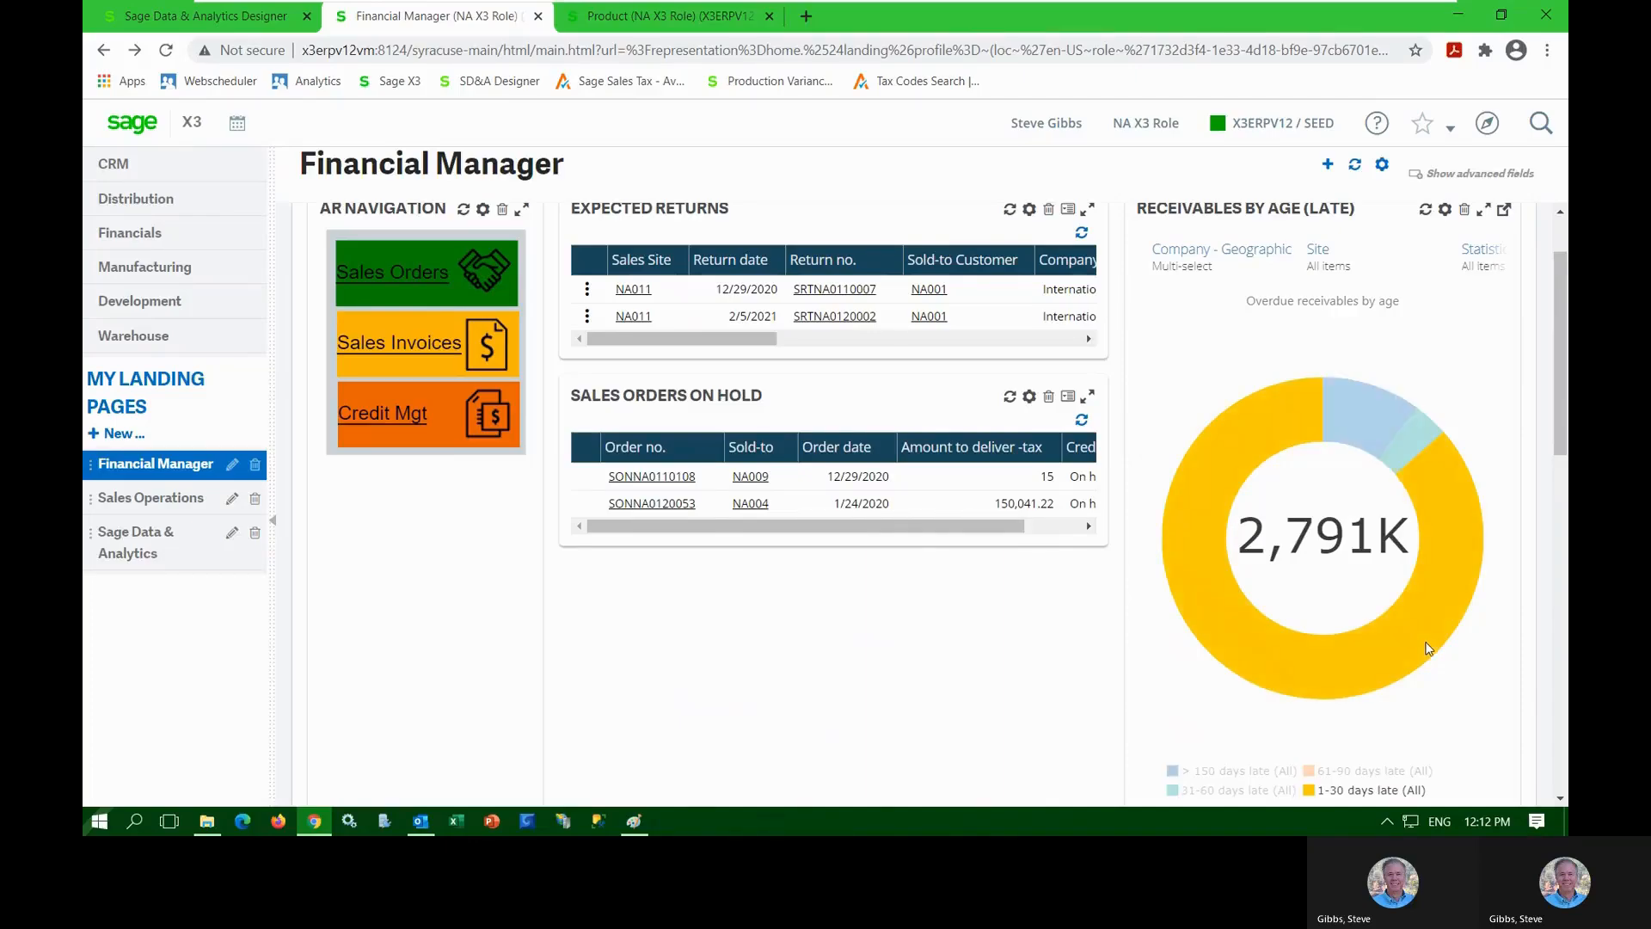
{"action": "left_click", "coordinate": [1425, 646]}
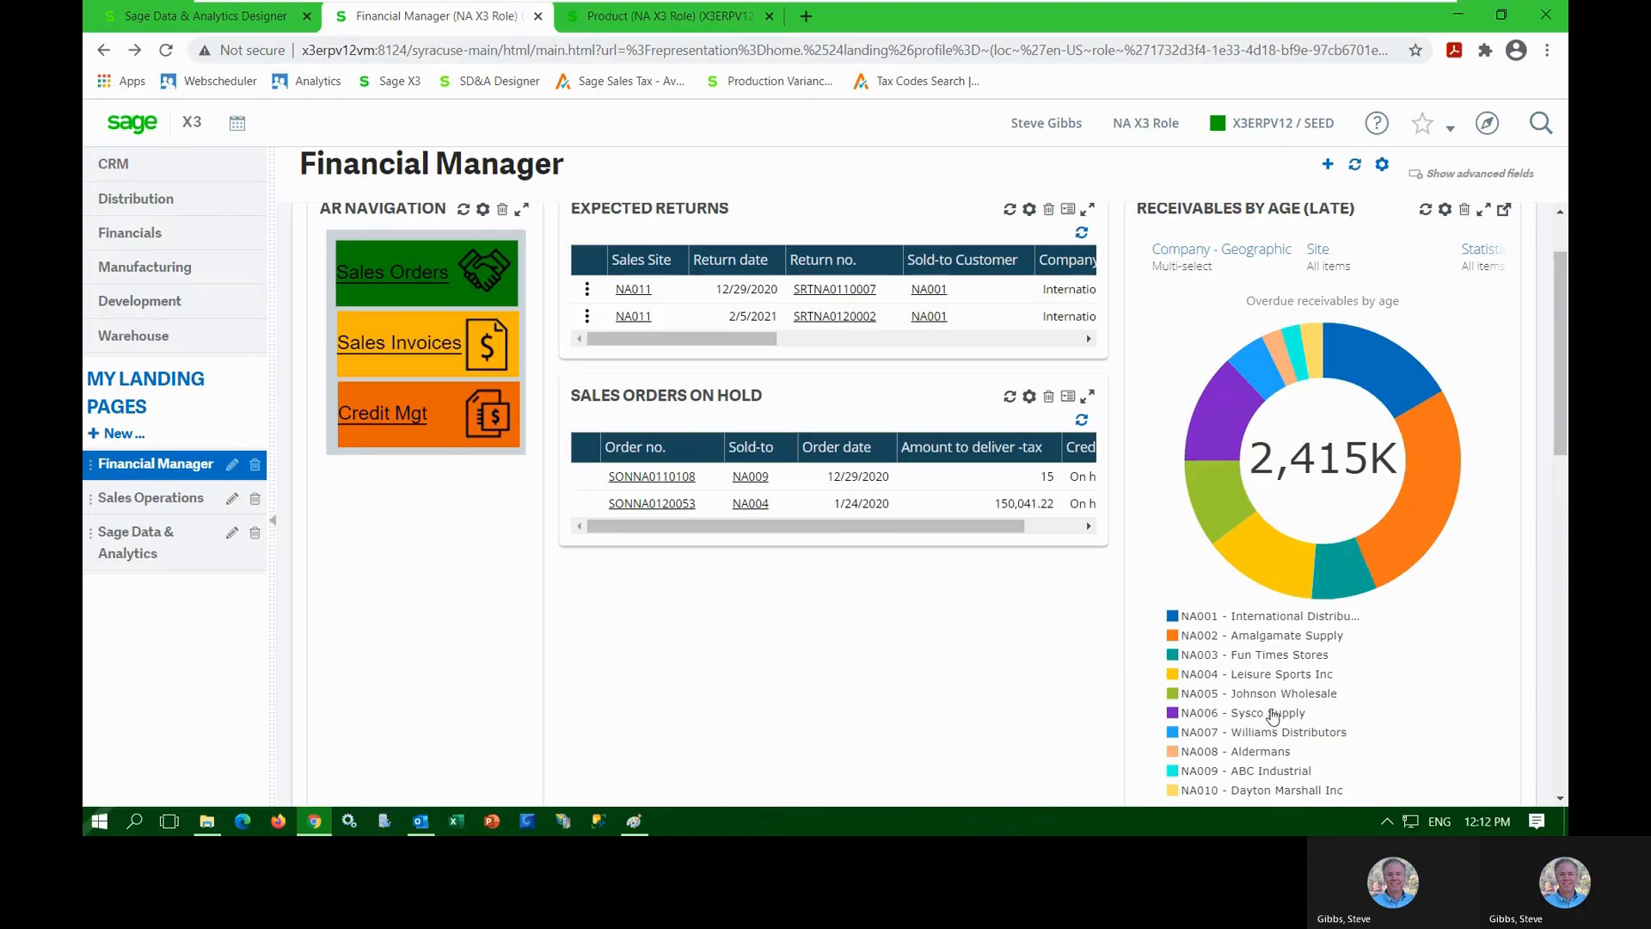
{"action": "left_click", "coordinate": [1410, 557]}
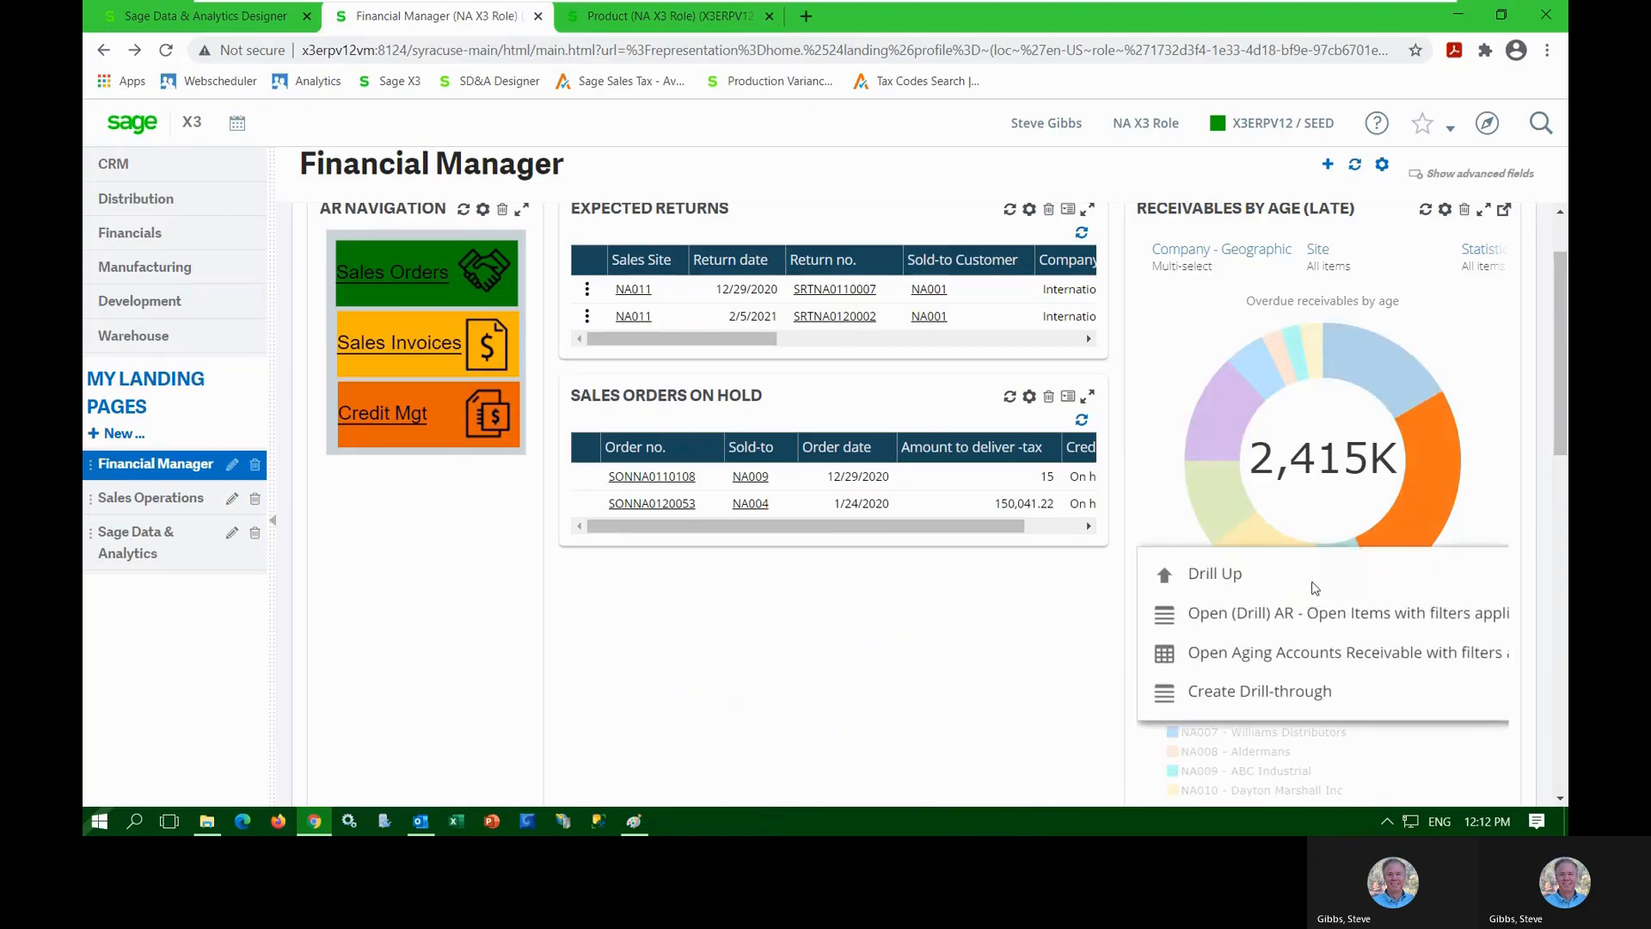
{"action": "left_click", "coordinate": [1314, 583]}
Open Aging Accounts Receivable filtered to the 1-30 days late slice, examine it at full size and restore the normal size
{"action": "left_click", "coordinate": [1251, 683]}
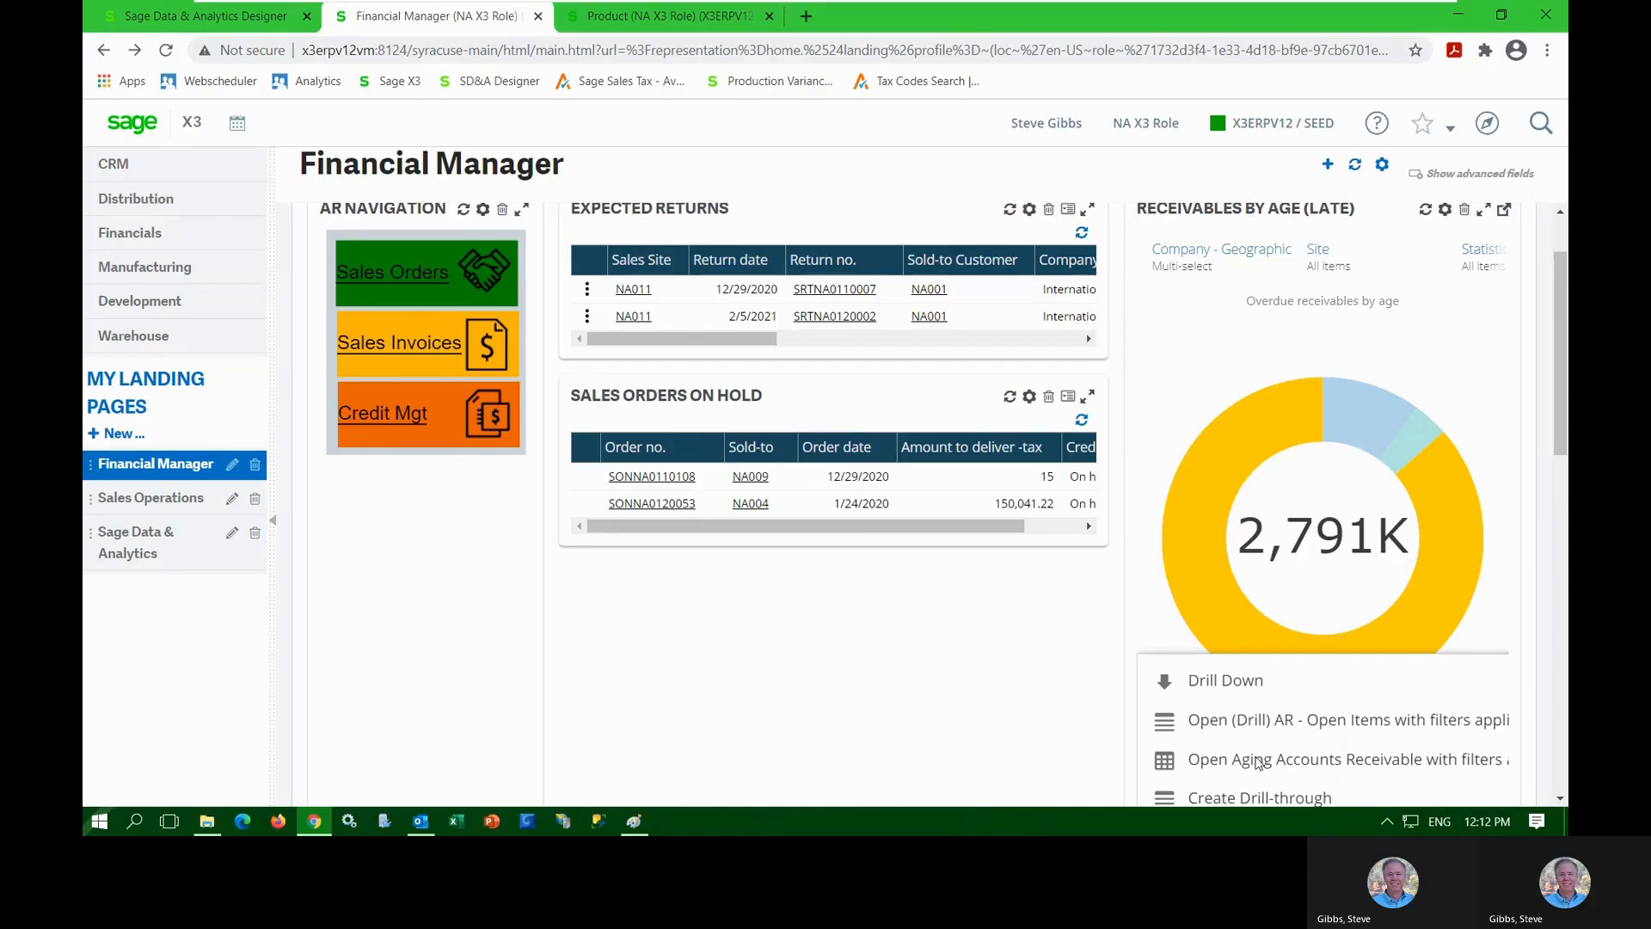
{"action": "left_click", "coordinate": [1257, 761]}
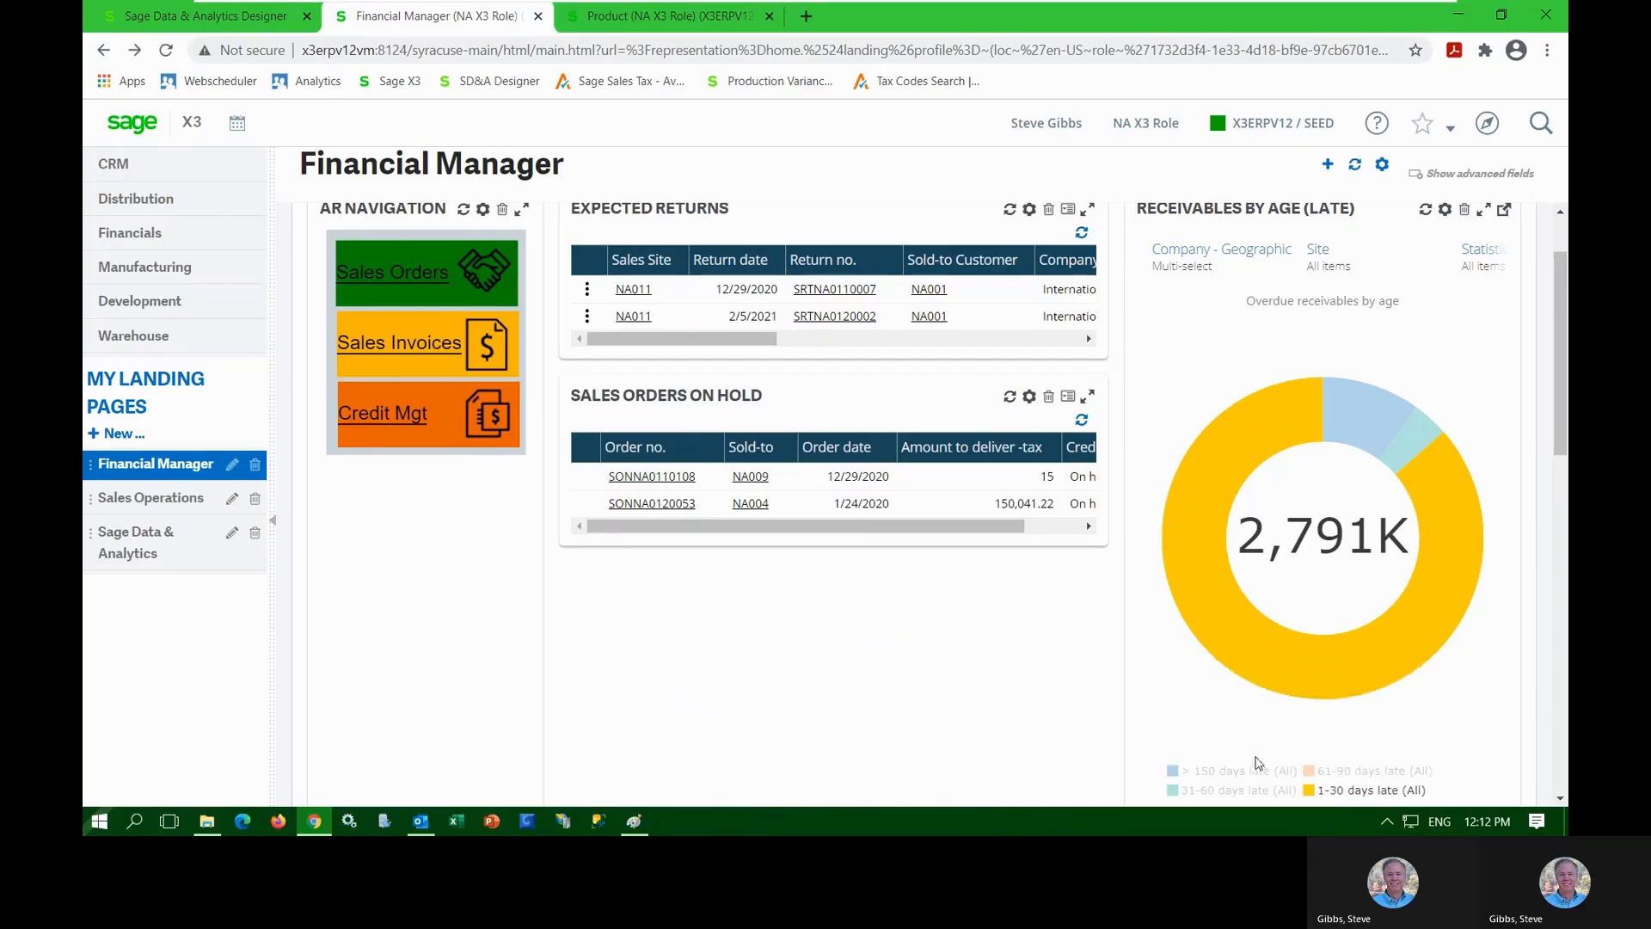
{"action": "left_click", "coordinate": [1483, 212]}
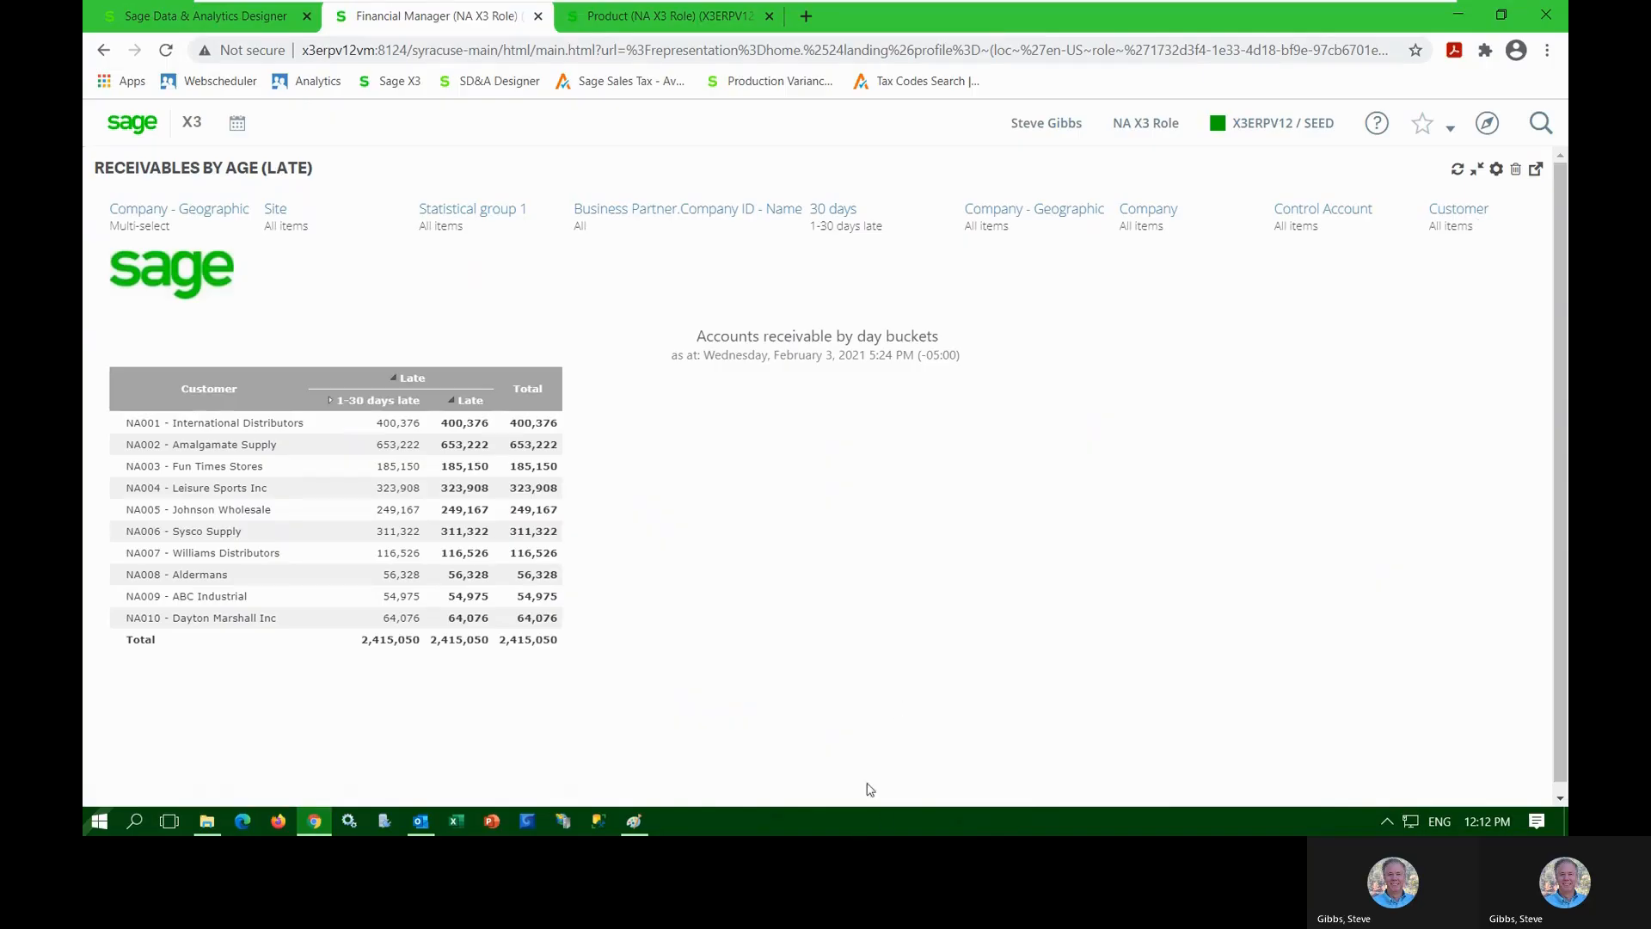
{"action": "left_click", "coordinate": [1477, 174]}
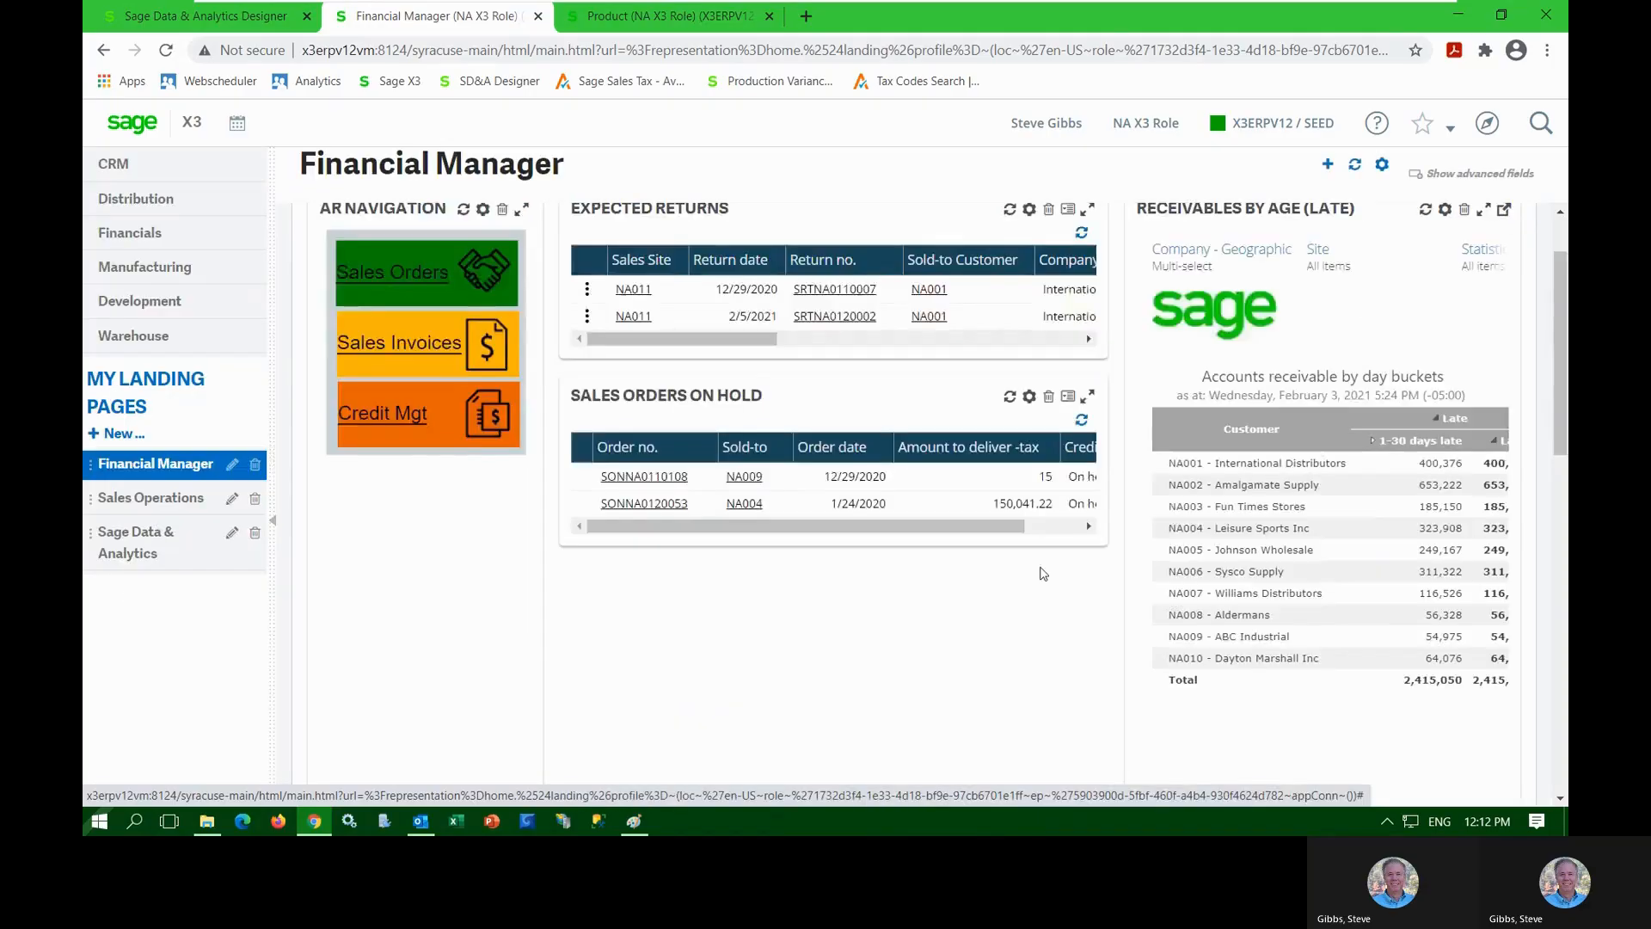
Look over the Accounts Receivable process map and open the Customers function from it
{"action": "scroll", "coordinate": [895, 678], "scroll_direction": "down", "scroll_amount": 10}
{"action": "scroll", "coordinate": [900, 682], "scroll_direction": "down", "scroll_amount": 1}
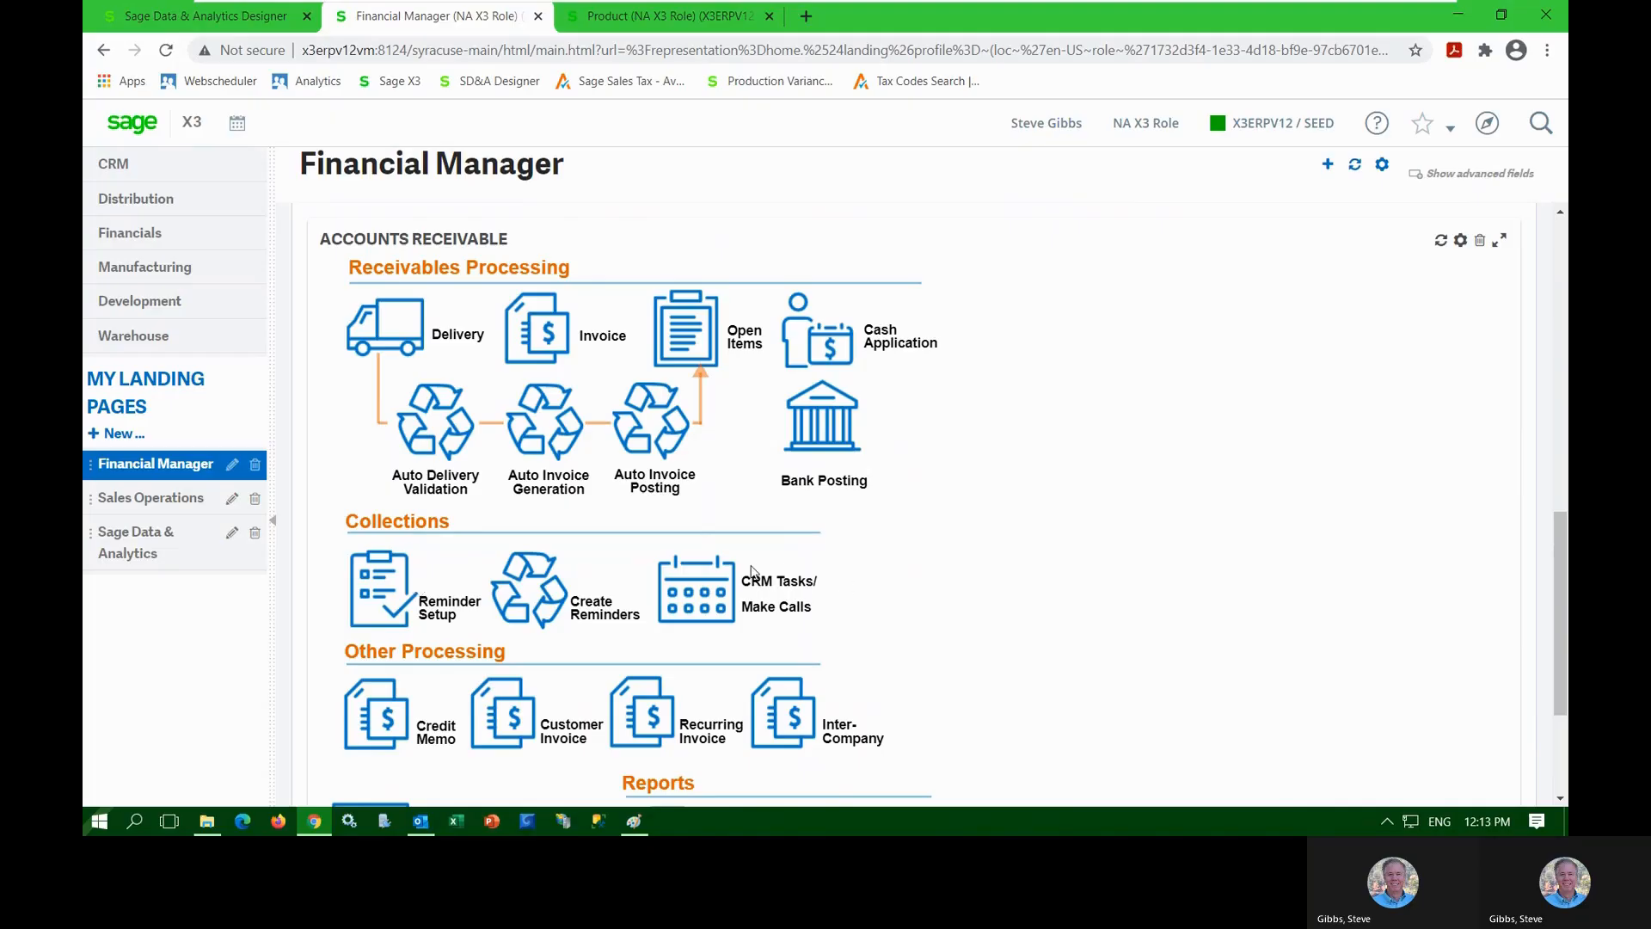
{"action": "scroll", "coordinate": [751, 572], "scroll_direction": "down", "scroll_amount": 3}
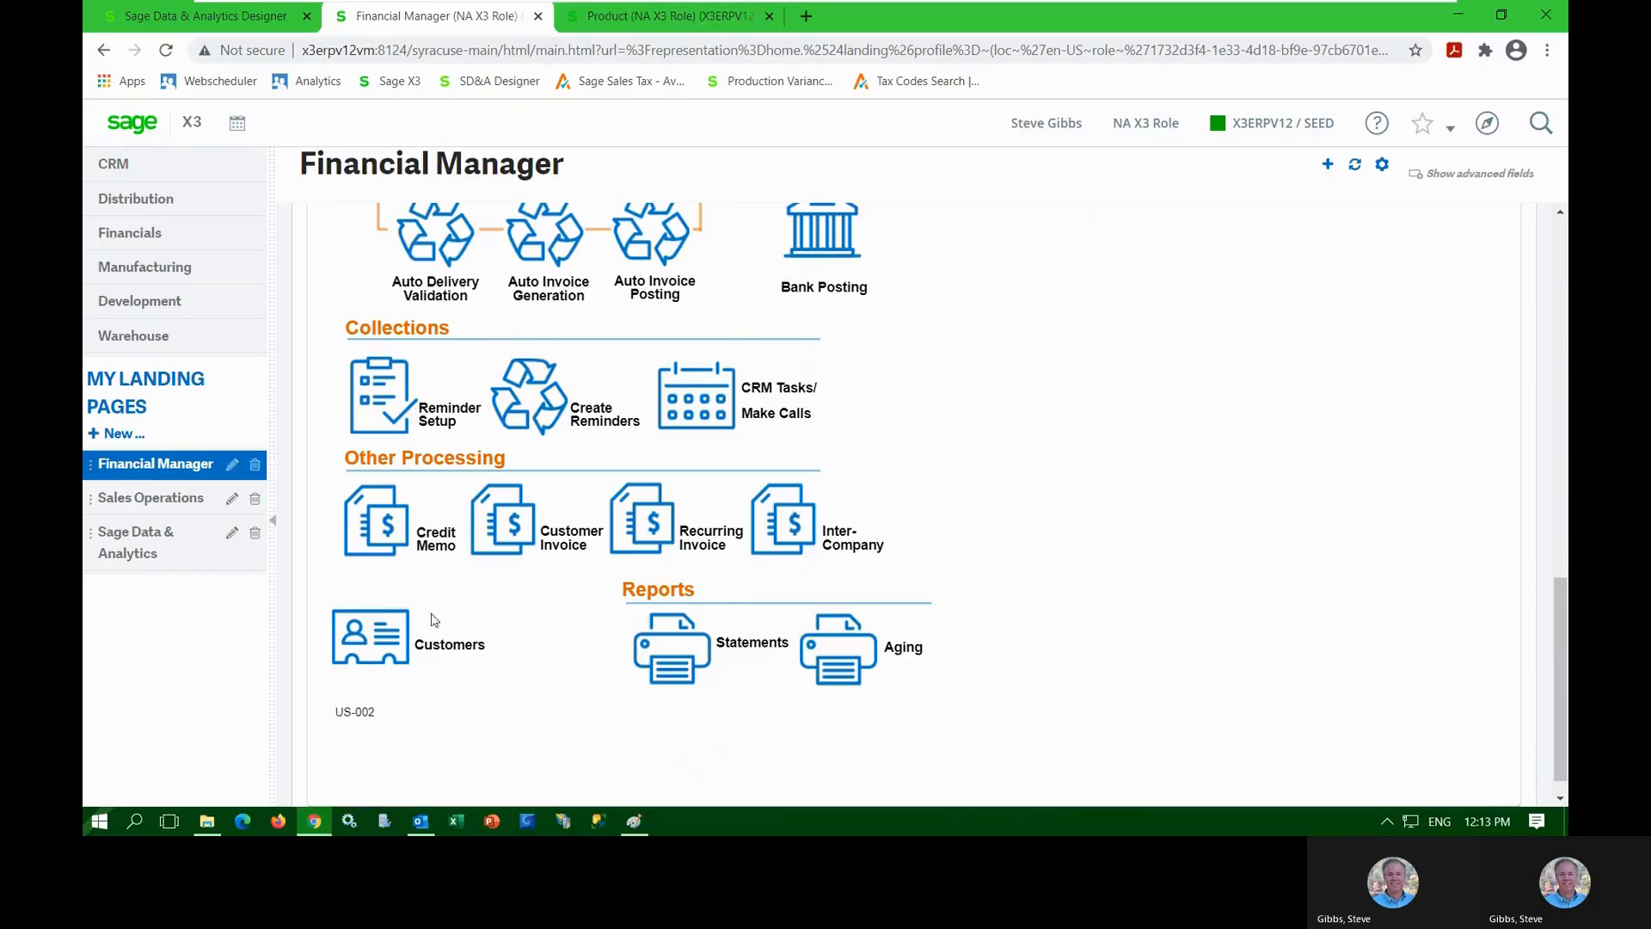
{"action": "left_click", "coordinate": [383, 639]}
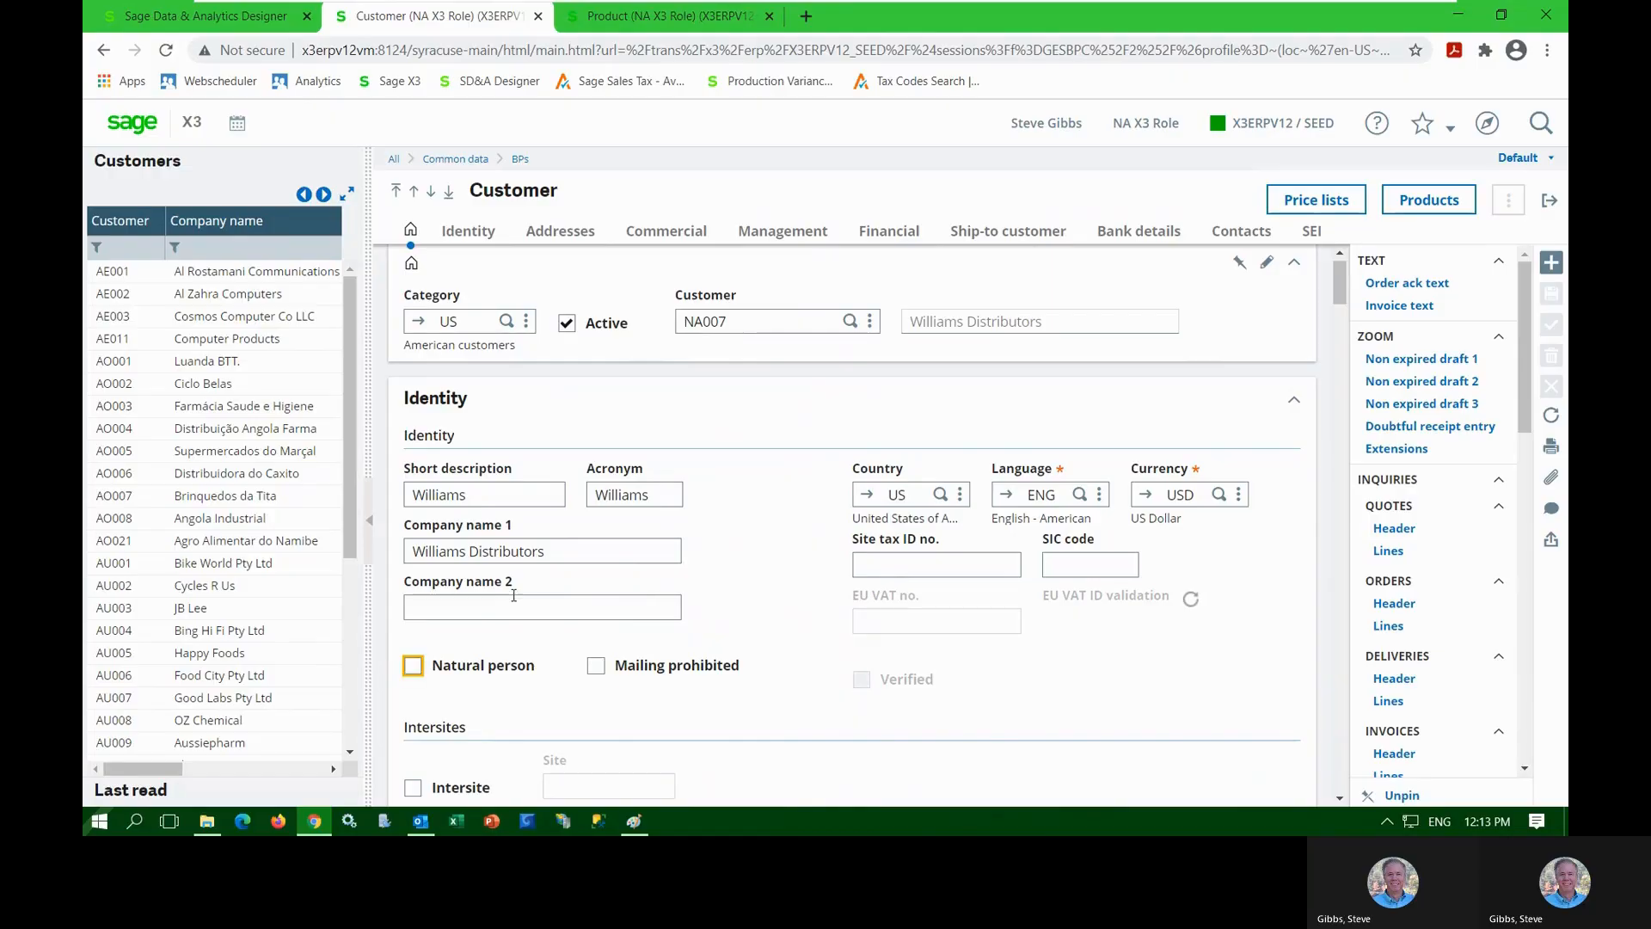
Step through the customer's identity fields, including short description, acronym, language and currency
{"action": "left_click", "coordinate": [451, 498]}
{"action": "key", "text": "Tab"}
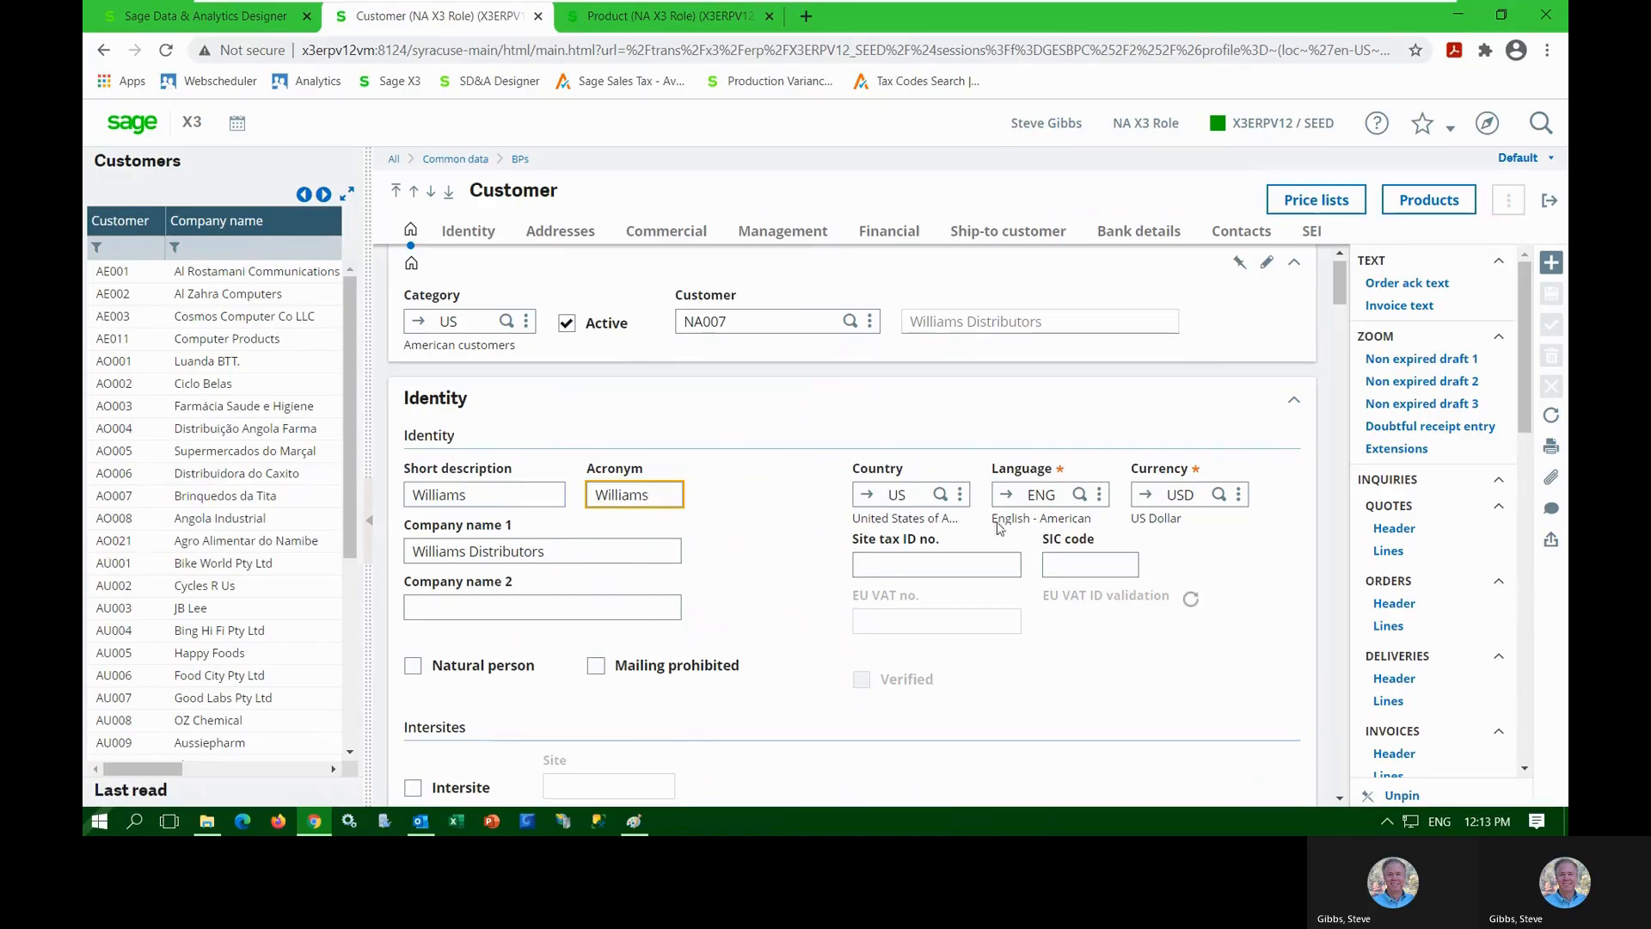
{"action": "key", "text": "Tab"}
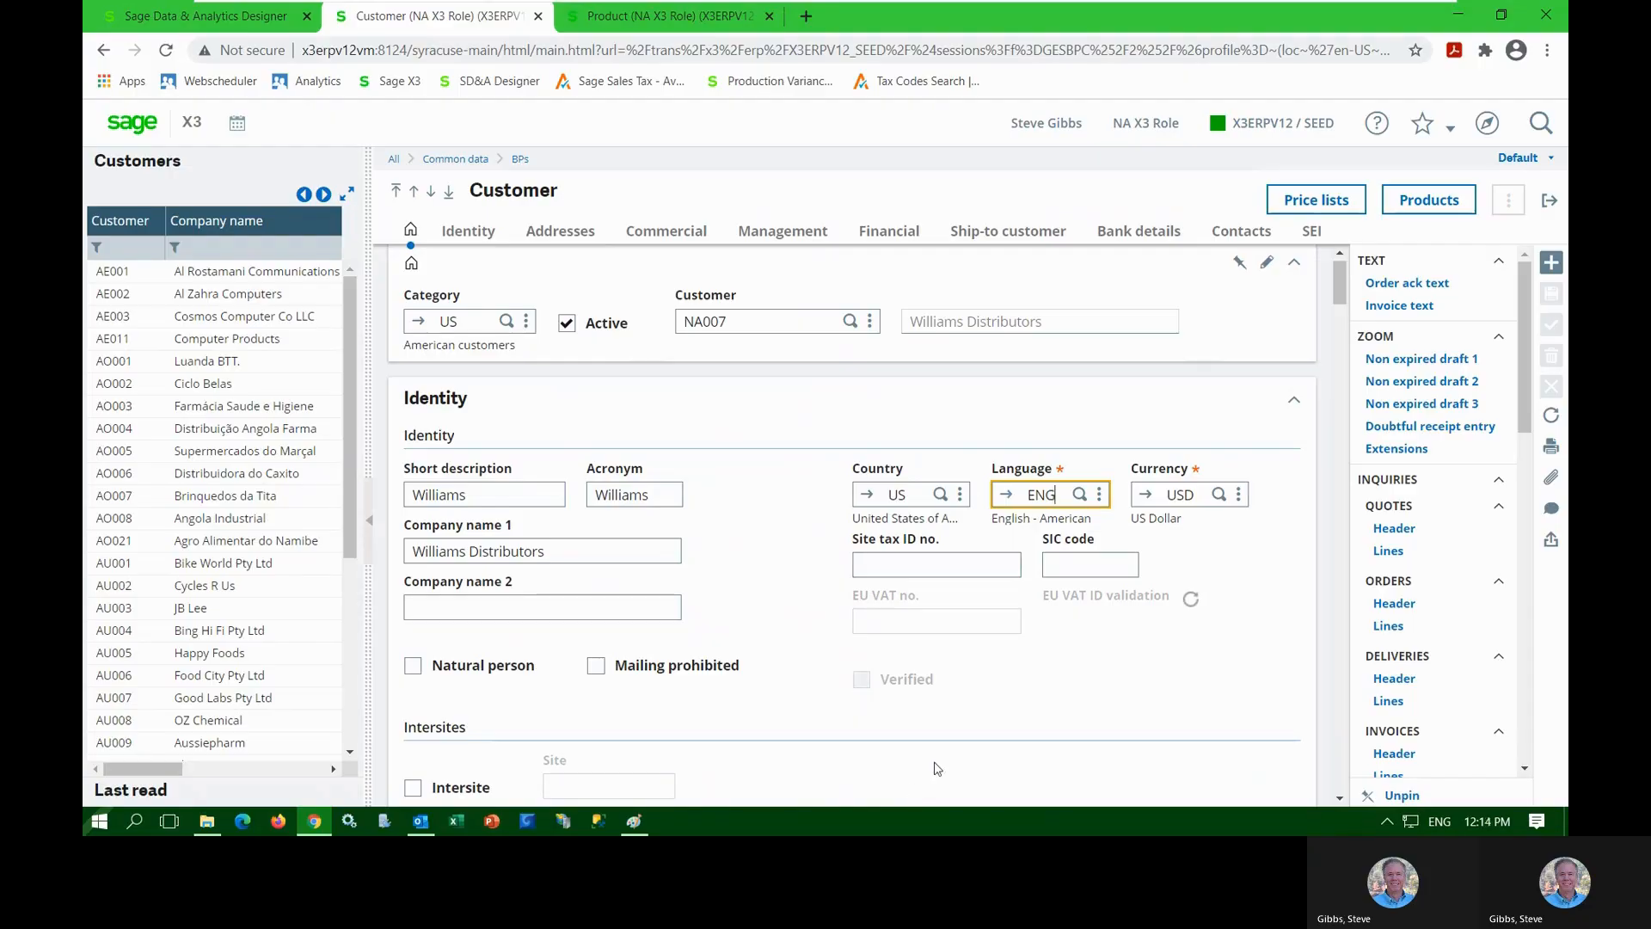
{"action": "key", "text": "Tab"}
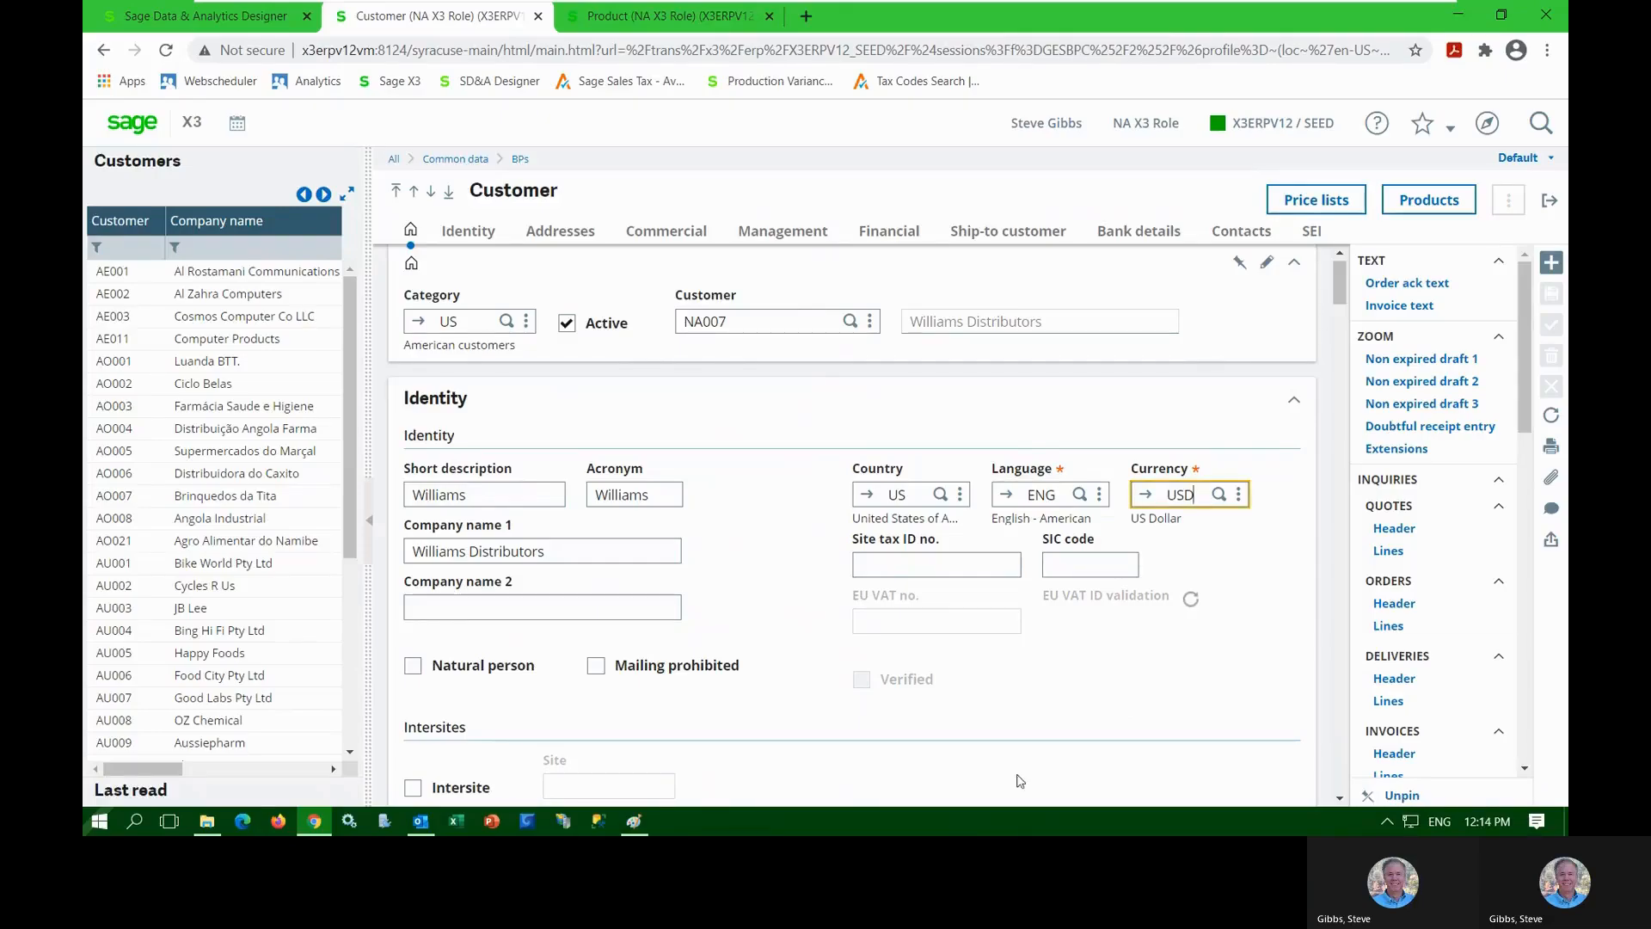
Review the customer record's intersite and role settings, address list, telephone and email fields, and corporate address details
{"action": "scroll", "coordinate": [909, 732], "scroll_direction": "down", "scroll_amount": 5}
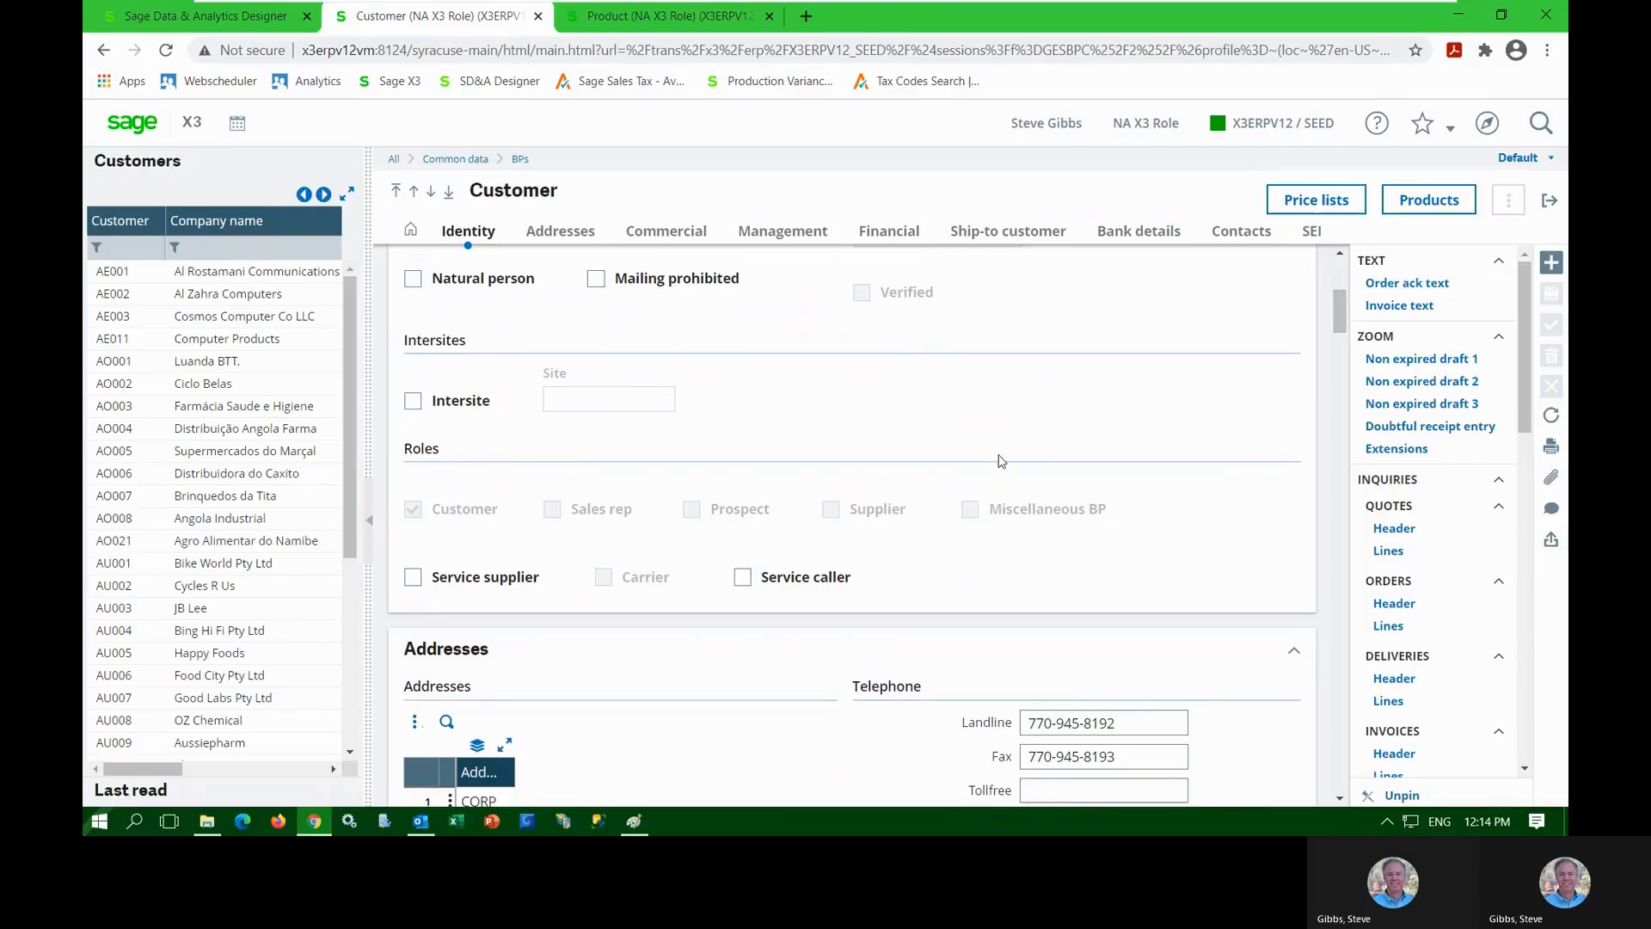
{"action": "scroll", "coordinate": [978, 551], "scroll_direction": "down", "scroll_amount": 2}
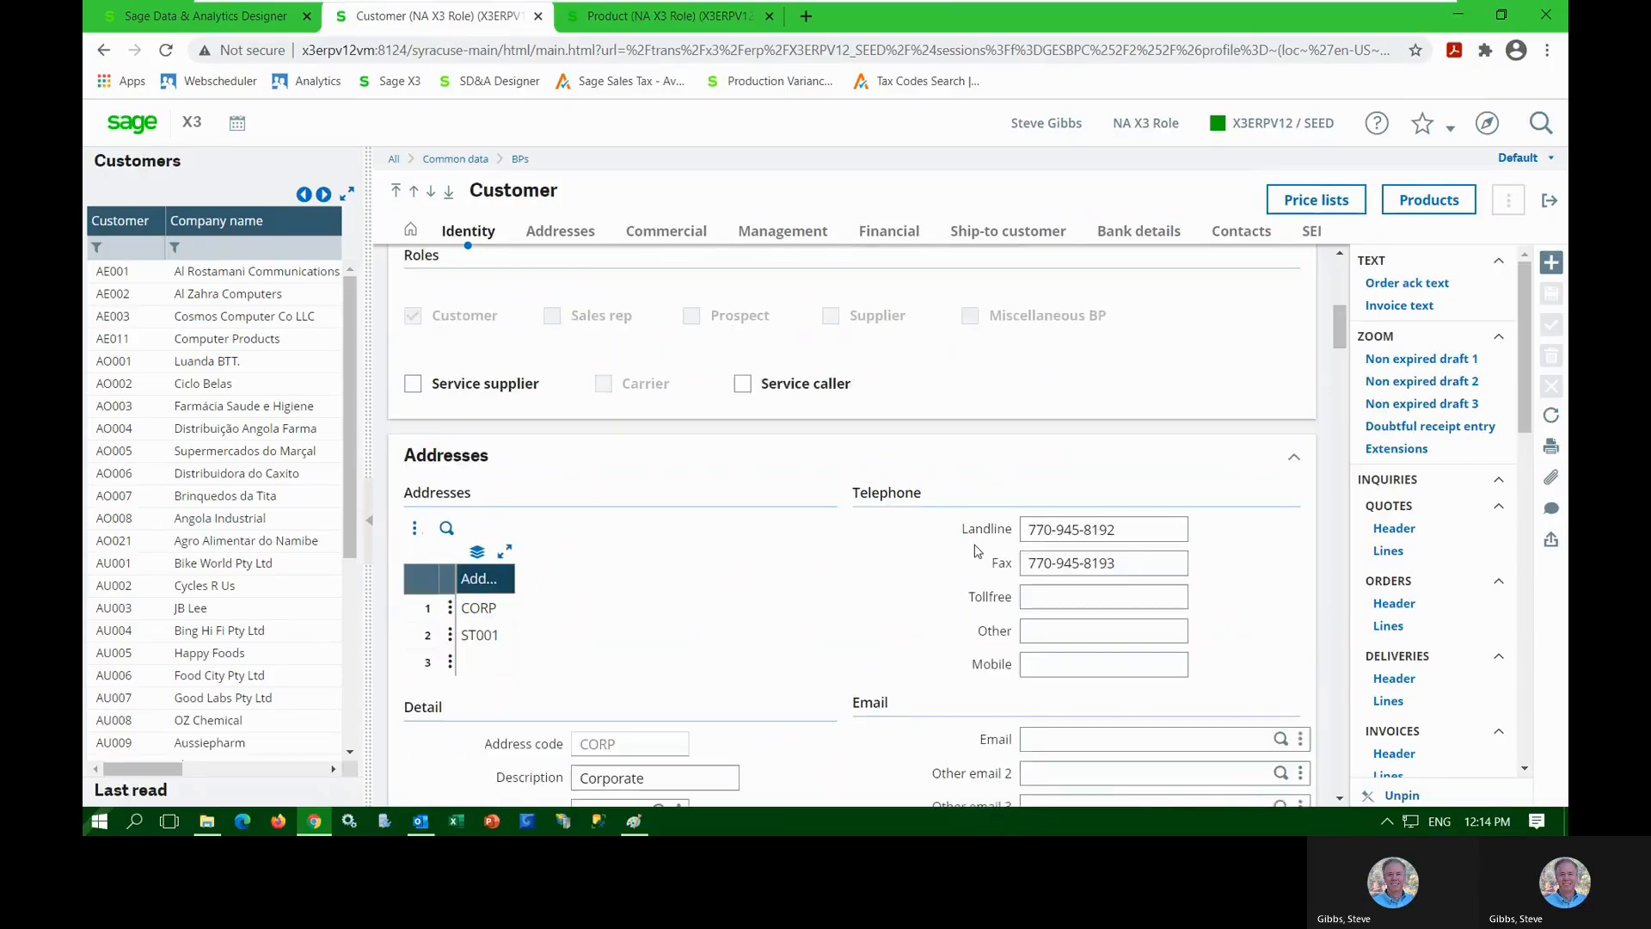
{"action": "scroll", "coordinate": [977, 550], "scroll_direction": "down", "scroll_amount": 1}
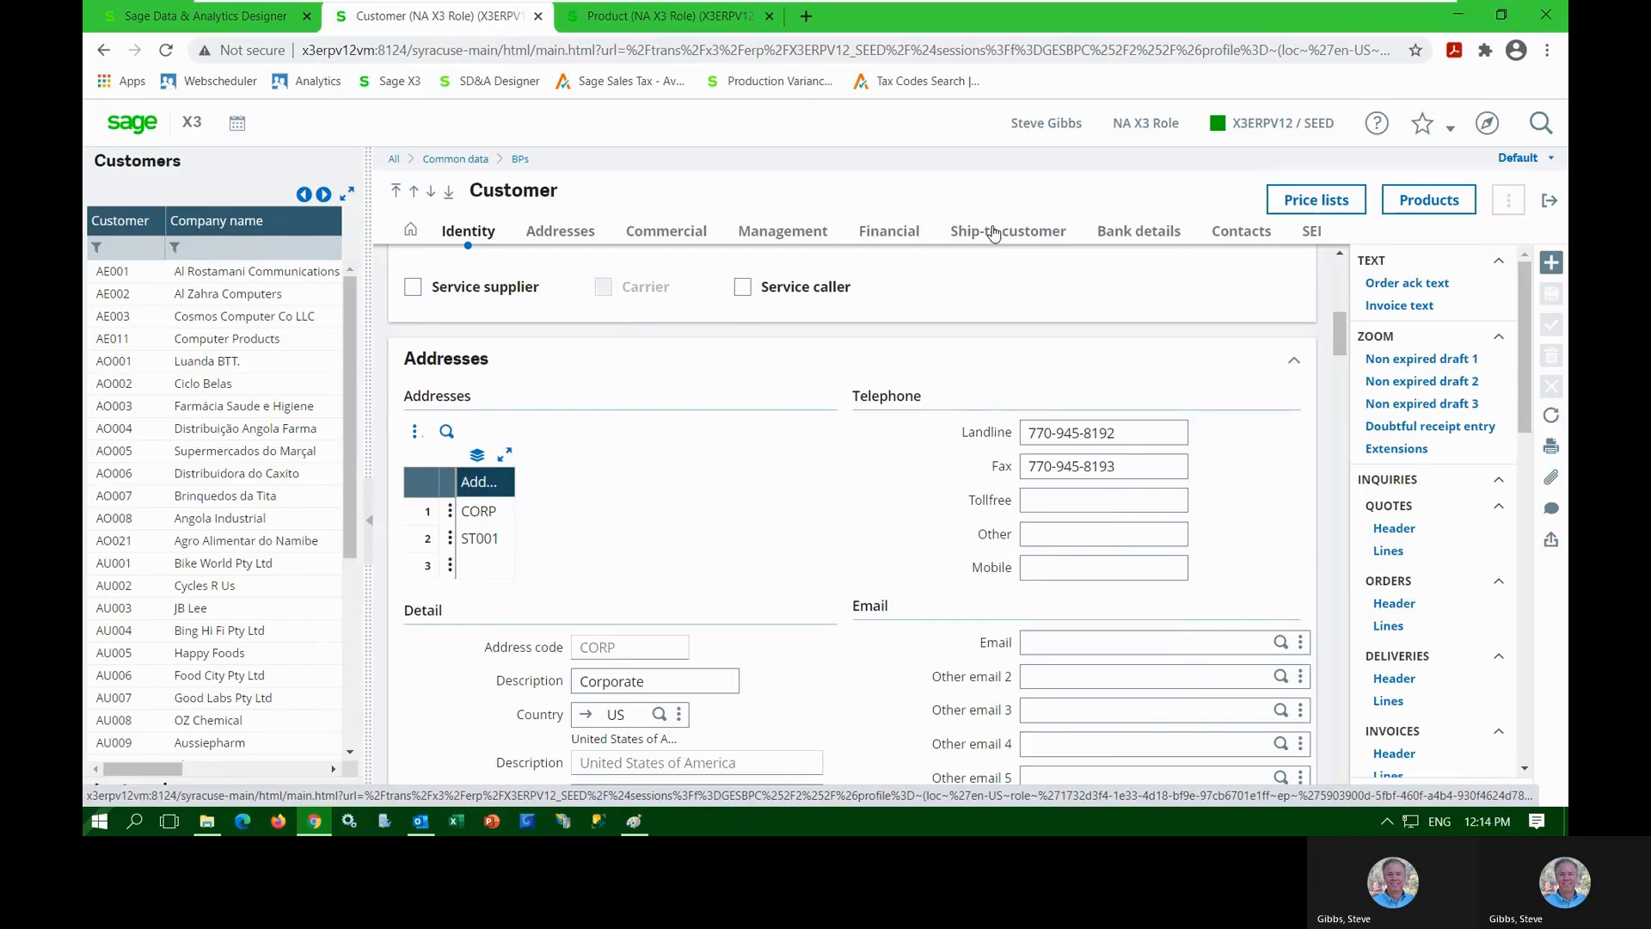
{"action": "scroll", "coordinate": [732, 559], "scroll_direction": "down", "scroll_amount": 2}
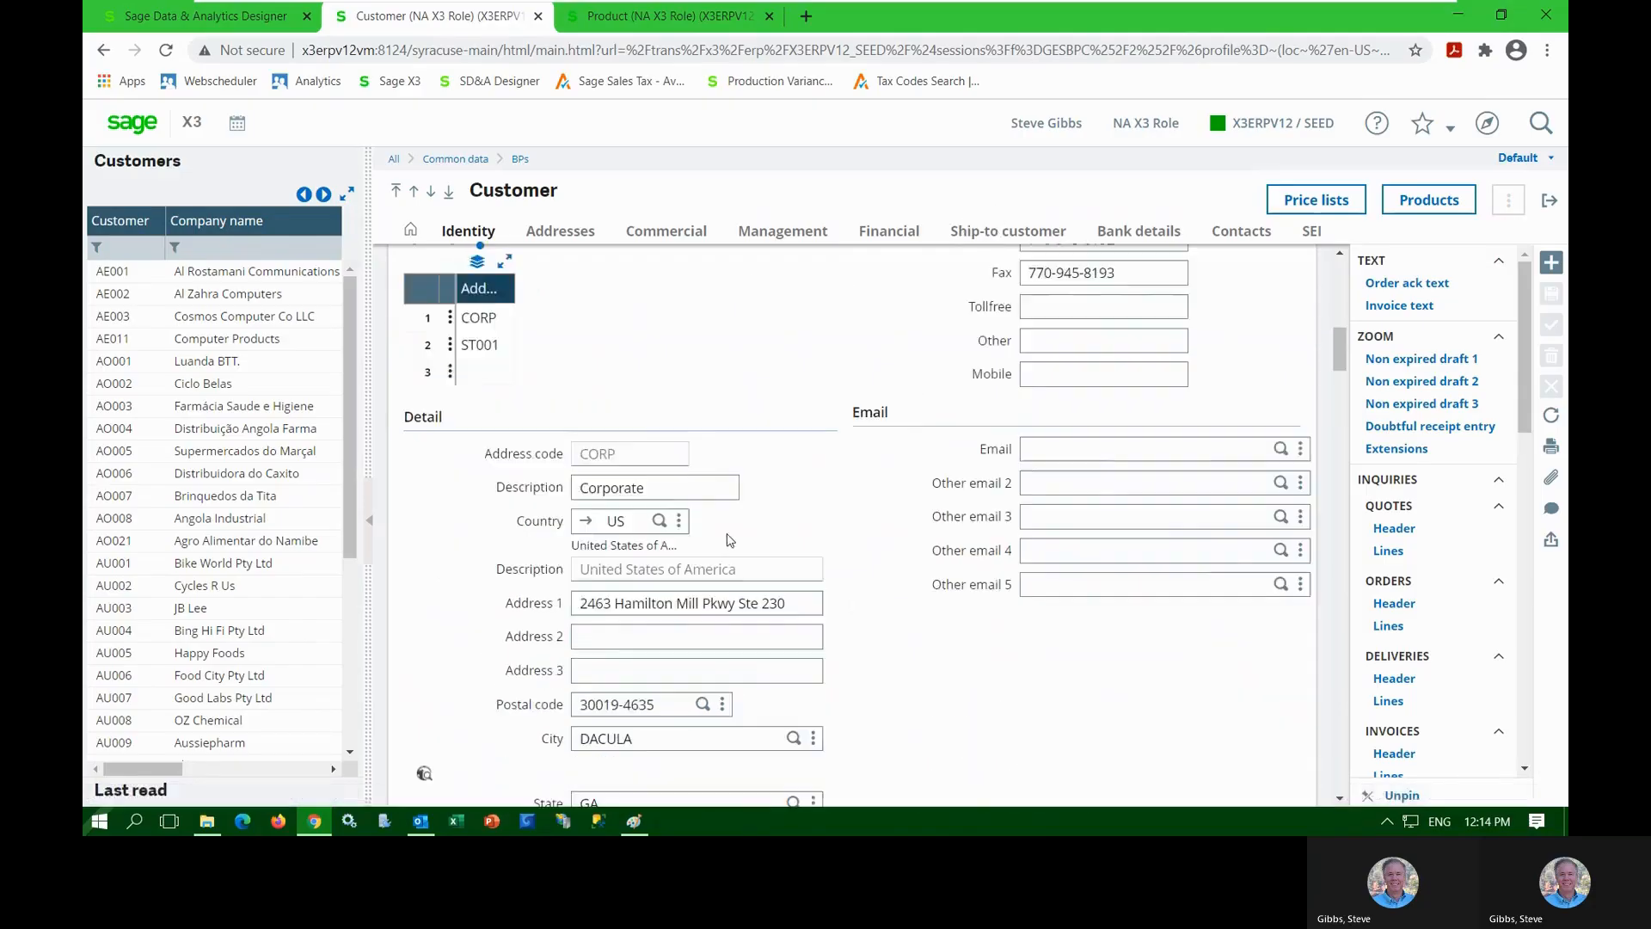
{"action": "scroll", "coordinate": [730, 539], "scroll_direction": "down", "scroll_amount": 7}
{"action": "scroll", "coordinate": [719, 507], "scroll_direction": "up", "scroll_amount": 5}
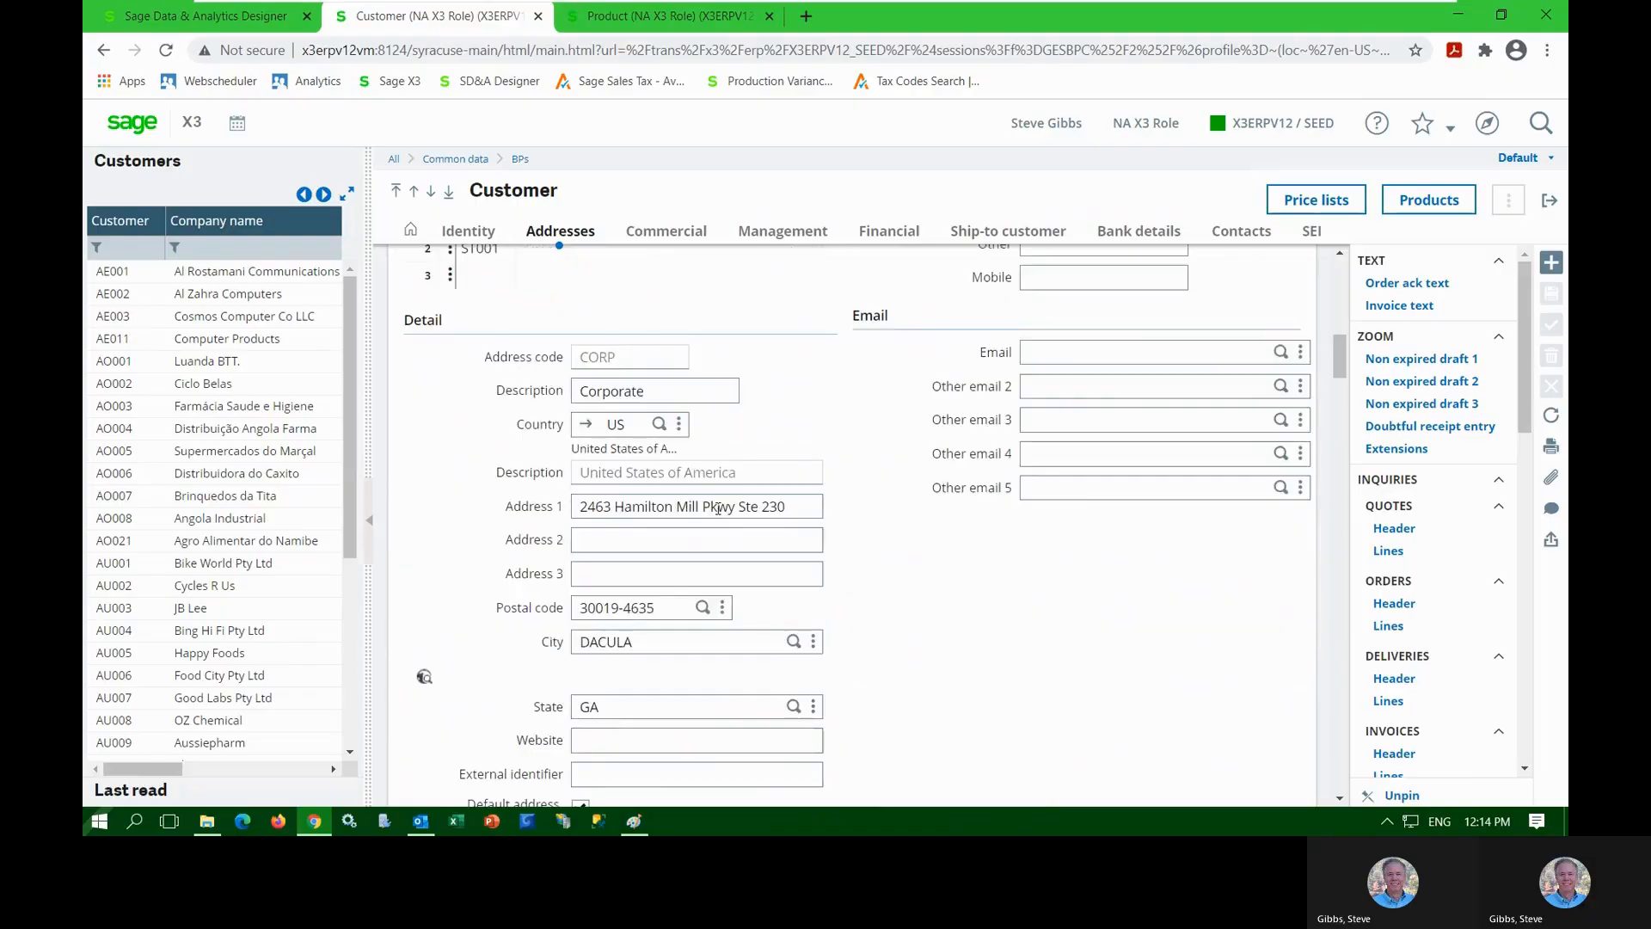
Review the customer's Commercial section, including order options, sales reps, acknowledgement printing, and discounts and charges
{"action": "scroll", "coordinate": [719, 507], "scroll_direction": "down", "scroll_amount": 5}
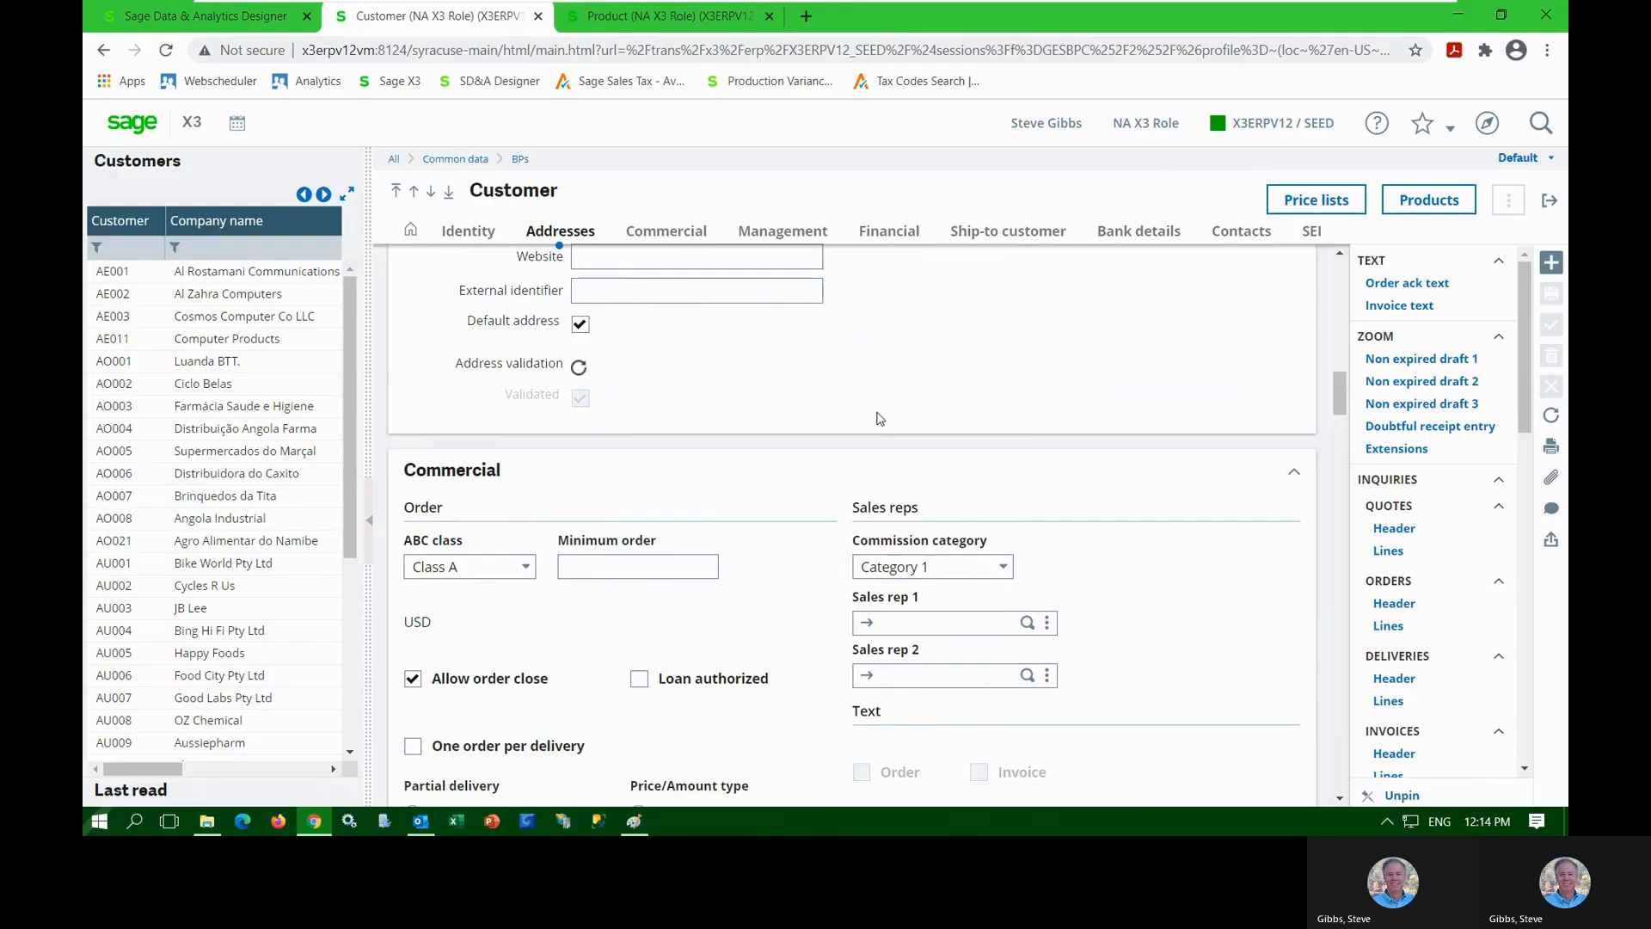
{"action": "scroll", "coordinate": [879, 419], "scroll_direction": "down", "scroll_amount": 1}
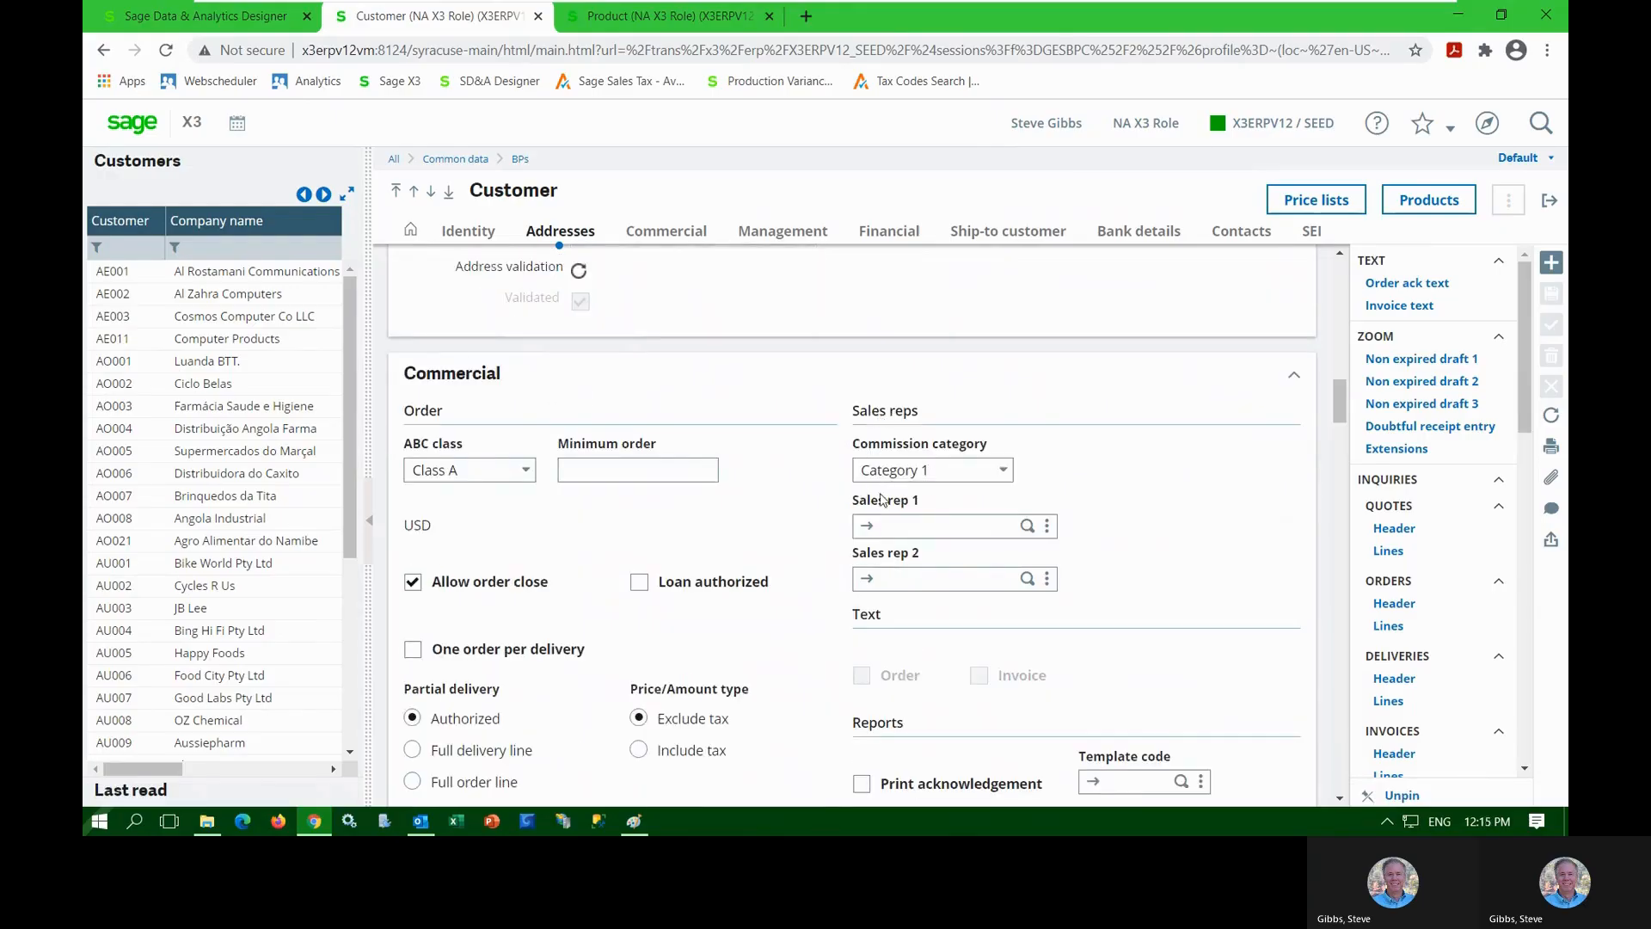
{"action": "scroll", "coordinate": [880, 499], "scroll_direction": "down", "scroll_amount": 1}
{"action": "scroll", "coordinate": [872, 496], "scroll_direction": "down", "scroll_amount": 1}
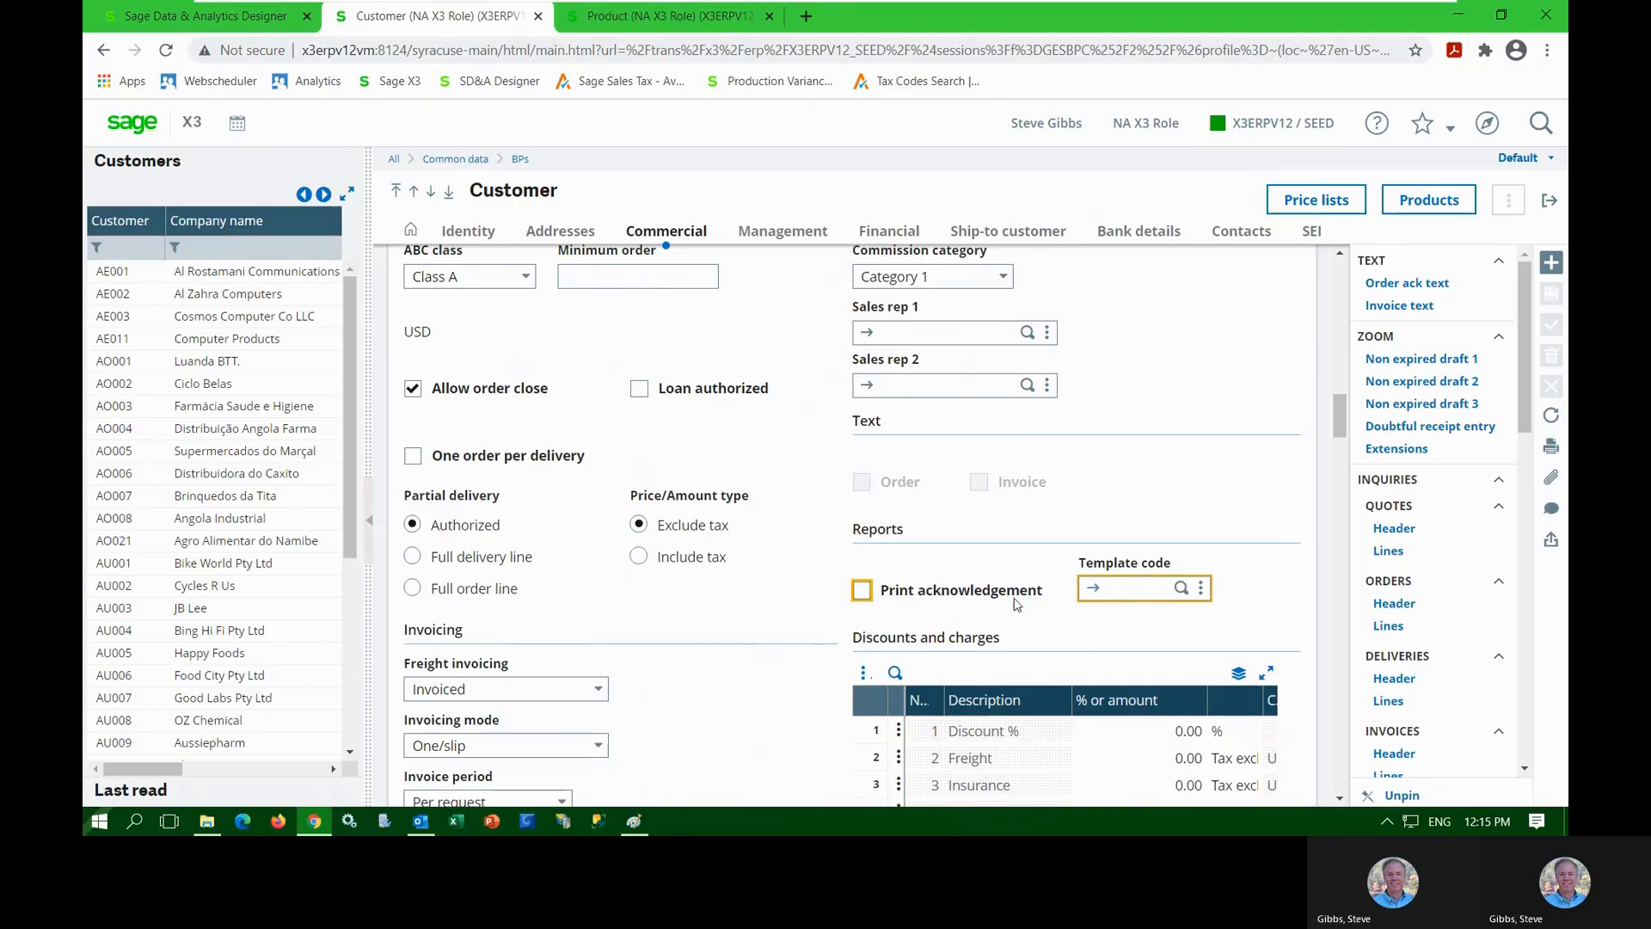
{"action": "scroll", "coordinate": [965, 612], "scroll_direction": "down", "scroll_amount": 1}
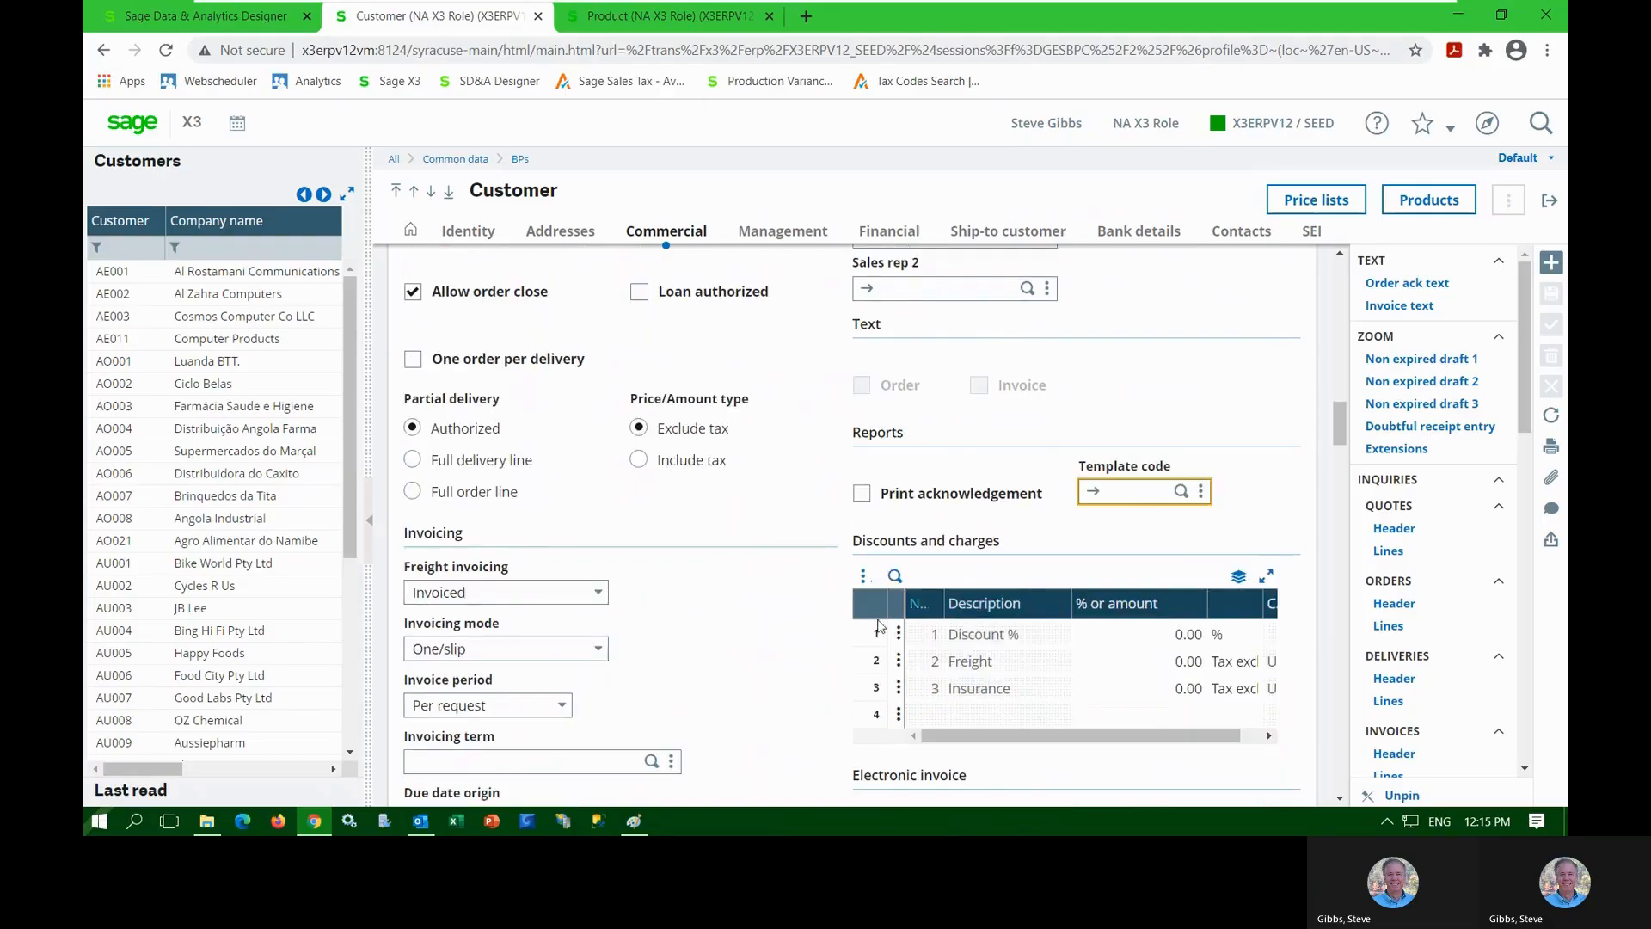
Set the customer's invoicing mode to One/period and look through the invoice period options without choosing one
{"action": "left_click", "coordinate": [517, 653]}
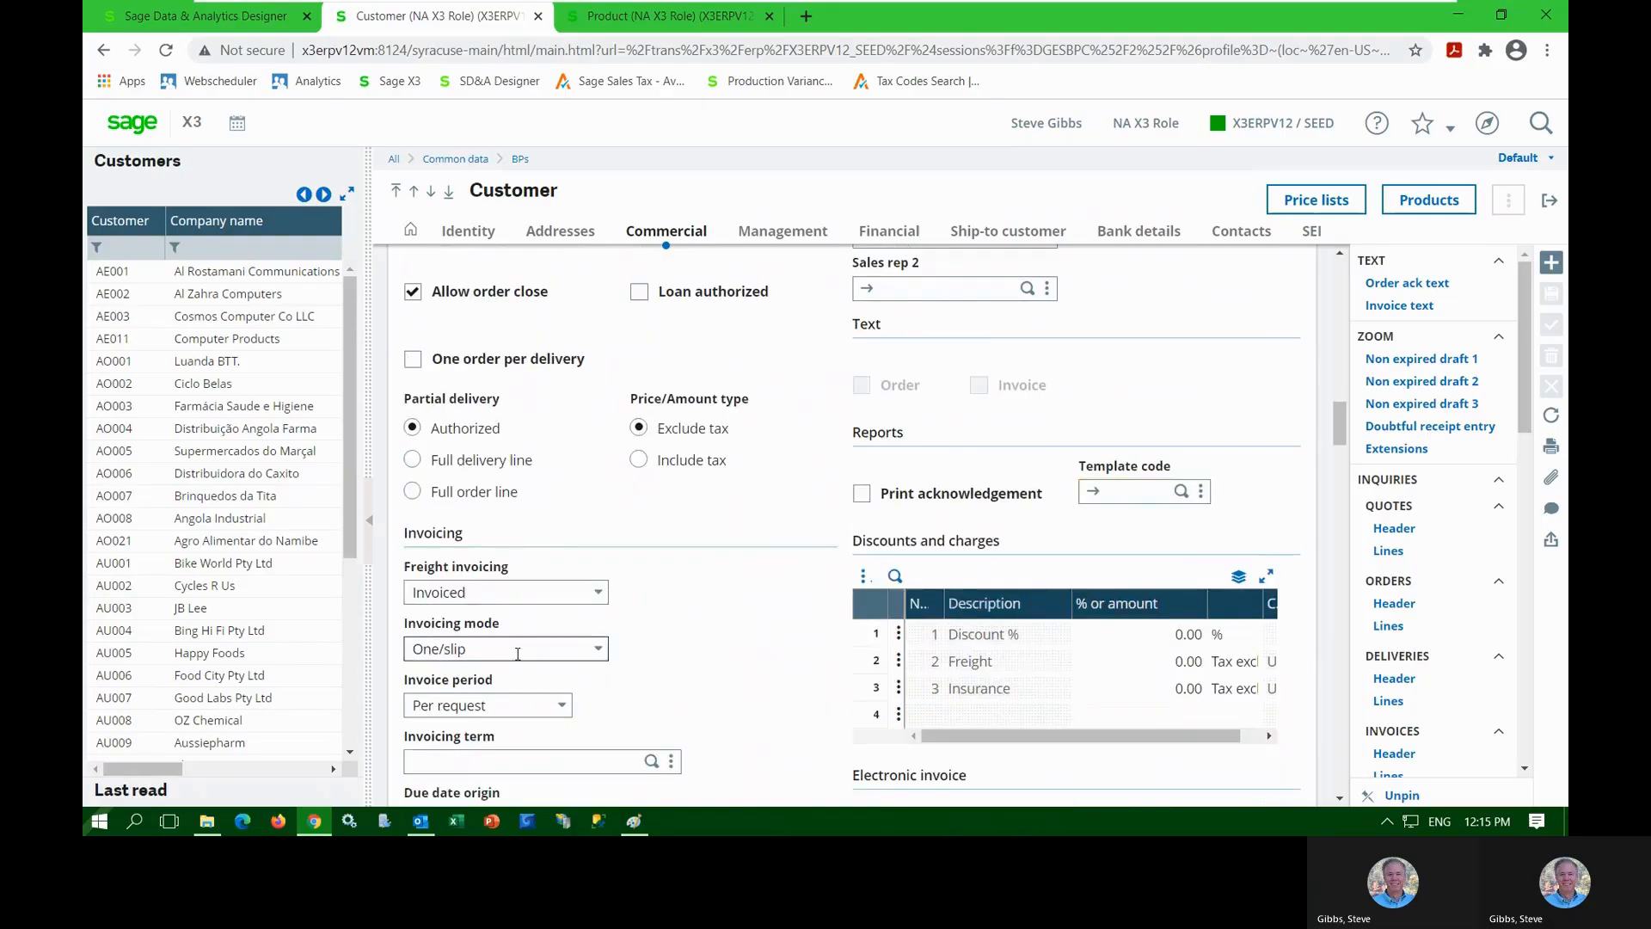
{"action": "left_click", "coordinate": [599, 649]}
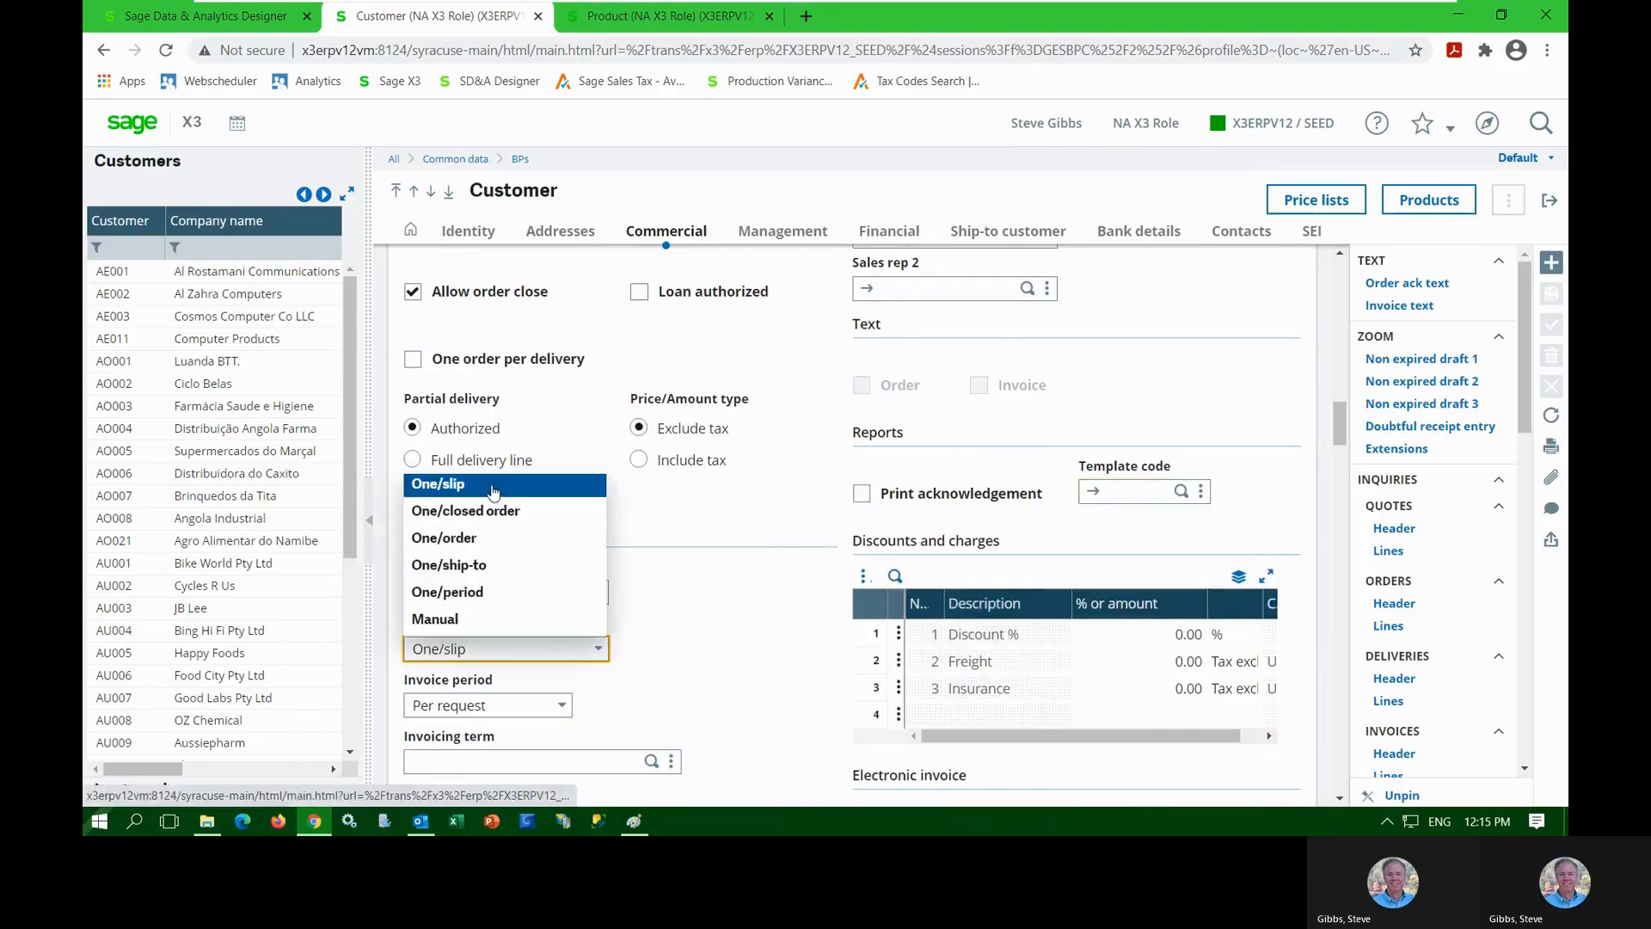
{"action": "left_click", "coordinate": [461, 592]}
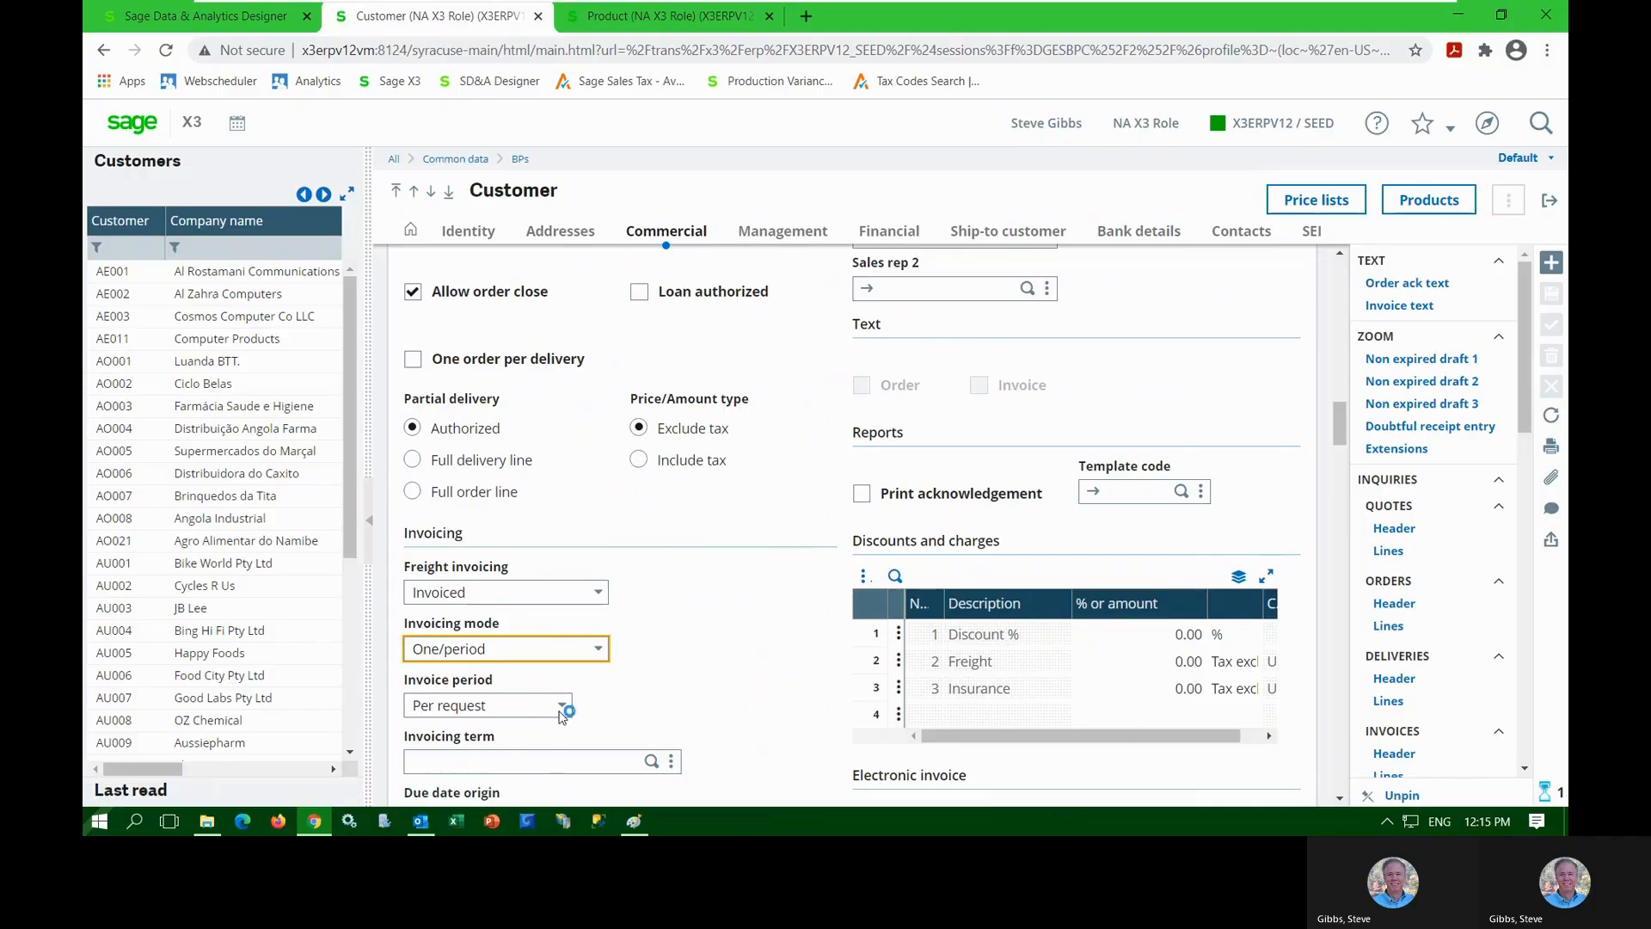
{"action": "left_click", "coordinate": [561, 705]}
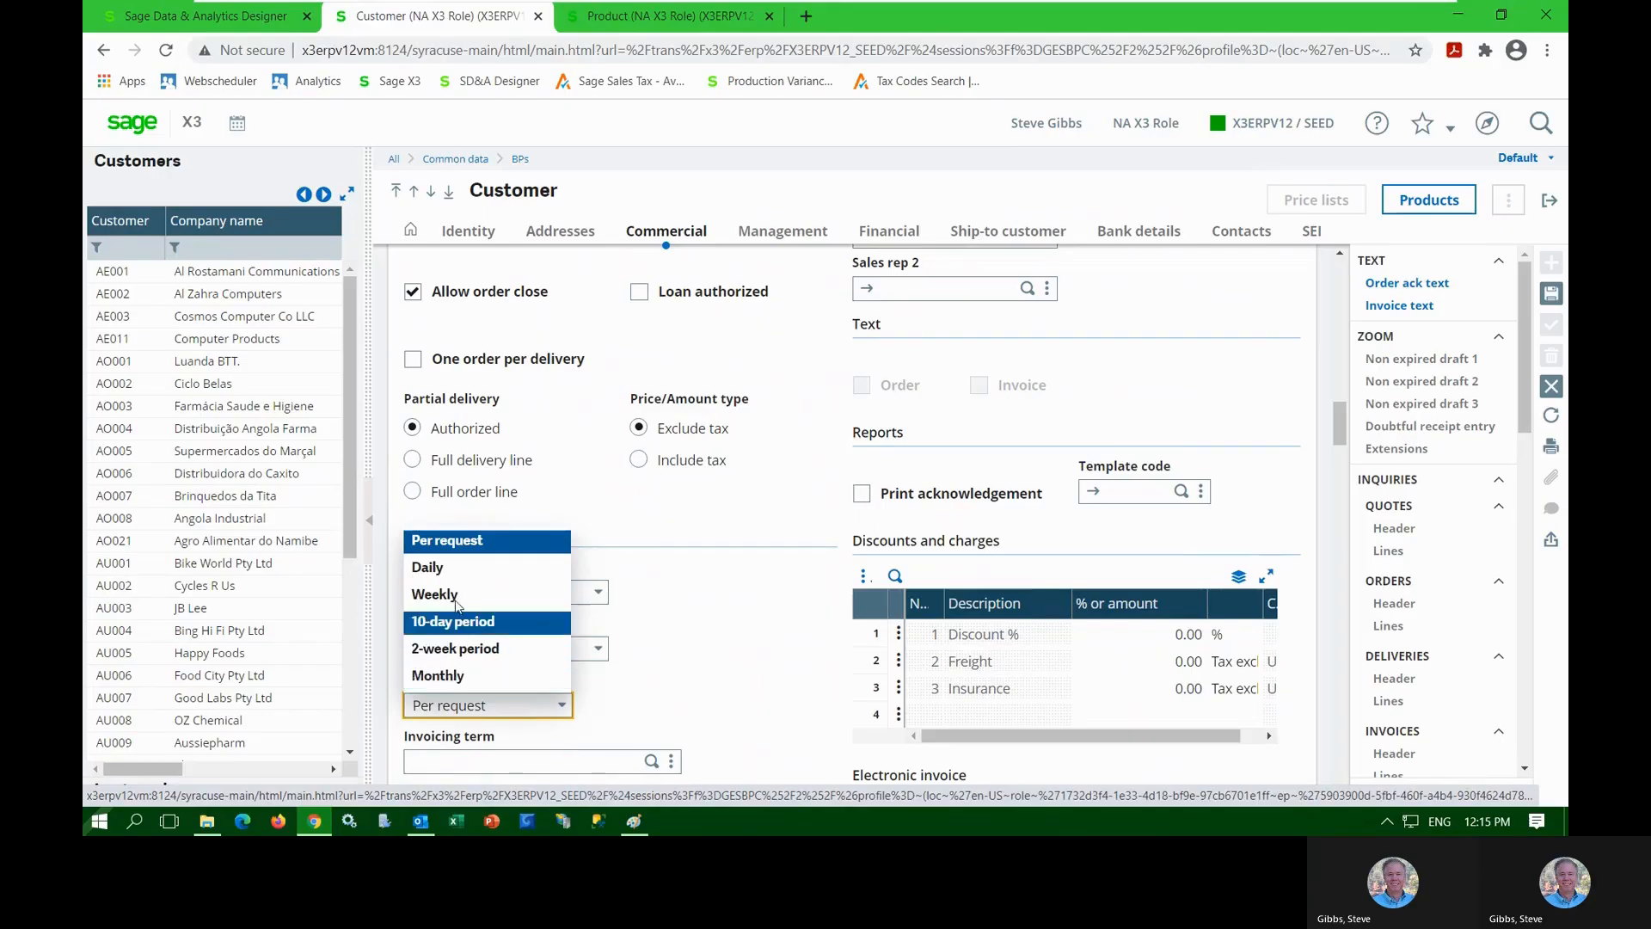
{"action": "left_click", "coordinate": [702, 643]}
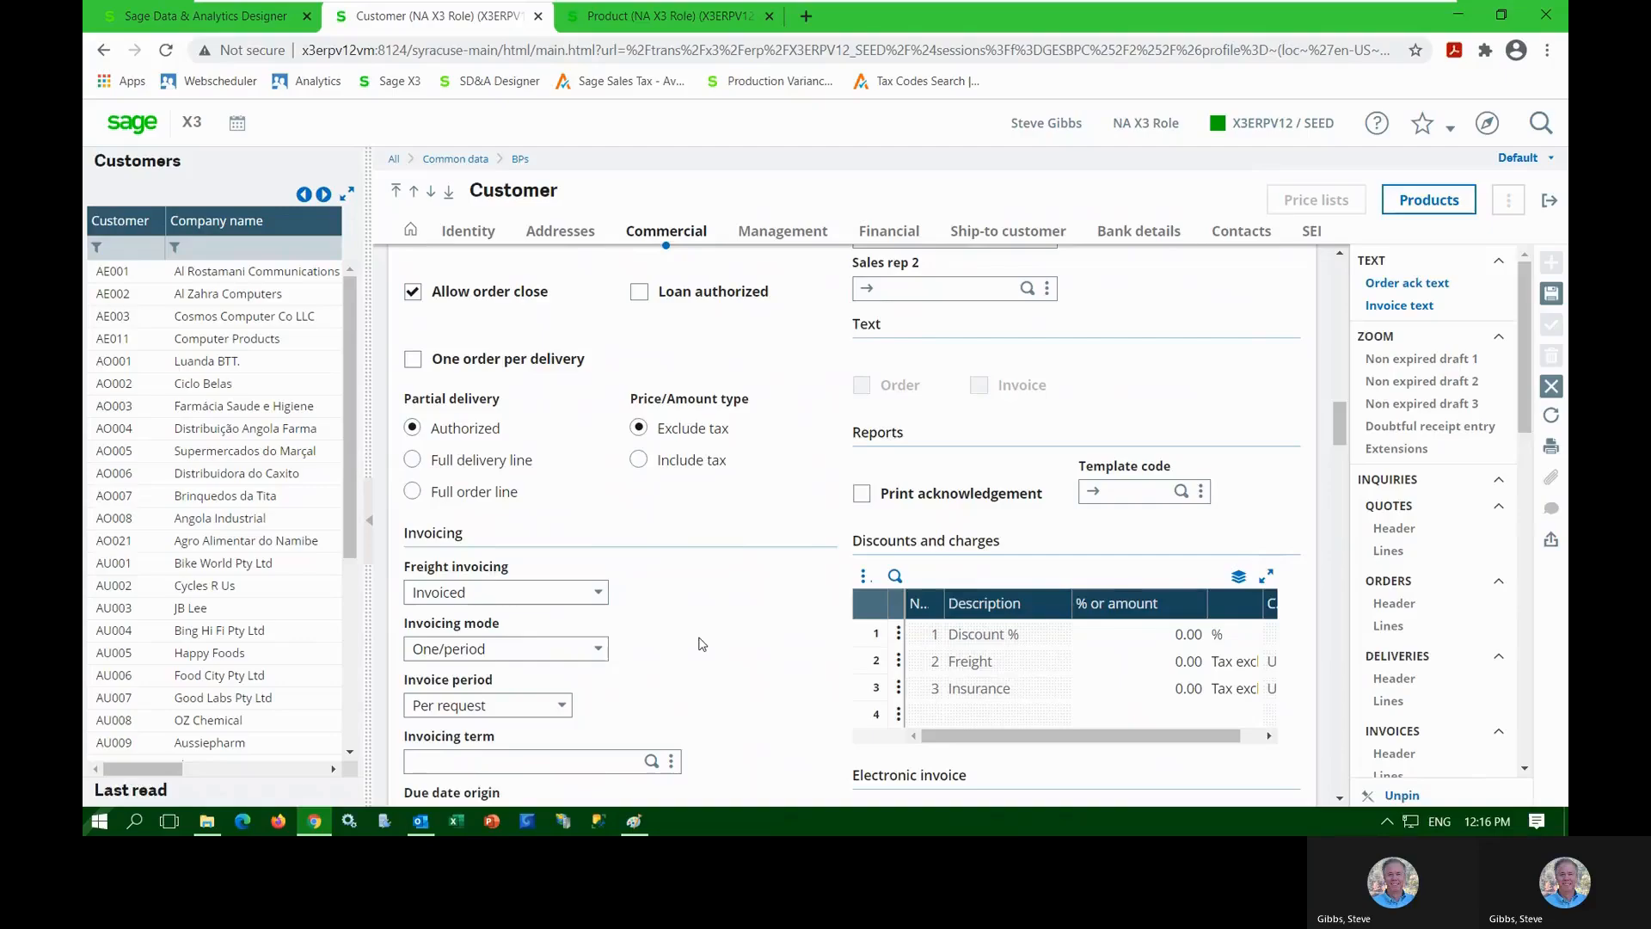
Review the customer's invoicing terms, credit control and statistical groups, looking up the available Group 1 codes
{"action": "scroll", "coordinate": [702, 644], "scroll_direction": "down", "scroll_amount": 3}
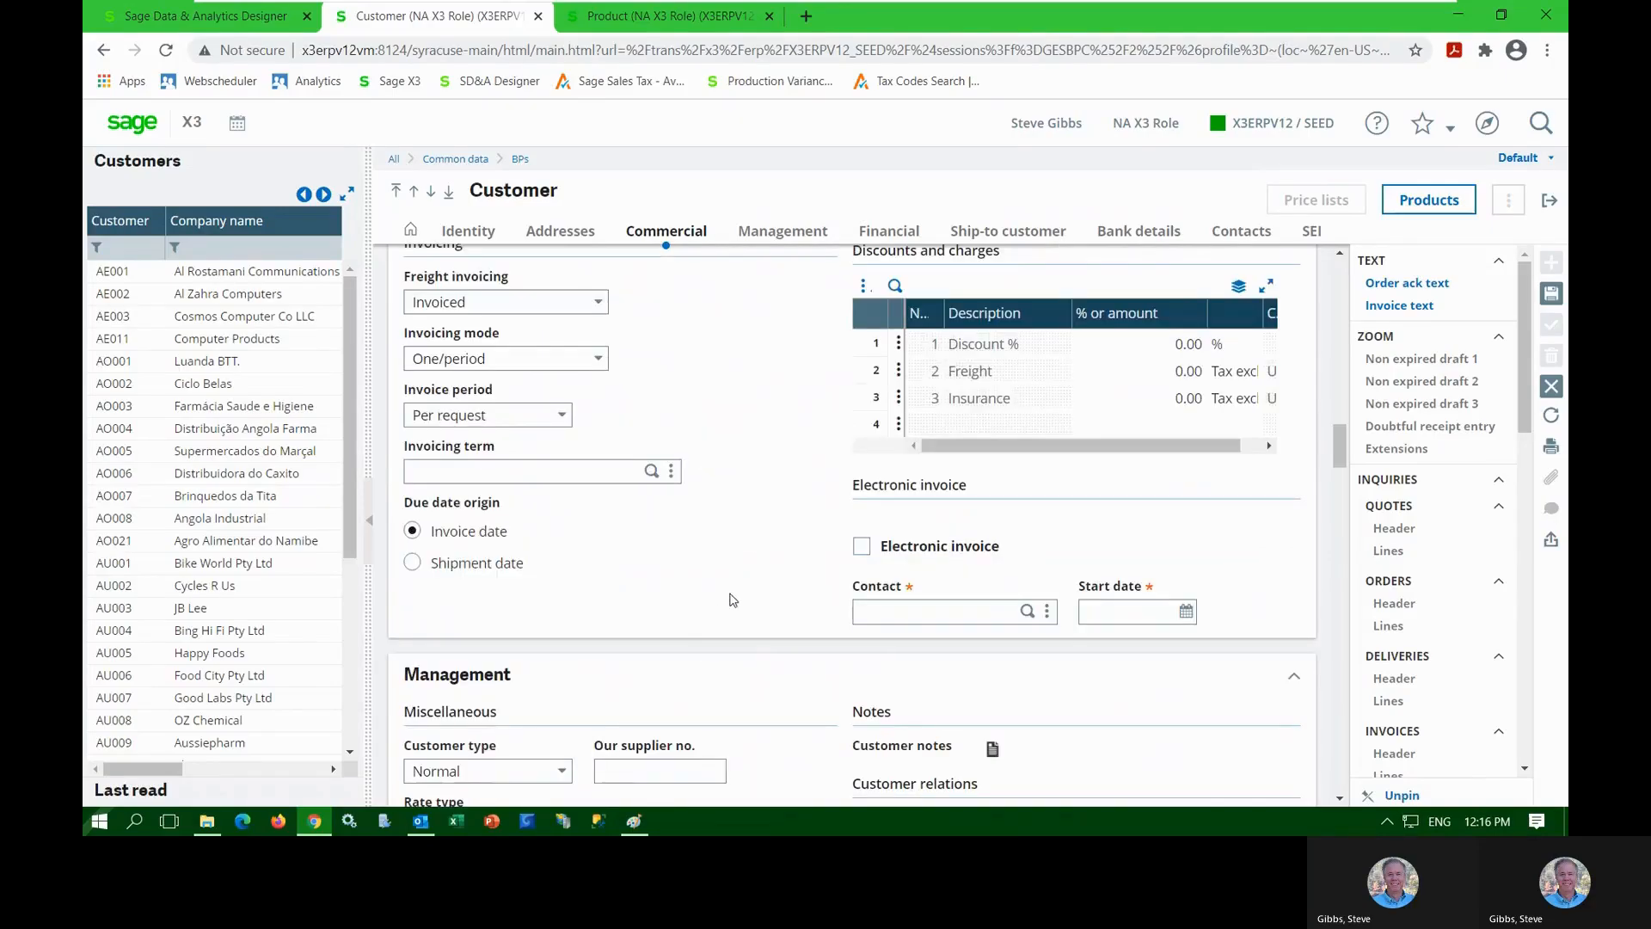
{"action": "scroll", "coordinate": [693, 619], "scroll_direction": "down", "scroll_amount": 4}
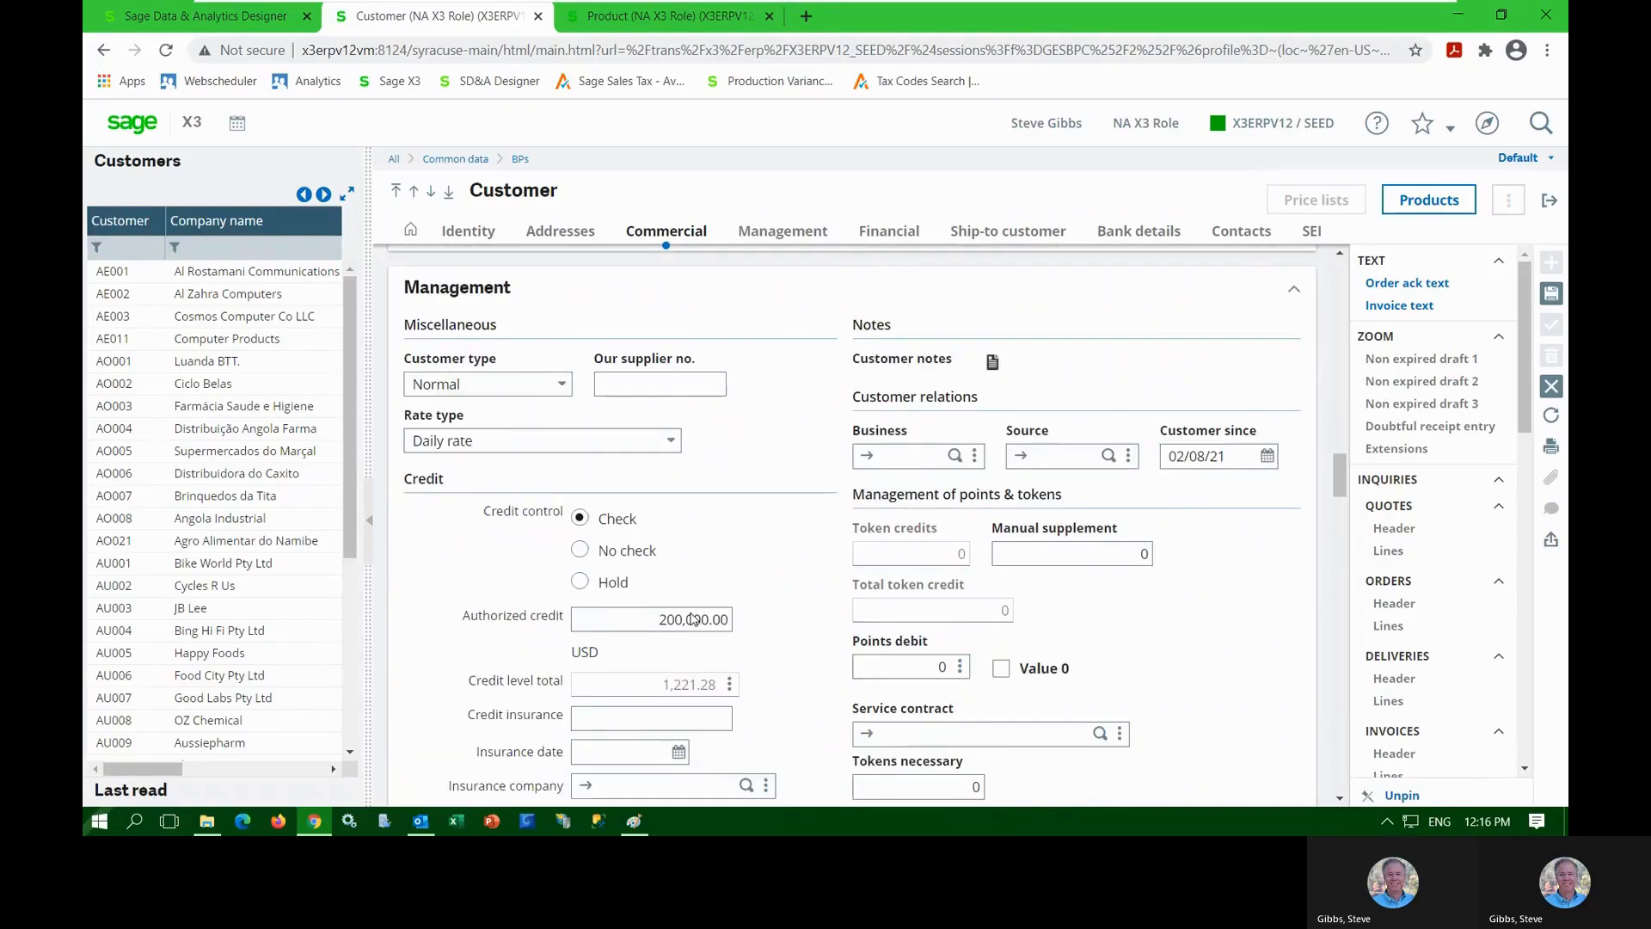
{"action": "scroll", "coordinate": [693, 619], "scroll_direction": "down", "scroll_amount": 3}
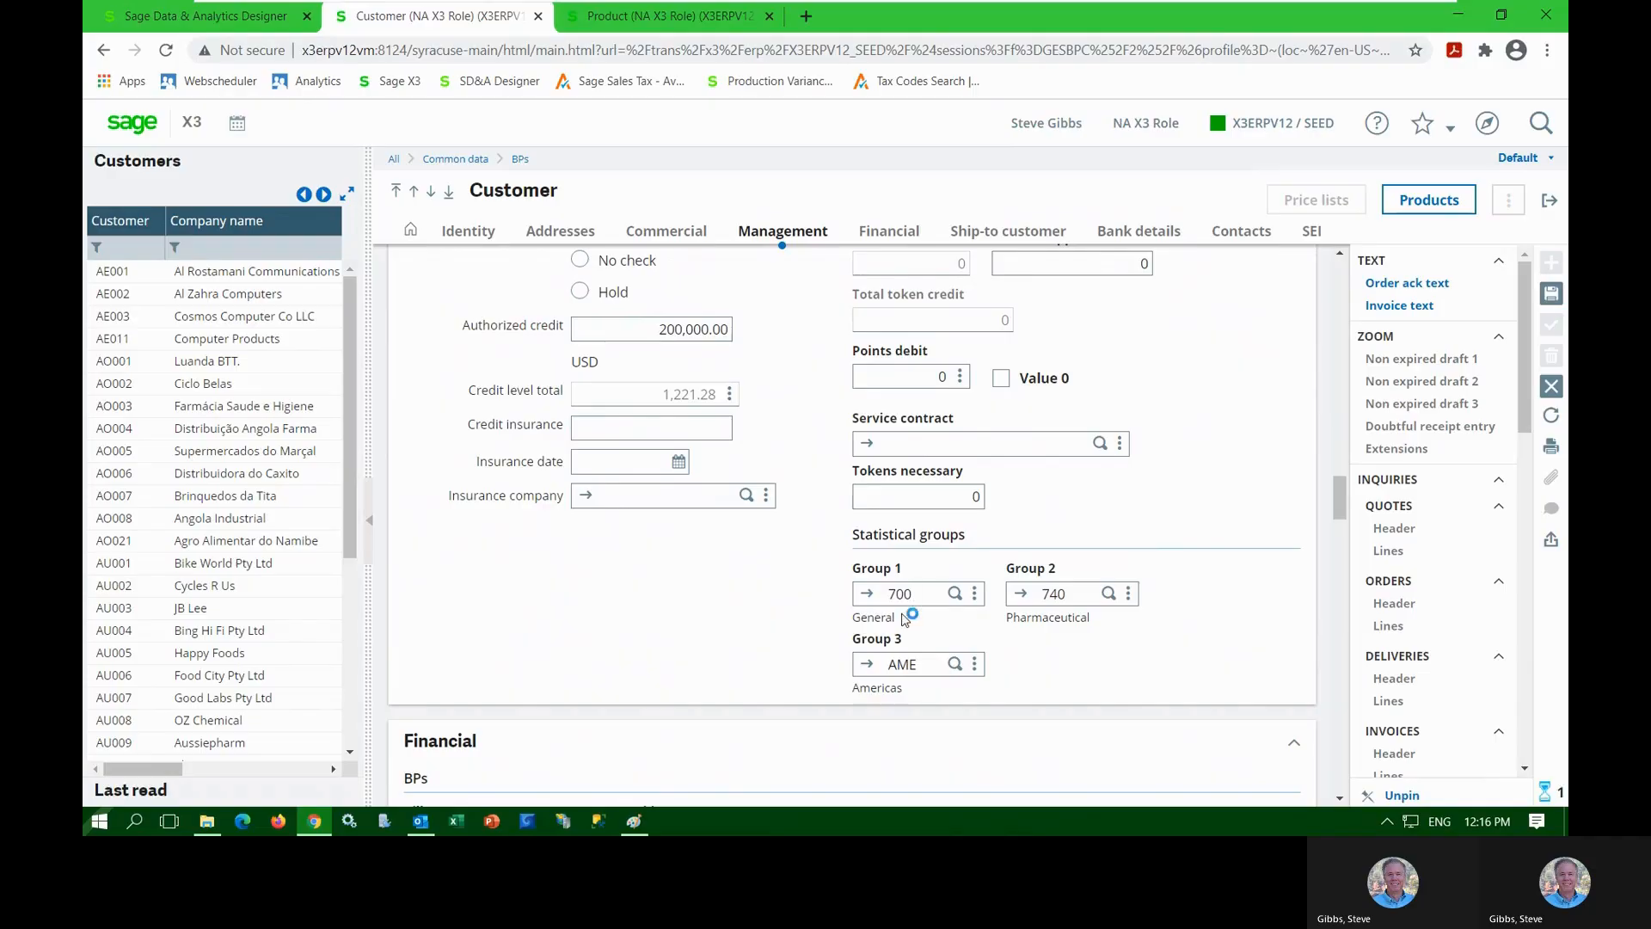
{"action": "left_click", "coordinate": [954, 593]}
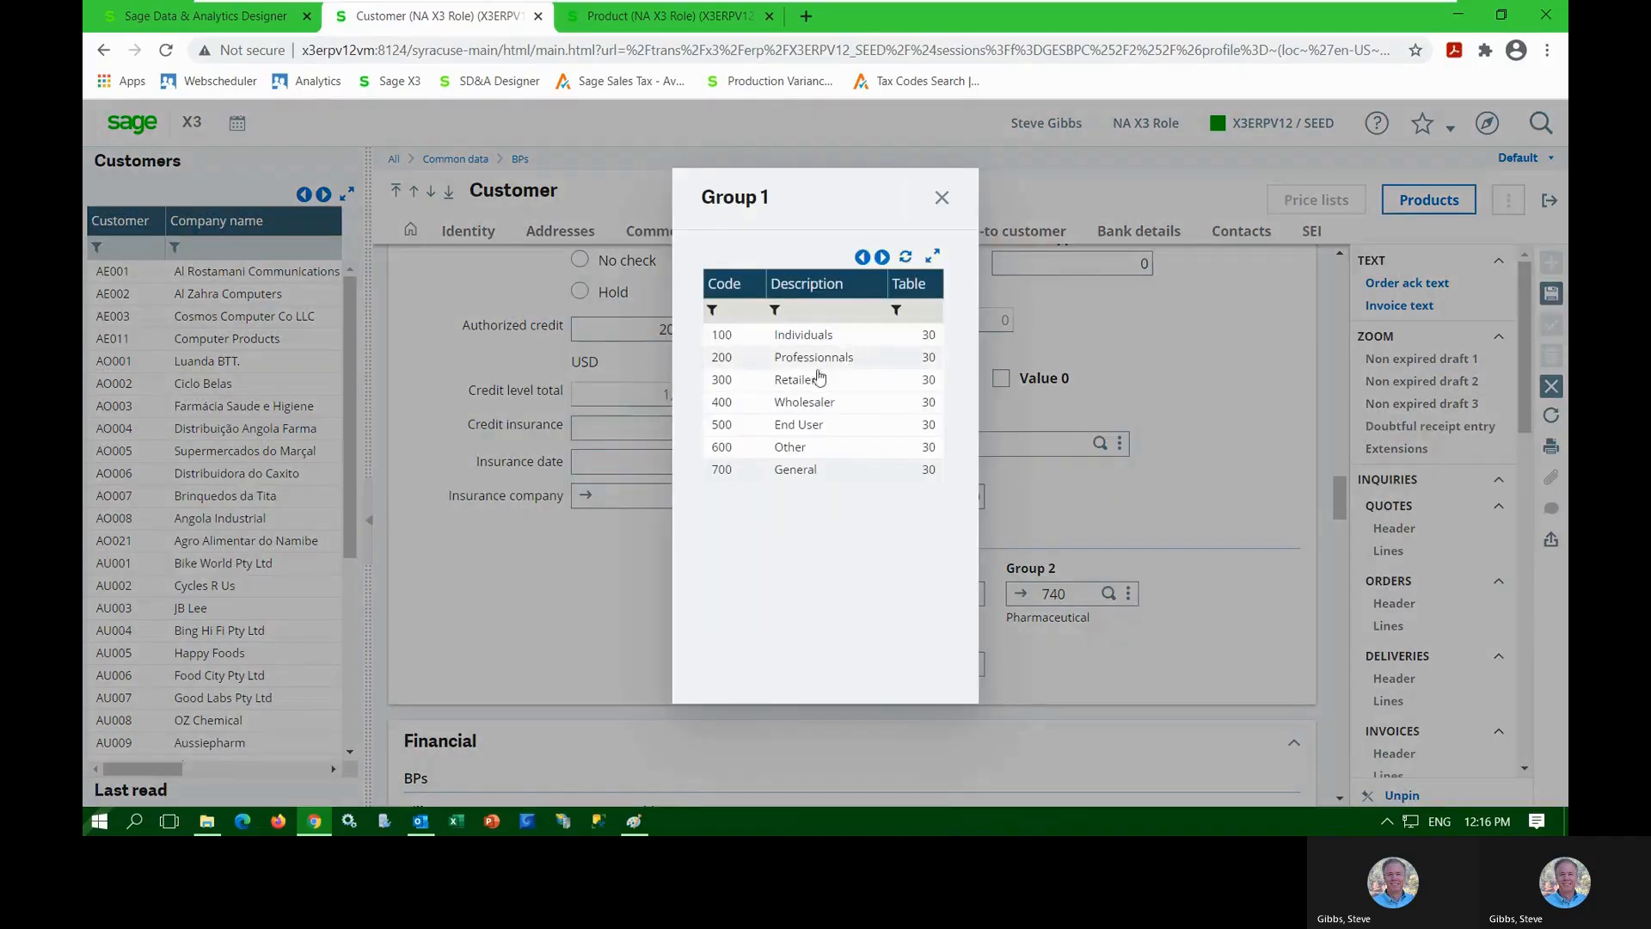
{"action": "left_click", "coordinate": [943, 194]}
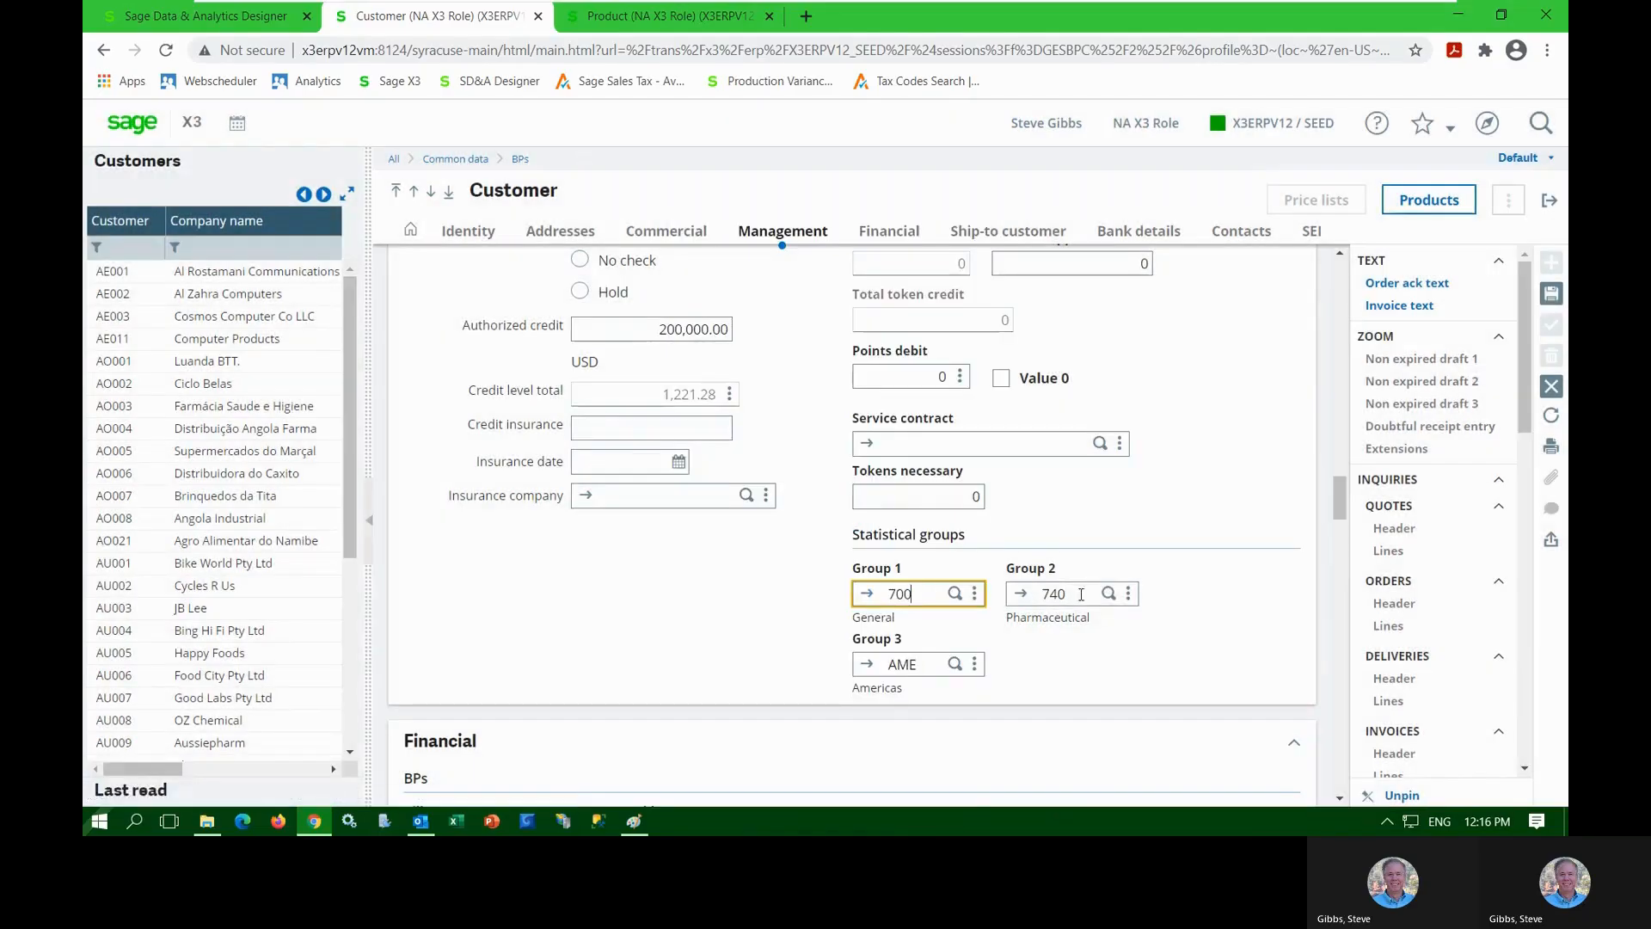
{"action": "left_click", "coordinate": [902, 594]}
{"action": "key", "text": "Tab"}
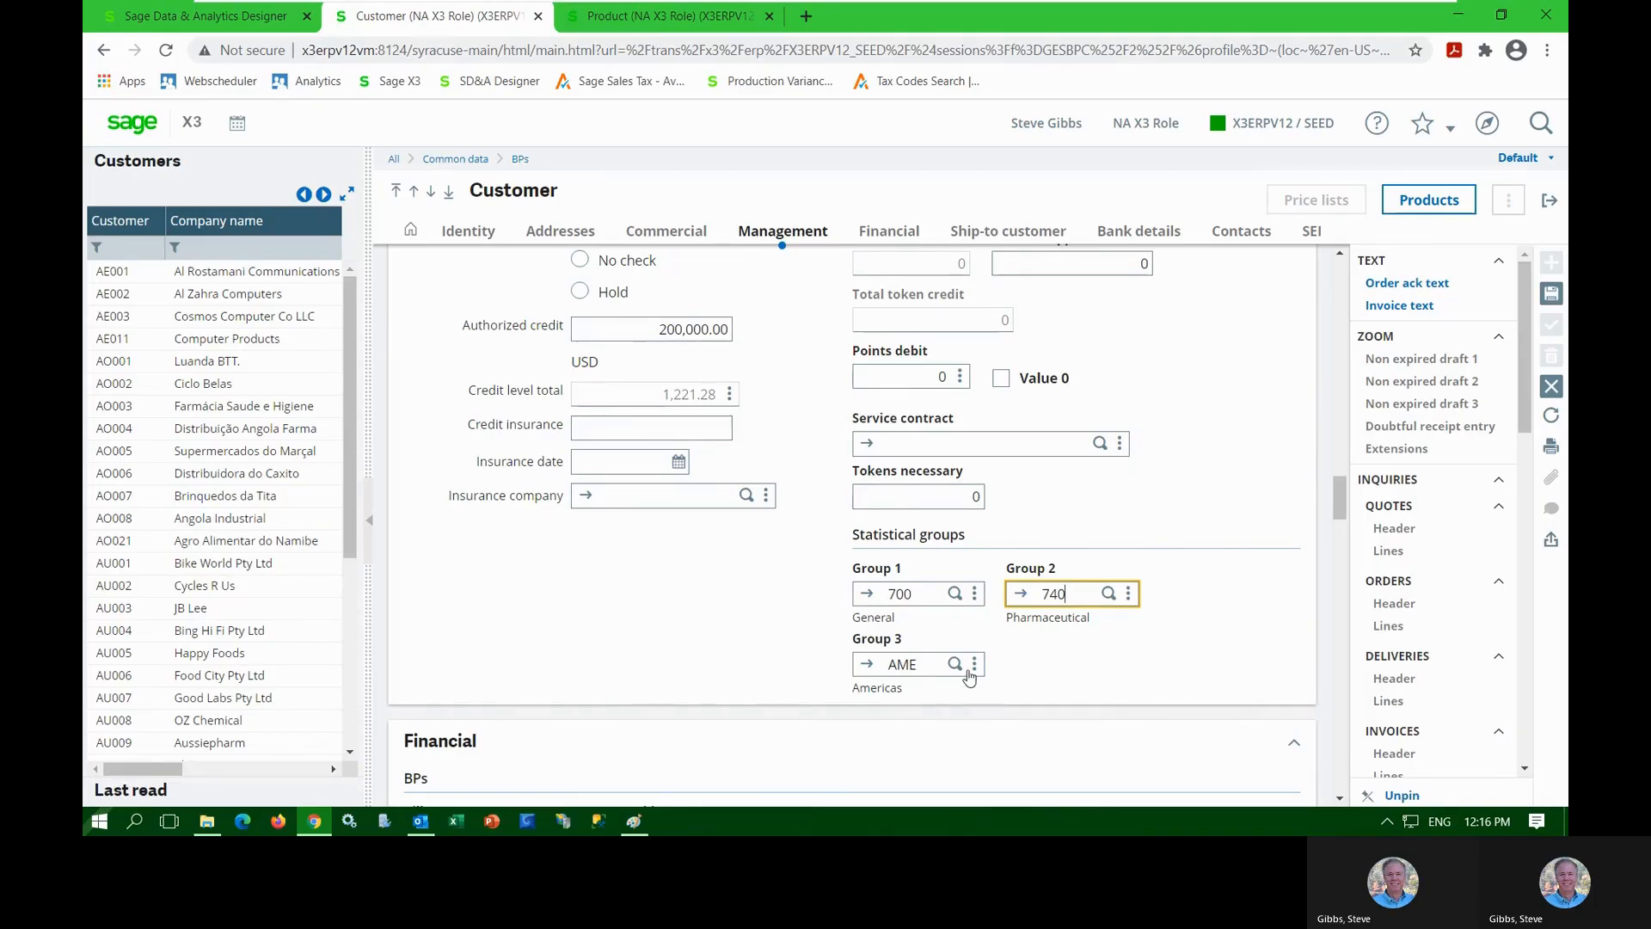
Examine the Financial section, covering the pay-by and risk customers, taxes, settlement discount, statement frequency and analytical dimensions
{"action": "scroll", "coordinate": [728, 725], "scroll_direction": "down", "scroll_amount": 5}
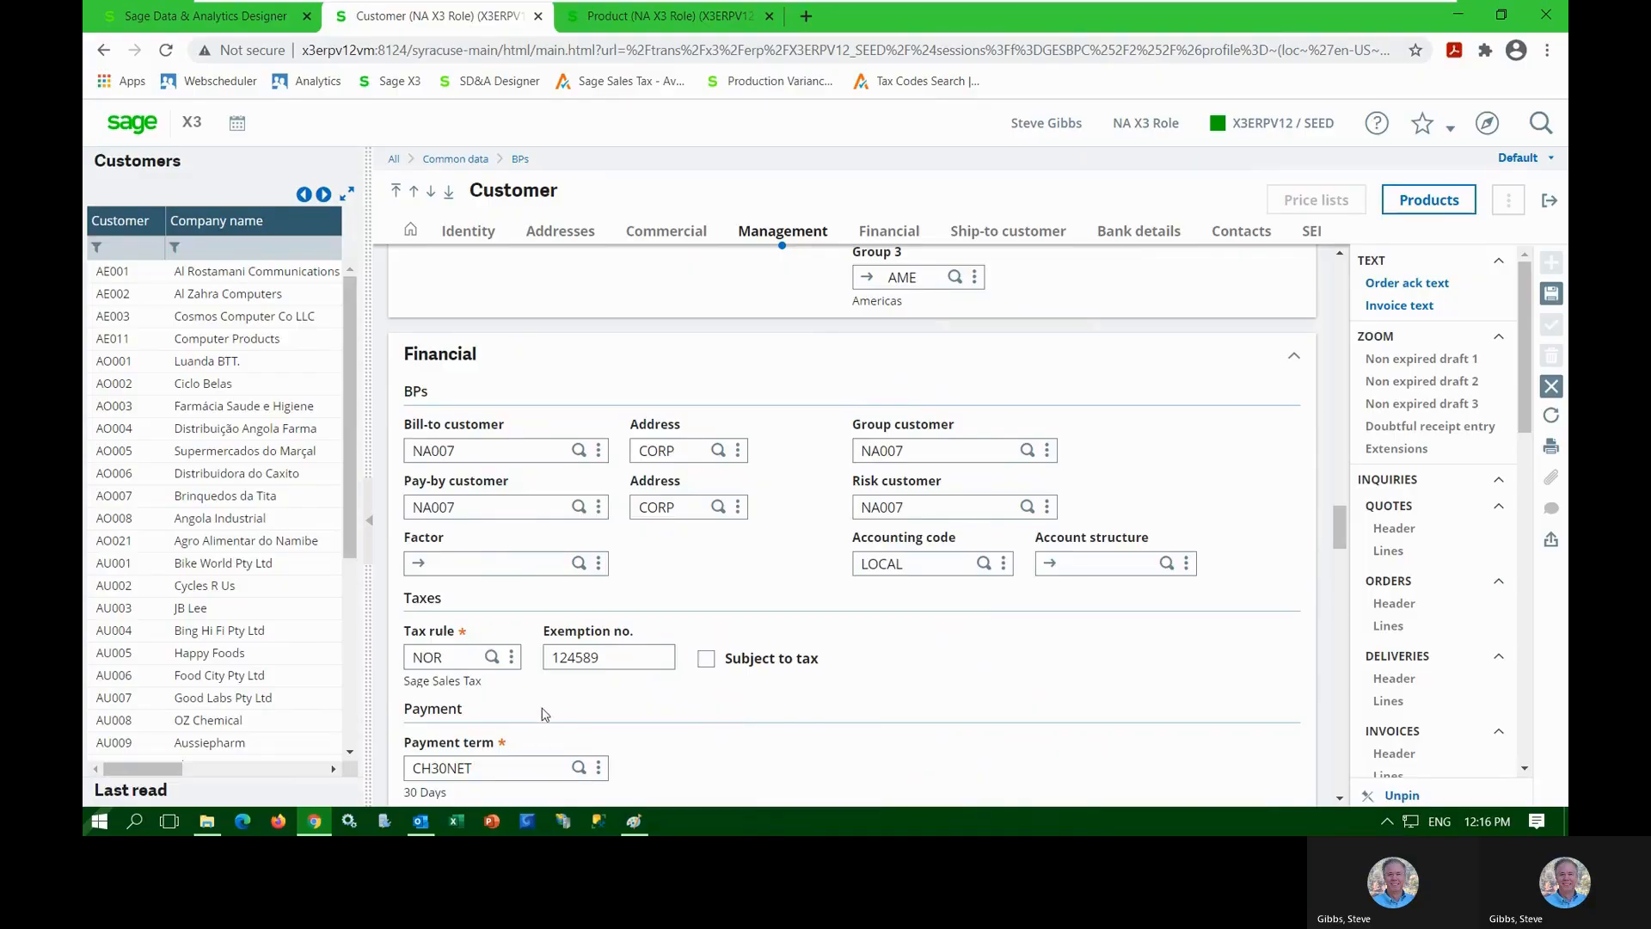
{"action": "left_click", "coordinate": [457, 507]}
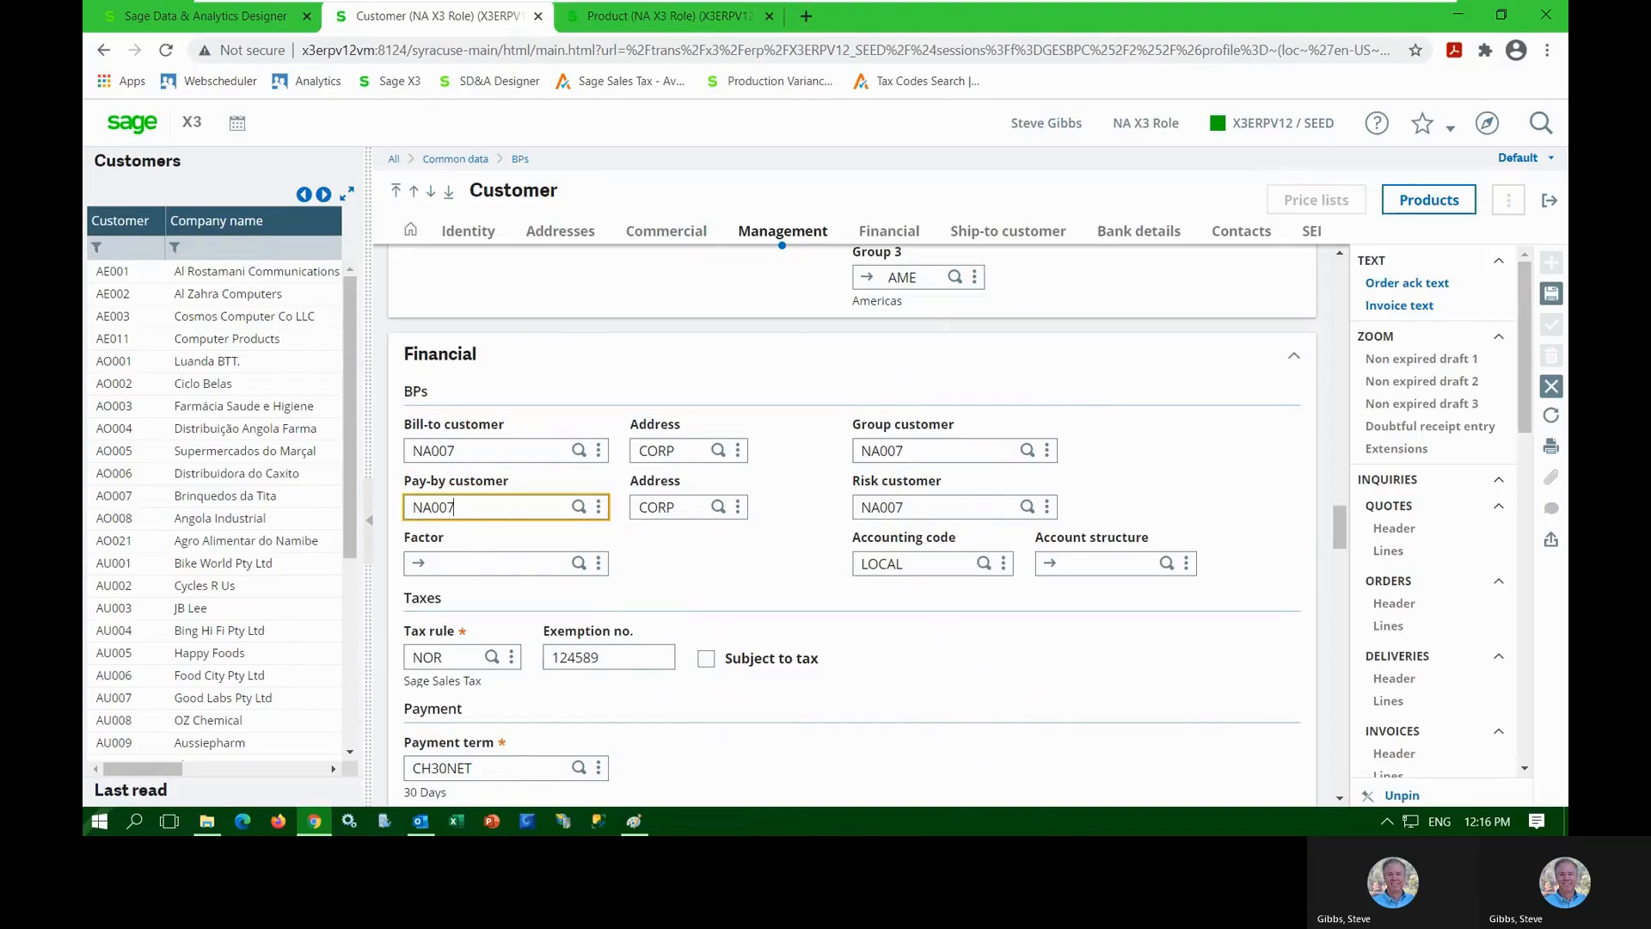
{"action": "left_click", "coordinate": [997, 505]}
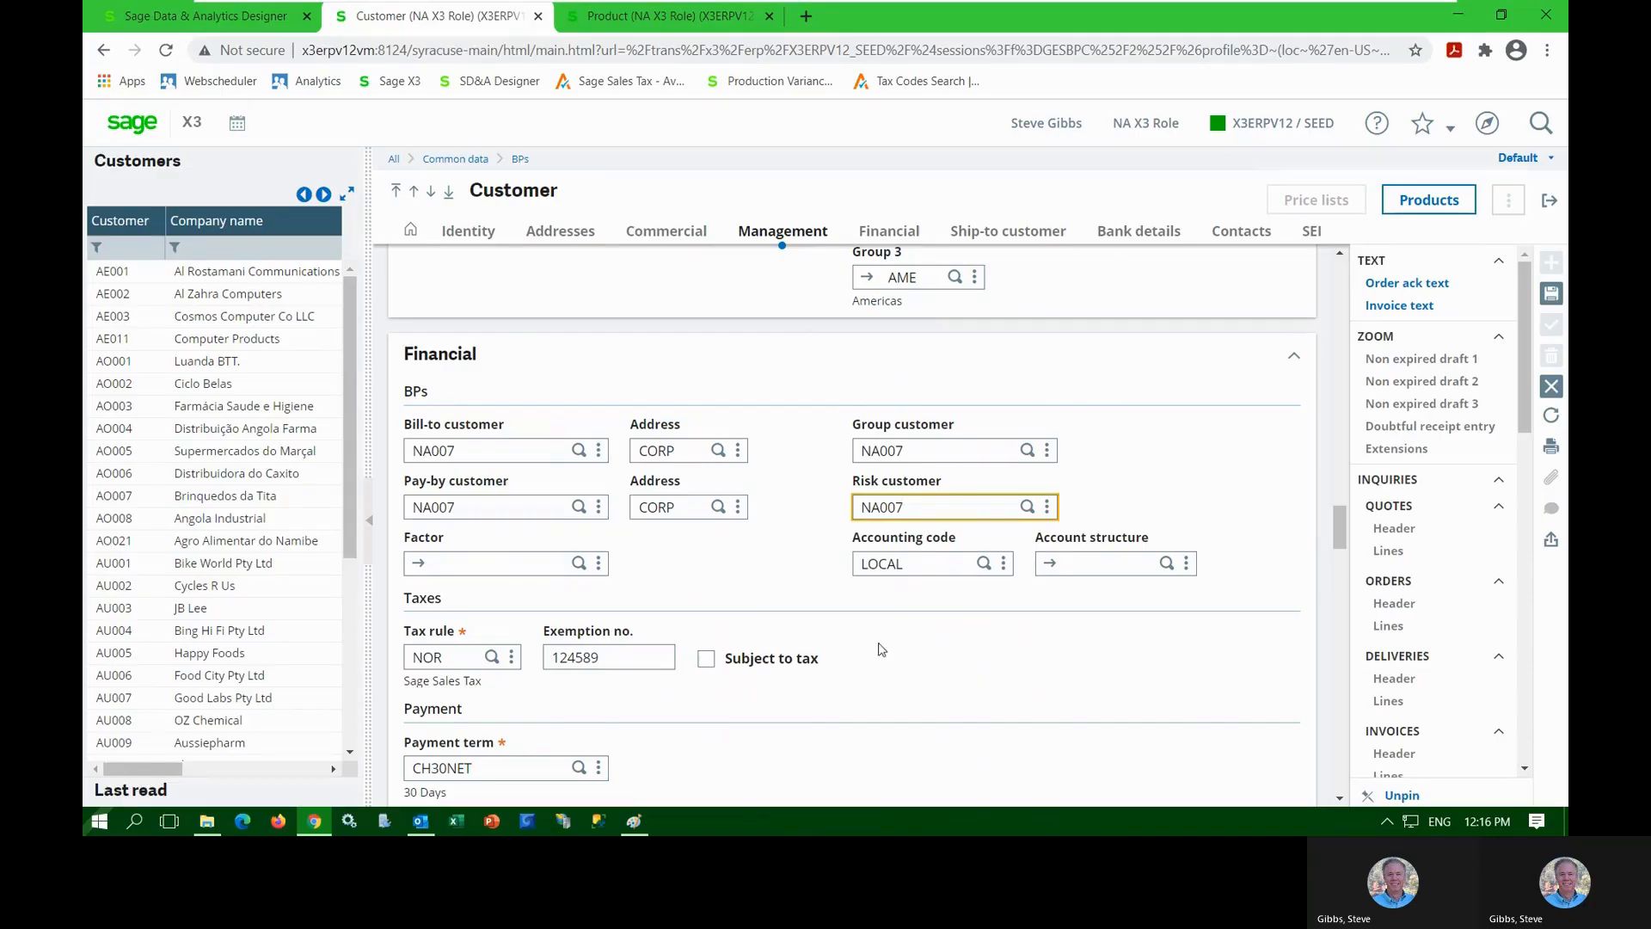
{"action": "scroll", "coordinate": [877, 645], "scroll_direction": "down", "scroll_amount": 5}
{"action": "scroll", "coordinate": [890, 669], "scroll_direction": "down", "scroll_amount": 2}
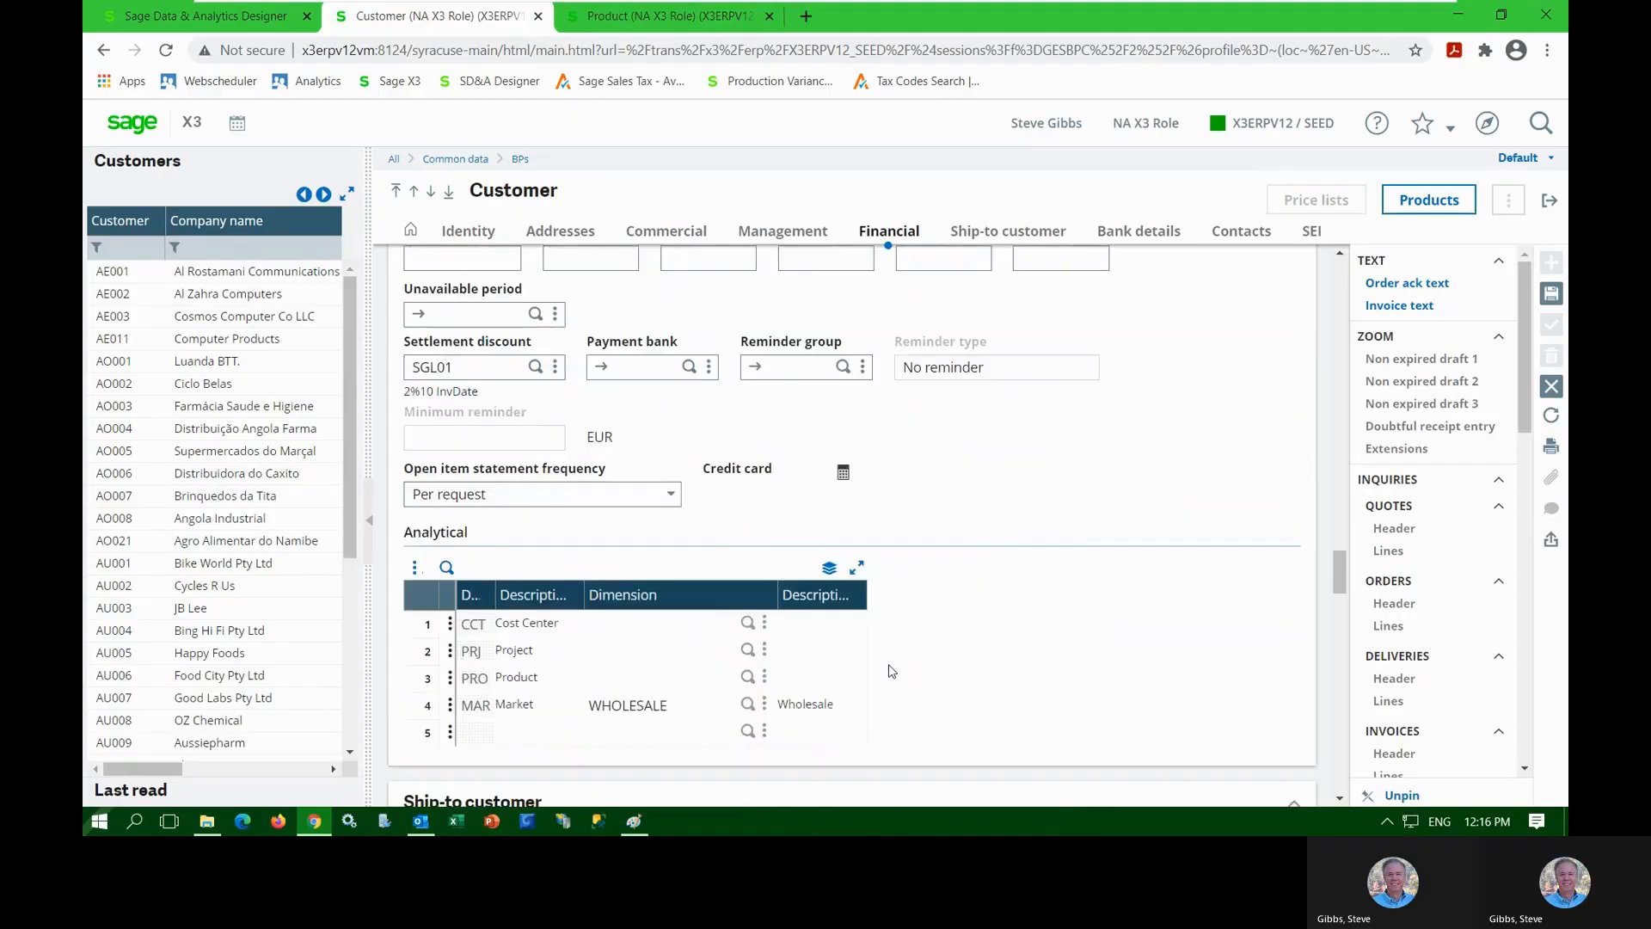
{"action": "scroll", "coordinate": [891, 671], "scroll_direction": "down", "scroll_amount": 2}
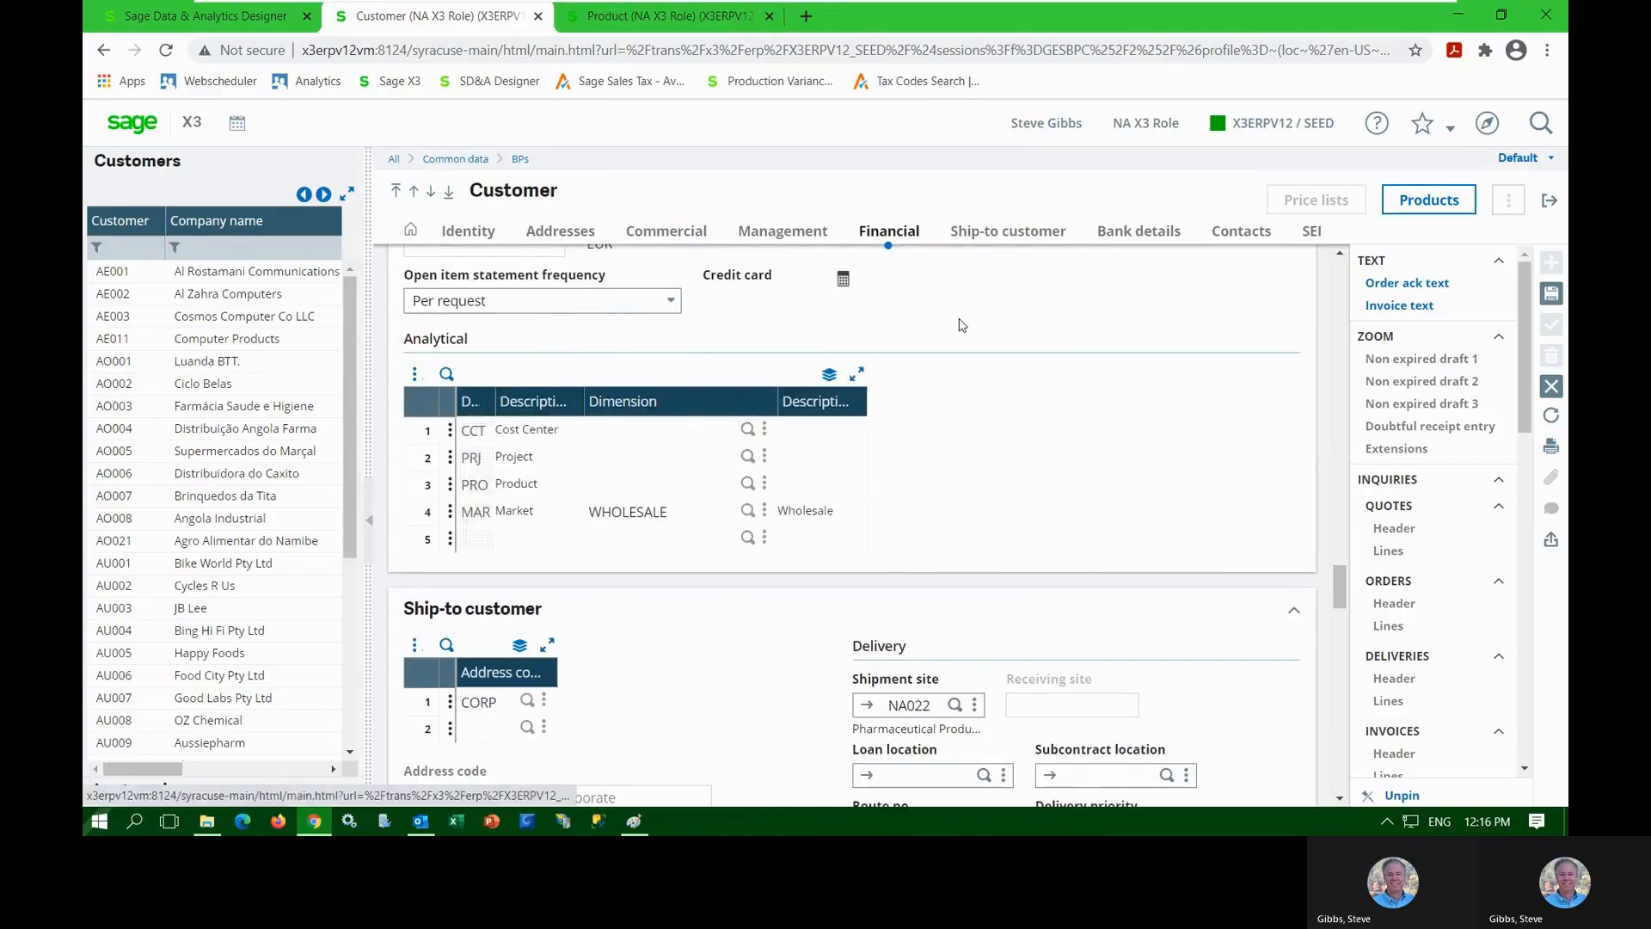
{"action": "scroll", "coordinate": [1178, 387], "scroll_direction": "up", "scroll_amount": 1}
{"action": "scroll", "coordinate": [1189, 389], "scroll_direction": "up", "scroll_amount": 1}
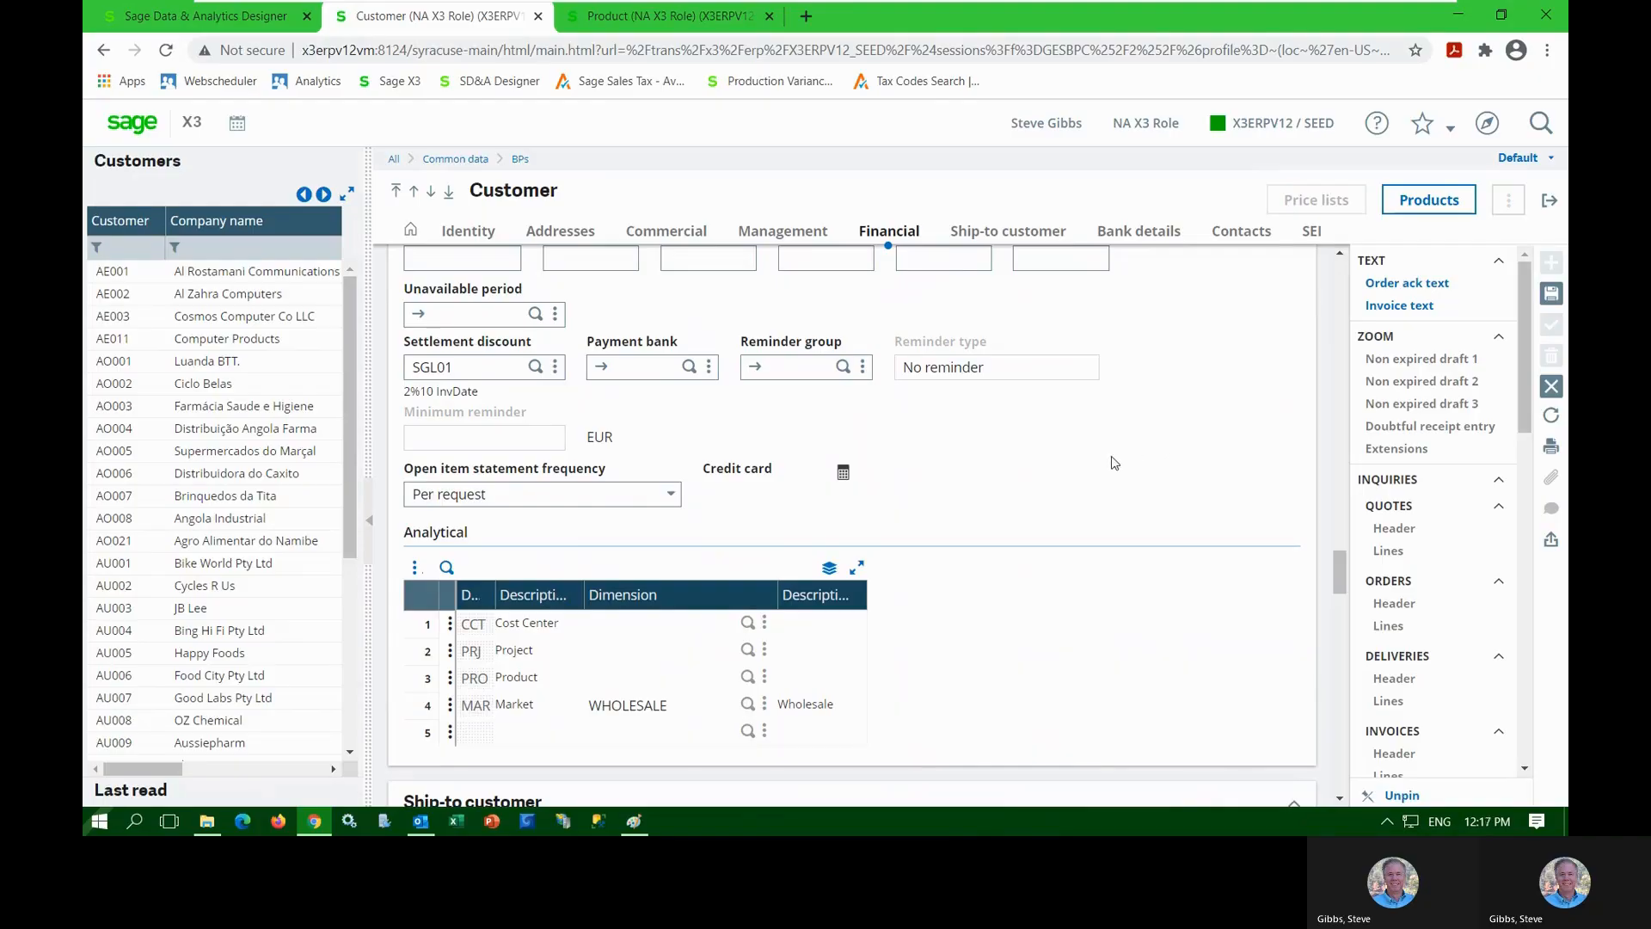
{"action": "scroll", "coordinate": [1114, 462], "scroll_direction": "down", "scroll_amount": 1}
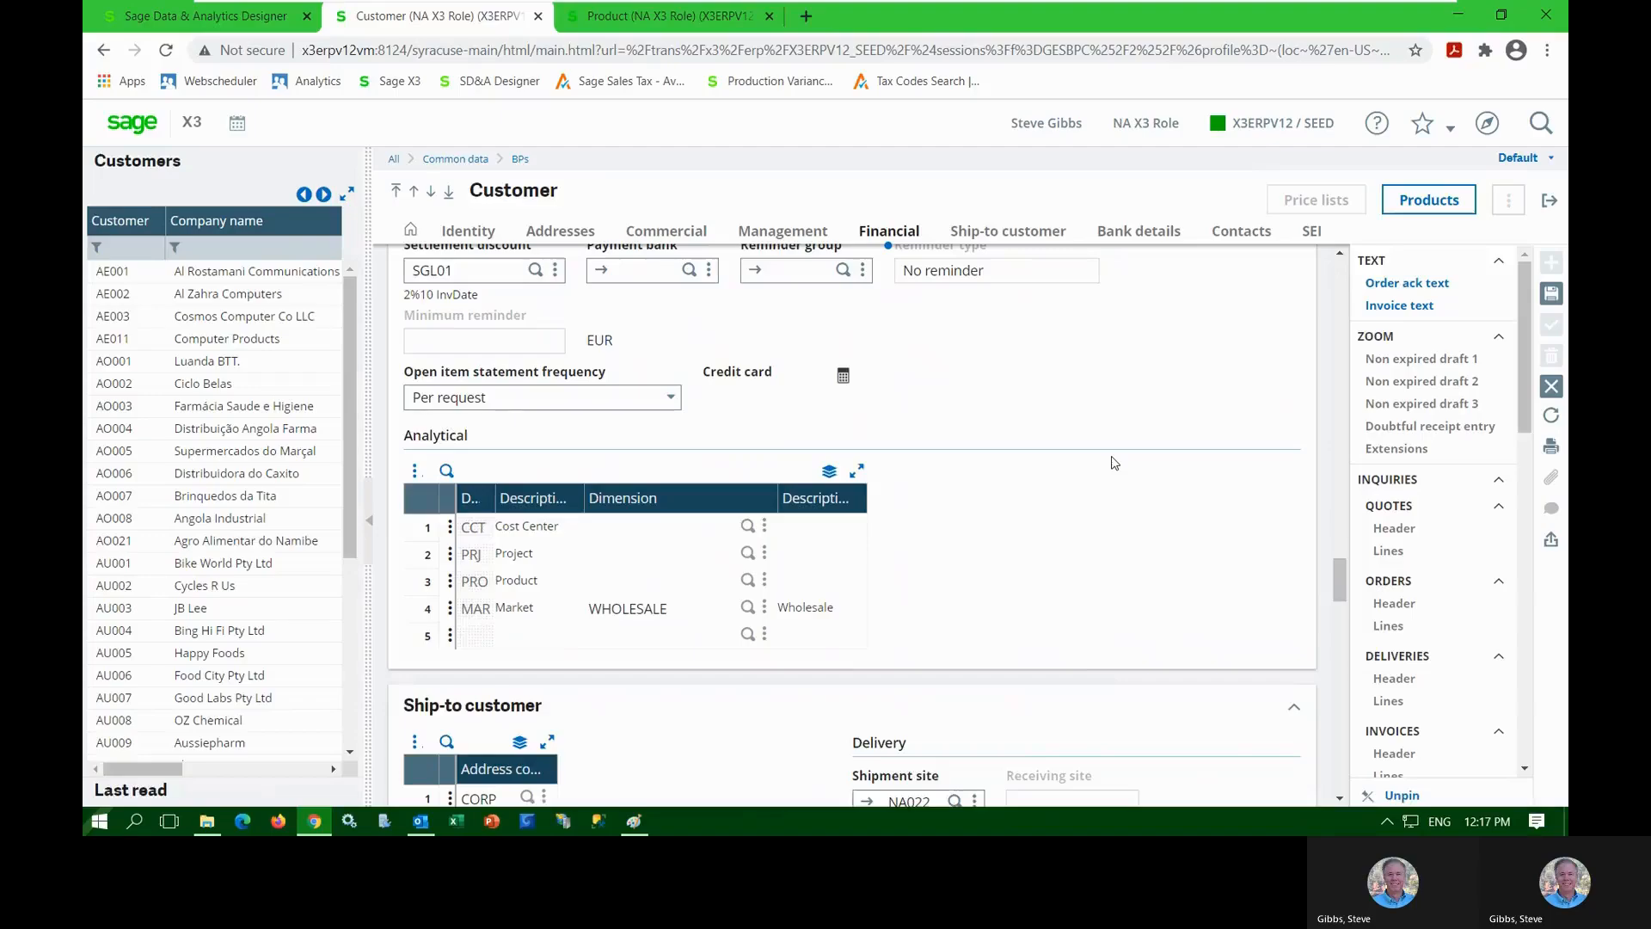
Look over the customer's ship-to delivery settings, bank details and contacts sections
{"action": "scroll", "coordinate": [1114, 462], "scroll_direction": "down", "scroll_amount": 3}
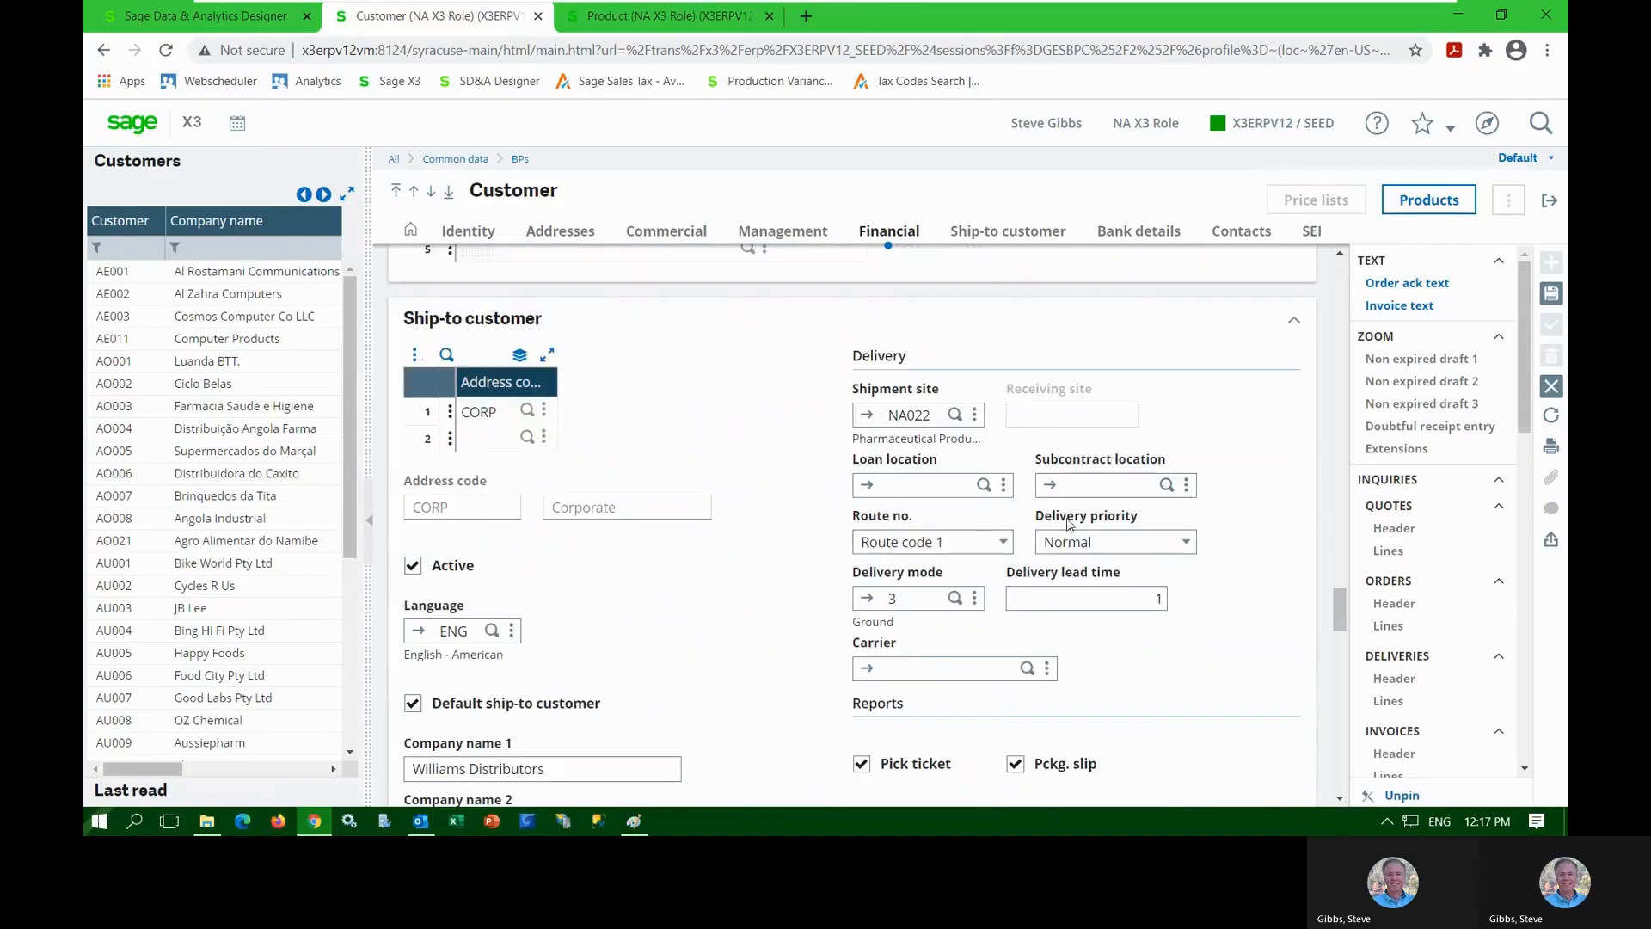
{"action": "scroll", "coordinate": [1053, 568], "scroll_direction": "down", "scroll_amount": 2}
{"action": "scroll", "coordinate": [1047, 582], "scroll_direction": "down", "scroll_amount": 13}
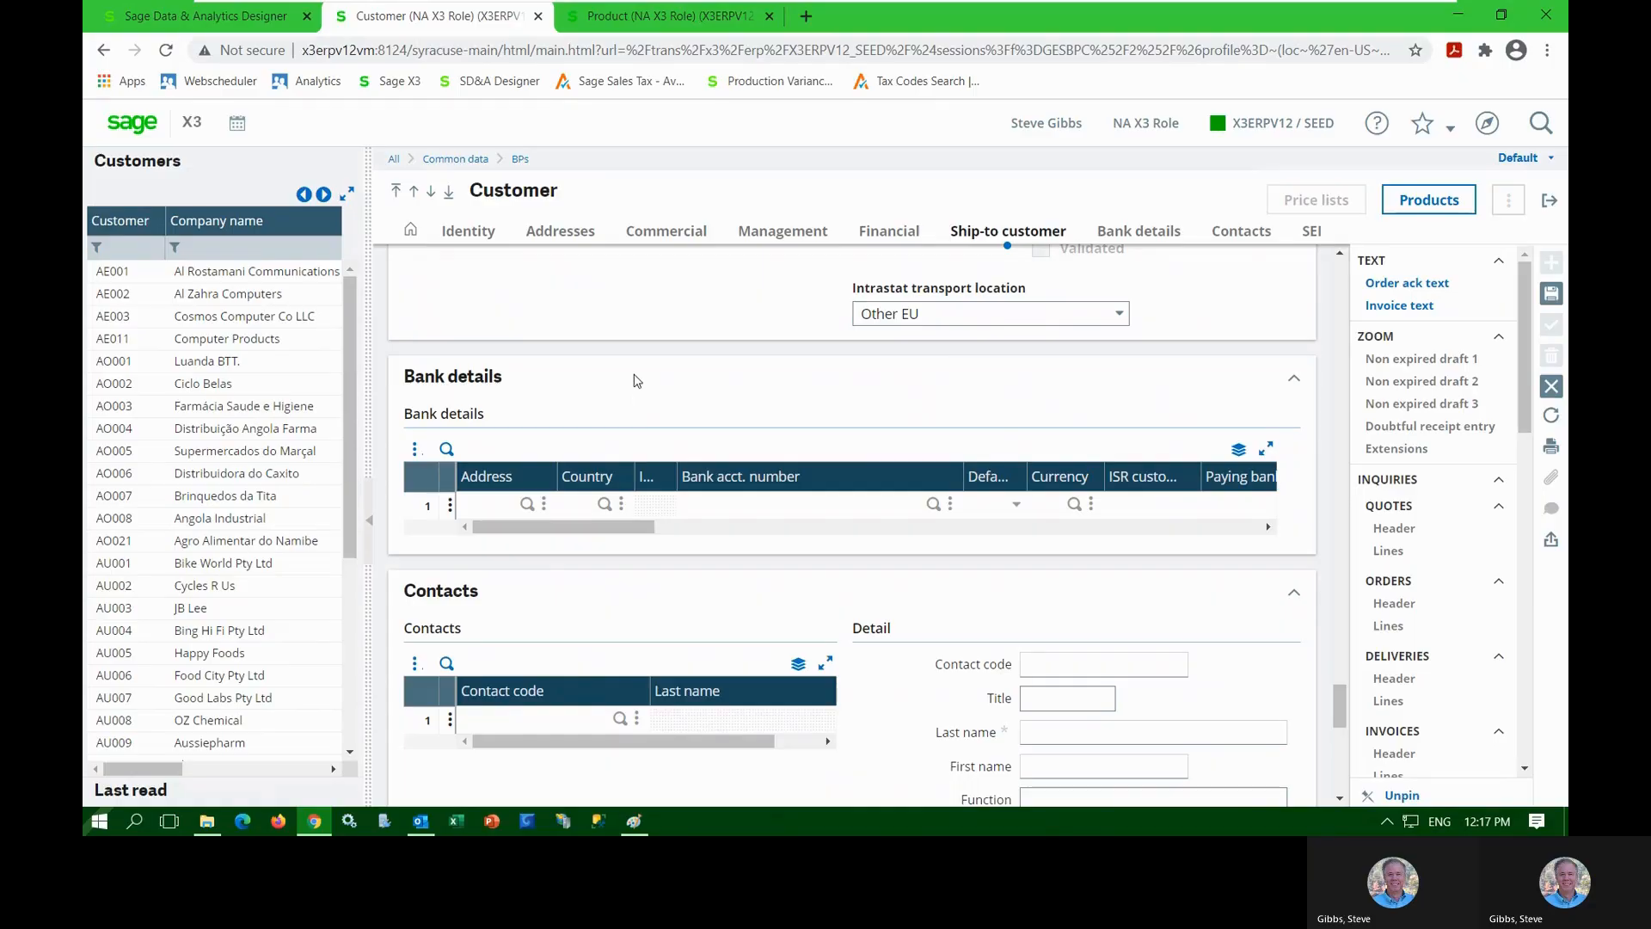
Return to the landing page, discarding the customer modifications, and open Sales Invoices with the ALL Full entry invoice transaction
{"action": "left_click", "coordinate": [139, 130]}
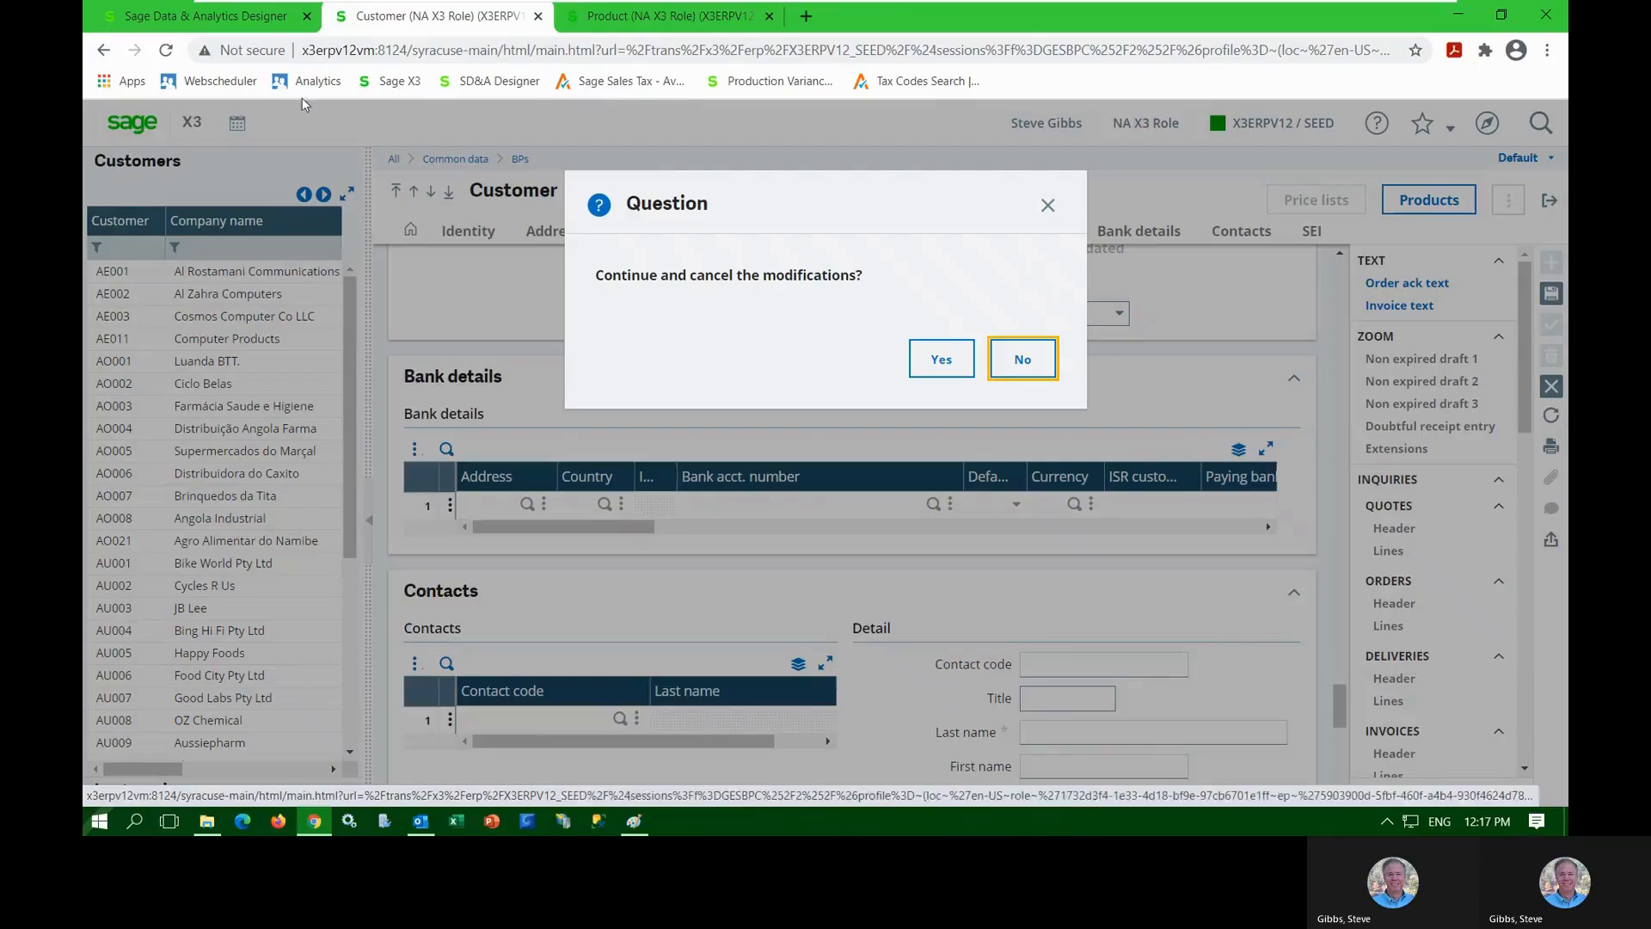
{"action": "left_click", "coordinate": [930, 366]}
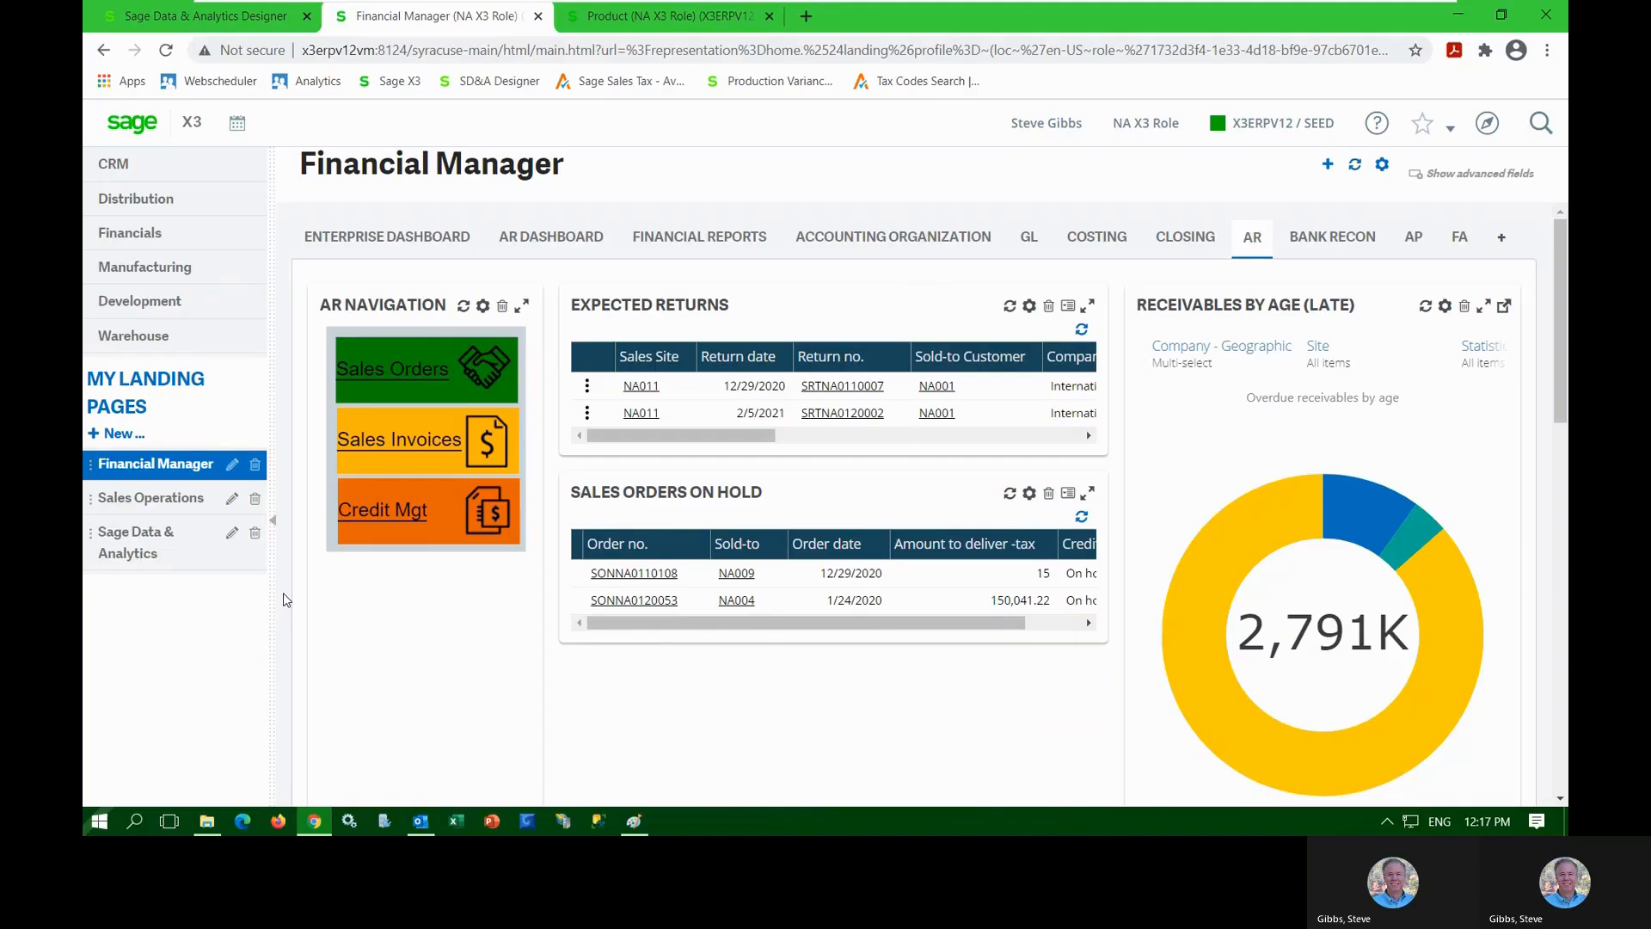
{"action": "left_click", "coordinate": [409, 447]}
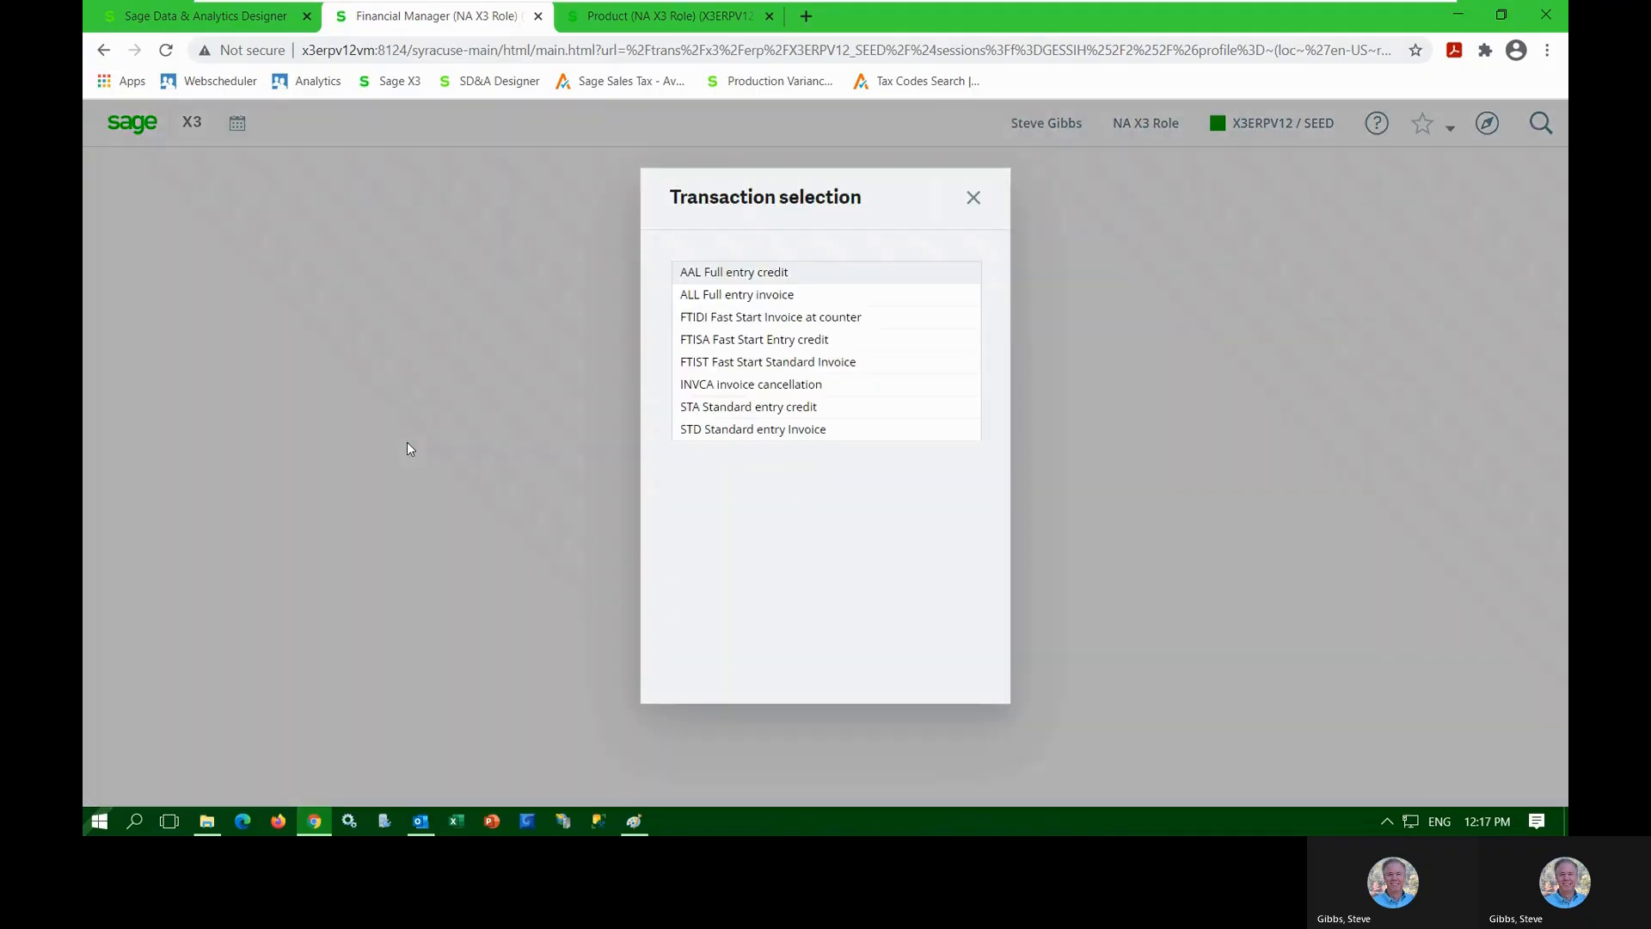
{"action": "left_click", "coordinate": [725, 299]}
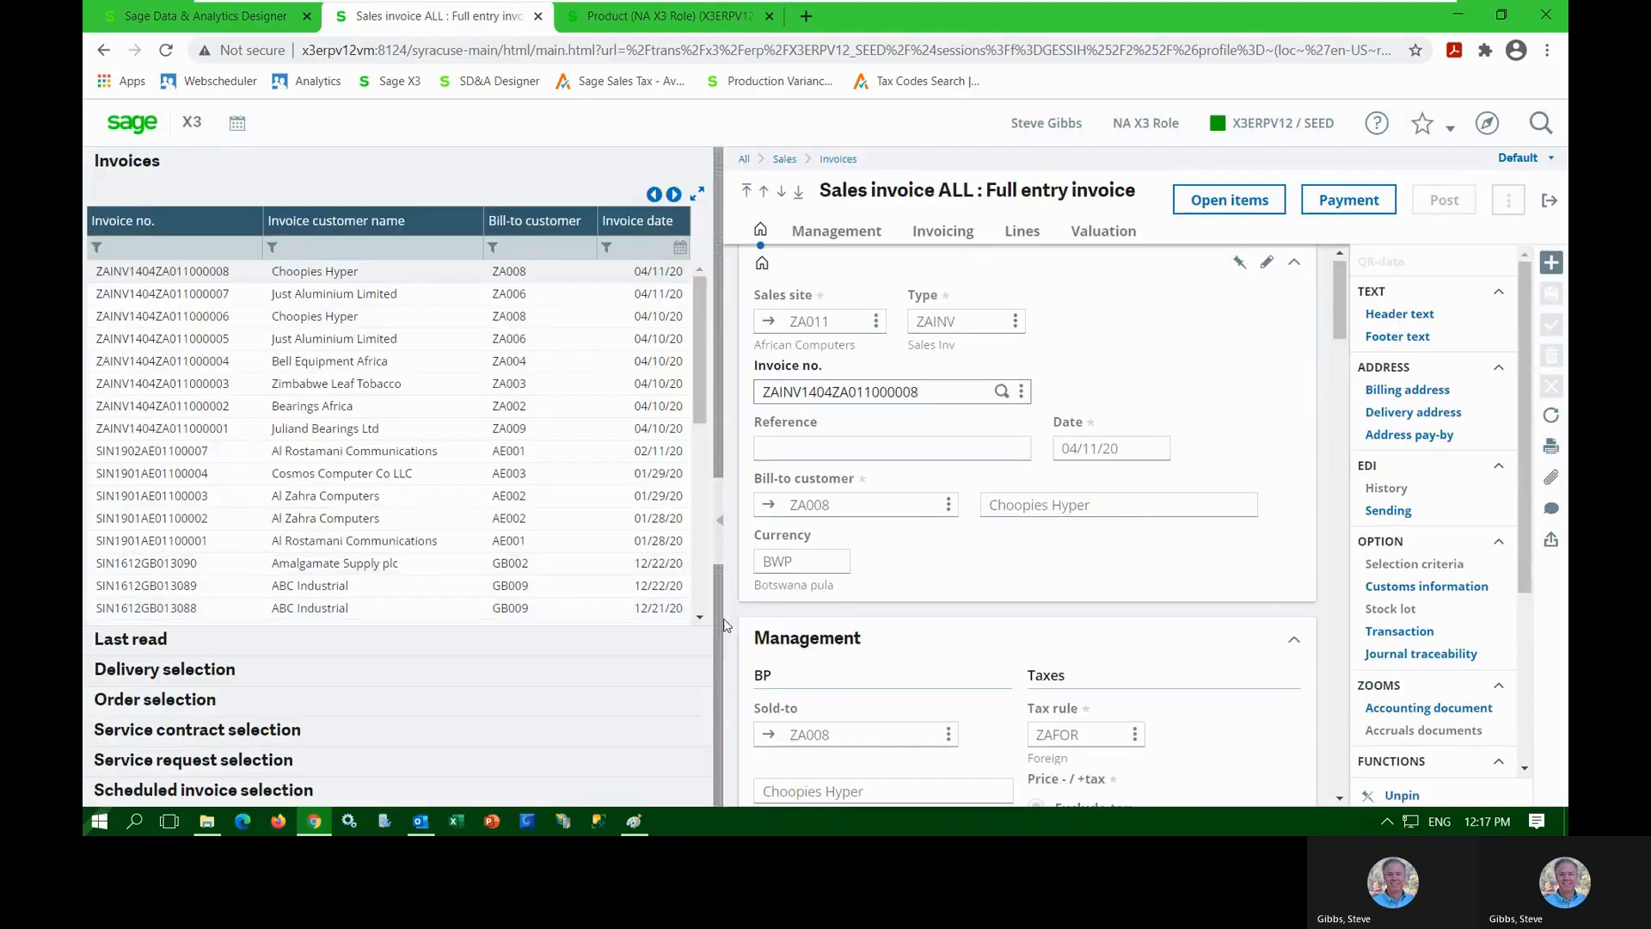
Narrow the invoice list pane, apply the Demo journal traceability selection and open the Business Interiors invoice
{"action": "left_click_drag", "start_coordinate": [668, 626], "coordinate": [437, 612]}
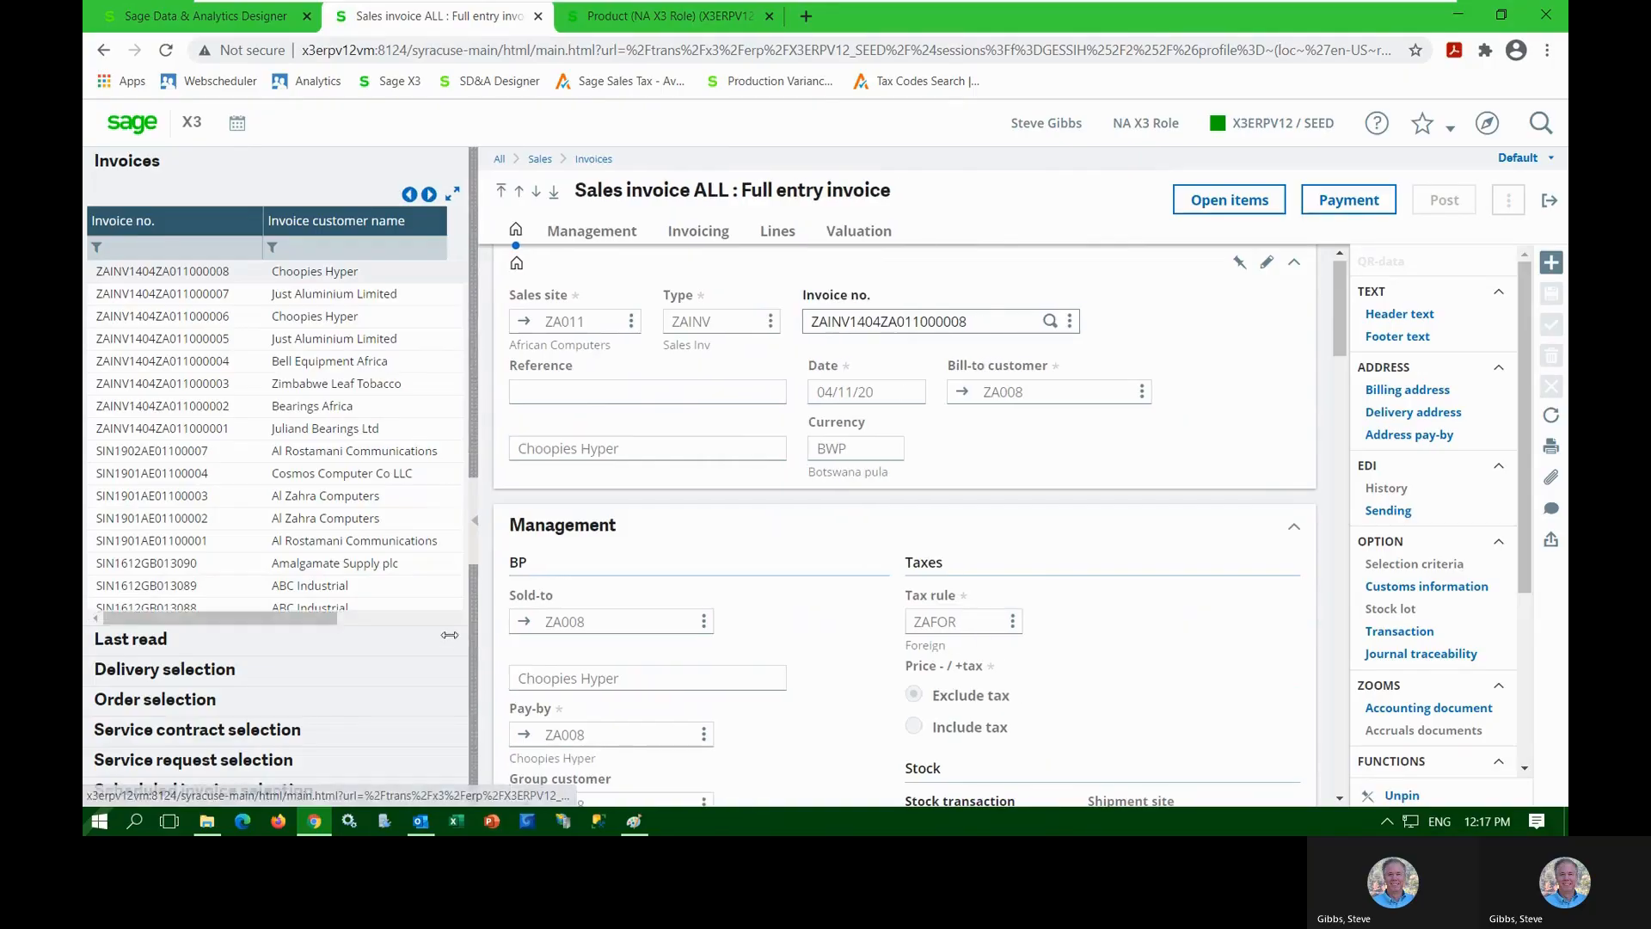
{"action": "scroll", "coordinate": [1437, 595], "scroll_direction": "down", "scroll_amount": 3}
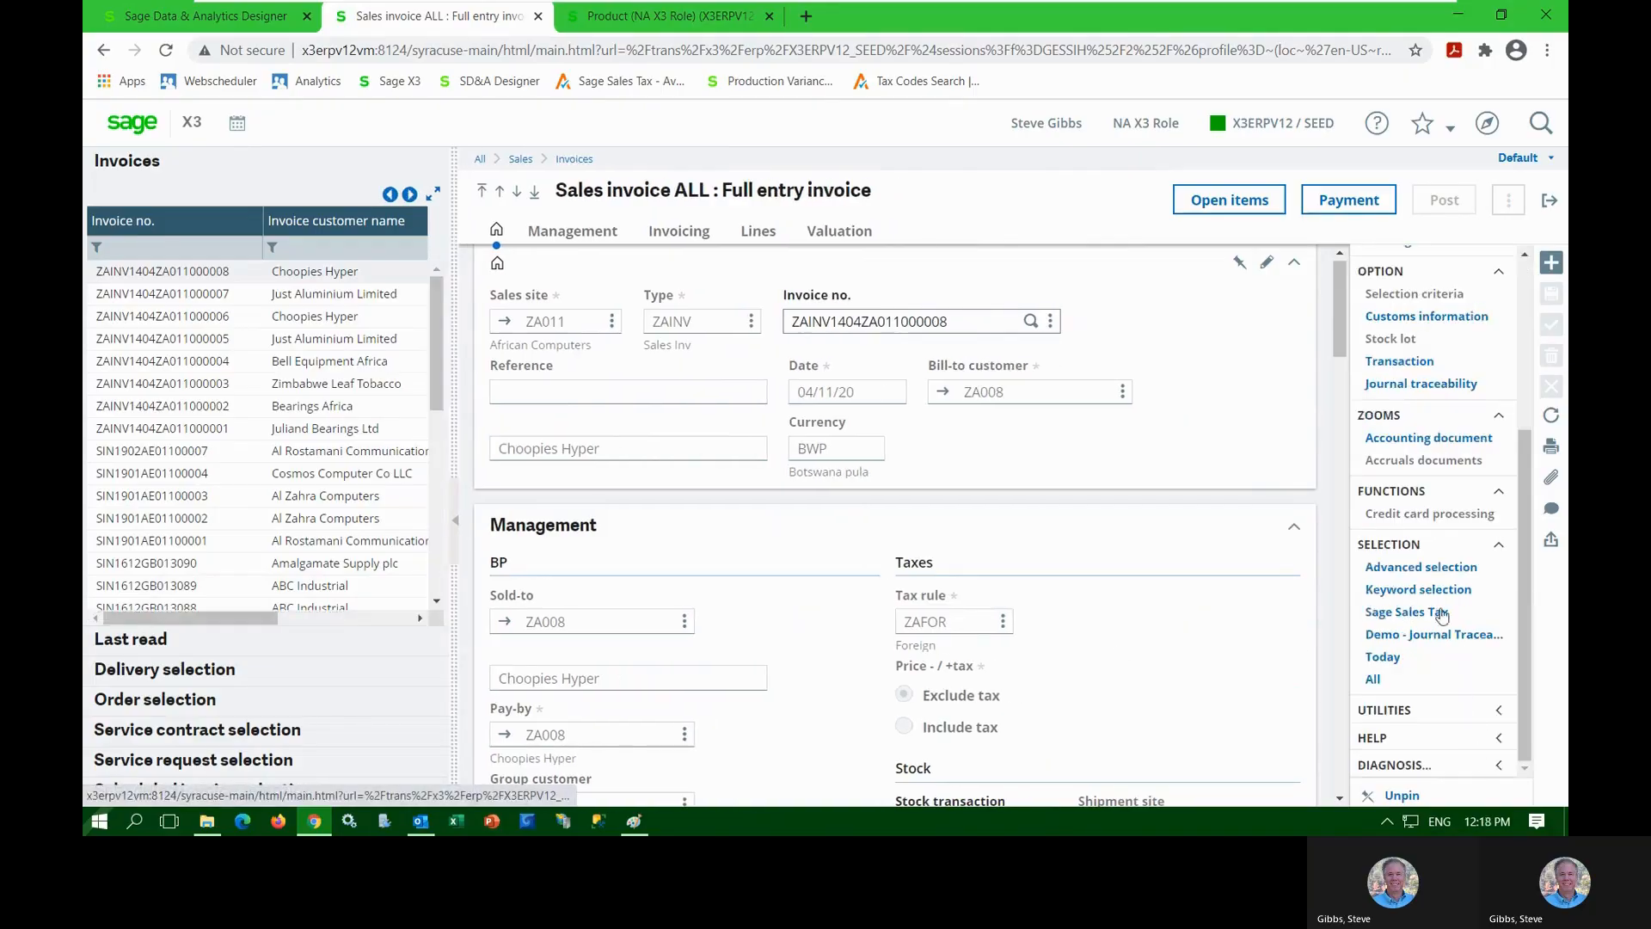
{"action": "left_click", "coordinate": [1390, 637]}
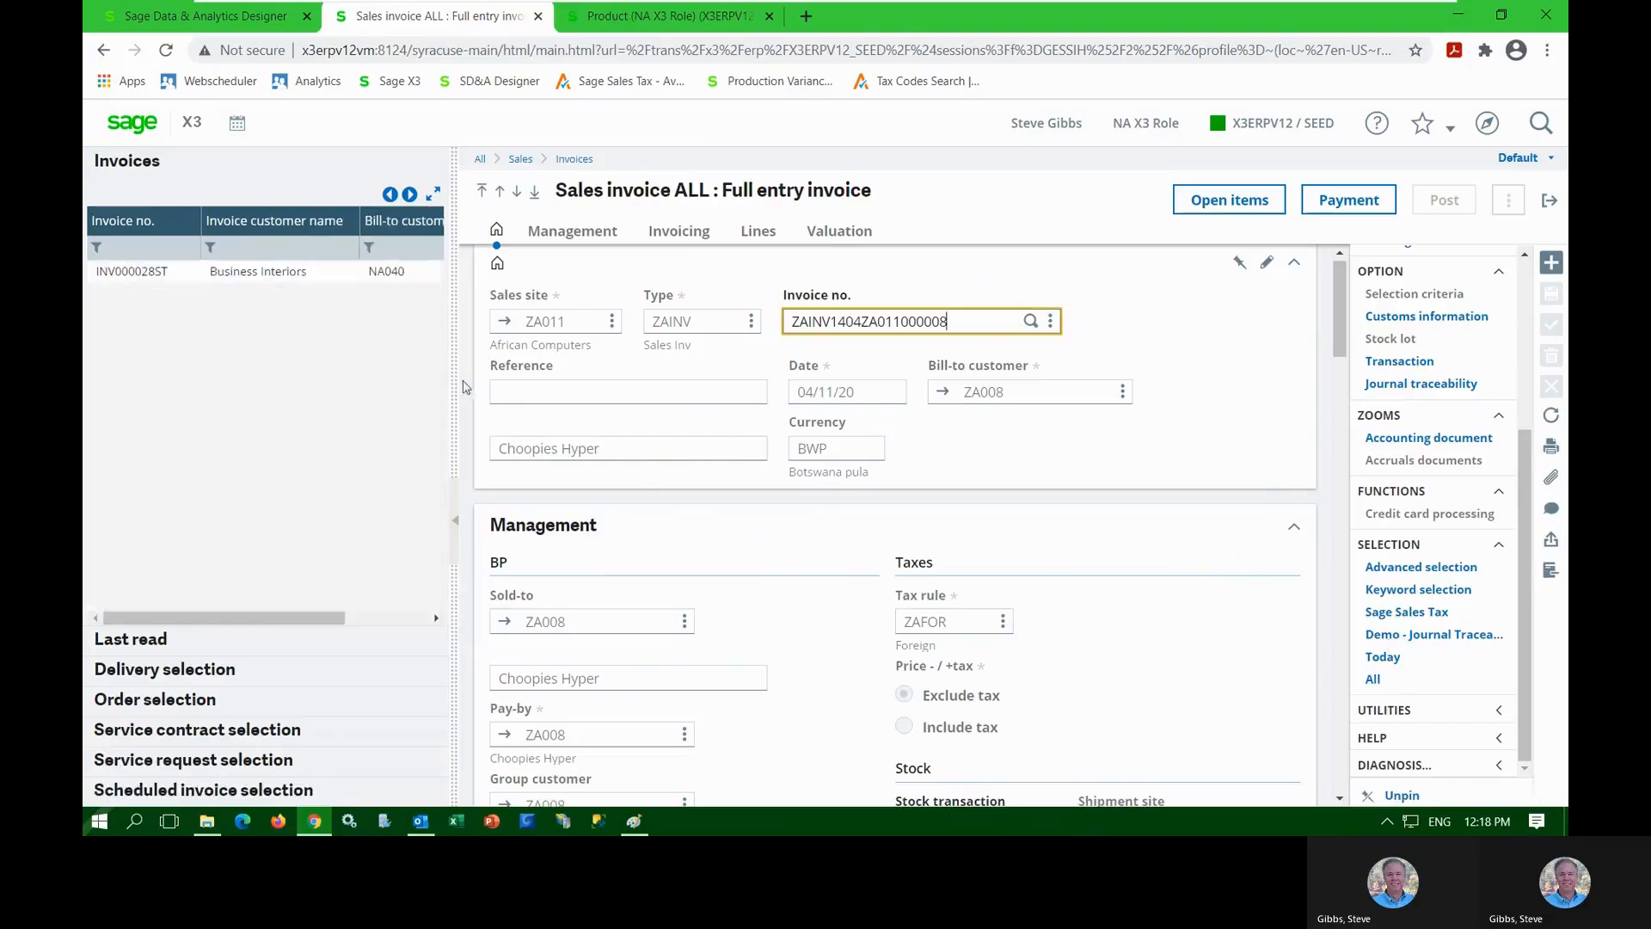
{"action": "left_click", "coordinate": [258, 271]}
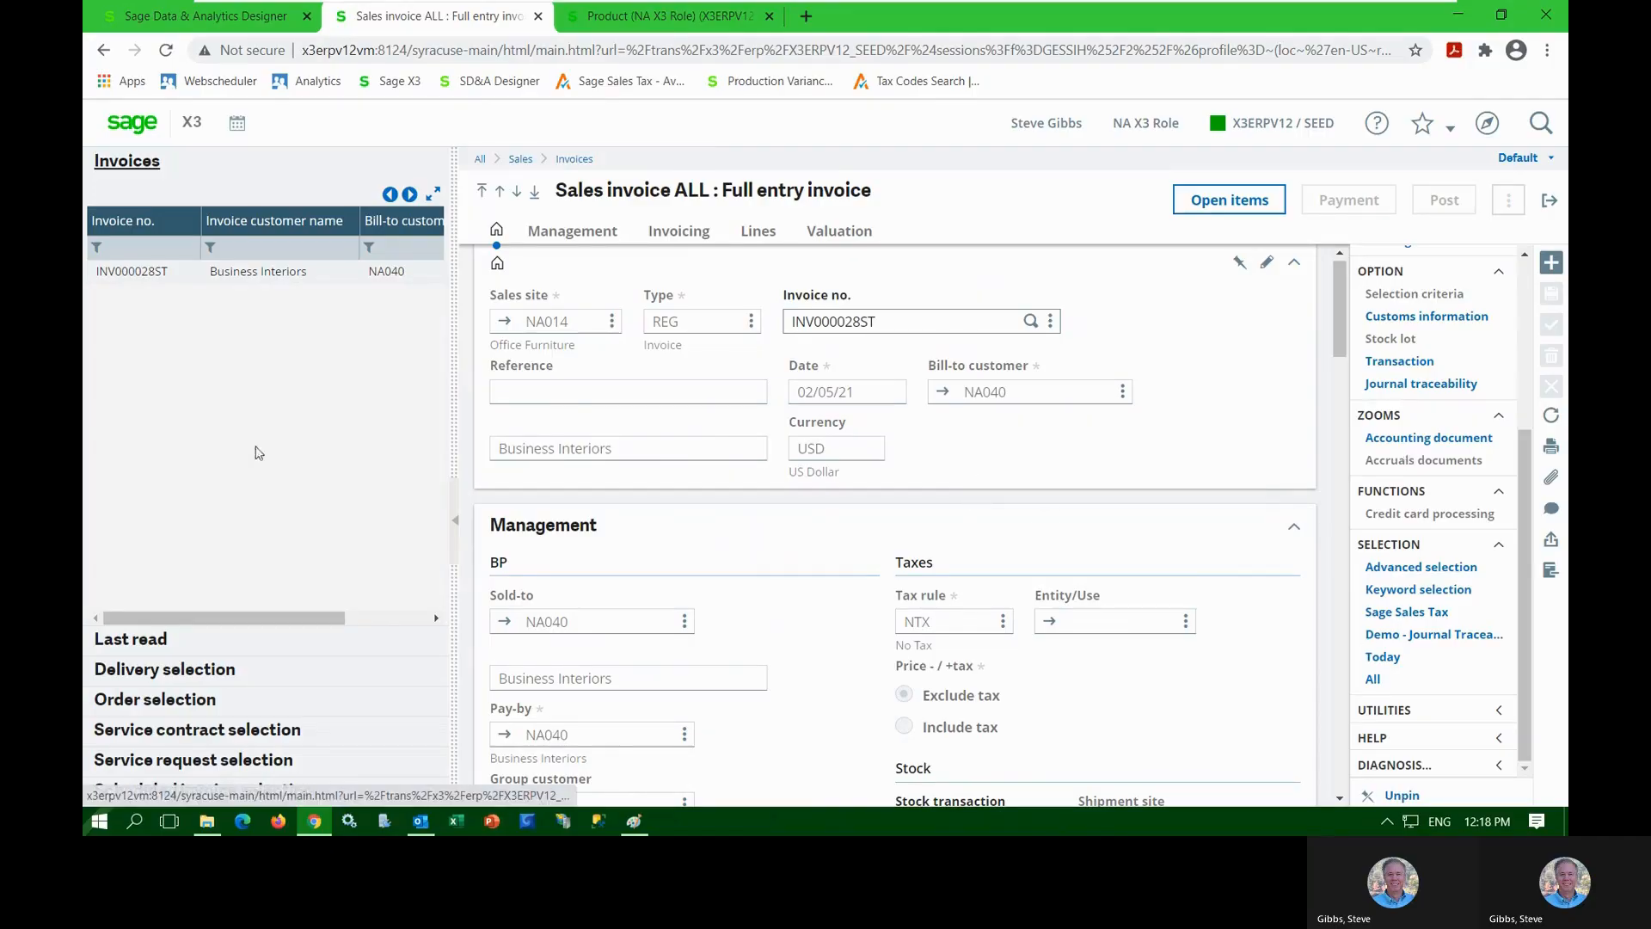
{"action": "left_click", "coordinate": [301, 271]}
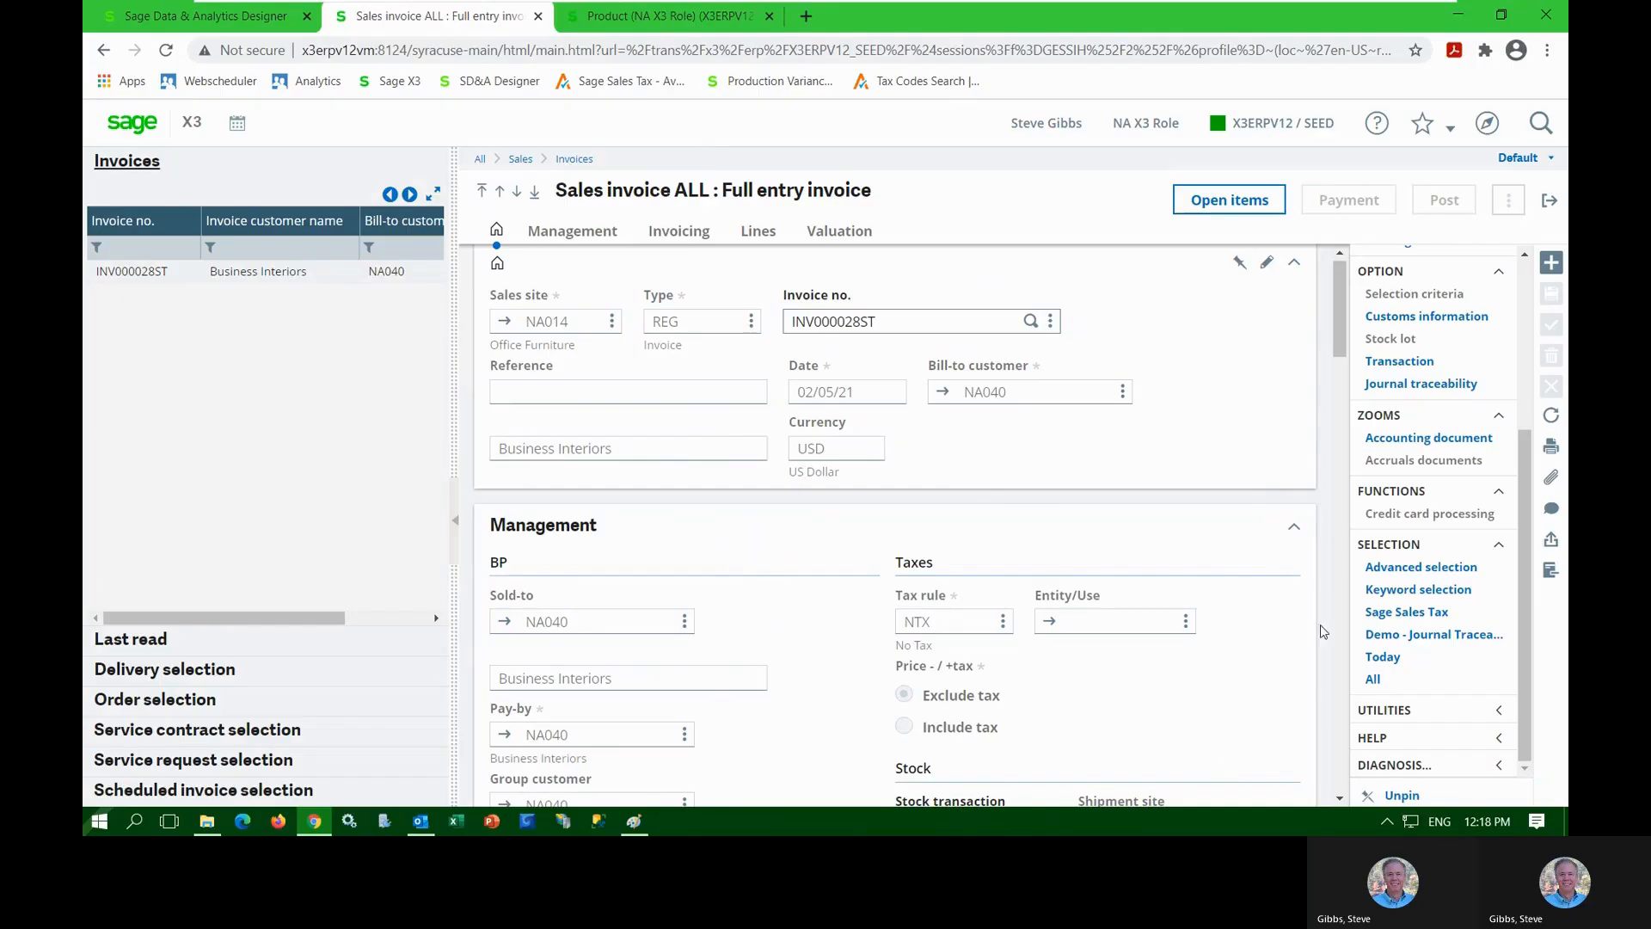
Open the invoice's journal traceability and inspect the actions available on its journal, payment and invoice entries
{"action": "left_click", "coordinate": [1442, 391]}
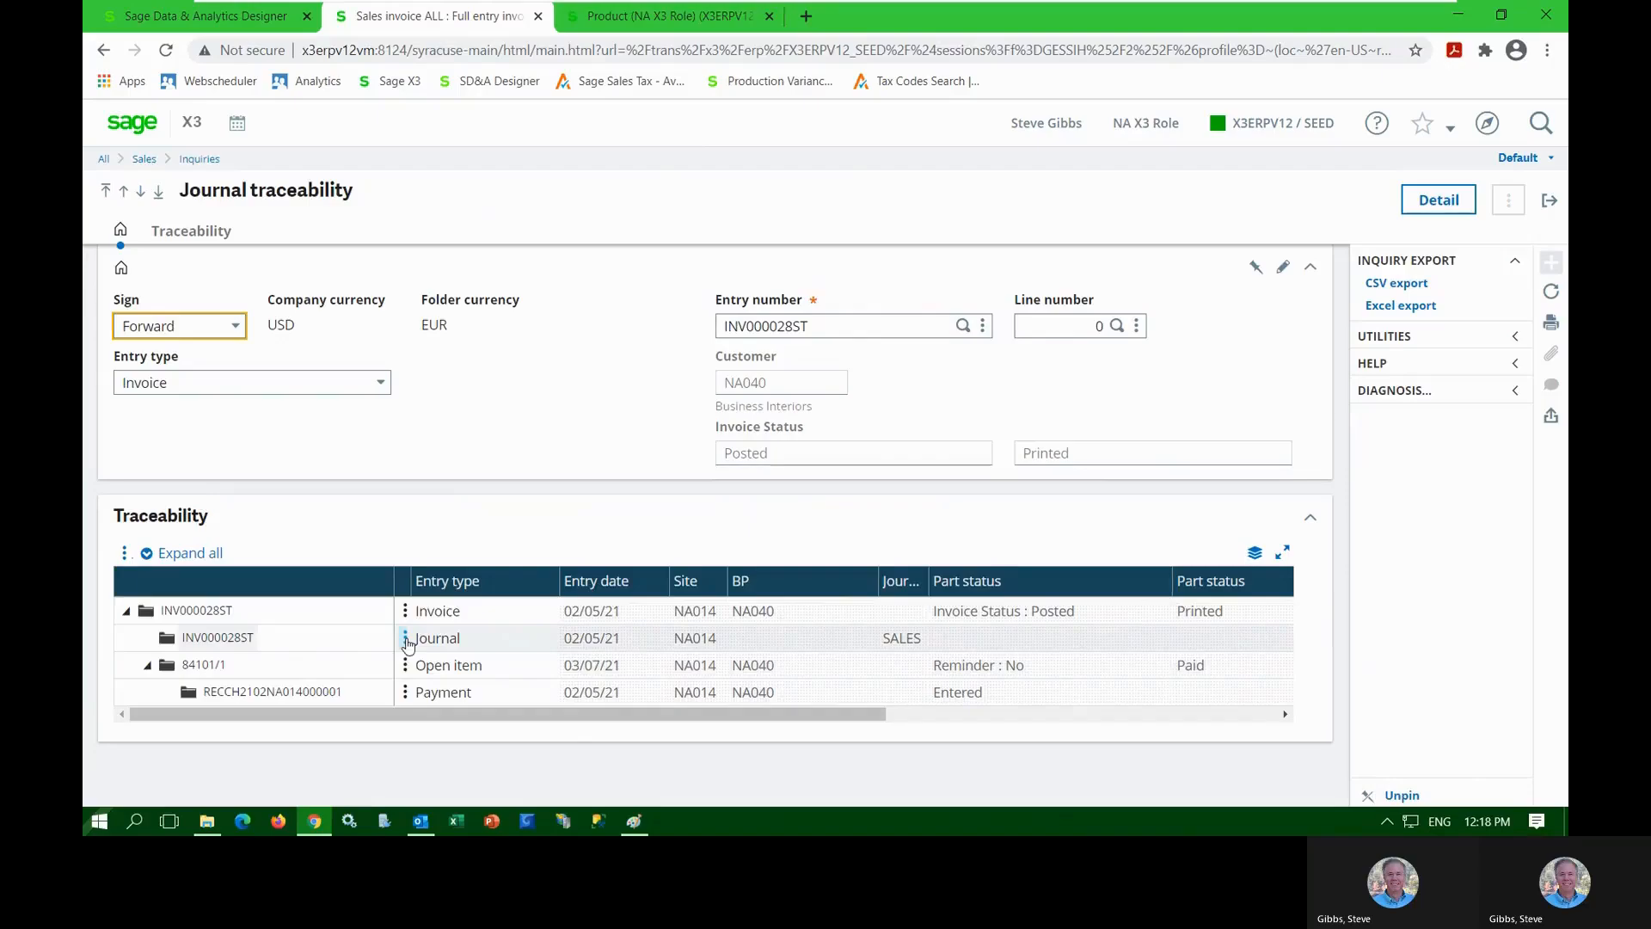
{"action": "left_click", "coordinate": [405, 664]}
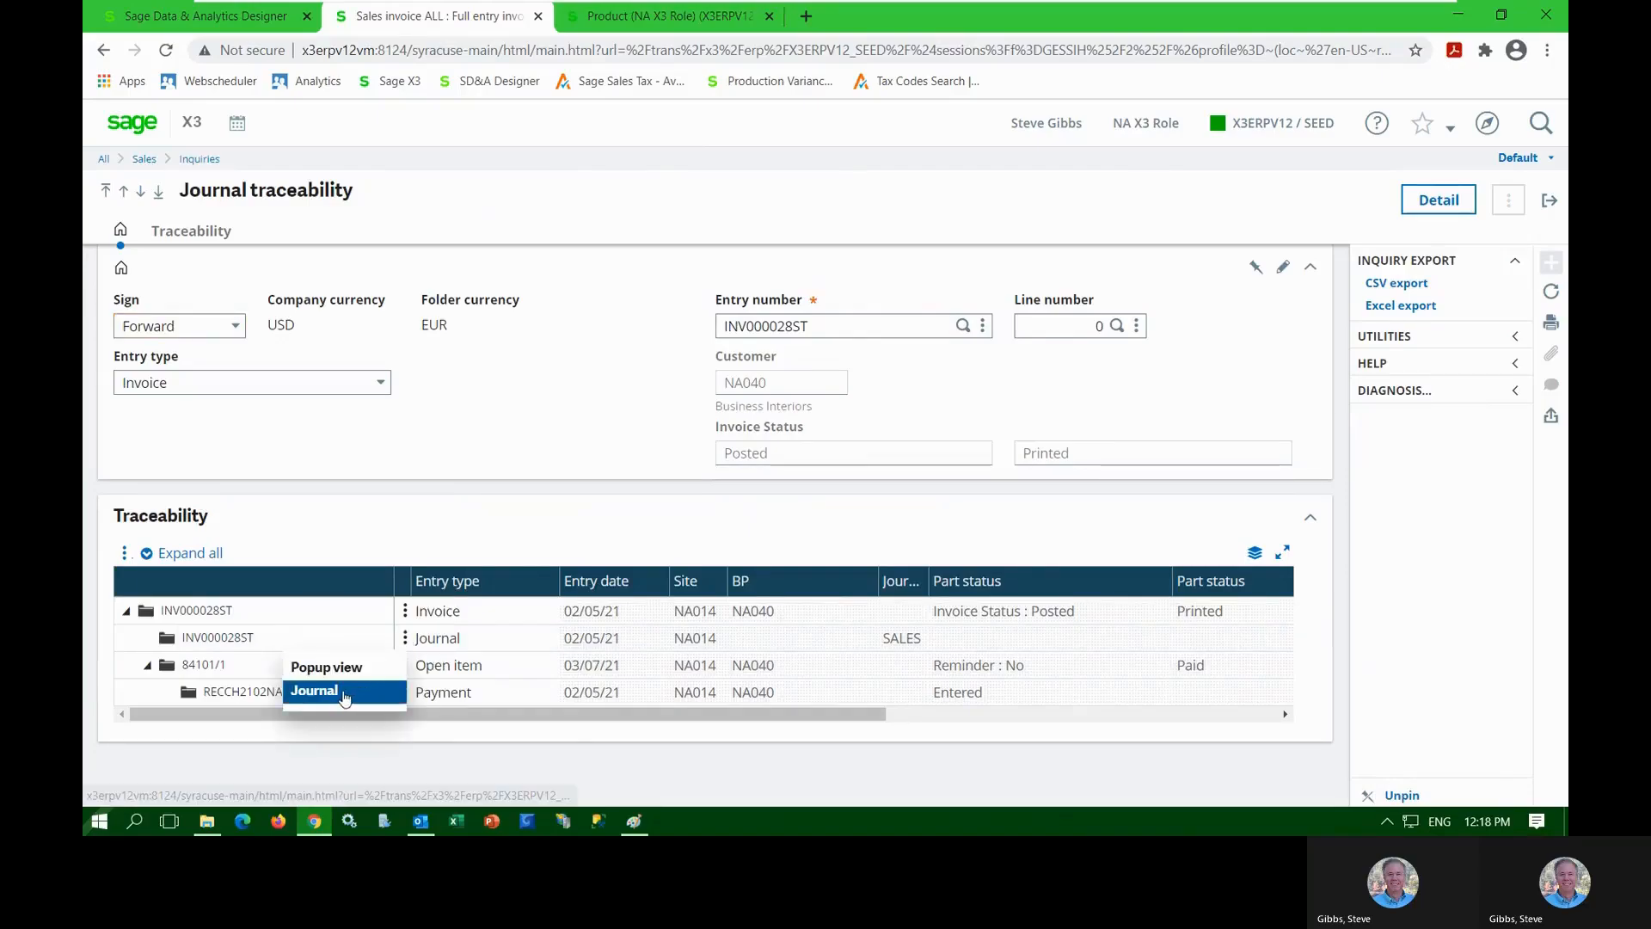
{"action": "left_click", "coordinate": [413, 747]}
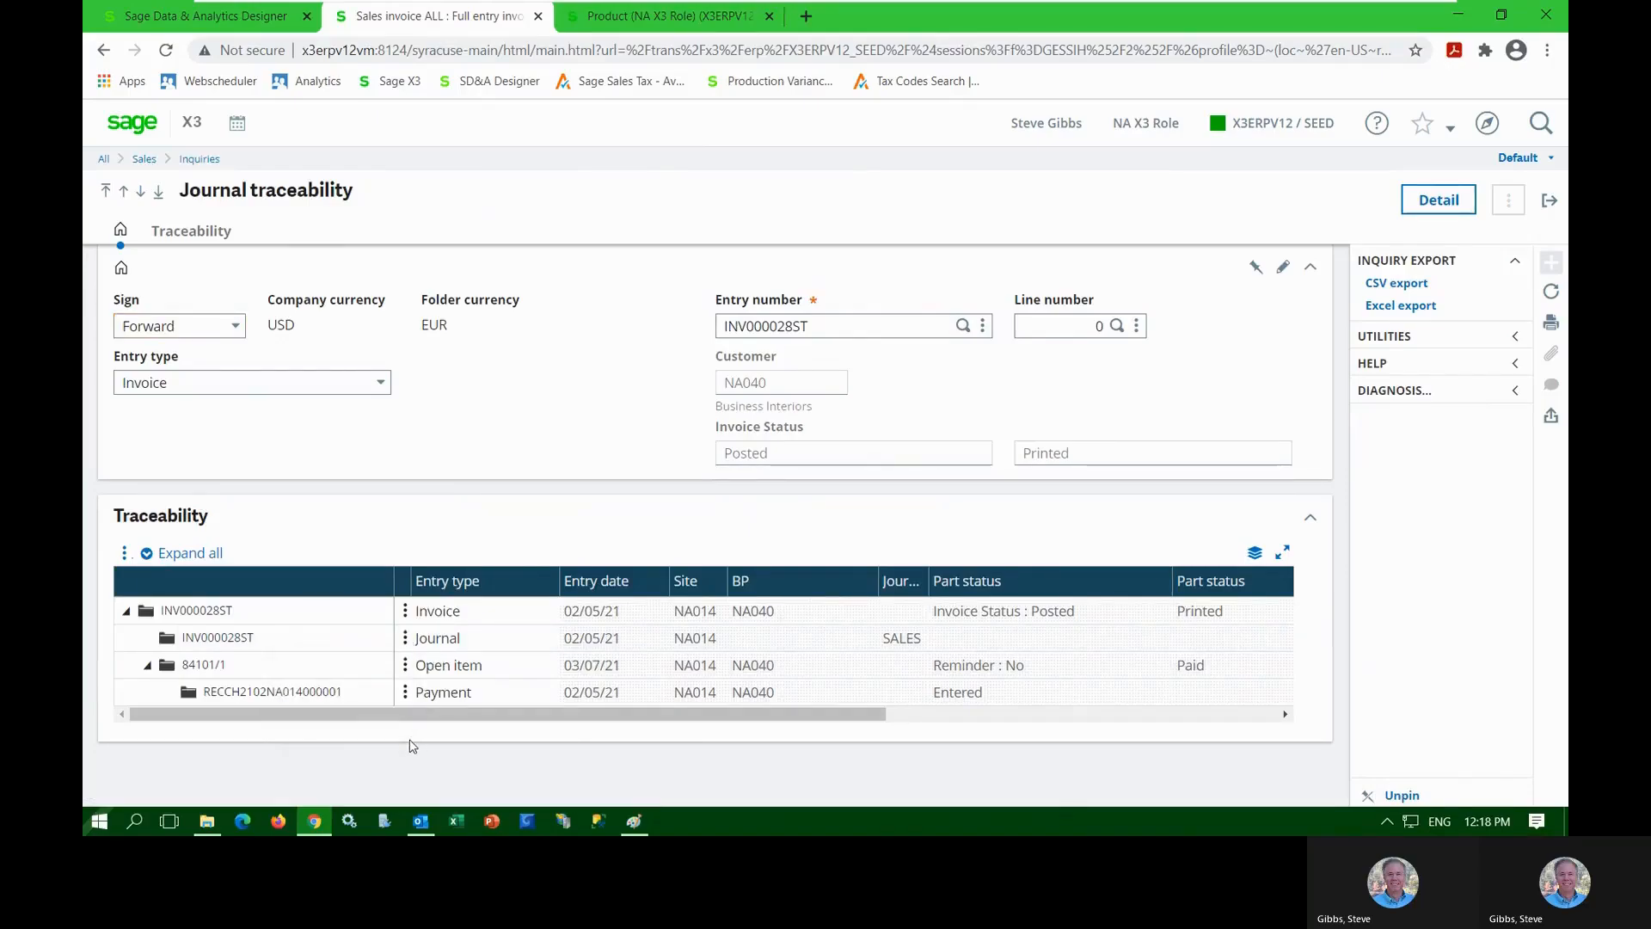
{"action": "left_click", "coordinate": [404, 693]}
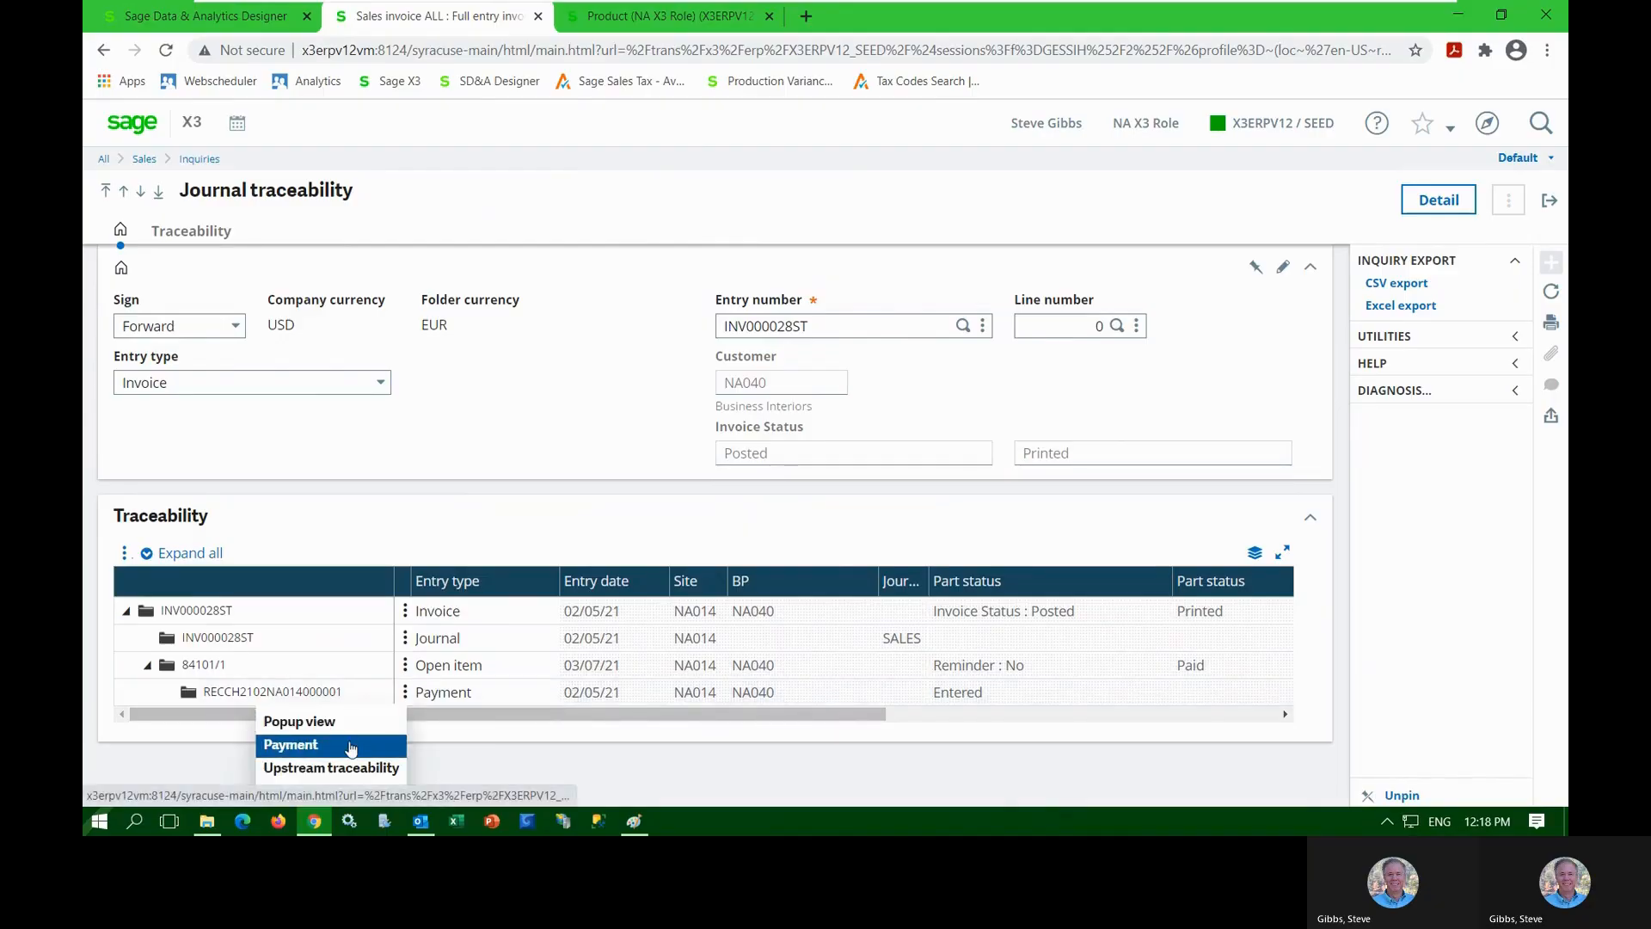
{"action": "left_click", "coordinate": [405, 614]}
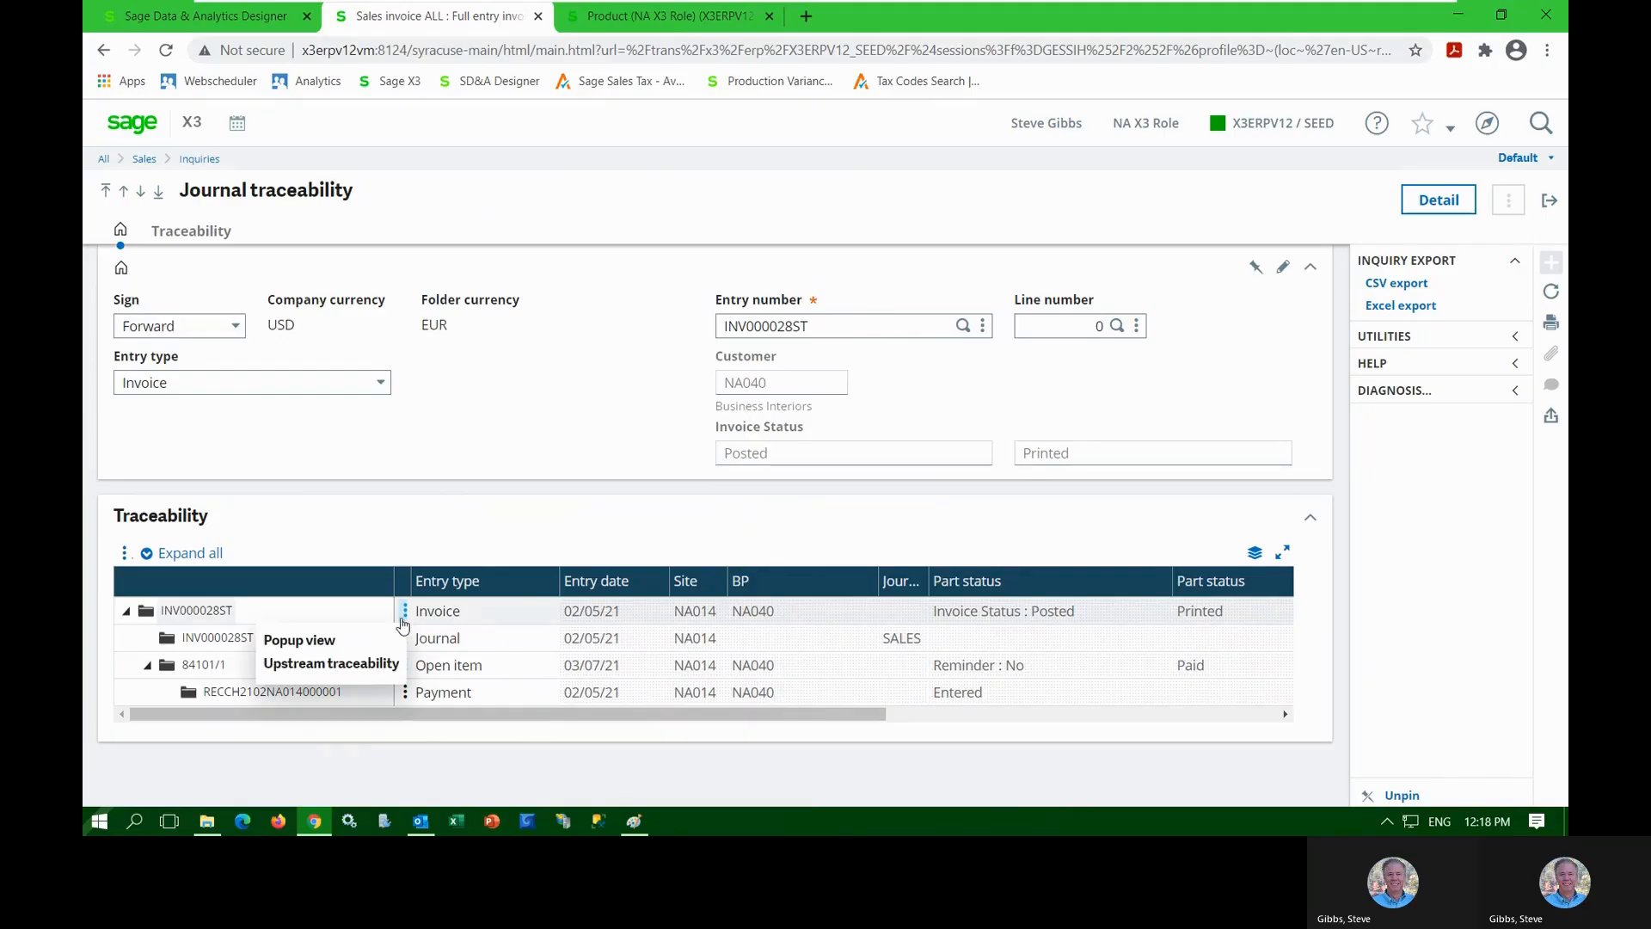
Trace the invoice upstream, check the actions available on its quote entry, and return to the sales invoice
{"action": "left_click", "coordinate": [357, 668]}
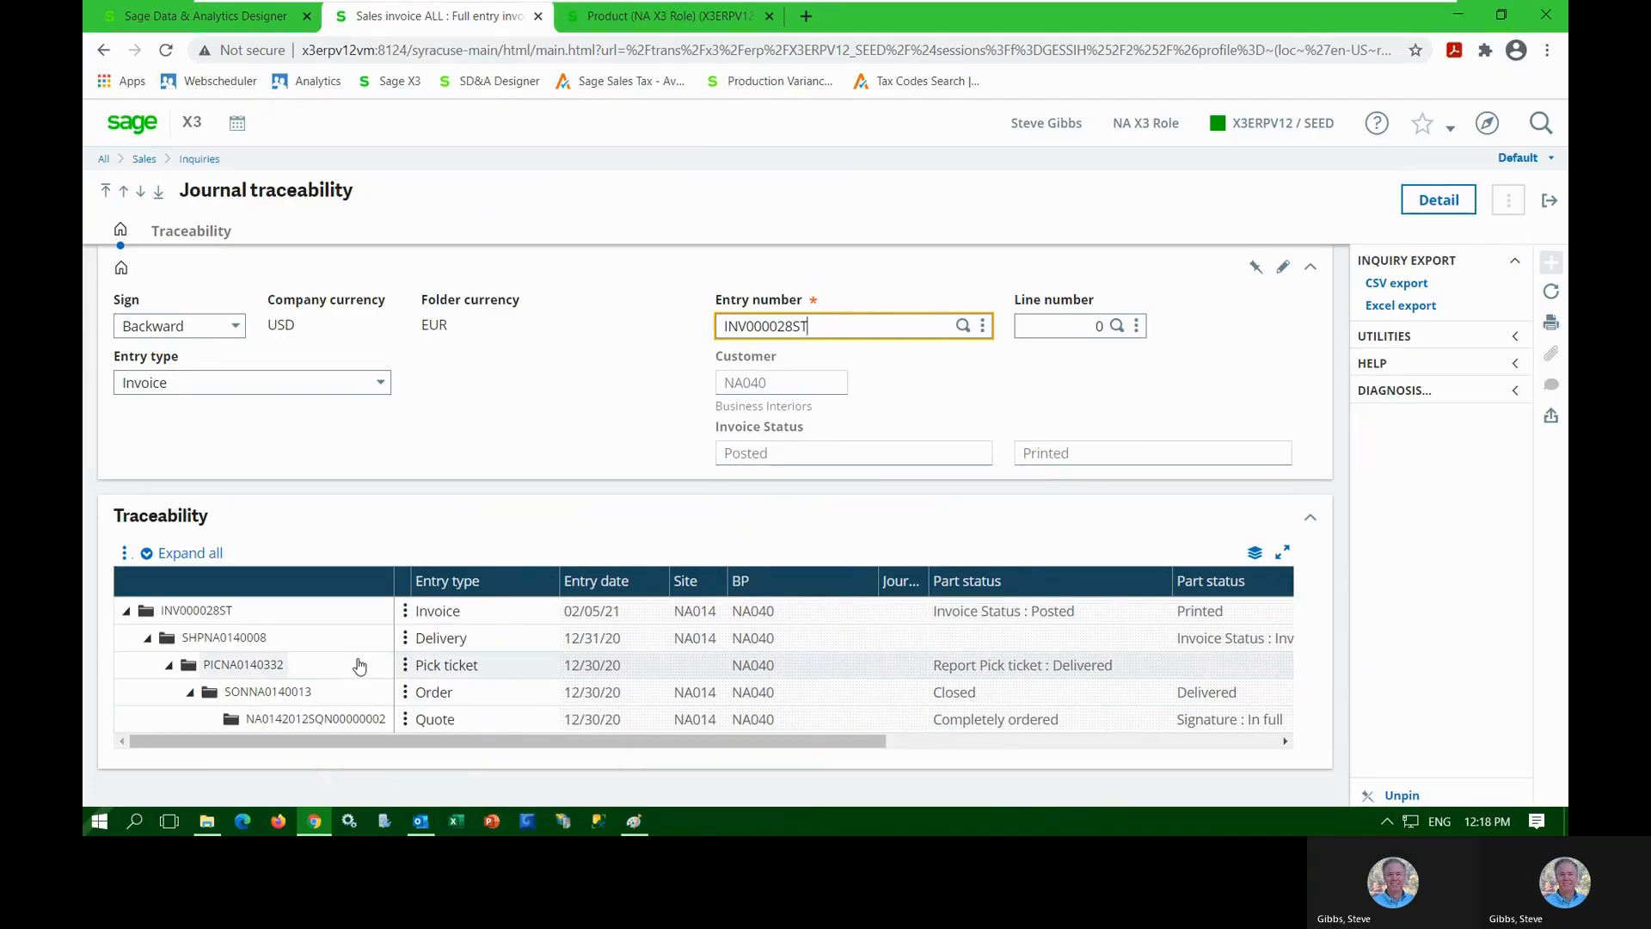
{"action": "mouse_move", "coordinate": [867, 3]}
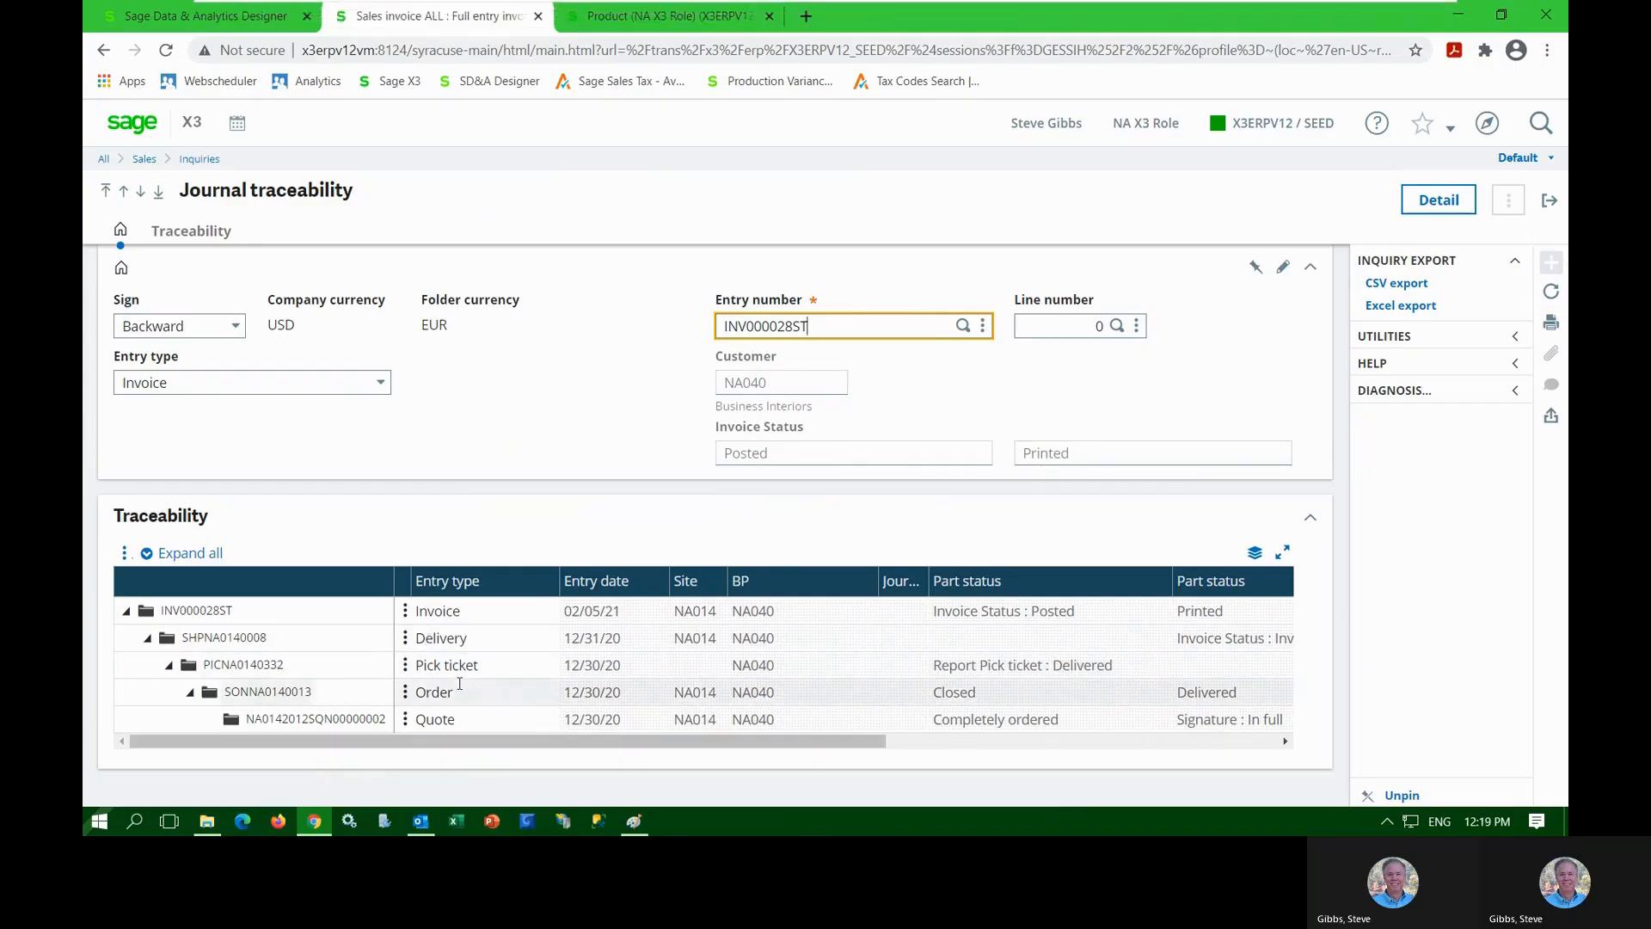
{"action": "left_click", "coordinate": [406, 720]}
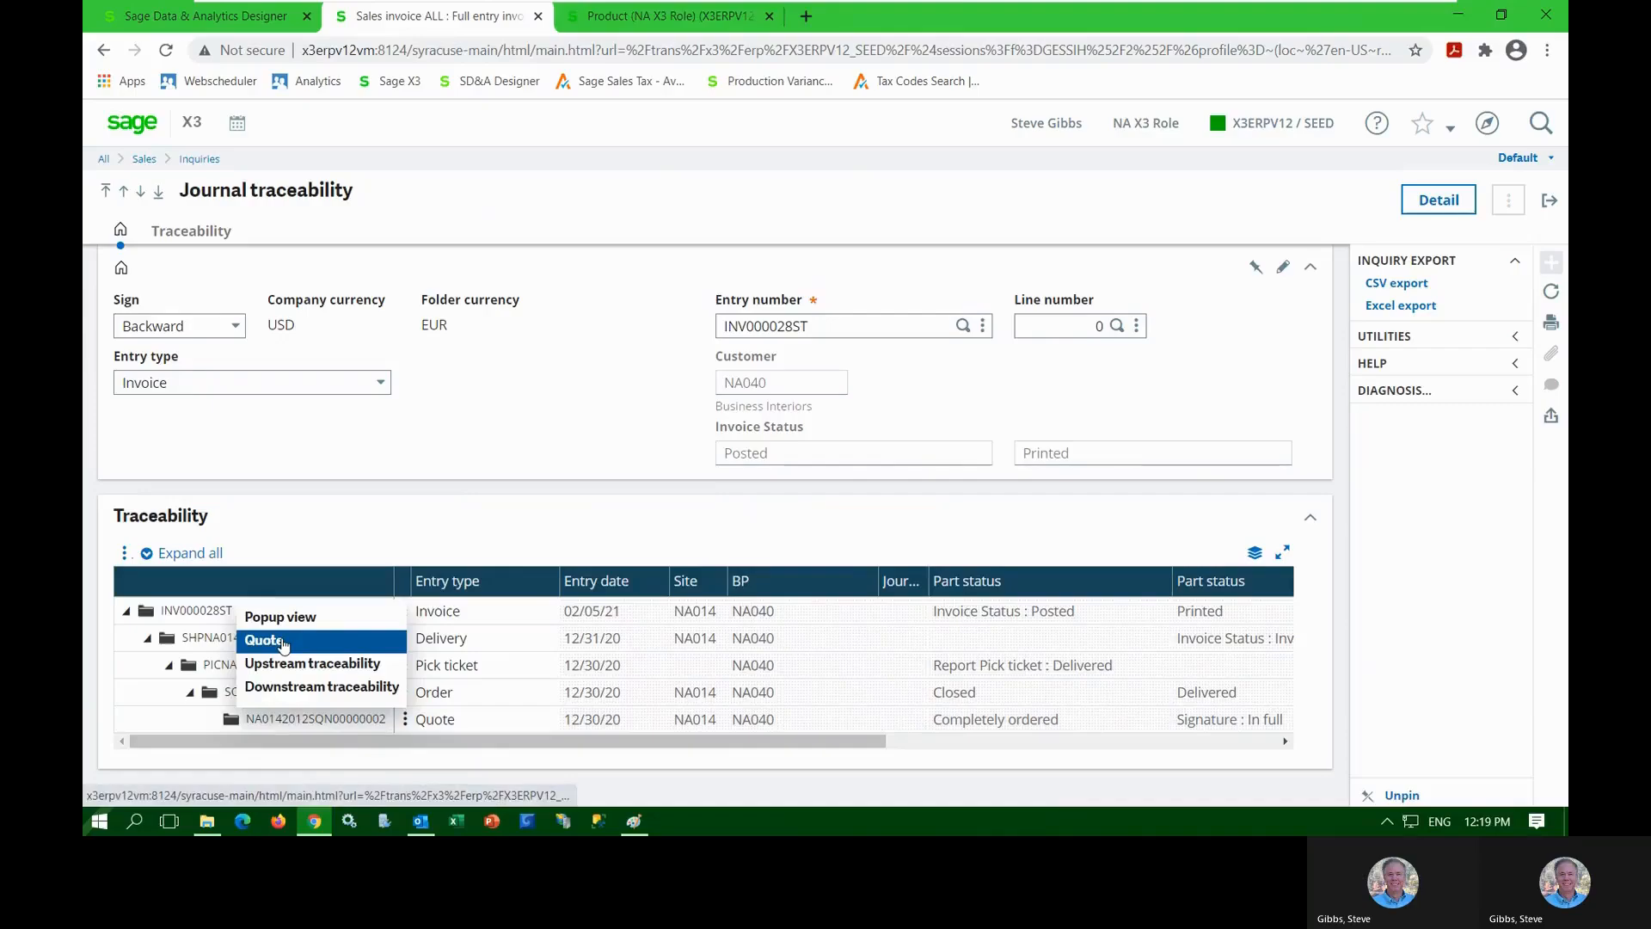
{"action": "left_click", "coordinate": [1545, 207]}
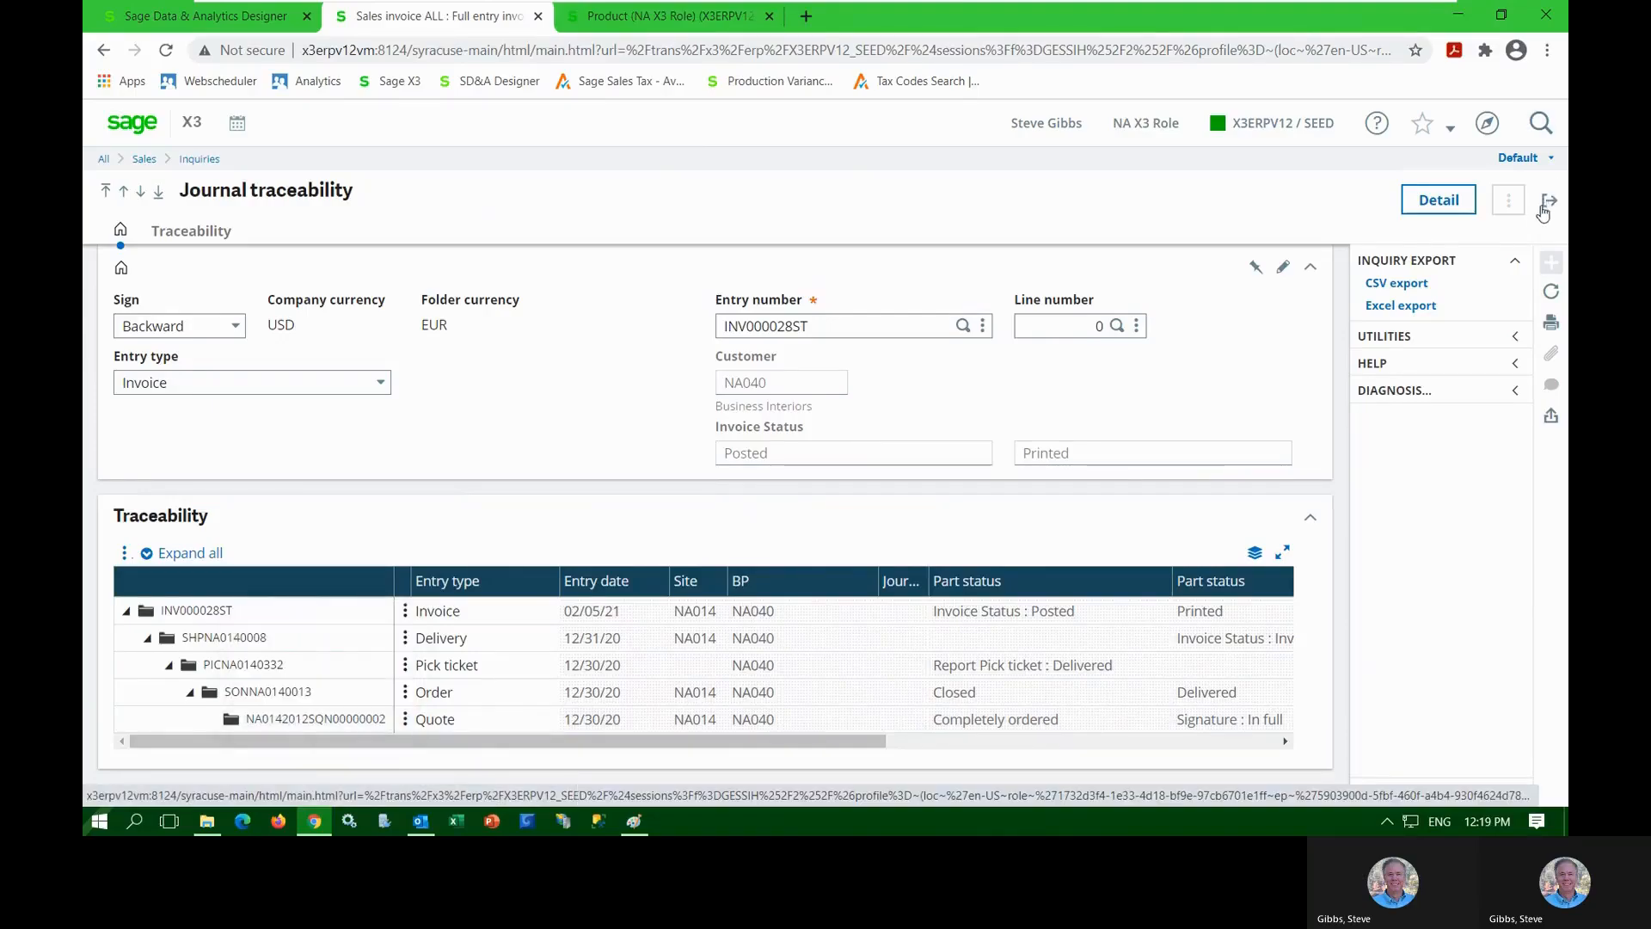
{"action": "left_click", "coordinate": [1549, 205]}
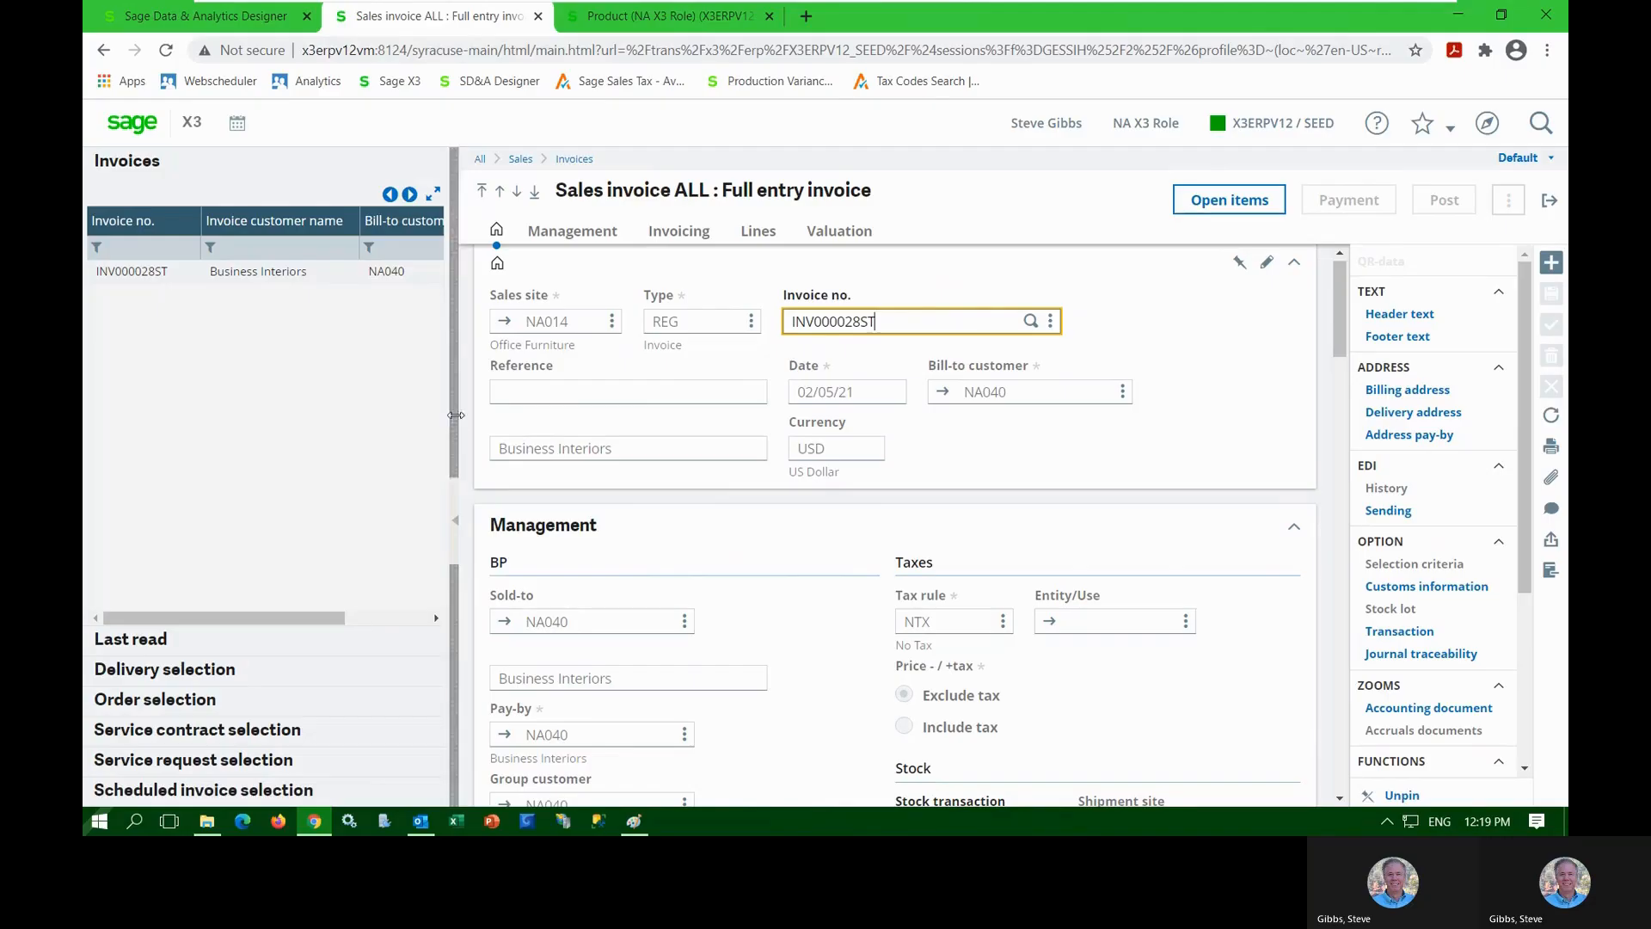
Narrow the invoice list pane slightly and apply the All selection to the invoice list
{"action": "left_click_drag", "start_coordinate": [456, 415], "coordinate": [420, 417]}
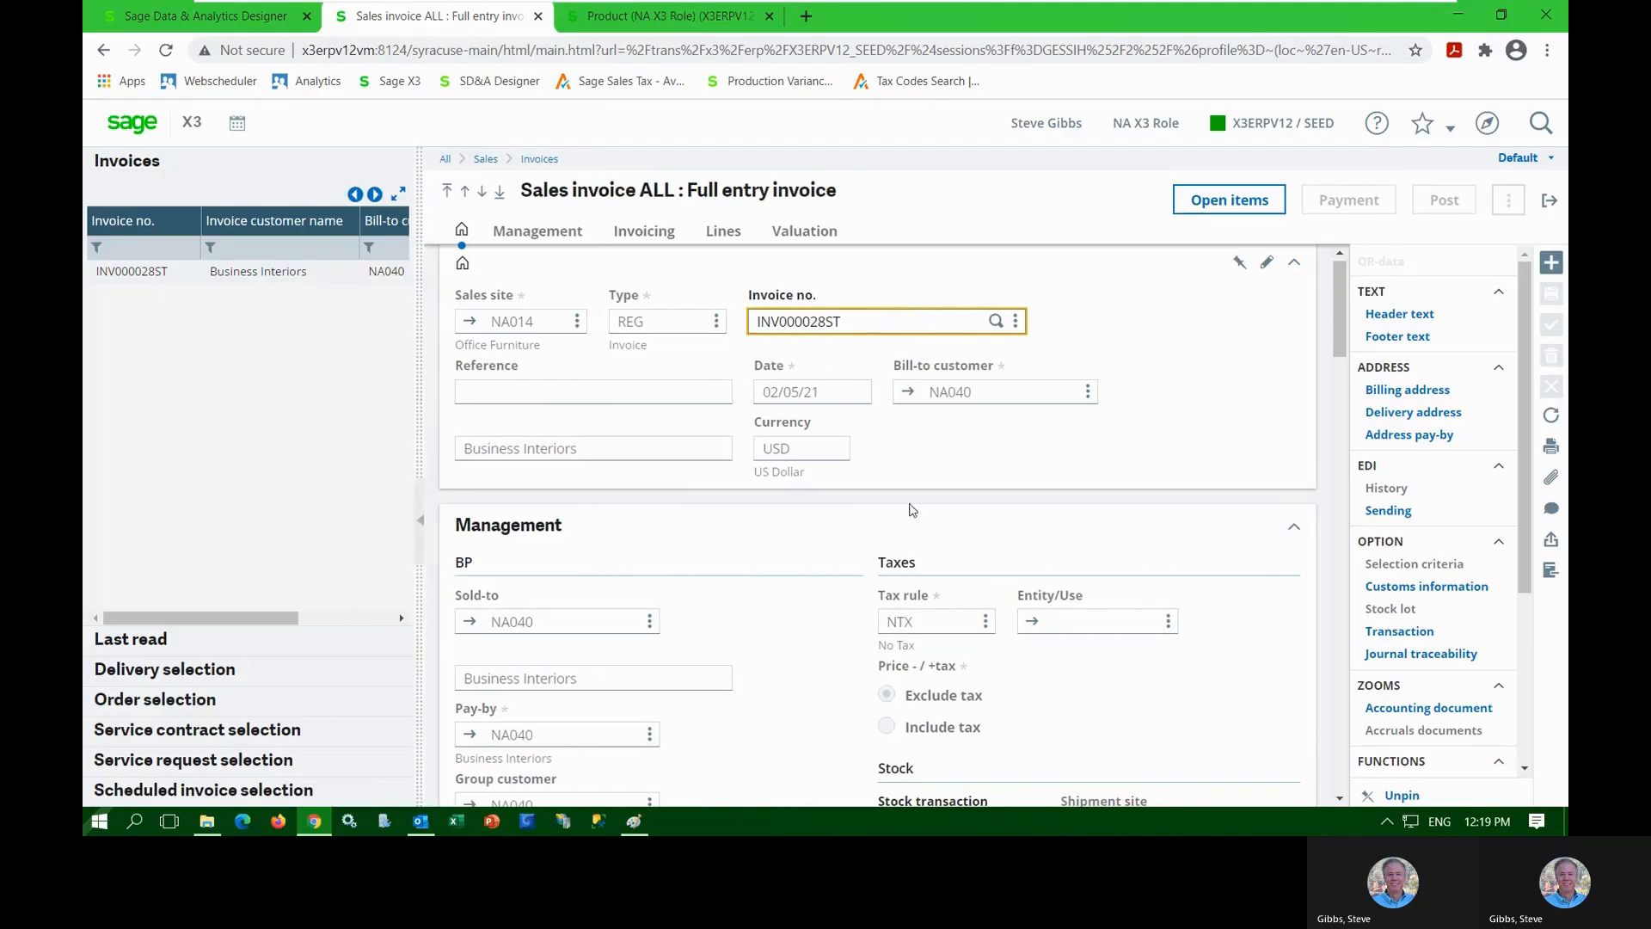
{"action": "scroll", "coordinate": [1367, 712], "scroll_direction": "down", "scroll_amount": 3}
{"action": "left_click", "coordinate": [1386, 679]}
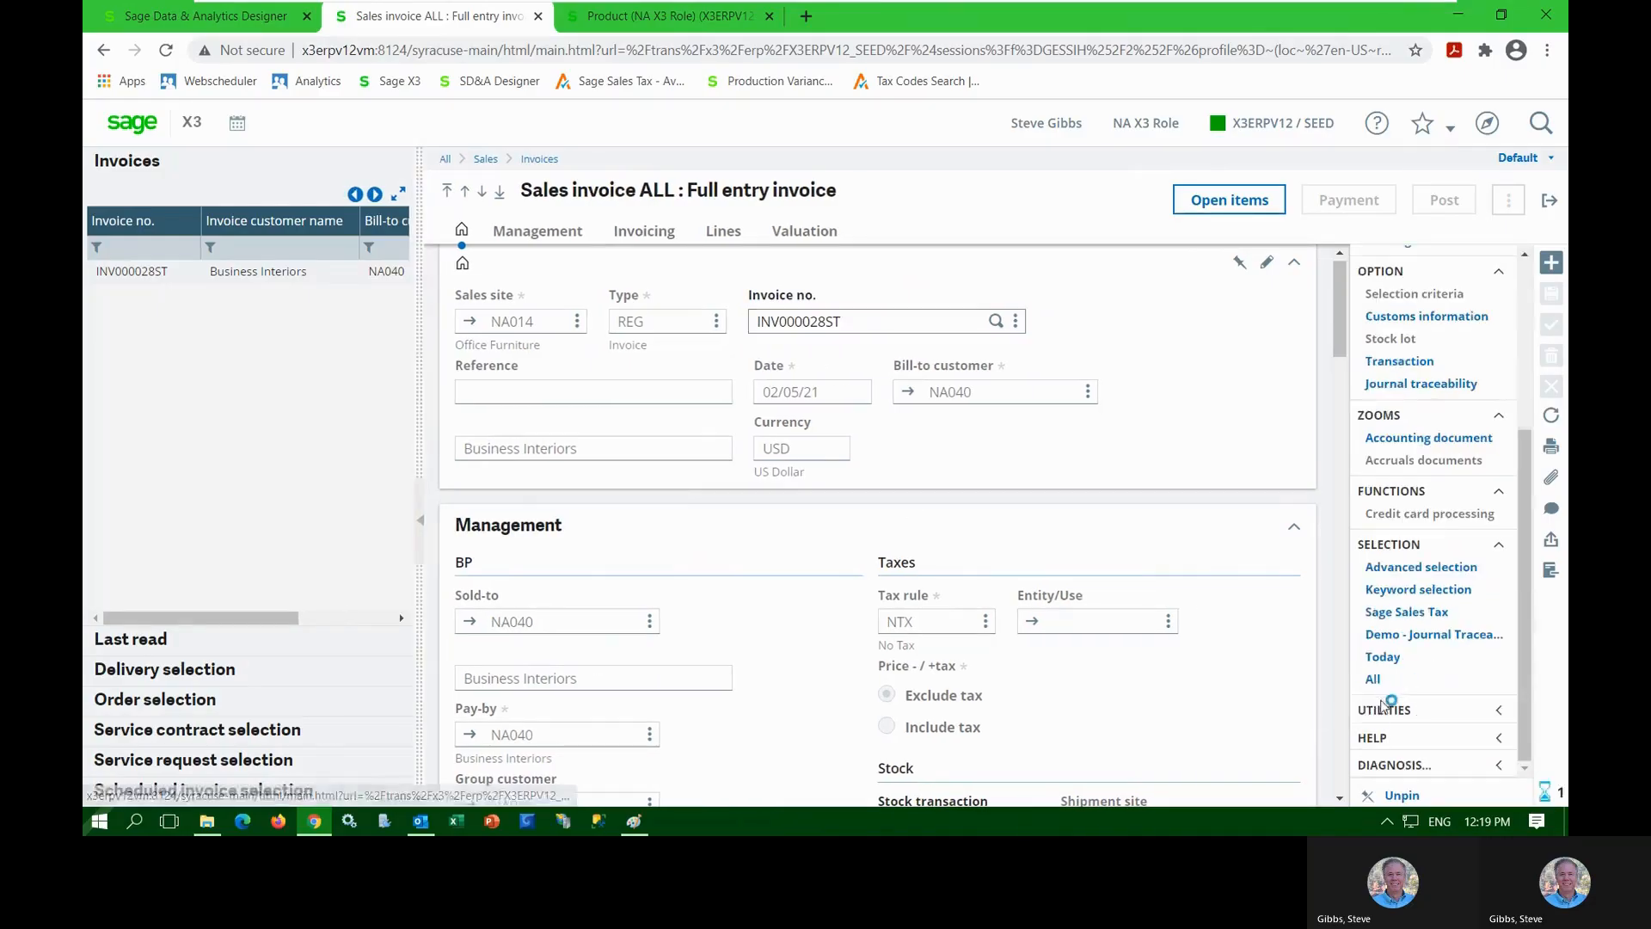
Start a new DIR invoice for site NA012 and fill it from the last delivery available for selection
{"action": "left_click", "coordinate": [1551, 262]}
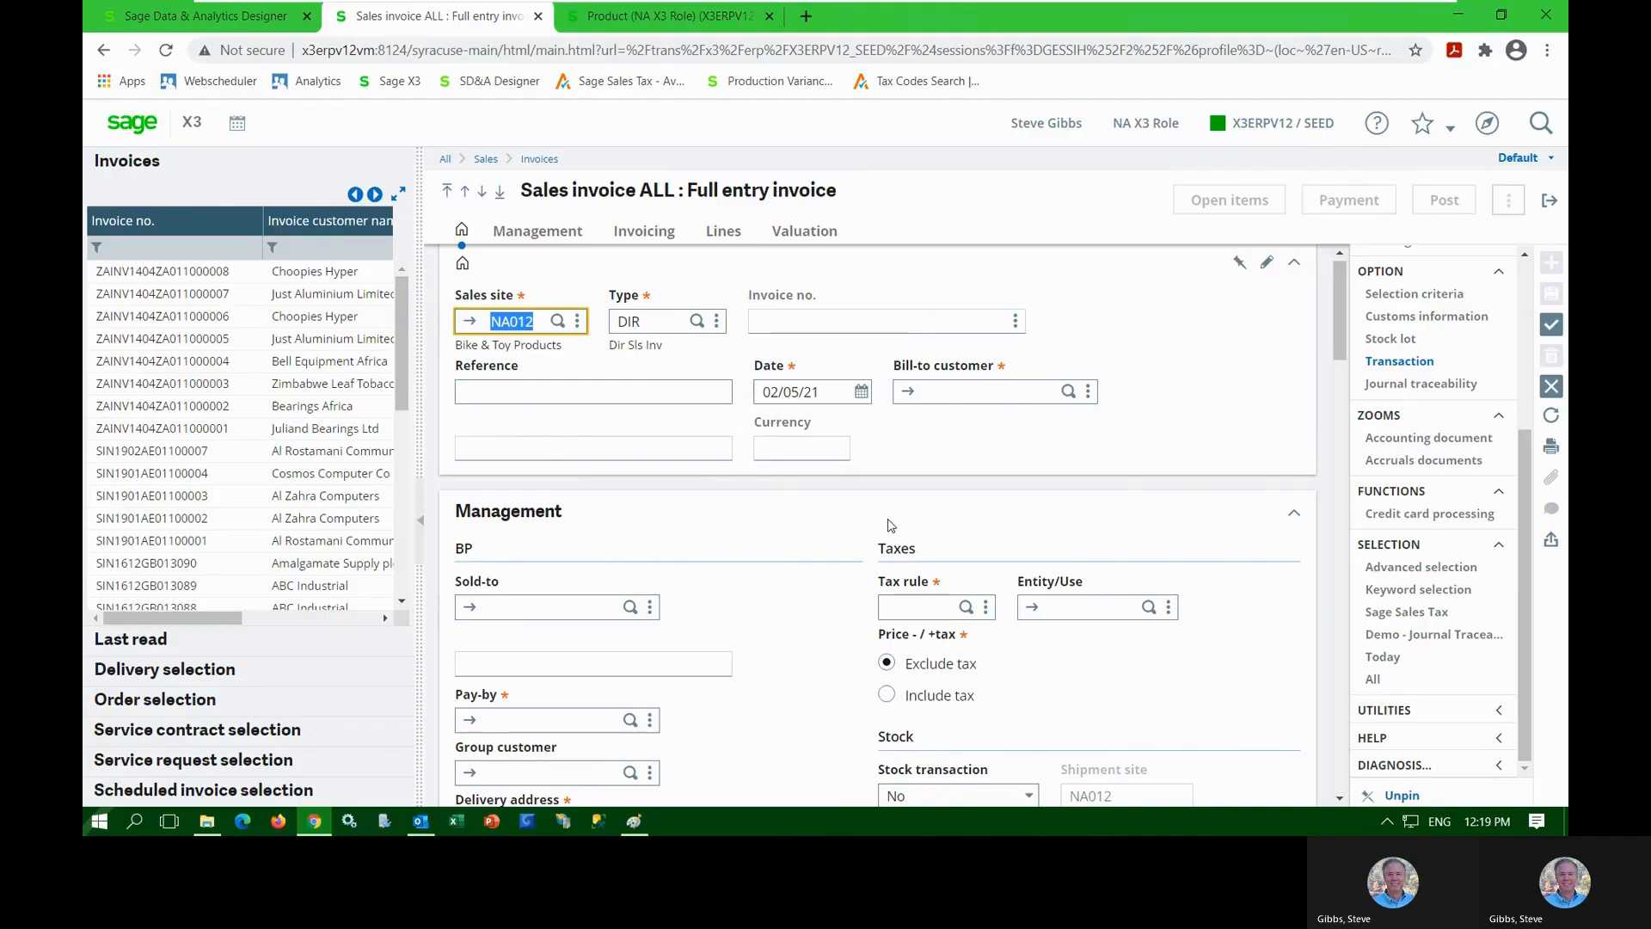
{"action": "left_click", "coordinate": [166, 671]}
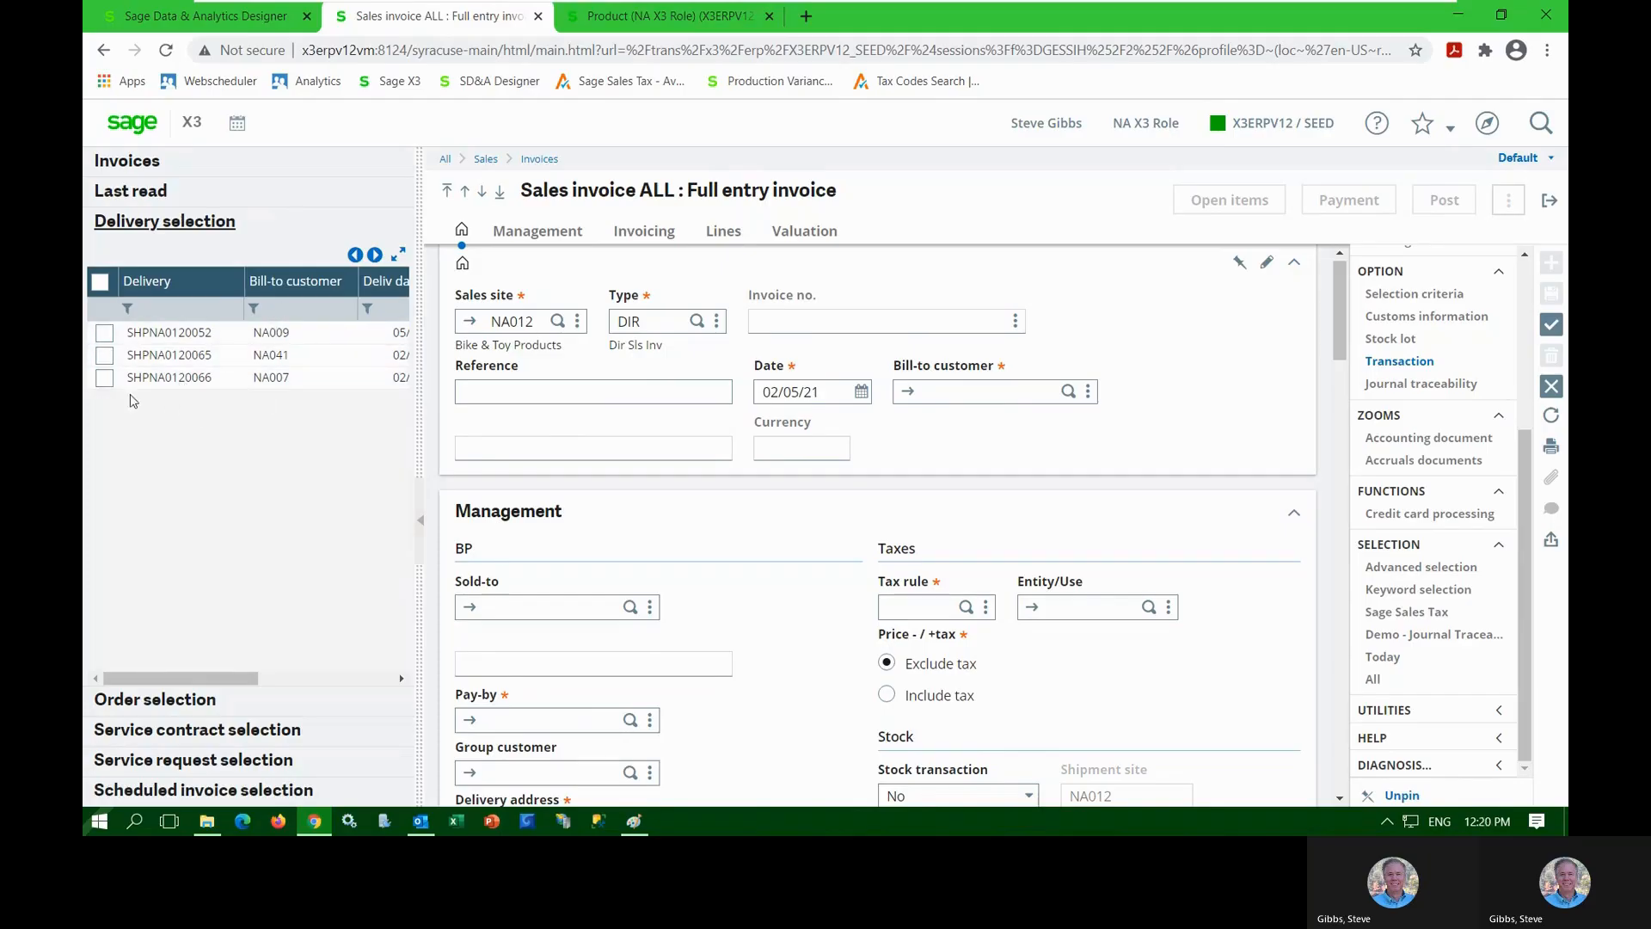
{"action": "left_click", "coordinate": [104, 379]}
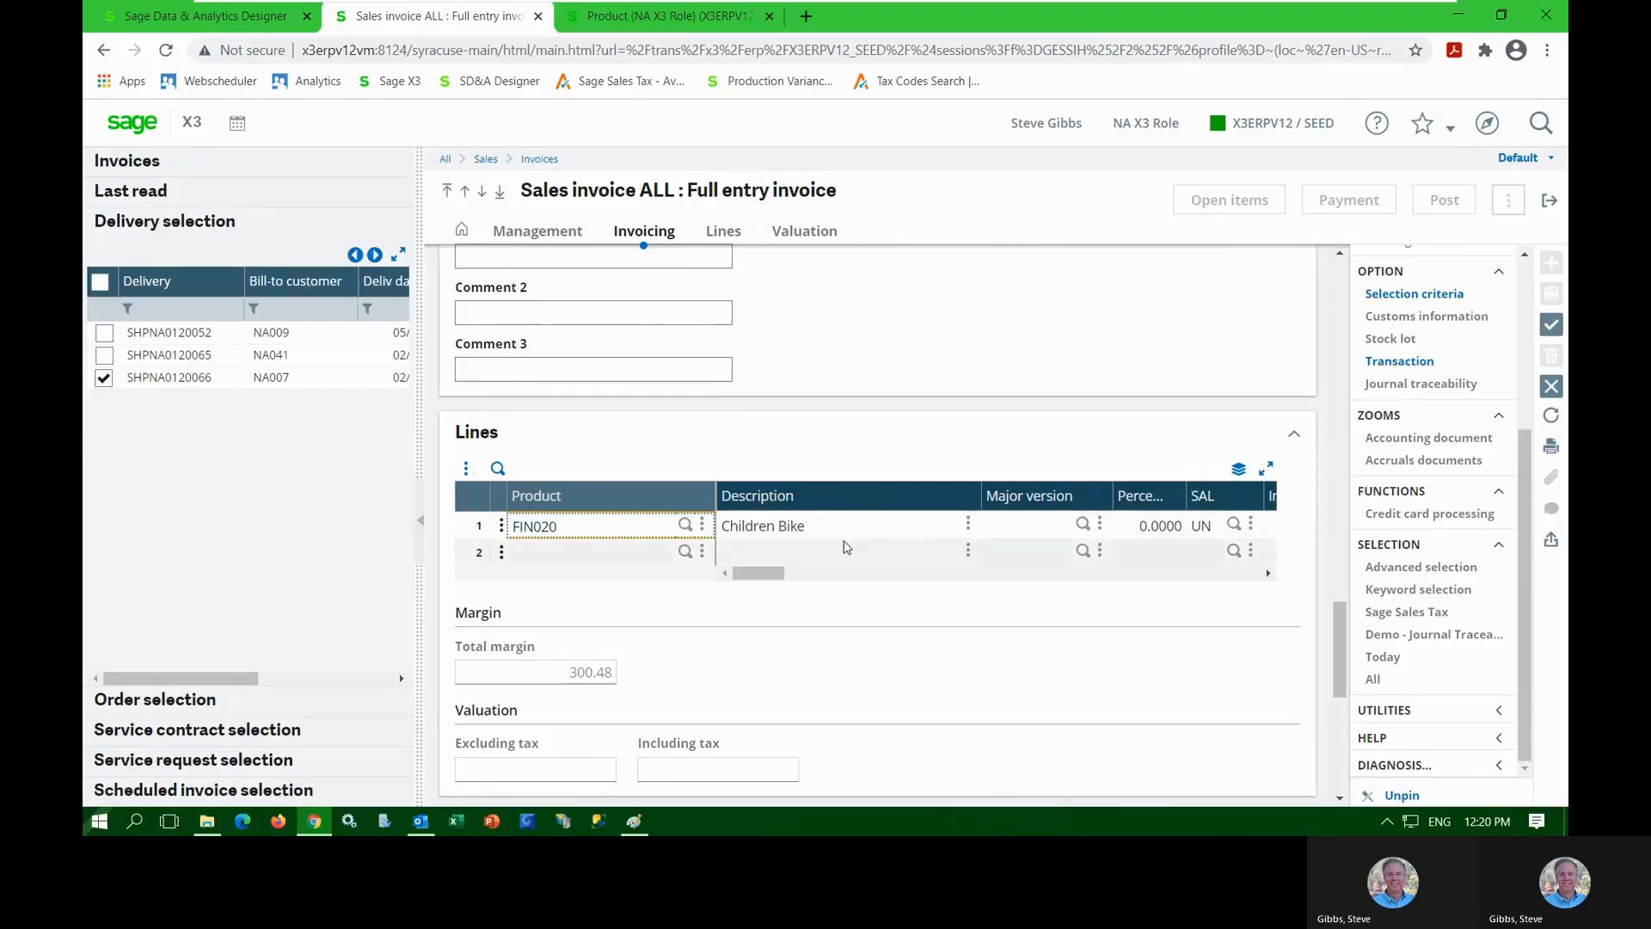
Review the new invoice's lines, payment terms and header, and create the invoice
{"action": "scroll", "coordinate": [847, 546], "scroll_direction": "up", "scroll_amount": 3}
{"action": "scroll", "coordinate": [847, 546], "scroll_direction": "up", "scroll_amount": 6}
{"action": "scroll", "coordinate": [677, 696], "scroll_direction": "down", "scroll_amount": 2}
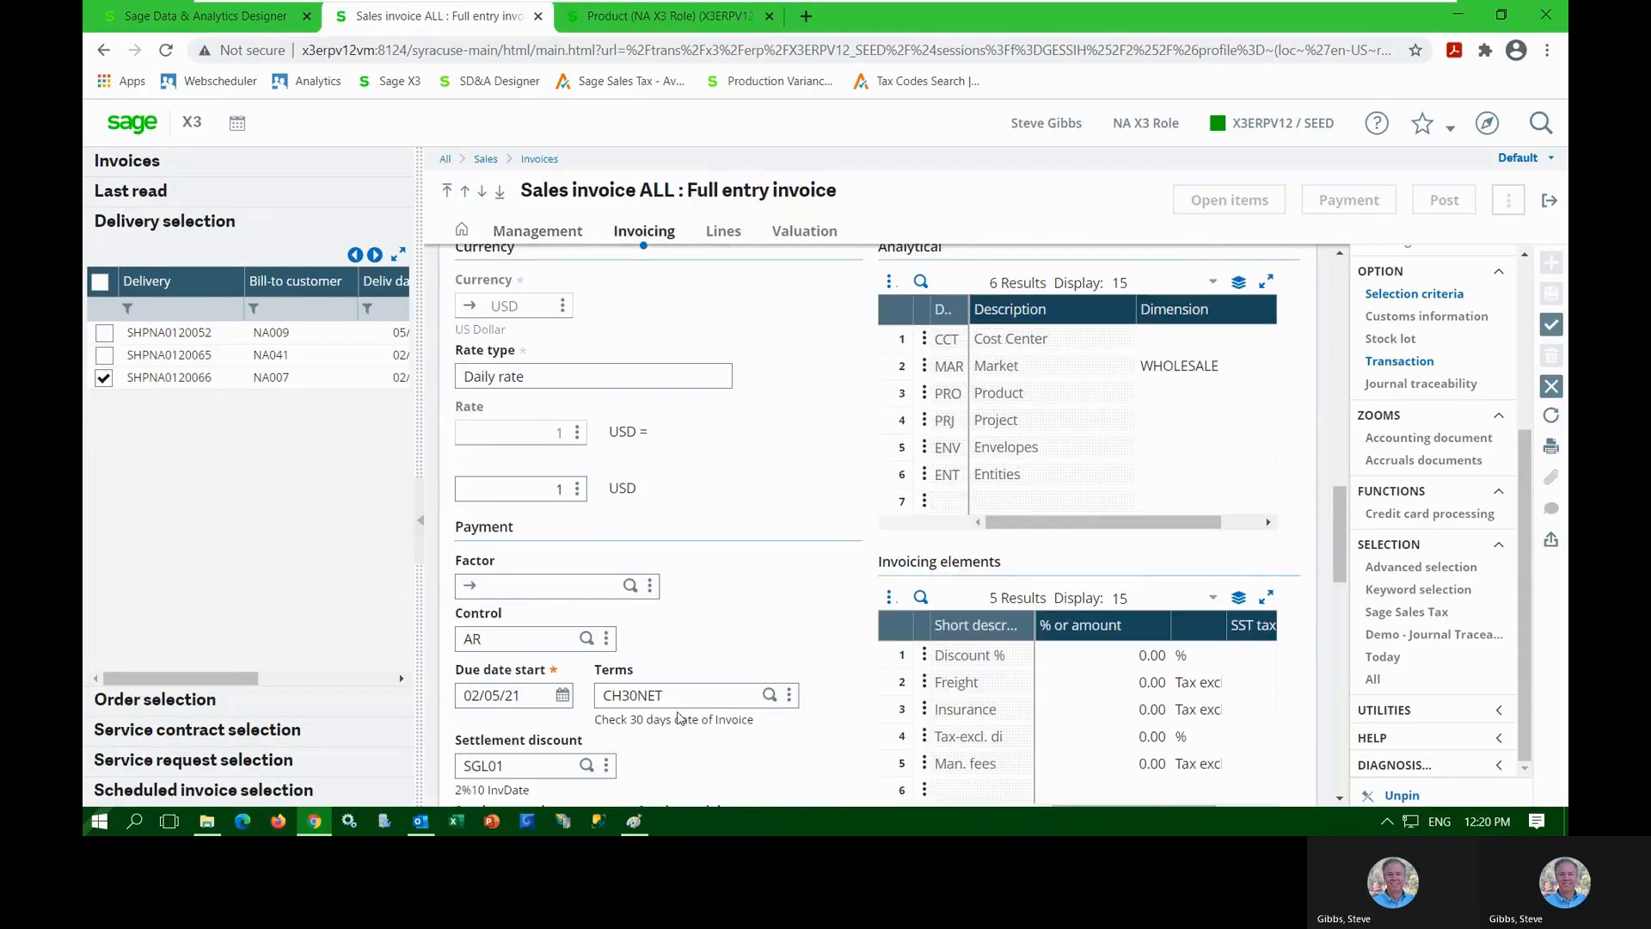
{"action": "scroll", "coordinate": [678, 697], "scroll_direction": "up", "scroll_amount": 10}
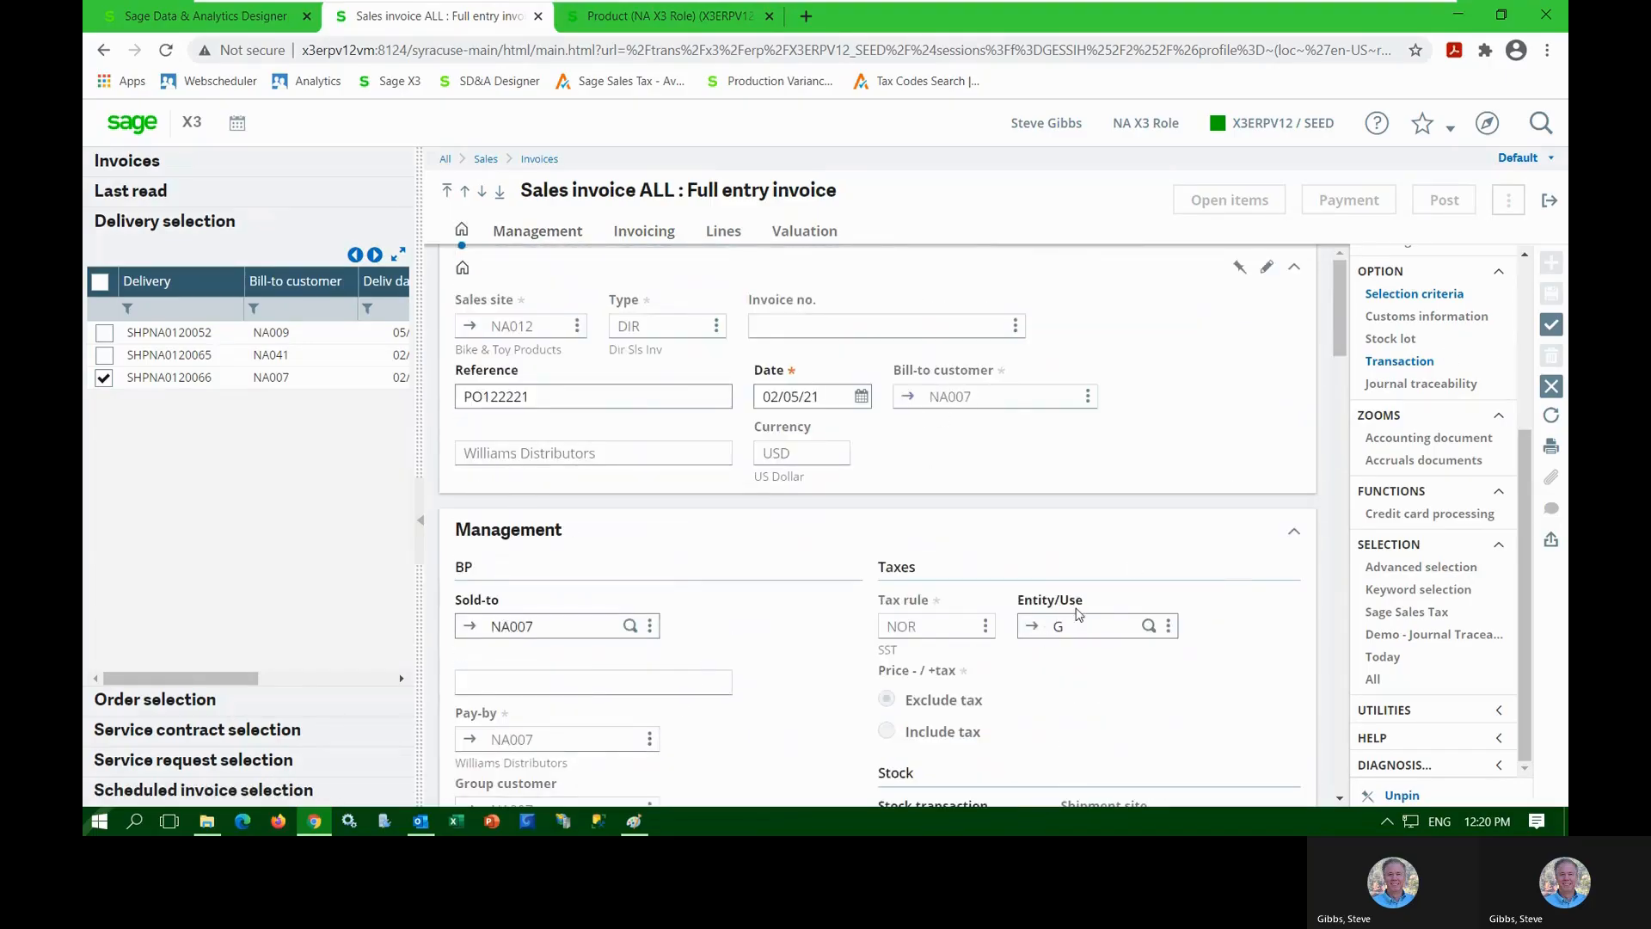
{"action": "left_click", "coordinate": [1552, 327]}
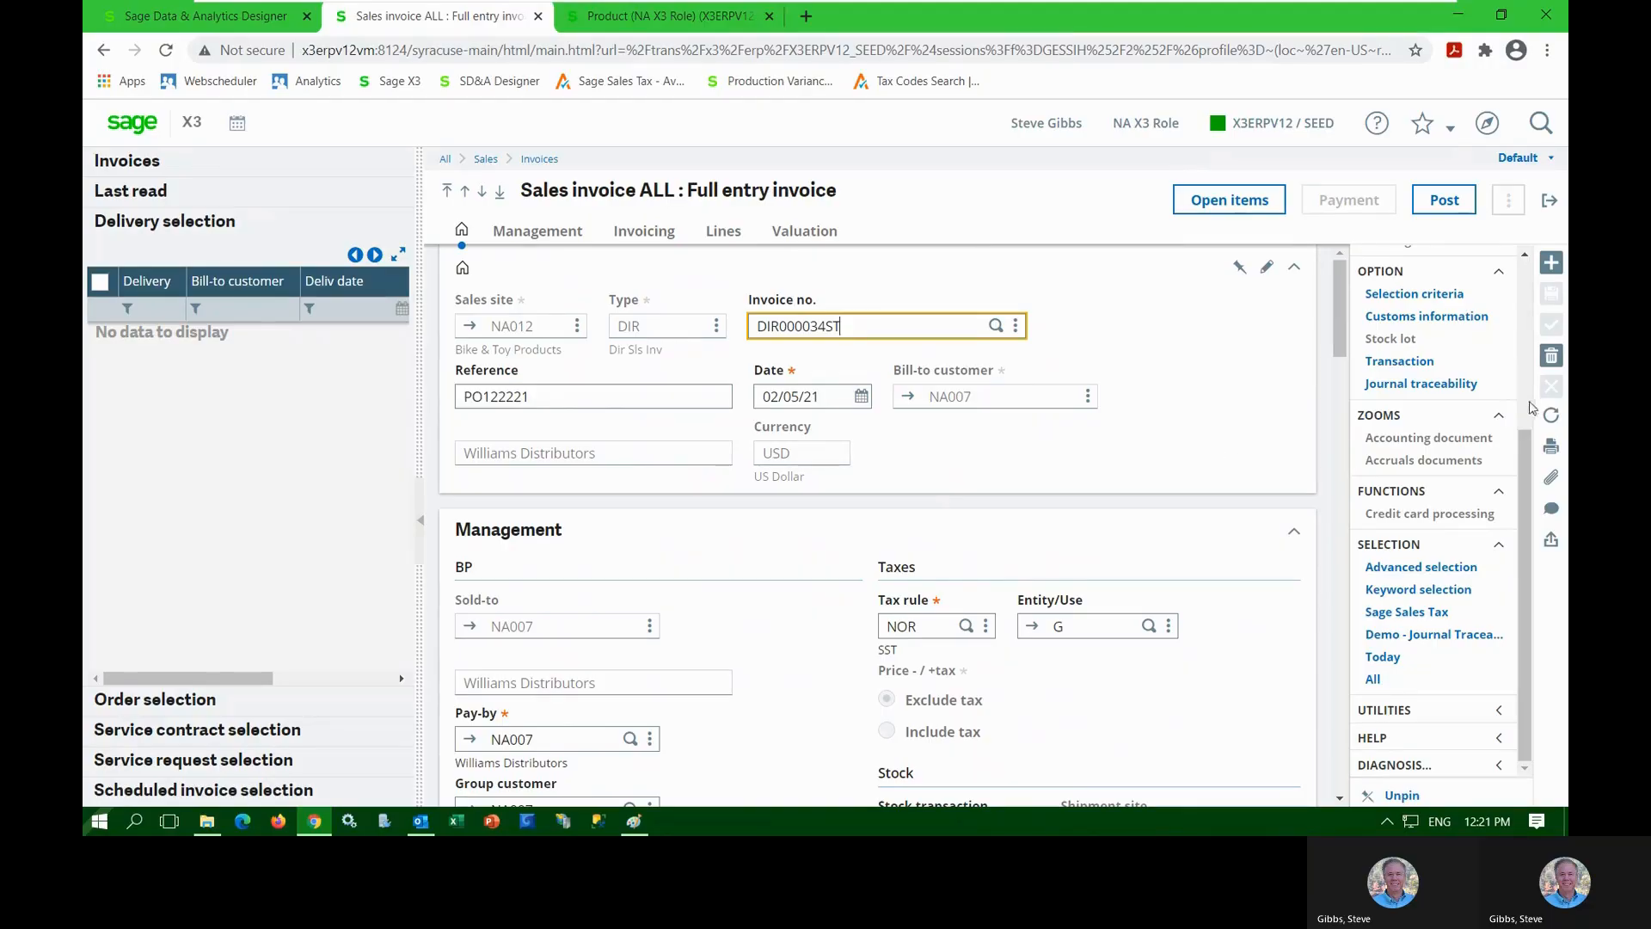
Print the invoice record with the SBONFACP2 report, Fixd footer portrait cust inv, using its prefilled parameters
{"action": "left_click", "coordinate": [1549, 454]}
{"action": "left_click", "coordinate": [1548, 456]}
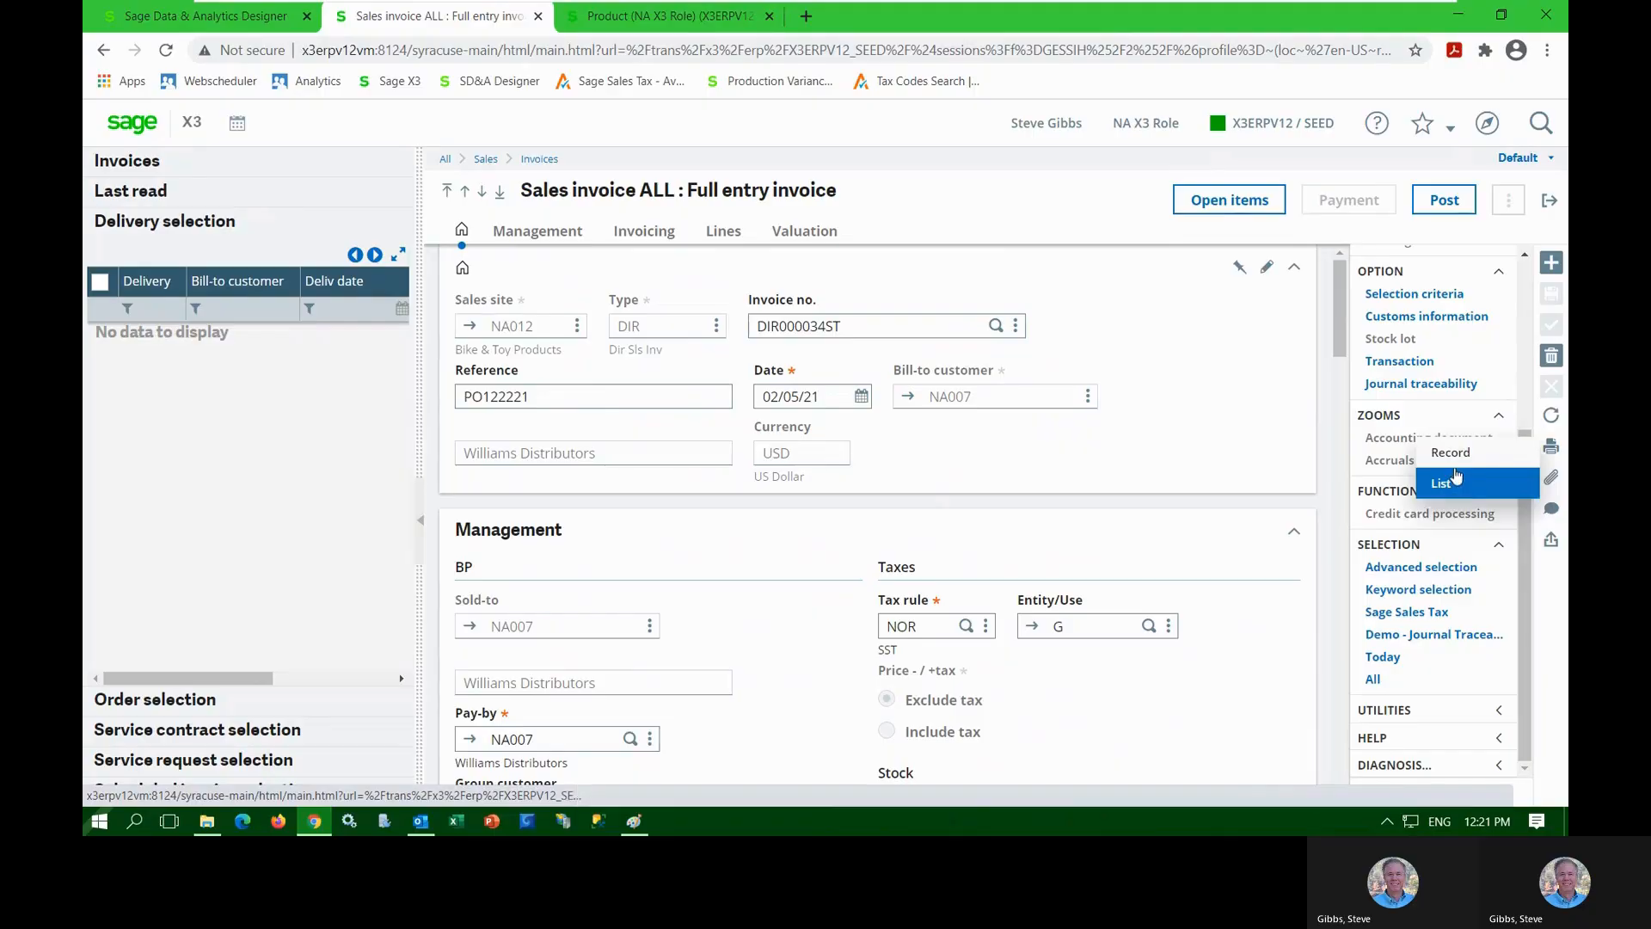
{"action": "left_click", "coordinate": [1459, 458]}
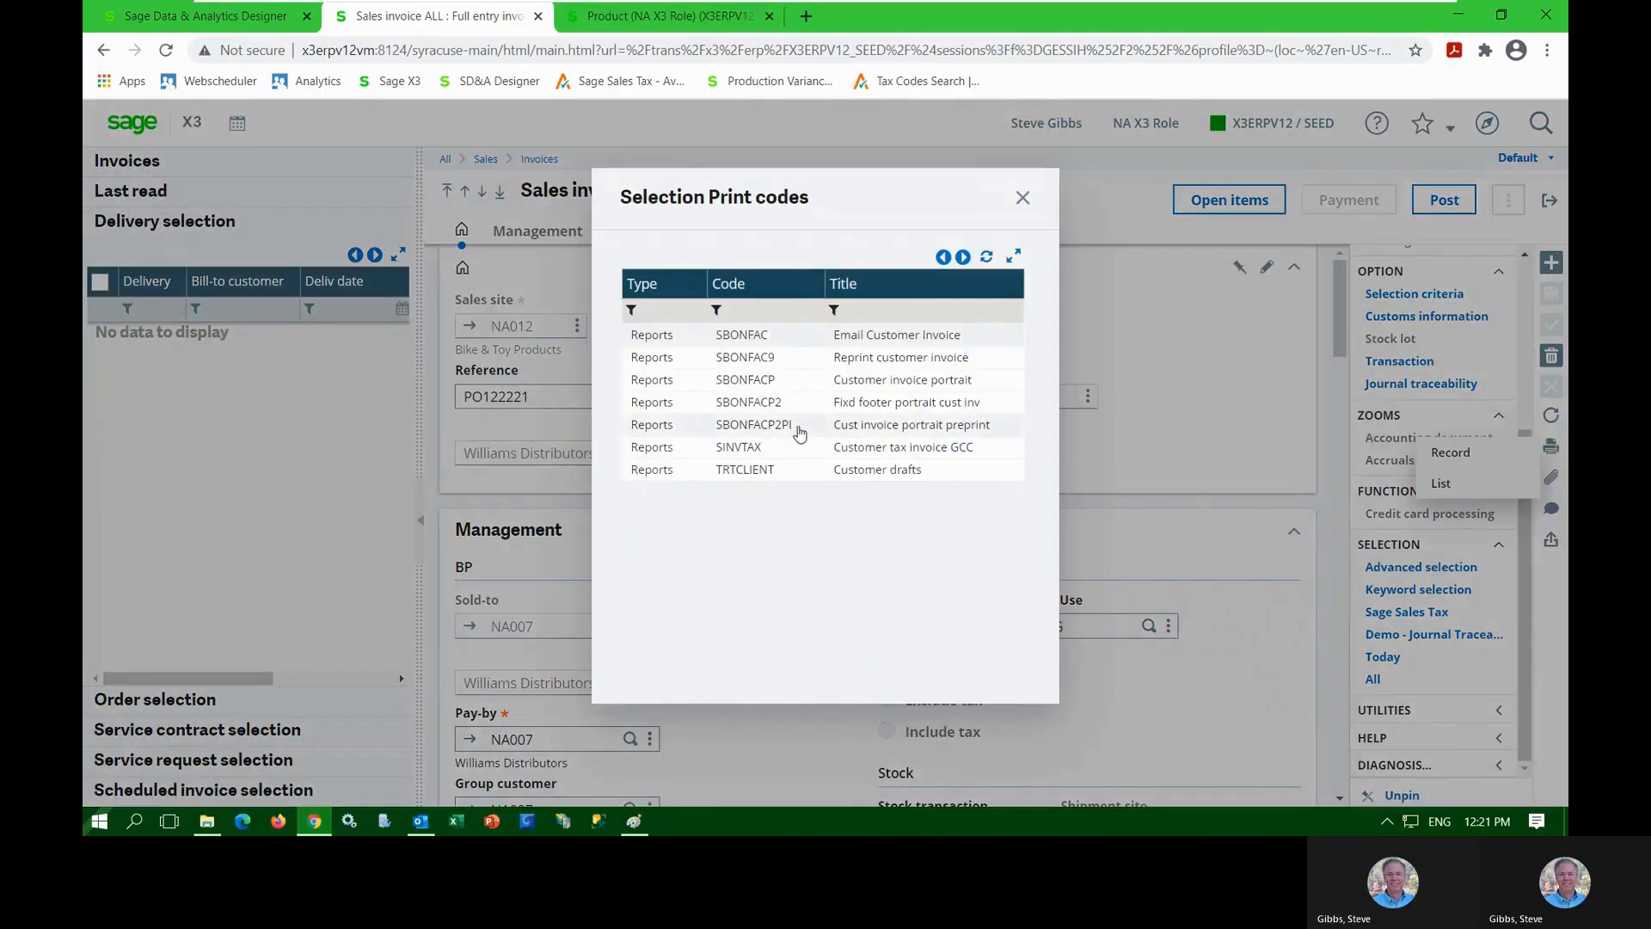
{"action": "left_click", "coordinate": [793, 404]}
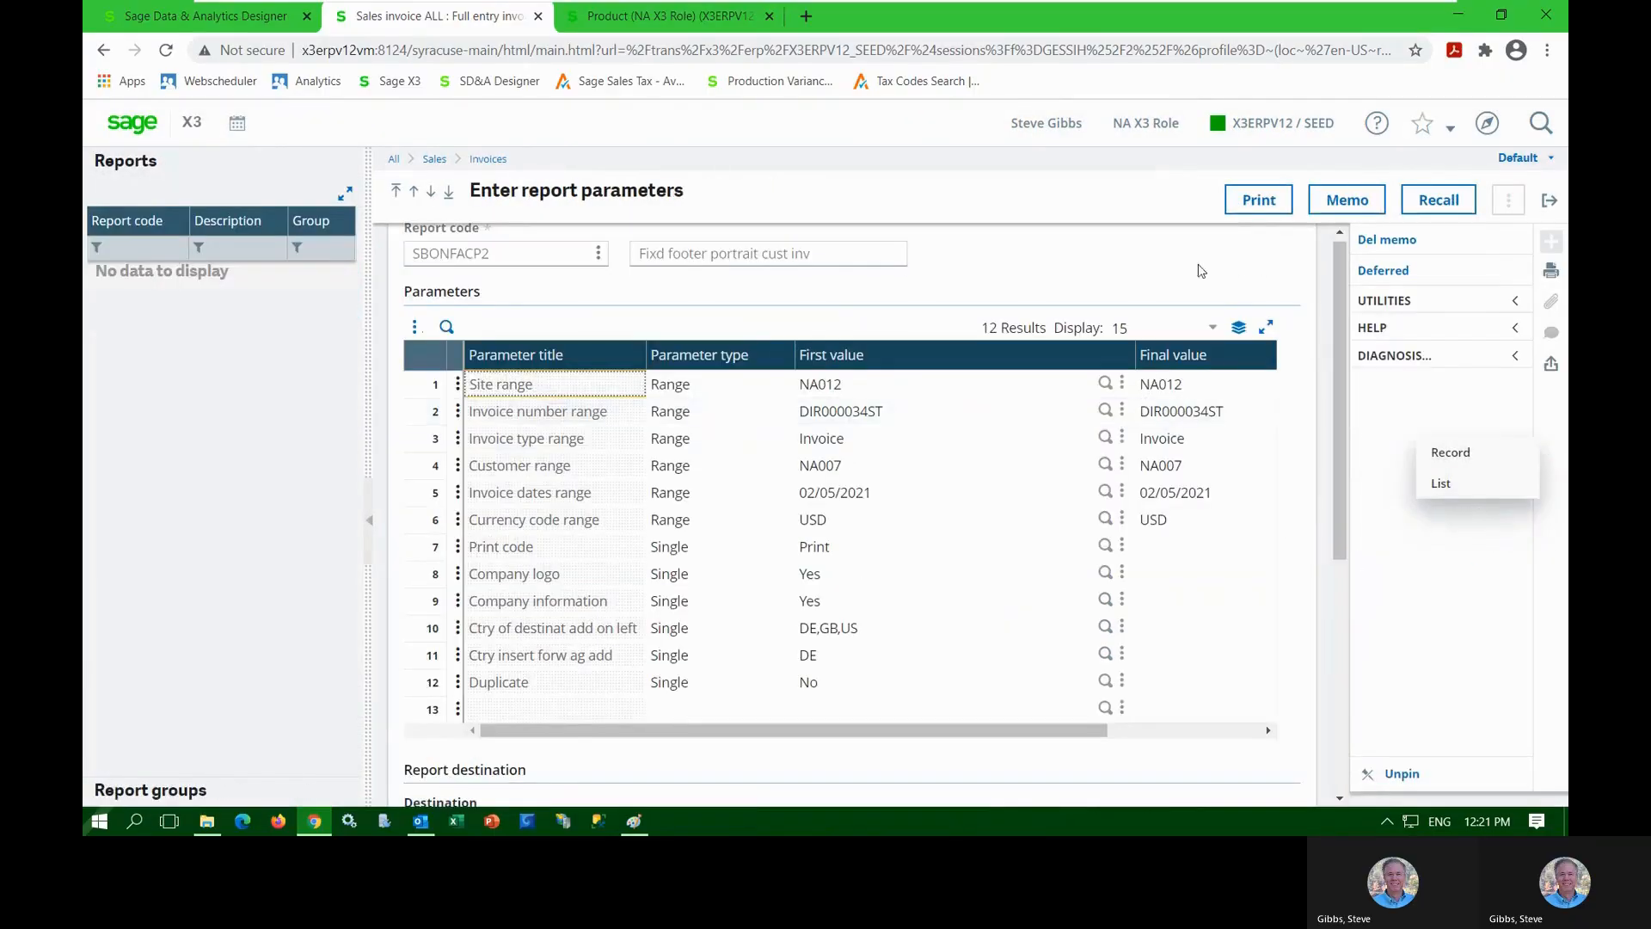
{"action": "left_click", "coordinate": [1249, 213]}
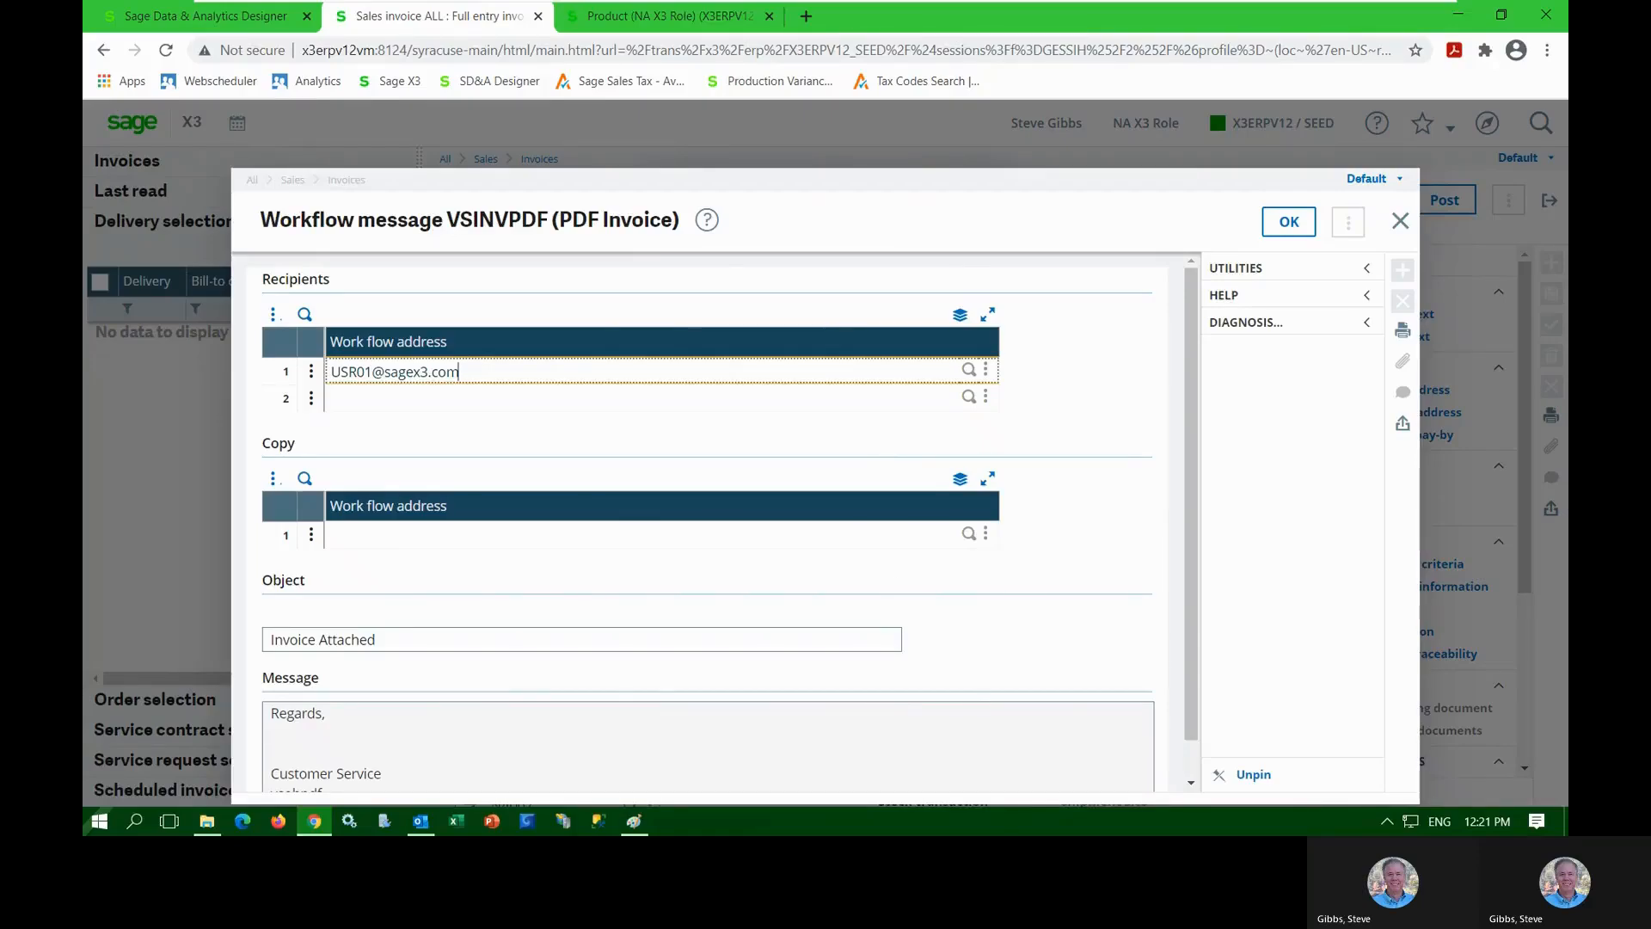
Replace the "vsohpdf" line at the end of the invoice e-mail message with the sender's name
{"action": "left_click", "coordinate": [662, 766]}
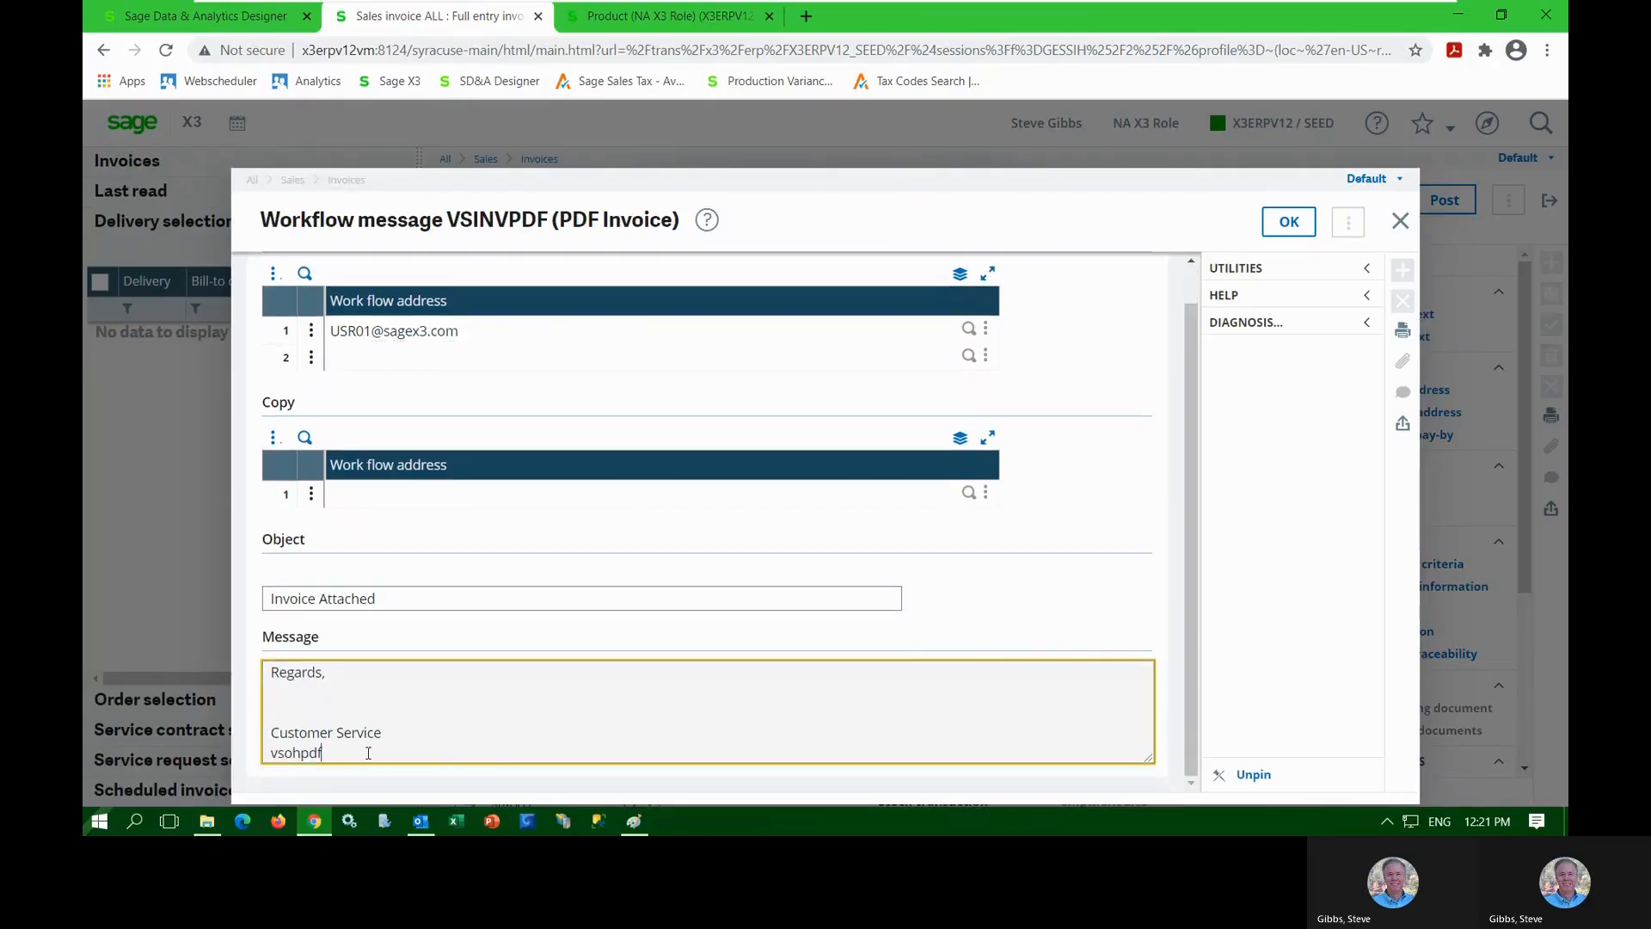
{"action": "left_click_drag", "start_coordinate": [368, 753], "coordinate": [241, 759]}
{"action": "type", "text": "Steve Gibb"}
Add the line "Great talking with you today" followed by the contact's first name above the message's signature, and send the invoice e-mail
{"action": "key", "text": "Up"}
{"action": "key", "text": "Up"}
{"action": "key", "text": "Up"}
{"action": "key", "text": "Return"}
{"action": "type", "text": "Gret"}
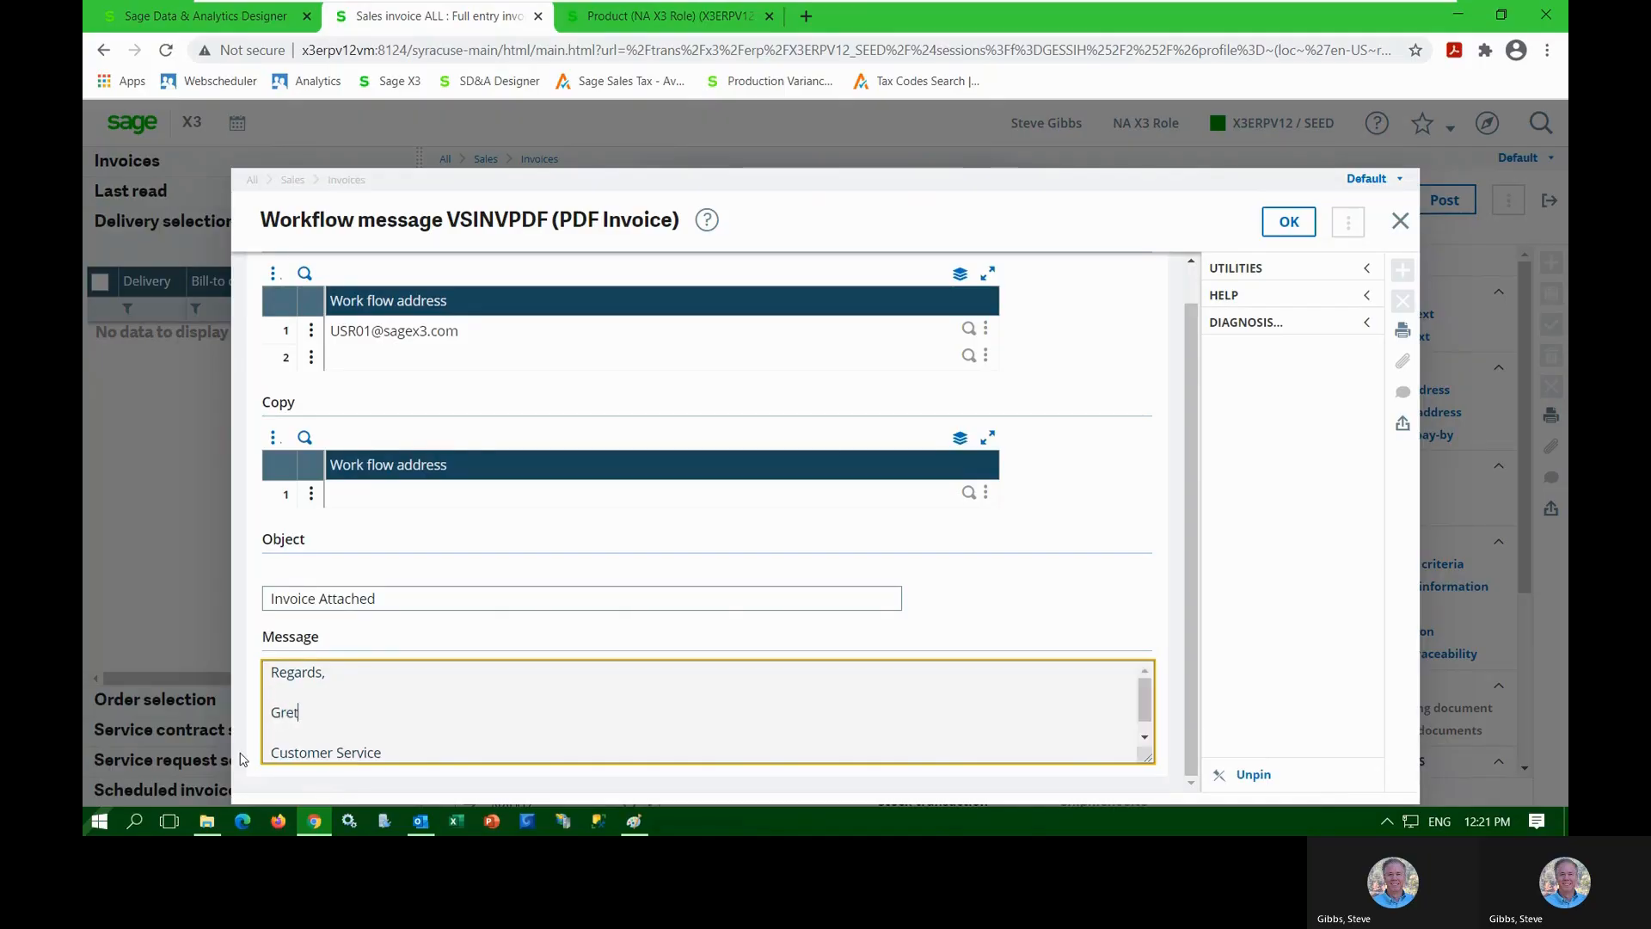
{"action": "key", "text": "BackSpace"}
{"action": "type", "text": "at talking with you toda"}
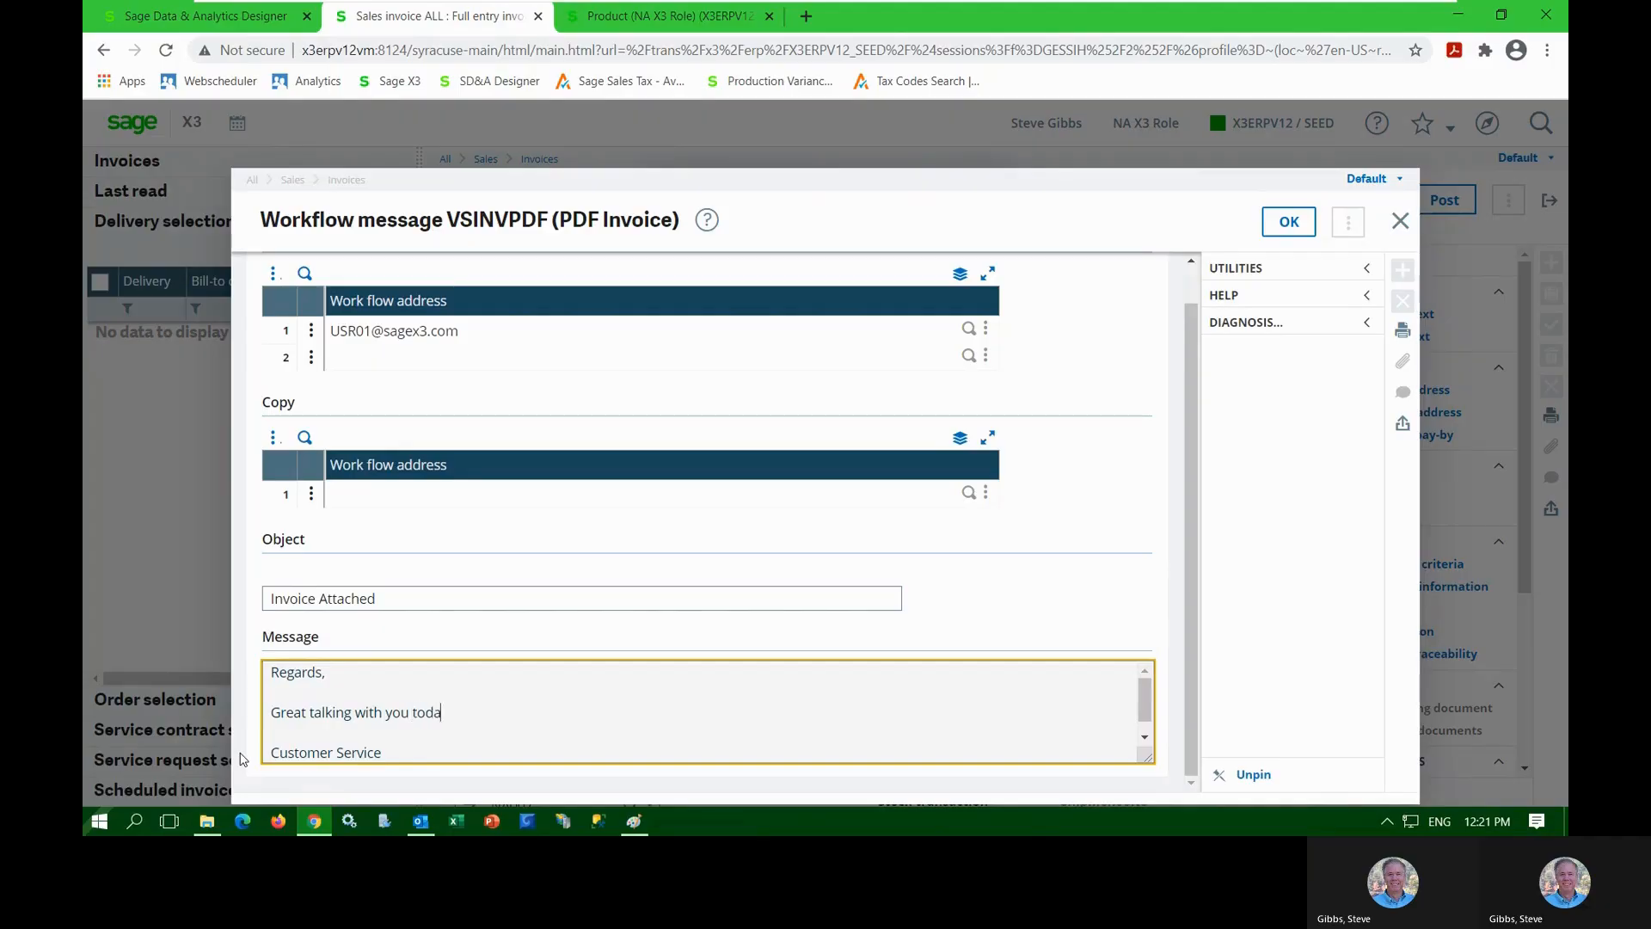
{"action": "type", "text": "y Susa"}
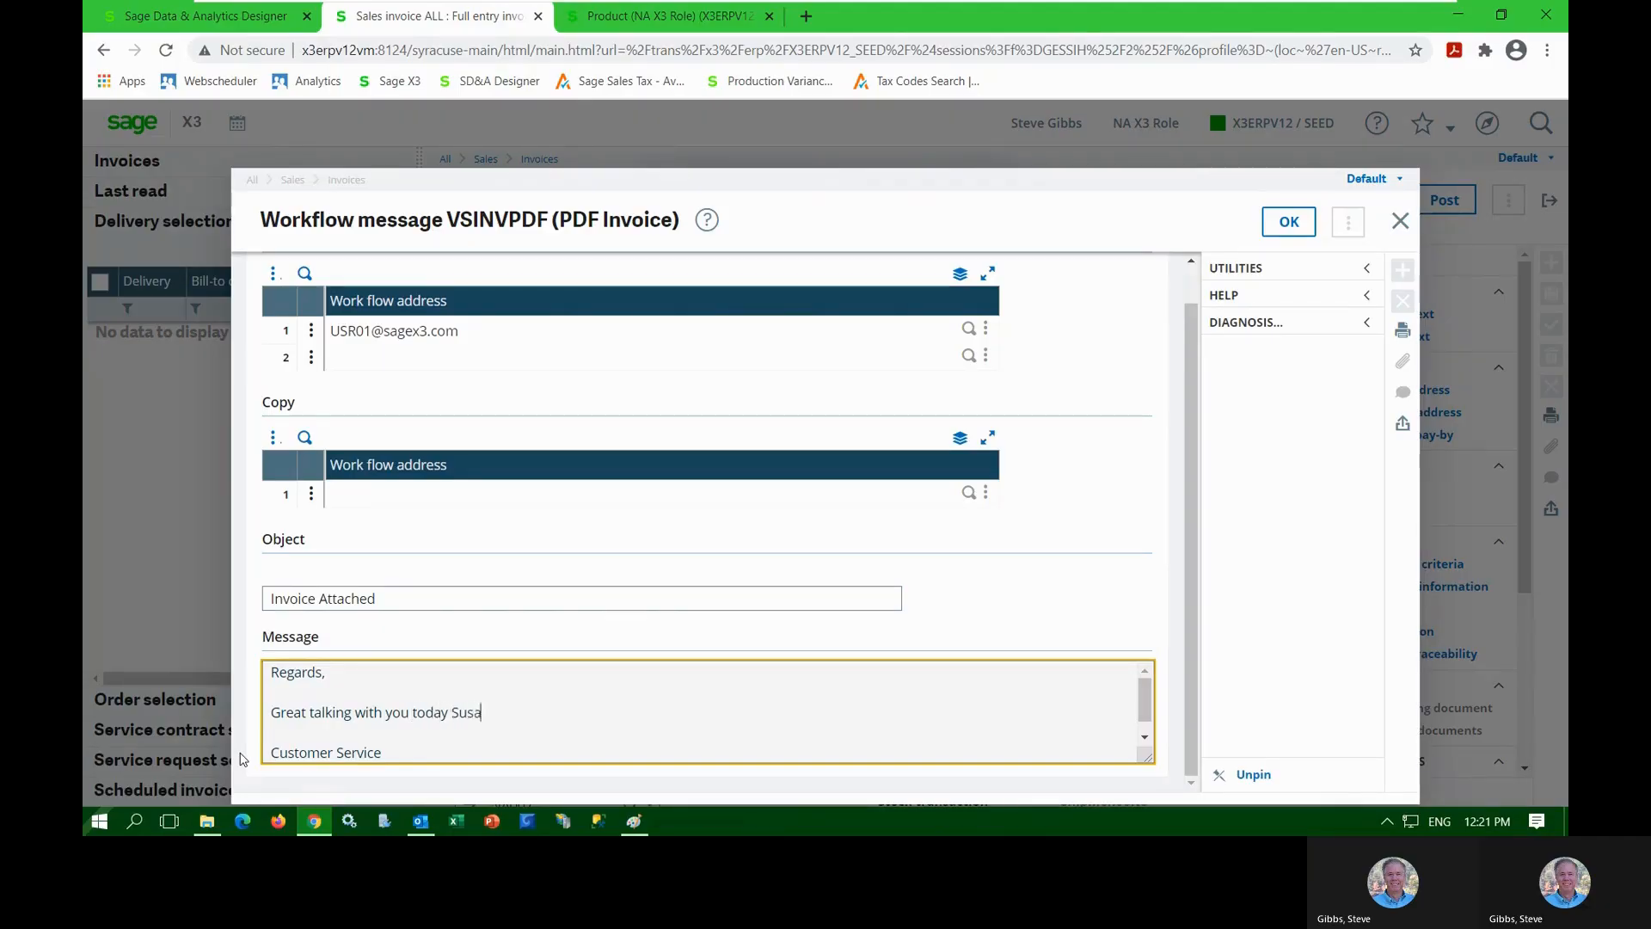
{"action": "type", "text": "n."}
{"action": "left_click", "coordinate": [1289, 225]}
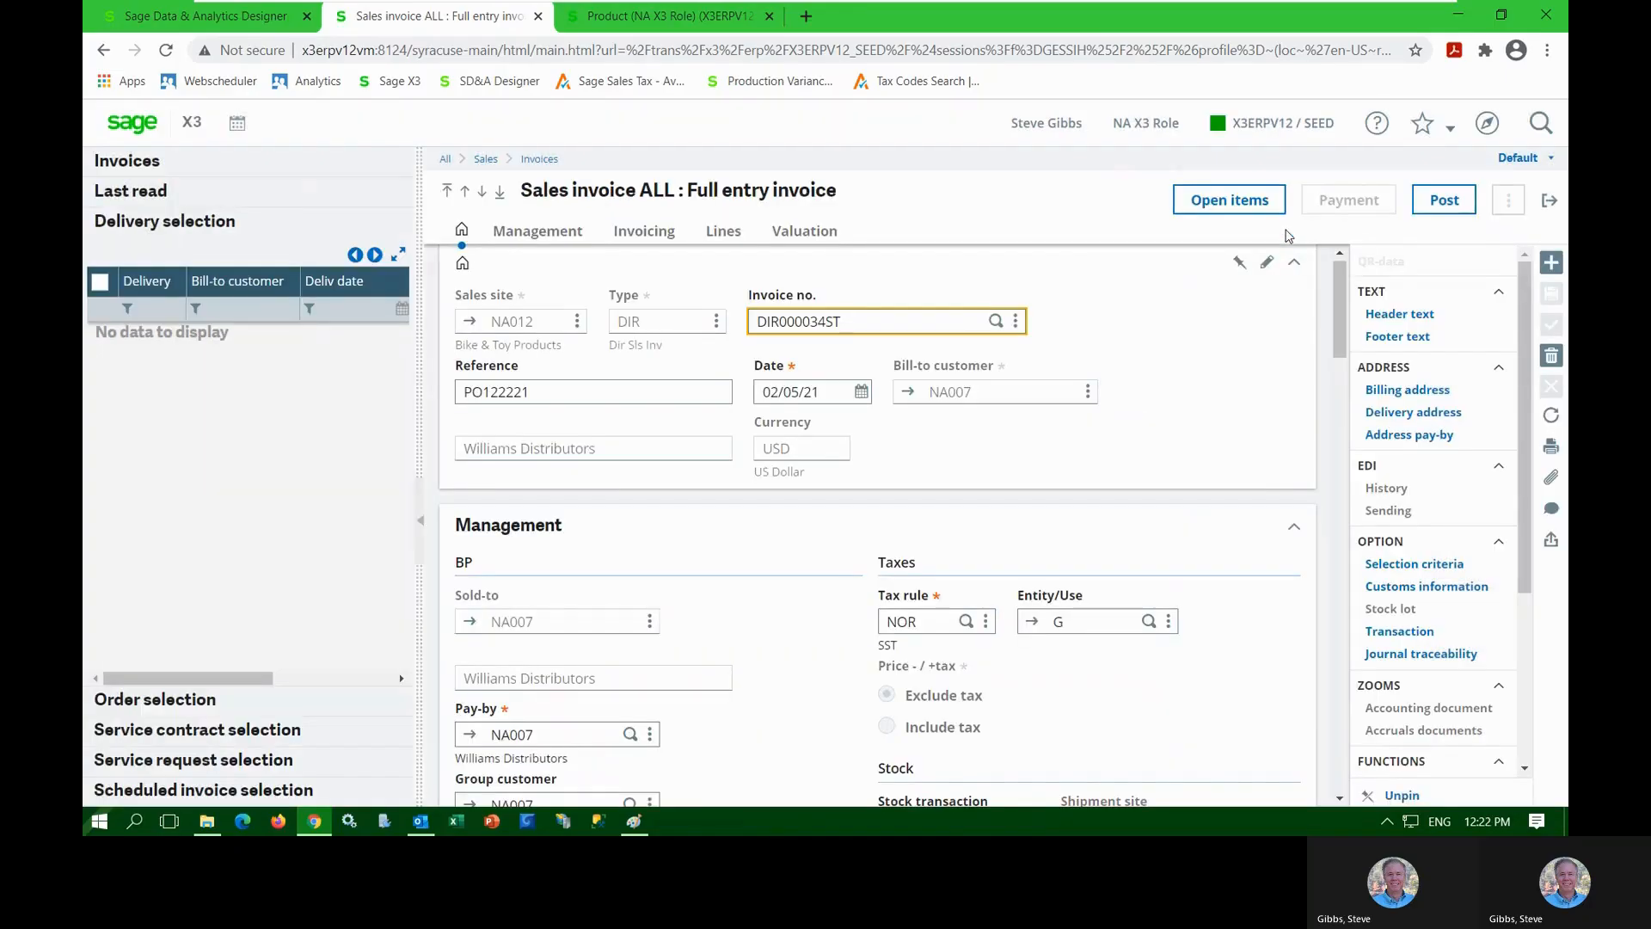
Switch to Outlook, mark all messages in the Customer inbox as read, and send and receive mail for all folders
{"action": "key", "text": "alt+Tab"}
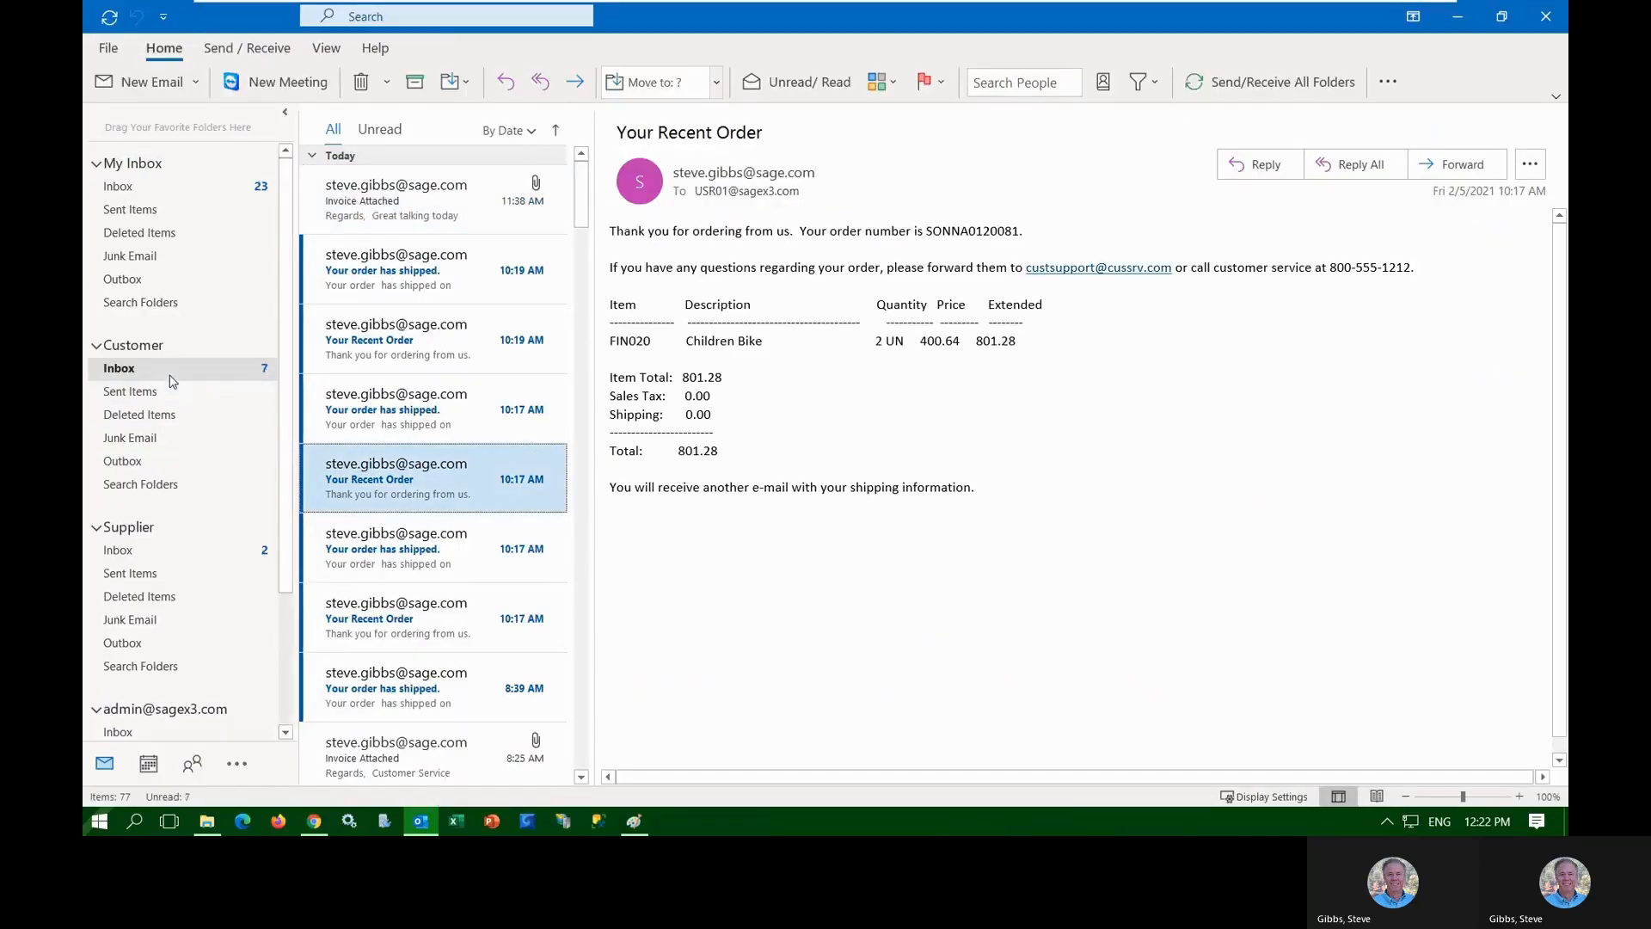
{"action": "right_click", "coordinate": [172, 381]}
{"action": "left_click", "coordinate": [225, 558]}
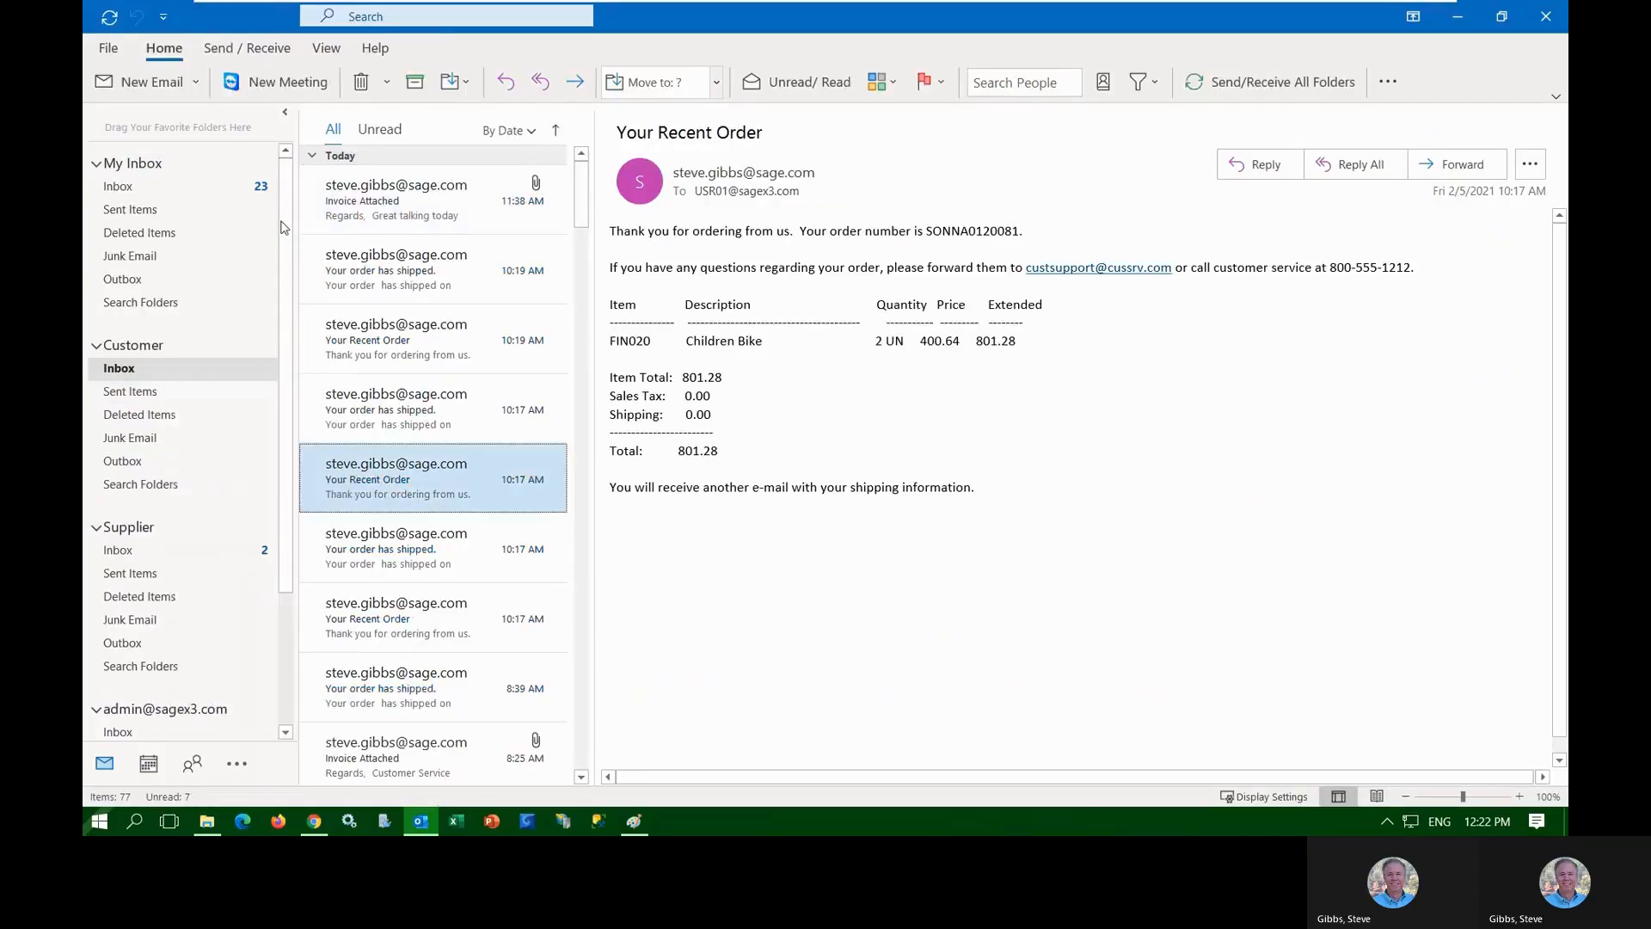
{"action": "left_click", "coordinate": [247, 47]}
{"action": "left_click", "coordinate": [129, 82]}
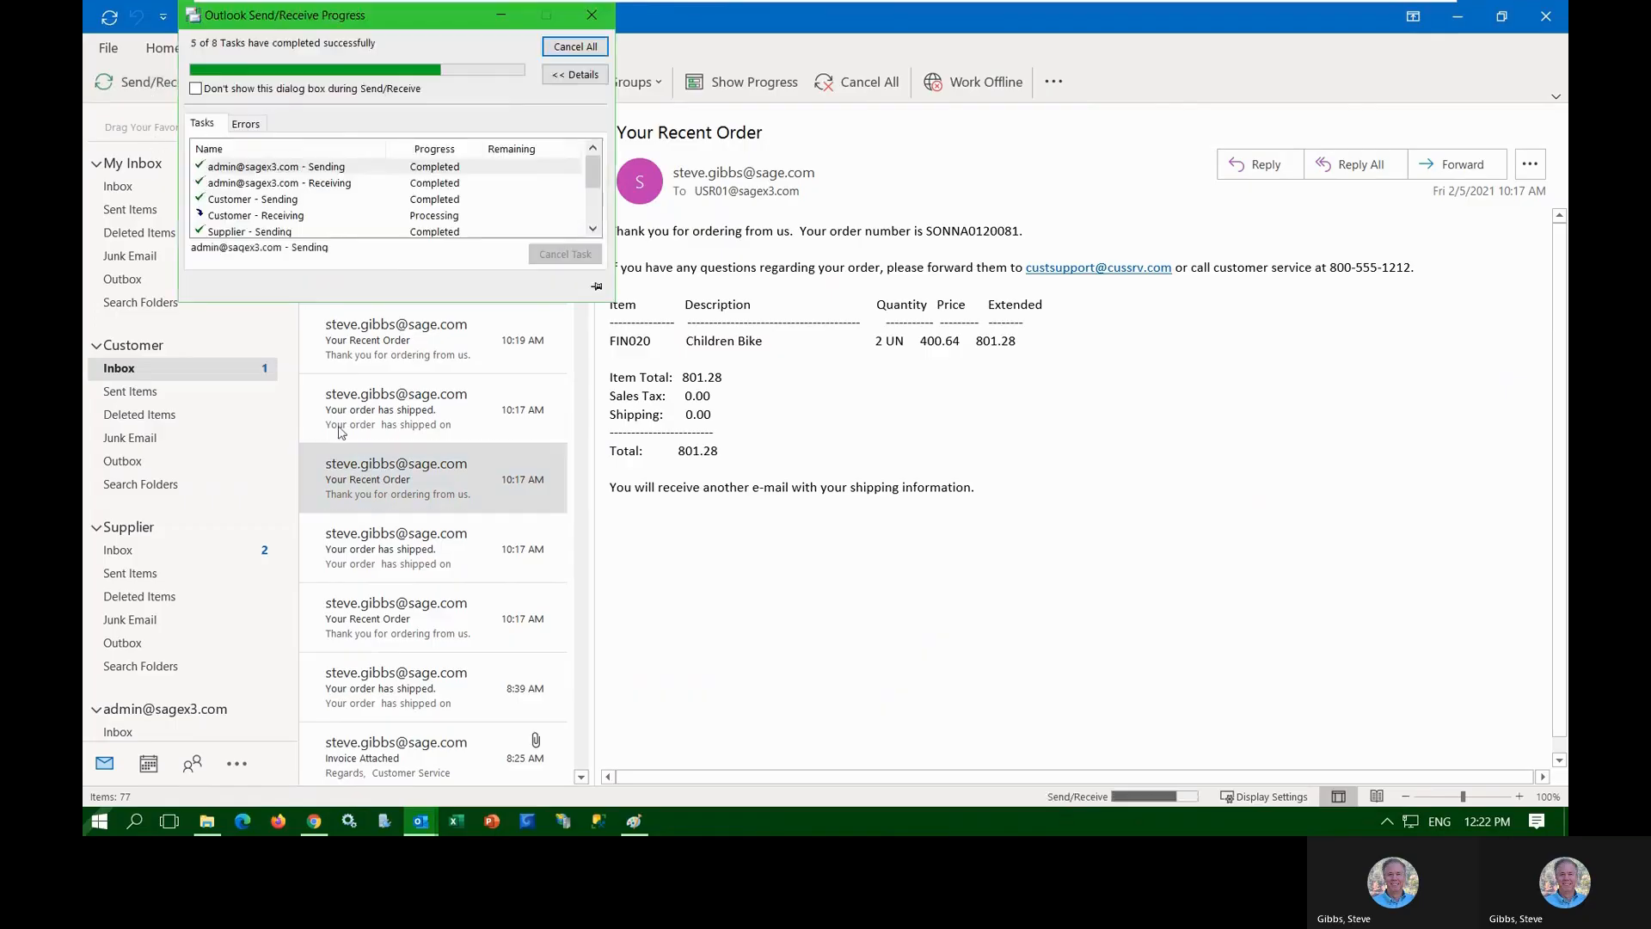
Open the new Invoice Attached e-mail, check its signature line, view the attached PDF invoice, and close Acrobat Reader
{"action": "left_click", "coordinate": [510, 204]}
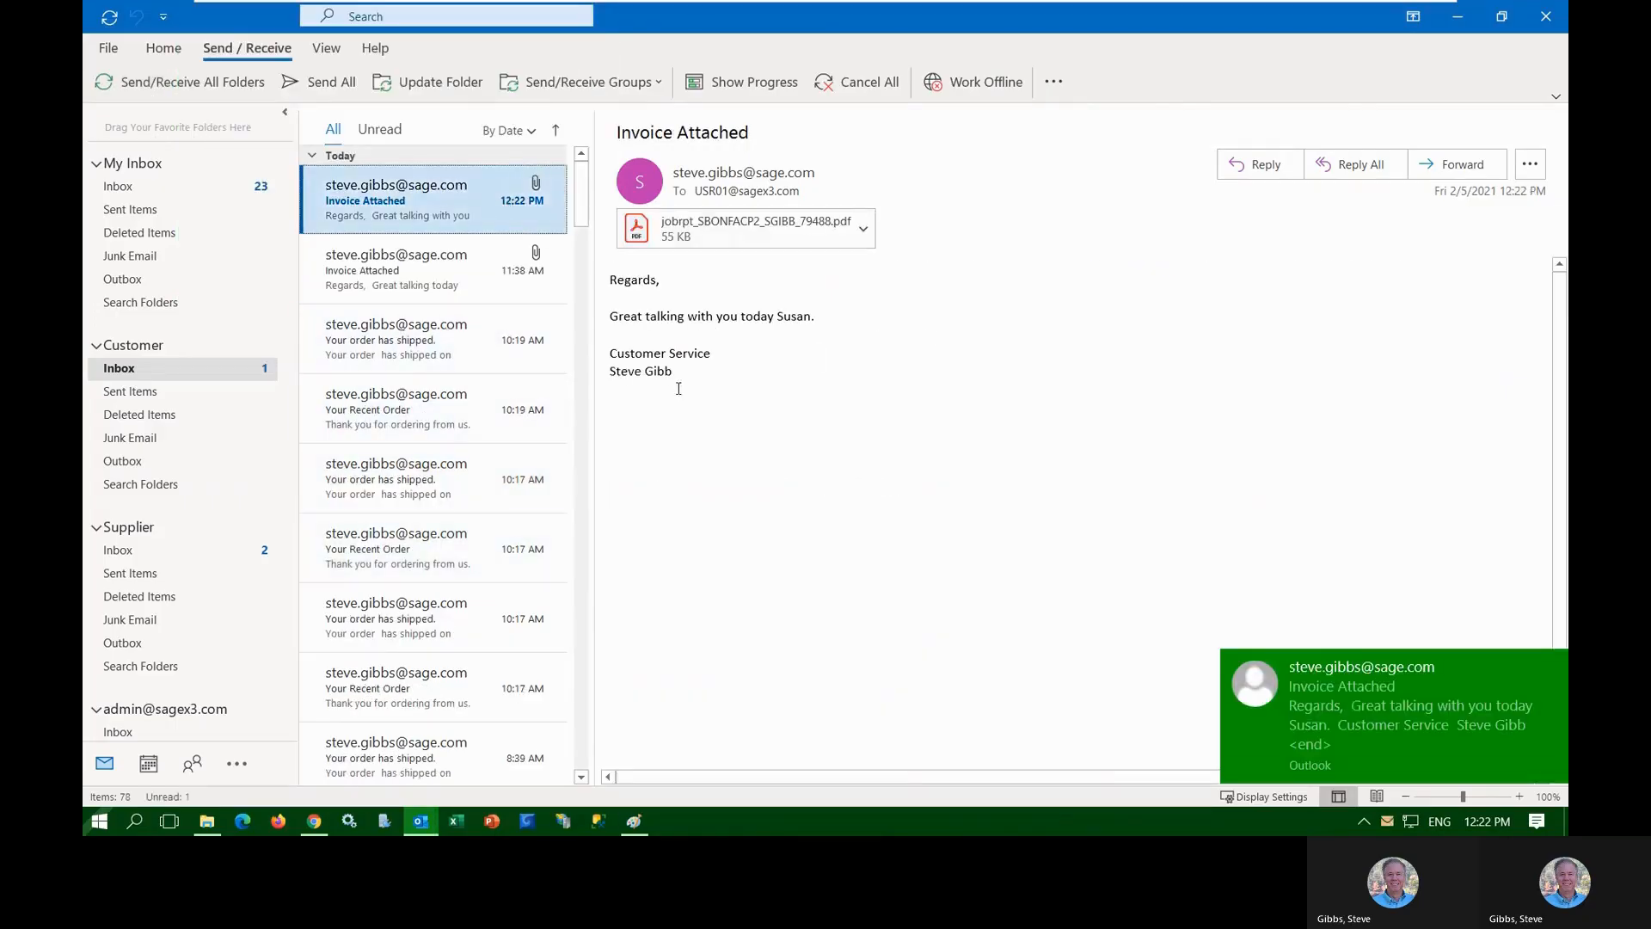
{"action": "left_click_drag", "start_coordinate": [679, 371], "coordinate": [598, 375]}
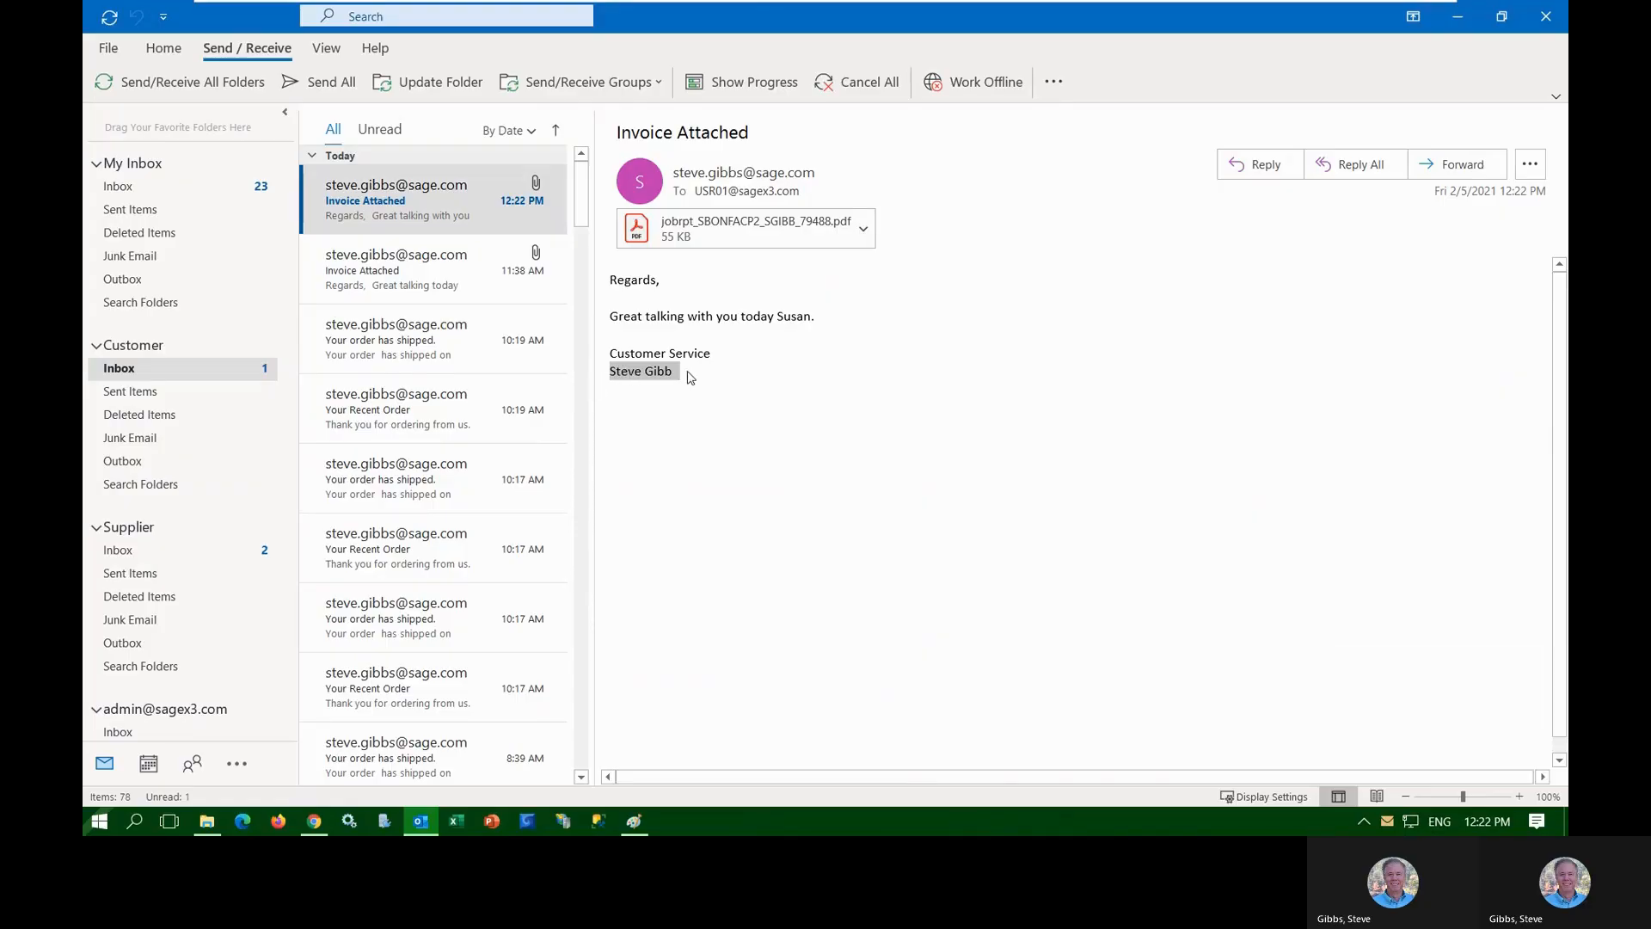
{"action": "left_click", "coordinate": [745, 236]}
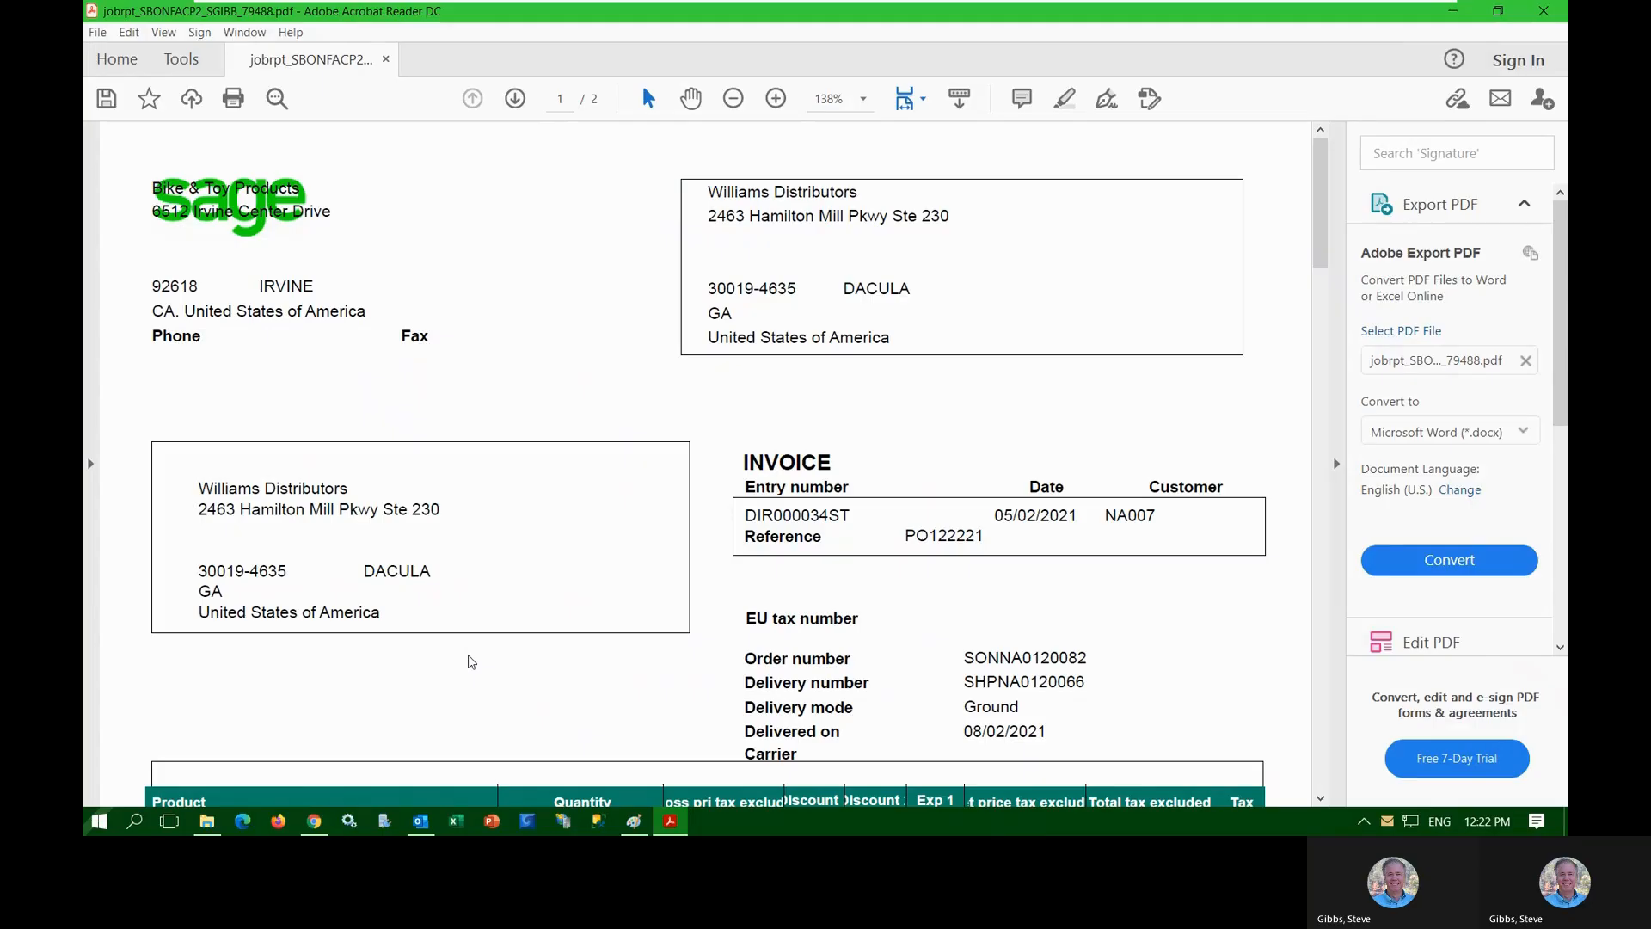
{"action": "left_click", "coordinate": [385, 58]}
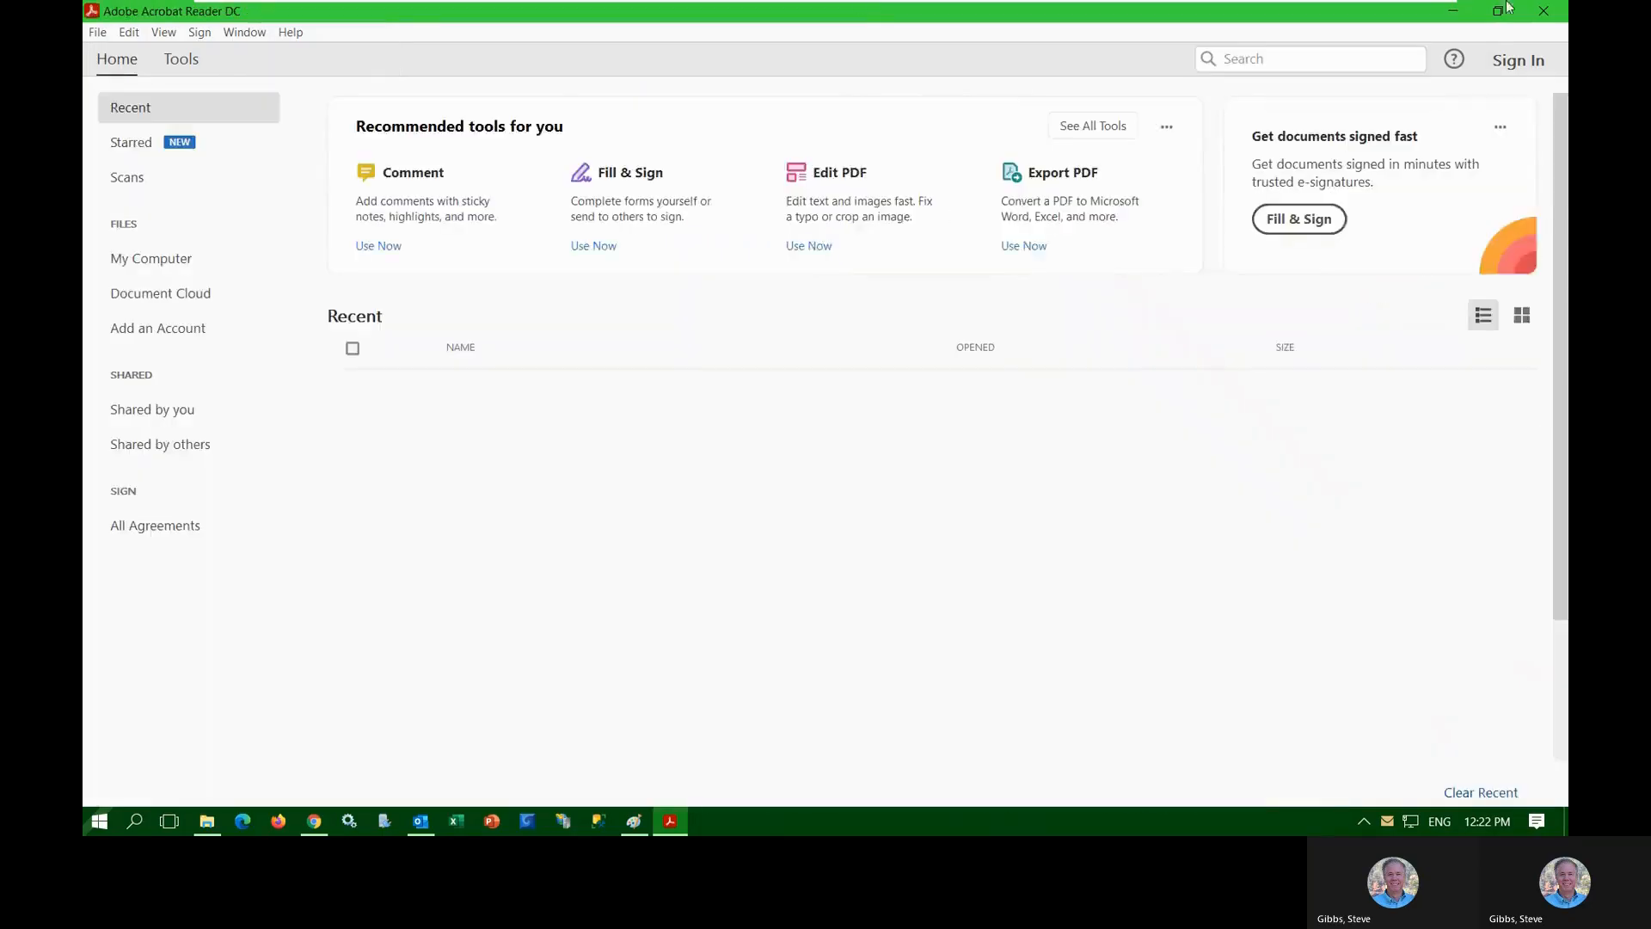
{"action": "left_click", "coordinate": [1544, 10]}
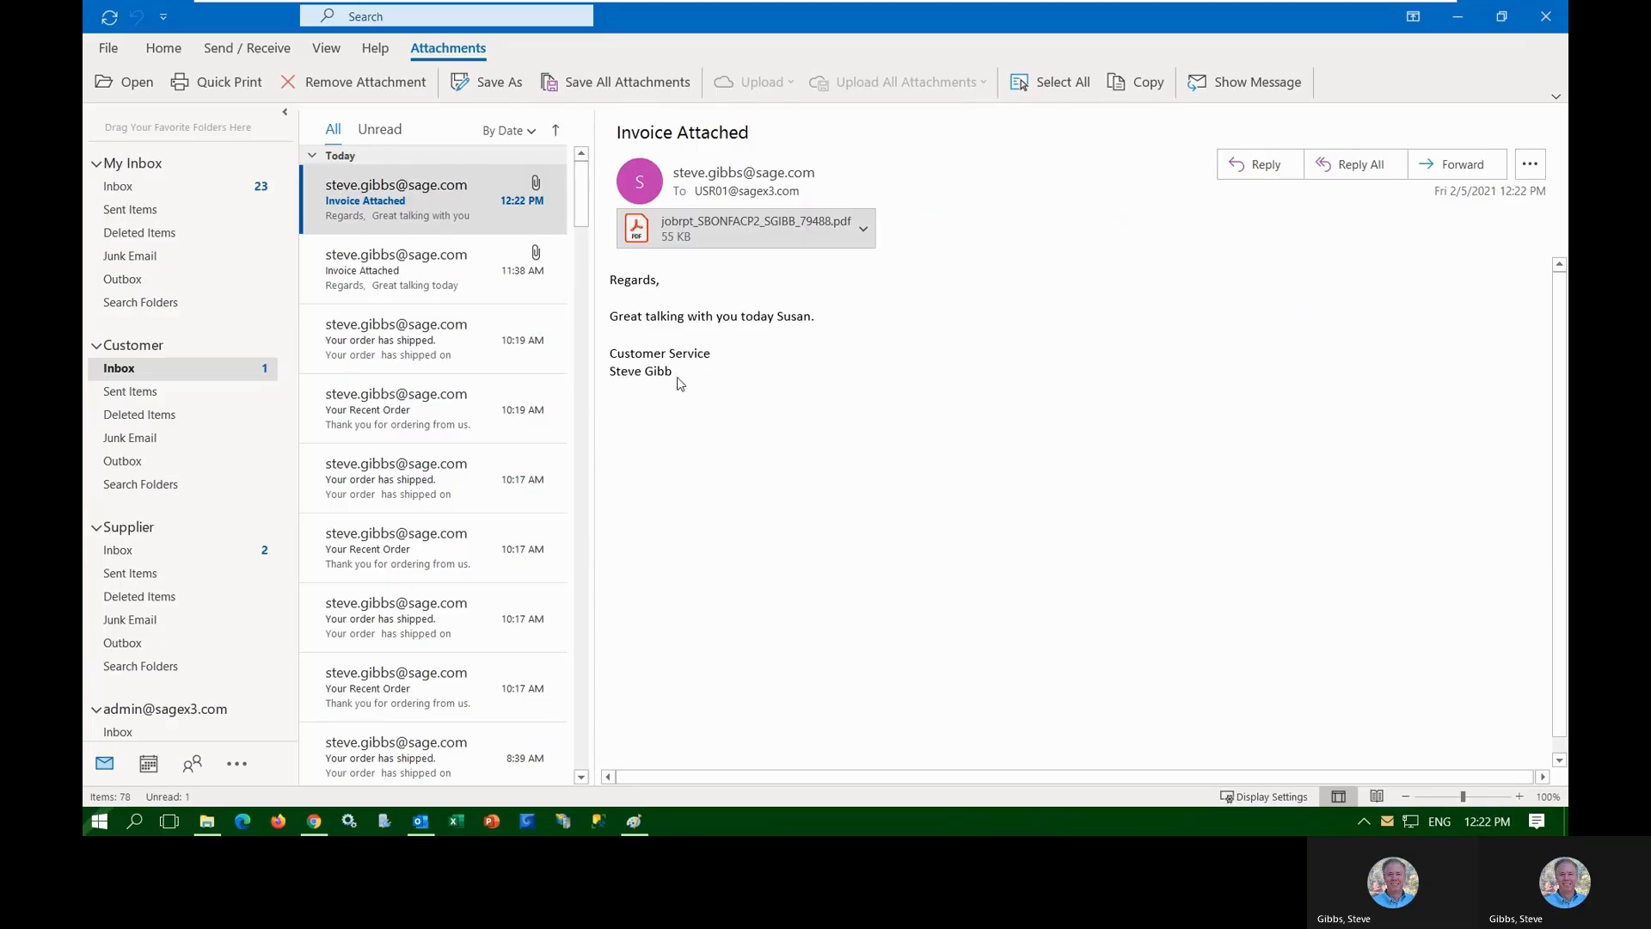
View a Your Recent Order e-mail in the Customer inbox, and switch back to the sales invoice in Sage X3
{"action": "left_click", "coordinate": [415, 550]}
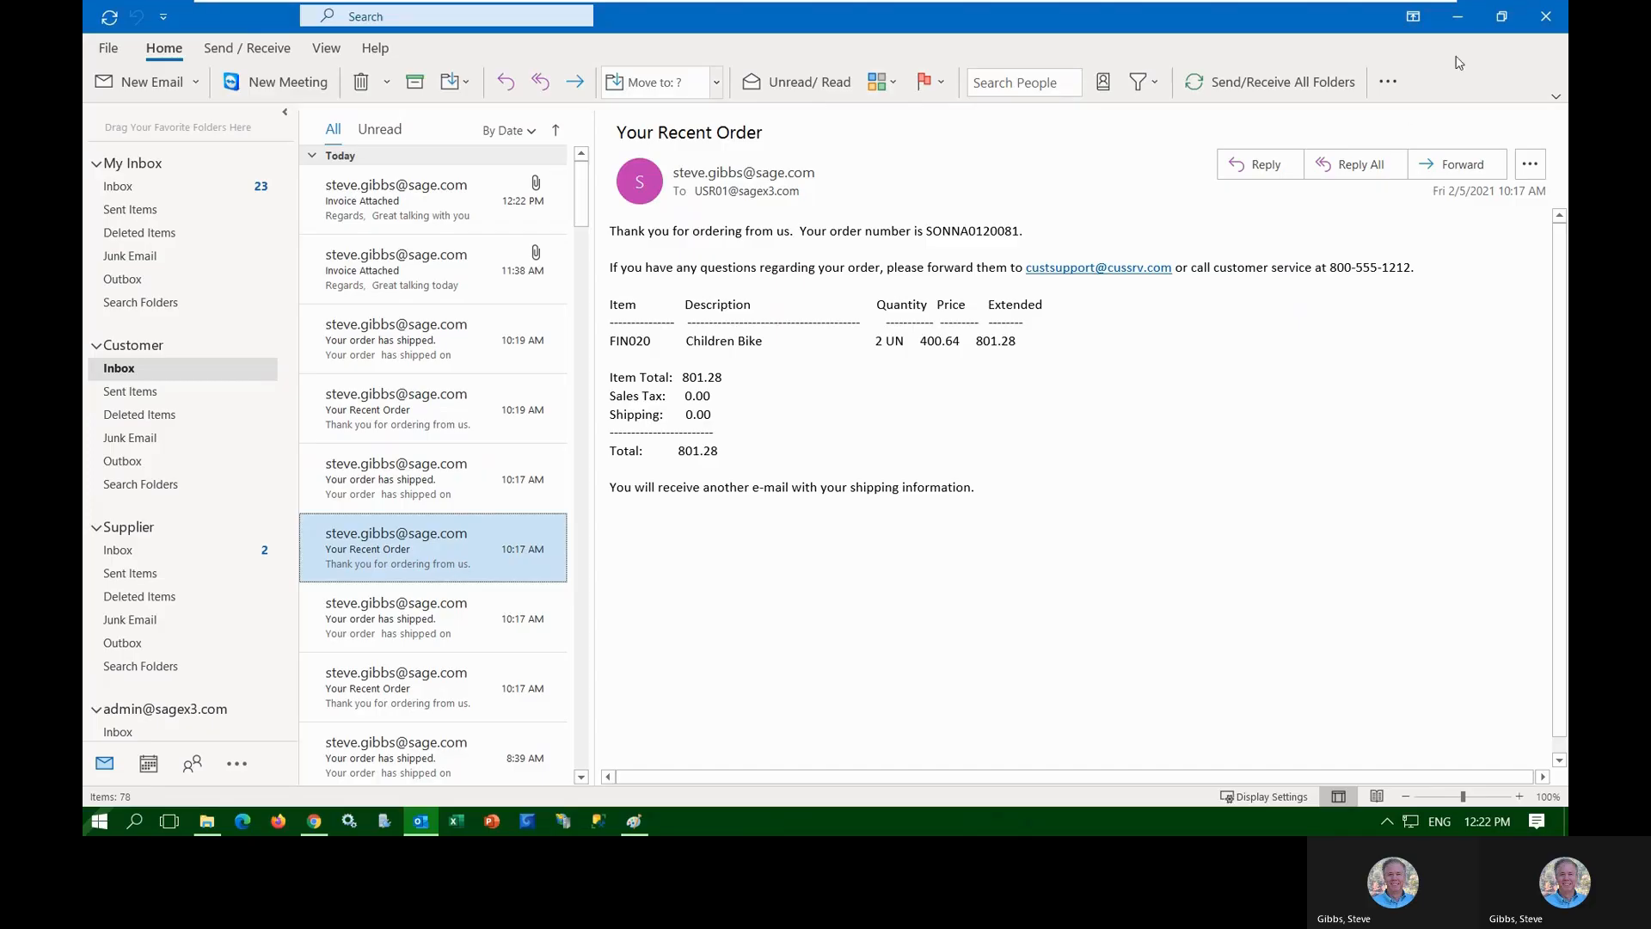
{"action": "left_click", "coordinate": [1467, 29]}
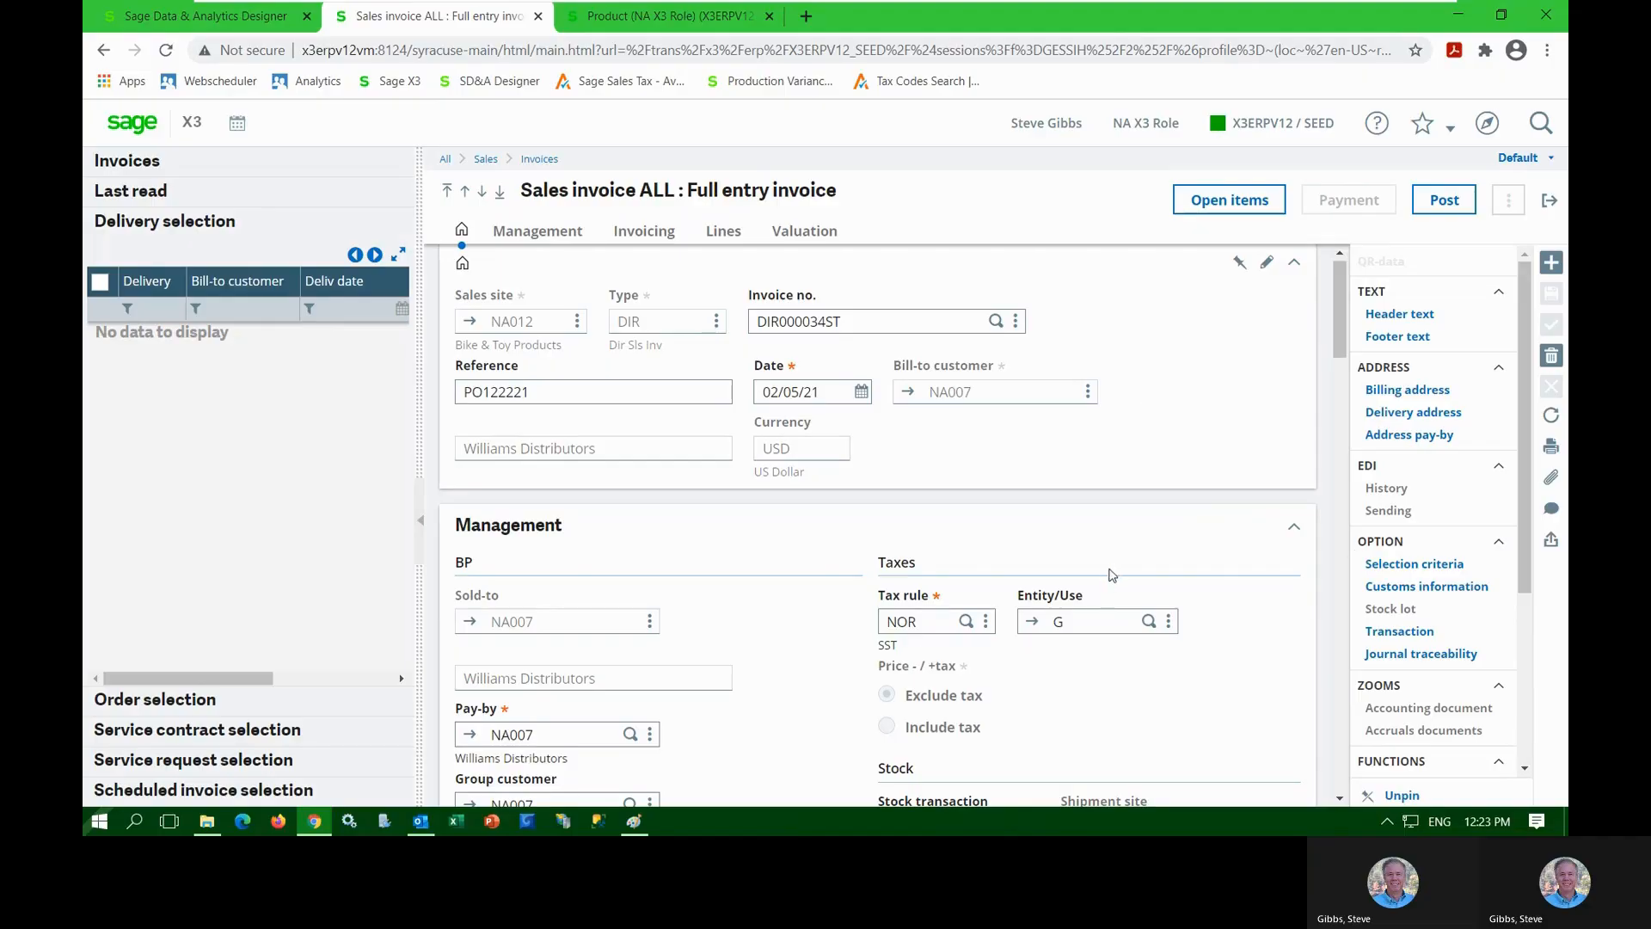
Restrict the Invoices list to the Sage Sales Tax selection and open the Sage Sales Tax customer's invoice
{"action": "scroll", "coordinate": [1391, 726], "scroll_direction": "down", "scroll_amount": 3}
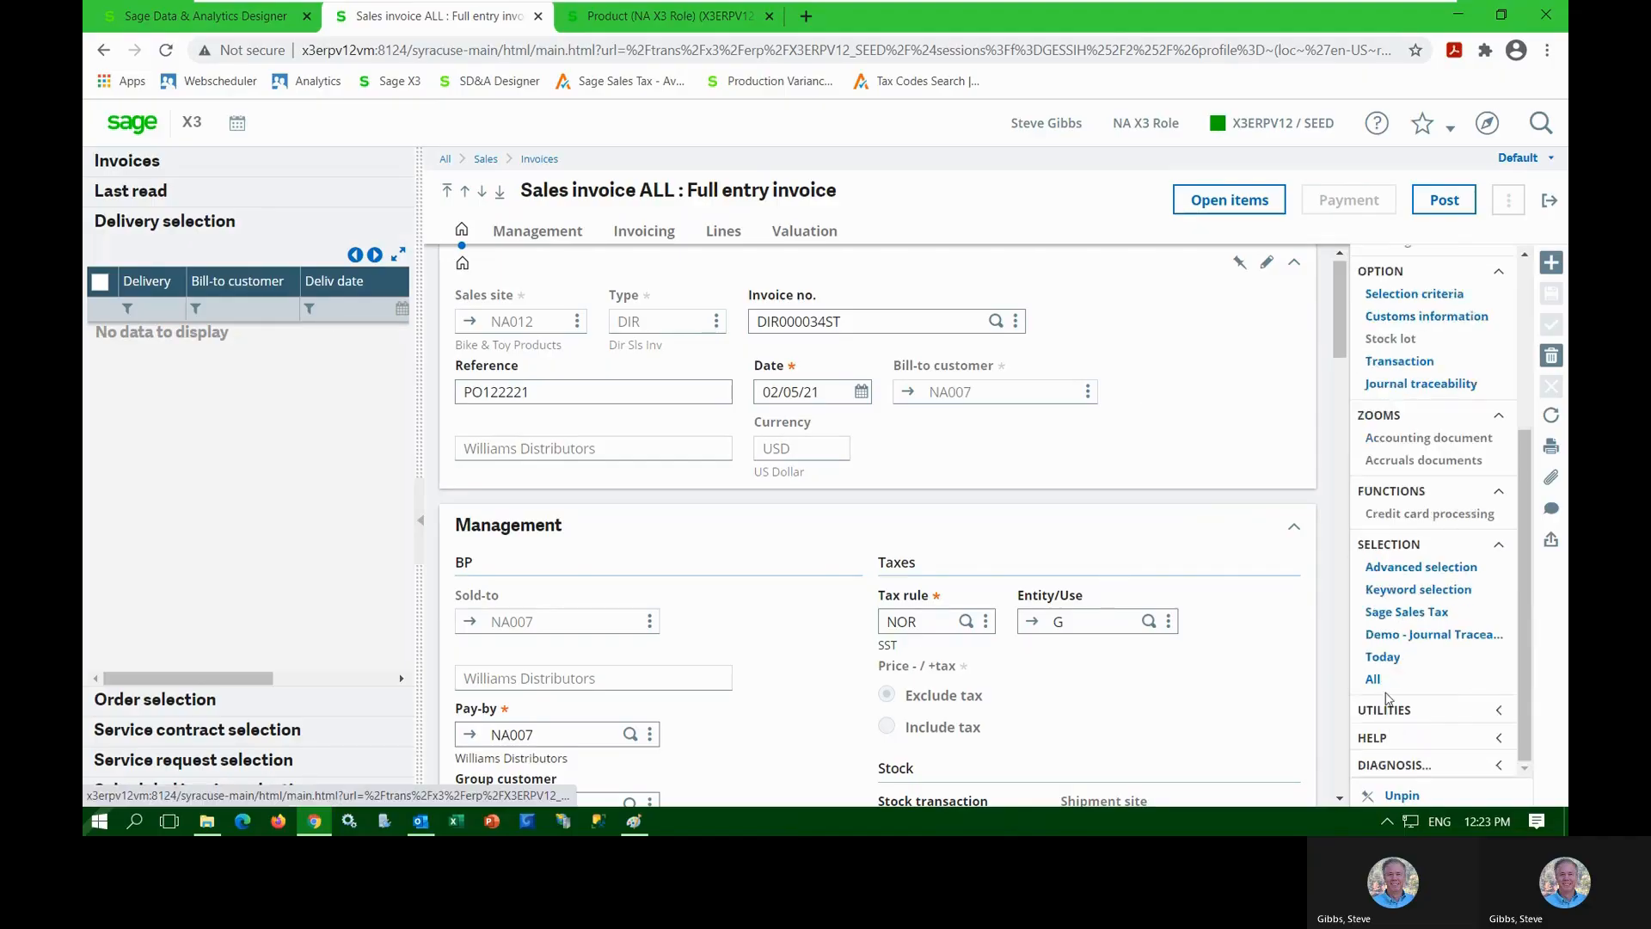
{"action": "left_click", "coordinate": [1382, 688]}
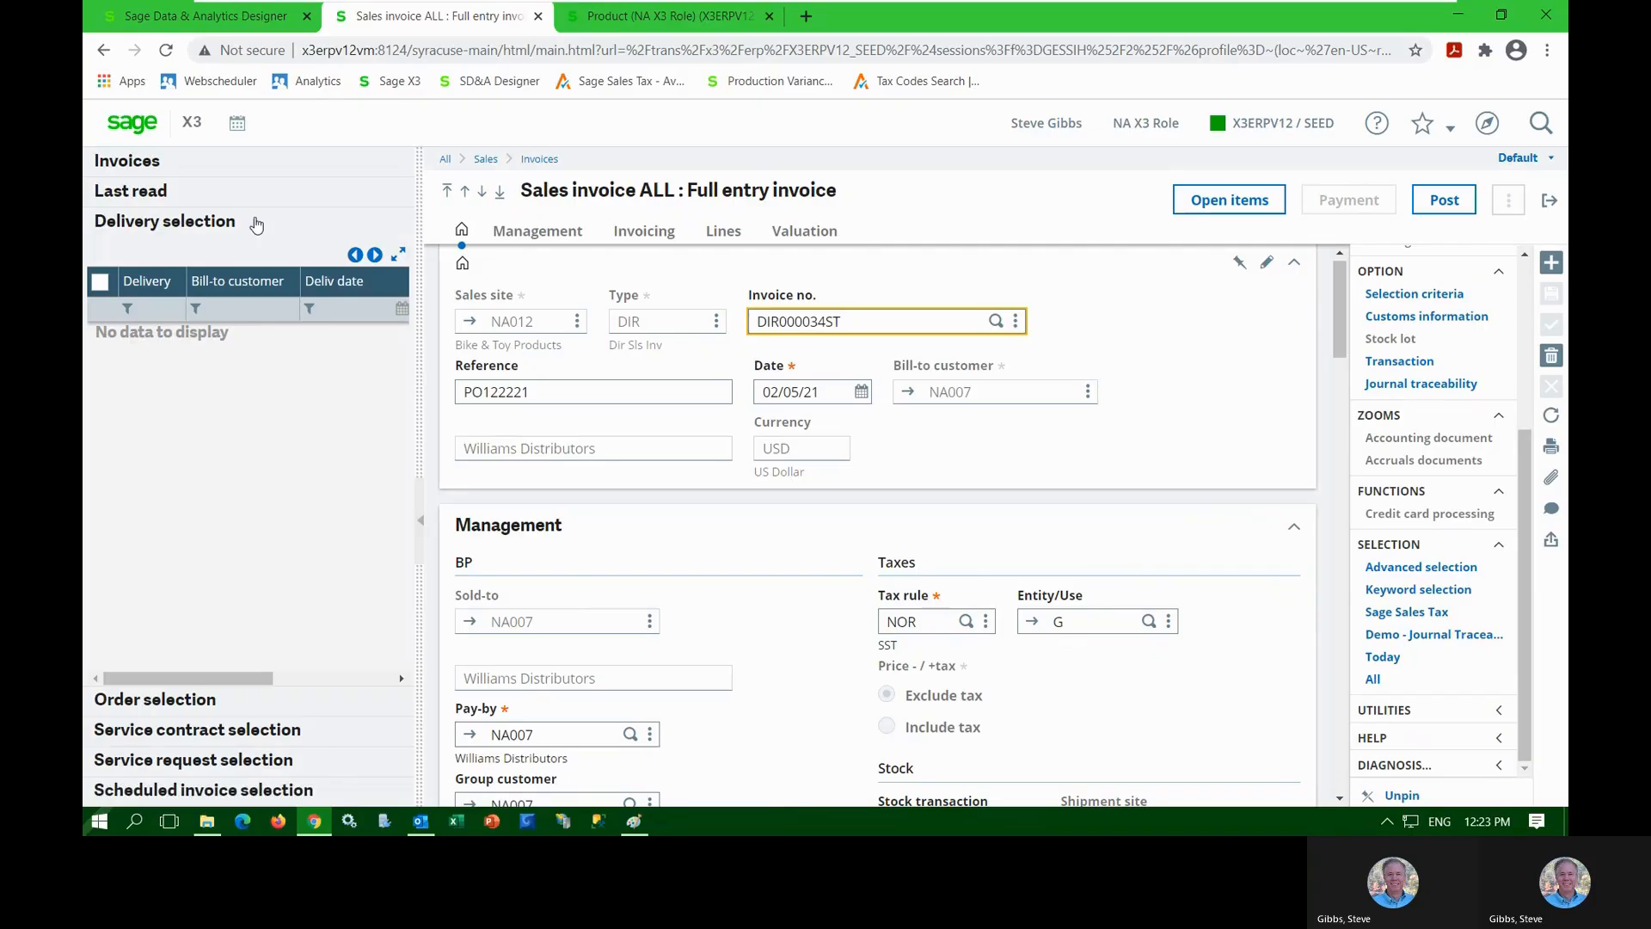
{"action": "left_click", "coordinate": [136, 161]}
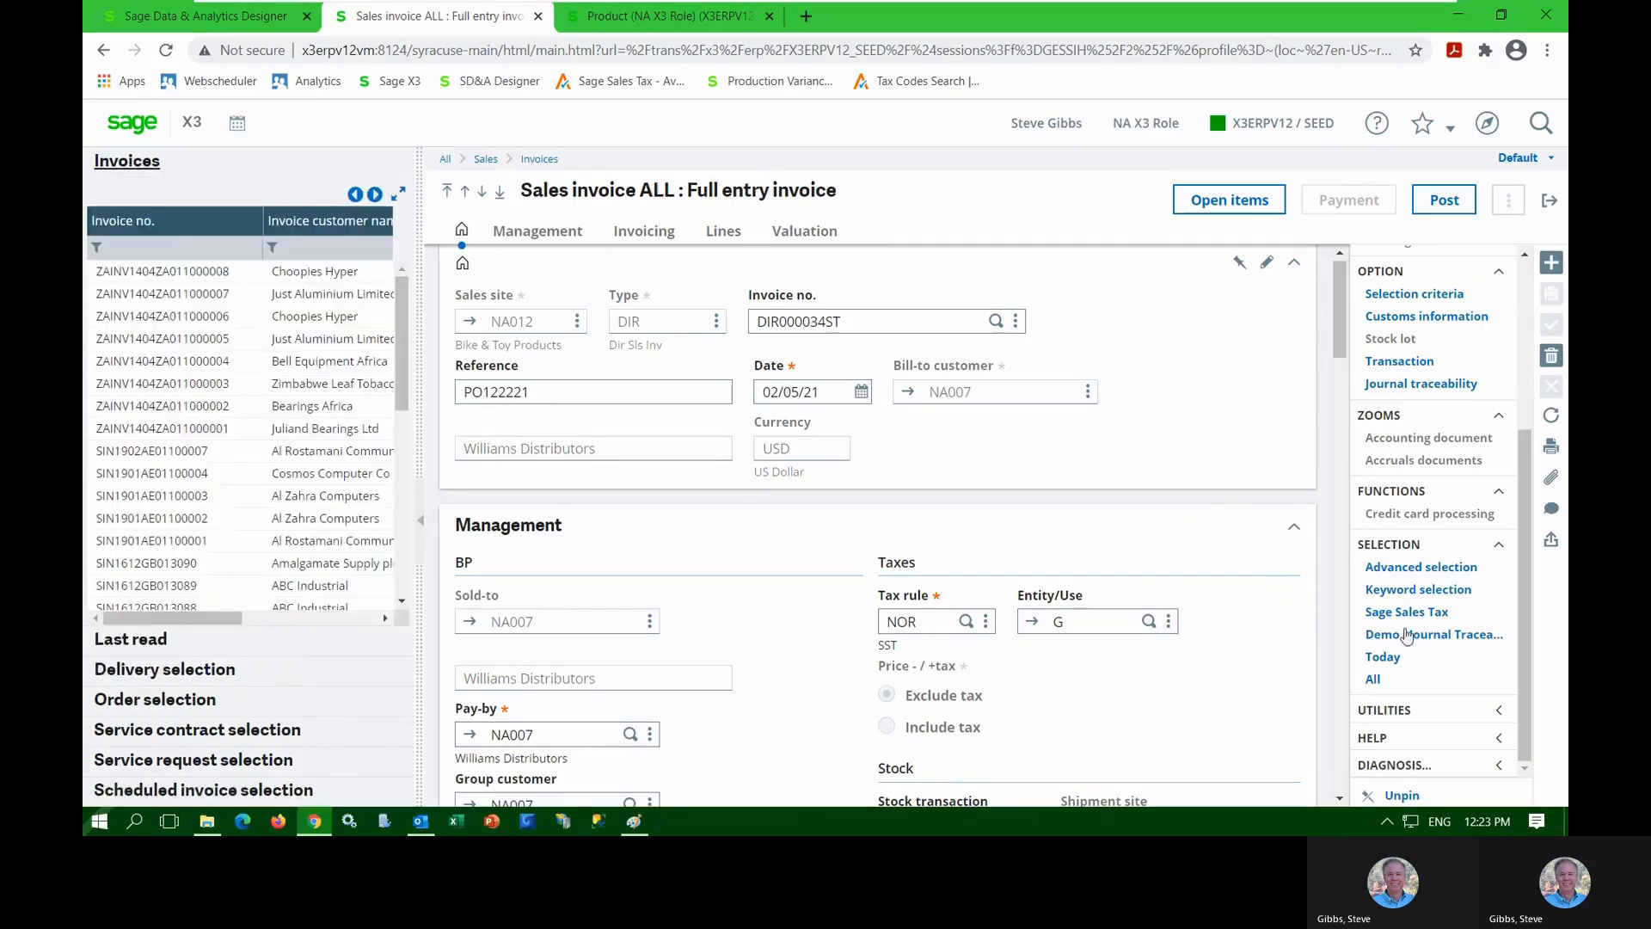
{"action": "left_click", "coordinate": [1401, 612]}
{"action": "left_click", "coordinate": [292, 272]}
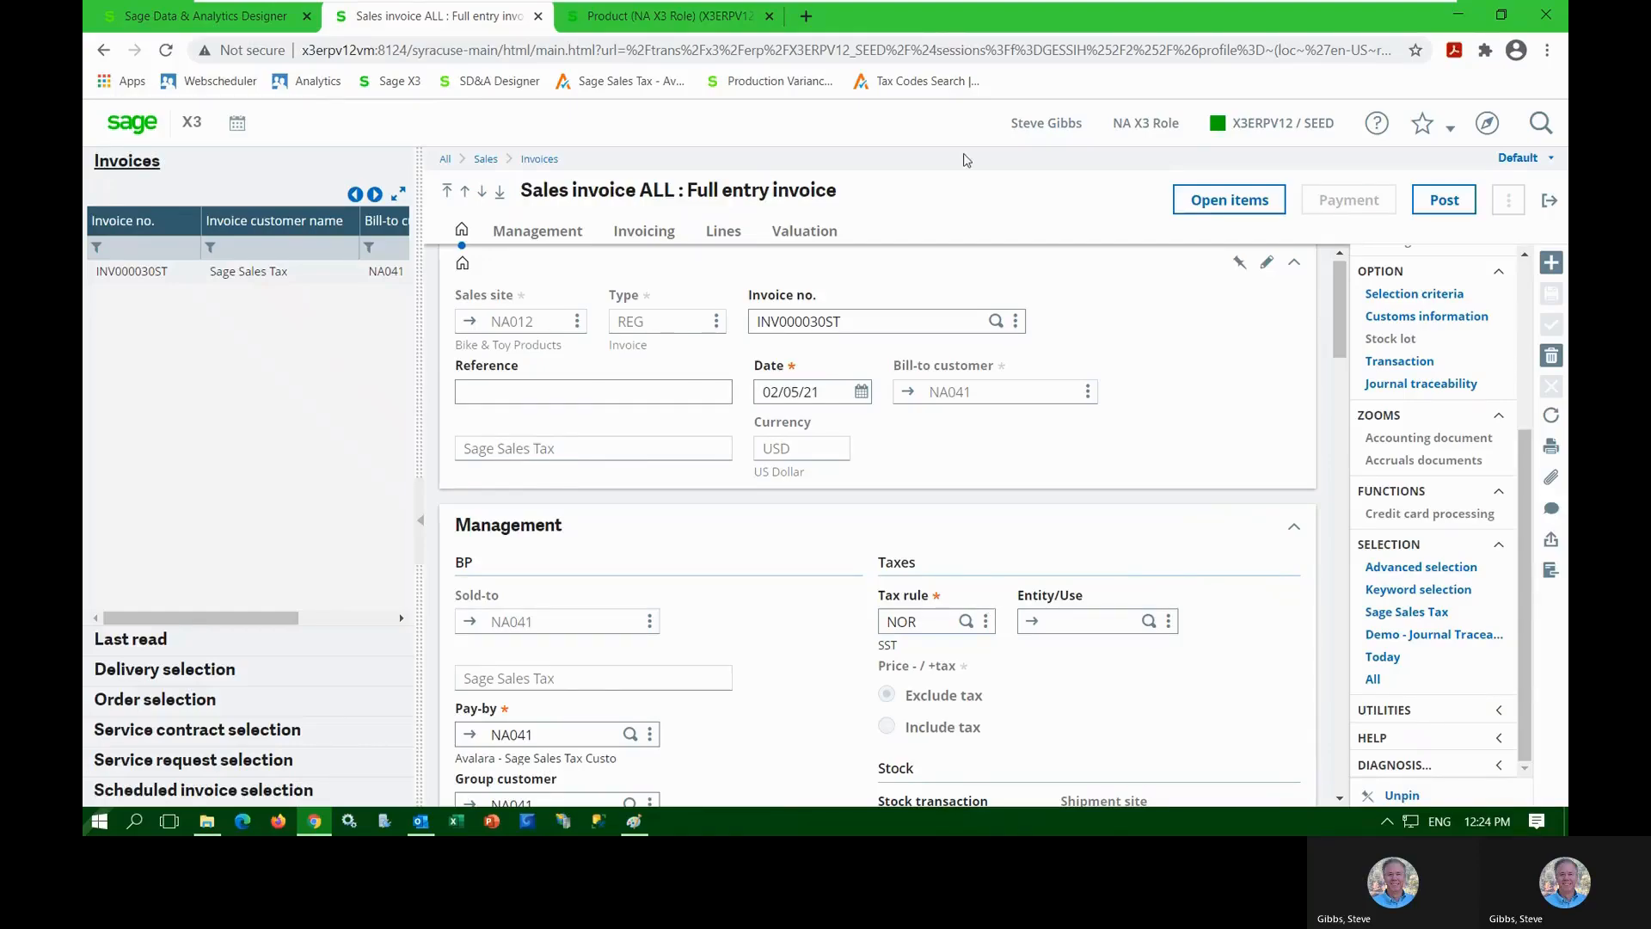
Open the Sage sales tax detail from the invoice's Including tax total, review the tax lines by jurisdiction, and close it
{"action": "scroll", "coordinate": [1023, 413], "scroll_direction": "down", "scroll_amount": 3}
{"action": "scroll", "coordinate": [1023, 413], "scroll_direction": "down", "scroll_amount": 15}
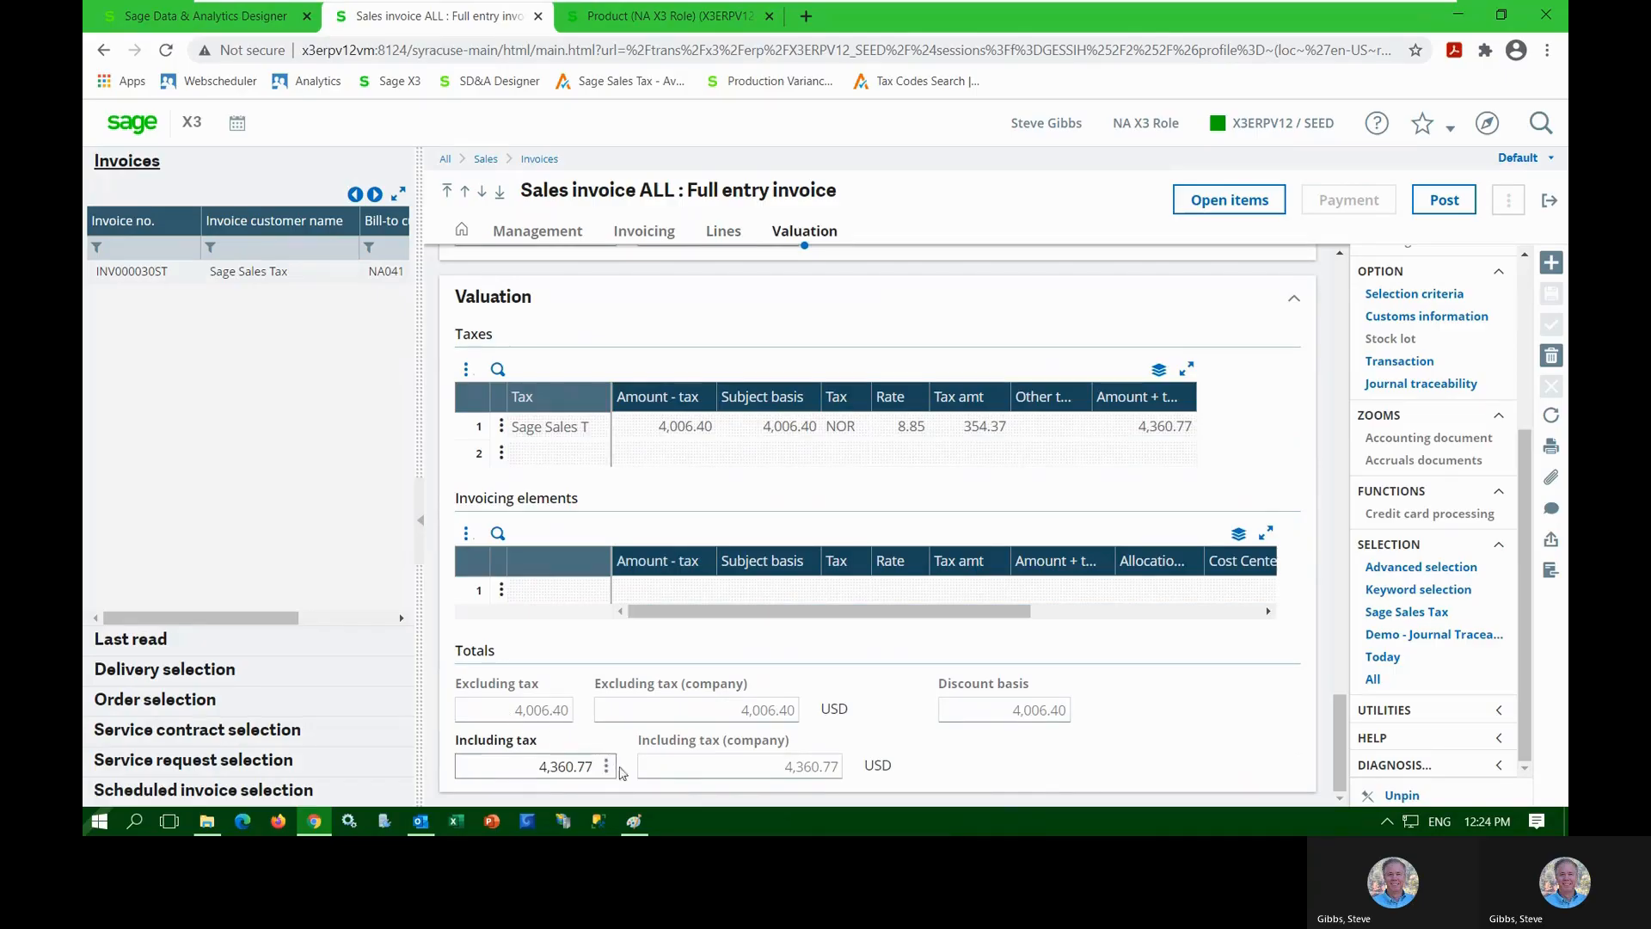
{"action": "left_click", "coordinate": [607, 767]}
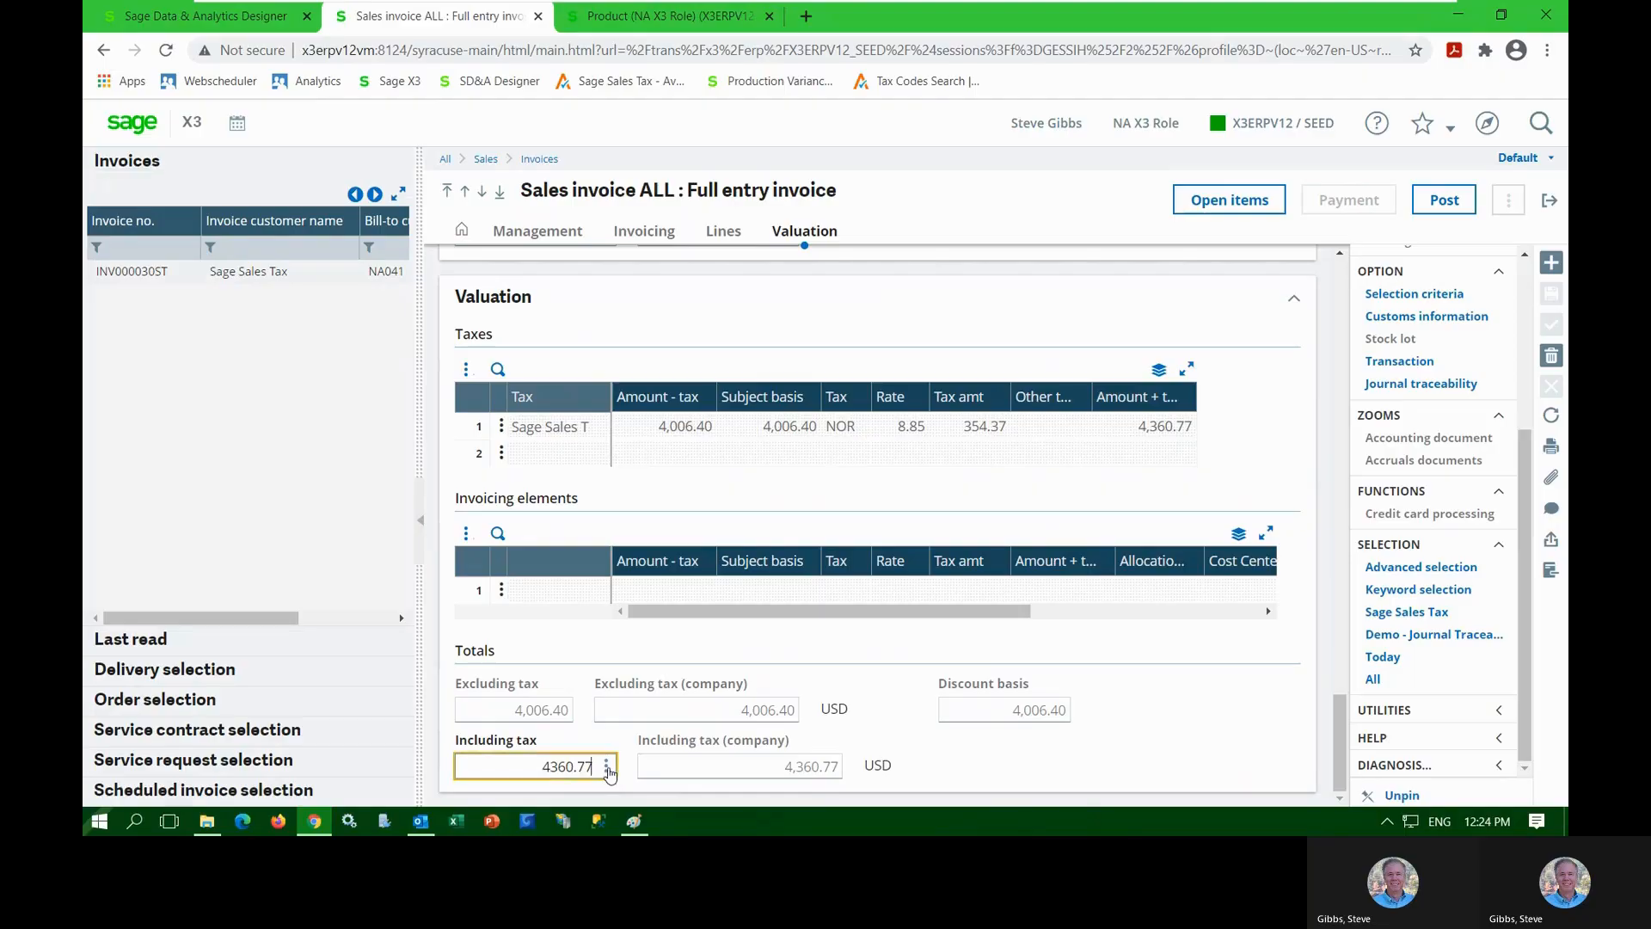
{"action": "left_click", "coordinate": [588, 747]}
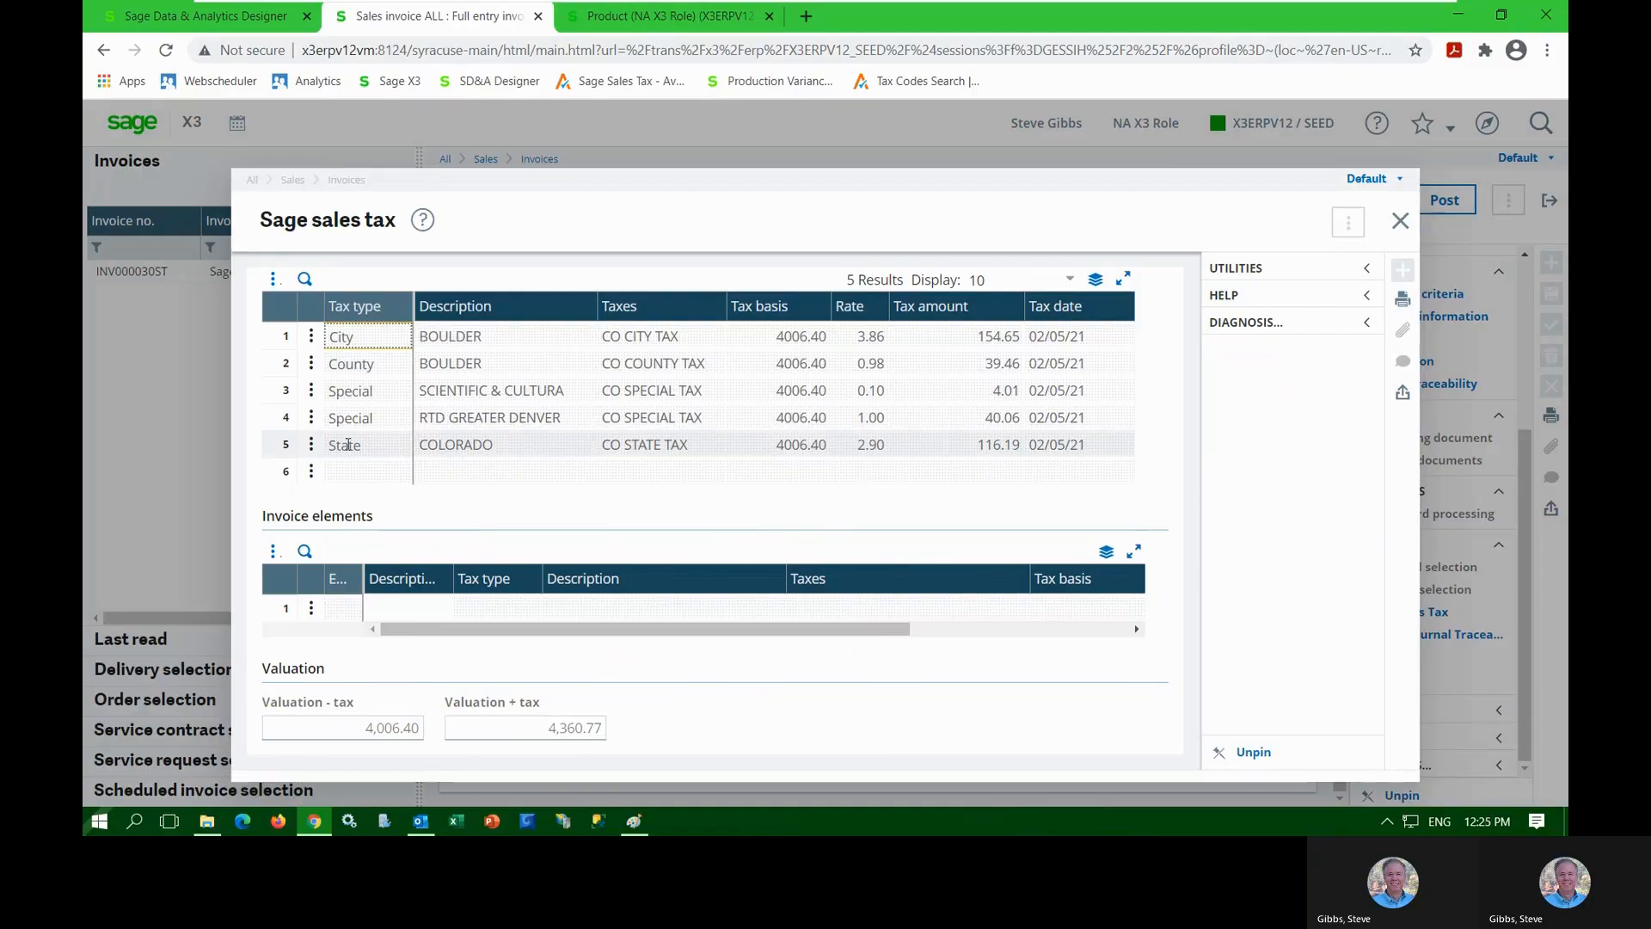
{"action": "left_click", "coordinate": [1400, 223]}
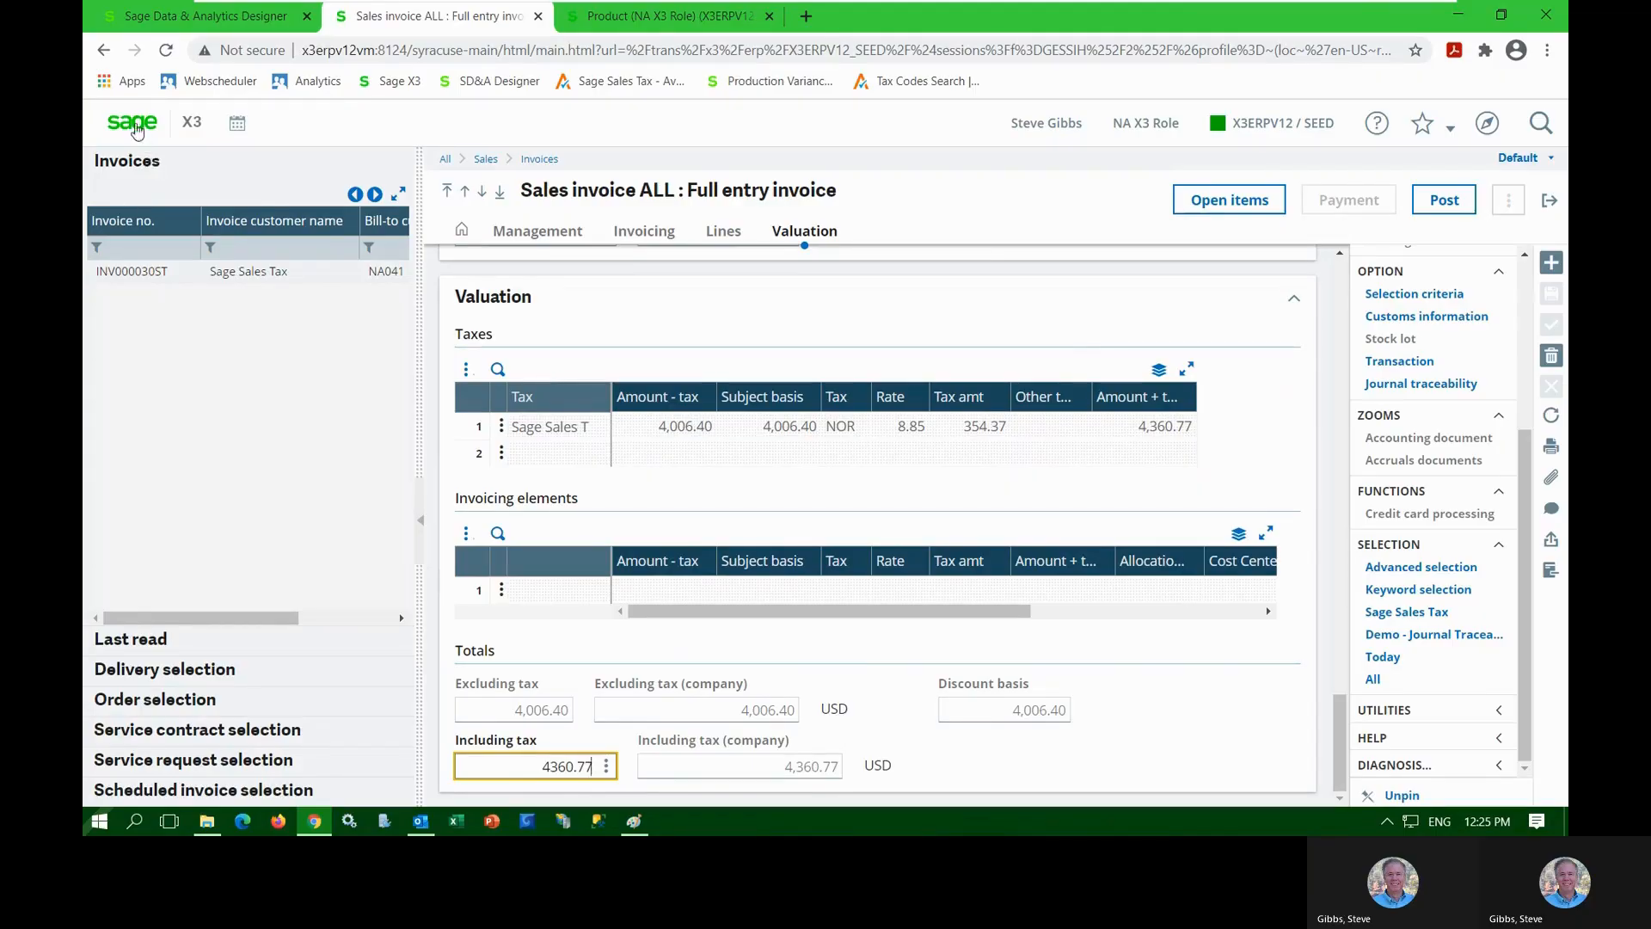
Open Sales Orders with the ALL Full entry transaction, apply the Credit Card selection, and open credit card processing for the Aldermans order
{"action": "left_click", "coordinate": [140, 128]}
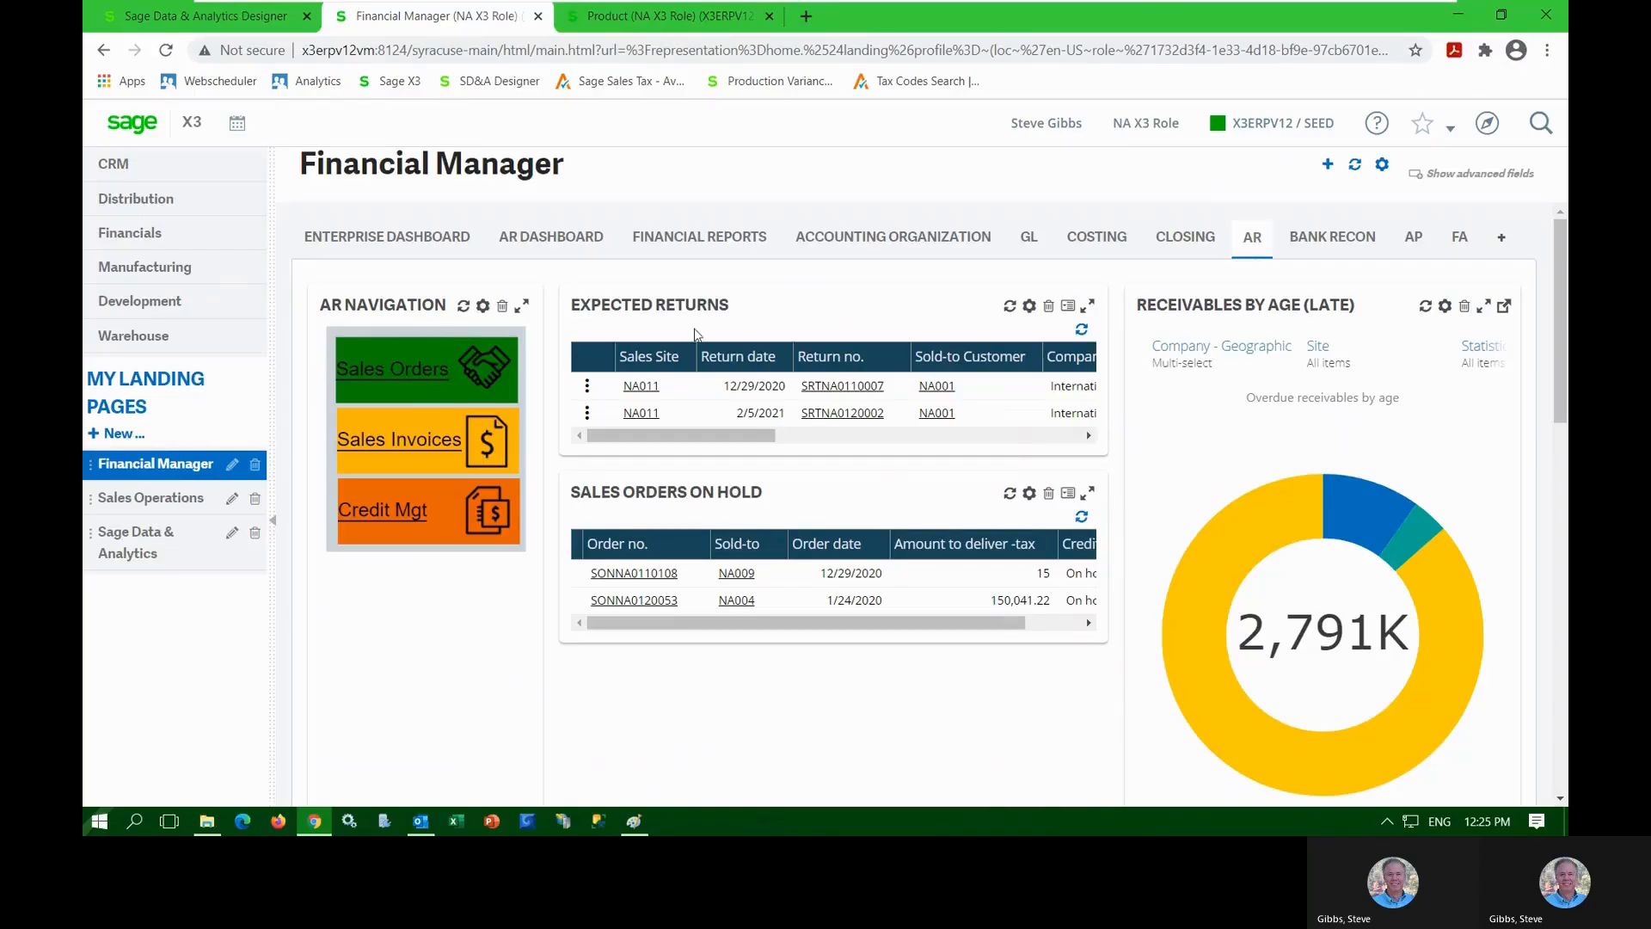
{"action": "left_click", "coordinate": [426, 374]}
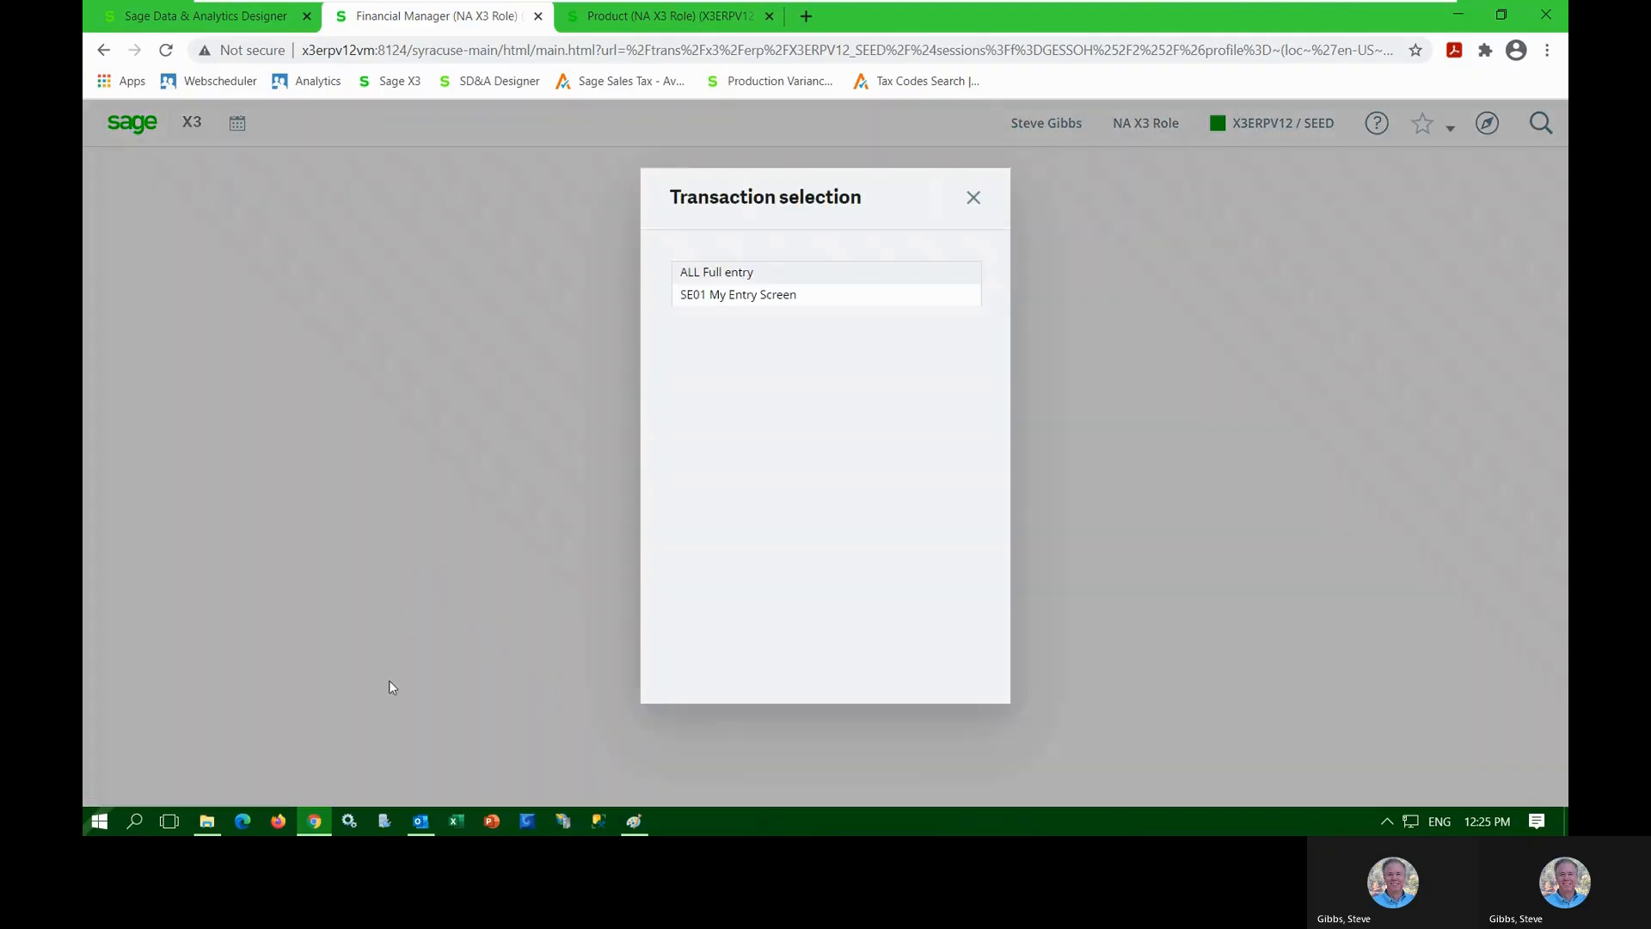
{"action": "left_click", "coordinate": [745, 273]}
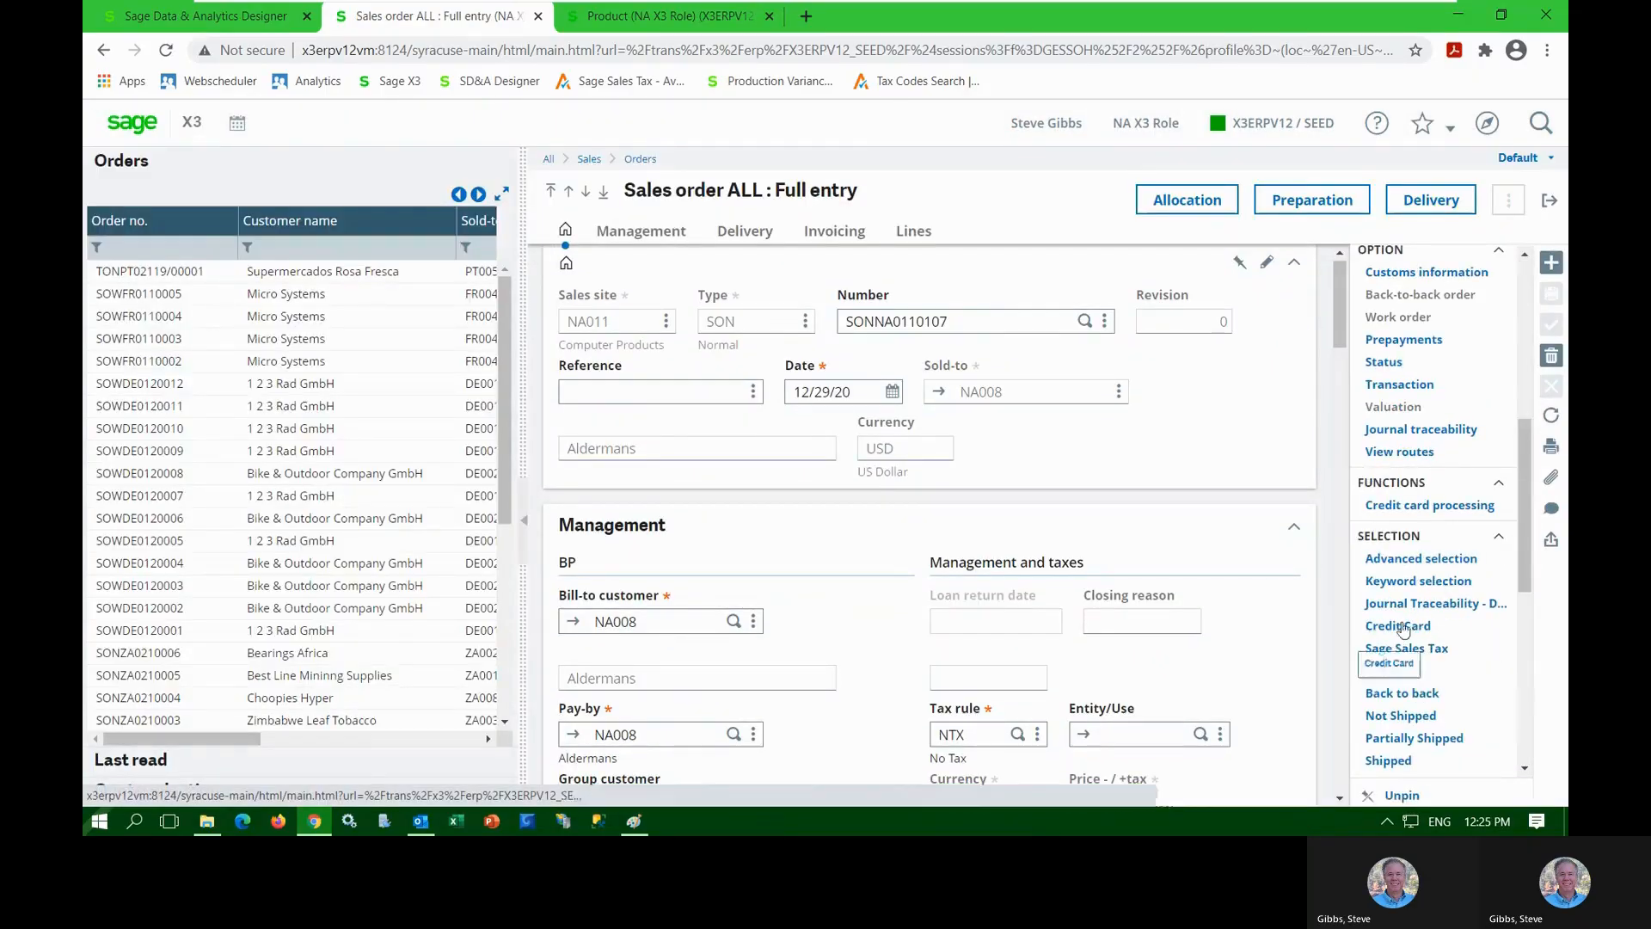
{"action": "left_click", "coordinate": [1403, 627]}
{"action": "left_click", "coordinate": [454, 338]}
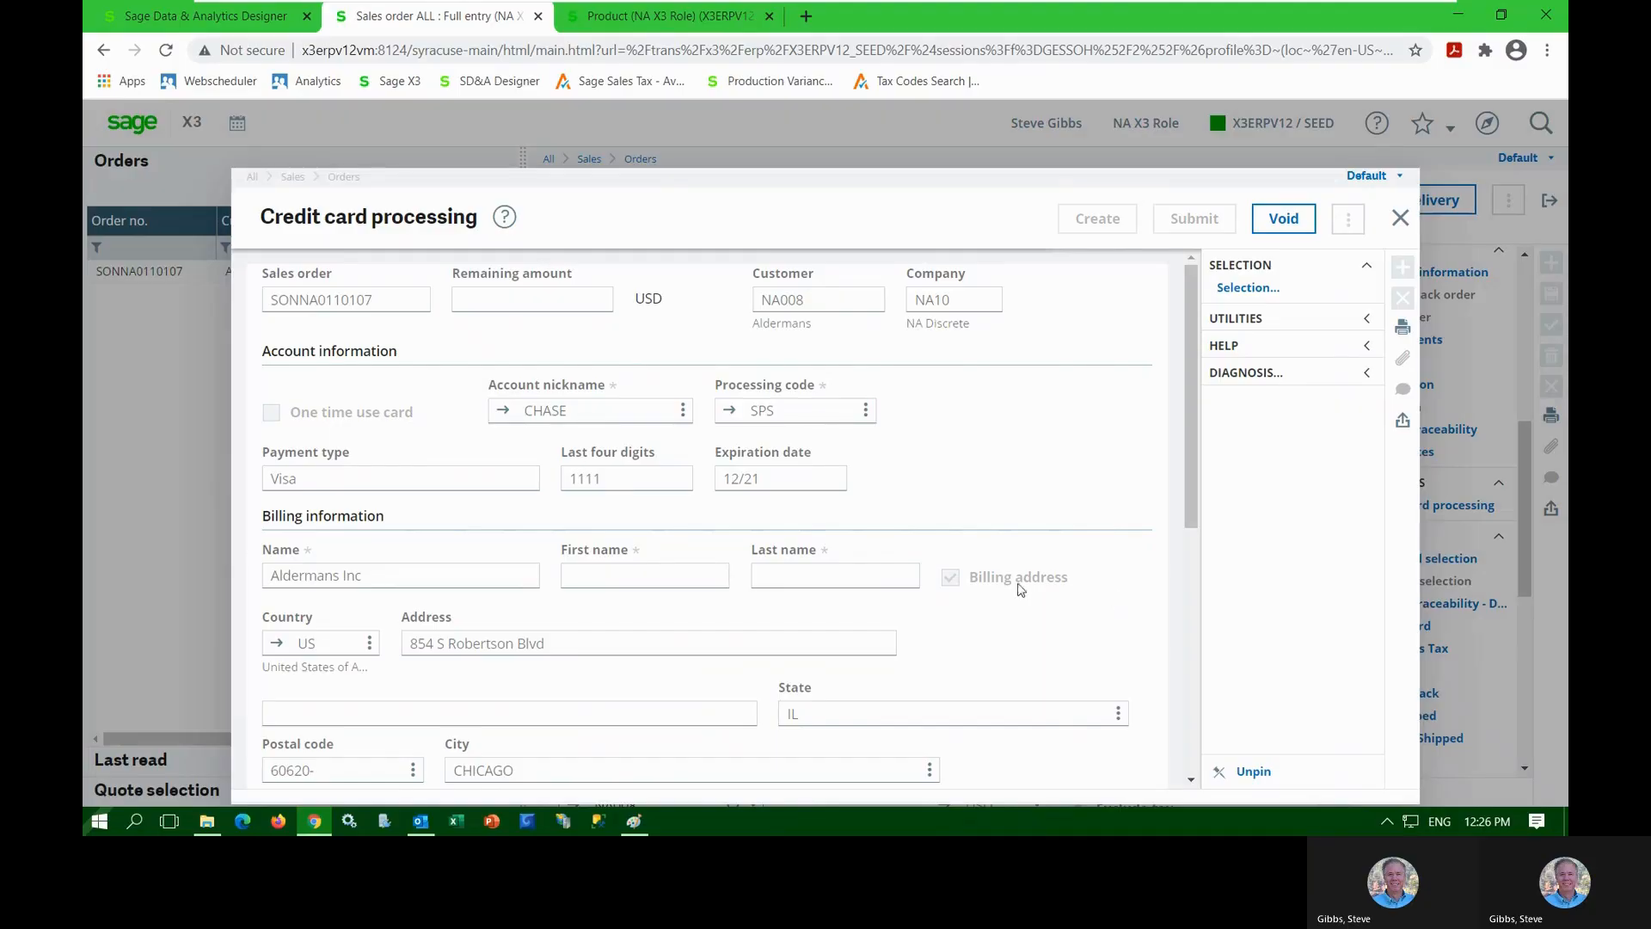
Review the order's card authorization, payment and history sections, and close Credit card processing
{"action": "scroll", "coordinate": [971, 615], "scroll_direction": "down", "scroll_amount": 5}
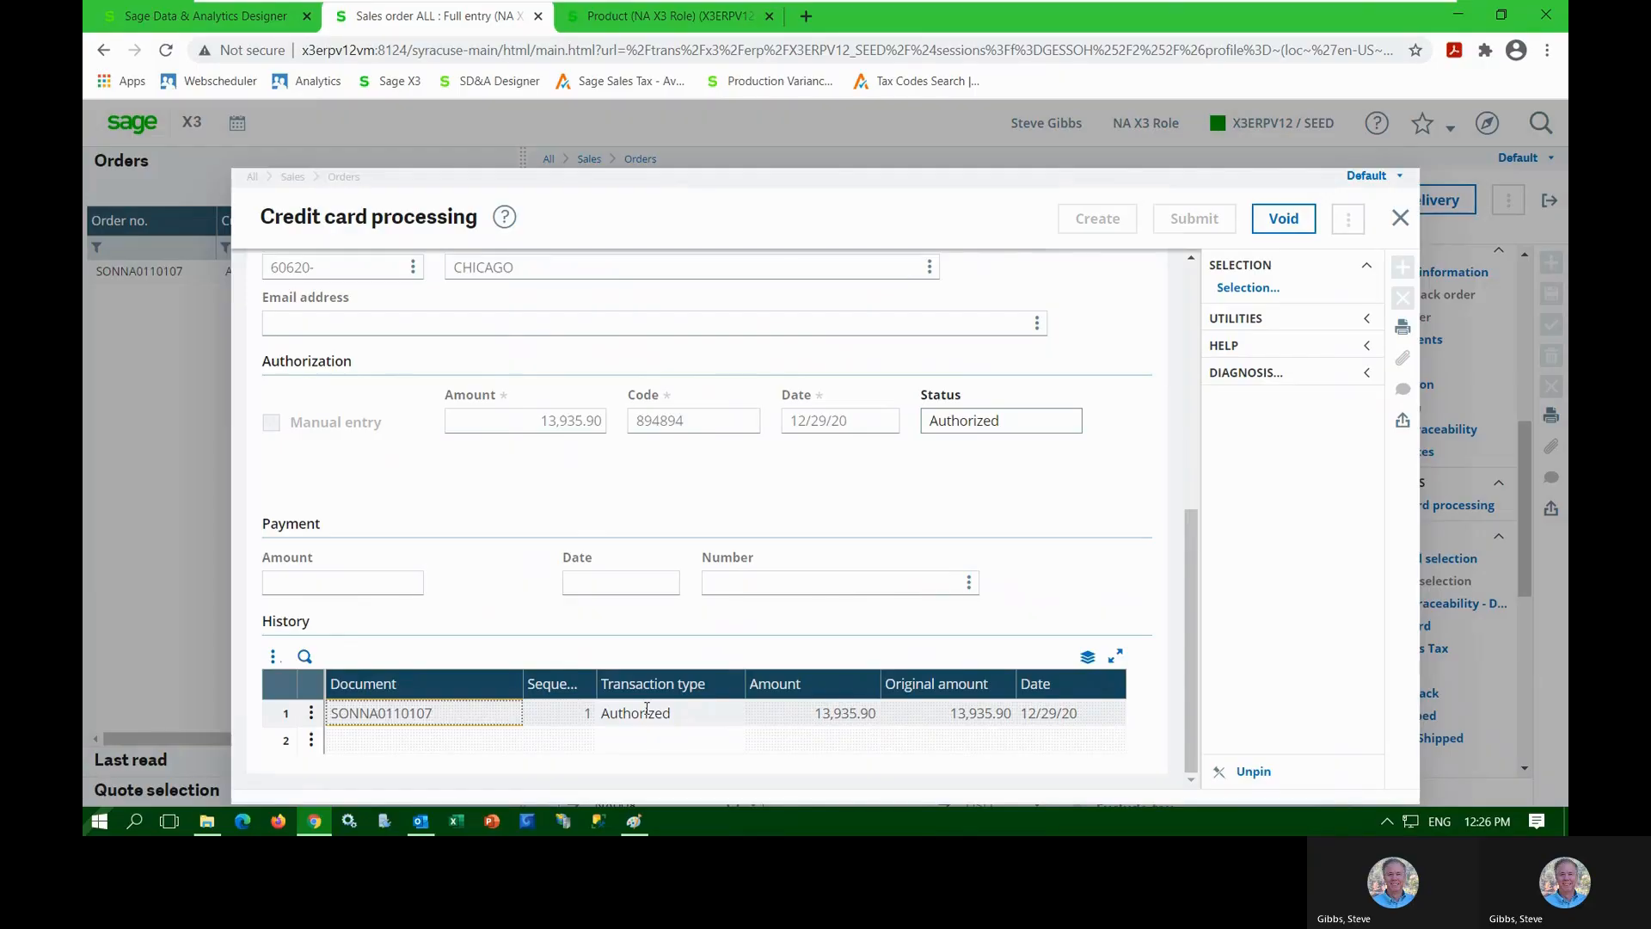
{"action": "left_click", "coordinate": [1023, 471]}
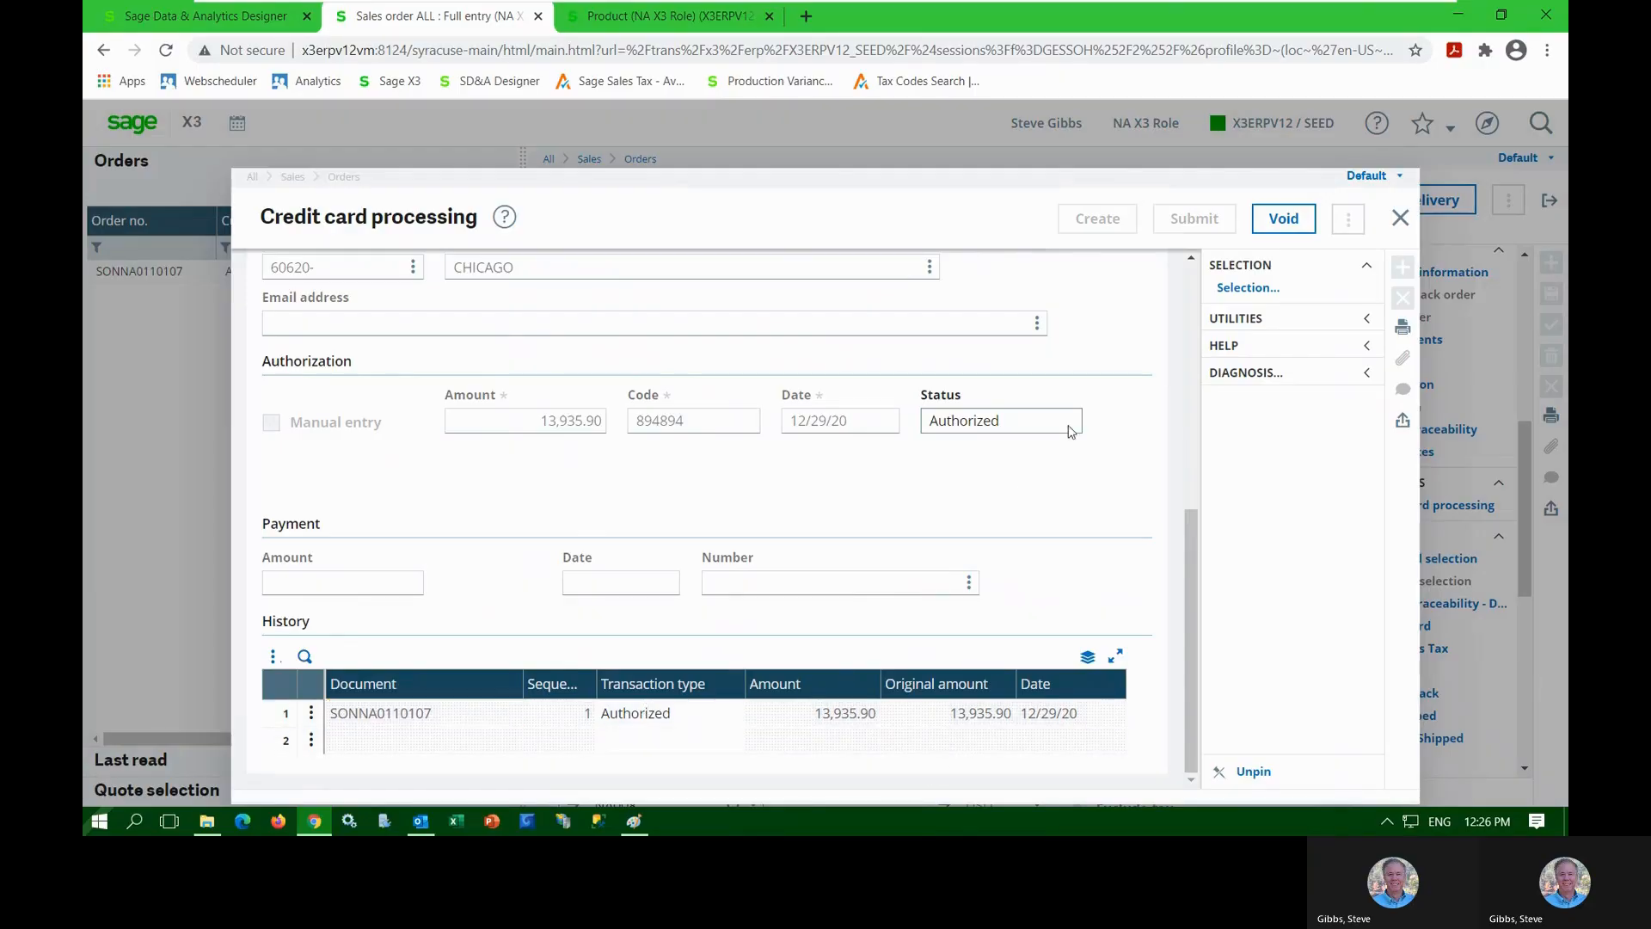
{"action": "left_click", "coordinate": [1400, 218]}
Open Reminder Setup from the Financial Manager's accounts receivable flow and view the British English by-invoice reminder texts for Level 1 and Level 5
{"action": "left_click", "coordinate": [149, 142]}
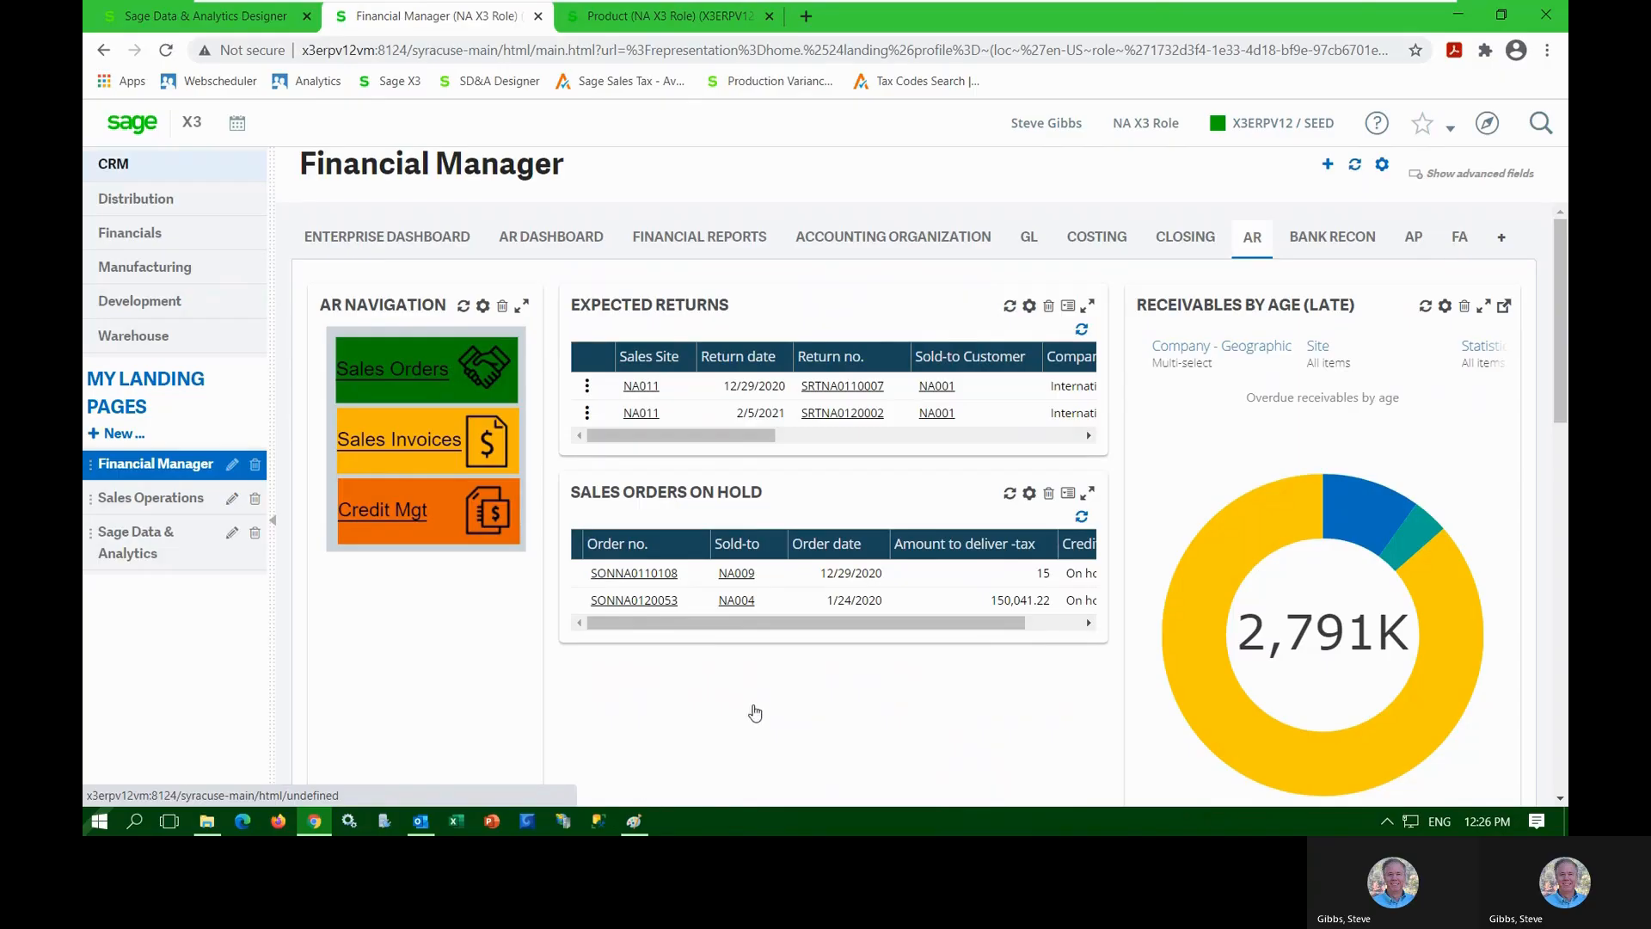
{"action": "scroll", "coordinate": [775, 694], "scroll_direction": "down", "scroll_amount": 1}
{"action": "scroll", "coordinate": [775, 695], "scroll_direction": "down", "scroll_amount": 8}
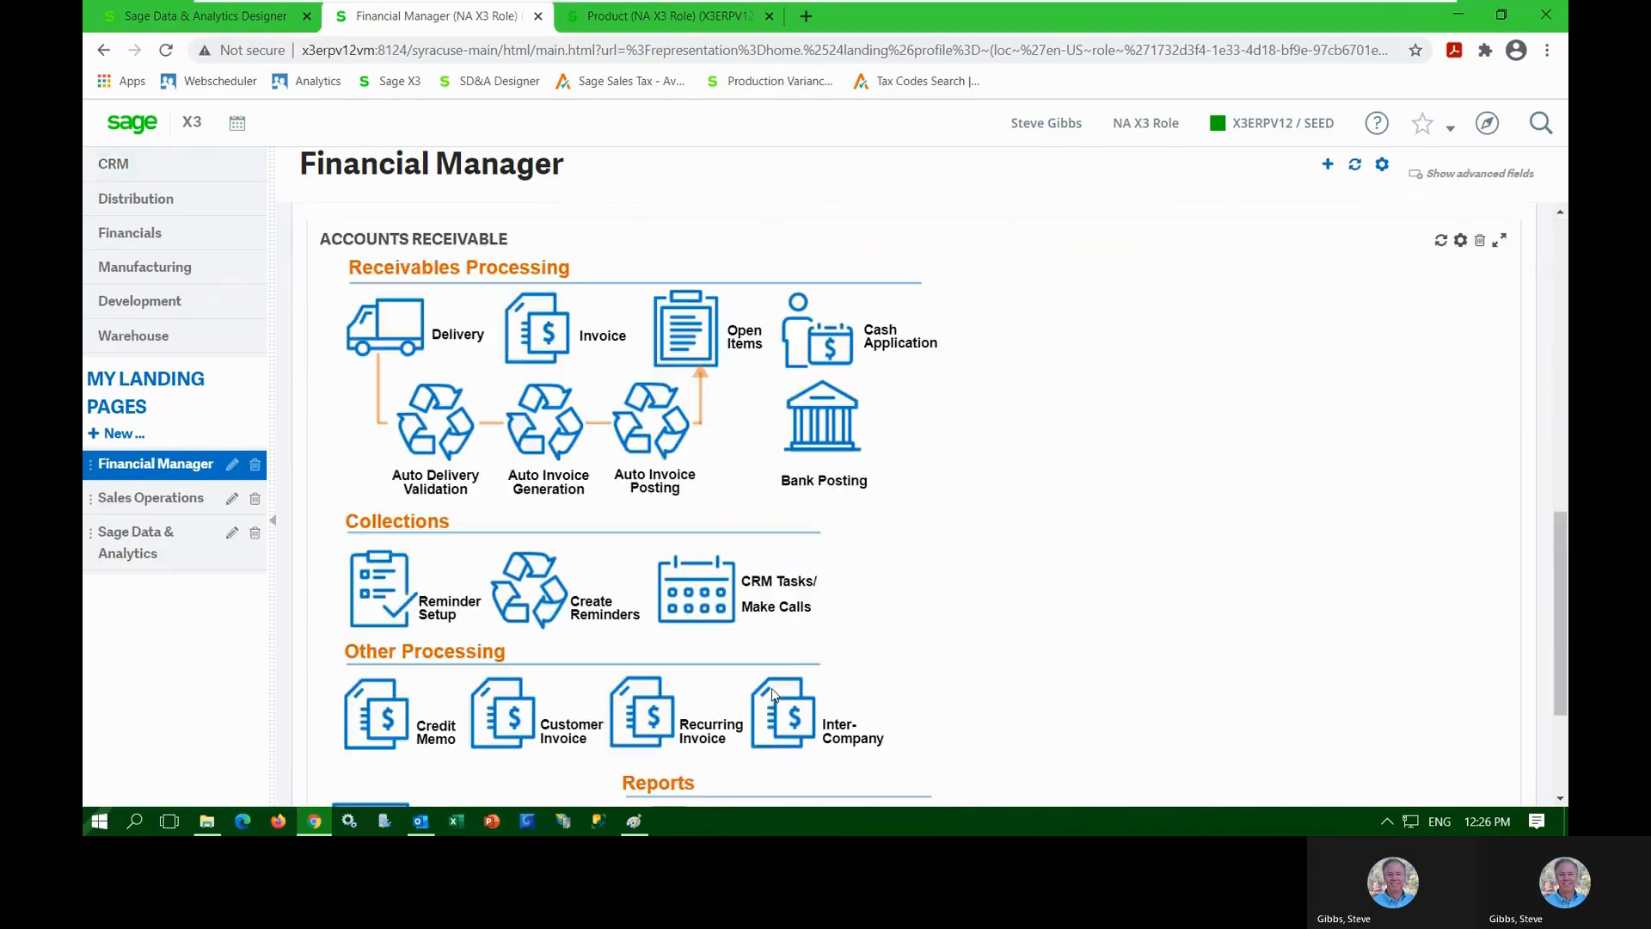
{"action": "left_click", "coordinate": [377, 611]}
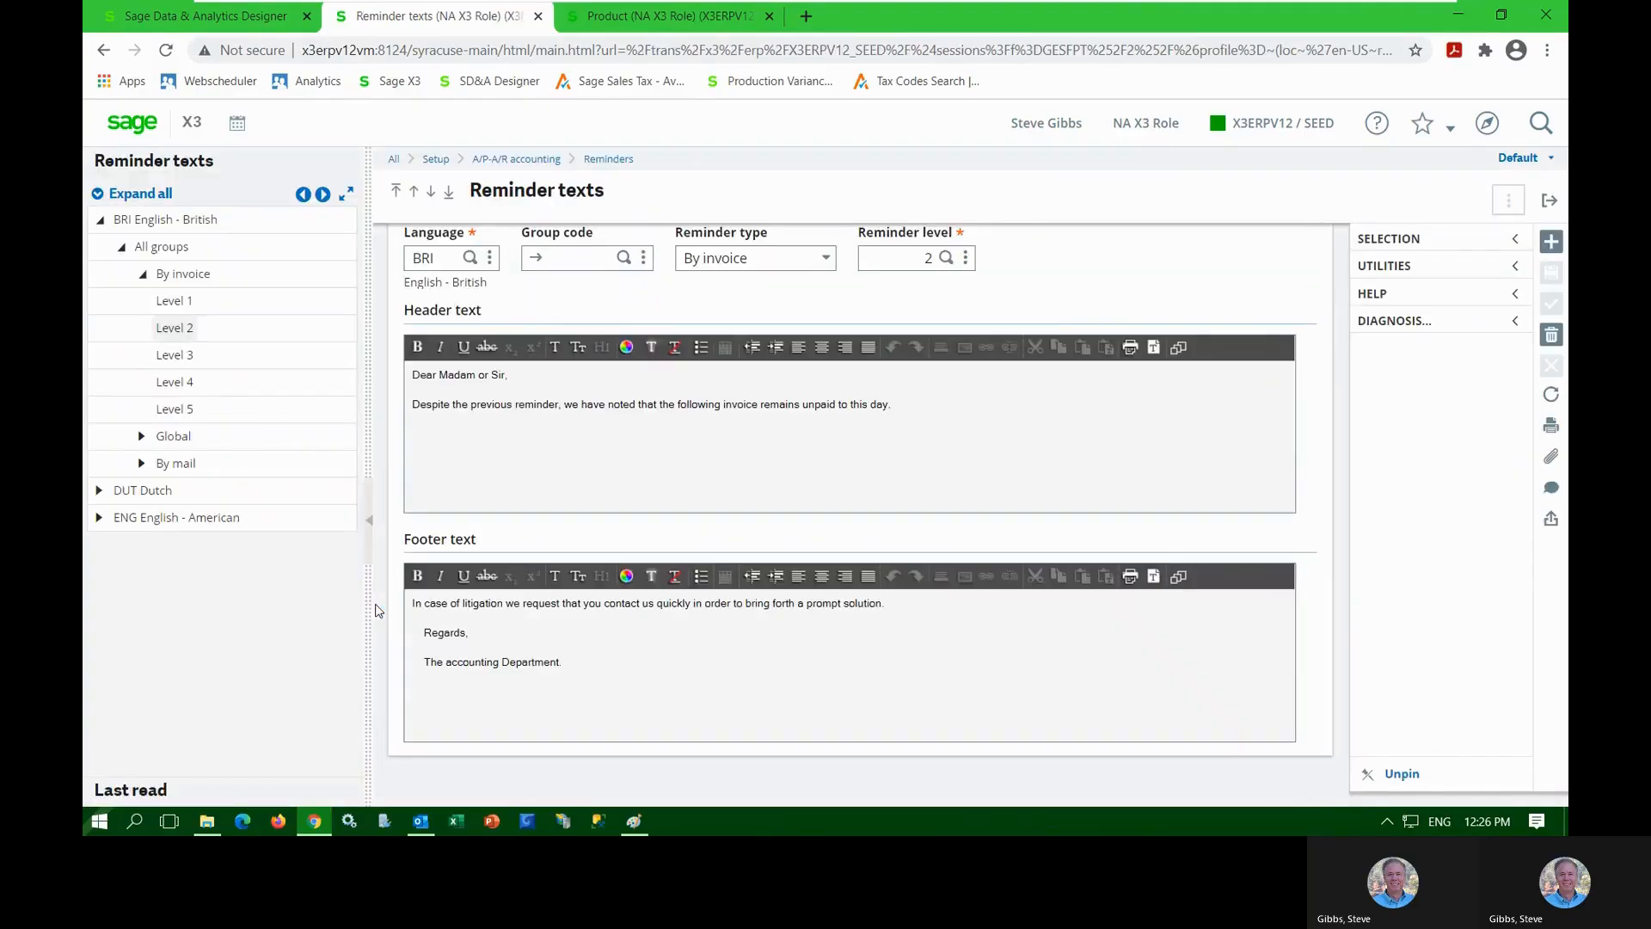
{"action": "left_click", "coordinate": [224, 299]}
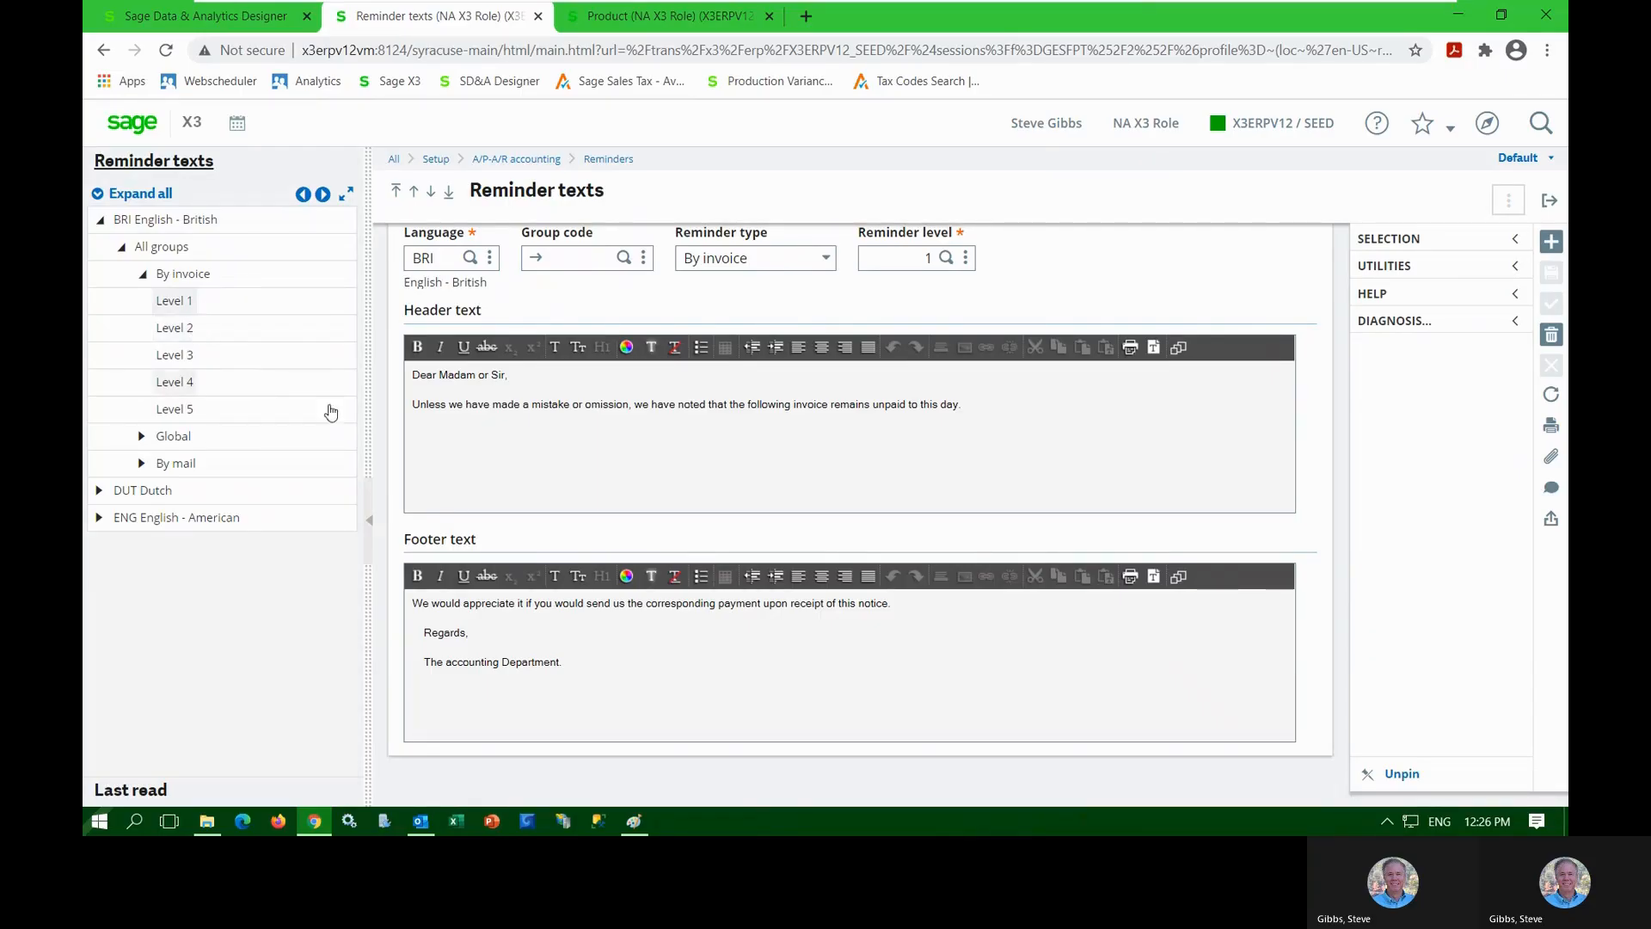
{"action": "left_click", "coordinate": [473, 407]}
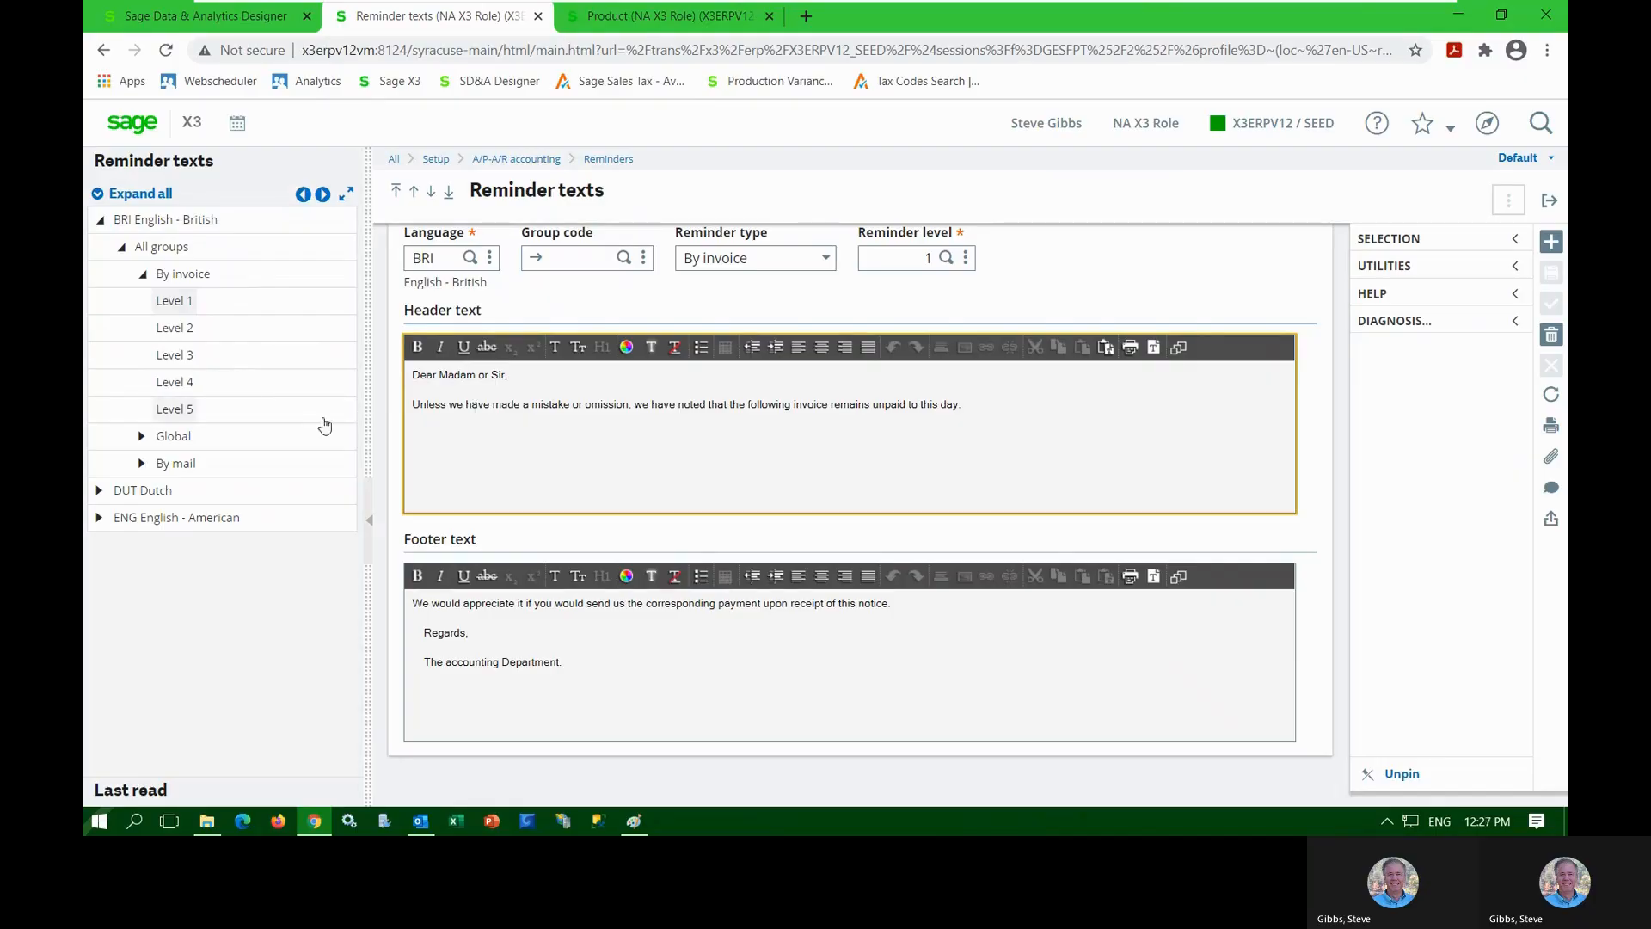
{"action": "left_click", "coordinate": [289, 414]}
{"action": "left_click", "coordinate": [566, 451]}
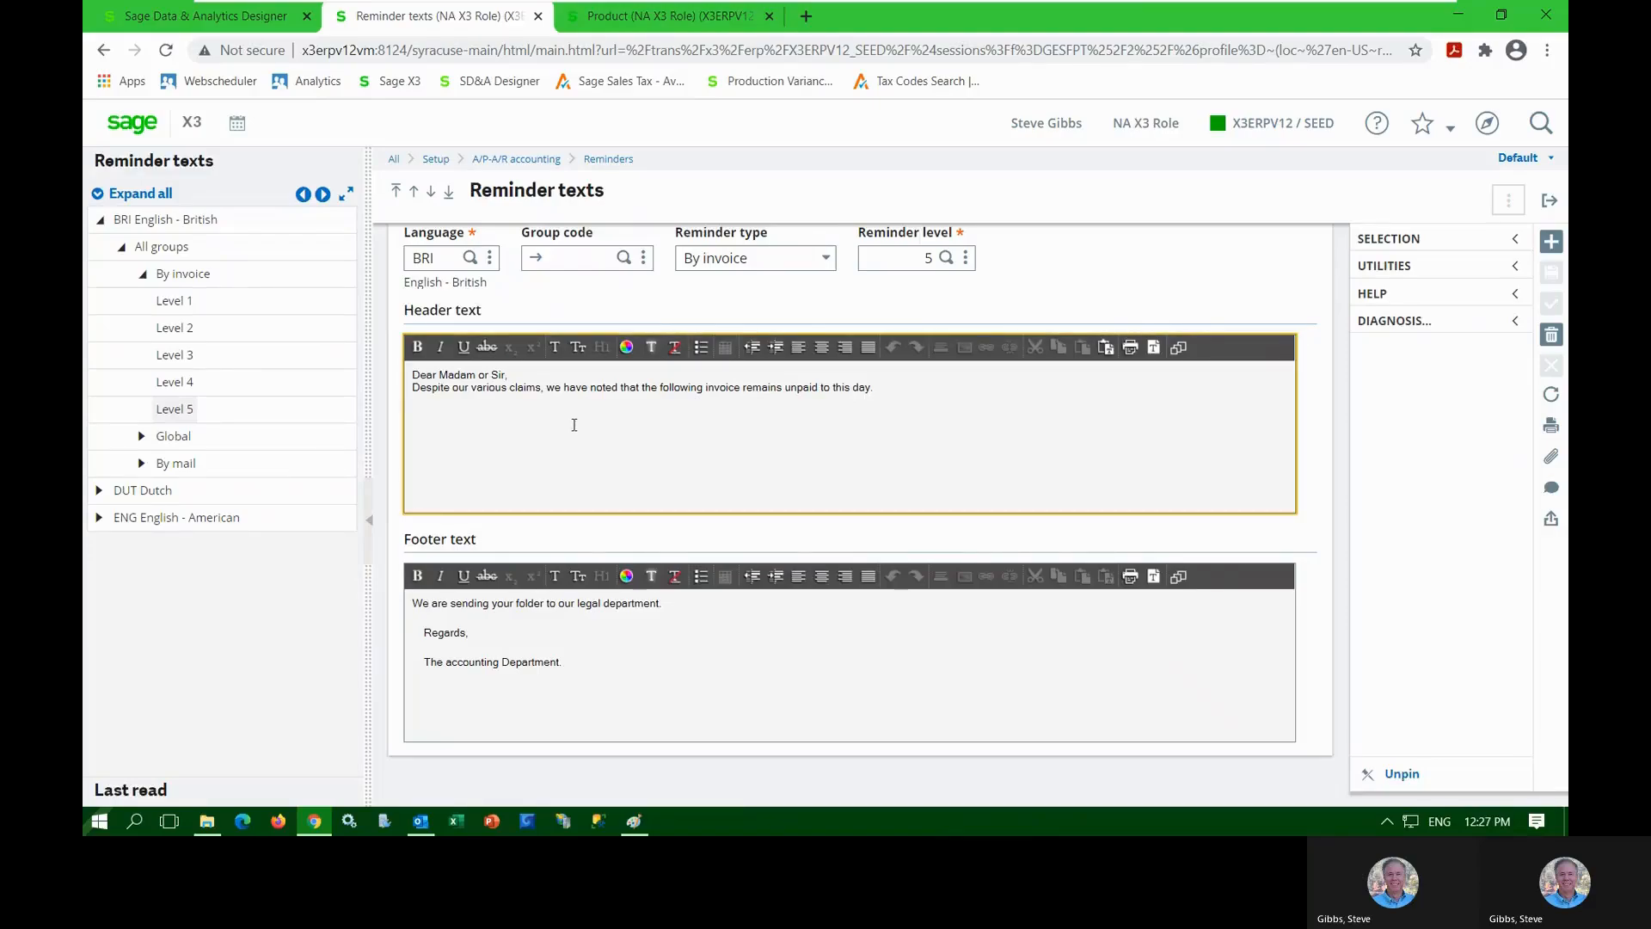
Return to the Financial Manager landing page and open CRM Tasks/Make Calls from the Collections section
{"action": "left_click", "coordinate": [151, 130]}
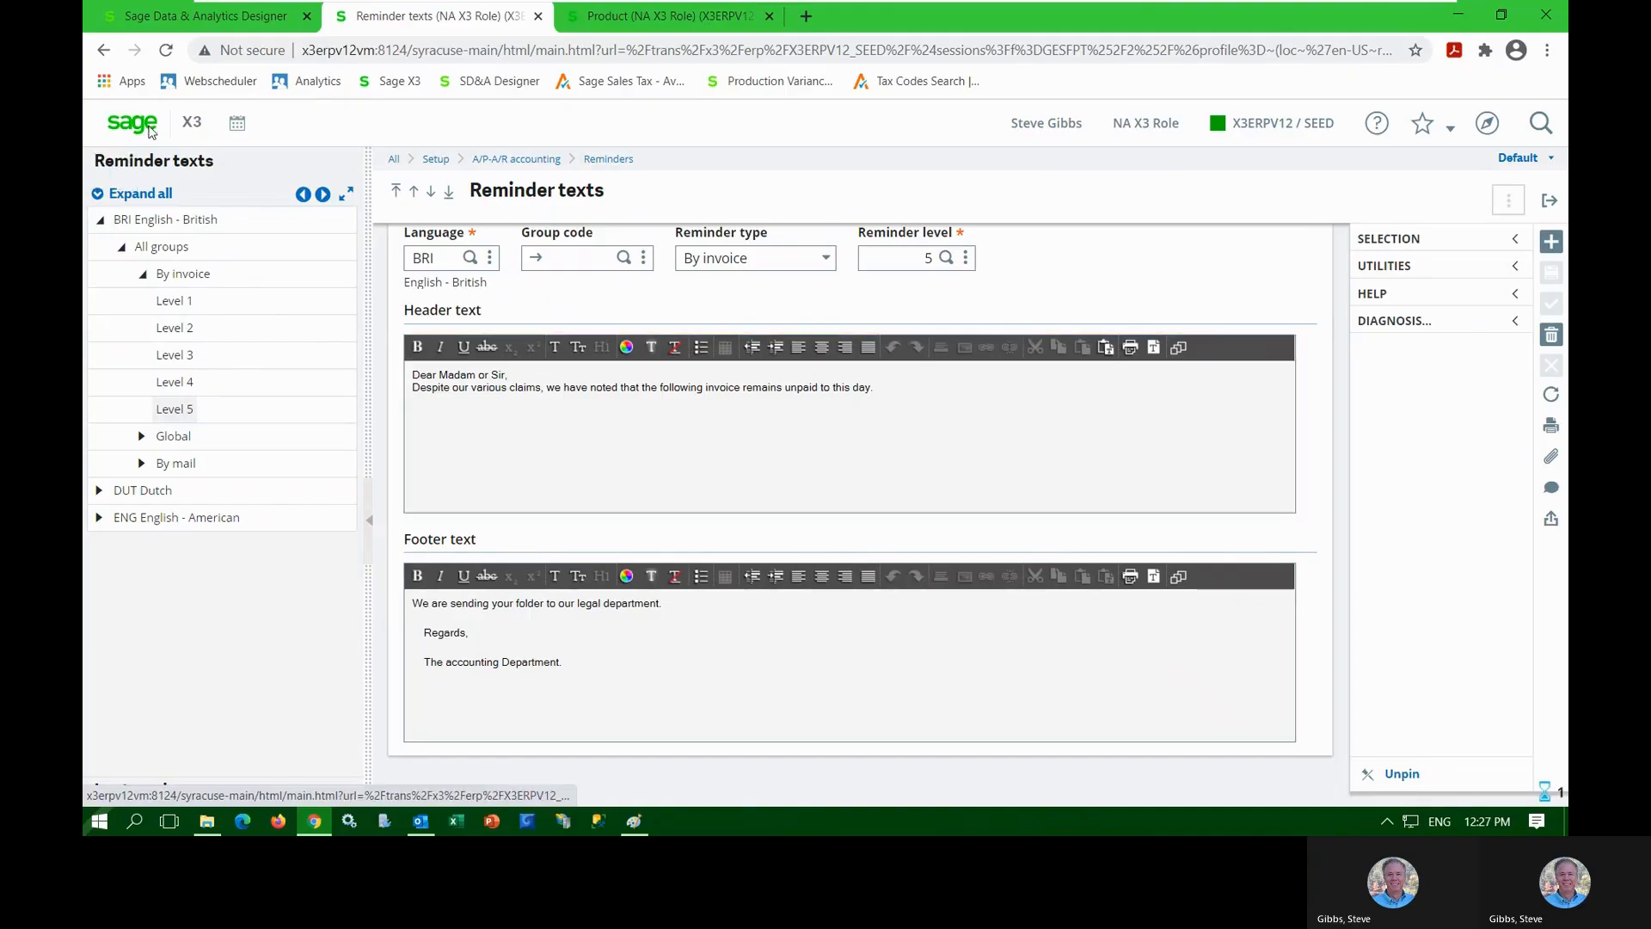
{"action": "left_click", "coordinate": [933, 359]}
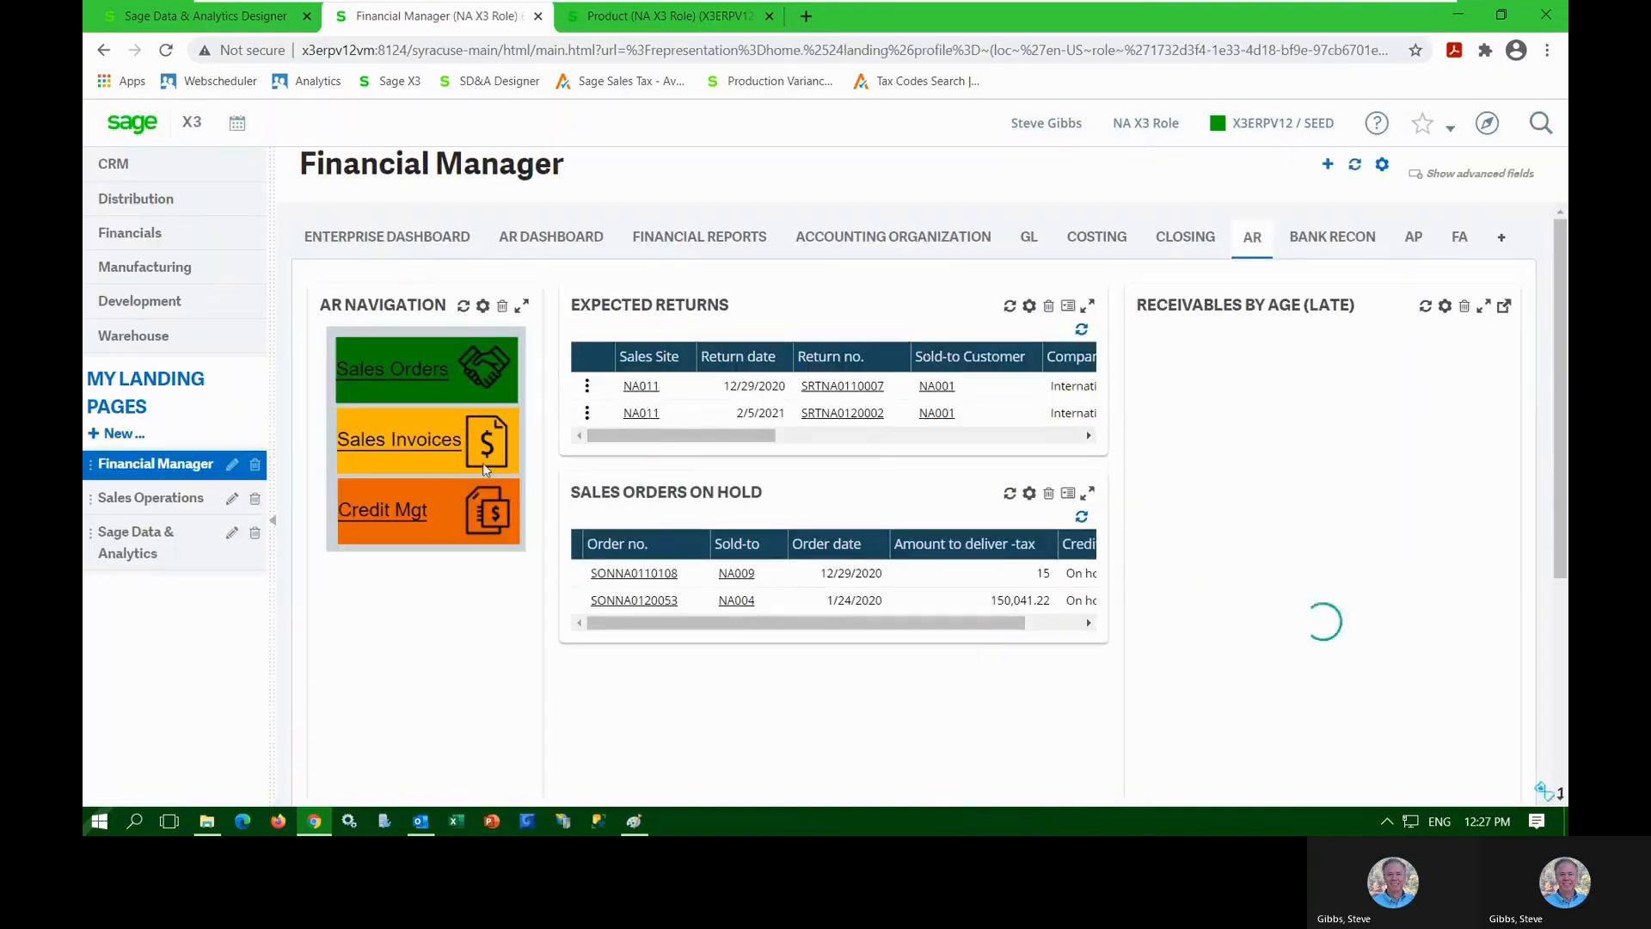
{"action": "scroll", "coordinate": [779, 592], "scroll_direction": "down", "scroll_amount": 3}
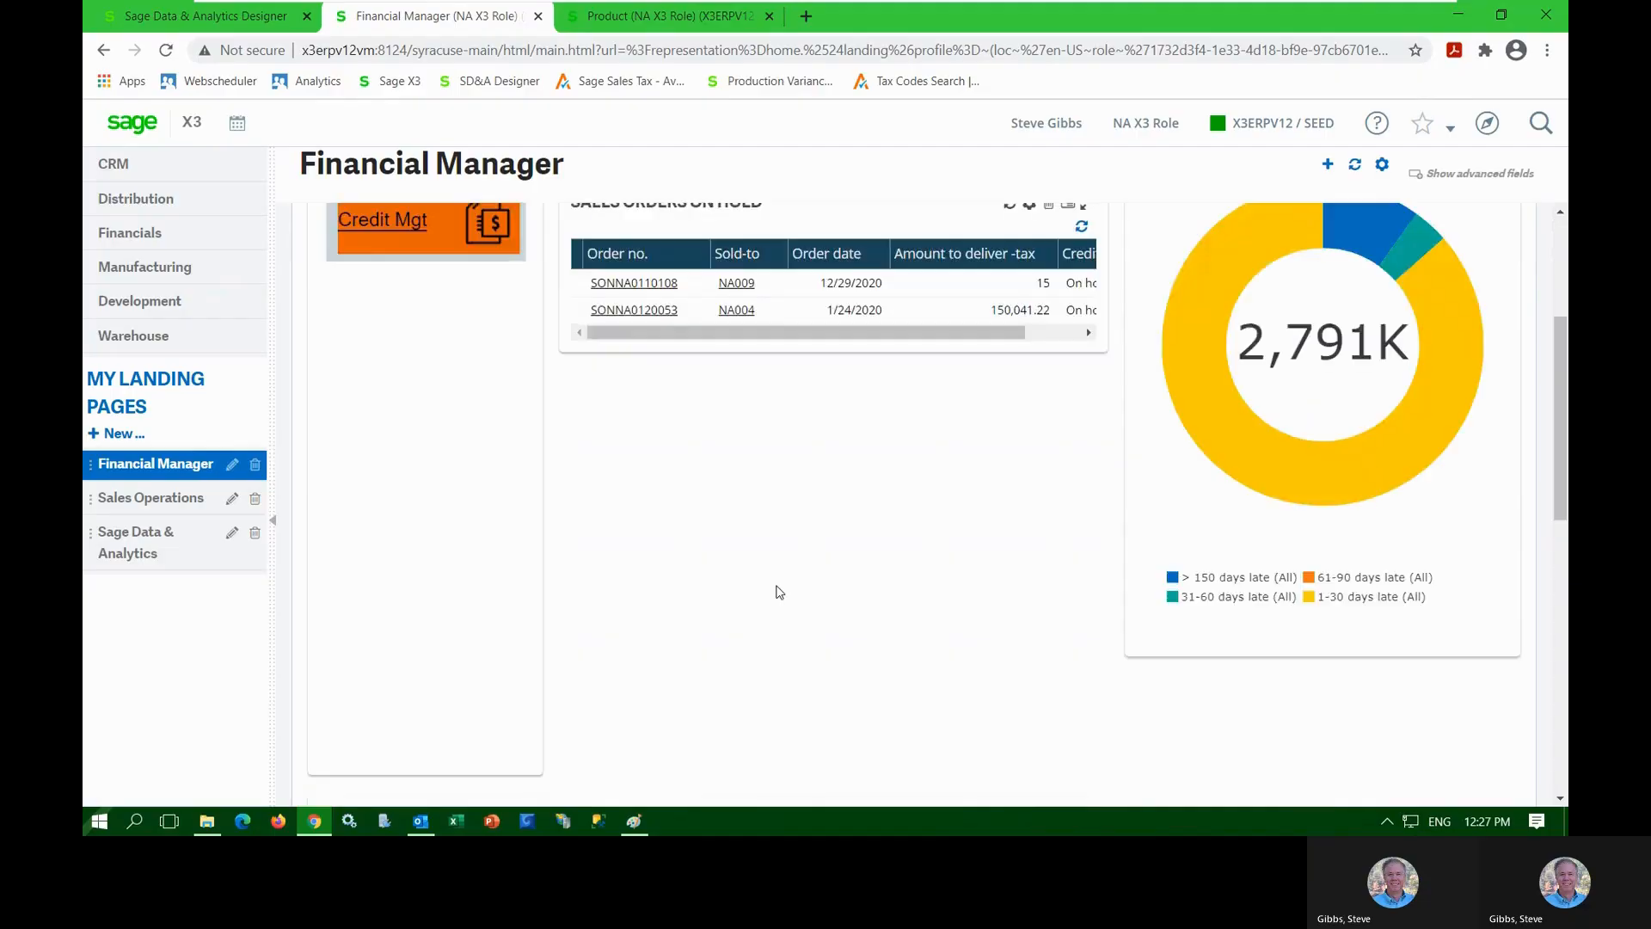
{"action": "scroll", "coordinate": [779, 592], "scroll_direction": "down", "scroll_amount": 7}
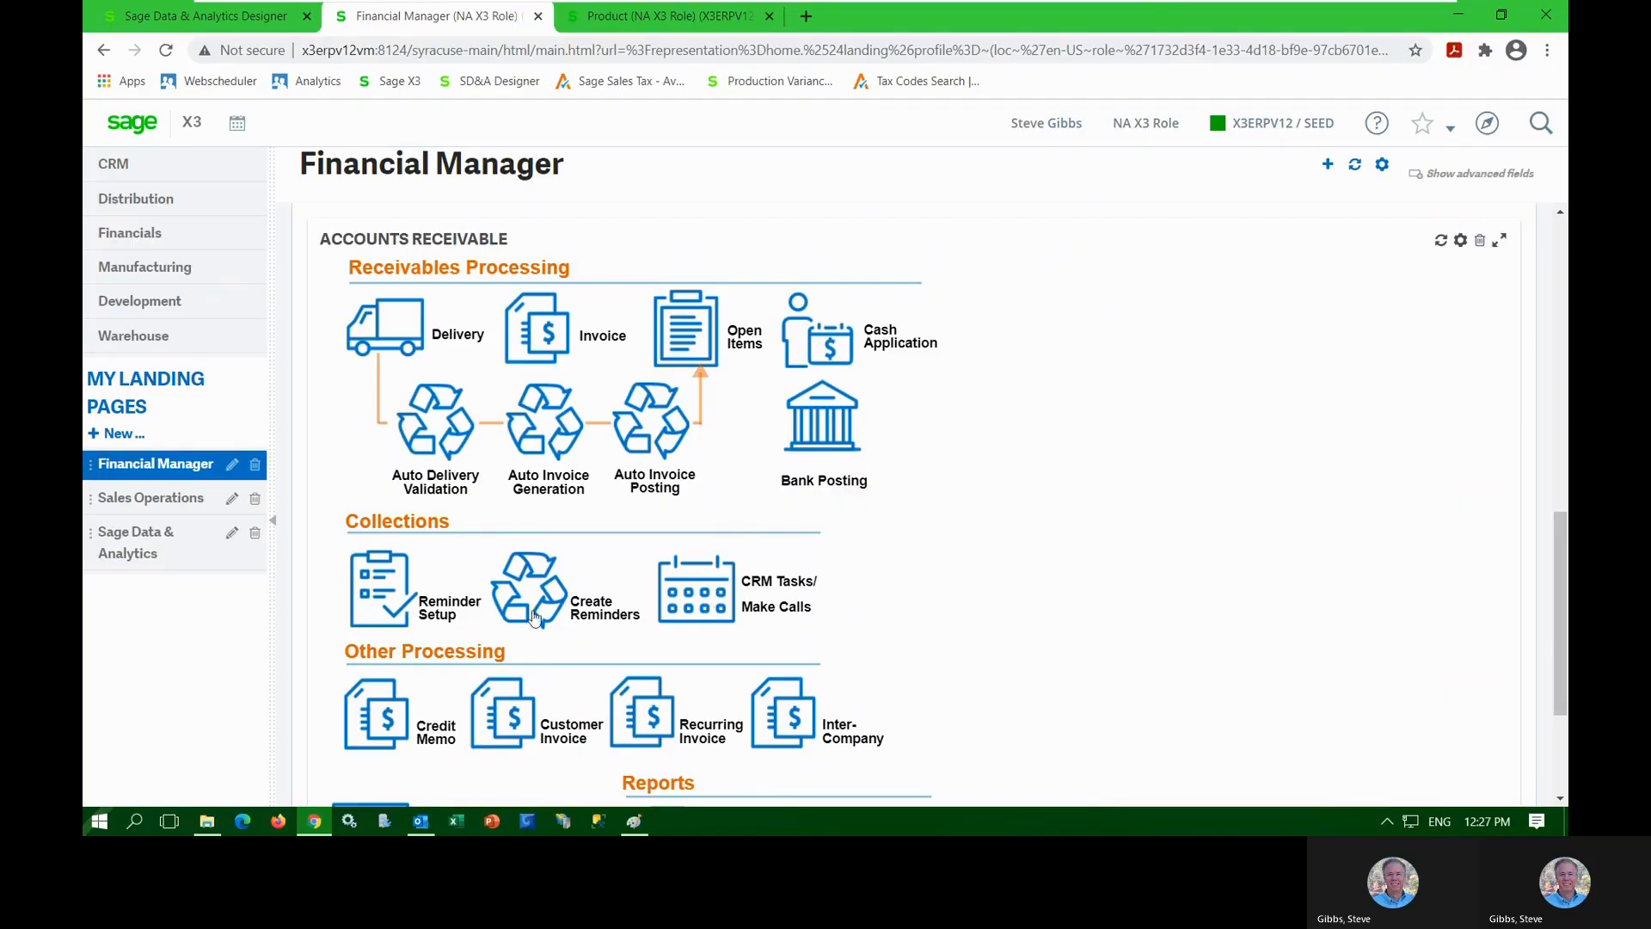
{"action": "left_click", "coordinate": [699, 601]}
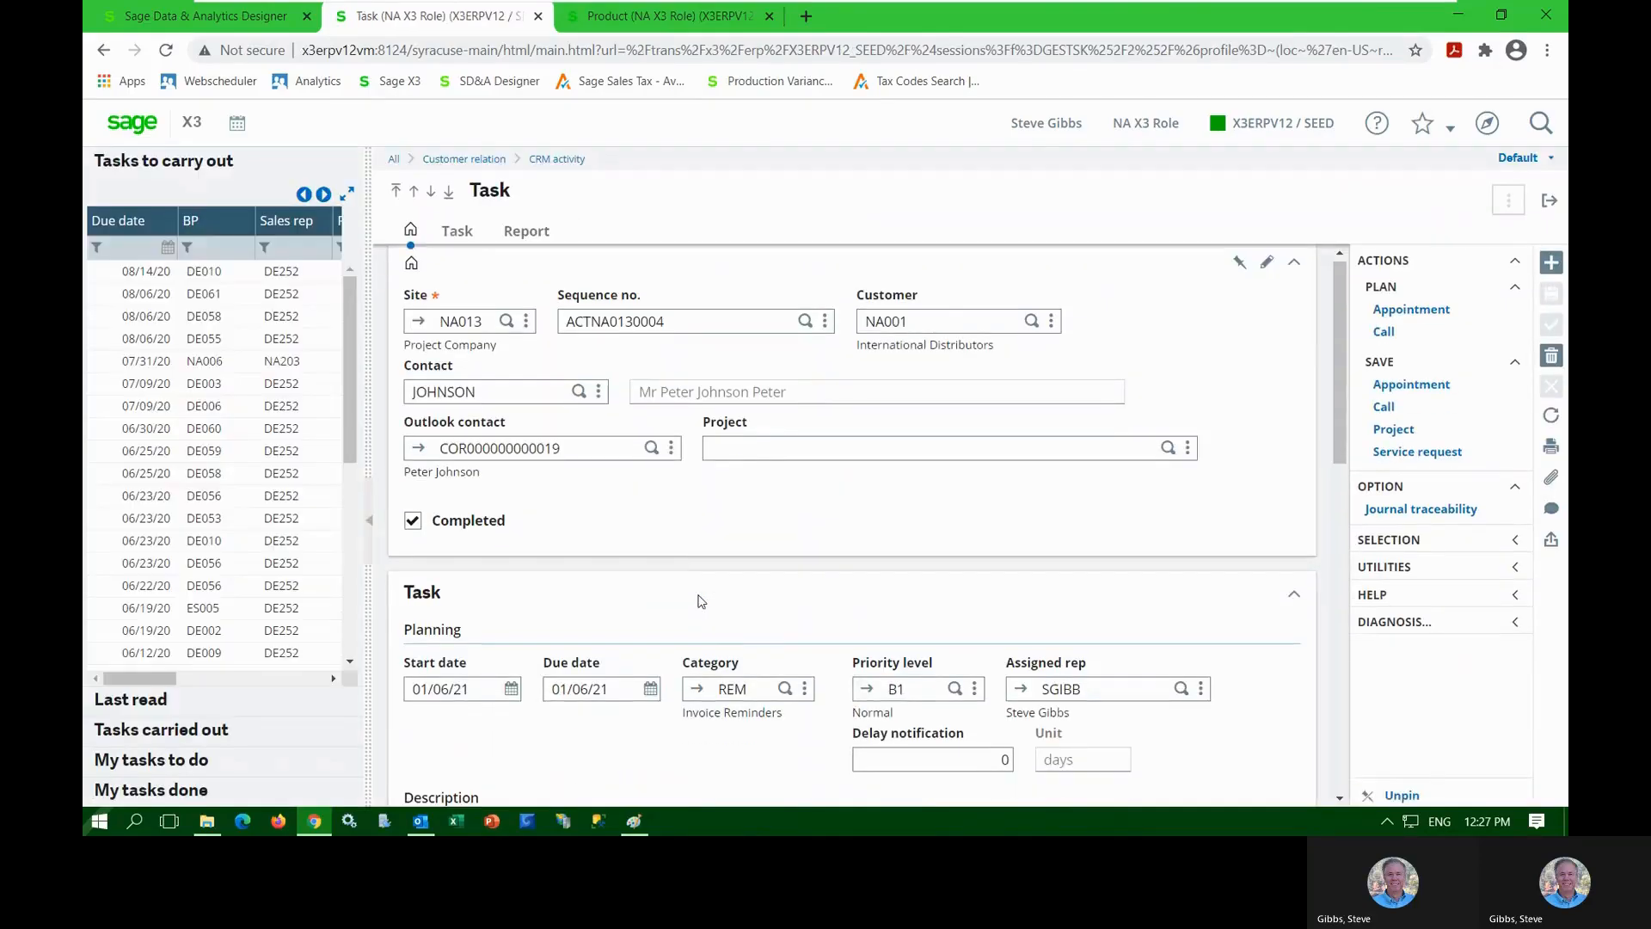
Show the Tasks carried out list and filter its BP column by "na"
{"action": "left_click", "coordinate": [137, 730]}
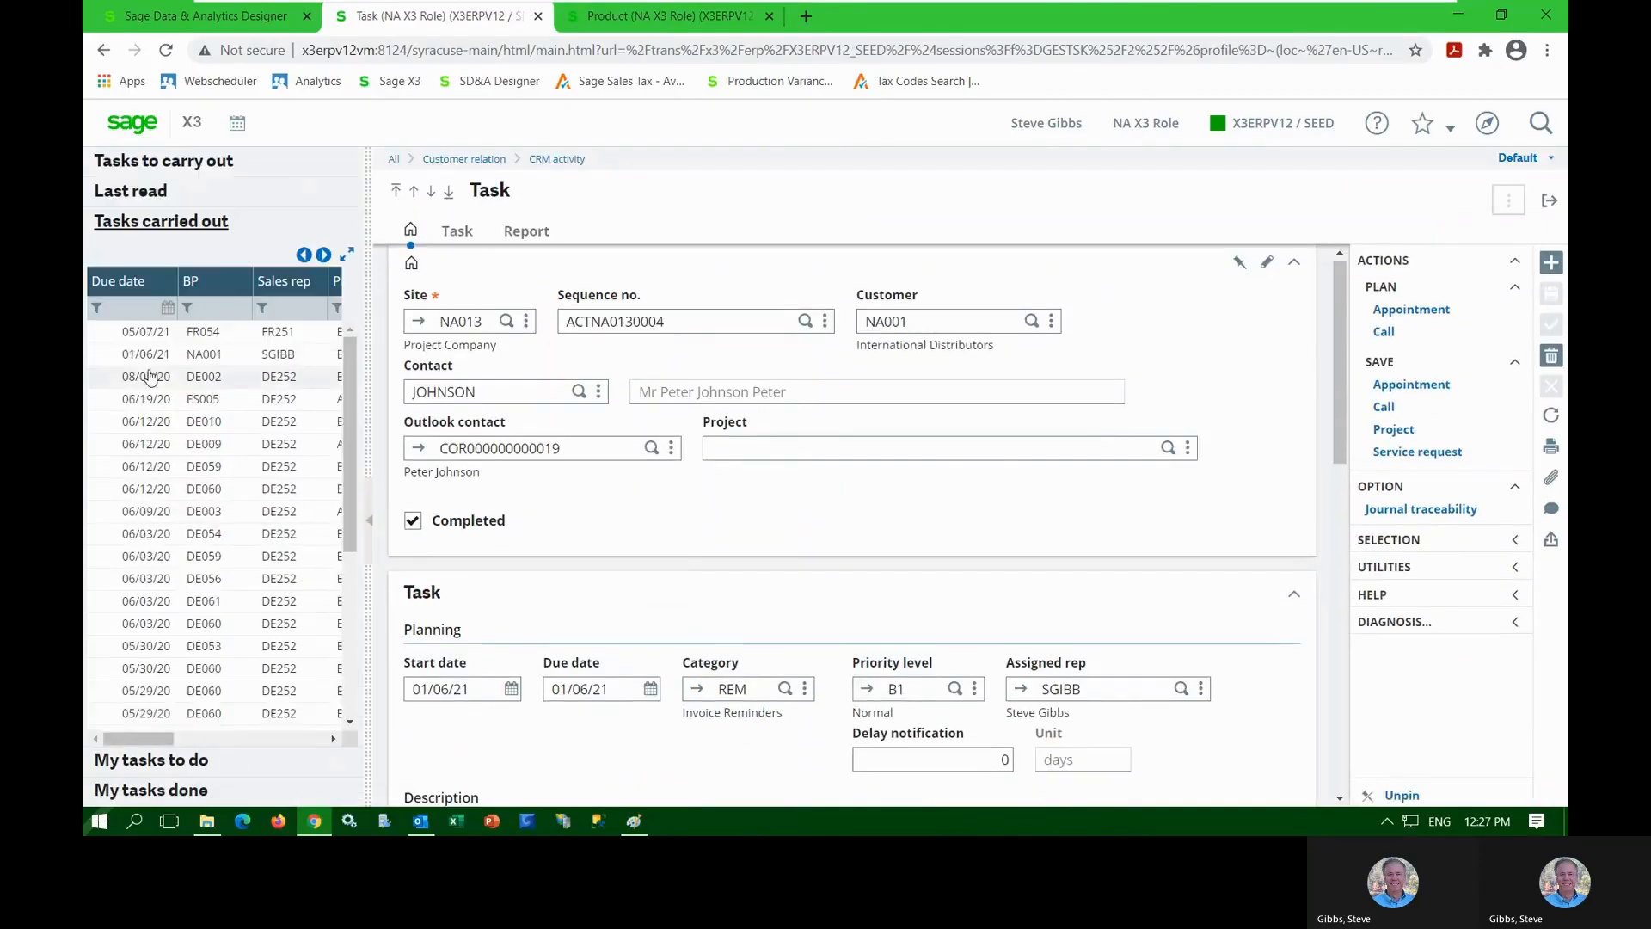
{"action": "left_click", "coordinate": [218, 312]}
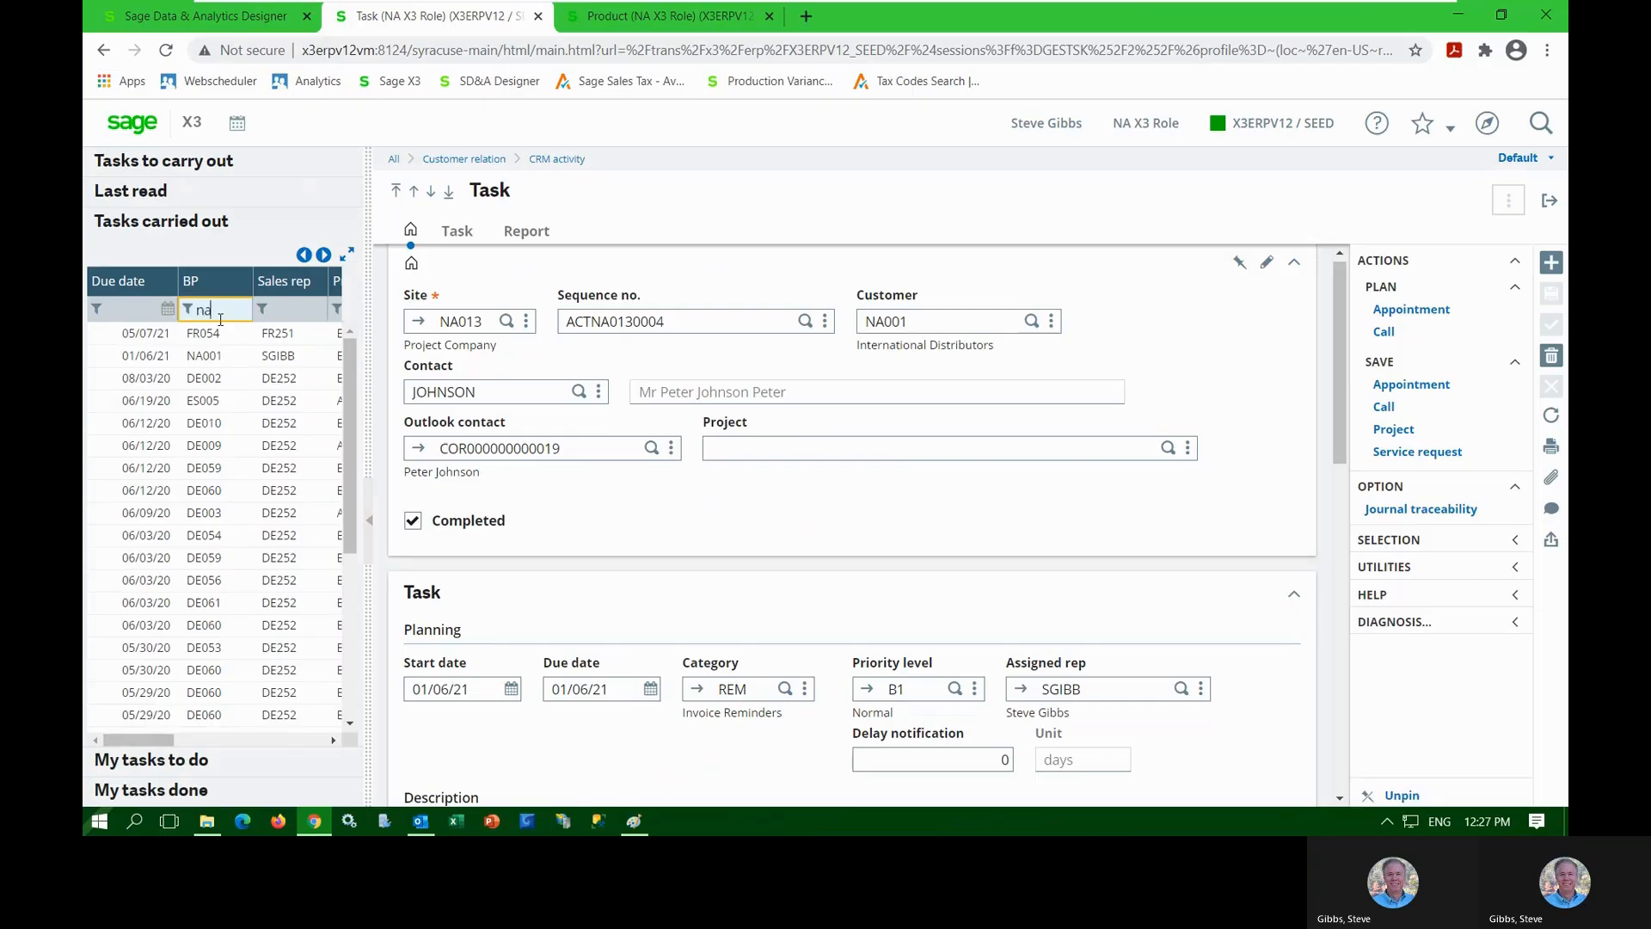
{"action": "type", "text": "na"}
{"action": "key", "text": "Return"}
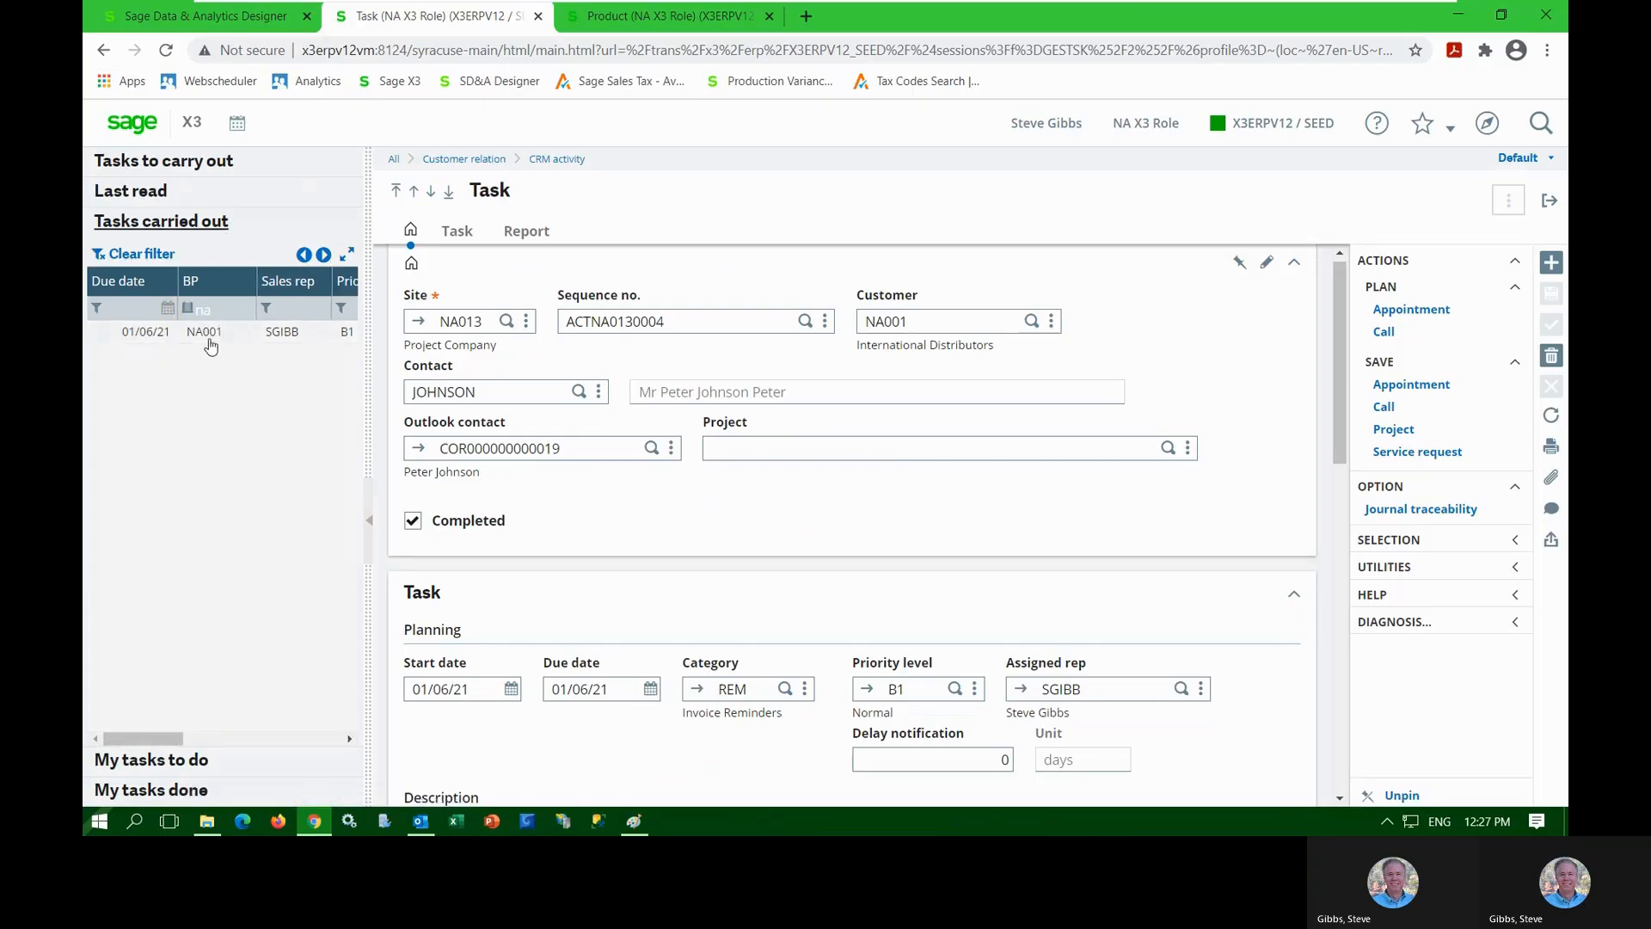
Examine the International Distributors reminder task, including its customer details, reminder campaign source, and report of open items with reminders
{"action": "scroll", "coordinate": [830, 585], "scroll_direction": "down", "scroll_amount": 10}
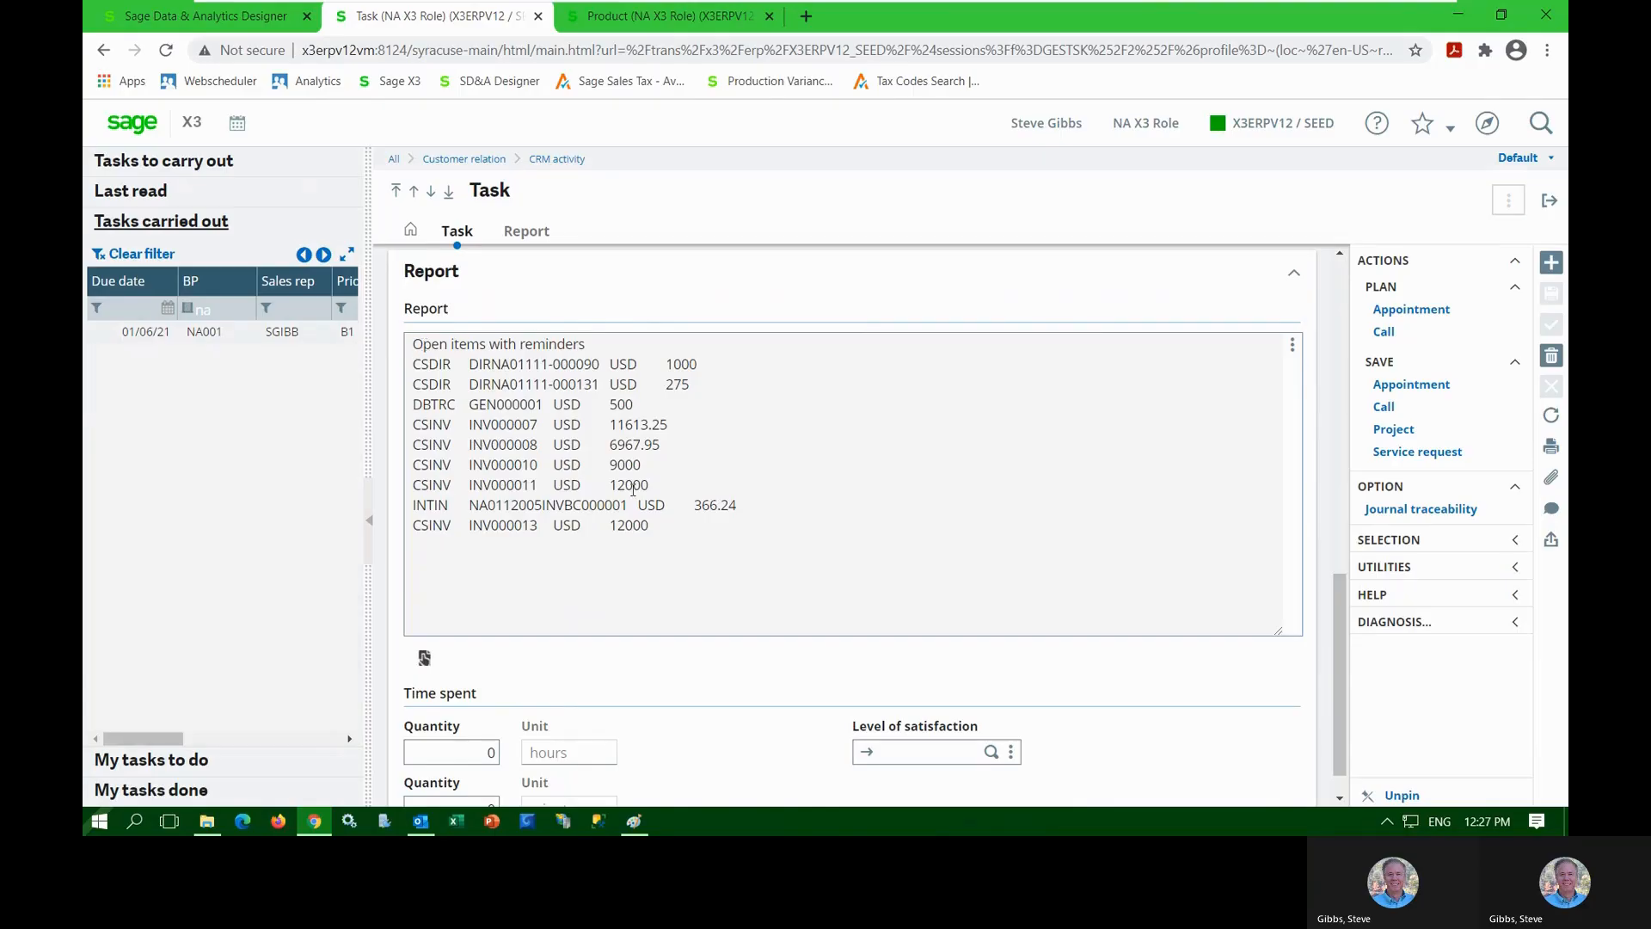
{"action": "scroll", "coordinate": [632, 488], "scroll_direction": "up", "scroll_amount": 3}
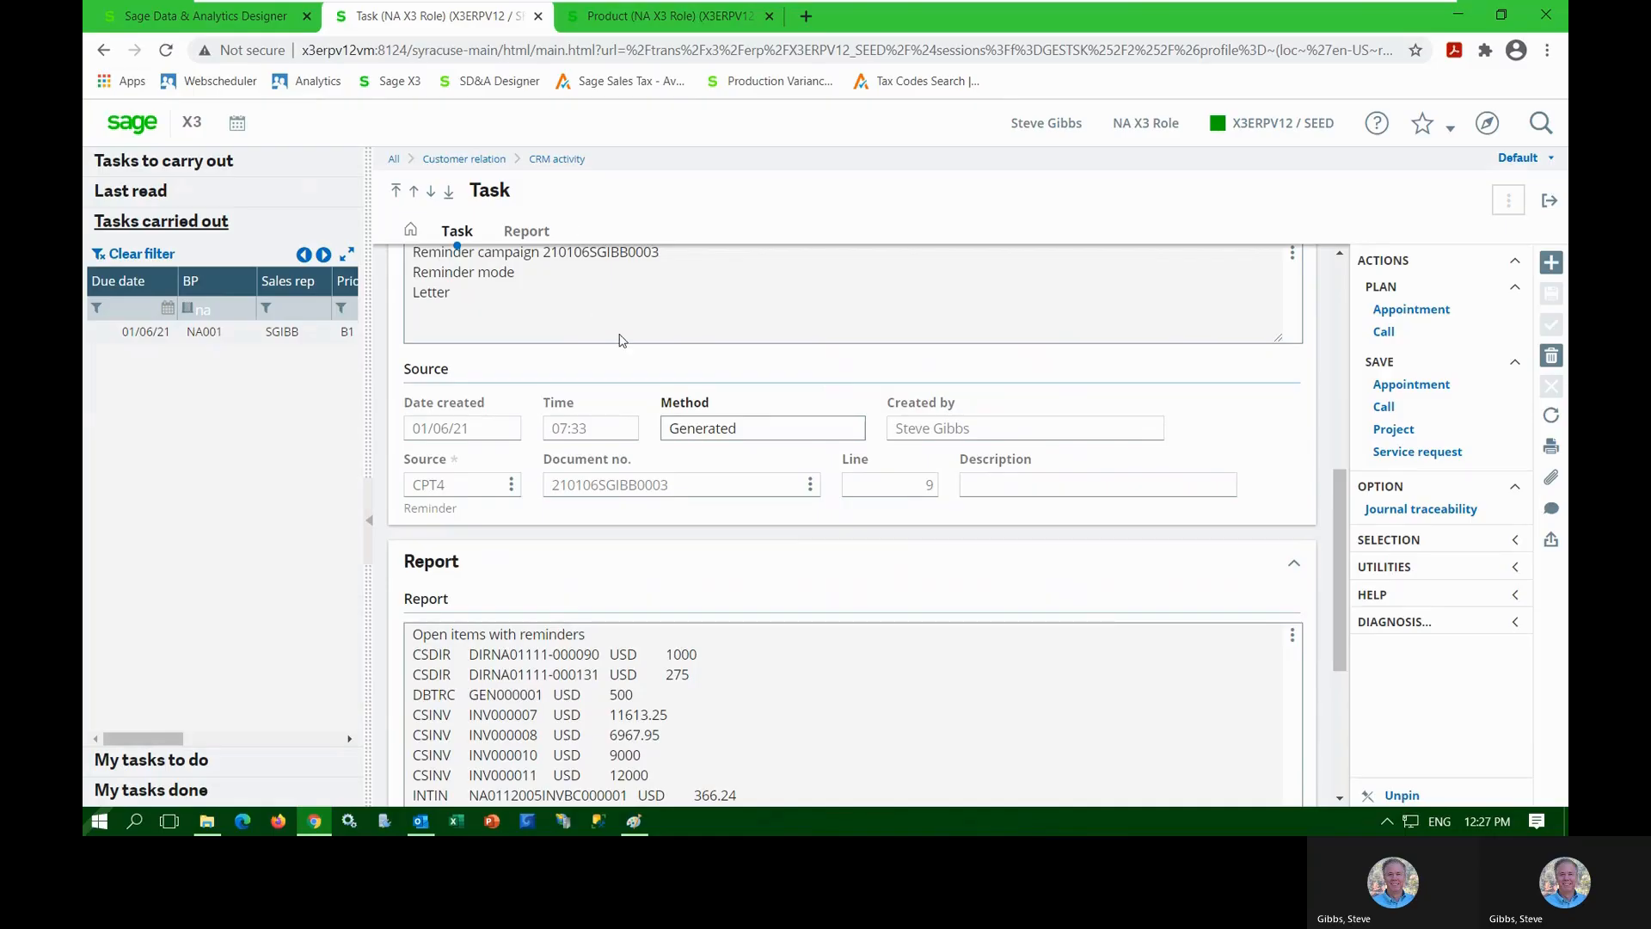
{"action": "scroll", "coordinate": [619, 361], "scroll_direction": "up", "scroll_amount": 6}
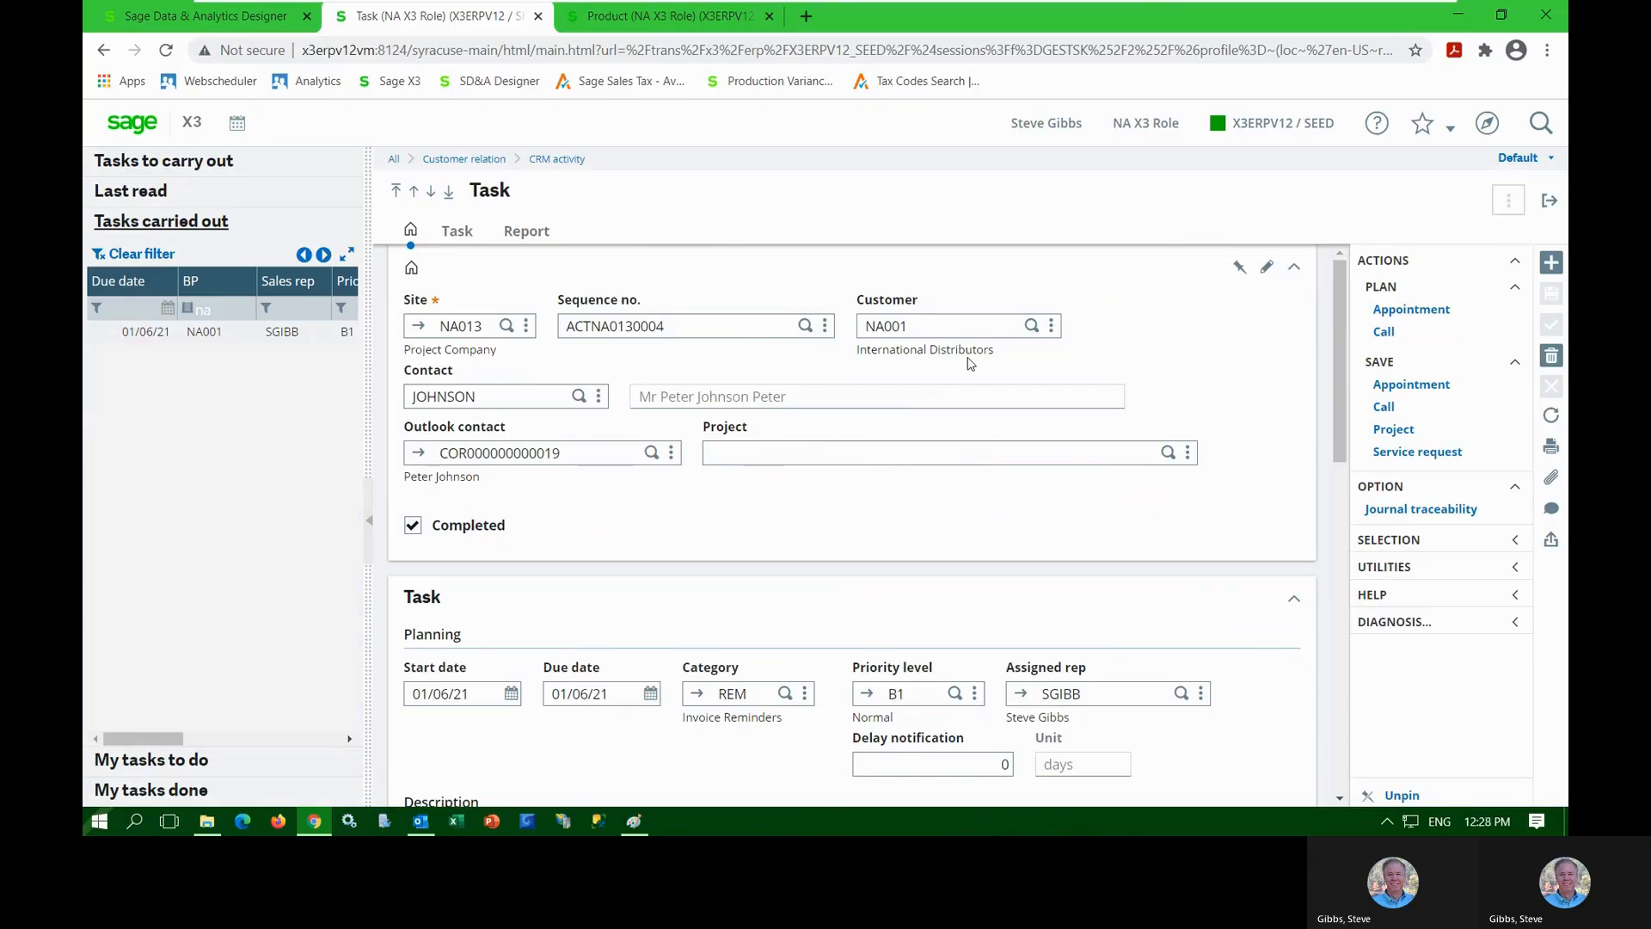
{"action": "scroll", "coordinate": [970, 363], "scroll_direction": "down", "scroll_amount": 10}
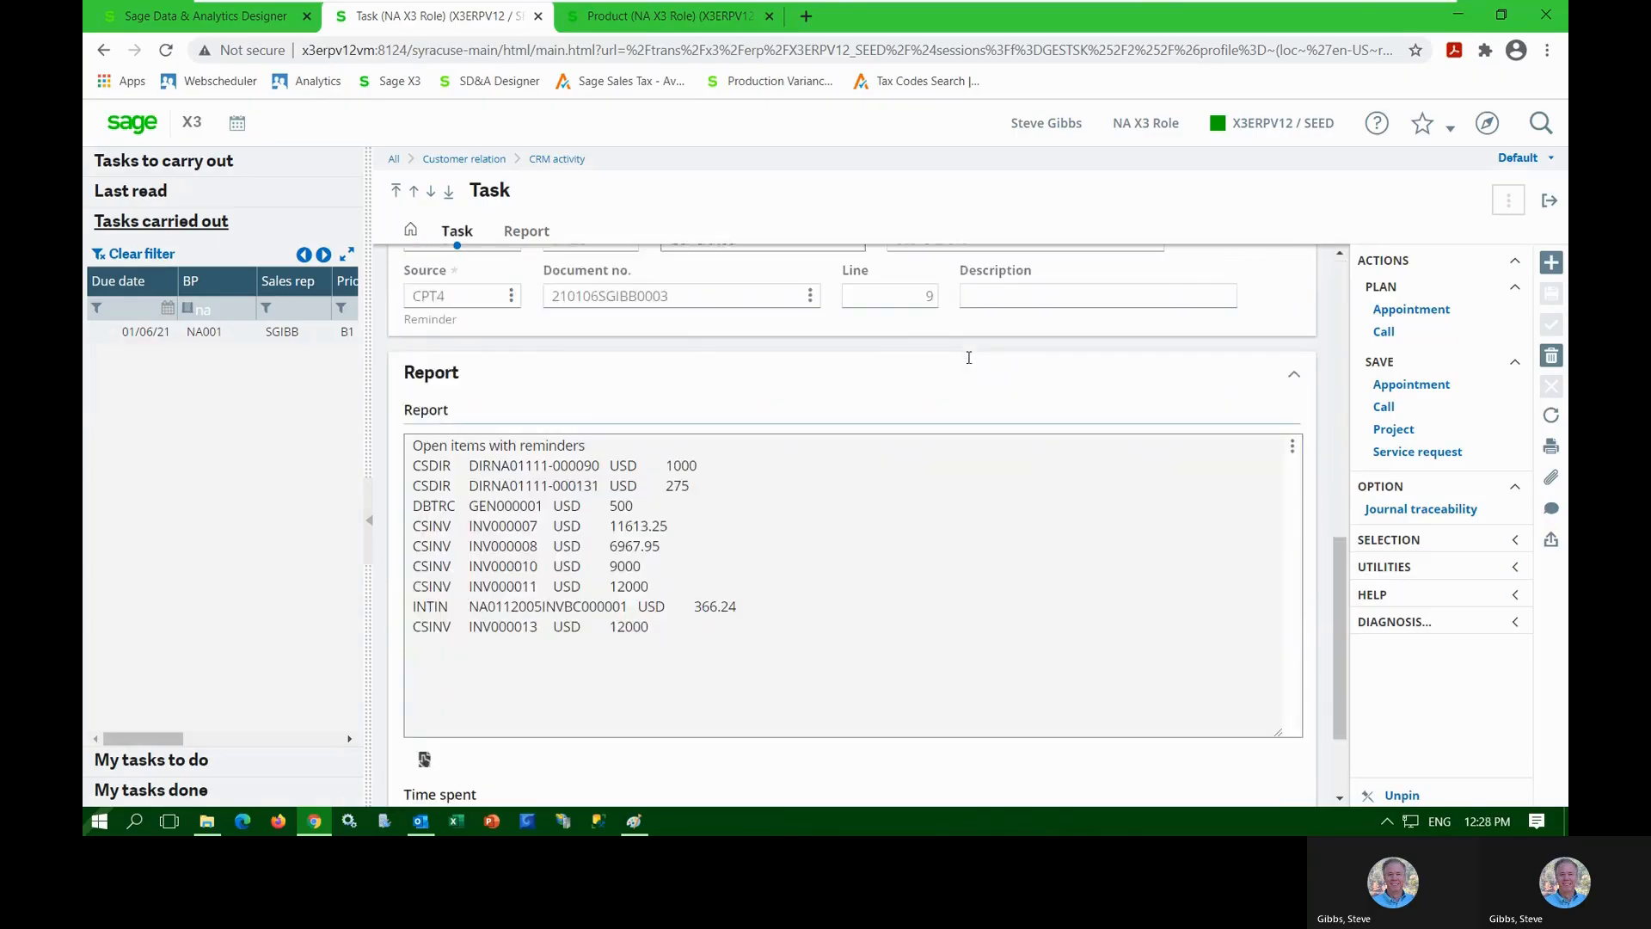
{"action": "scroll", "coordinate": [812, 501], "scroll_direction": "up", "scroll_amount": 2}
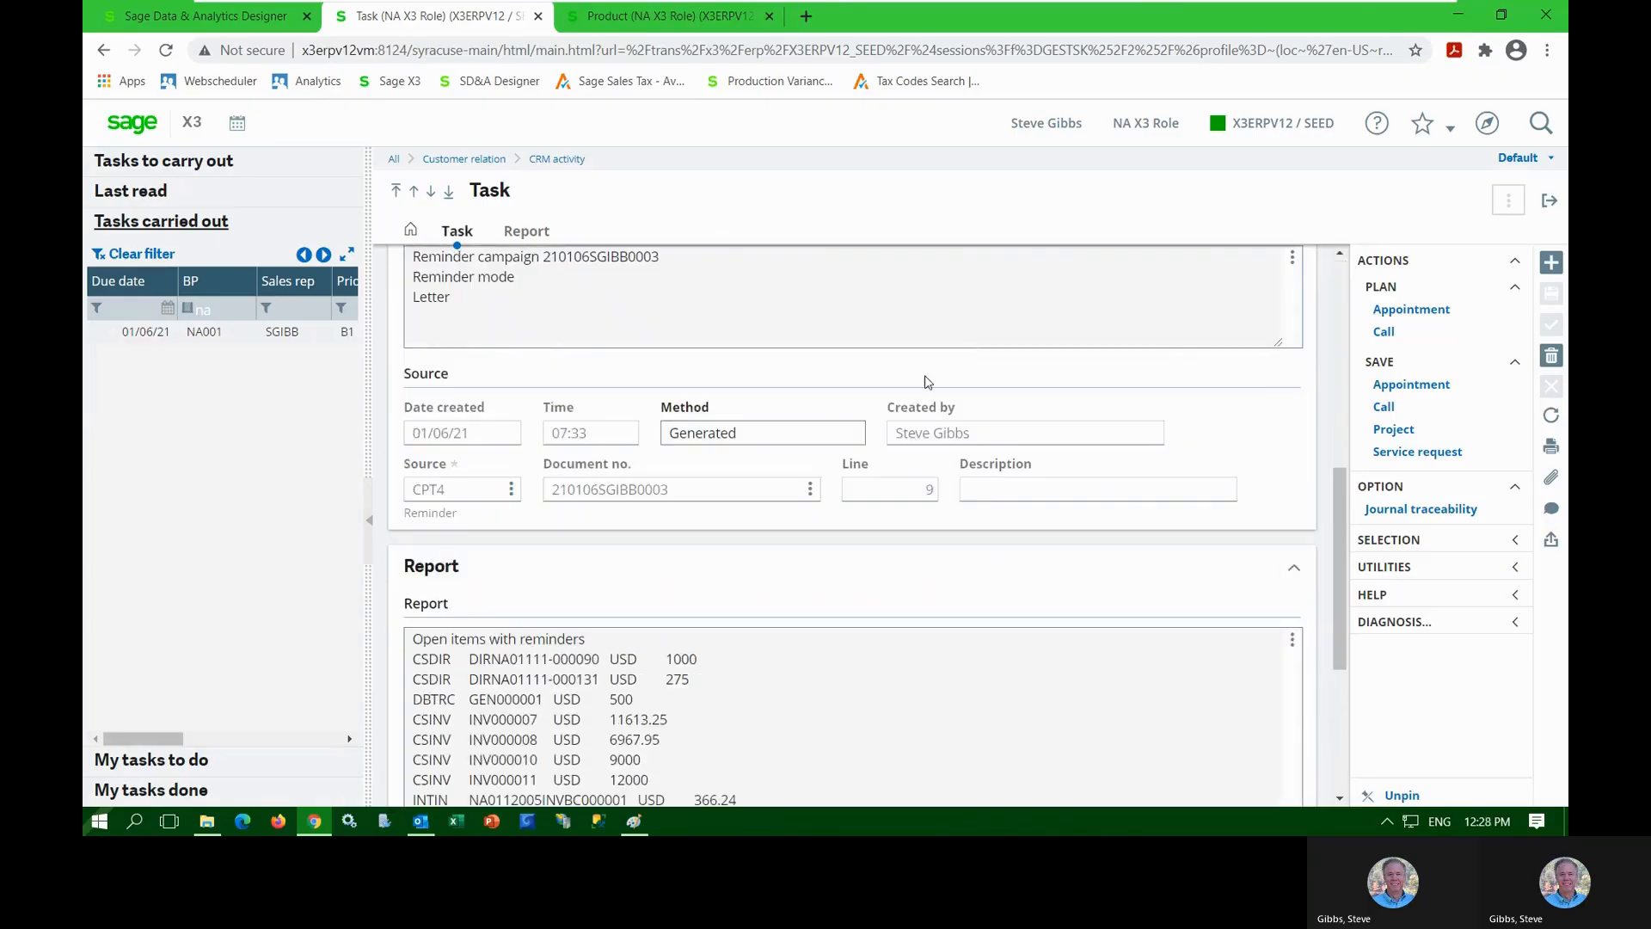
Open the reminder campaign behind the task from its source document and view the list of business partners for reminding
{"action": "left_click", "coordinate": [810, 489]}
{"action": "left_click", "coordinate": [730, 522]}
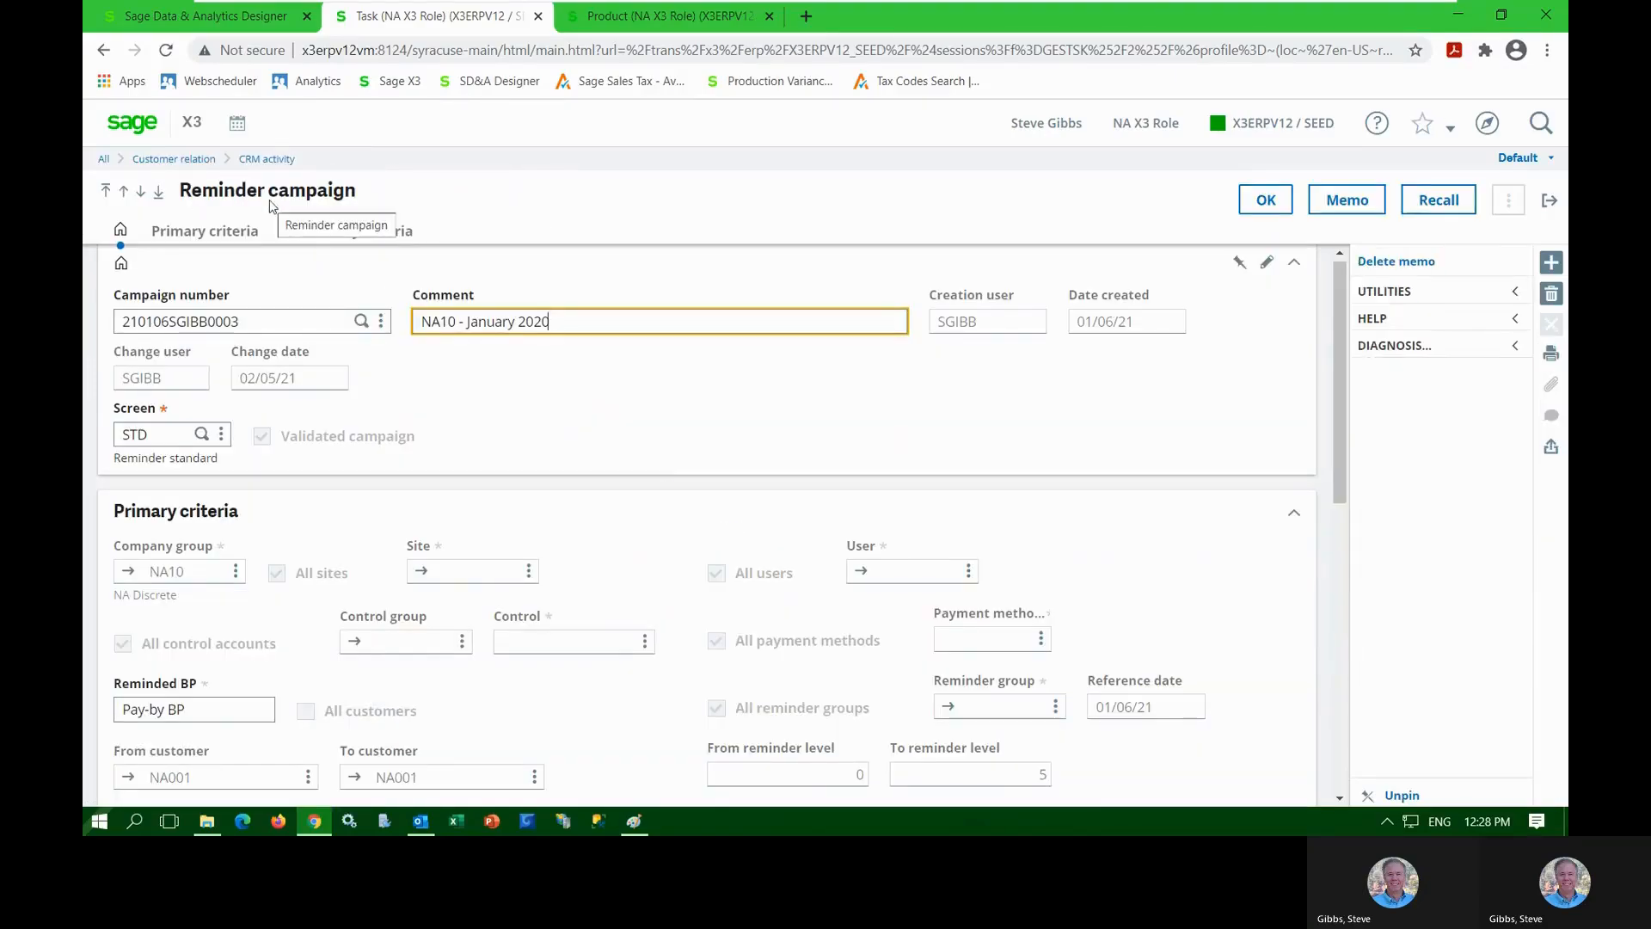
{"action": "left_click", "coordinate": [1265, 200]}
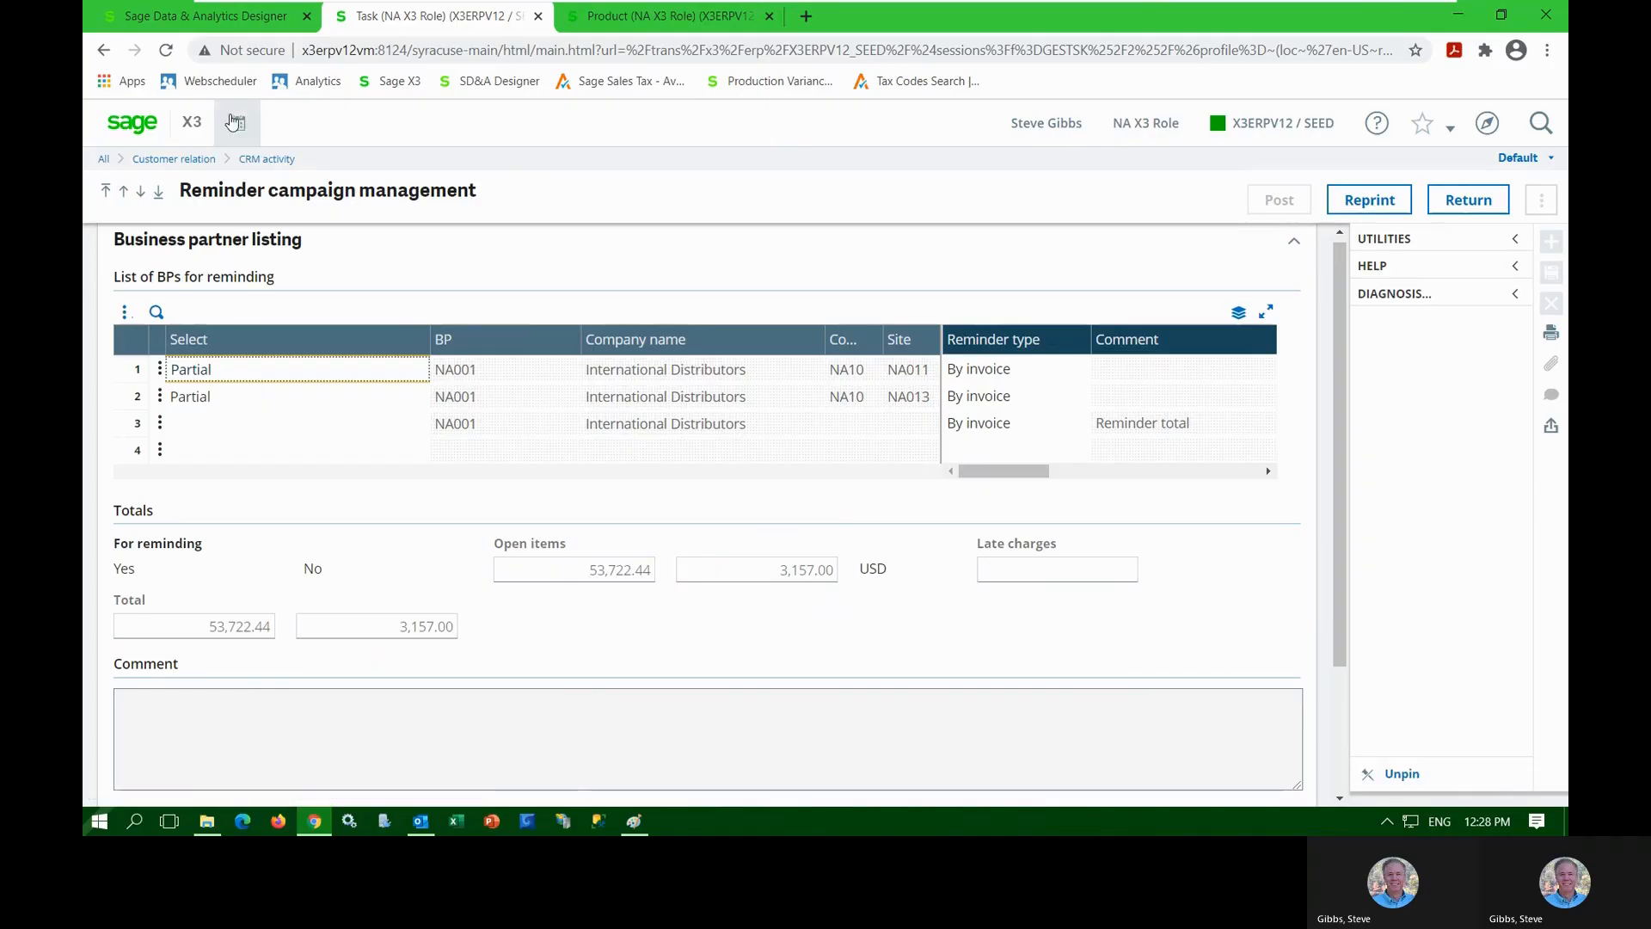
Return to the Financial Manager landing page and open Cash Application from the accounts receivable flow
{"action": "left_click", "coordinate": [122, 135]}
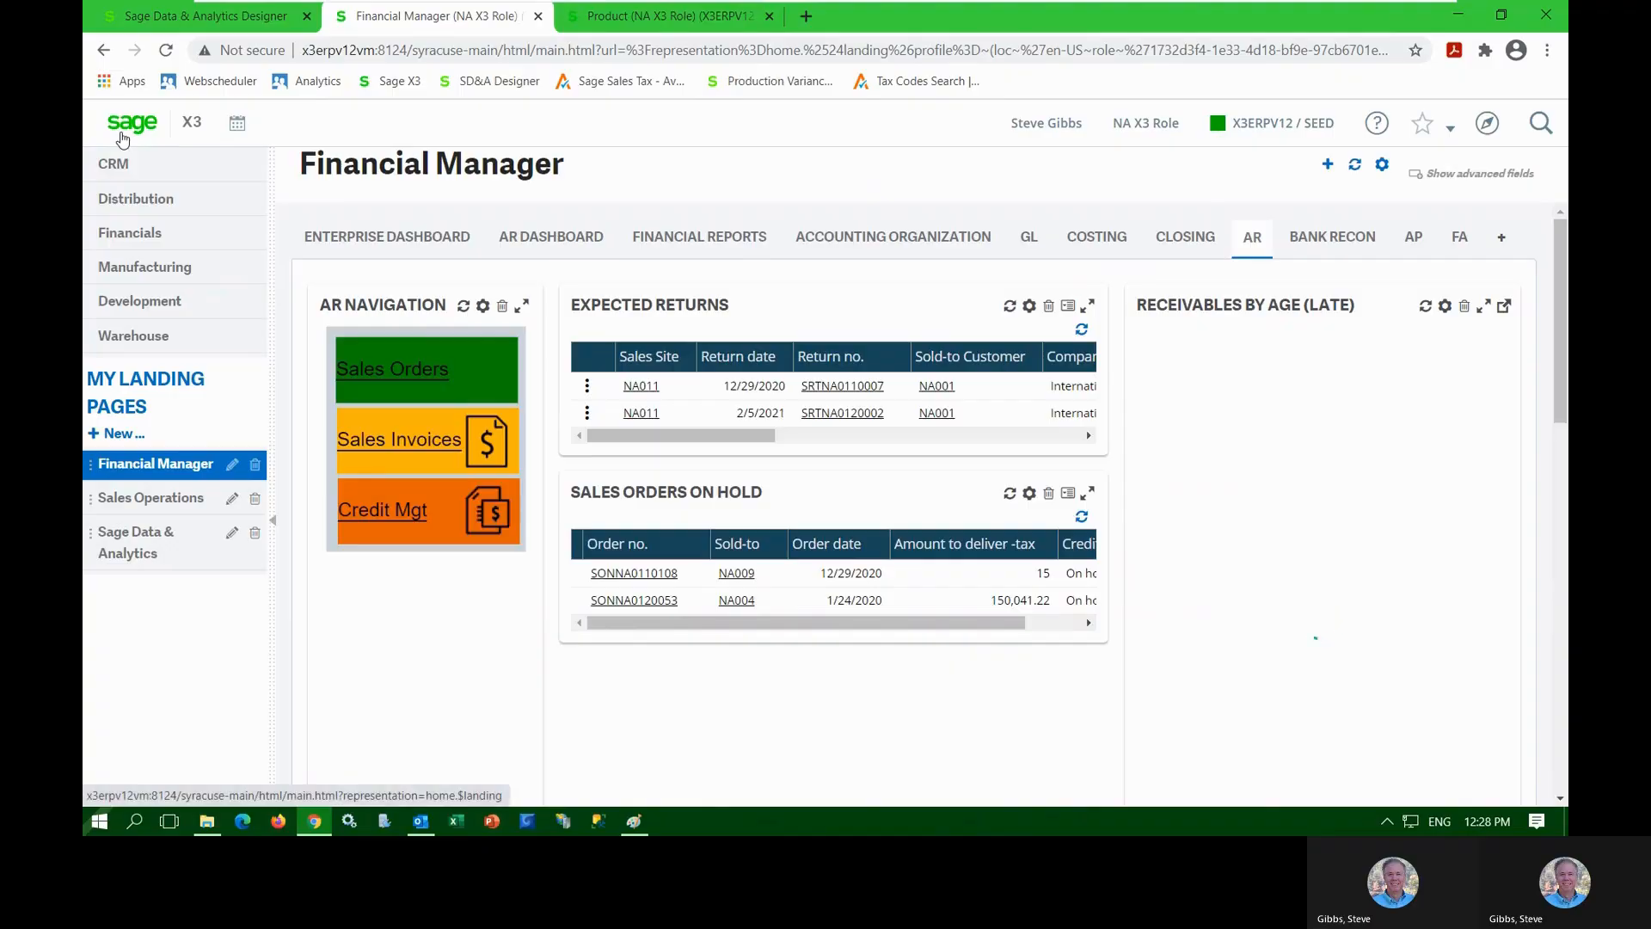
{"action": "scroll", "coordinate": [847, 554], "scroll_direction": "down", "scroll_amount": 10}
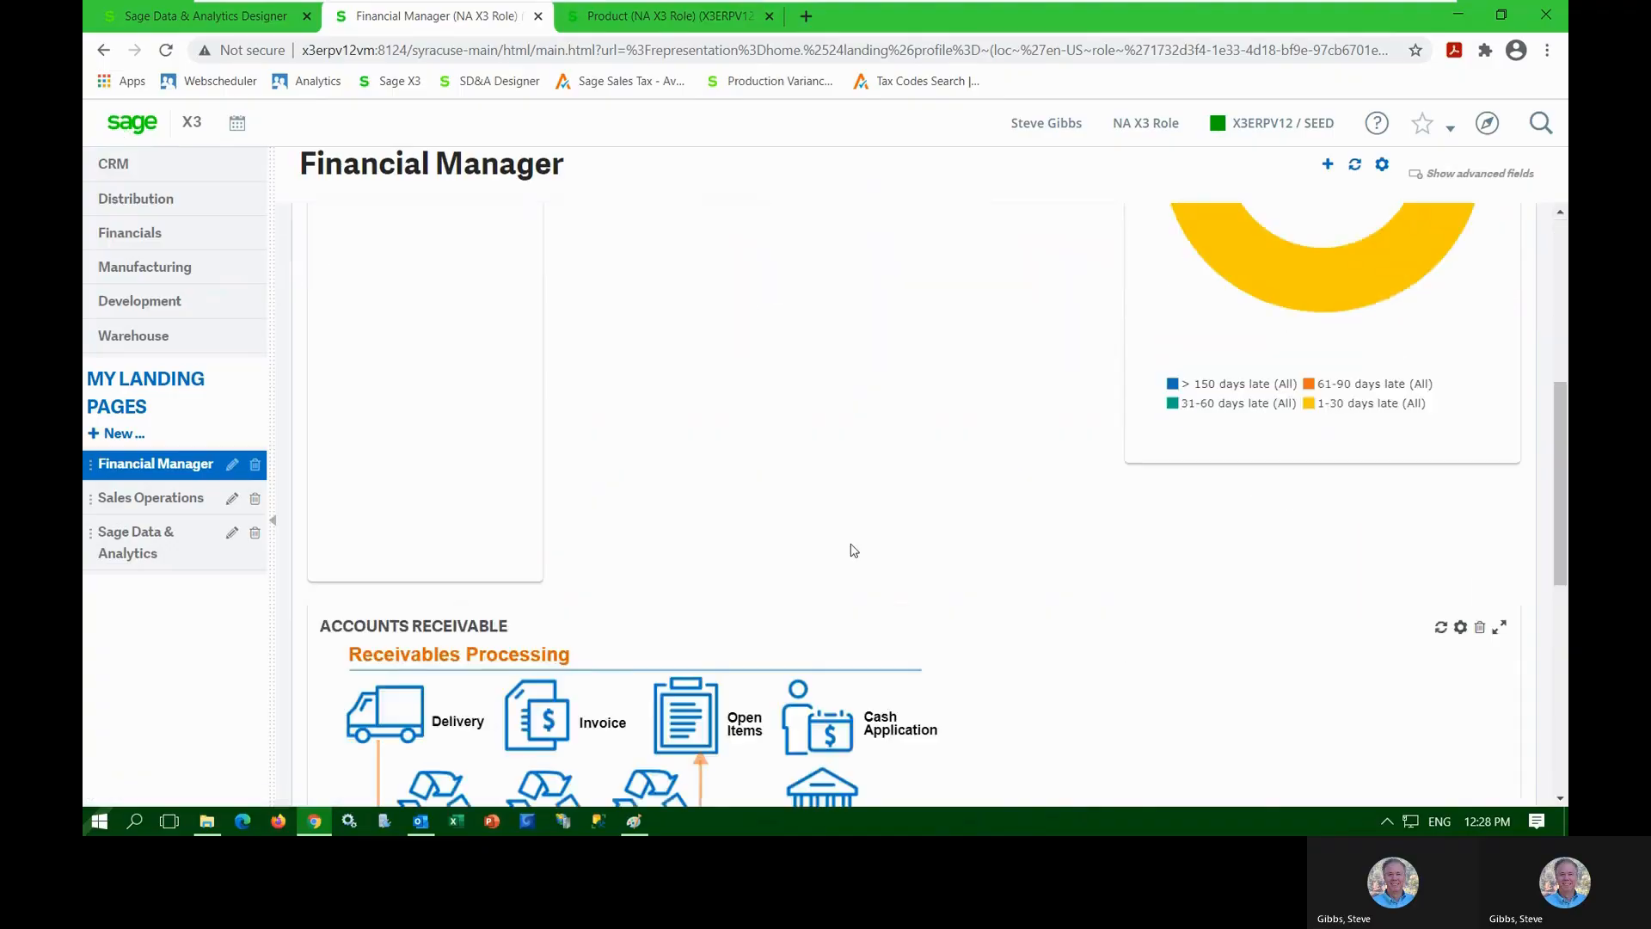
{"action": "scroll", "coordinate": [853, 549], "scroll_direction": "down", "scroll_amount": 2}
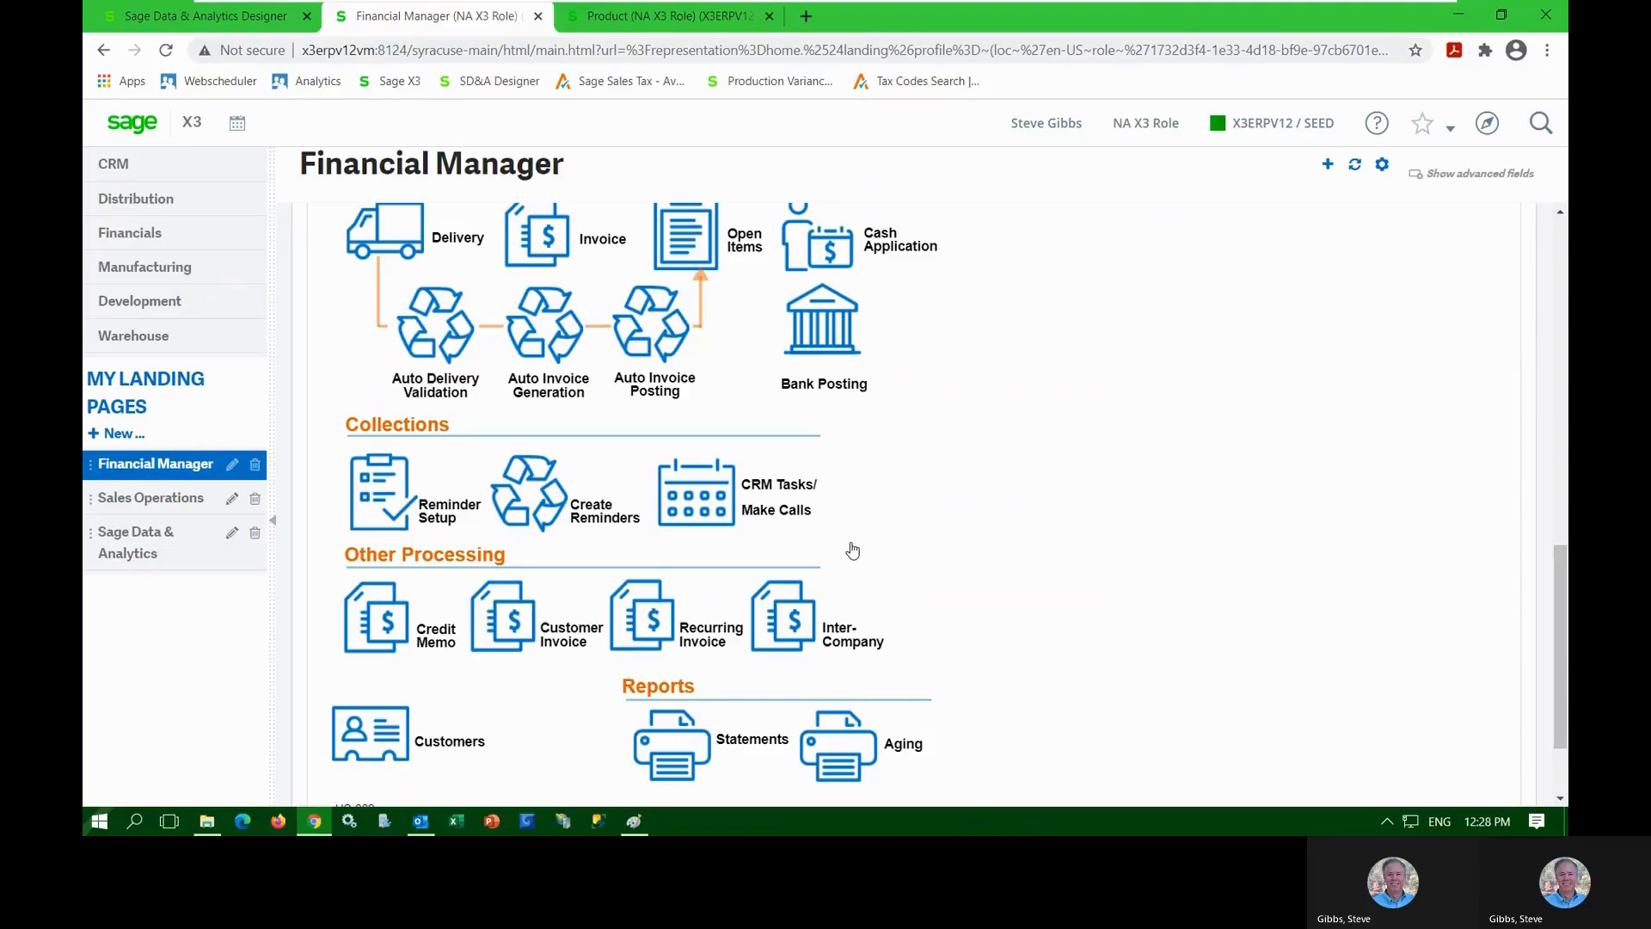
{"action": "scroll", "coordinate": [853, 552], "scroll_direction": "up", "scroll_amount": 2}
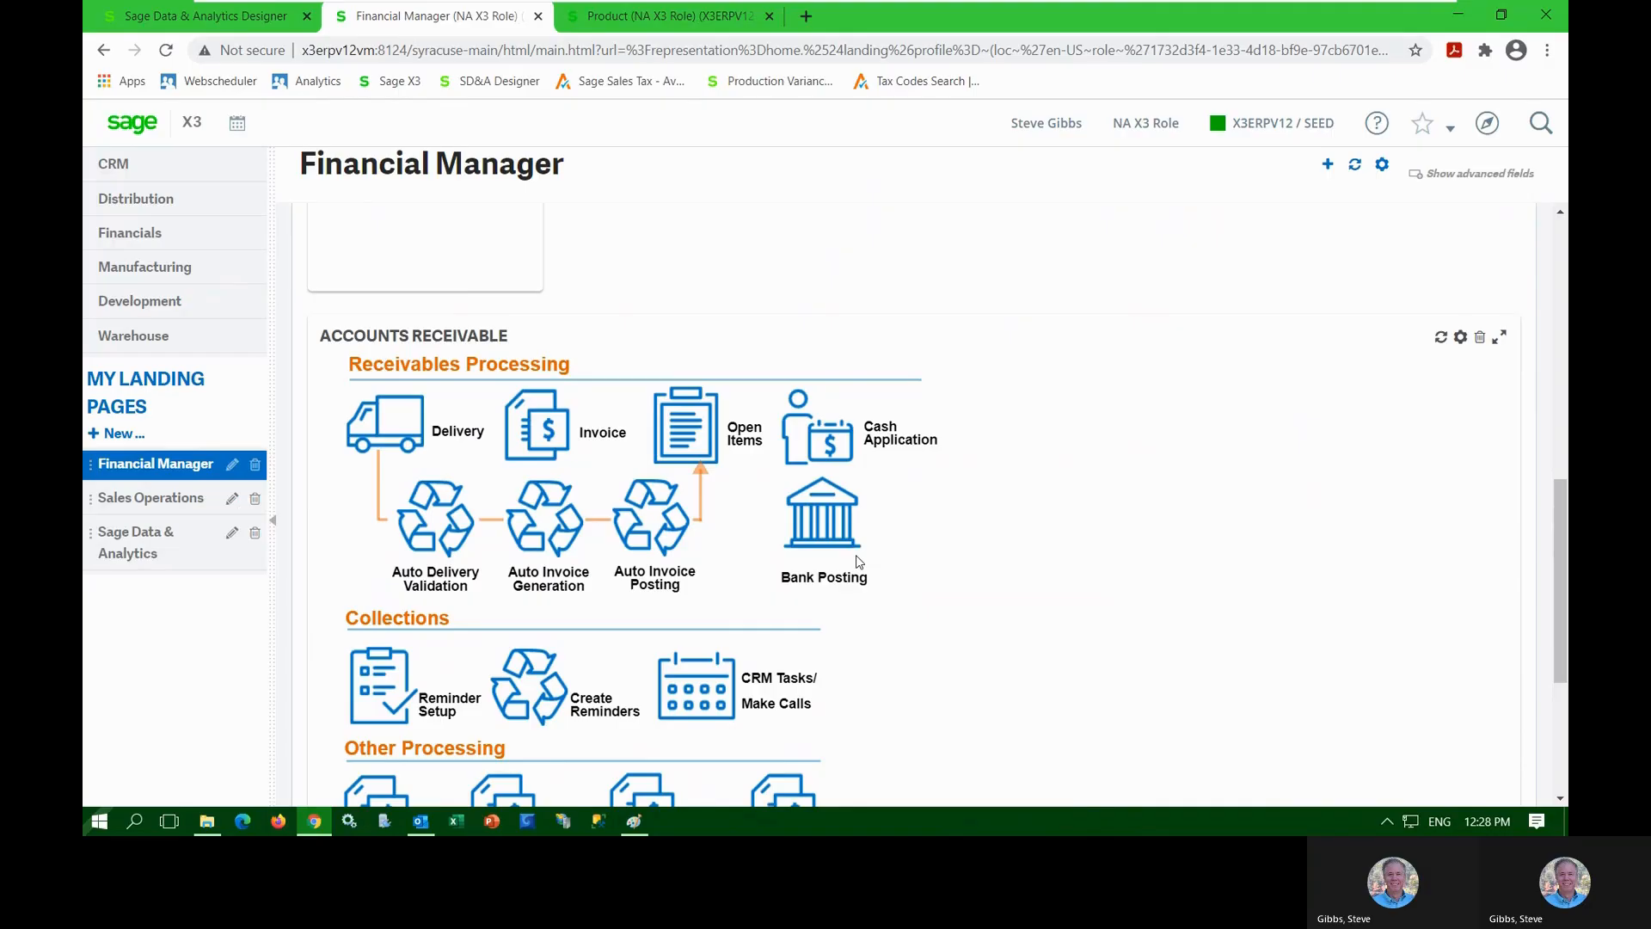
{"action": "left_click", "coordinate": [821, 451]}
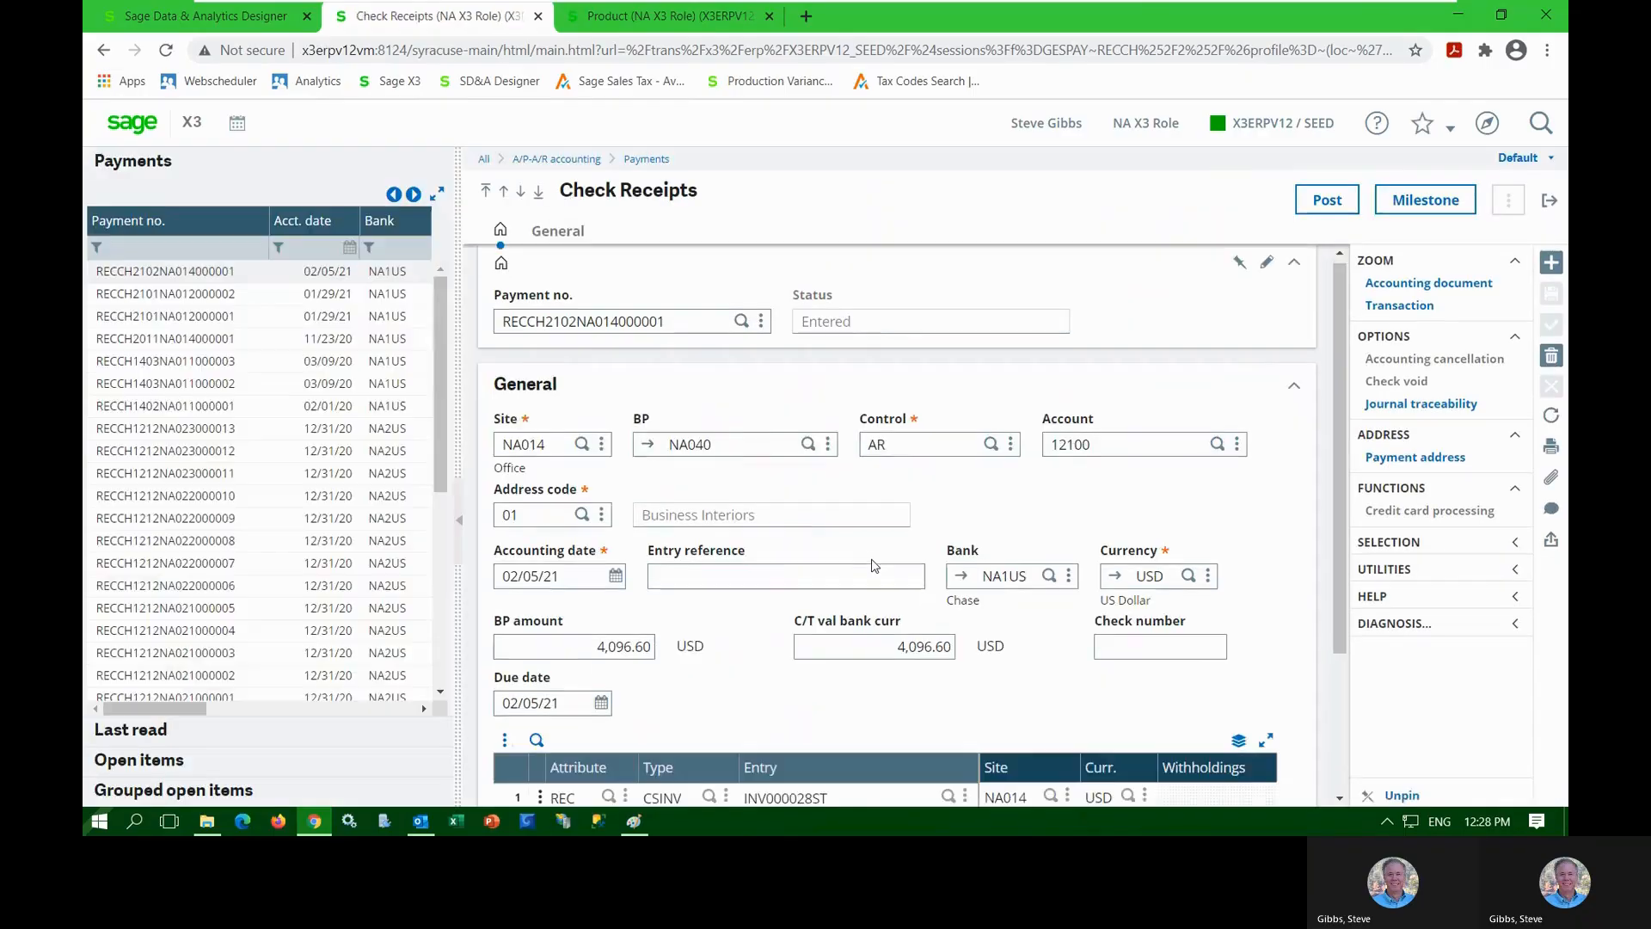
Start a new check receipt and set its site to NA011
{"action": "left_click", "coordinate": [1557, 266]}
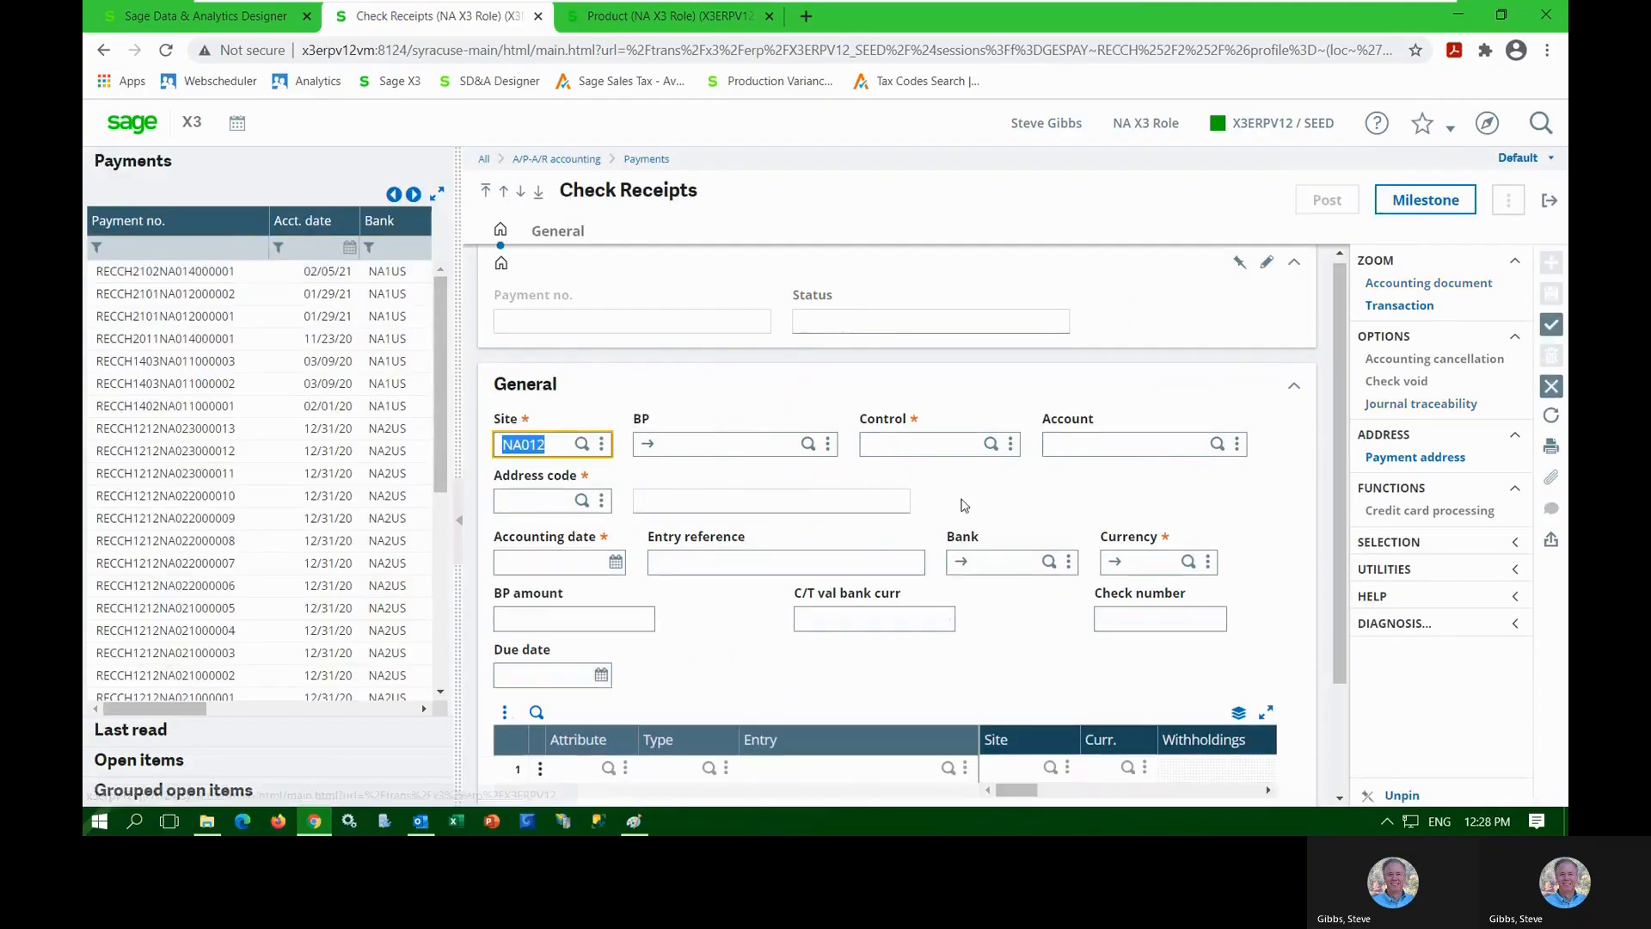
{"action": "left_click", "coordinate": [758, 444]}
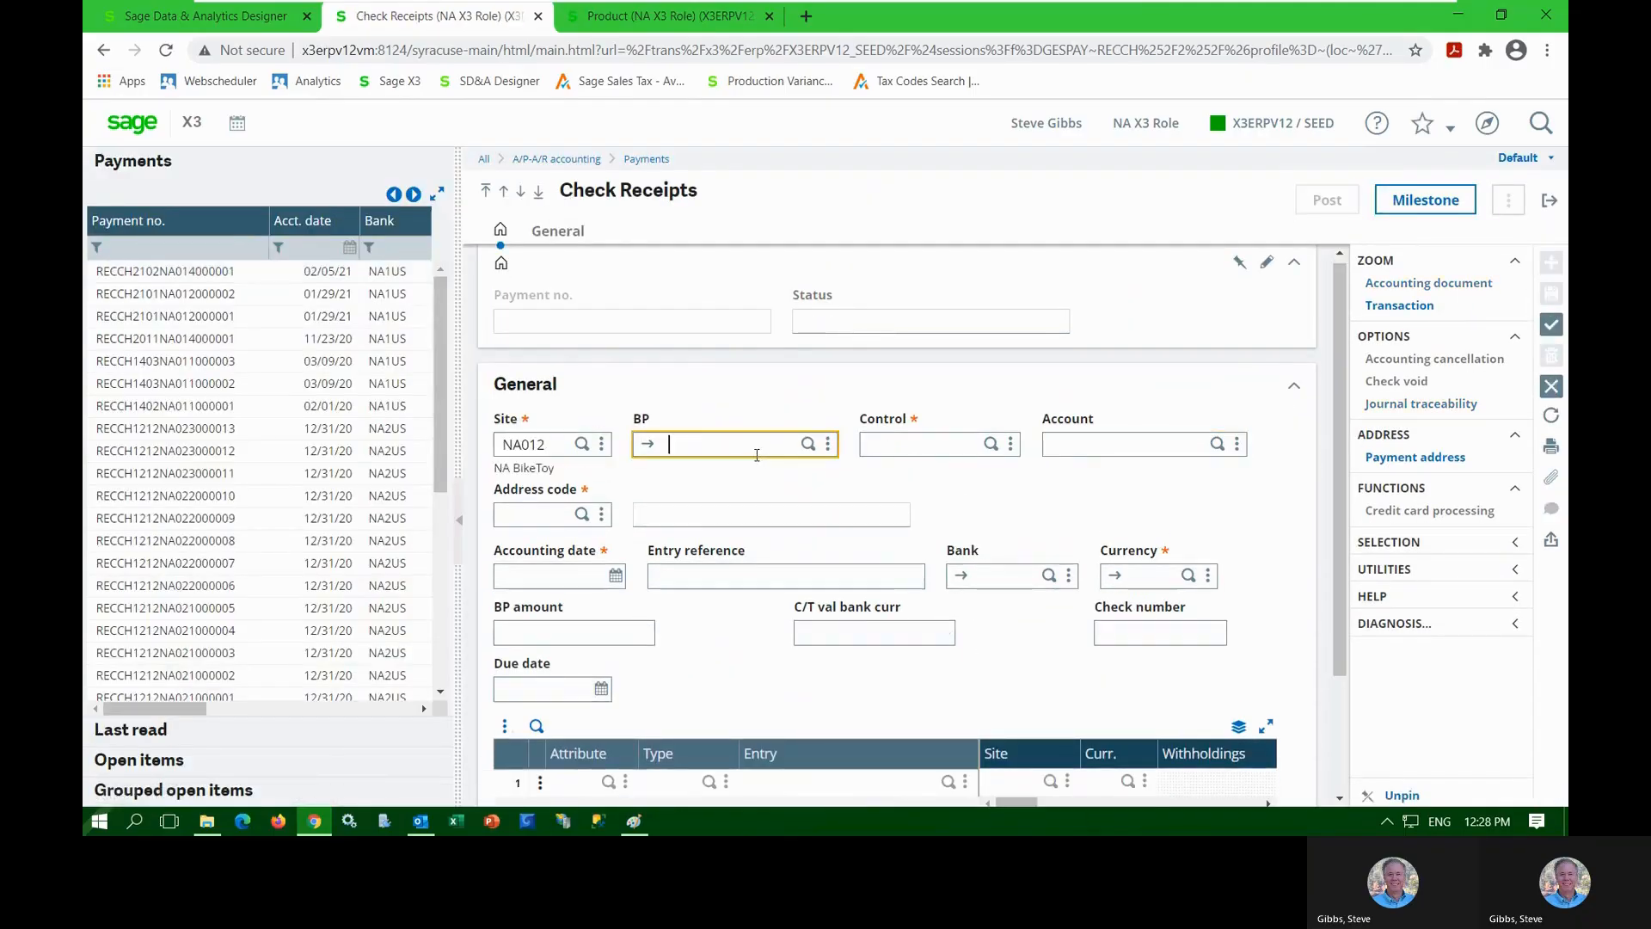
{"action": "type", "text": "inte"}
{"action": "key", "text": "shift+Tab"}
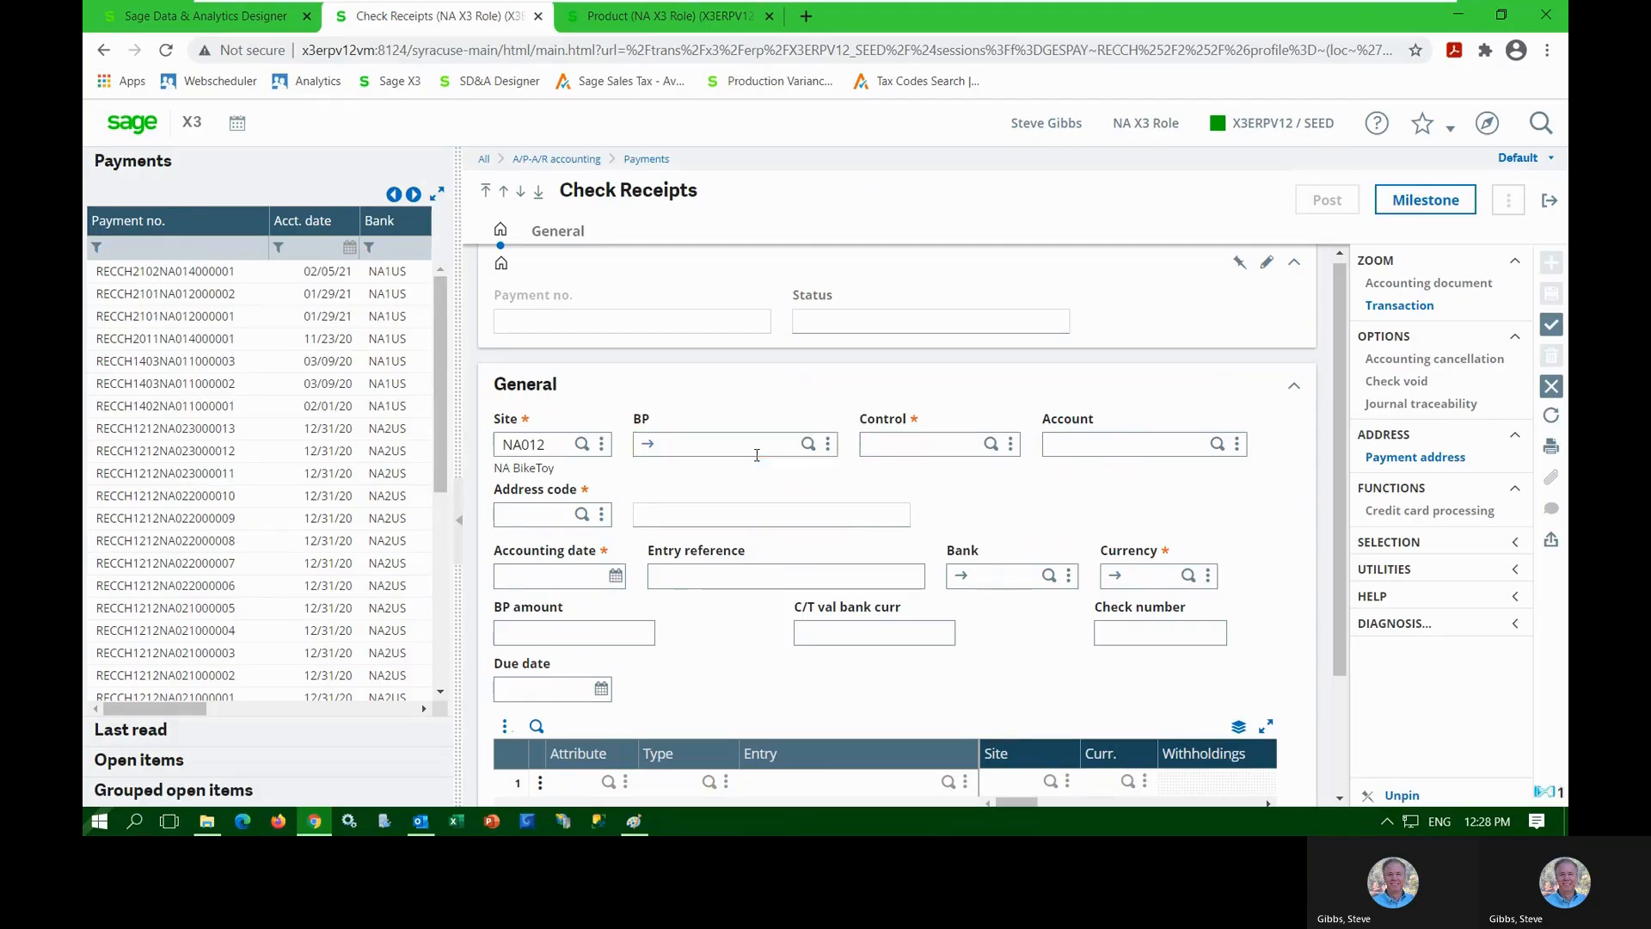
{"action": "type", "text": "na011"}
{"action": "key", "text": "Tab"}
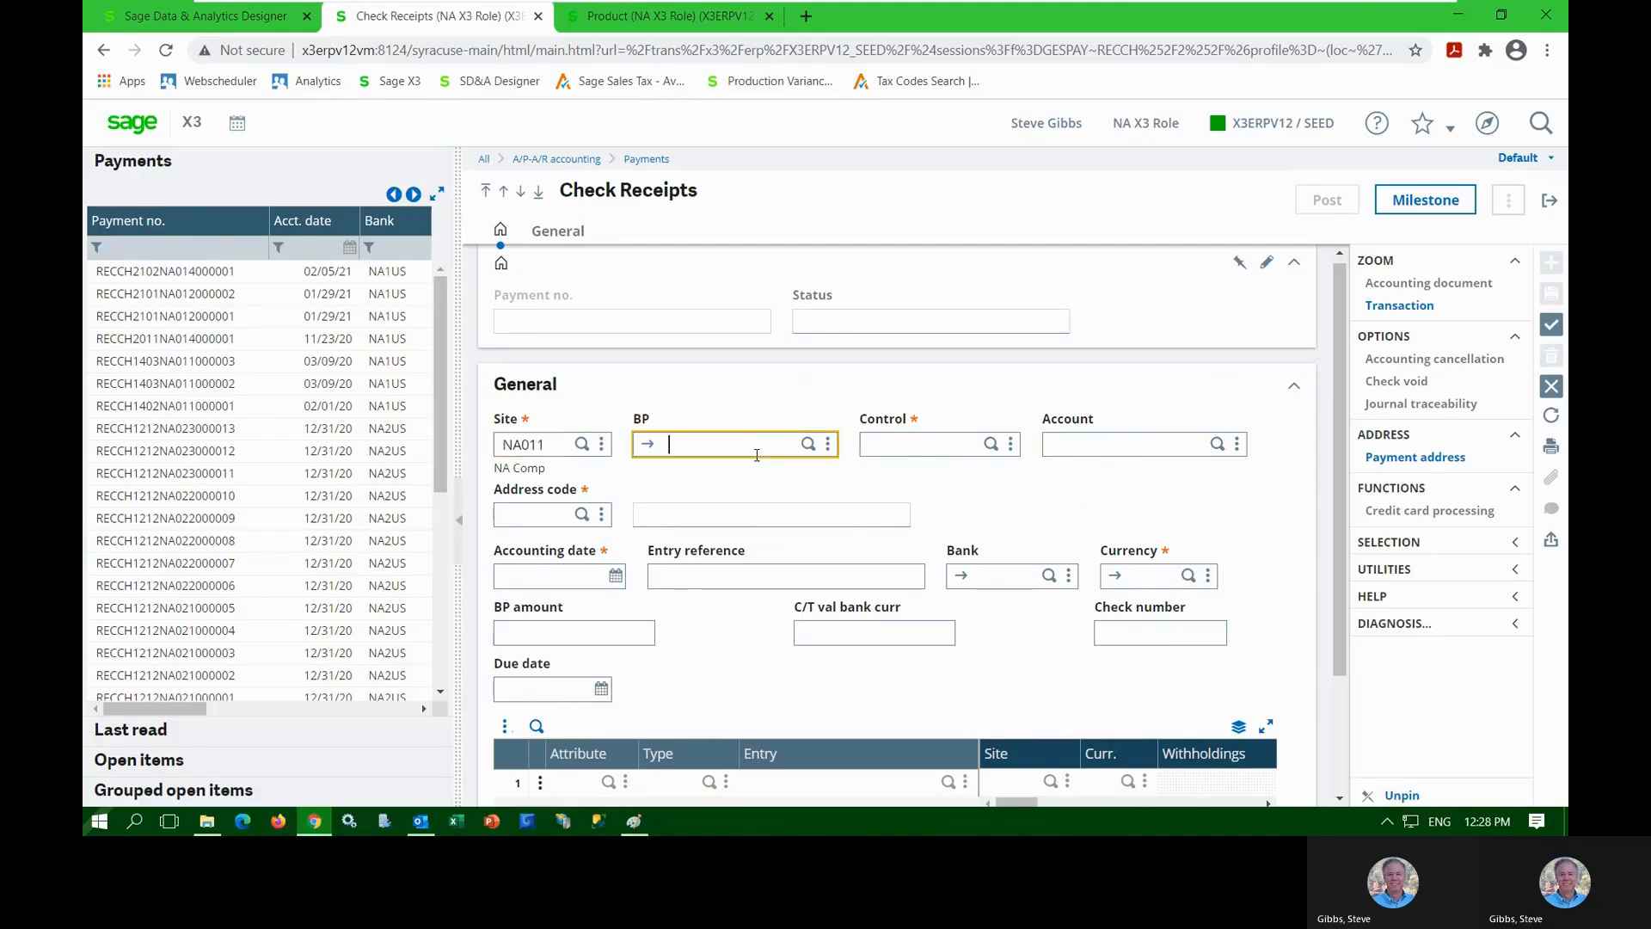
Search the receipt's BP field for "inter" and choose International Distributors
{"action": "type", "text": "na0"}
{"action": "key", "text": "BackSpace"}
{"action": "key", "text": "BackSpace"}
{"action": "key", "text": "BackSpace"}
{"action": "type", "text": "inter"}
{"action": "key", "text": "Tab"}
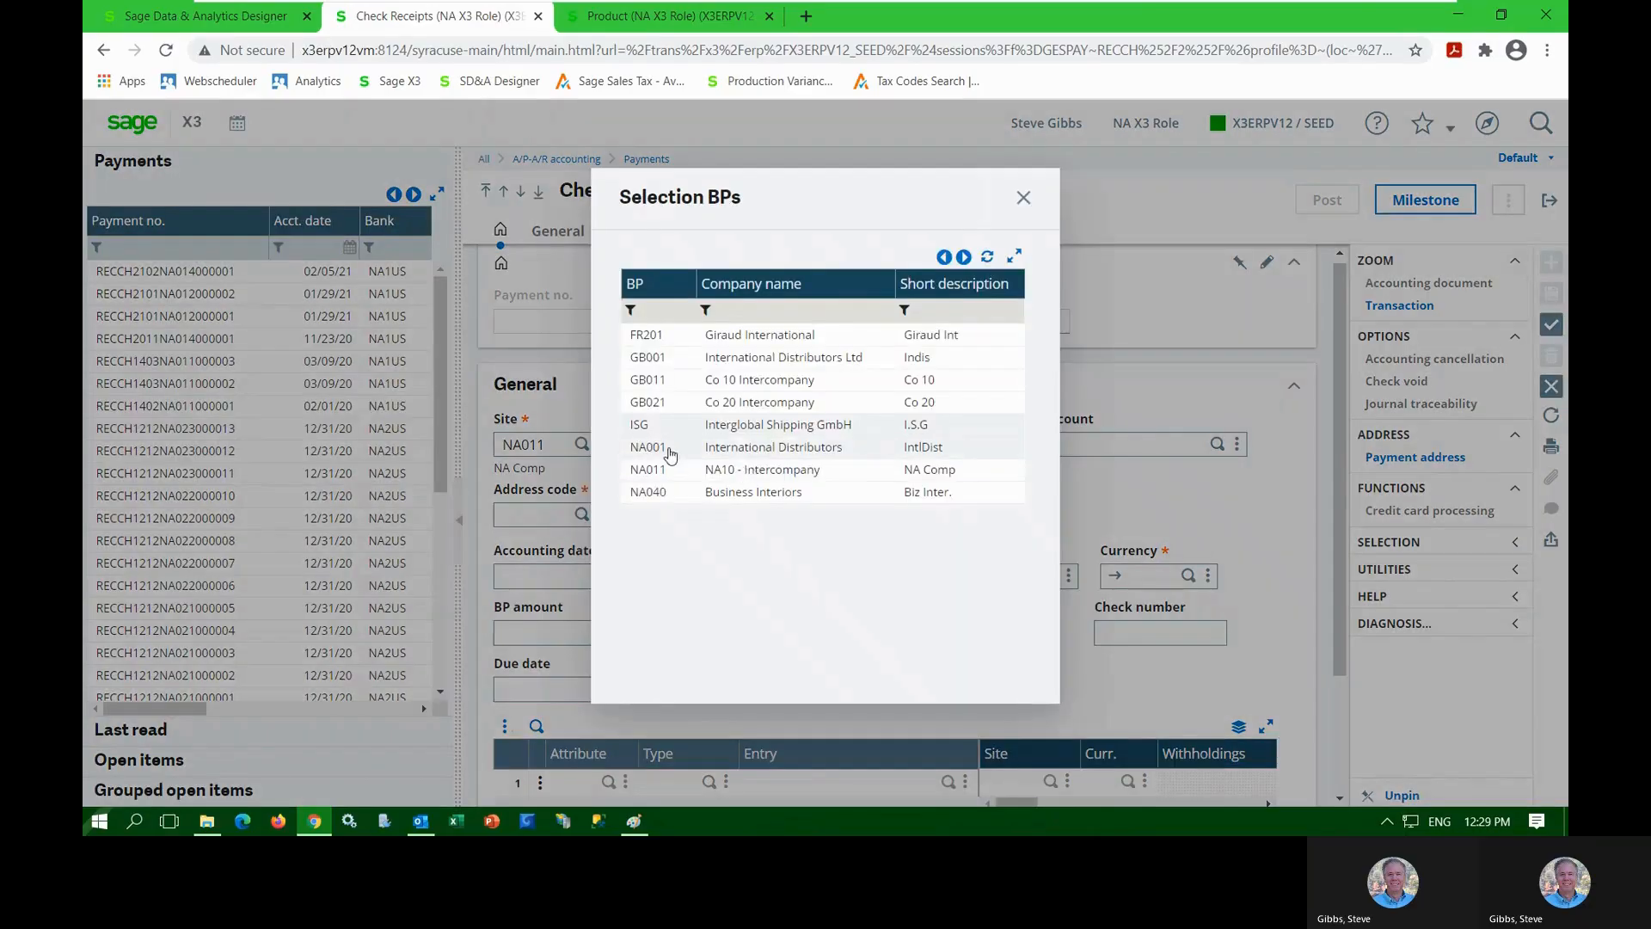
{"action": "left_click", "coordinate": [670, 454]}
Show the customer's Open items list and move the Balance column directly after Pay-by
{"action": "left_click", "coordinate": [201, 759]}
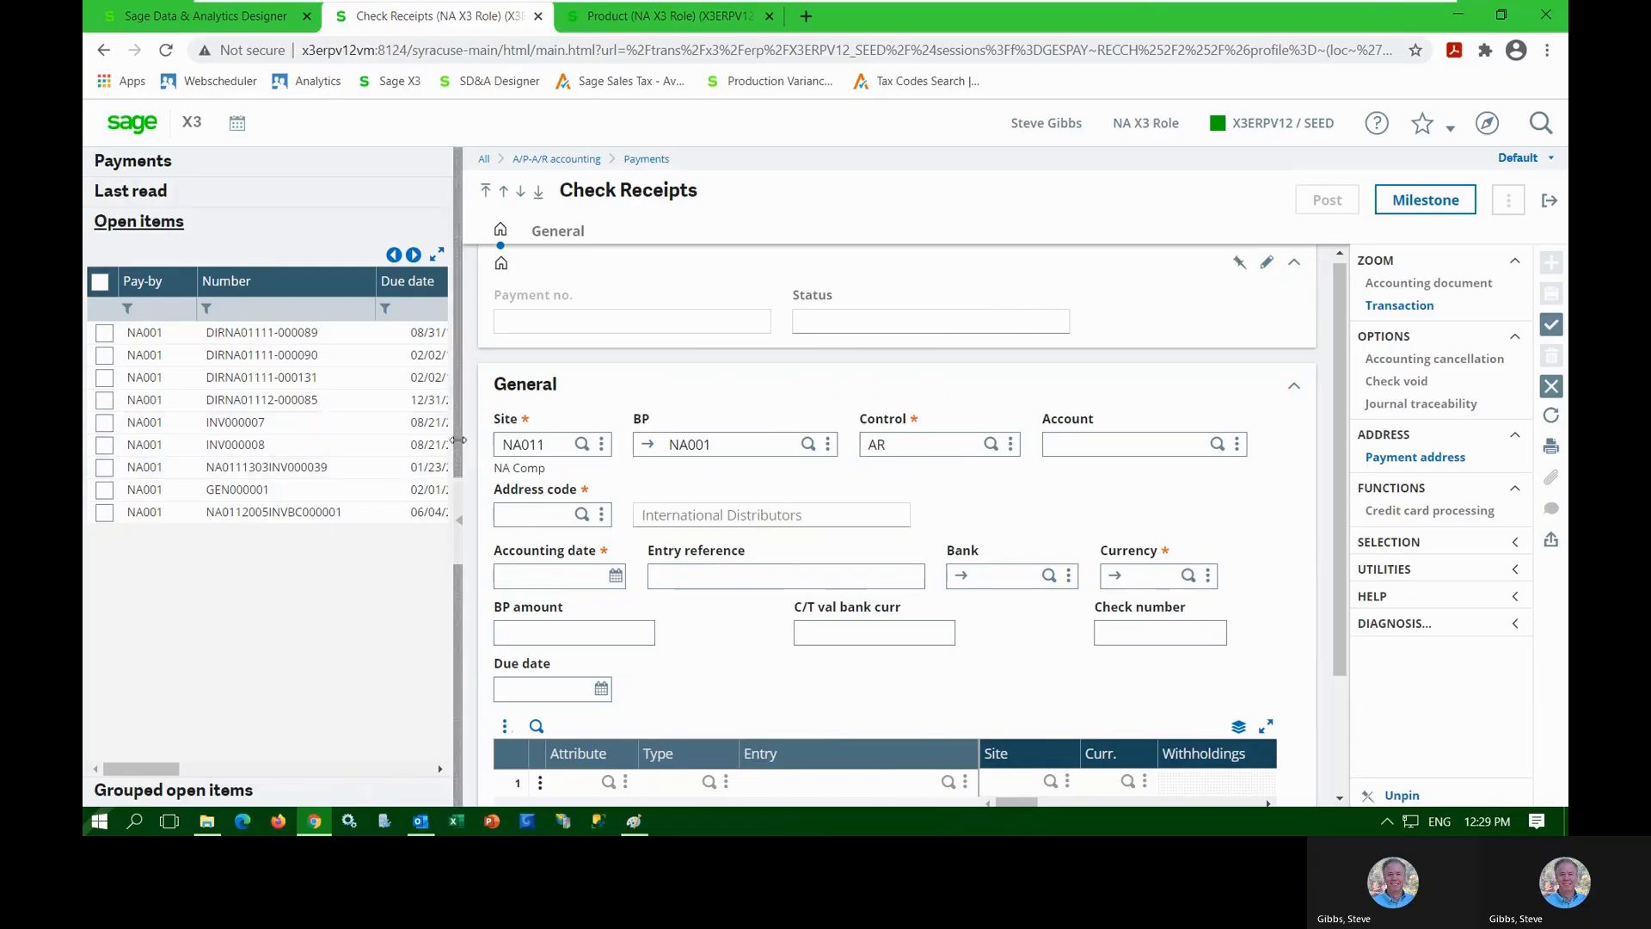
{"action": "left_click_drag", "start_coordinate": [458, 438], "coordinate": [710, 428]}
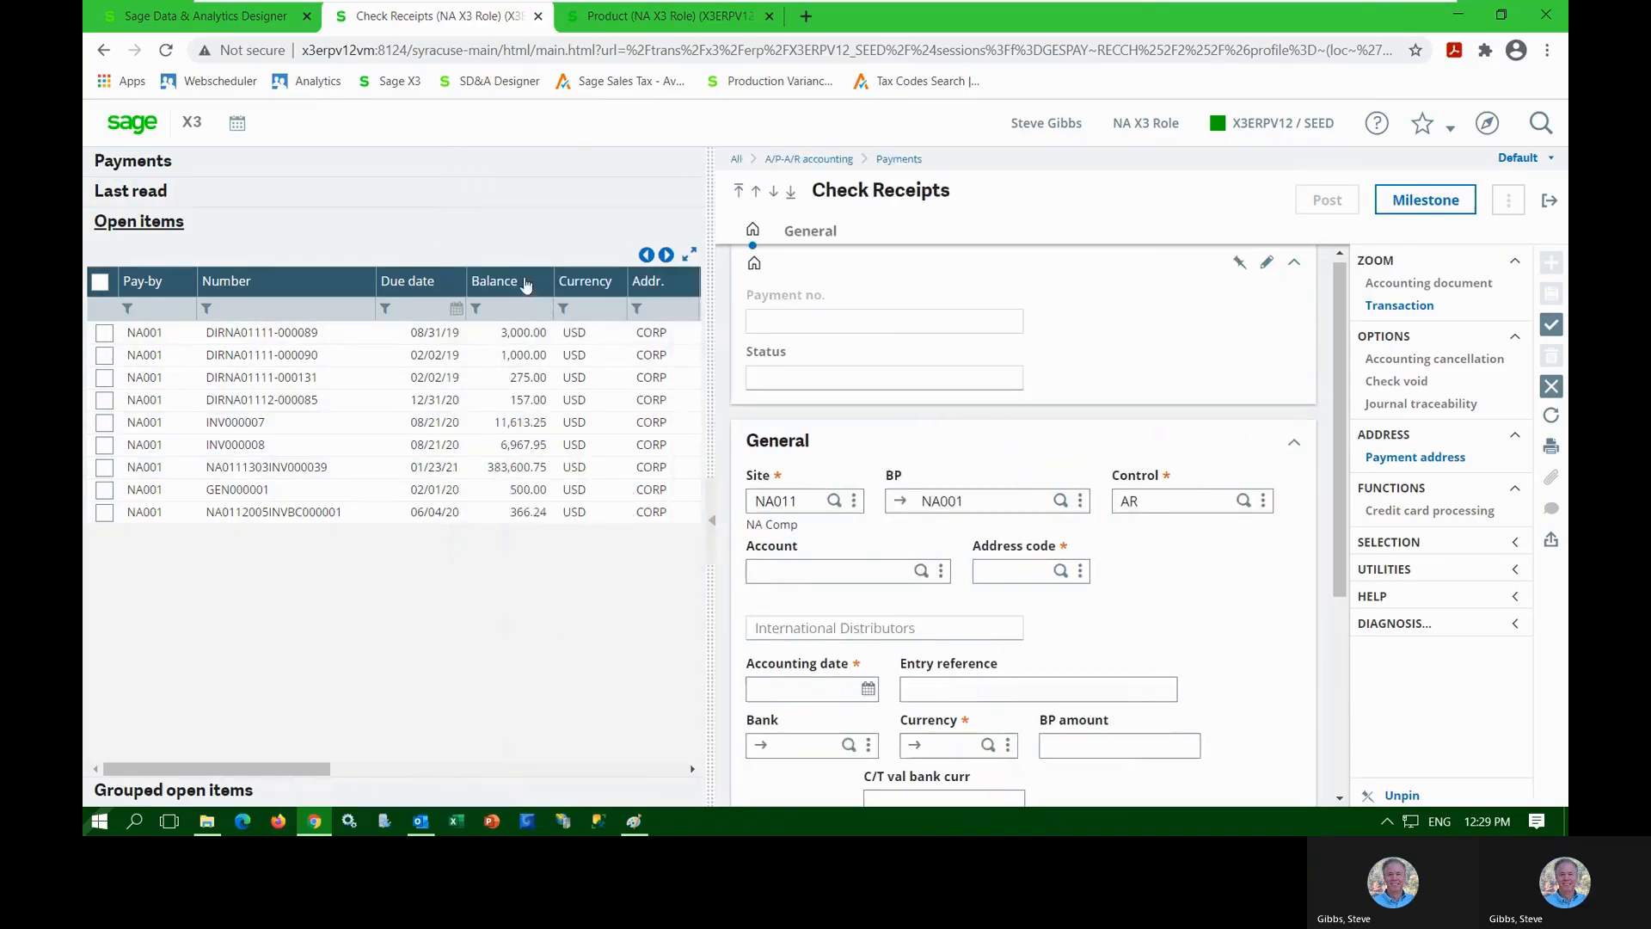
{"action": "left_click_drag", "start_coordinate": [516, 281], "coordinate": [215, 297]}
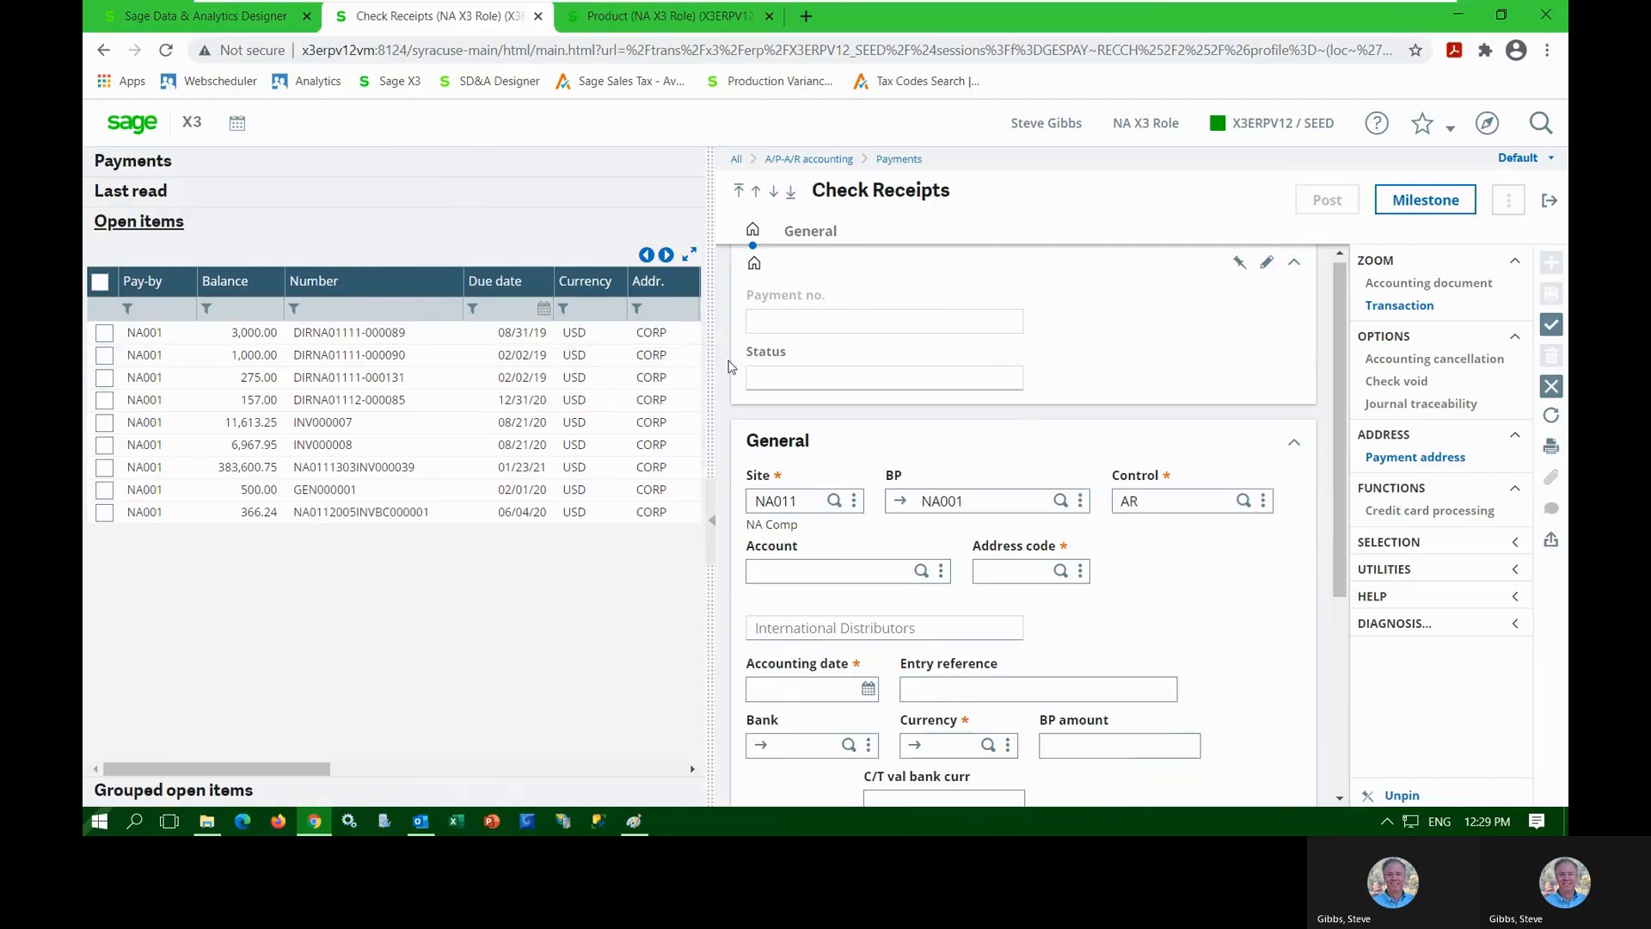
{"action": "left_click_drag", "start_coordinate": [713, 356], "coordinate": [444, 396]}
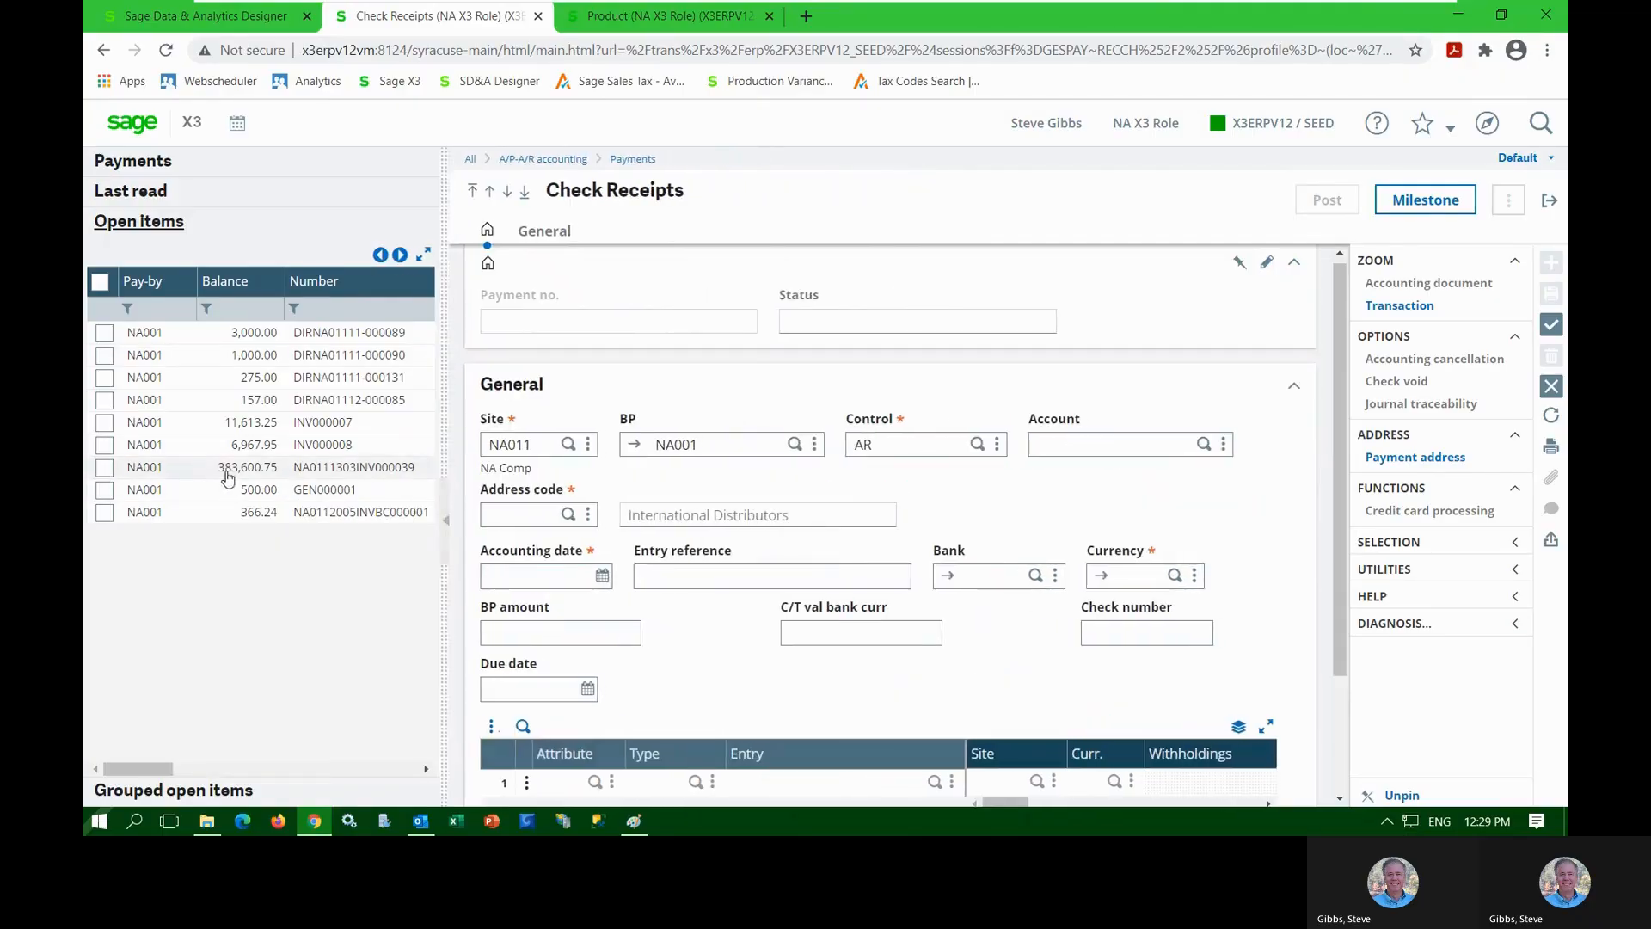
Add the 383,600.75 open item to the check receipt and enter check number 1211551
{"action": "left_click", "coordinate": [104, 466]}
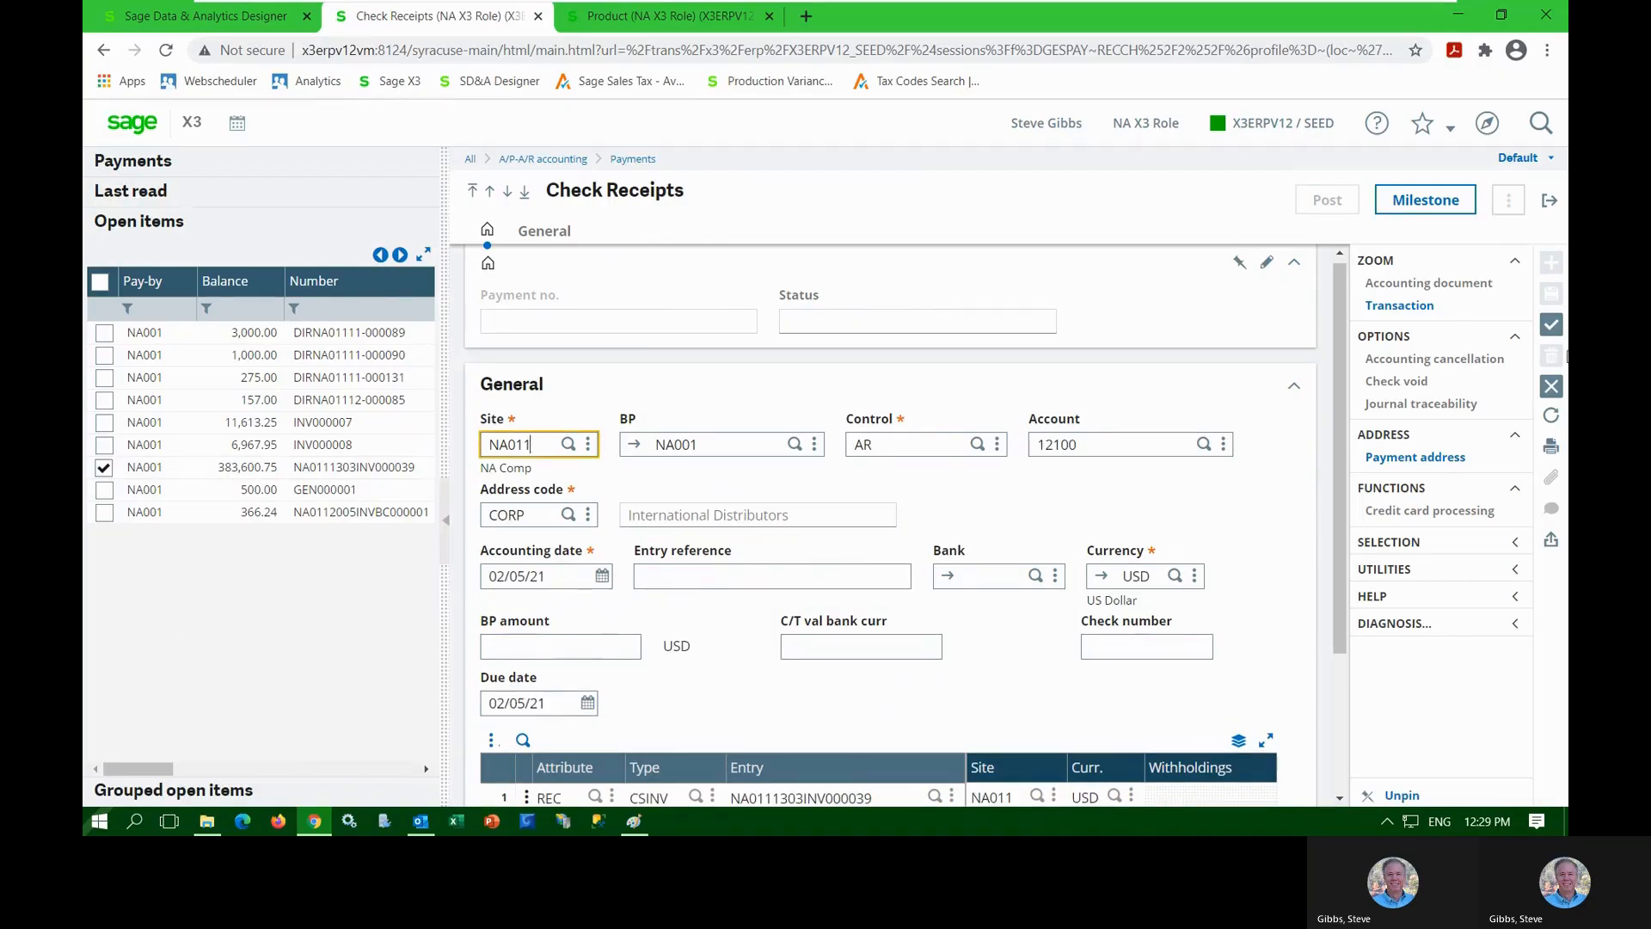
{"action": "left_click", "coordinate": [1122, 649]}
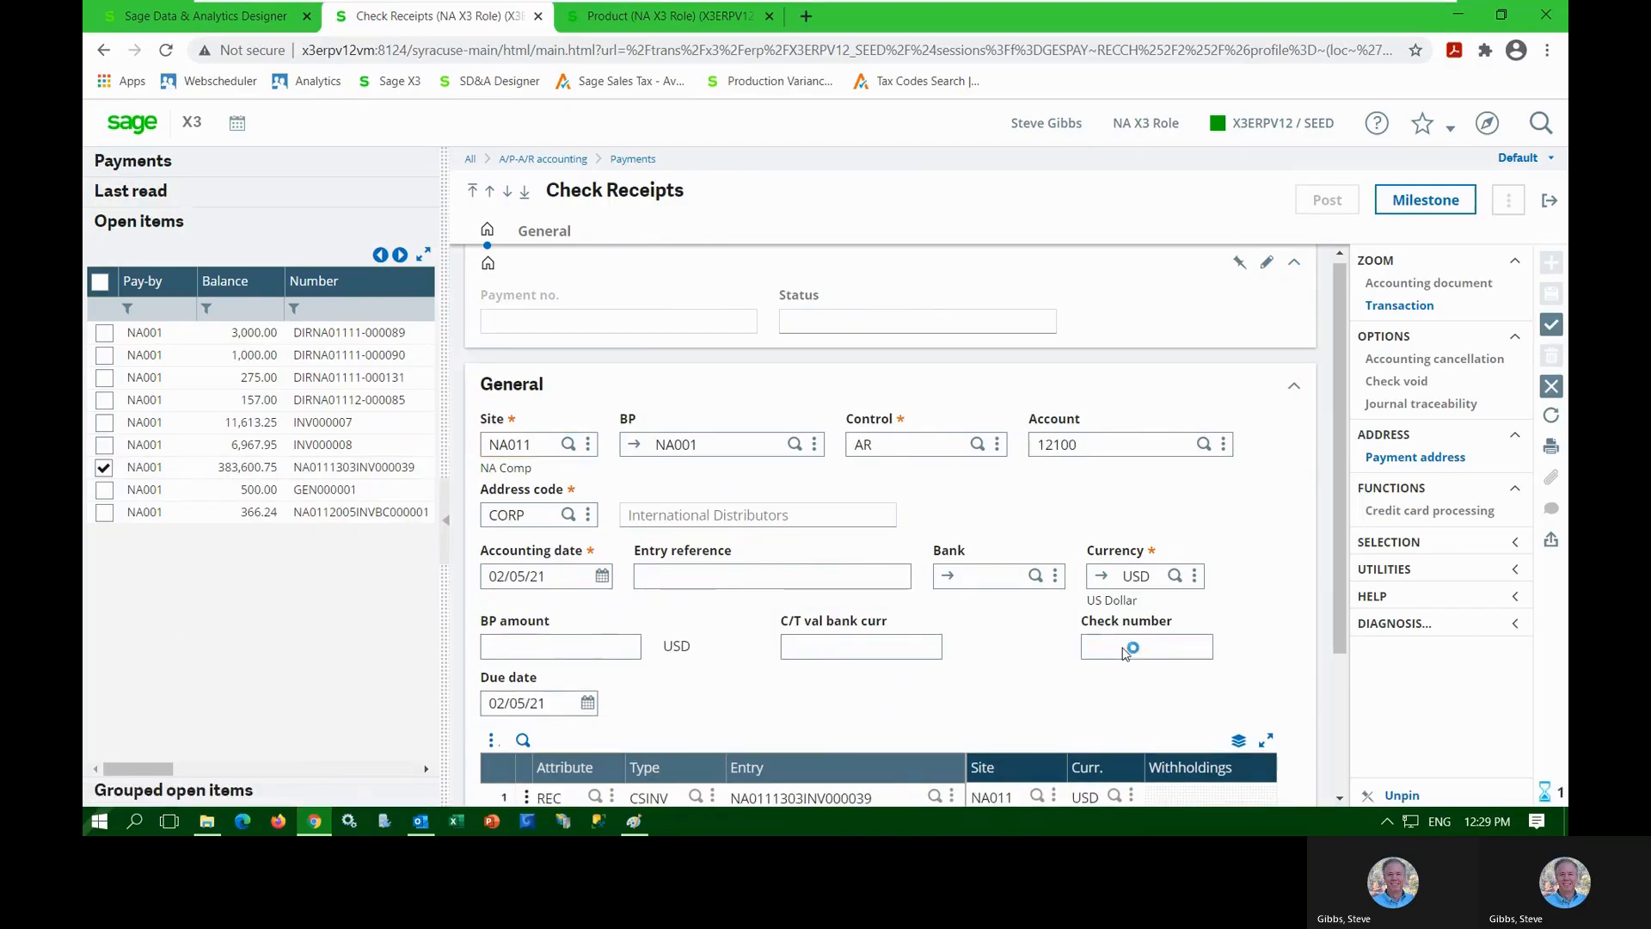
{"action": "type", "text": "1211551"}
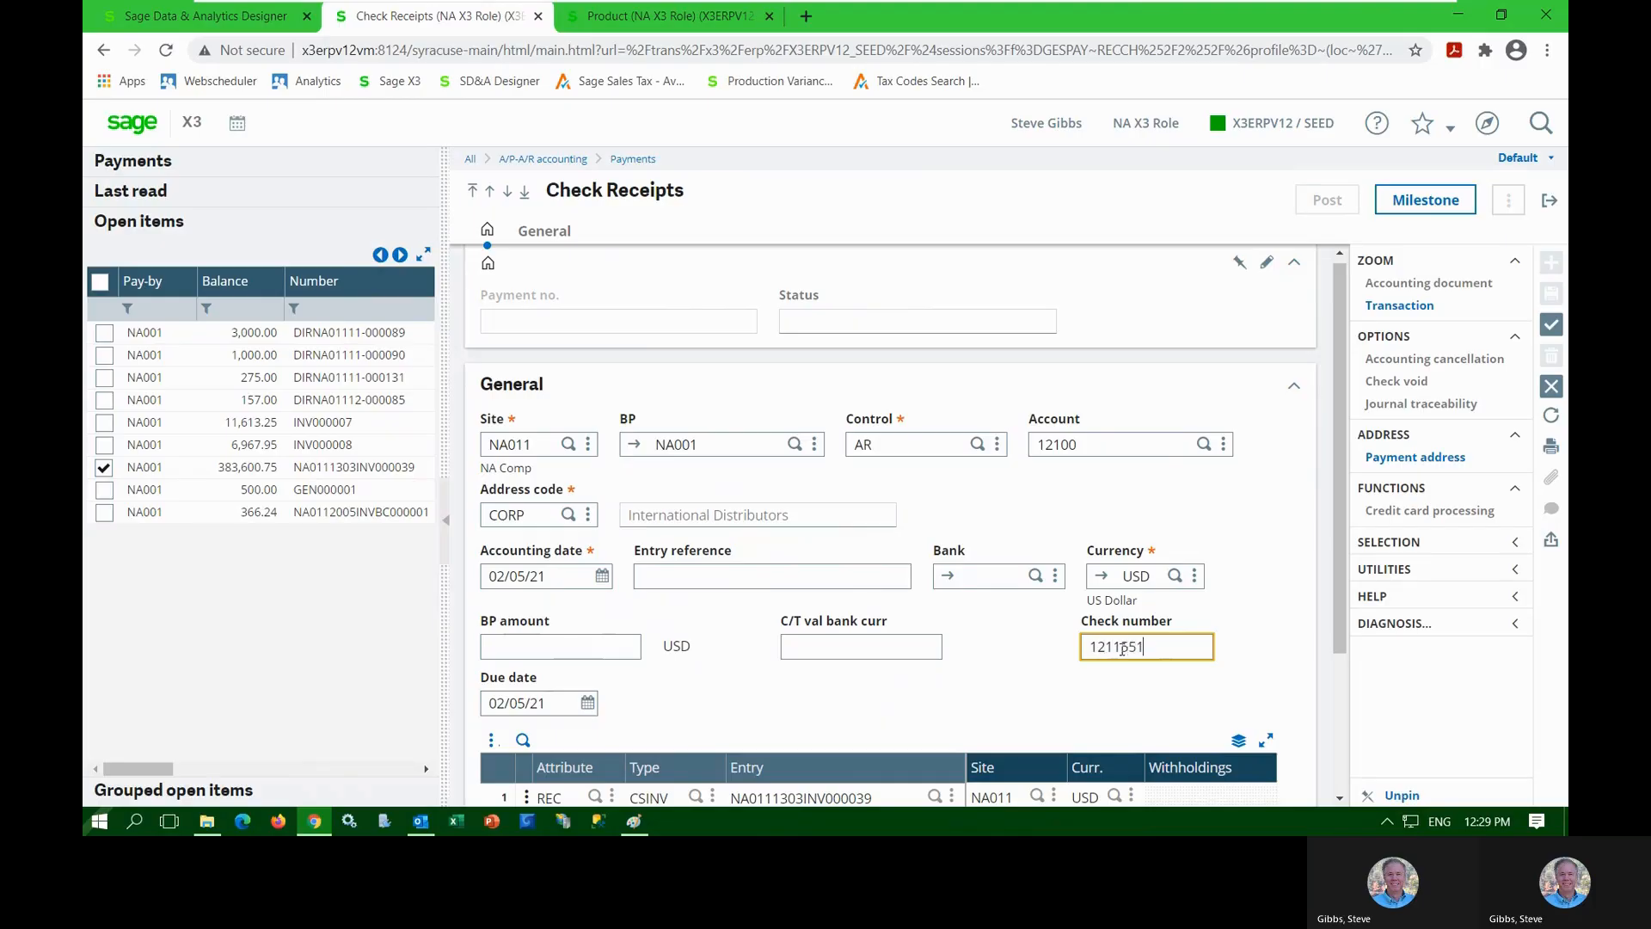
{"action": "key", "text": "Tab"}
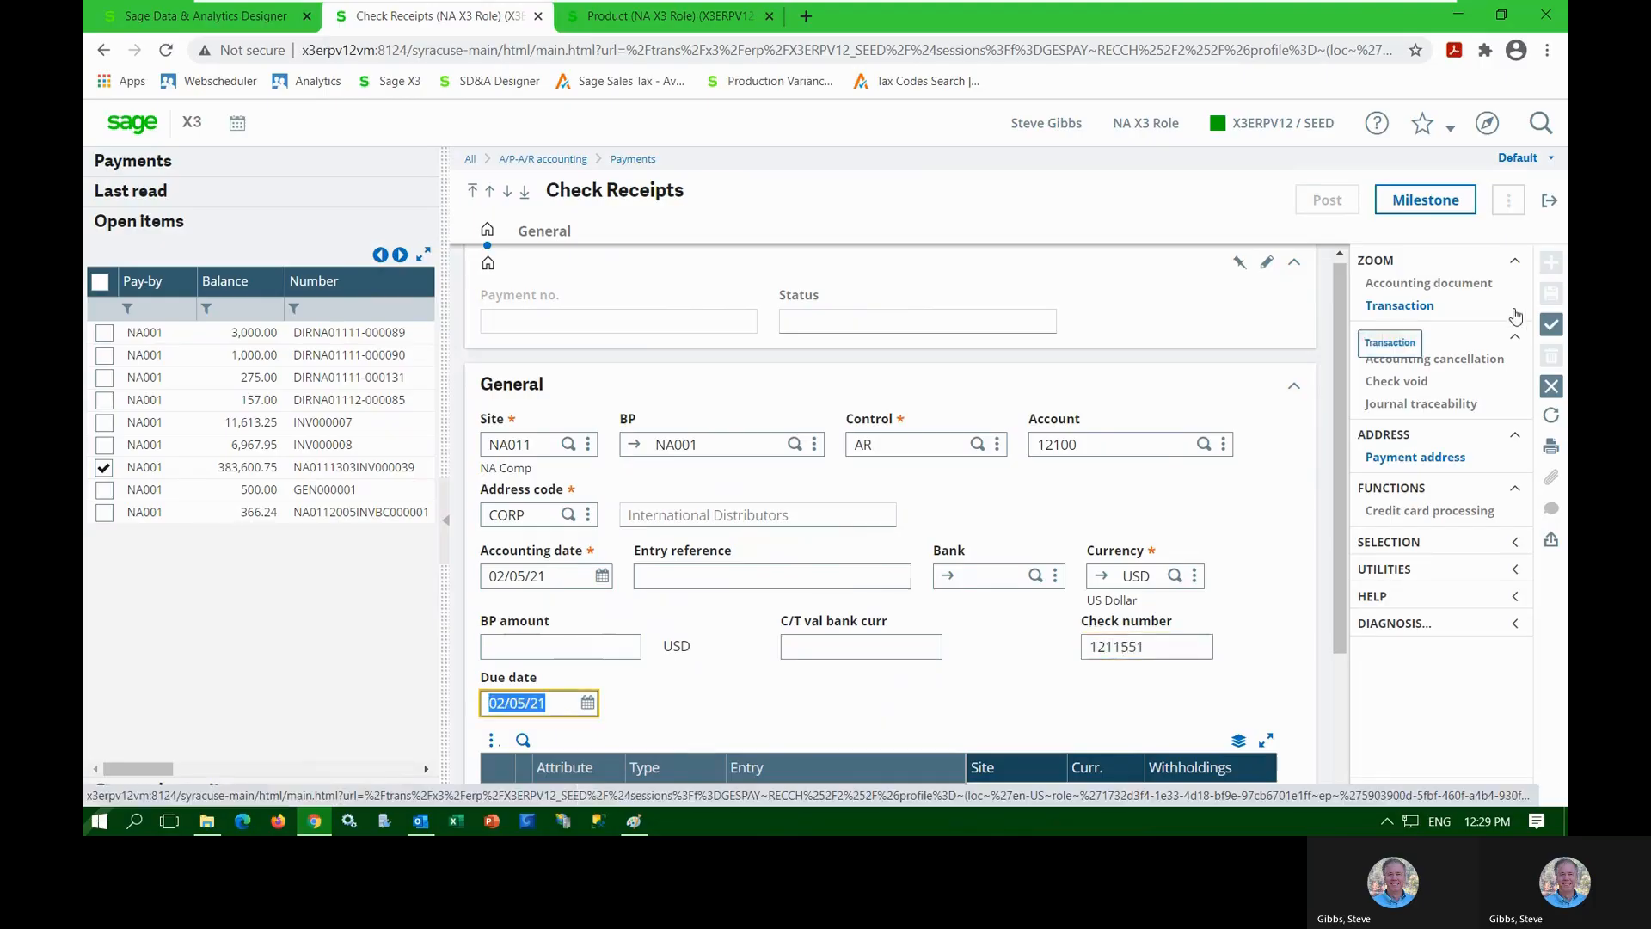
Allocate all the listed open items to the receipt, review its lines, and leave for the Financial Manager landing page without saving
{"action": "left_click", "coordinate": [104, 285]}
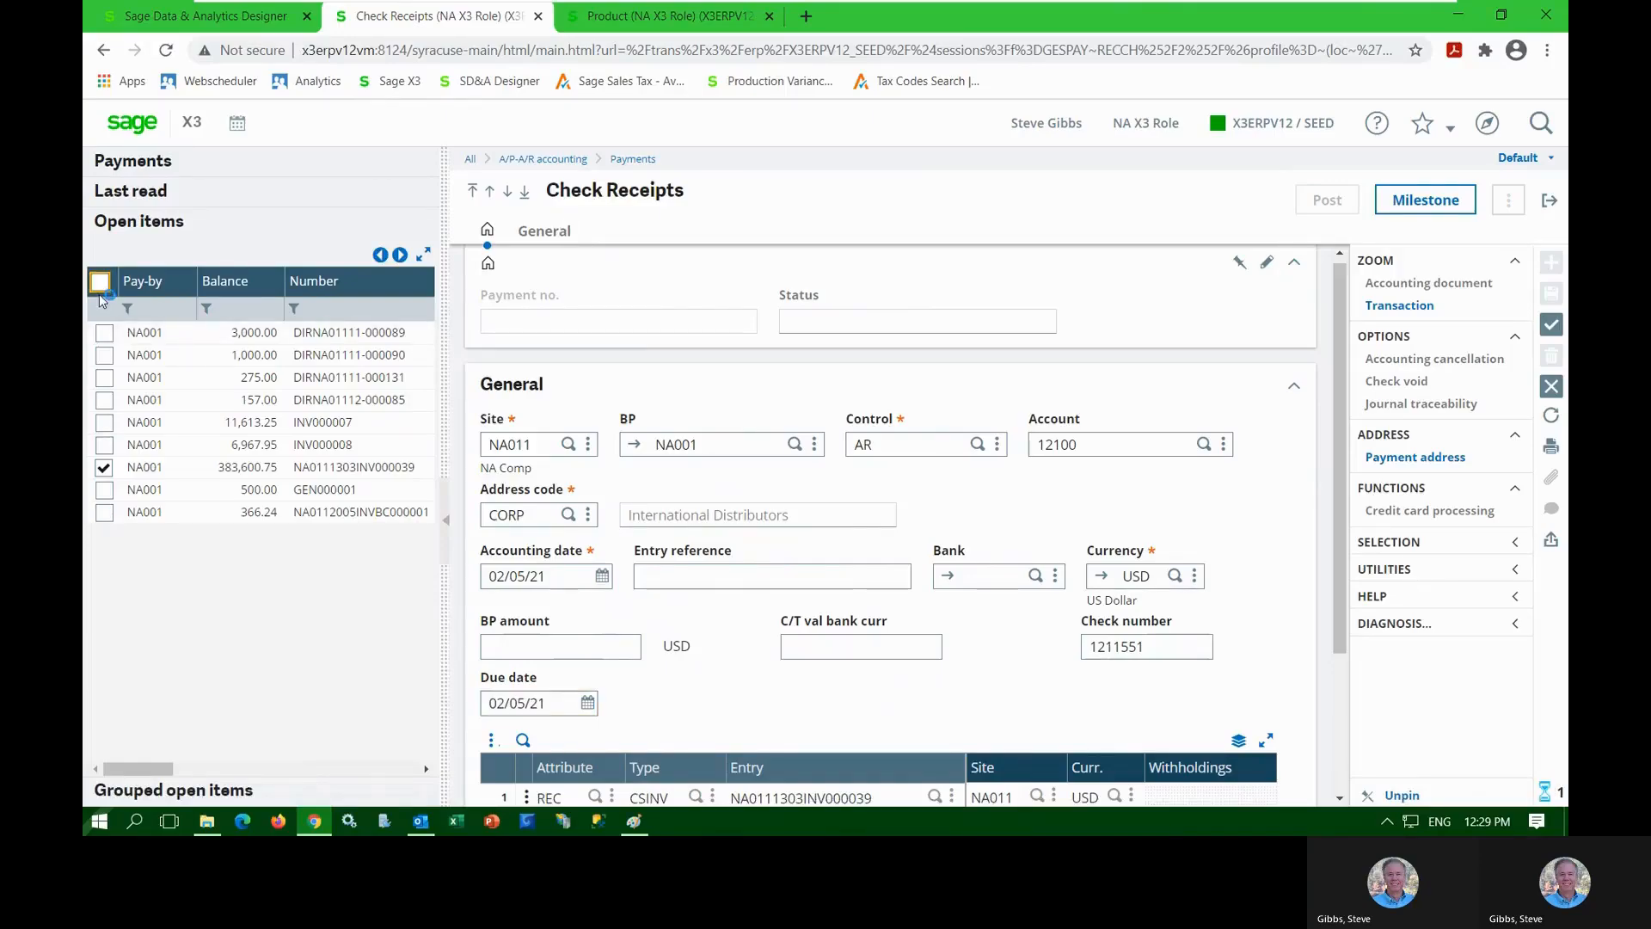
{"action": "scroll", "coordinate": [684, 692], "scroll_direction": "down", "scroll_amount": 5}
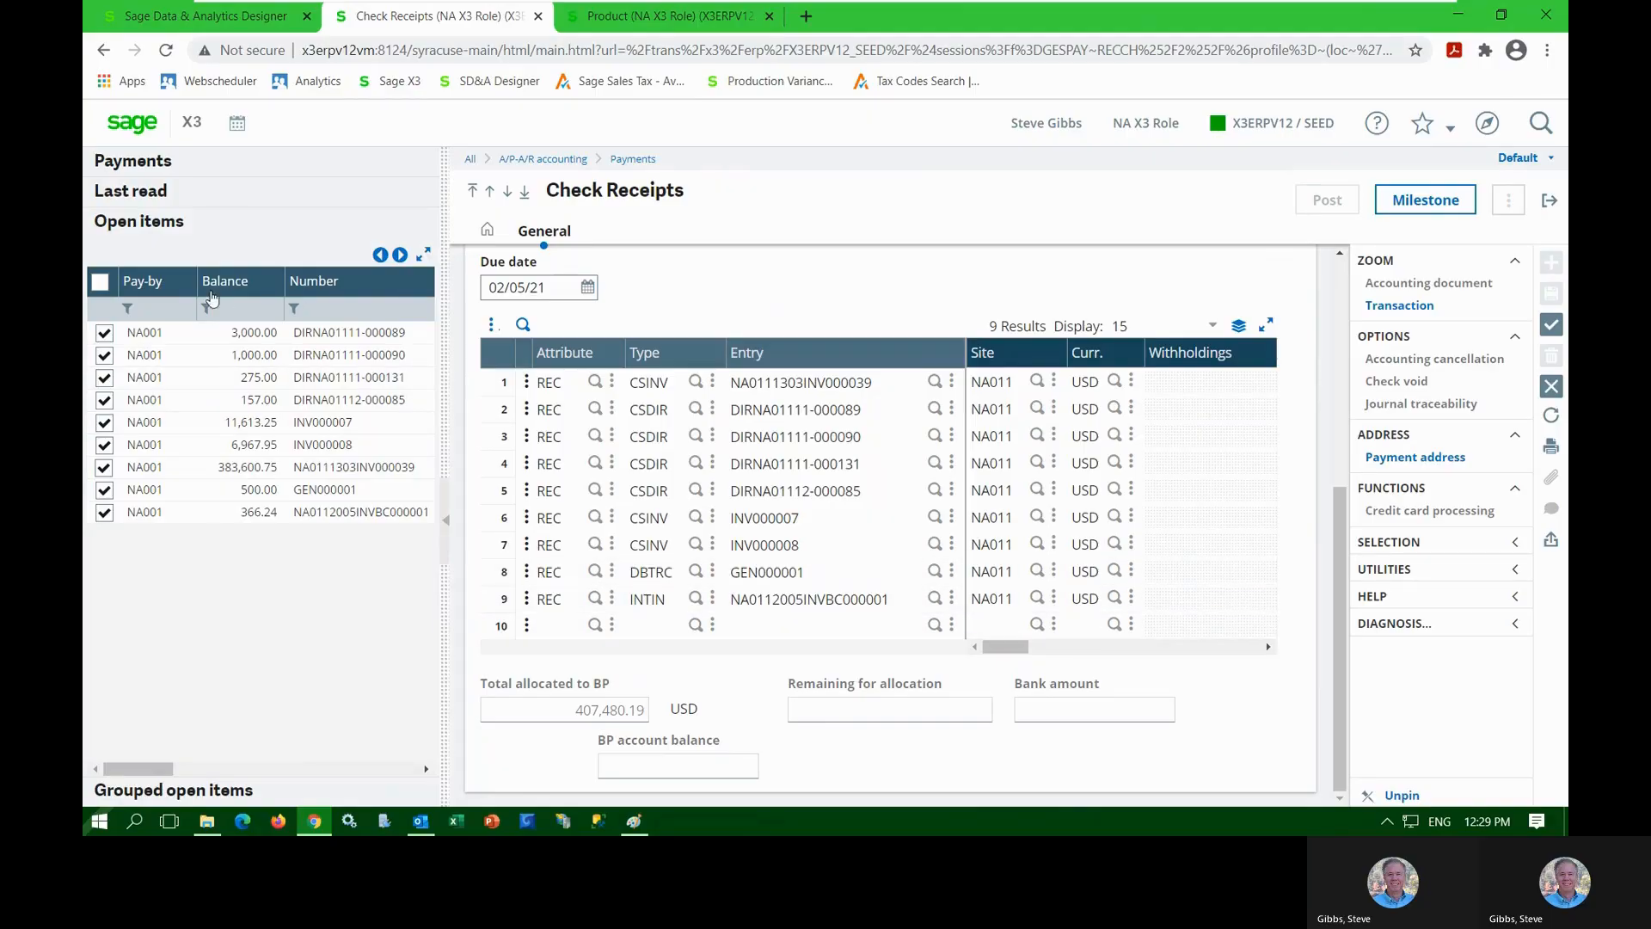
{"action": "left_click", "coordinate": [140, 135]}
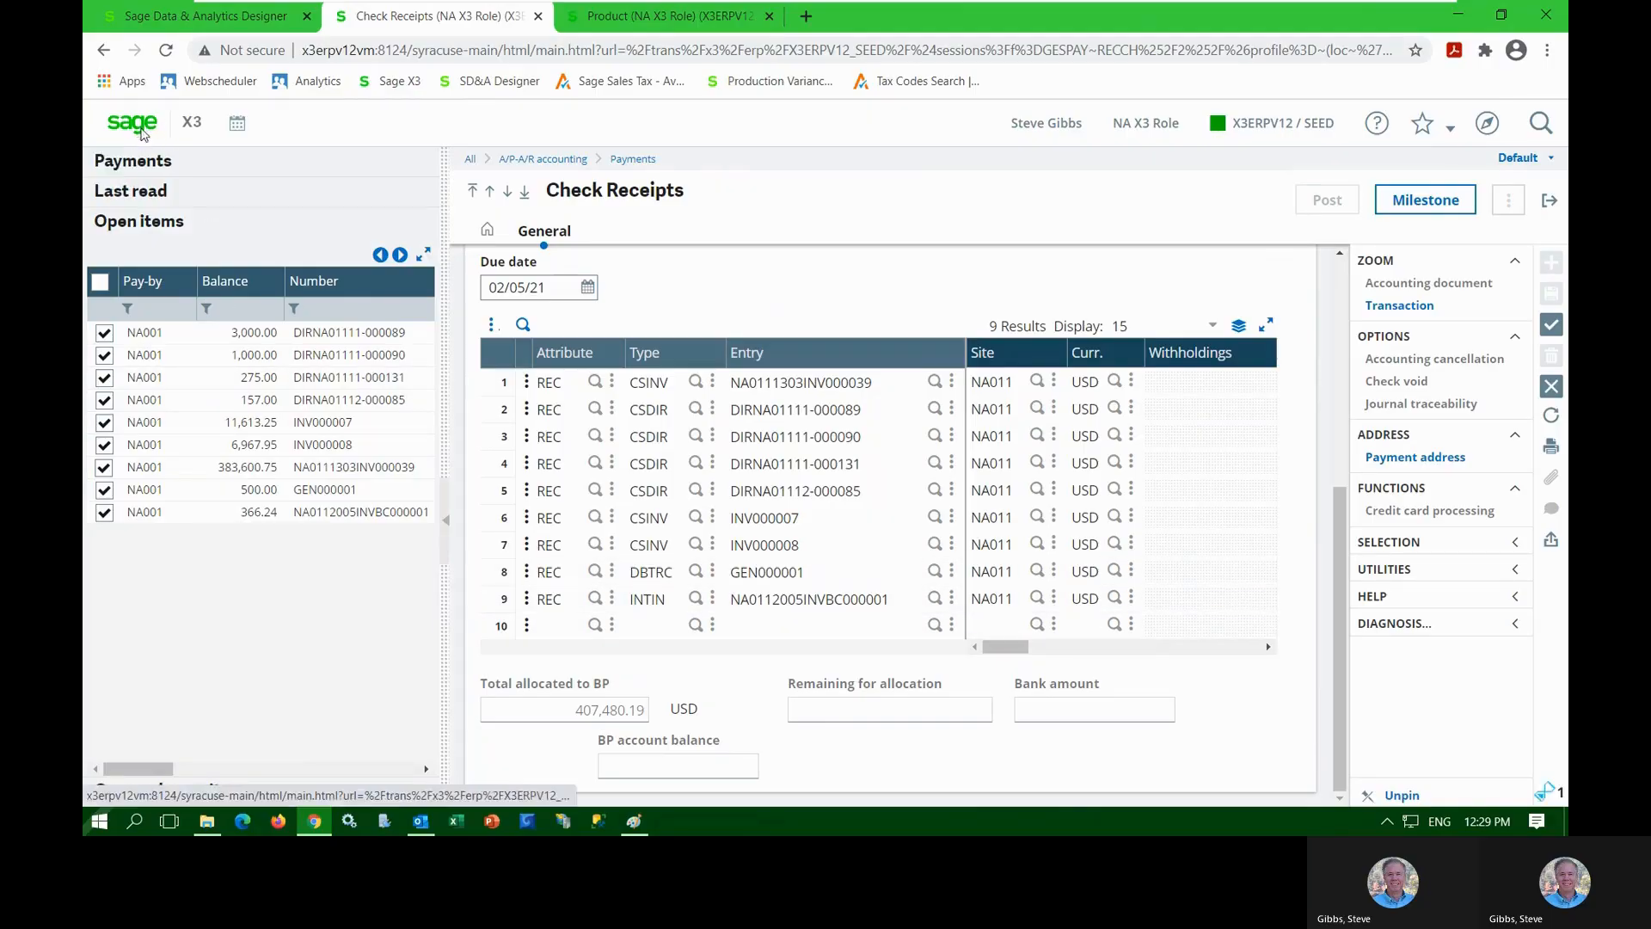
{"action": "left_click", "coordinate": [951, 358]}
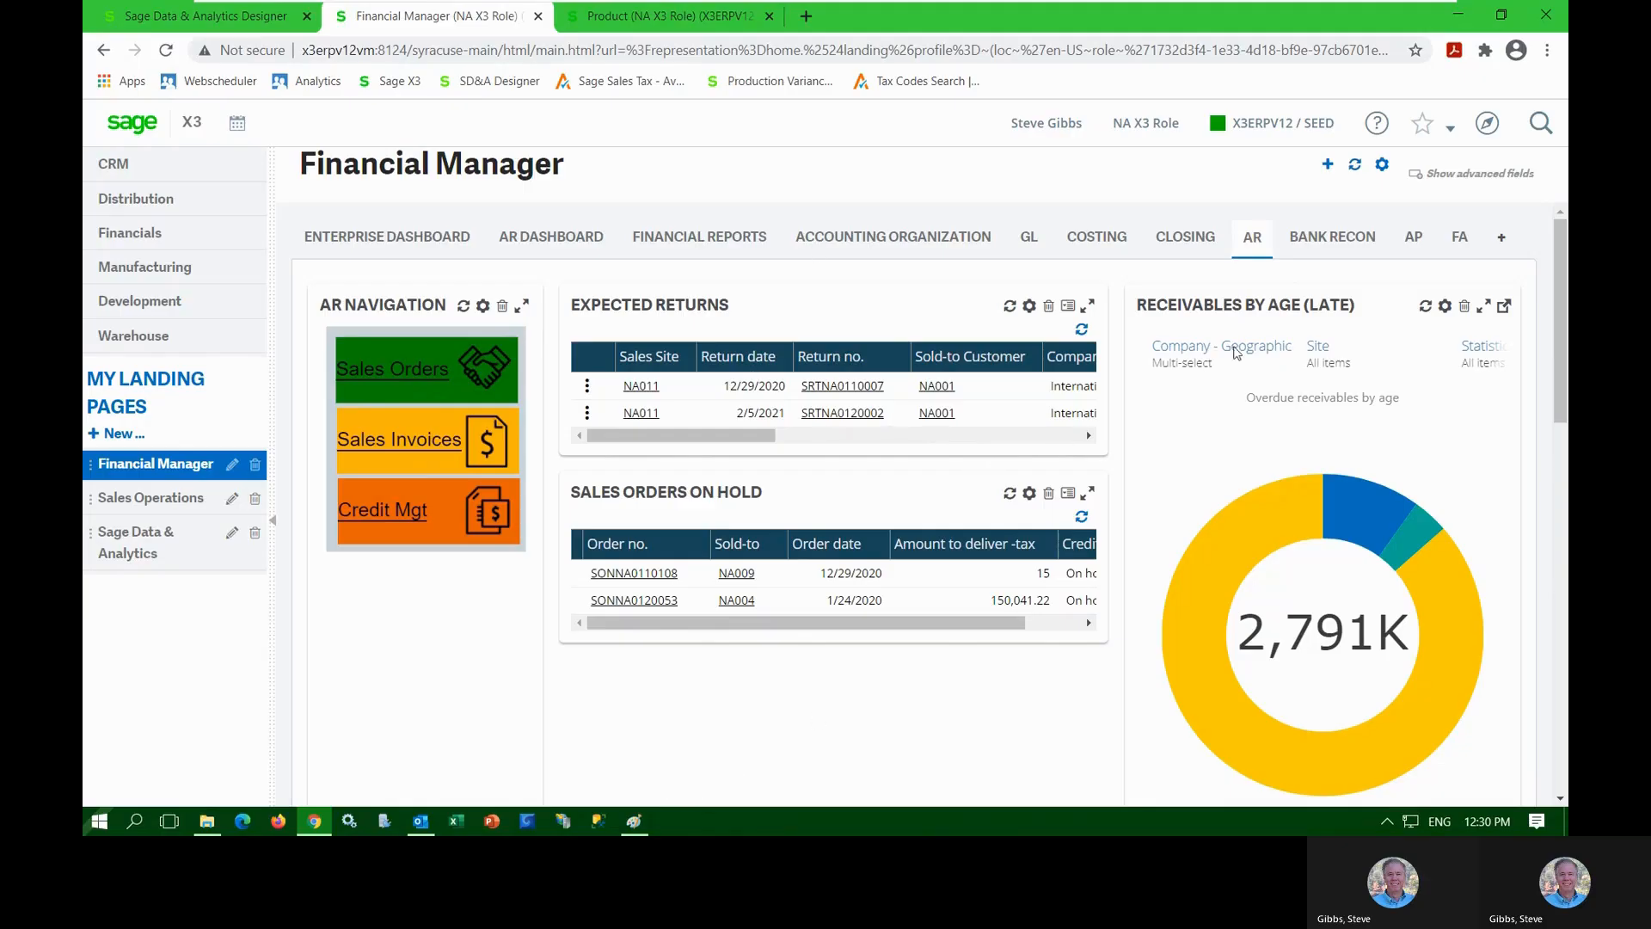
View the gadget categories that can be added to the Financial Manager landing page
{"action": "left_click", "coordinate": [1328, 169]}
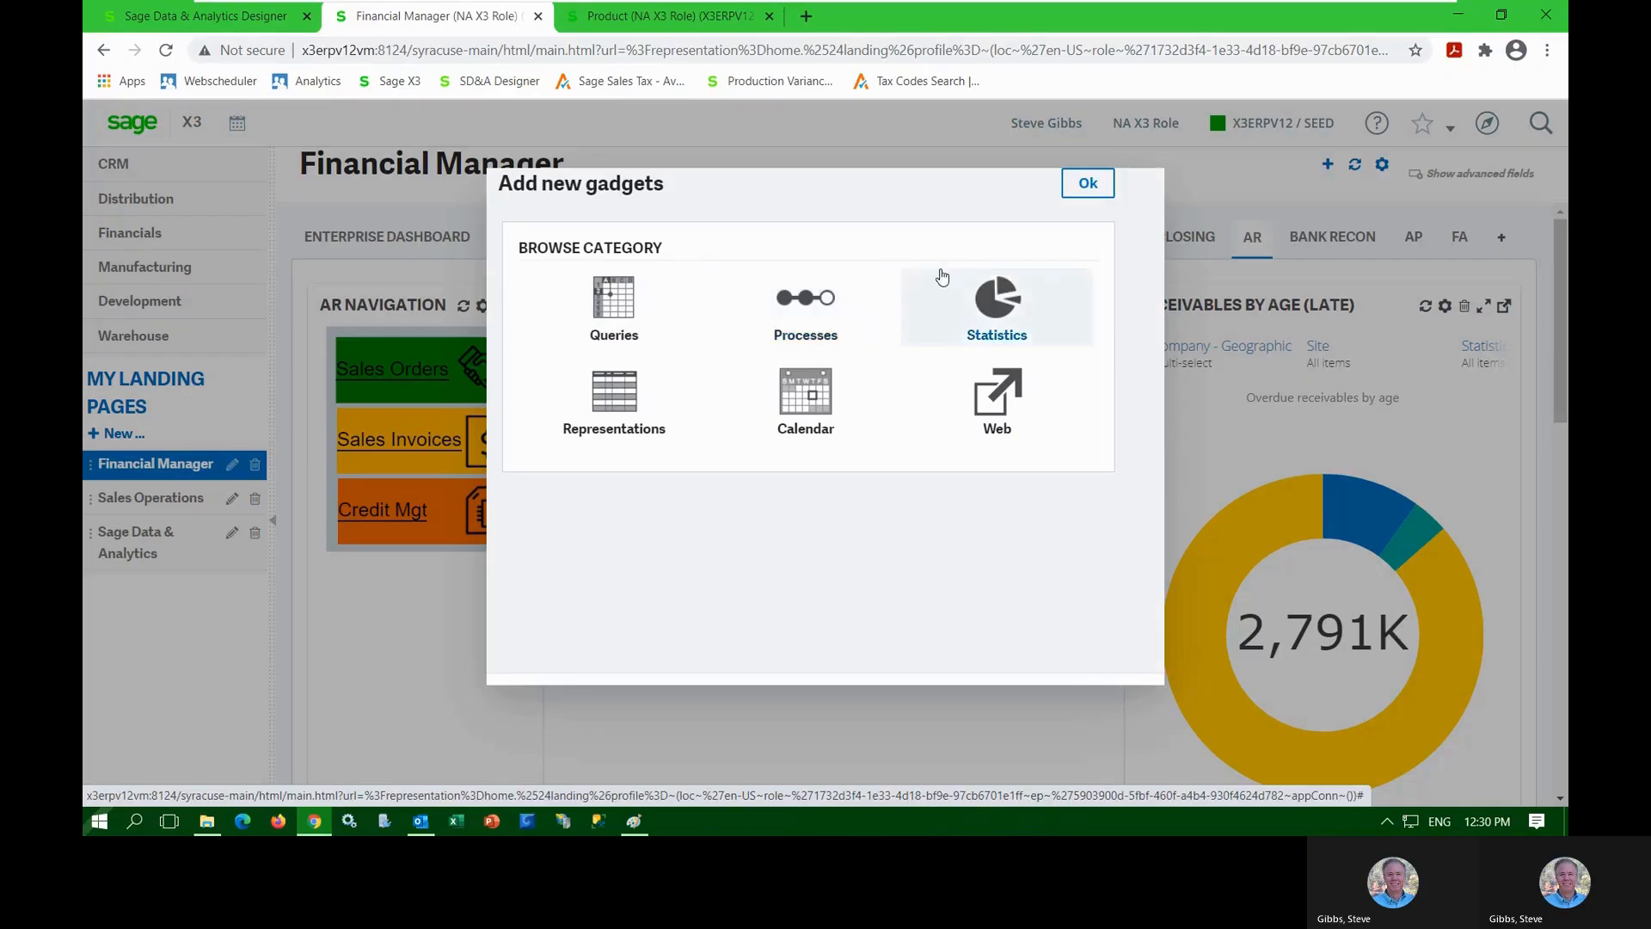
{"action": "left_click", "coordinate": [1088, 185]}
Look over the accounts receivable flow and display the Bank Reconciliation flow of the Financial Manager
{"action": "scroll", "coordinate": [552, 607], "scroll_direction": "down", "scroll_amount": 6}
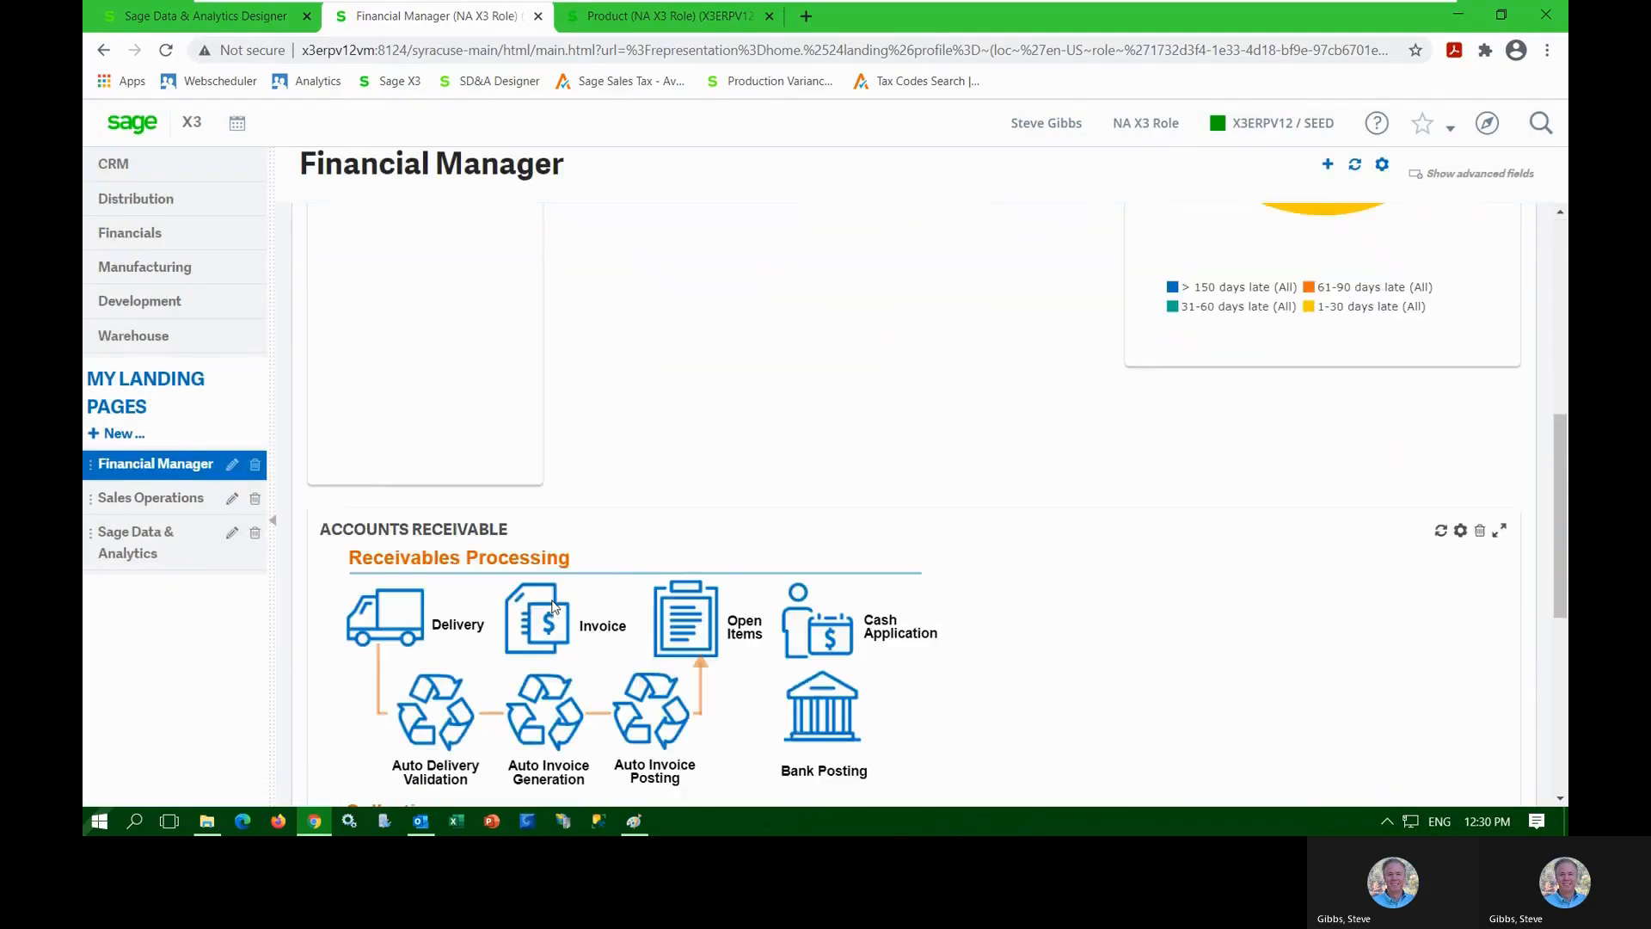
{"action": "scroll", "coordinate": [553, 606], "scroll_direction": "down", "scroll_amount": 5}
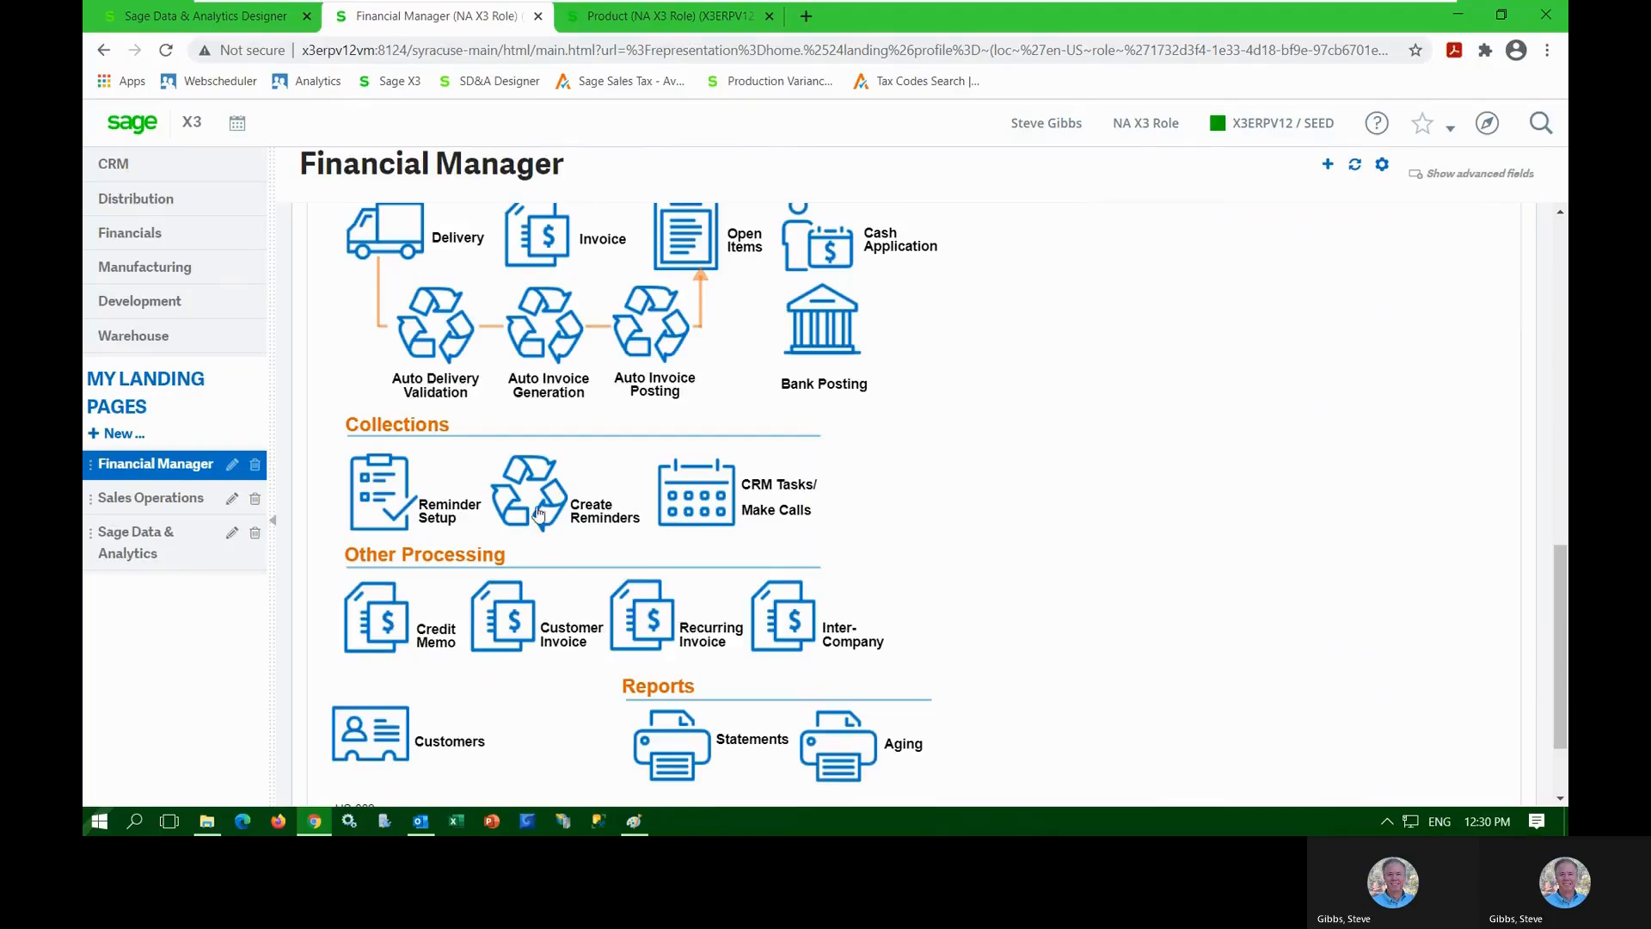
{"action": "scroll", "coordinate": [615, 526], "scroll_direction": "up", "scroll_amount": 10}
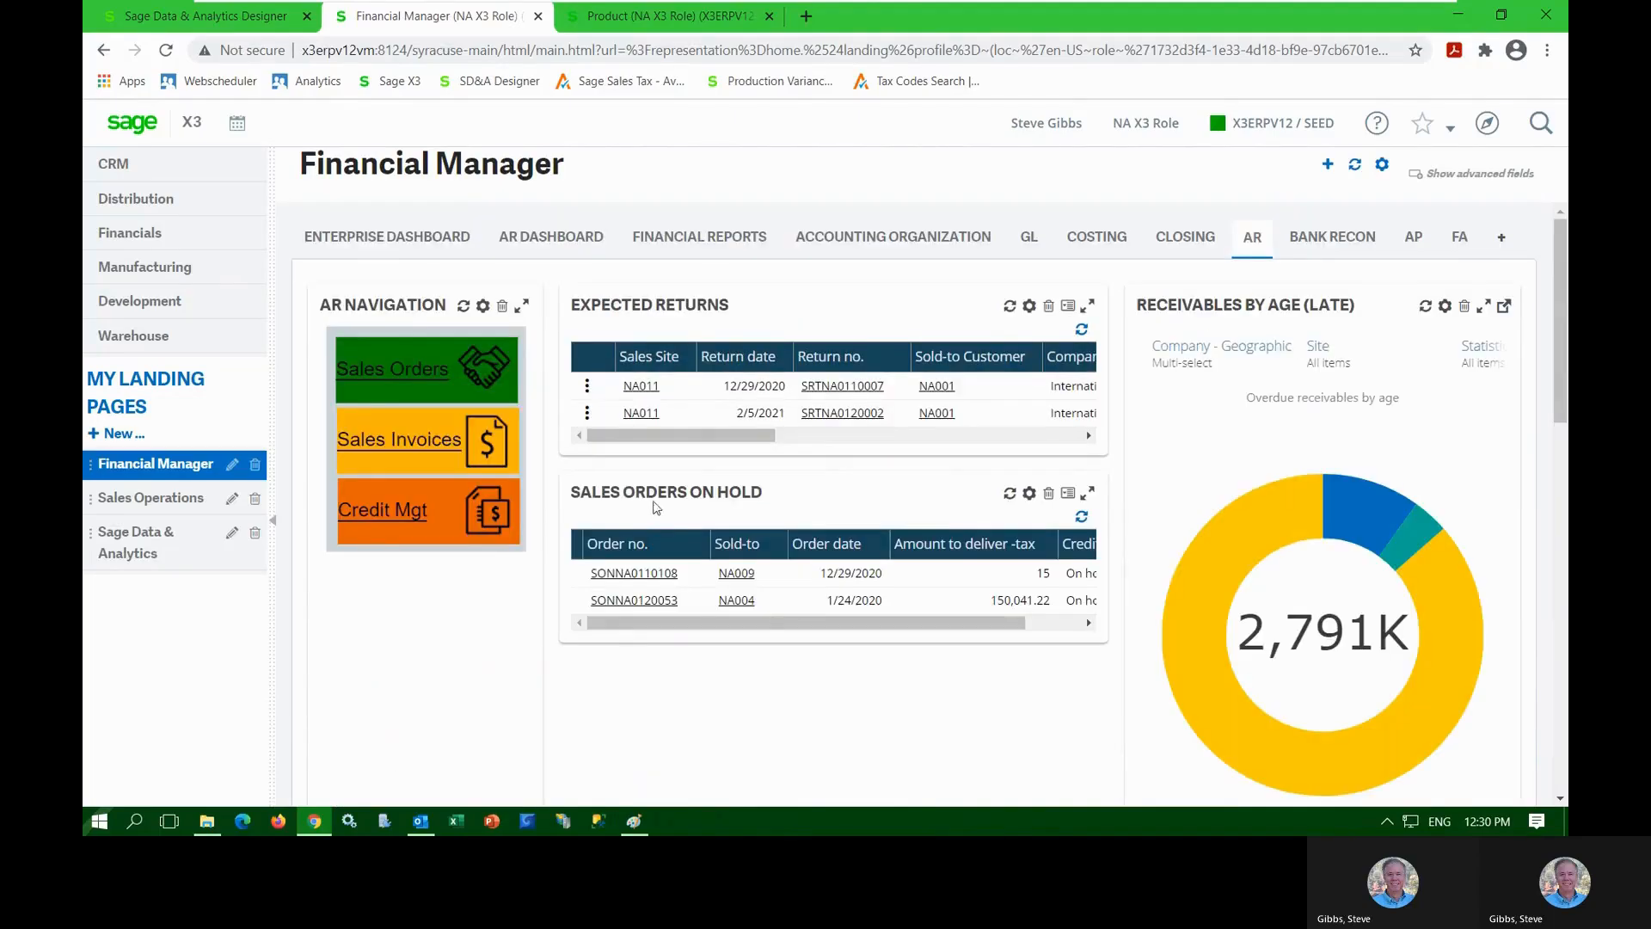
{"action": "left_click", "coordinate": [1308, 246]}
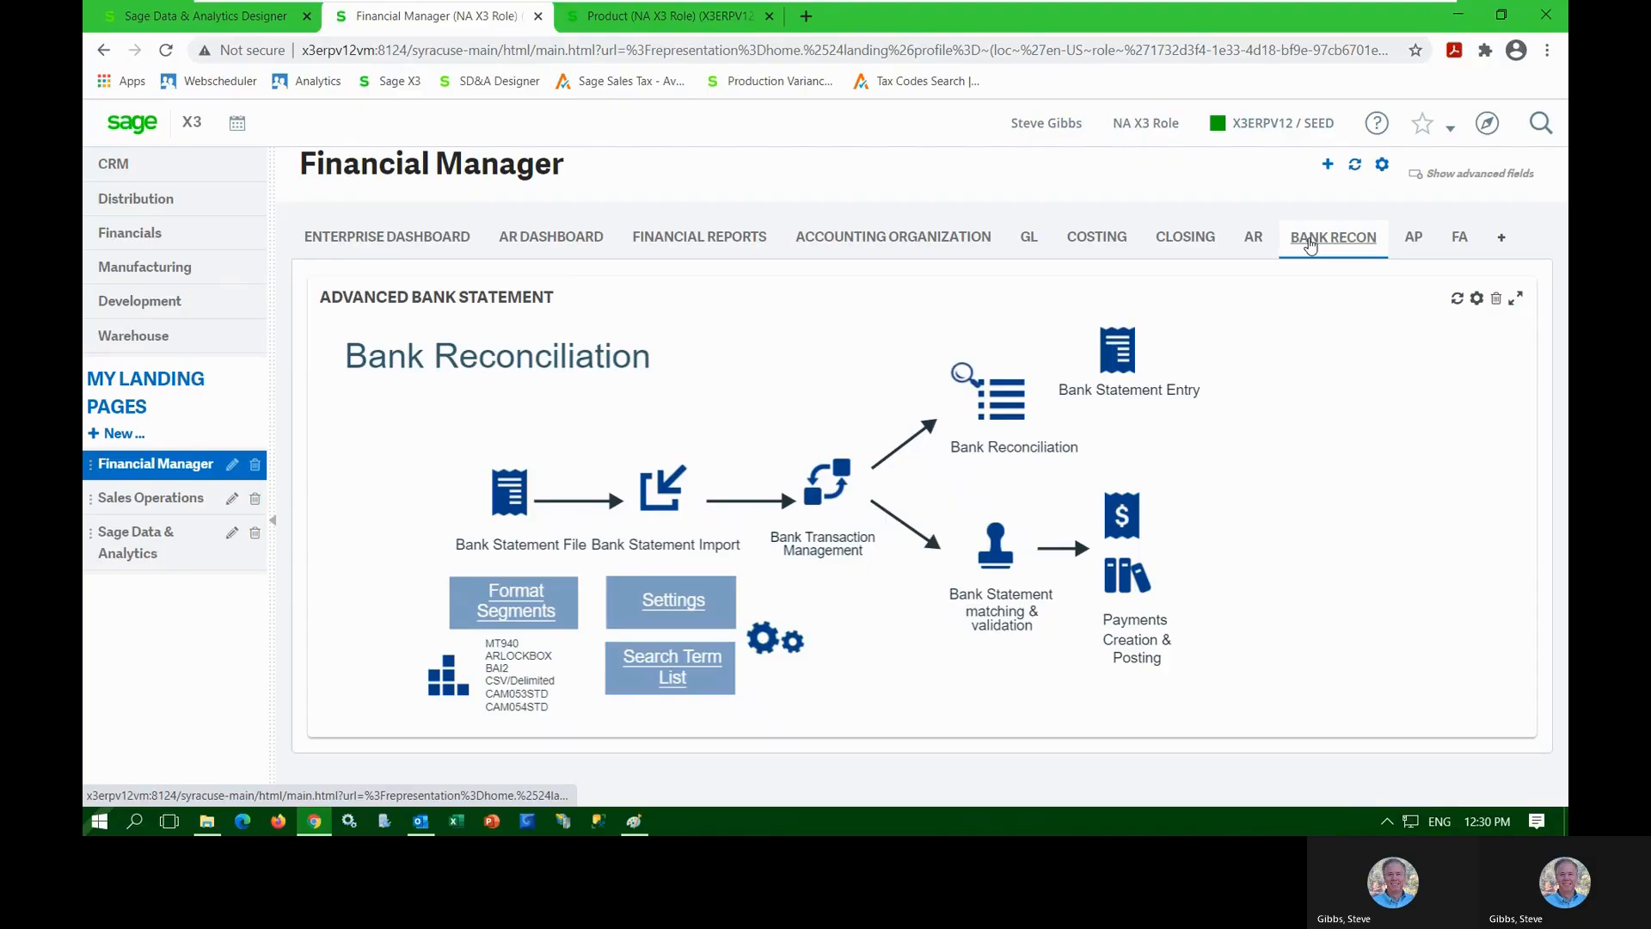
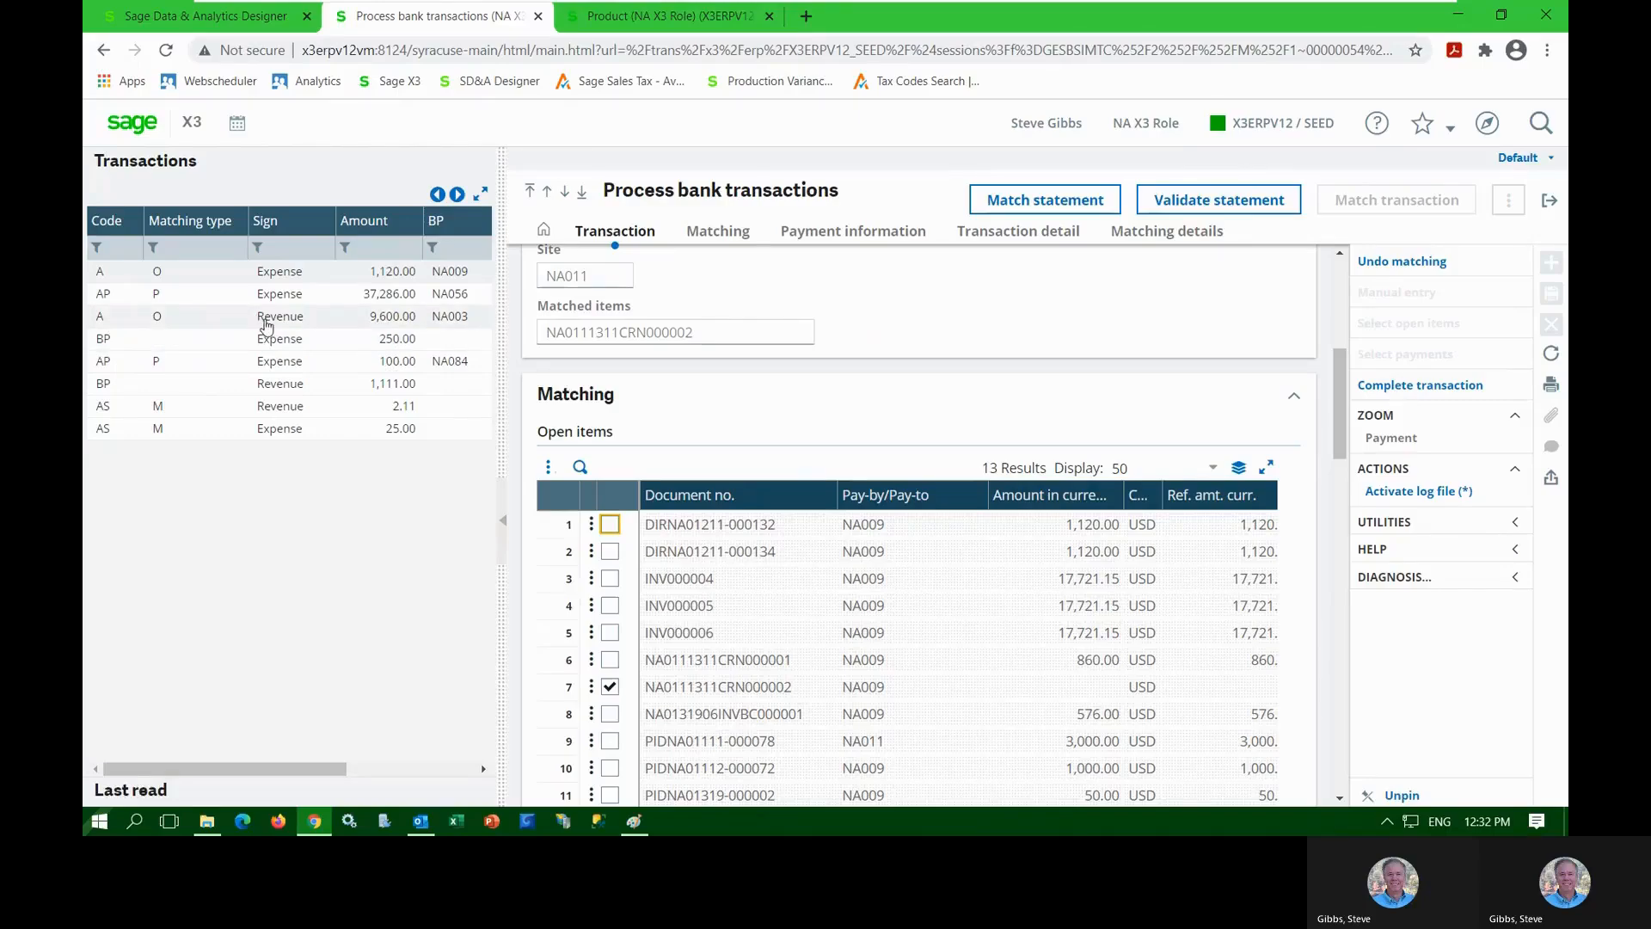
Examine the matched items of the 9,600.00 revenue transaction for Fun Times Stores and of the 37,286.00 expense transaction
{"action": "left_click", "coordinate": [266, 325]}
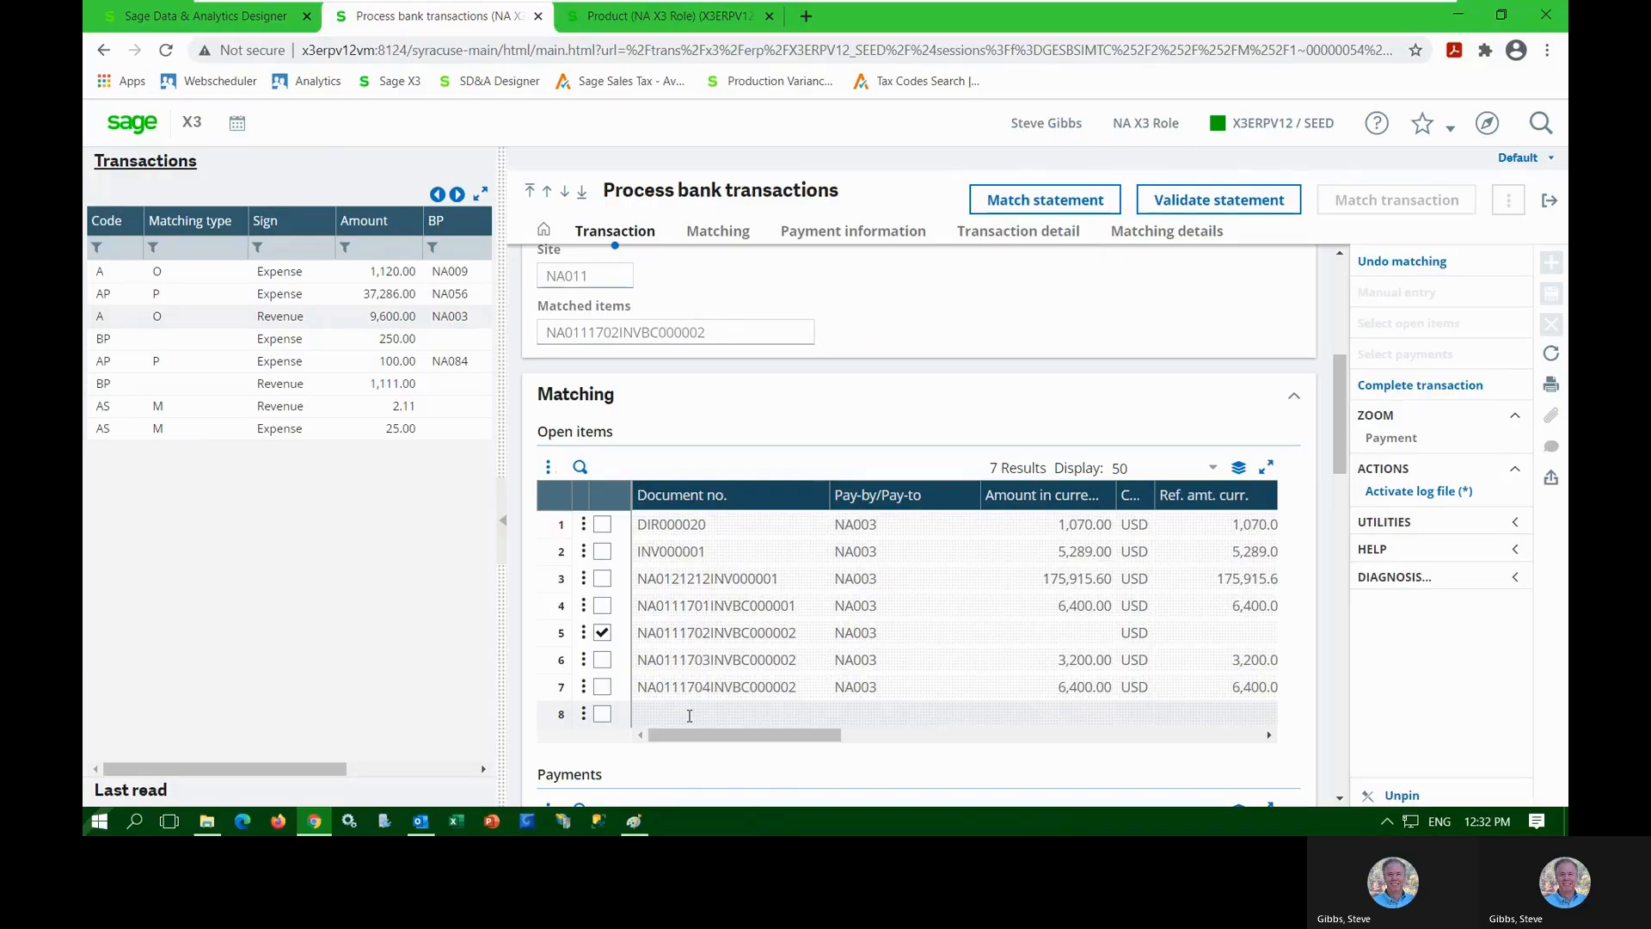
{"action": "scroll", "coordinate": [837, 688], "scroll_direction": "up", "scroll_amount": 5}
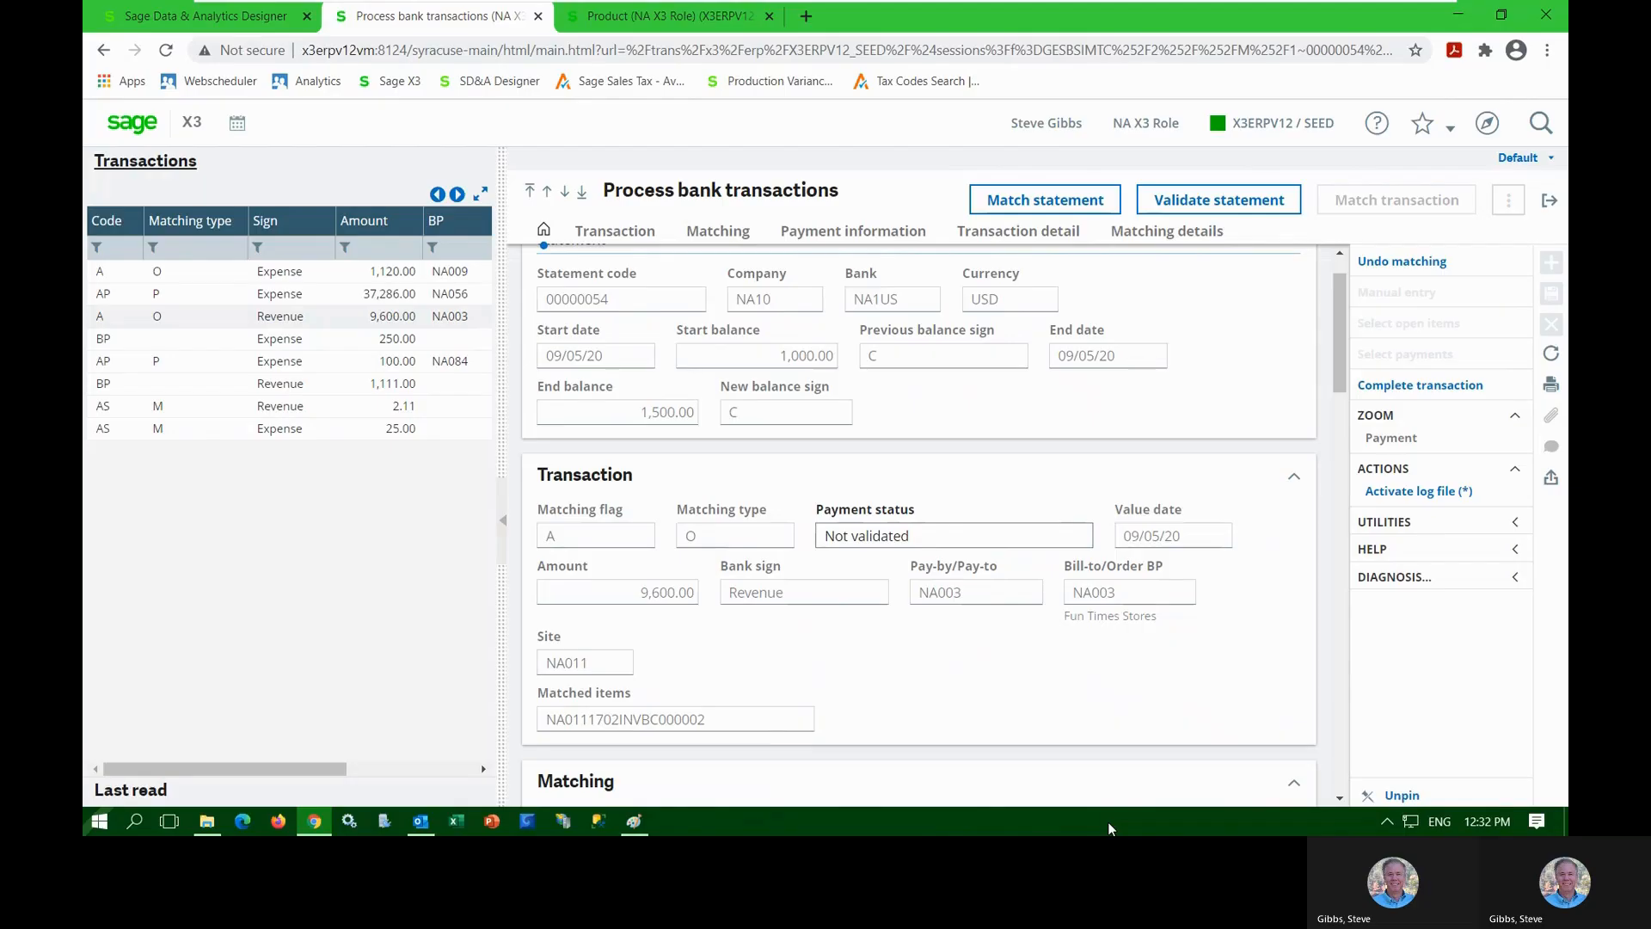
{"action": "scroll", "coordinate": [1091, 623], "scroll_direction": "down", "scroll_amount": 4}
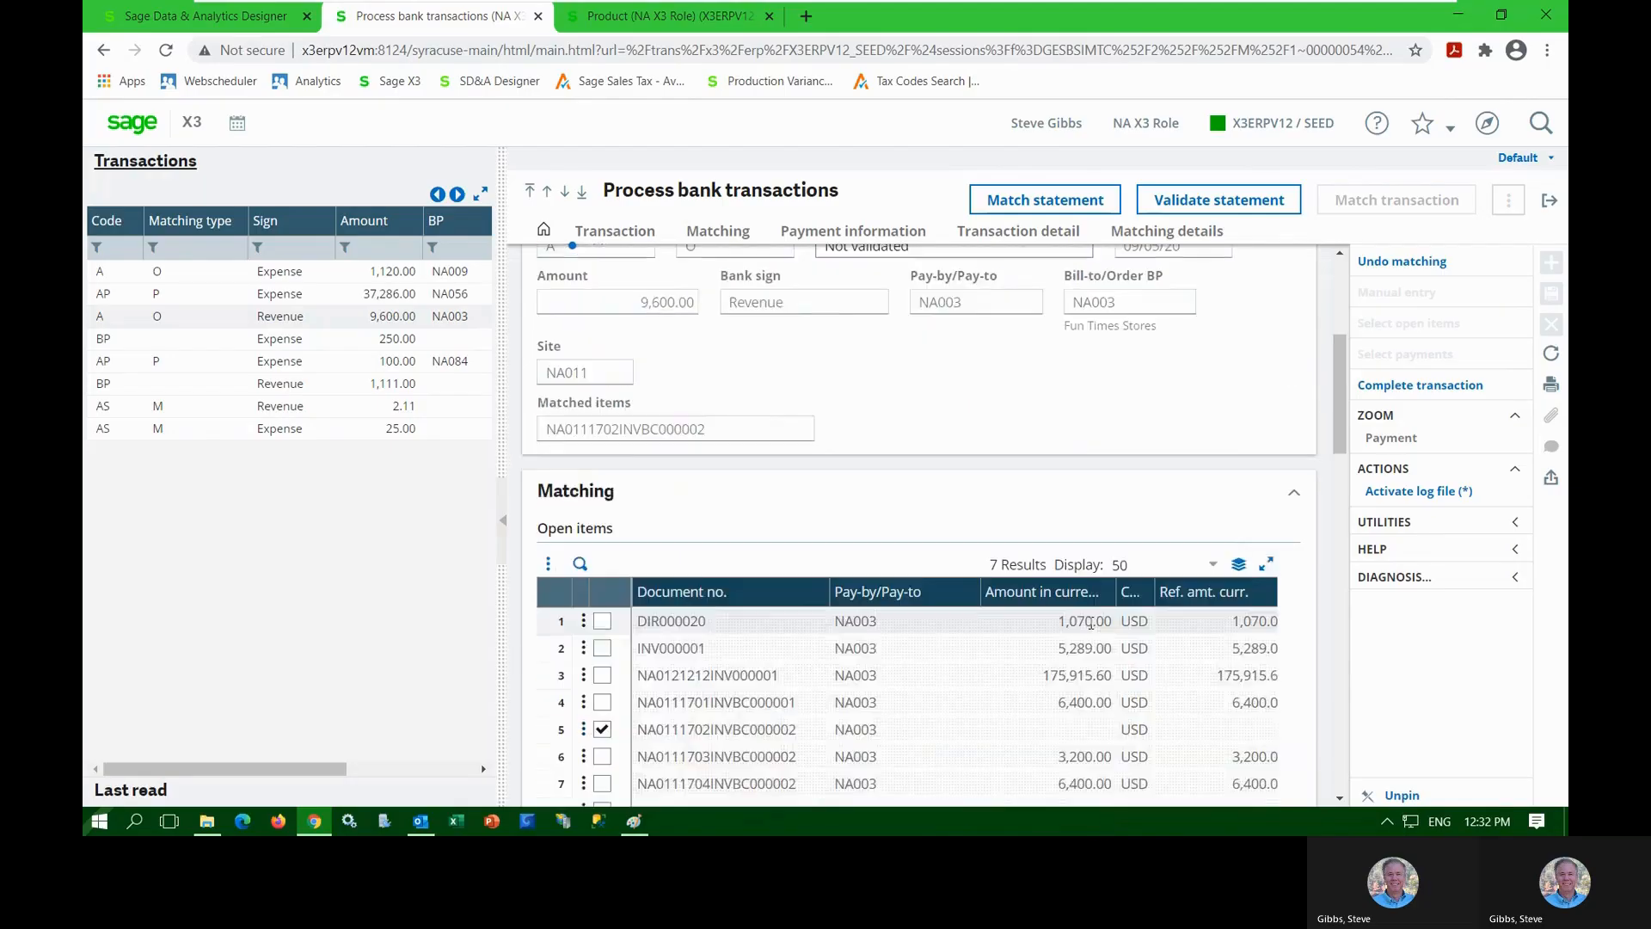
{"action": "scroll", "coordinate": [1090, 624], "scroll_direction": "down", "scroll_amount": 2}
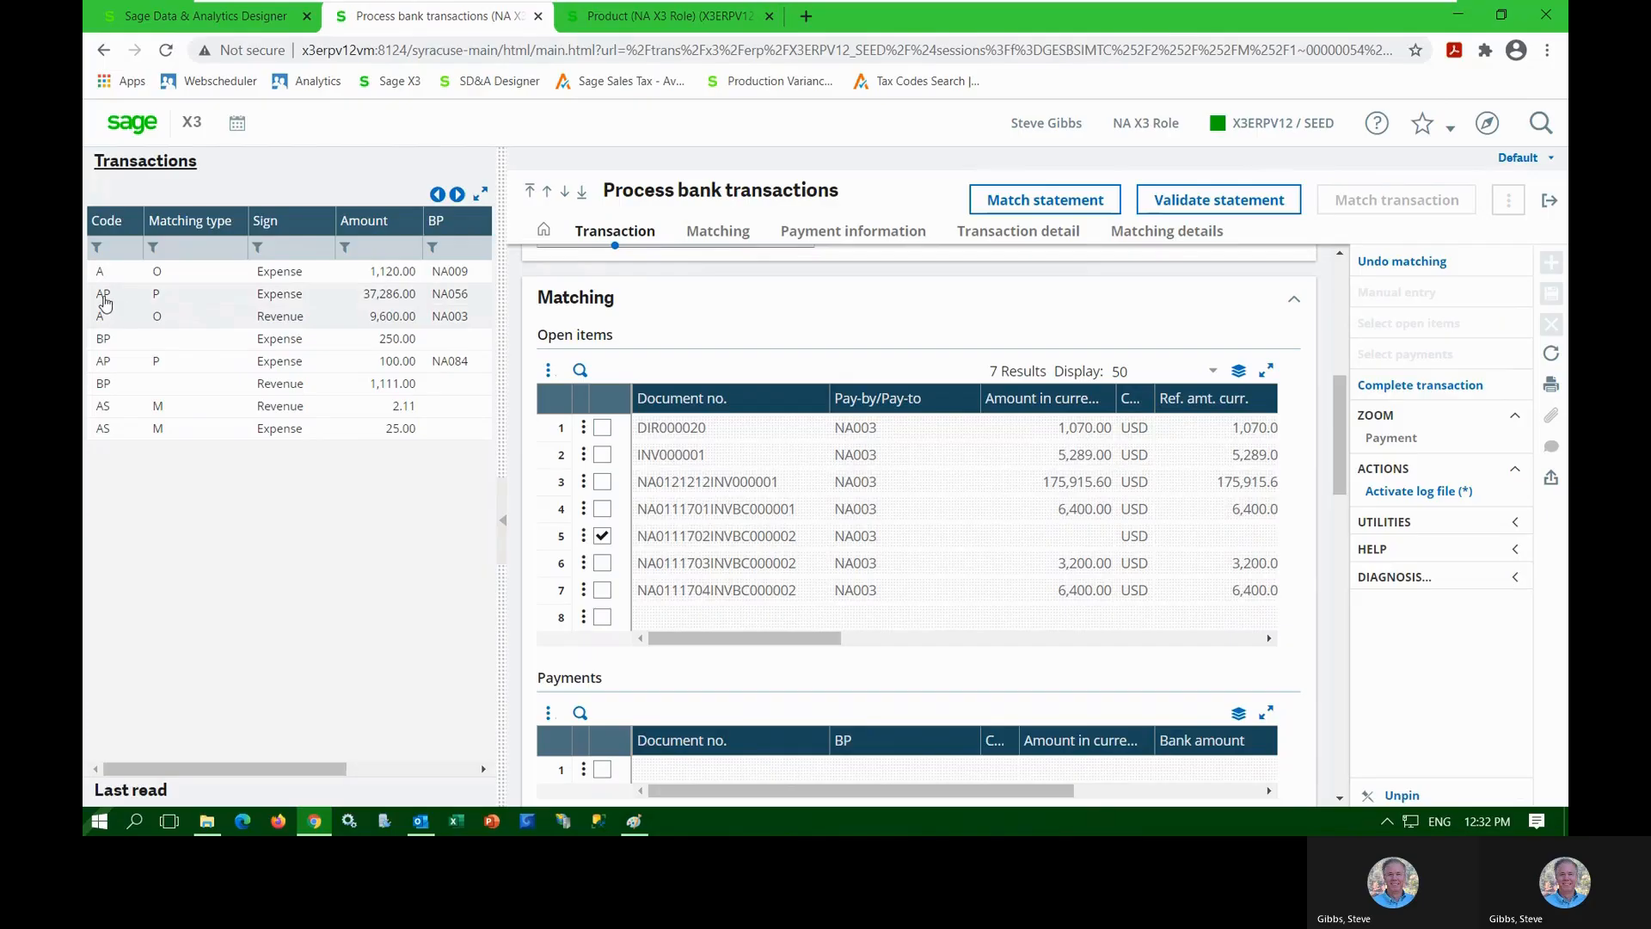
{"action": "left_click", "coordinate": [105, 301]}
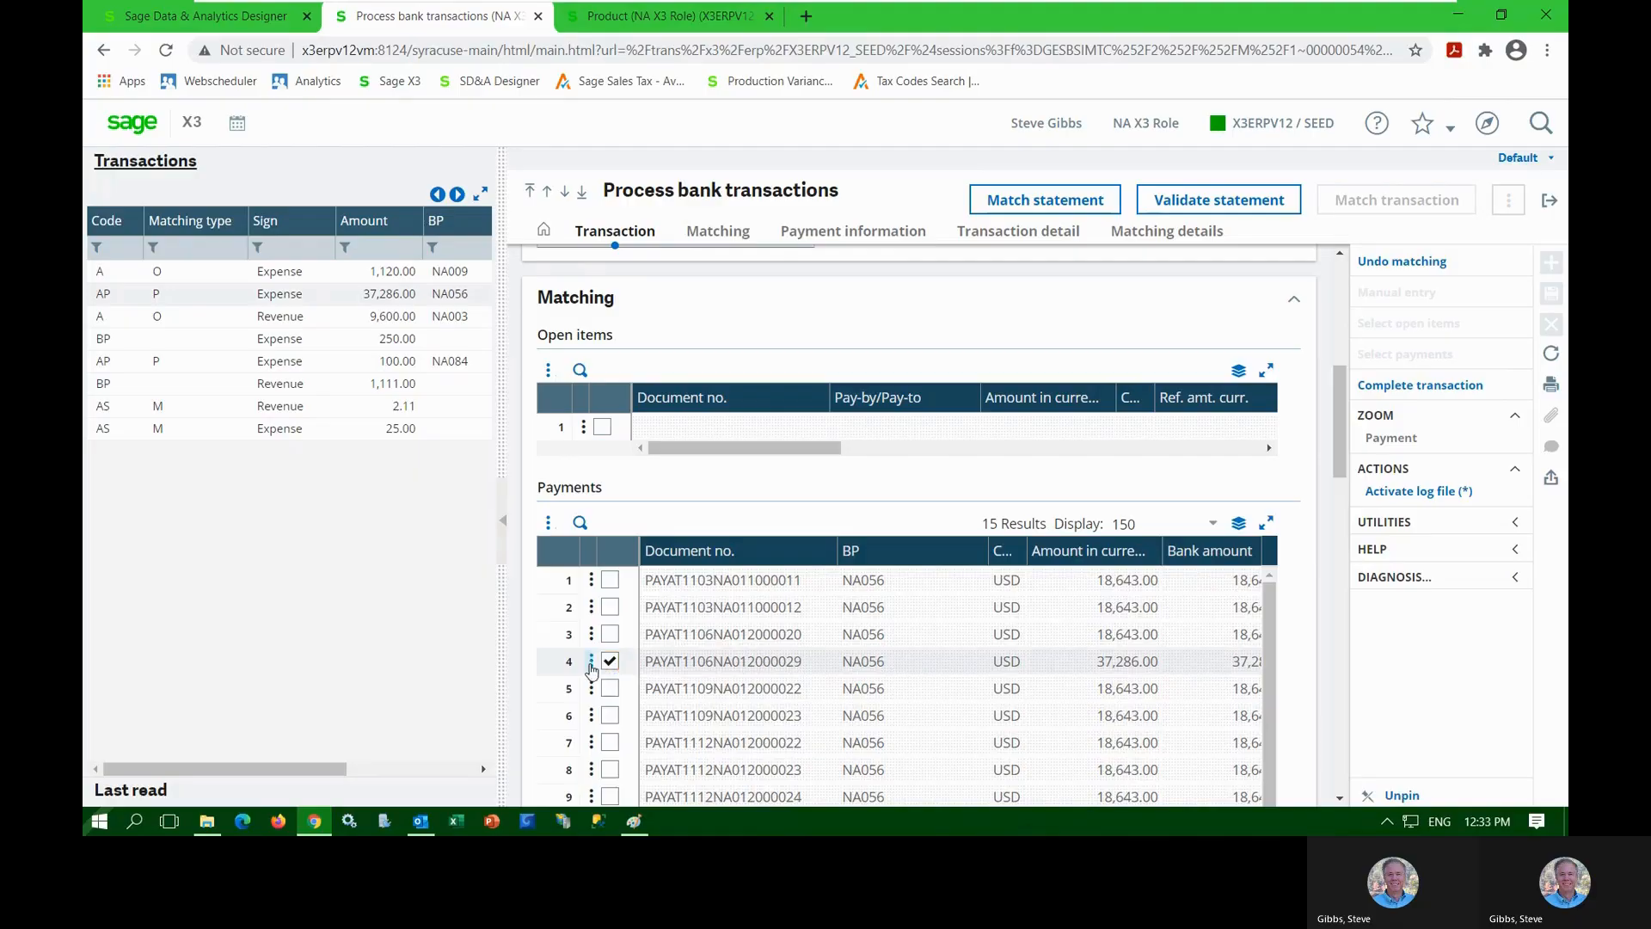
Open the payment matched to the 37,286.00 expense, return to the bank transaction, and compare its check number with the payment information
{"action": "left_click", "coordinate": [592, 668]}
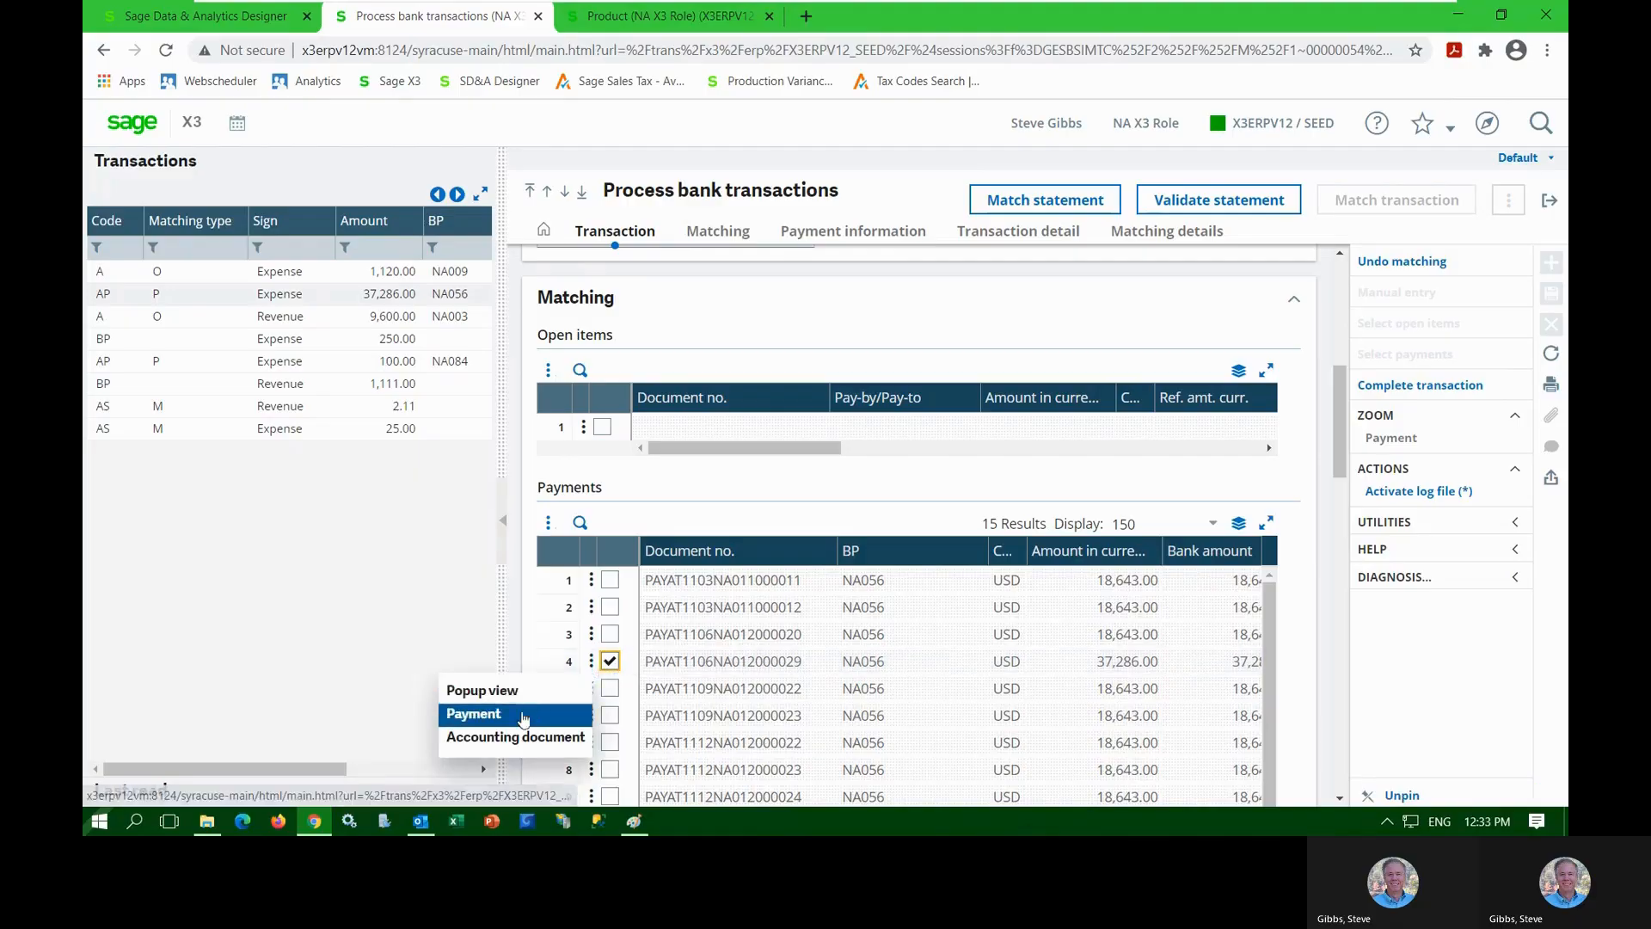
{"action": "left_click", "coordinate": [474, 714]}
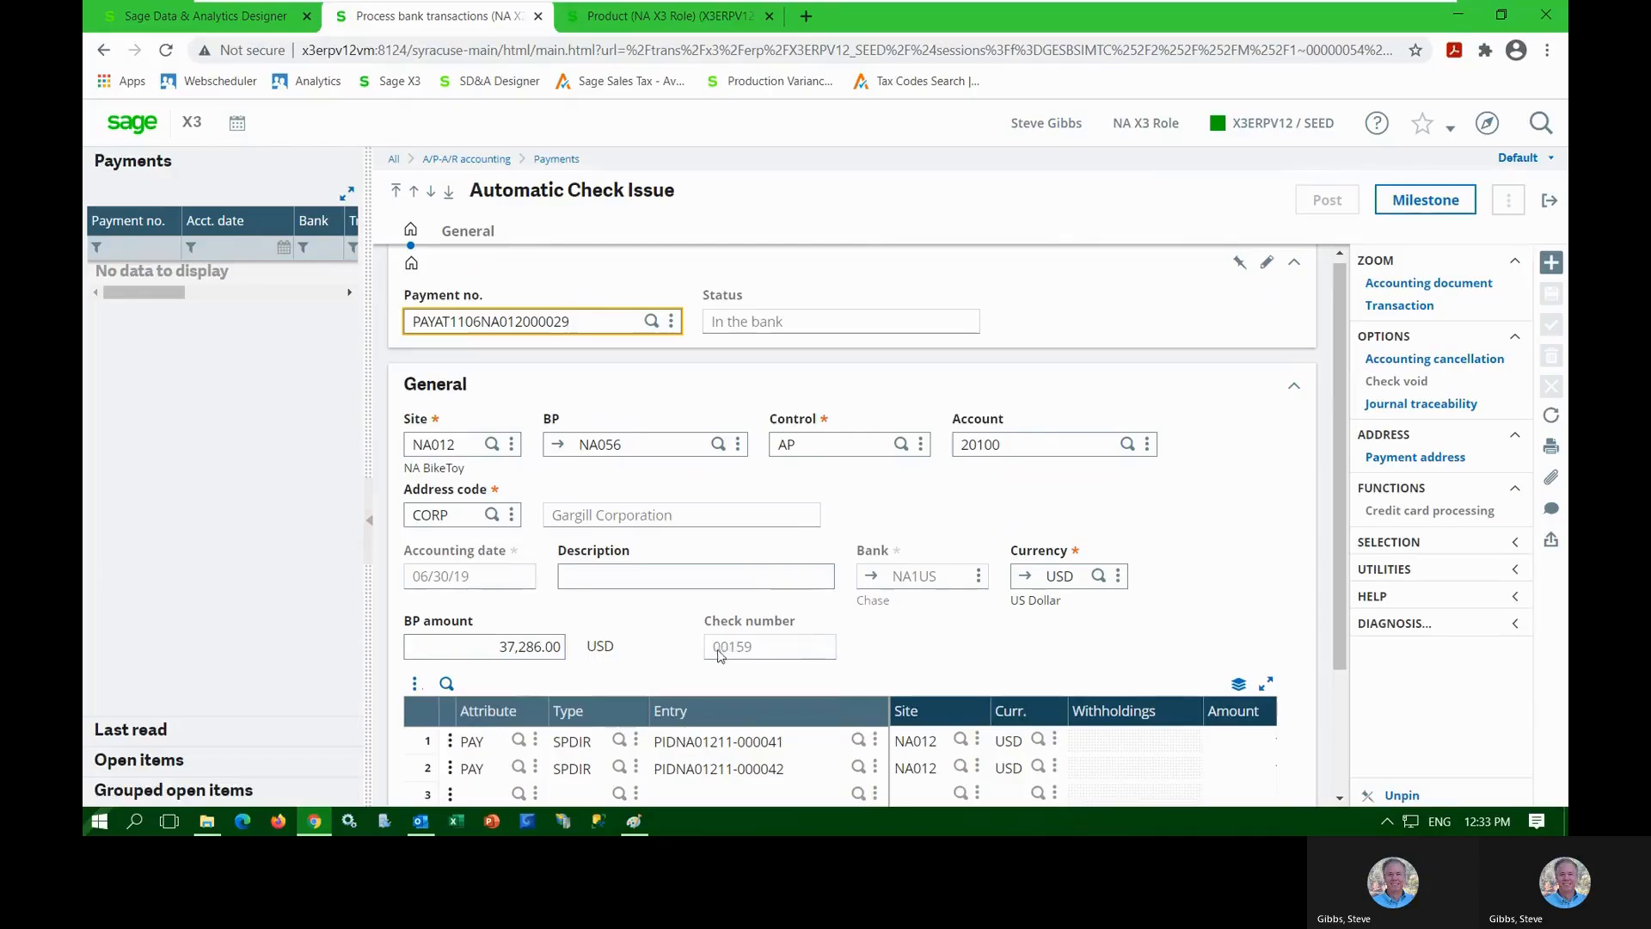
{"action": "left_click", "coordinate": [1549, 201]}
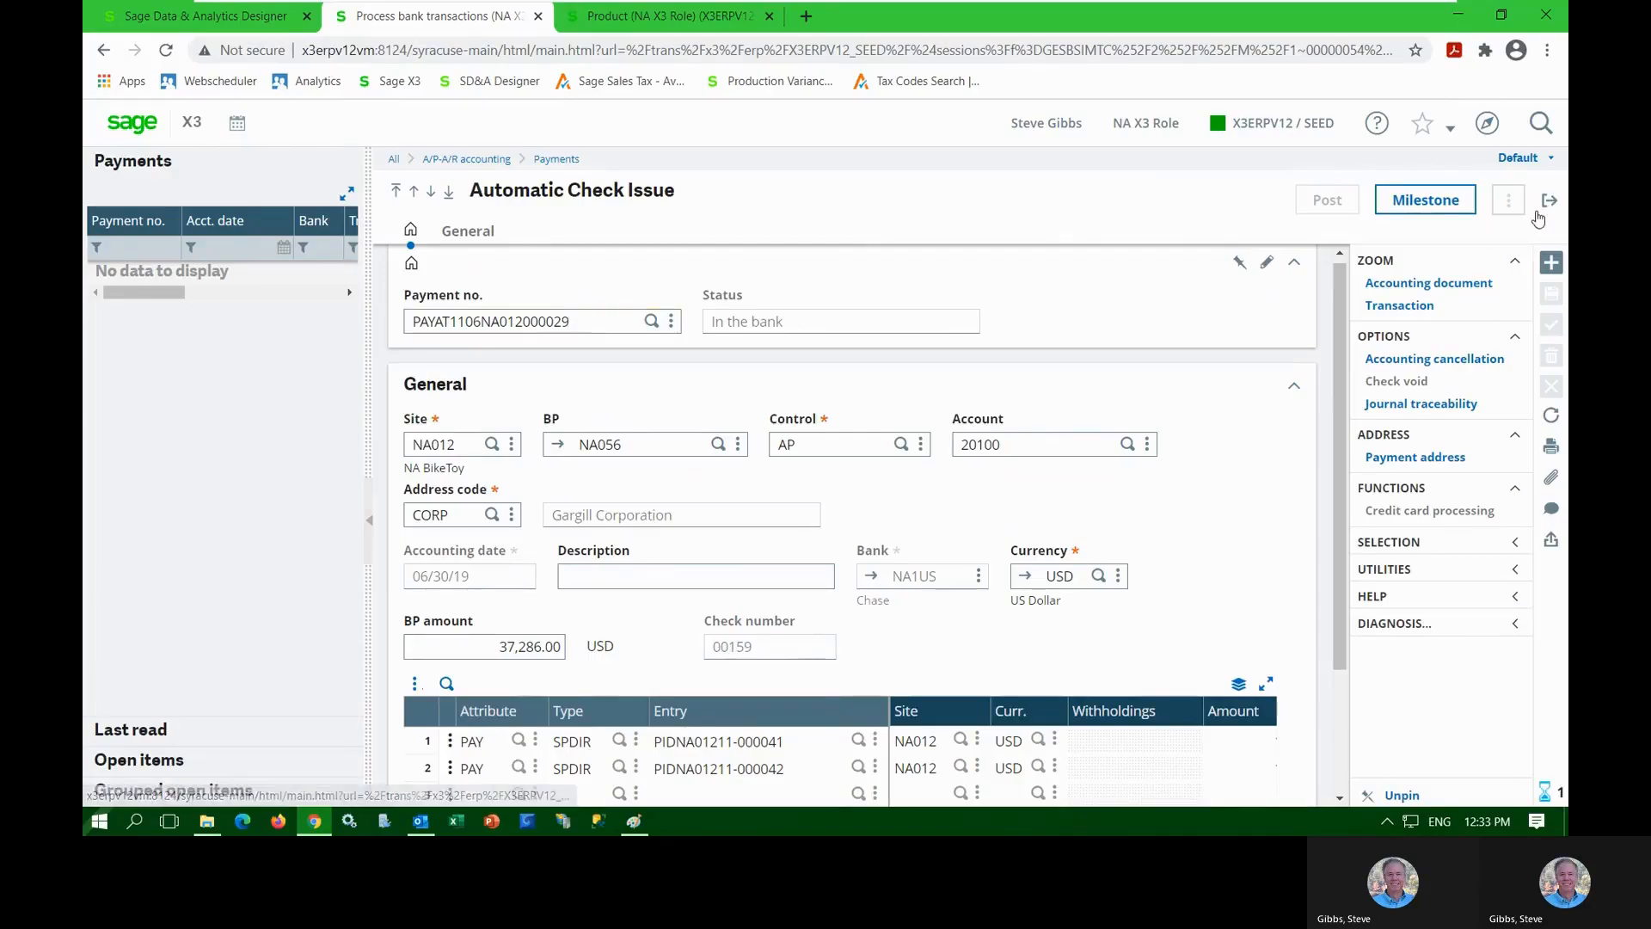
{"action": "scroll", "coordinate": [774, 516], "scroll_direction": "down", "scroll_amount": 8}
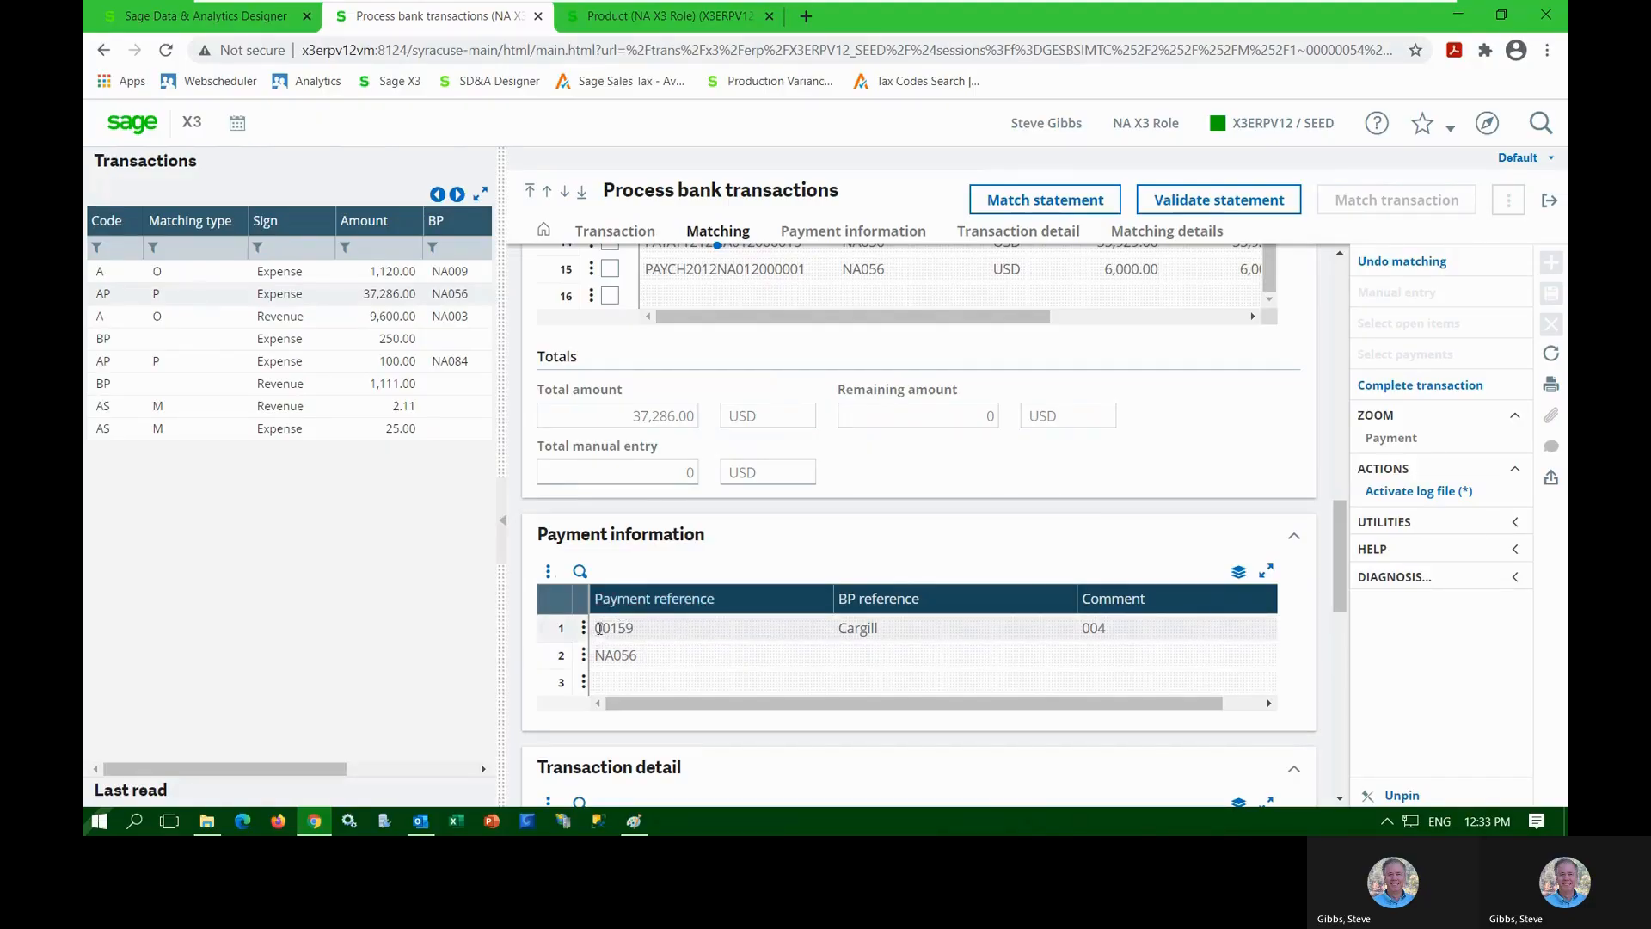
{"action": "scroll", "coordinate": [602, 627], "scroll_direction": "up", "scroll_amount": 5}
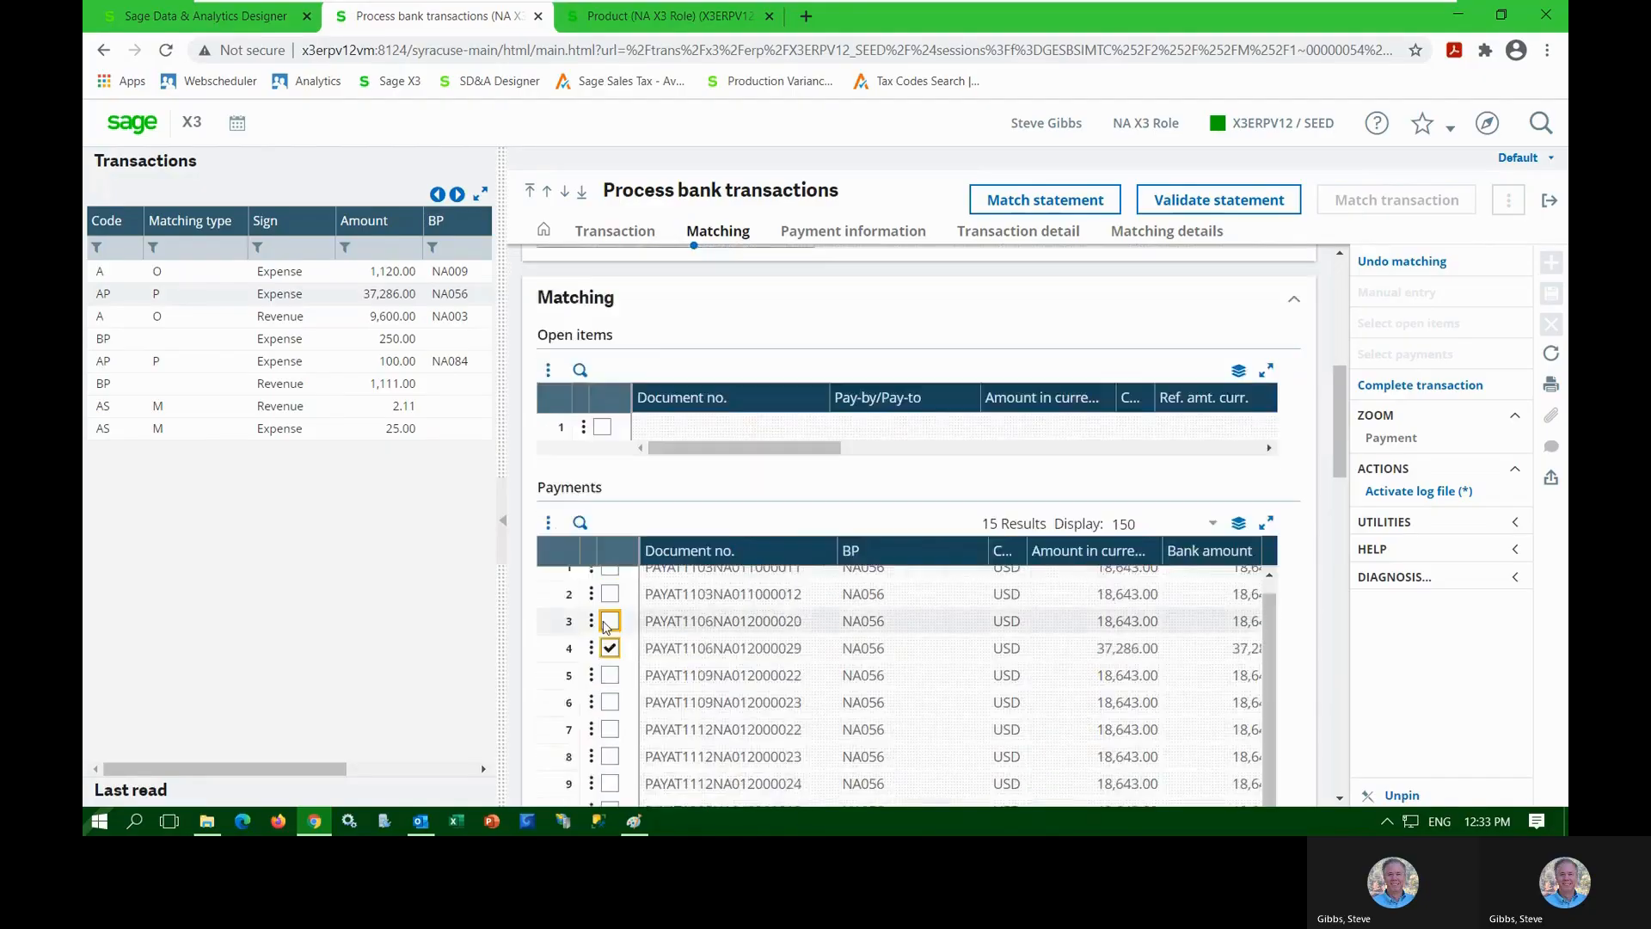
{"action": "scroll", "coordinate": [603, 623], "scroll_direction": "up", "scroll_amount": 2}
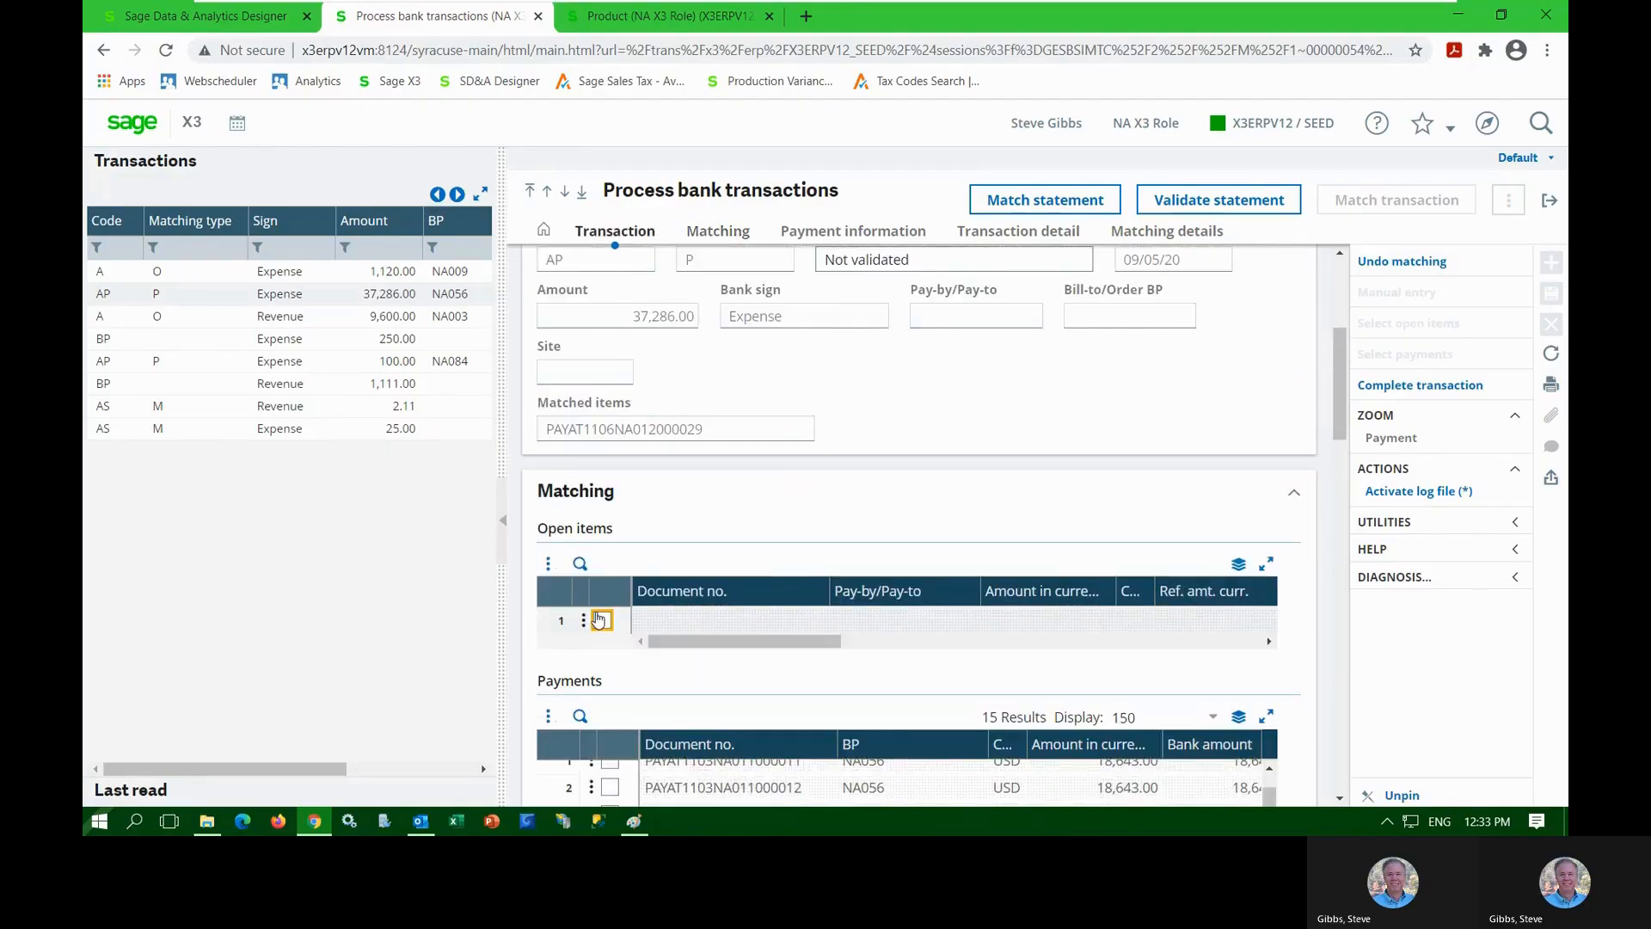
{"action": "scroll", "coordinate": [653, 688], "scroll_direction": "down", "scroll_amount": 2}
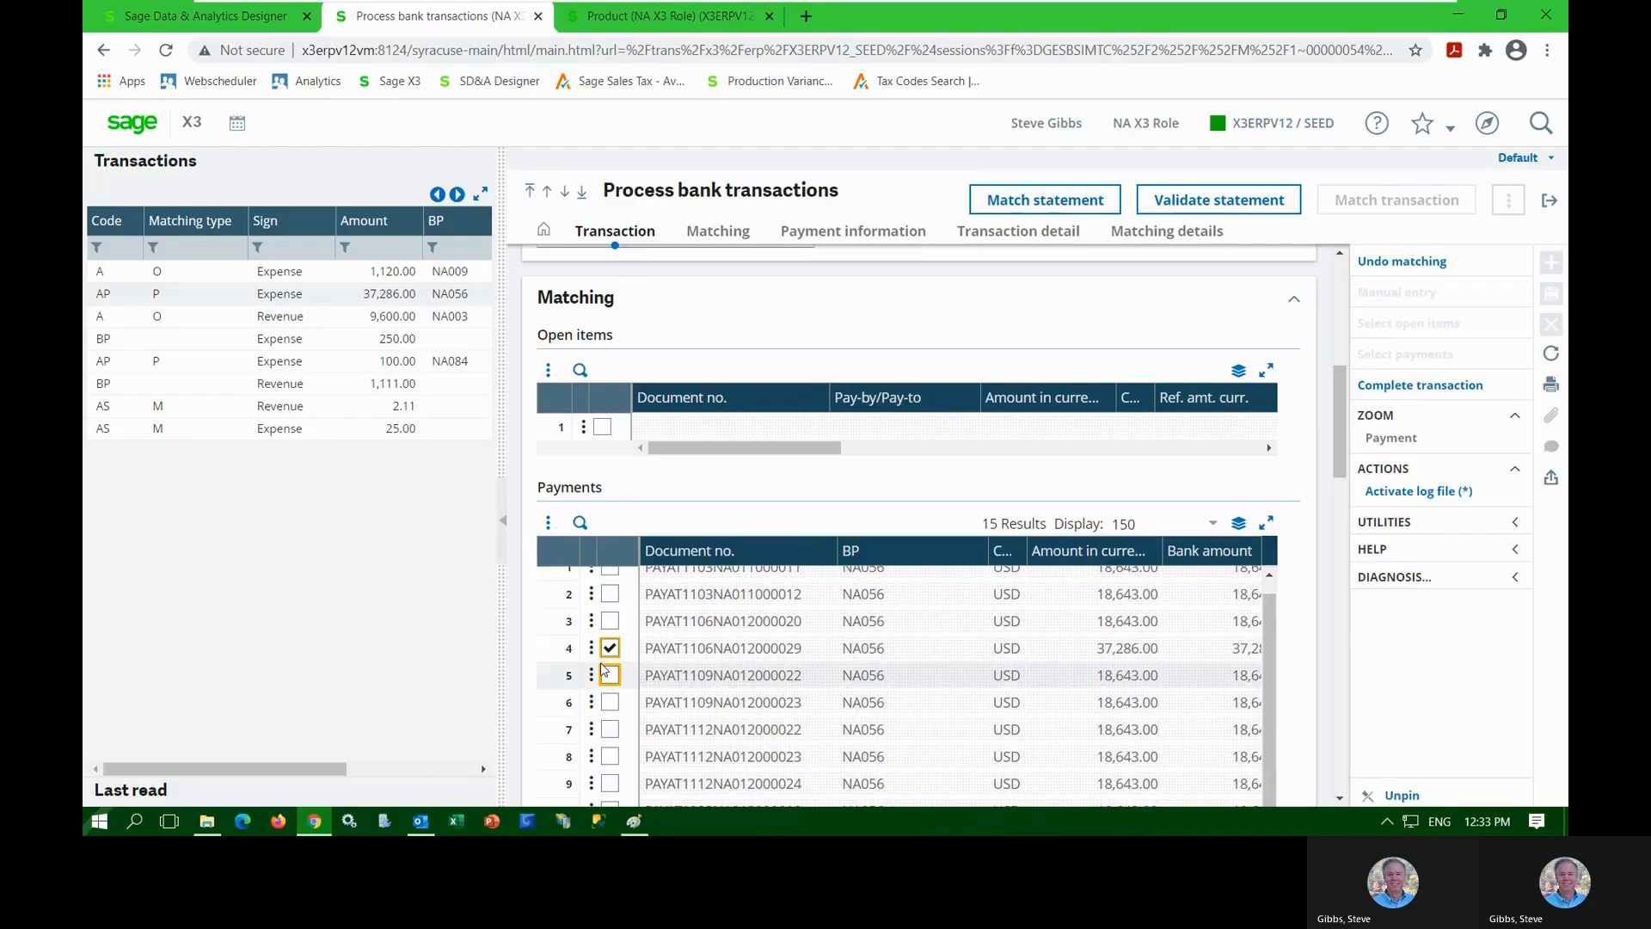
View the matching details of the 250.00 expense, the 2.11 revenue and the 25.00 expense bank transactions
{"action": "left_click", "coordinate": [327, 343]}
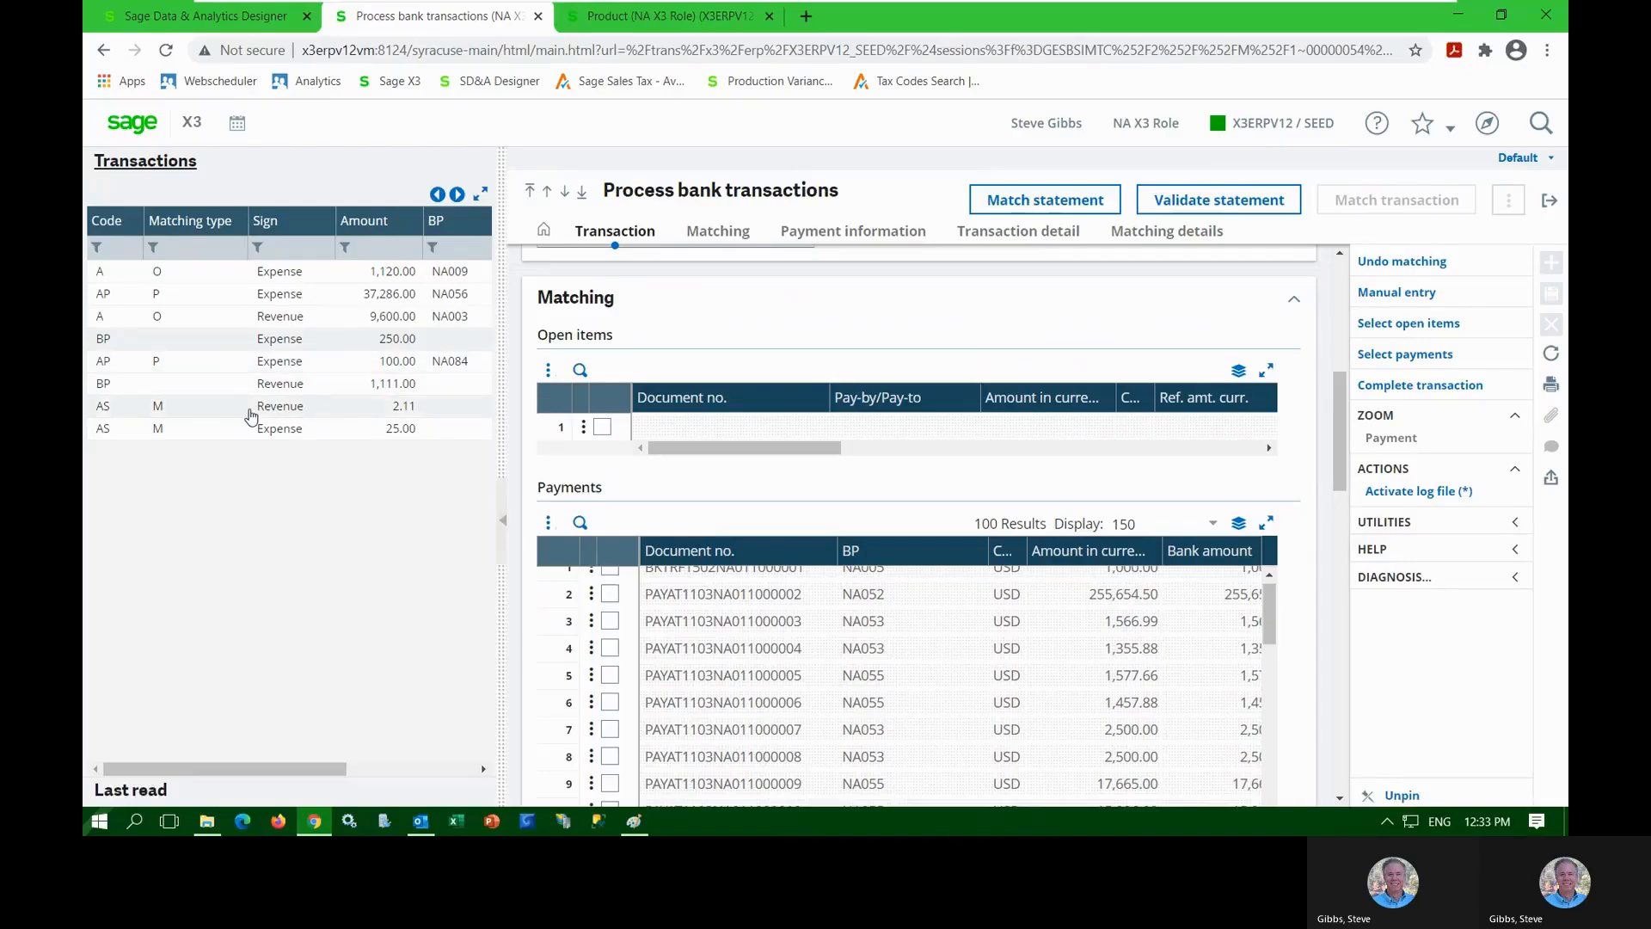
{"action": "left_click", "coordinate": [238, 430]}
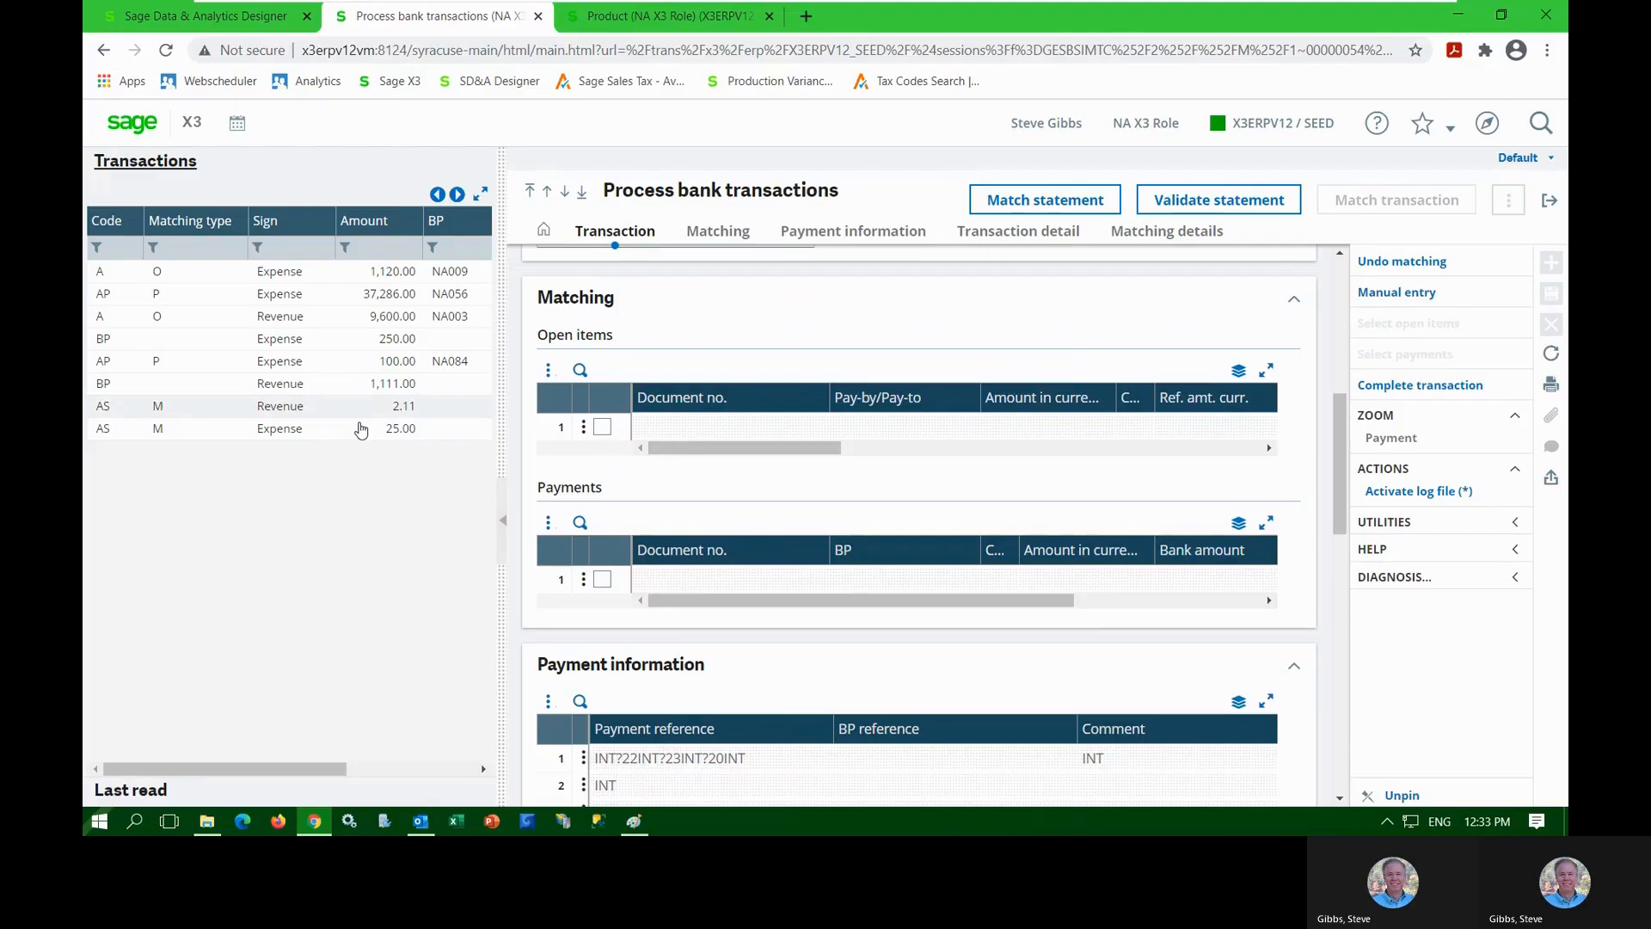
{"action": "left_click", "coordinate": [365, 427]}
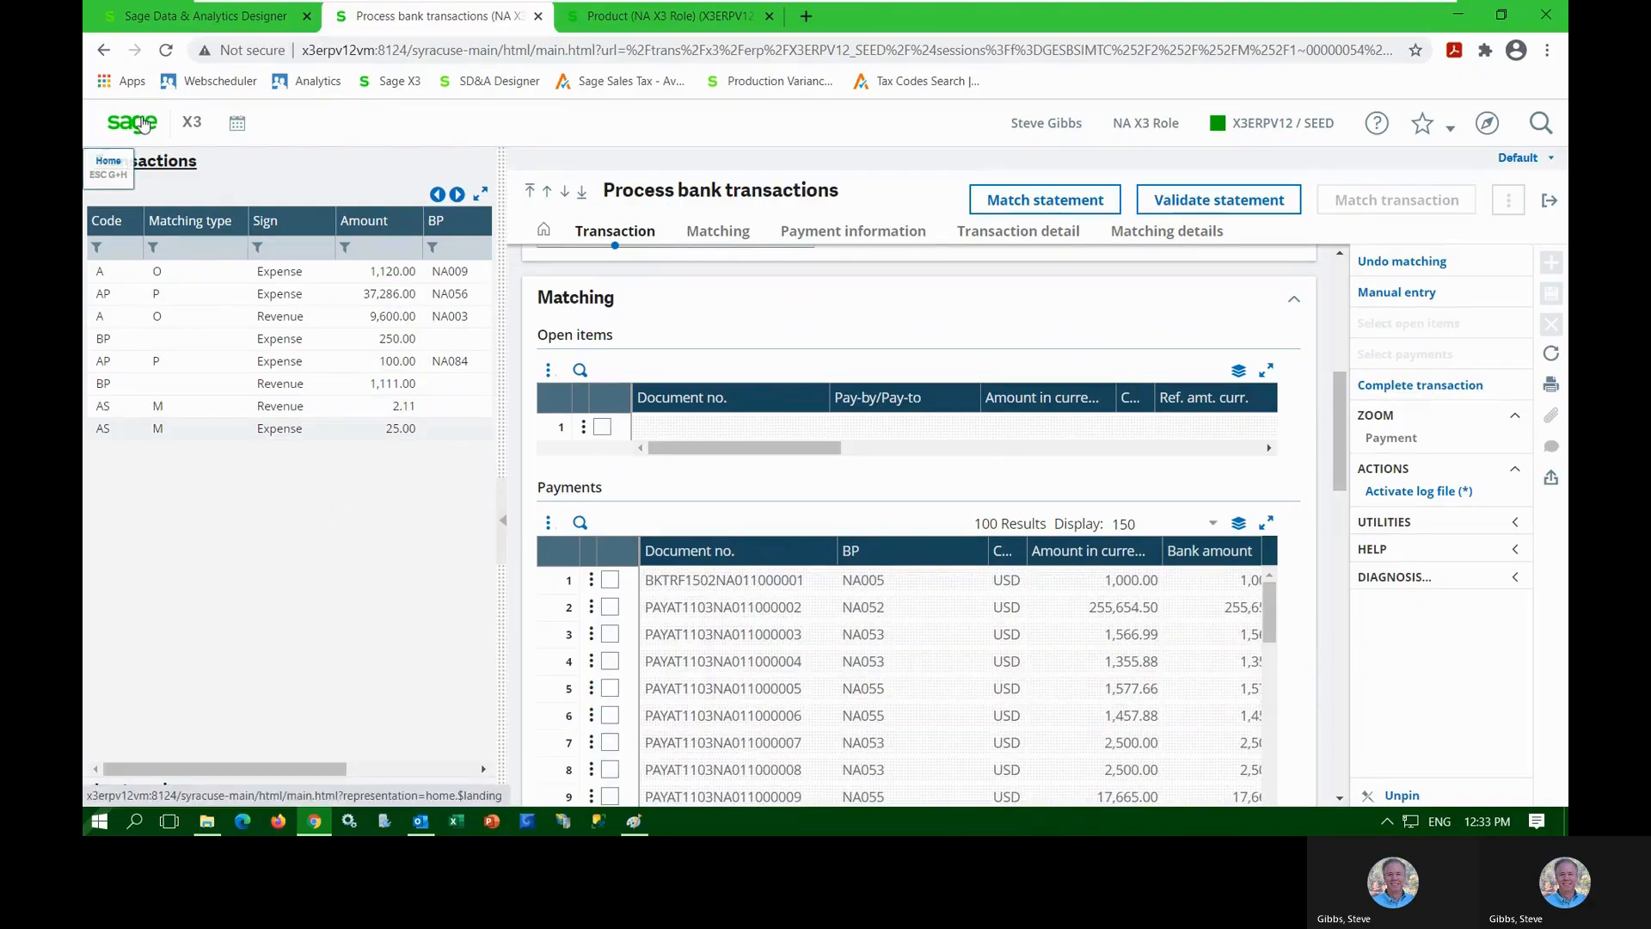
Return to the Financial Manager landing page and look over its AP page, including supplier stats and the Accounts Payable flow
{"action": "left_click", "coordinate": [142, 125]}
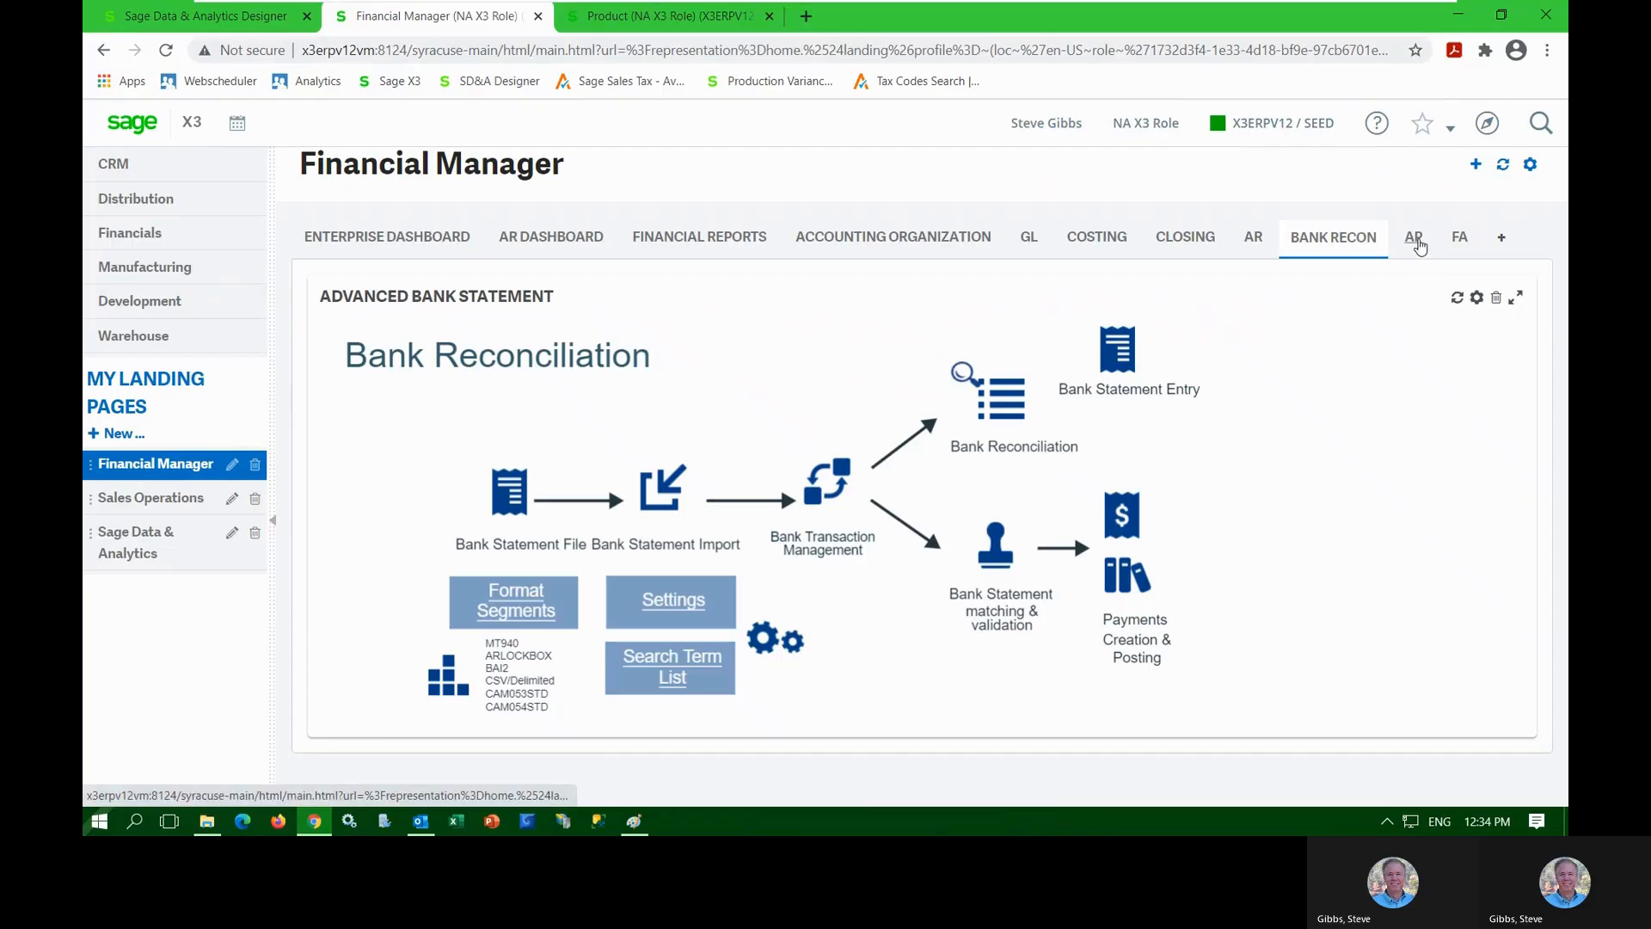
{"action": "left_click", "coordinate": [1414, 242]}
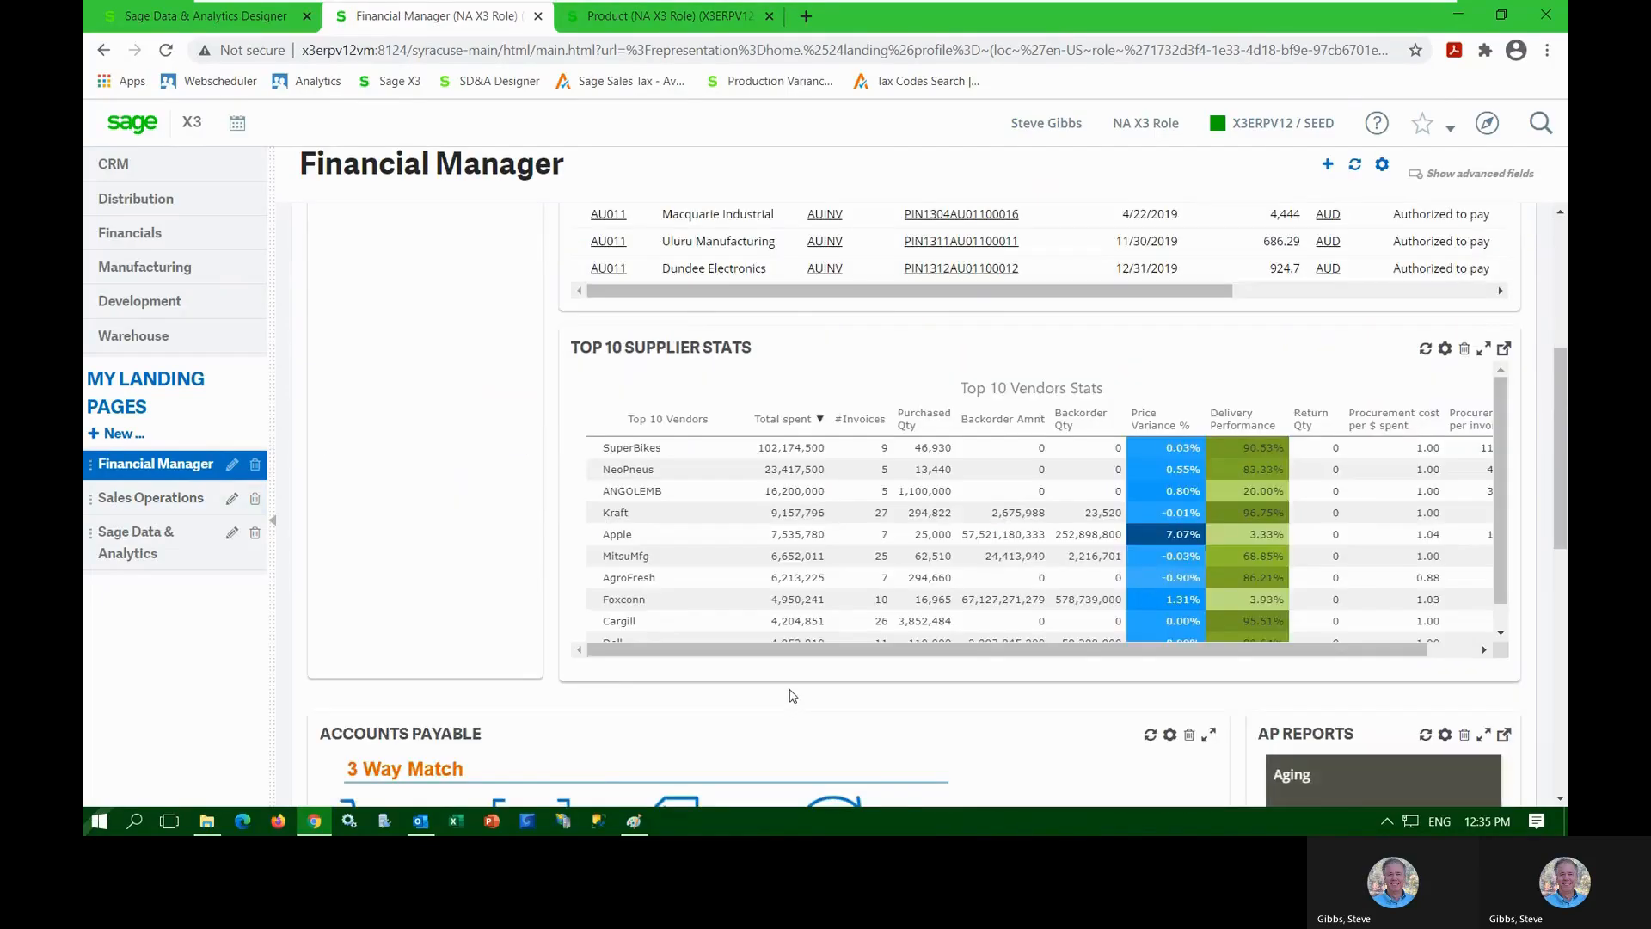
{"action": "scroll", "coordinate": [788, 698], "scroll_direction": "down", "scroll_amount": 5}
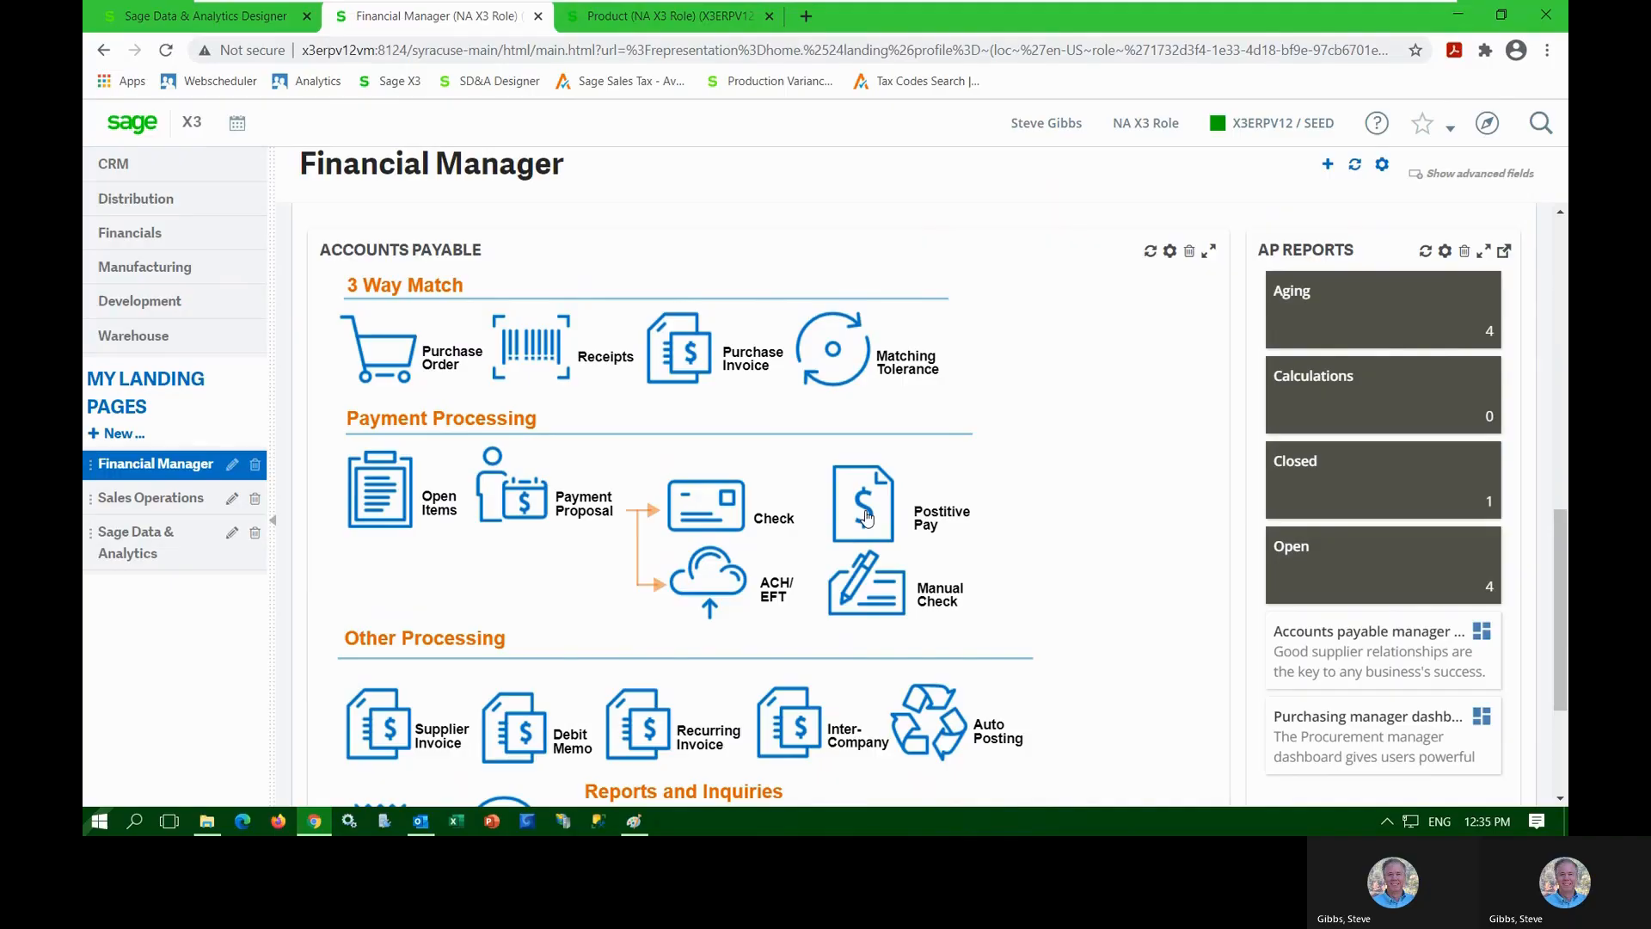
{"action": "scroll", "coordinate": [867, 516], "scroll_direction": "down", "scroll_amount": 3}
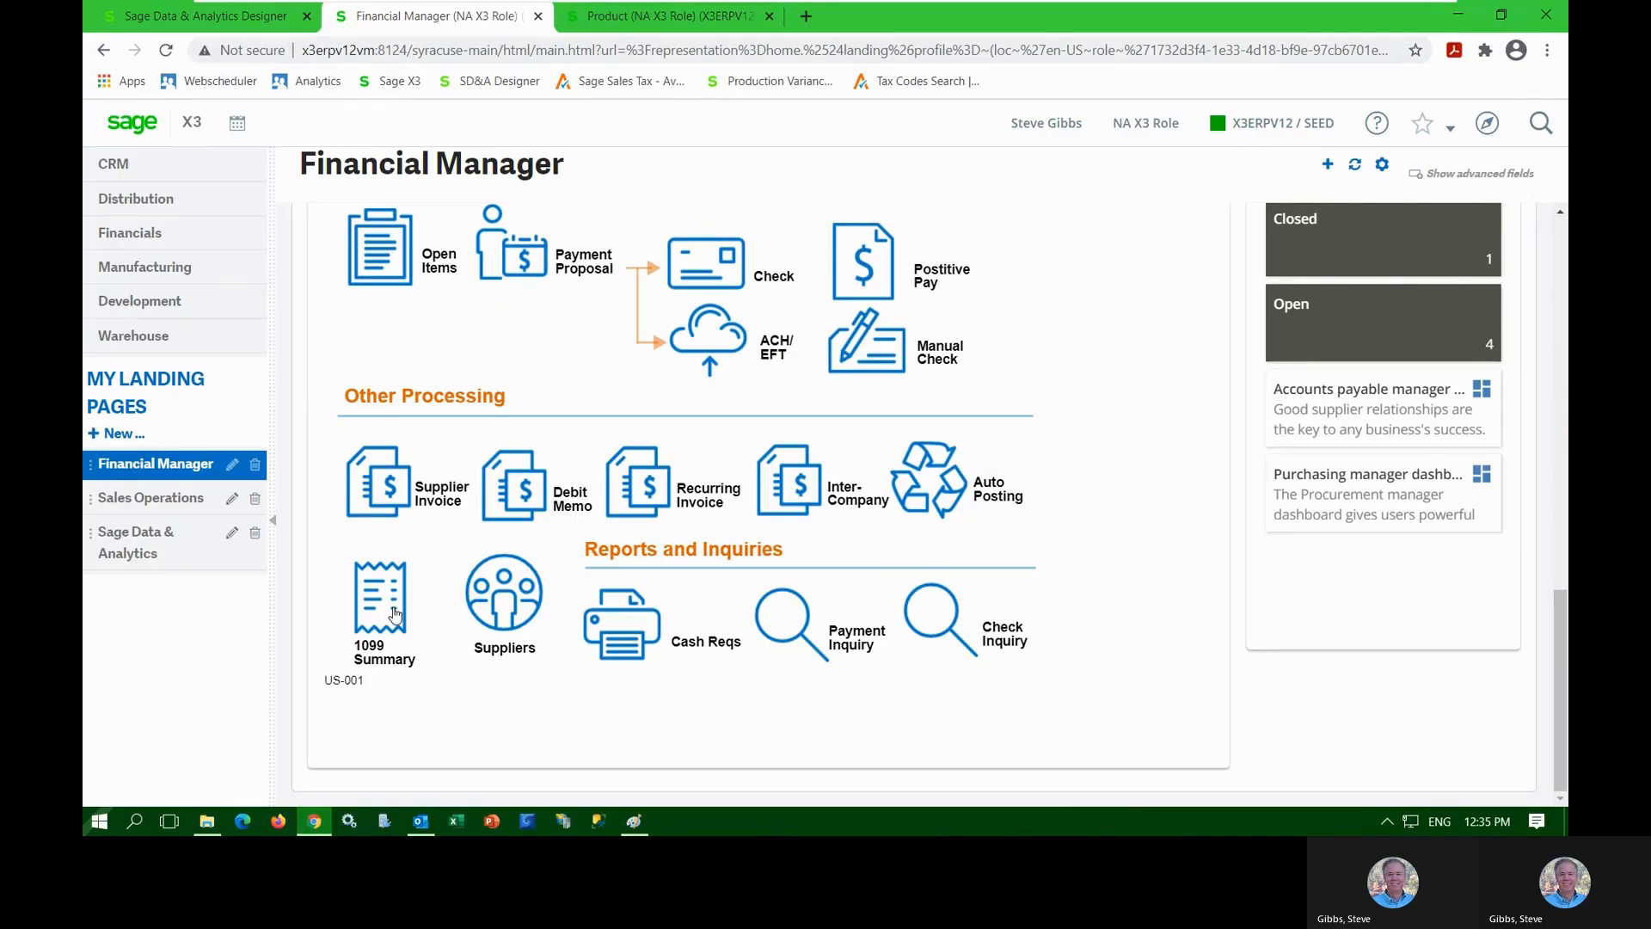
Open the supplier records from the Accounts Payable flow and review the identity and roles of the Costco supplier
{"action": "left_click", "coordinate": [523, 597]}
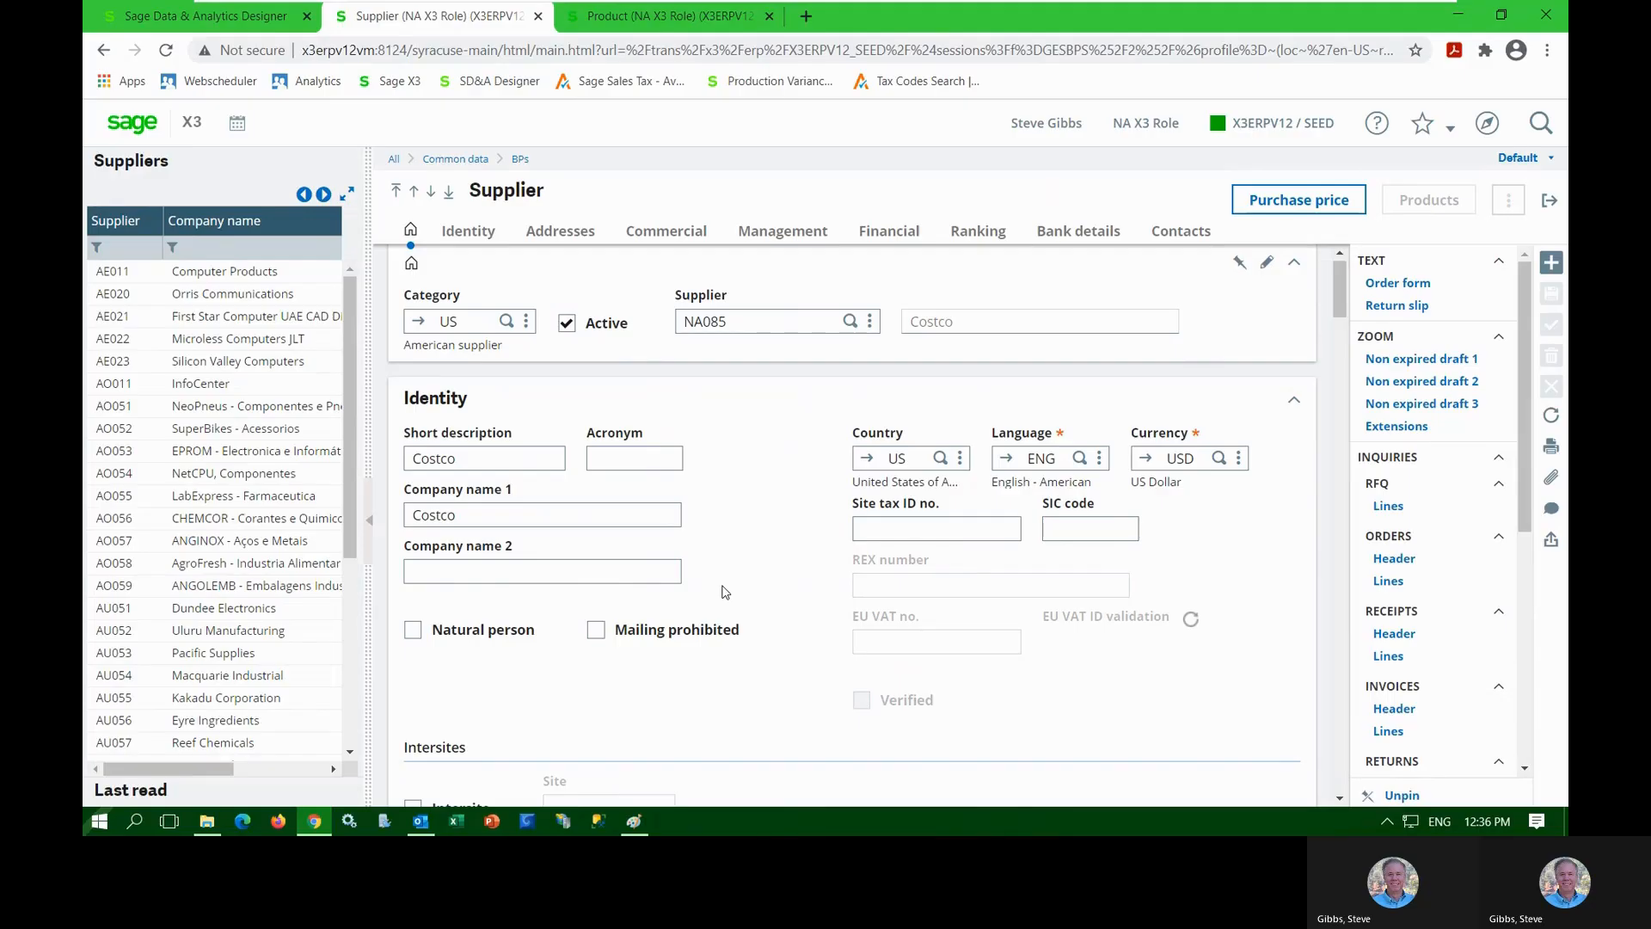
{"action": "left_click", "coordinate": [469, 458]}
{"action": "left_click", "coordinate": [625, 462]}
{"action": "left_click", "coordinate": [1178, 462]}
{"action": "scroll", "coordinate": [1212, 560], "scroll_direction": "down", "scroll_amount": 3}
{"action": "scroll", "coordinate": [1212, 560], "scroll_direction": "down", "scroll_amount": 1}
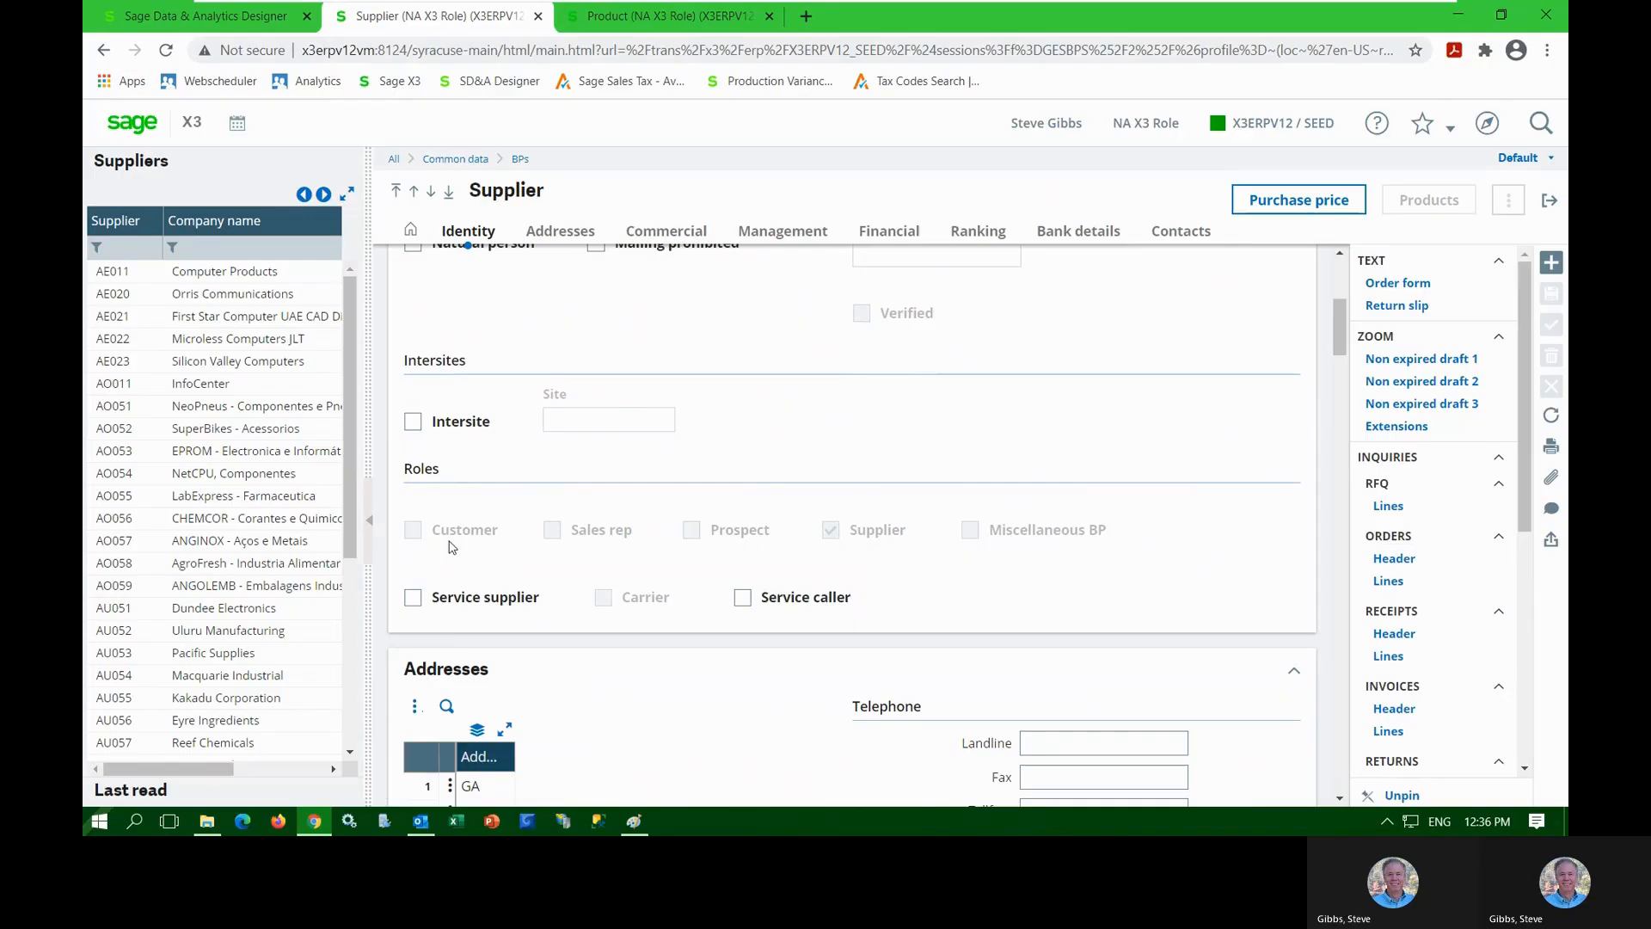
Review the Costco supplier's address, telephone and email fields and continue to its commercial settings
{"action": "scroll", "coordinate": [828, 592], "scroll_direction": "down", "scroll_amount": 5}
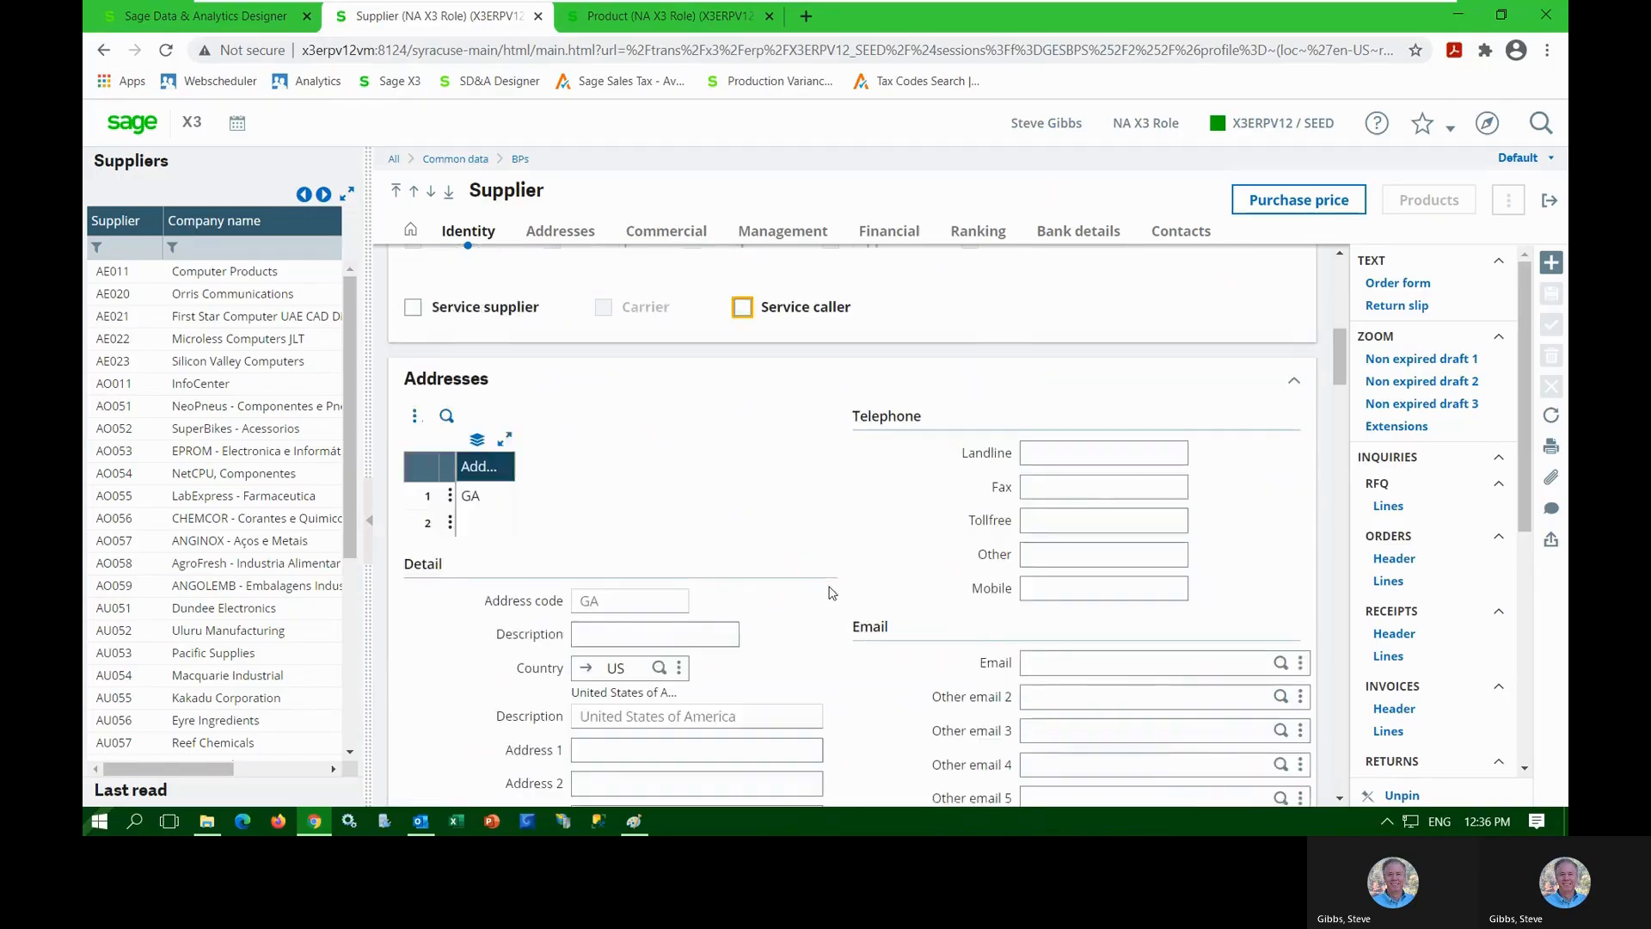
{"action": "scroll", "coordinate": [832, 592], "scroll_direction": "up", "scroll_amount": 3}
{"action": "scroll", "coordinate": [686, 500], "scroll_direction": "down", "scroll_amount": 2}
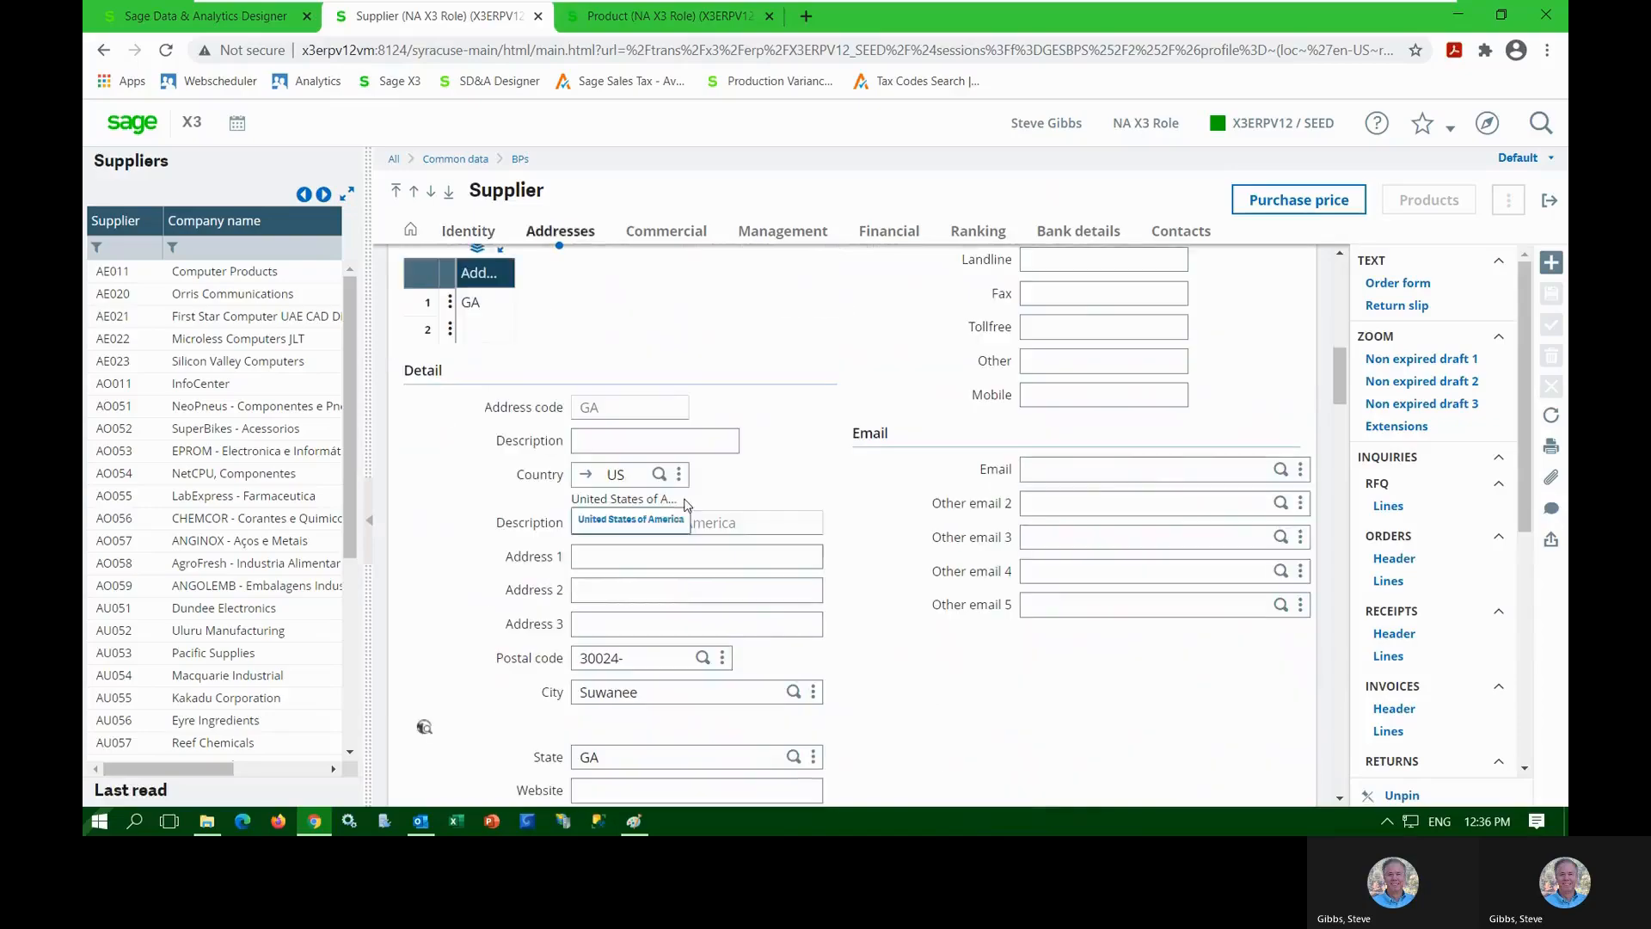
{"action": "scroll", "coordinate": [851, 483], "scroll_direction": "down", "scroll_amount": 2}
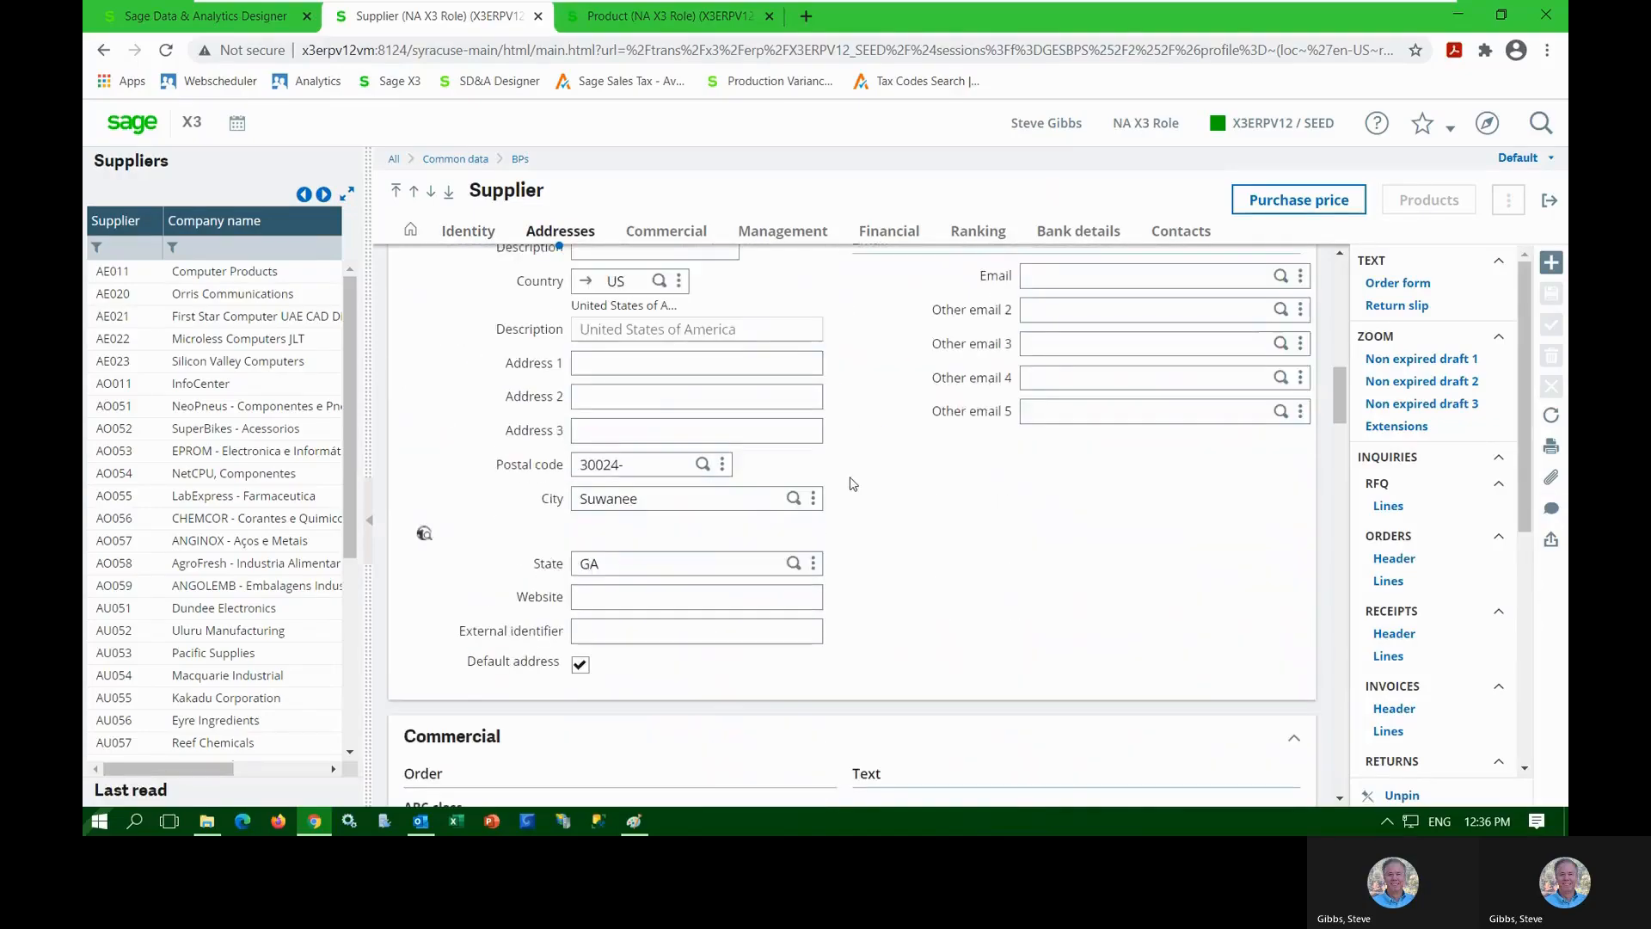
{"action": "scroll", "coordinate": [852, 483], "scroll_direction": "down", "scroll_amount": 4}
{"action": "scroll", "coordinate": [851, 483], "scroll_direction": "down", "scroll_amount": 1}
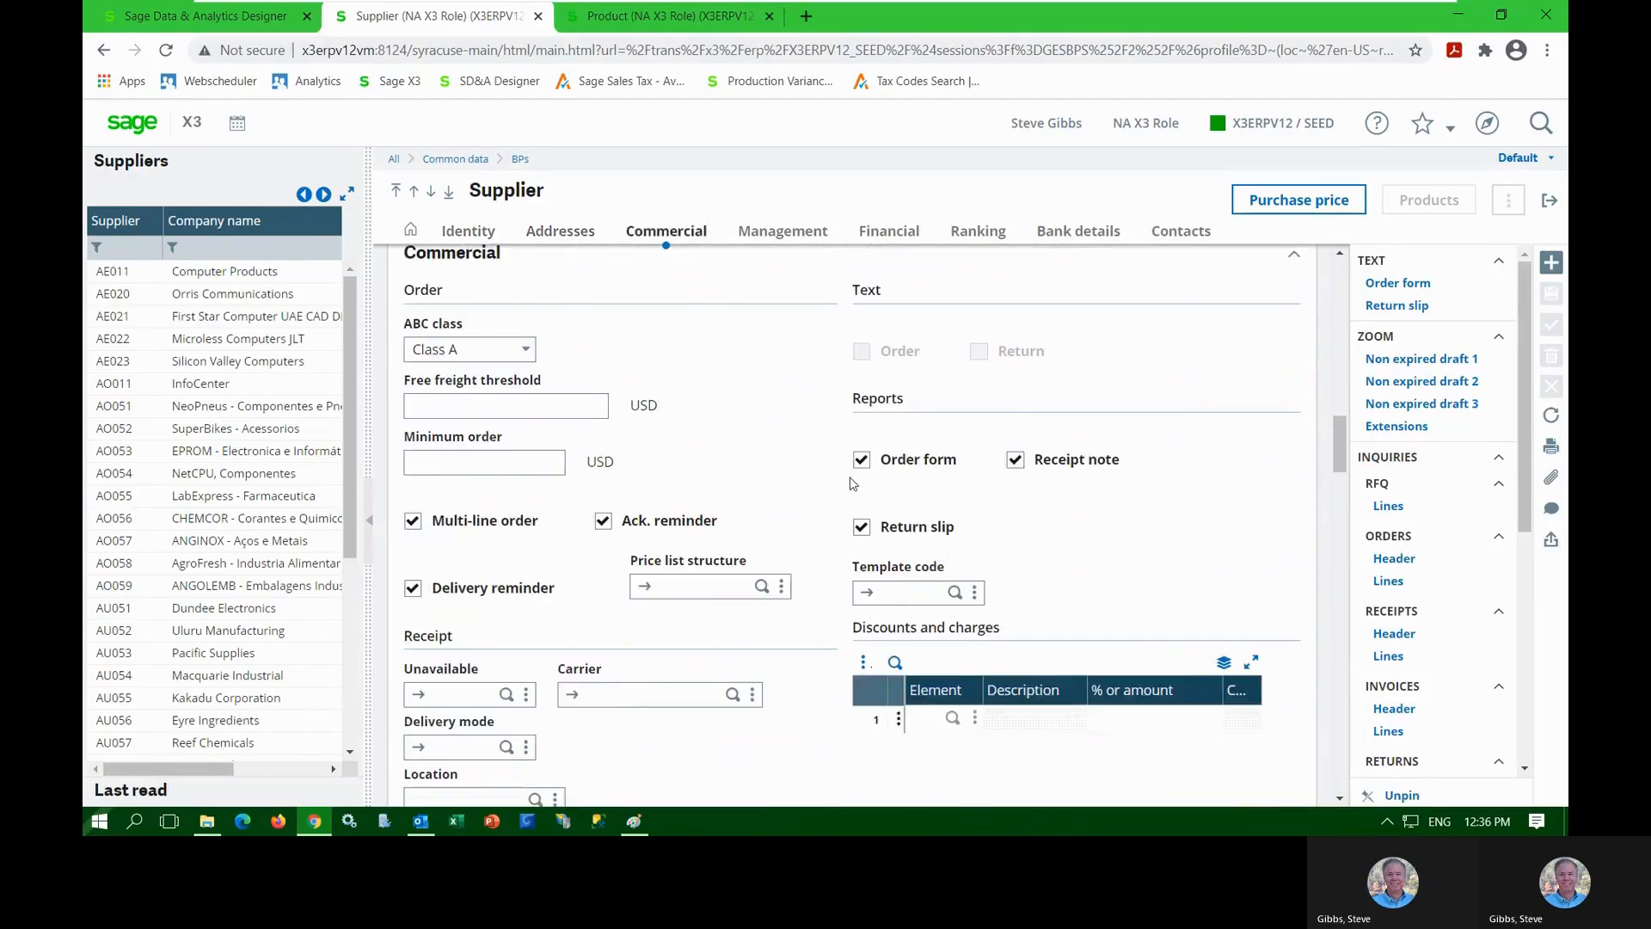
Review the supplier's commercial and management settings and view the codes available for Supplier stat 1 without choosing one
{"action": "scroll", "coordinate": [851, 483], "scroll_direction": "down", "scroll_amount": 2}
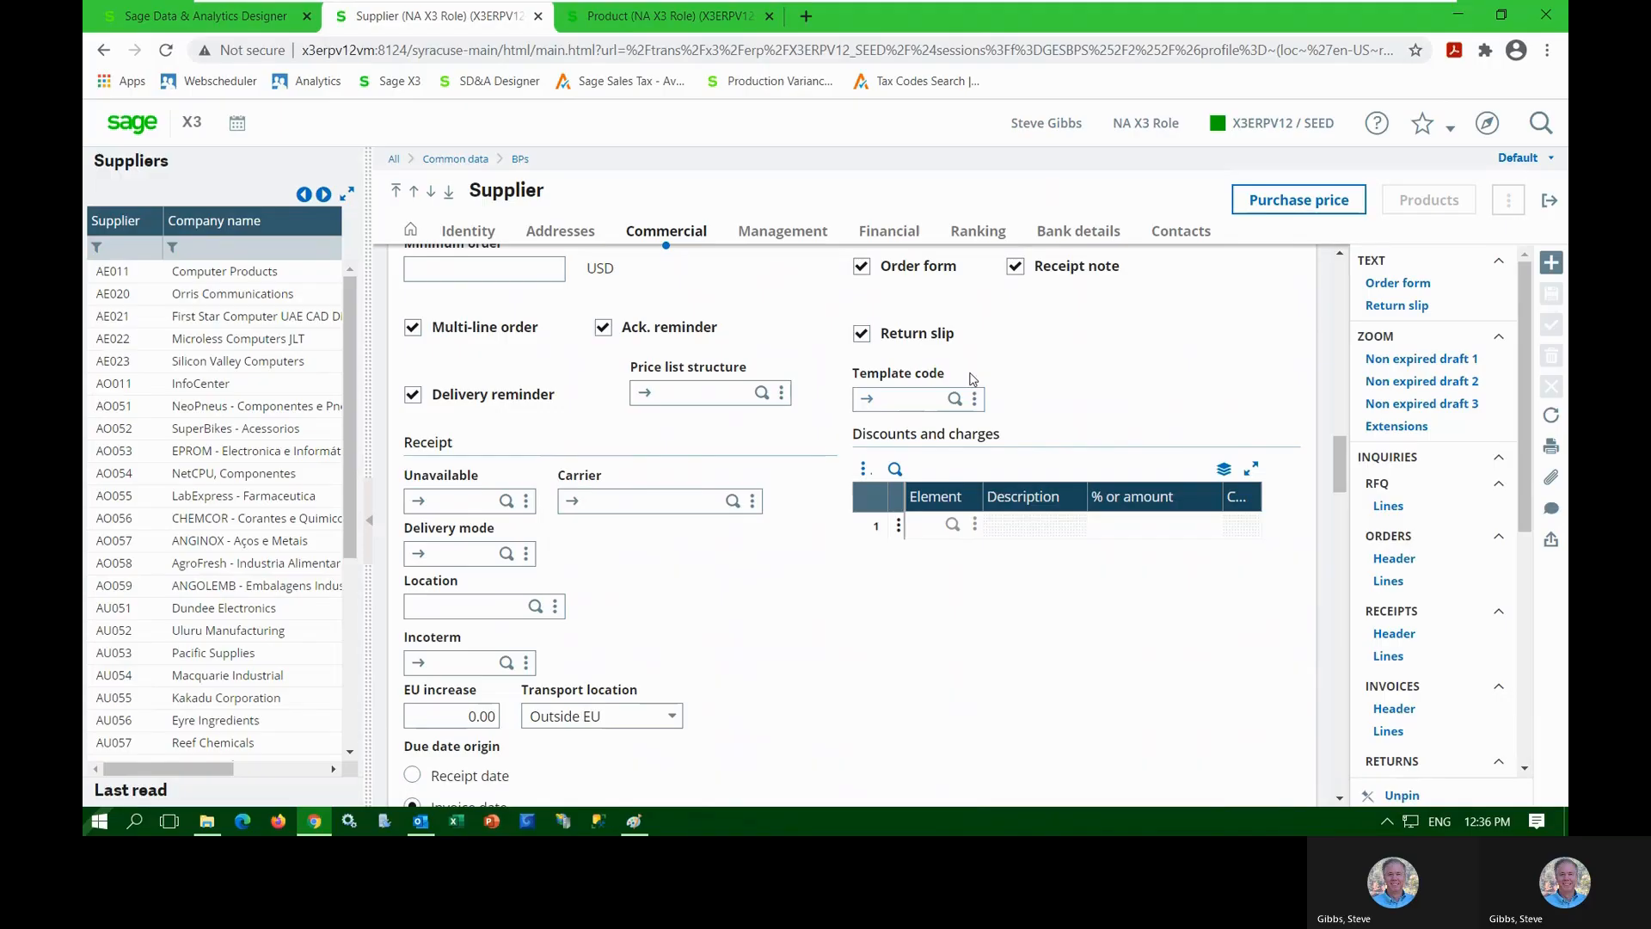
{"action": "scroll", "coordinate": [900, 581], "scroll_direction": "down", "scroll_amount": 3}
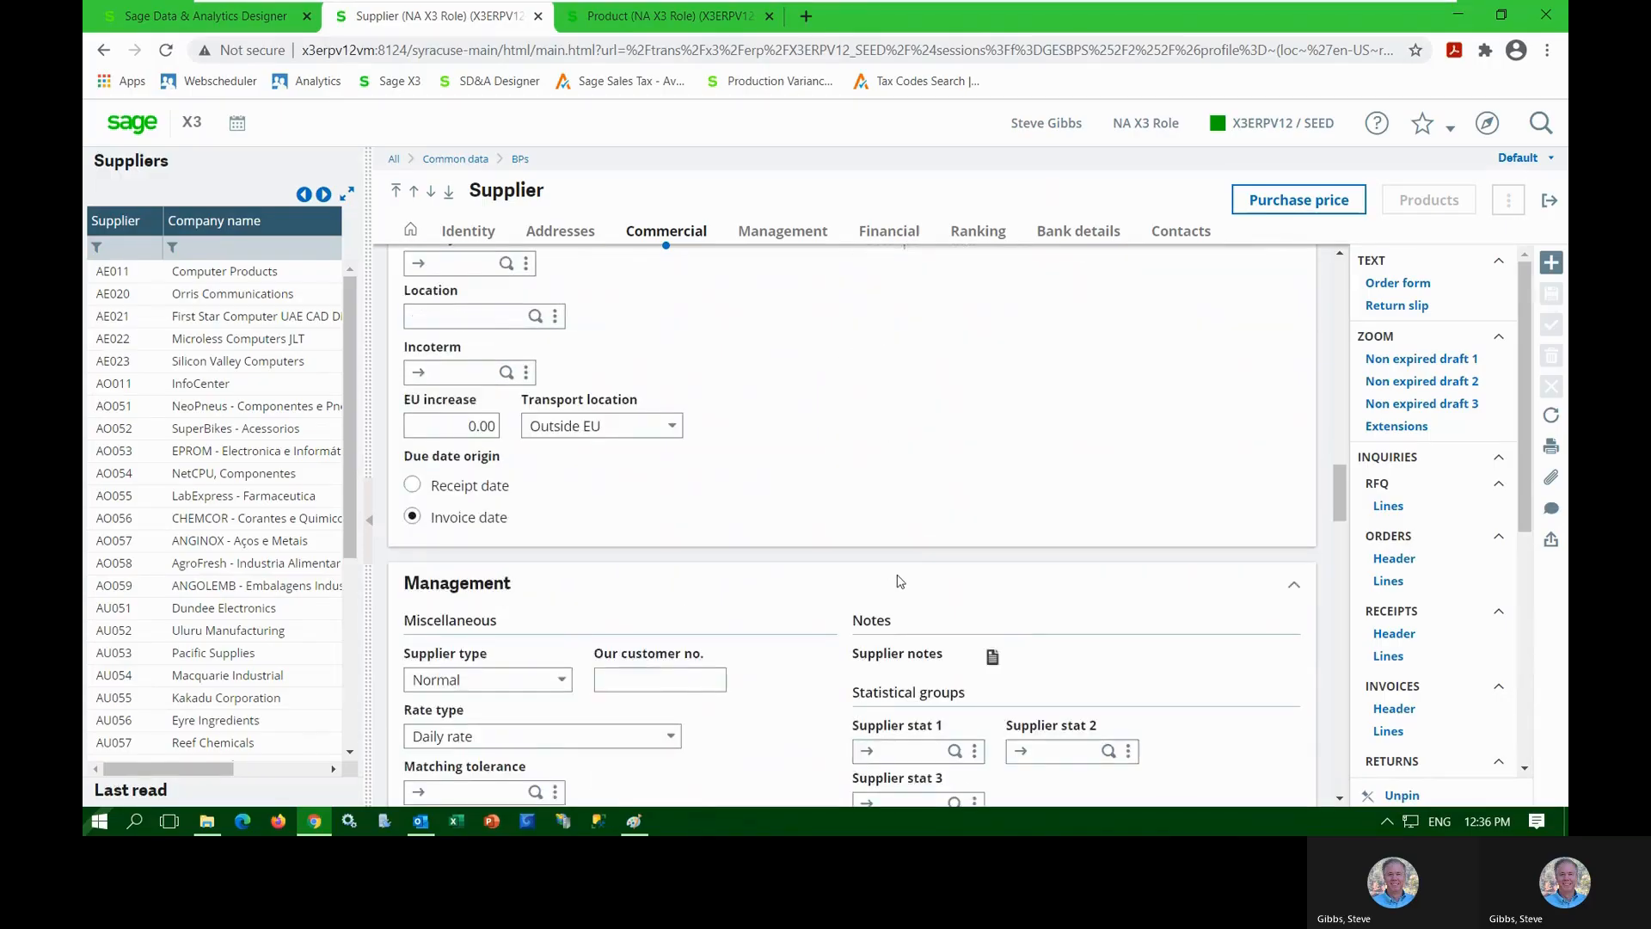
{"action": "scroll", "coordinate": [900, 581], "scroll_direction": "down", "scroll_amount": 2}
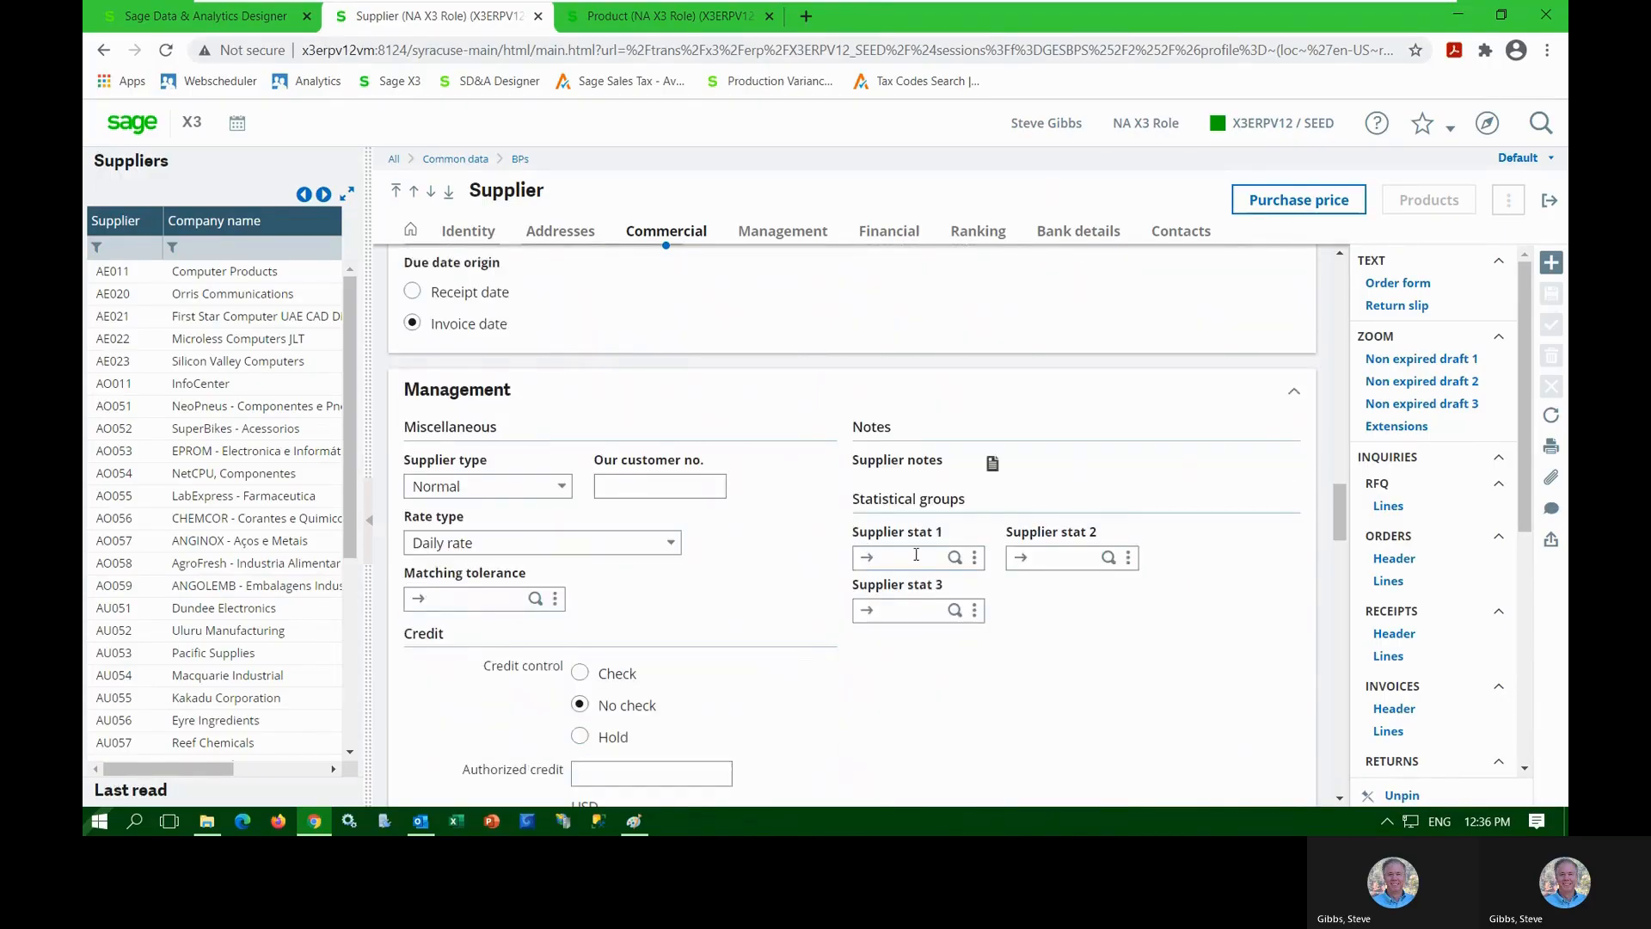
{"action": "left_click", "coordinate": [955, 557]}
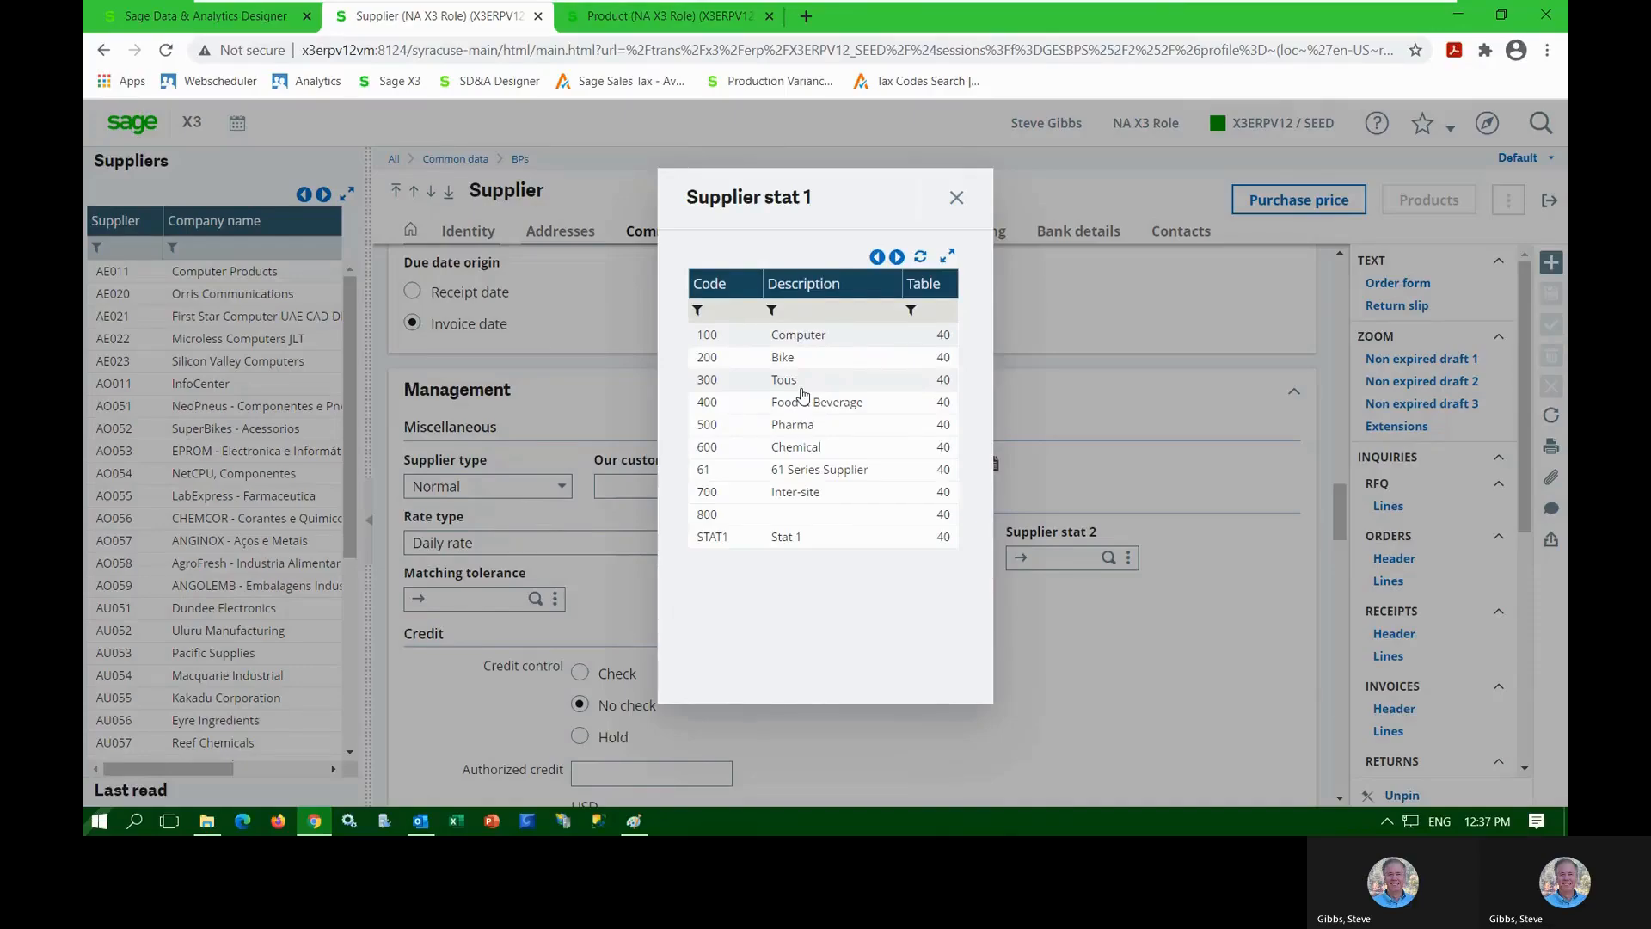
{"action": "left_click", "coordinate": [956, 200]}
Review the supplier's credit control and dispute options and its financial settings, including the 1099 and payment fields
{"action": "scroll", "coordinate": [984, 664], "scroll_direction": "down", "scroll_amount": 2}
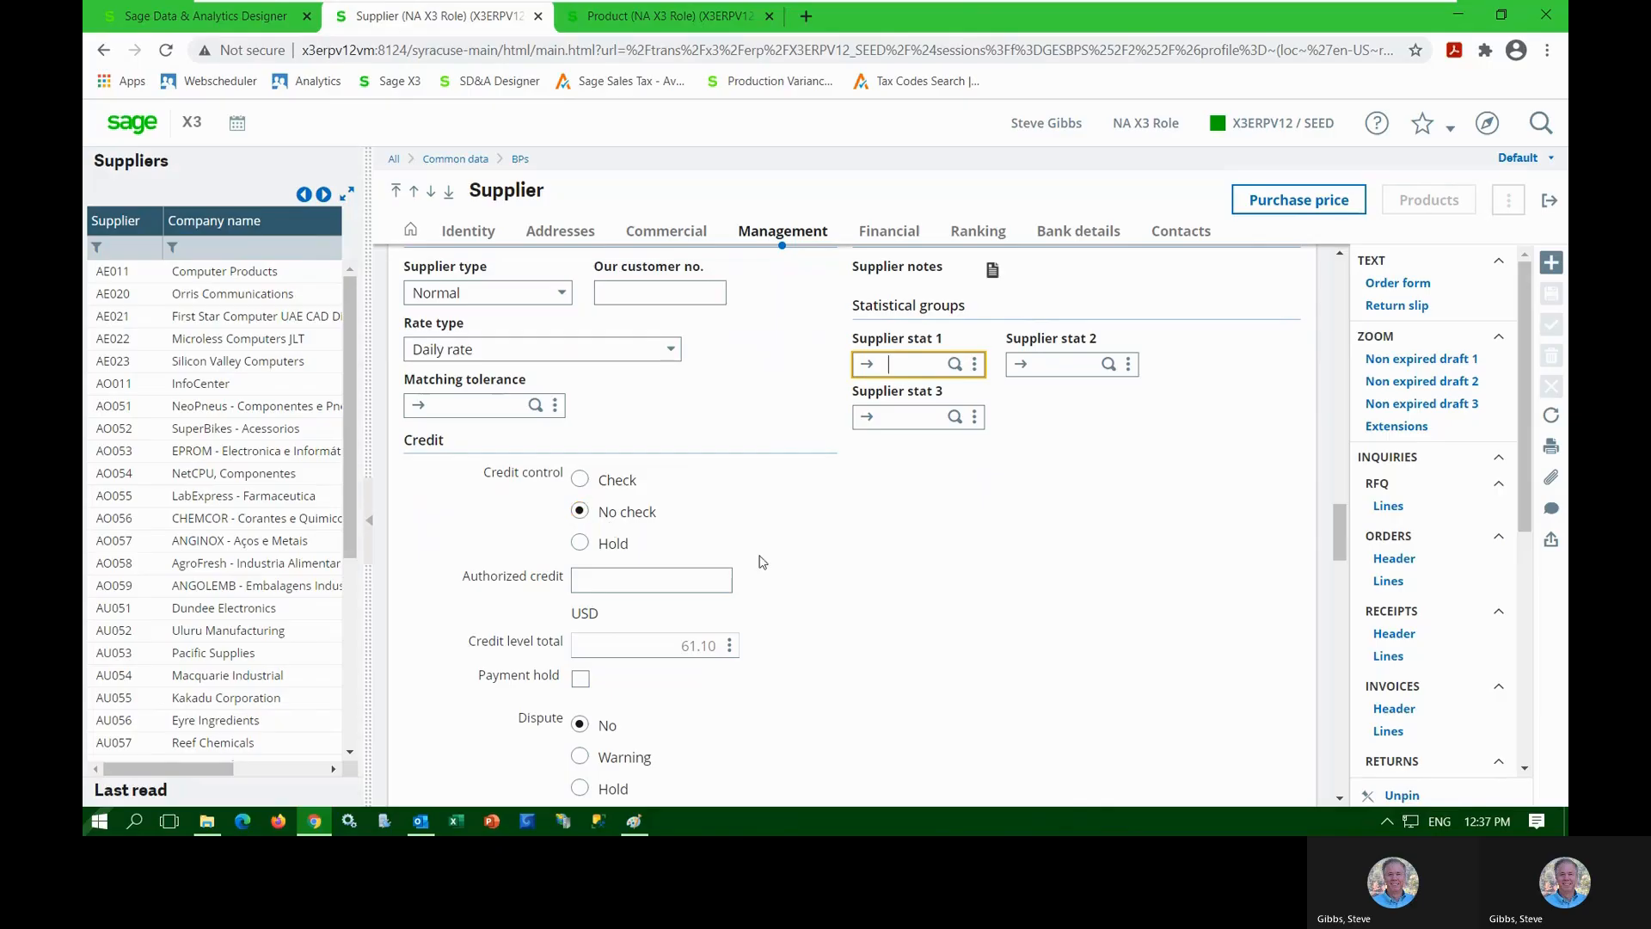
{"action": "left_click", "coordinate": [884, 656]}
{"action": "scroll", "coordinate": [882, 661], "scroll_direction": "down", "scroll_amount": 2}
{"action": "scroll", "coordinate": [881, 661], "scroll_direction": "down", "scroll_amount": 3}
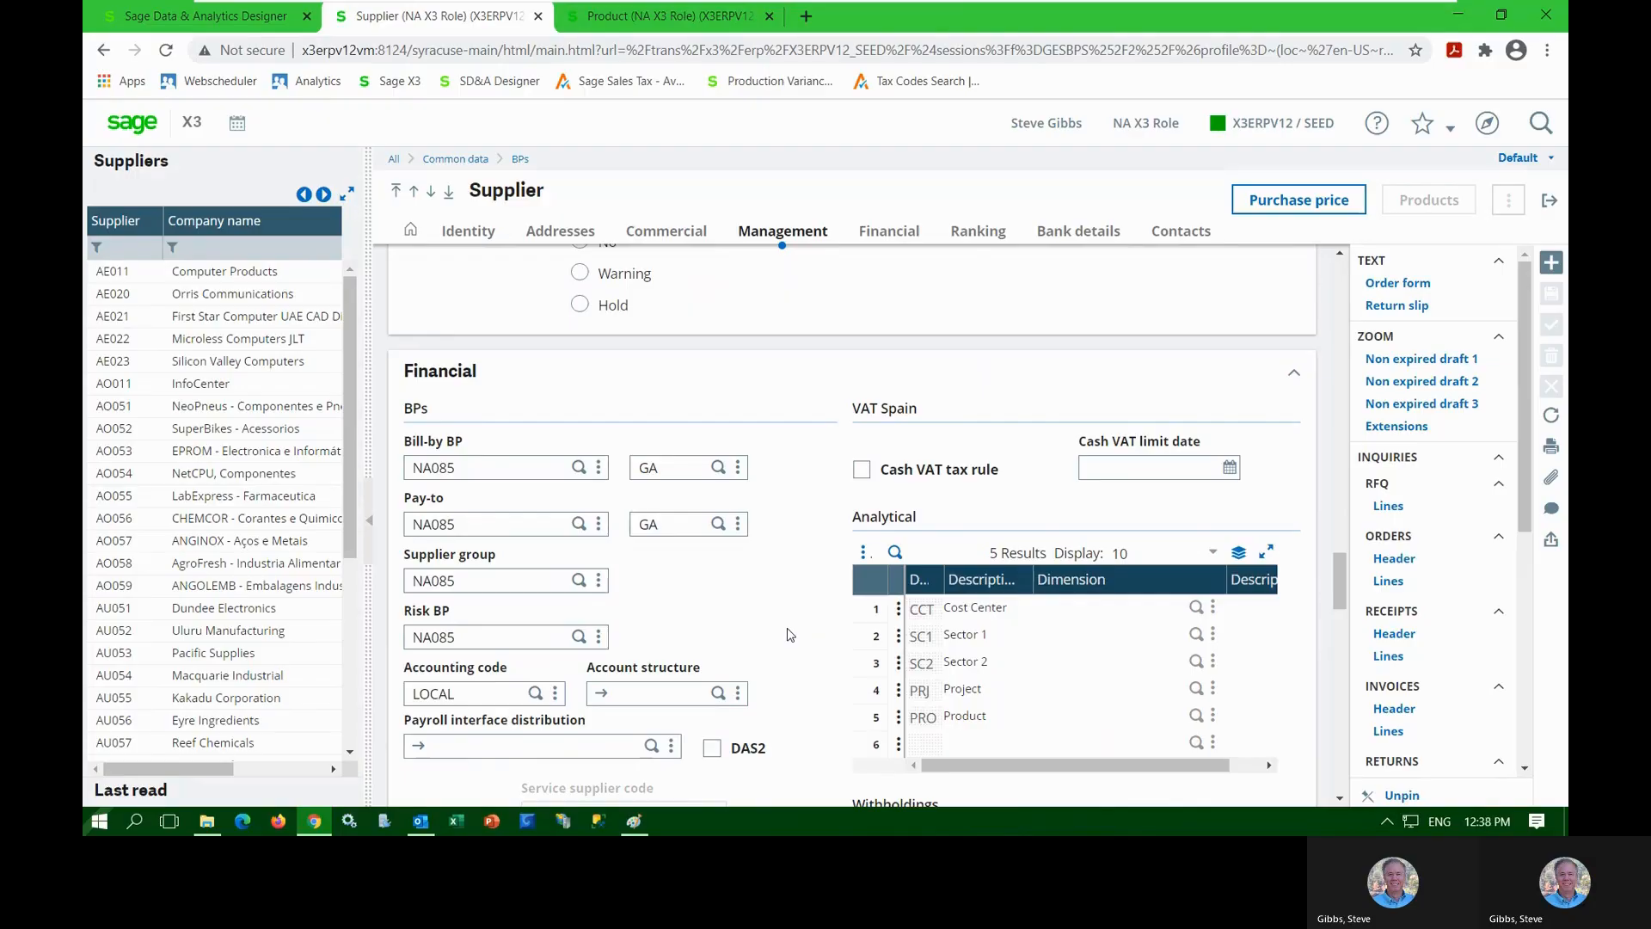
{"action": "scroll", "coordinate": [789, 635], "scroll_direction": "down", "scroll_amount": 2}
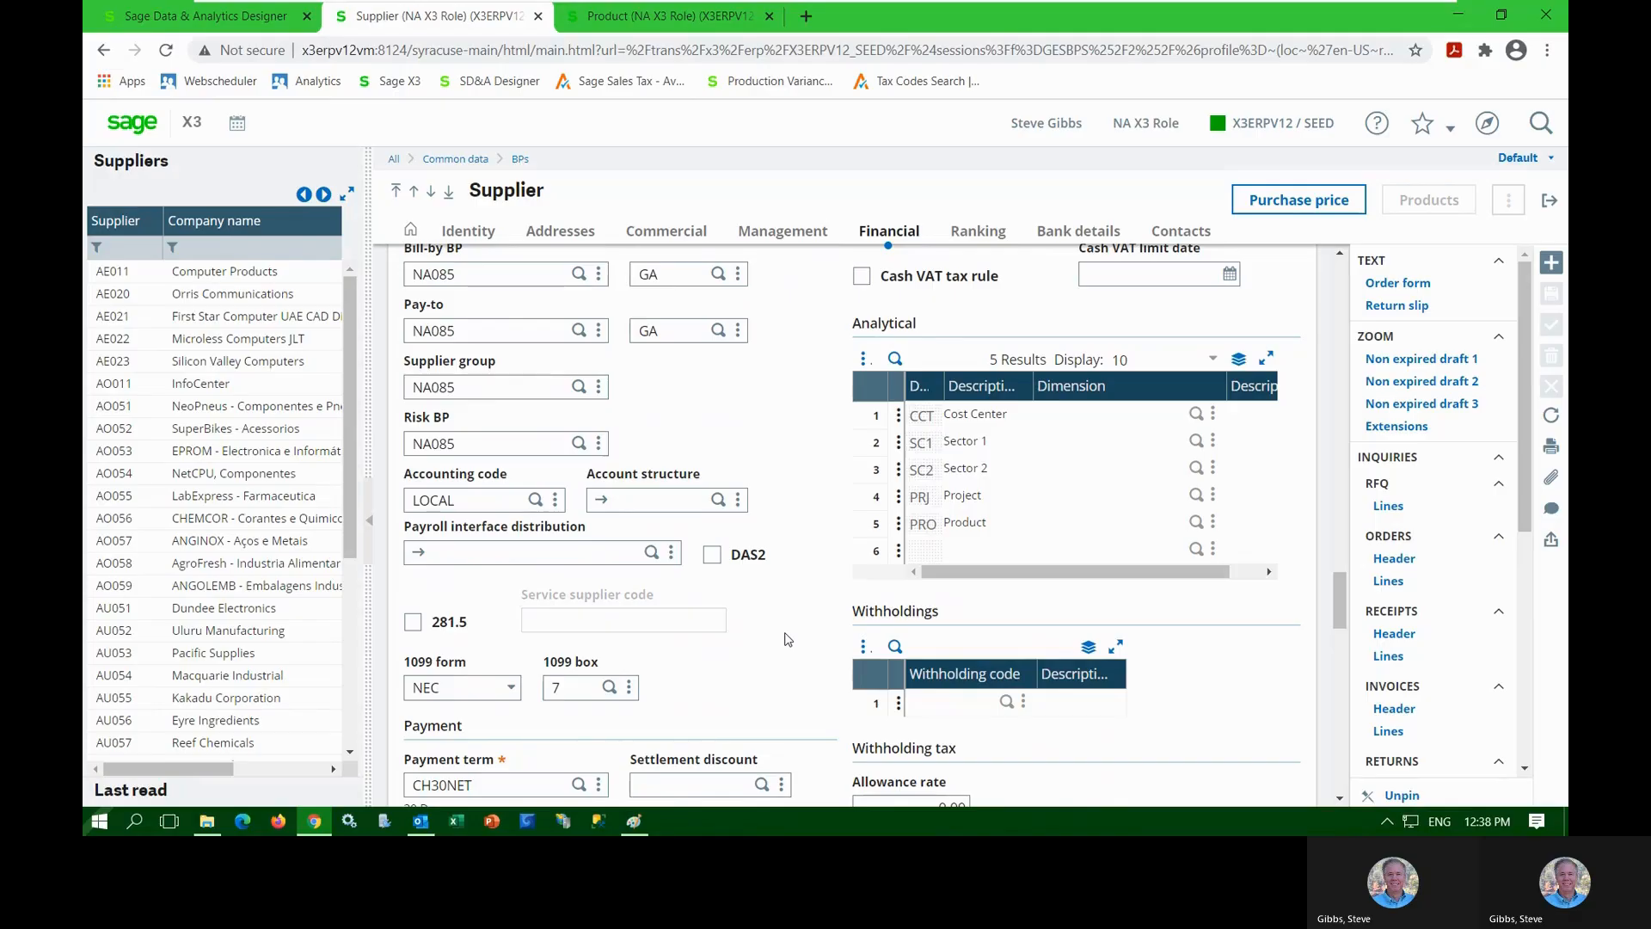
{"action": "scroll", "coordinate": [787, 639], "scroll_direction": "down", "scroll_amount": 1}
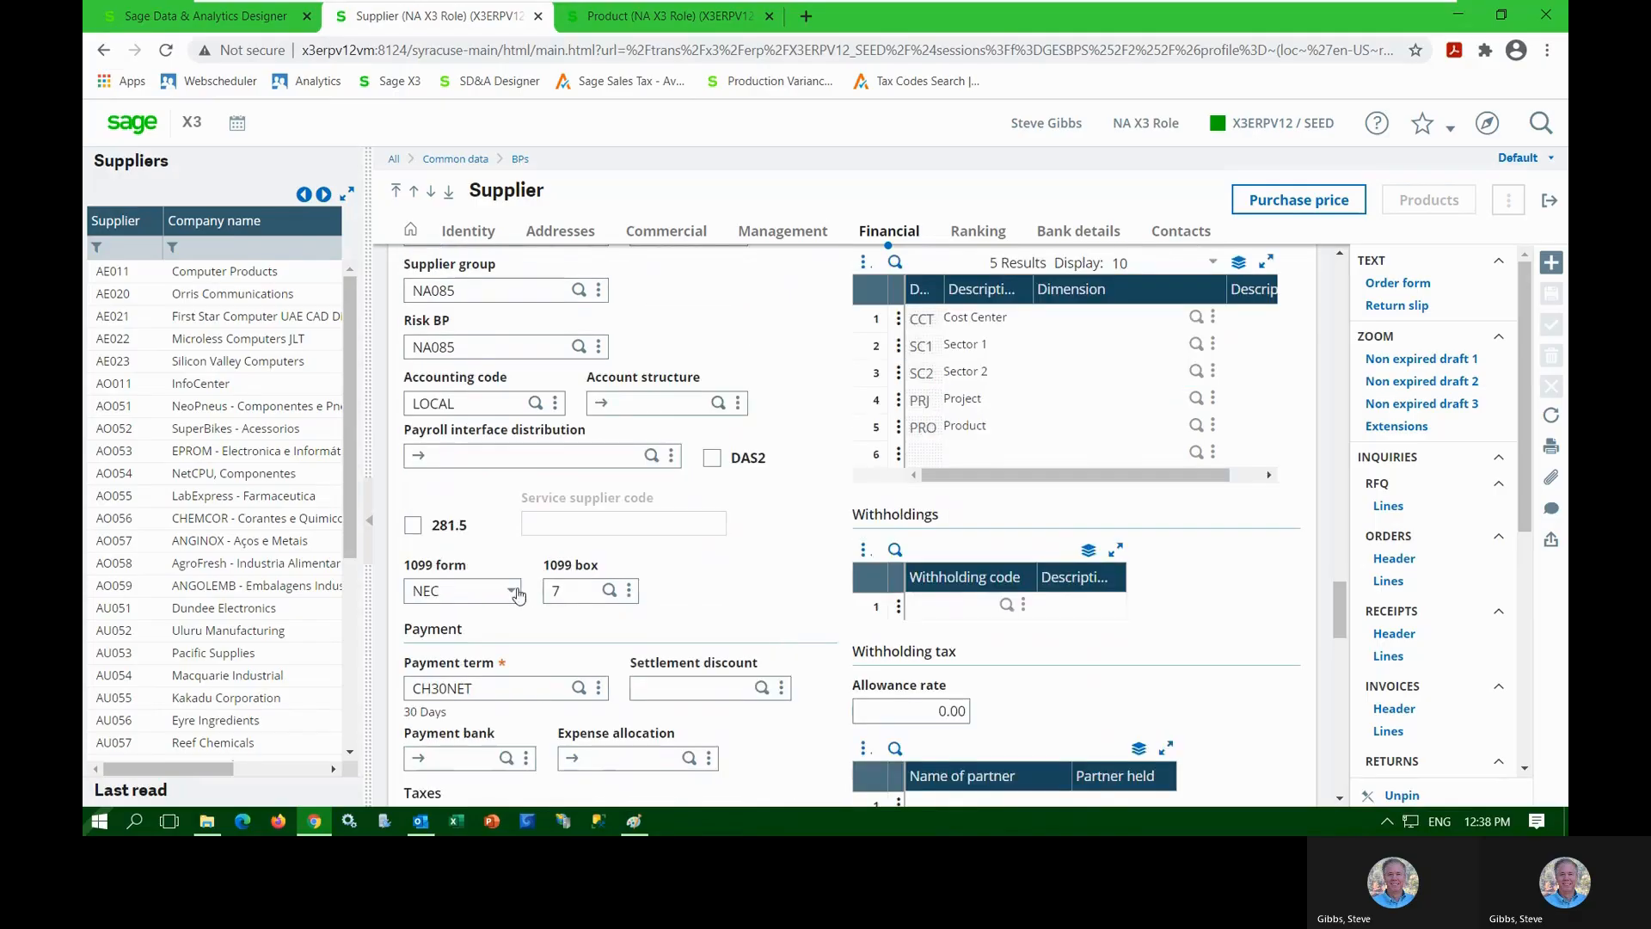
View the available 1099 form types without changing the selection, and look over the supplier's ranking, bank details and contacts
{"action": "left_click", "coordinate": [482, 591]}
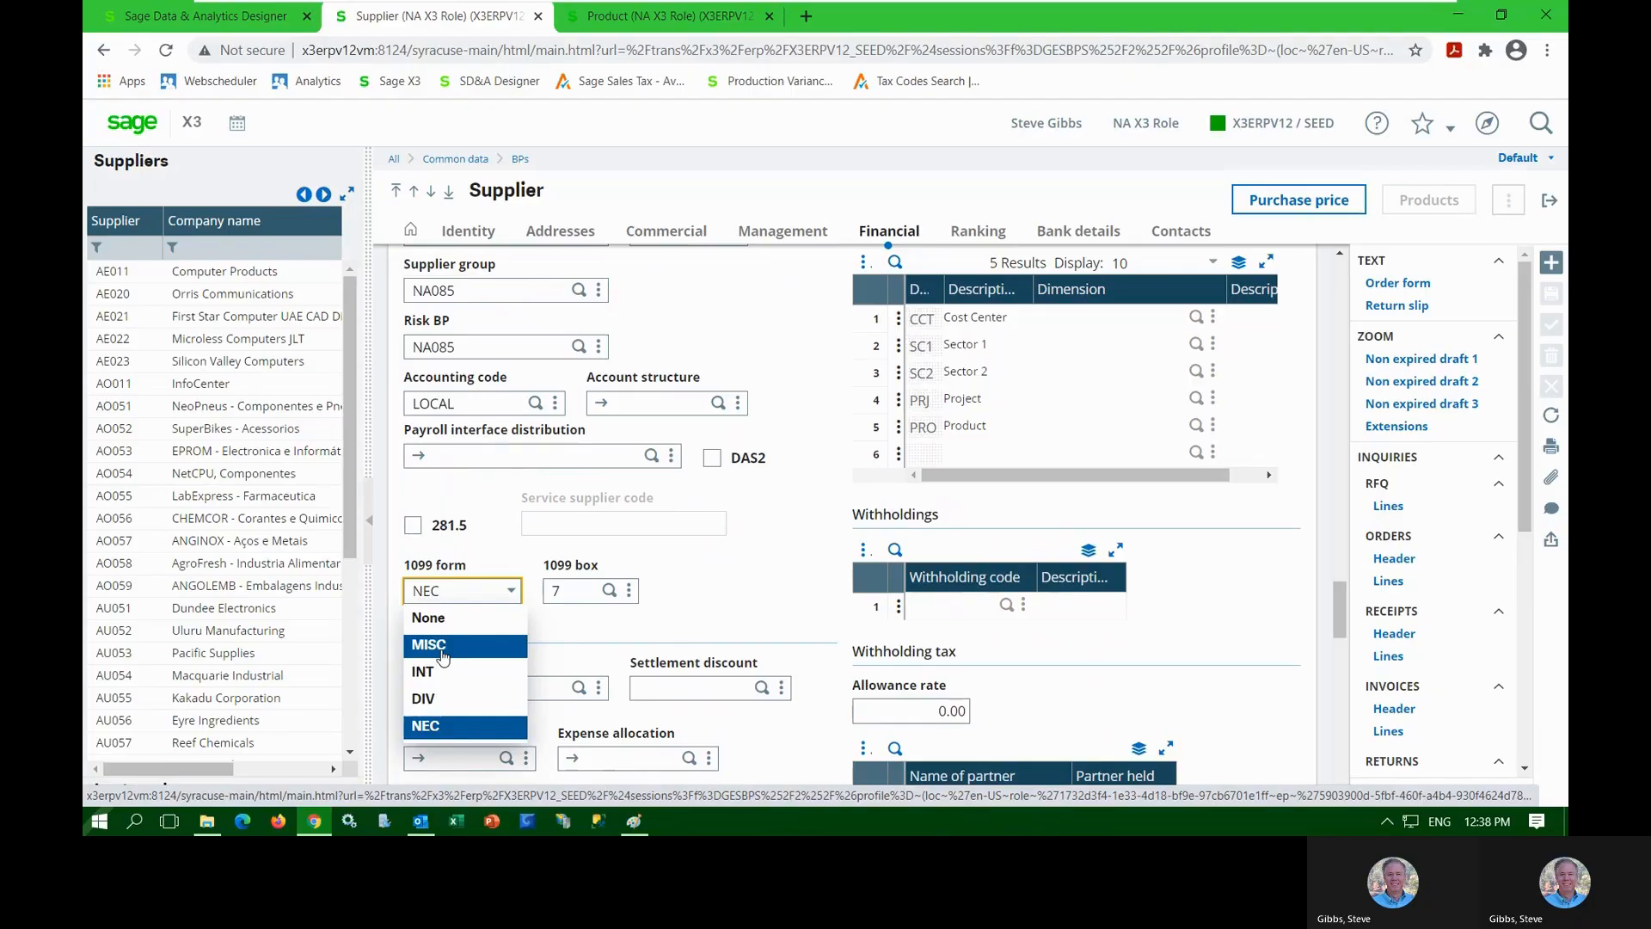
{"action": "left_click", "coordinate": [515, 594]}
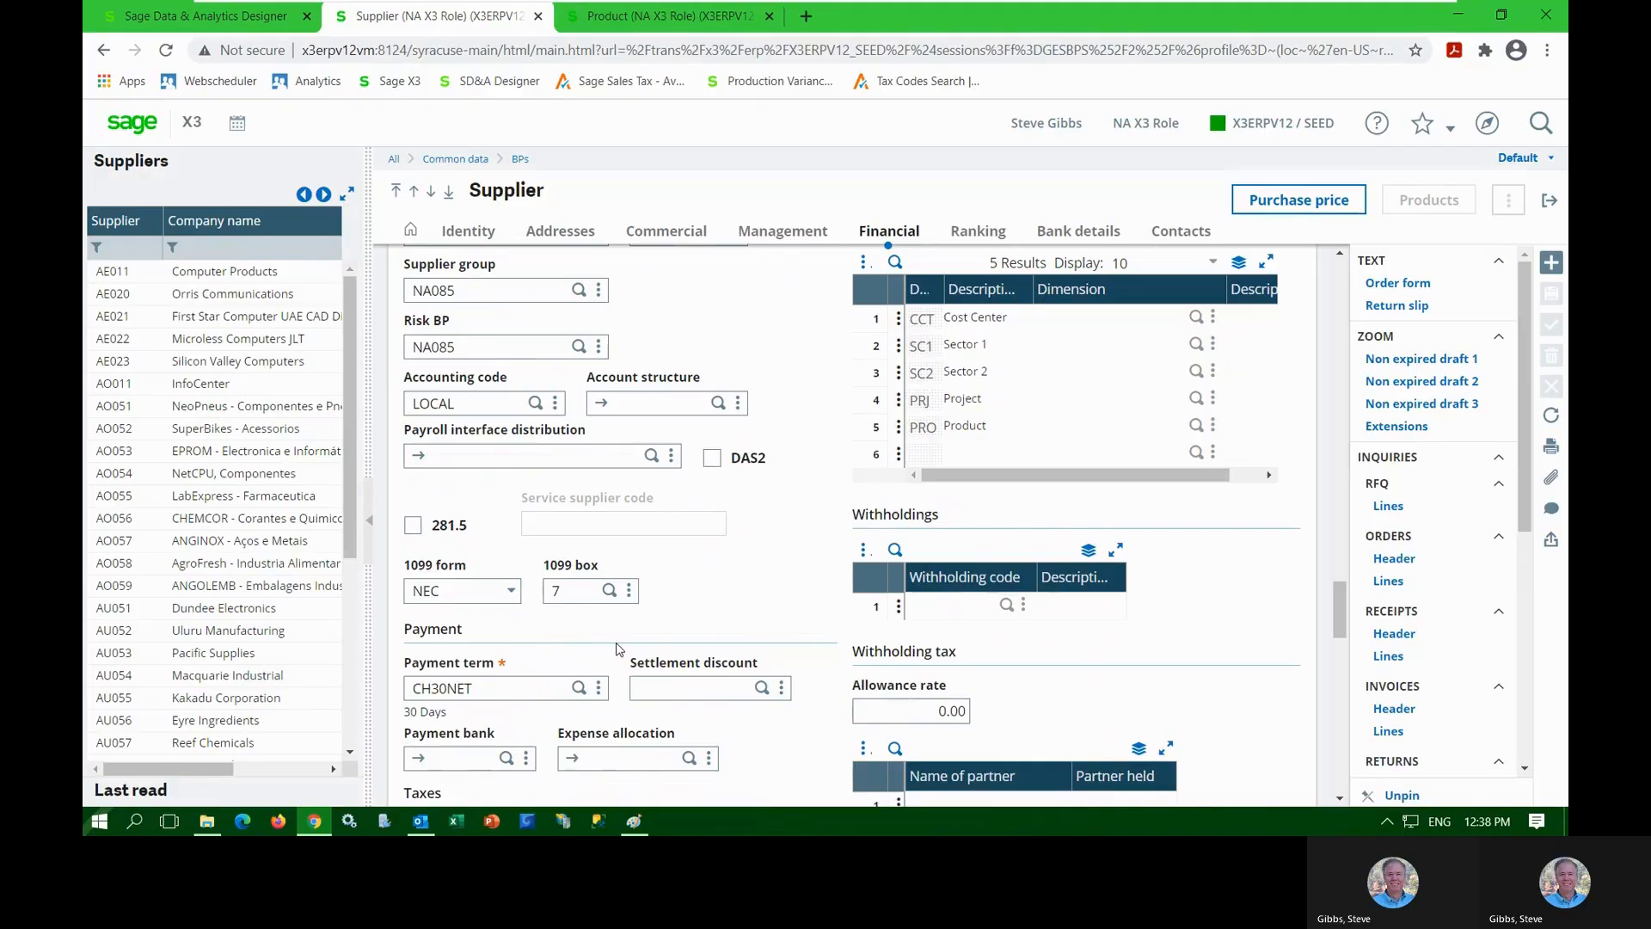
{"action": "scroll", "coordinate": [617, 649], "scroll_direction": "down", "scroll_amount": 10}
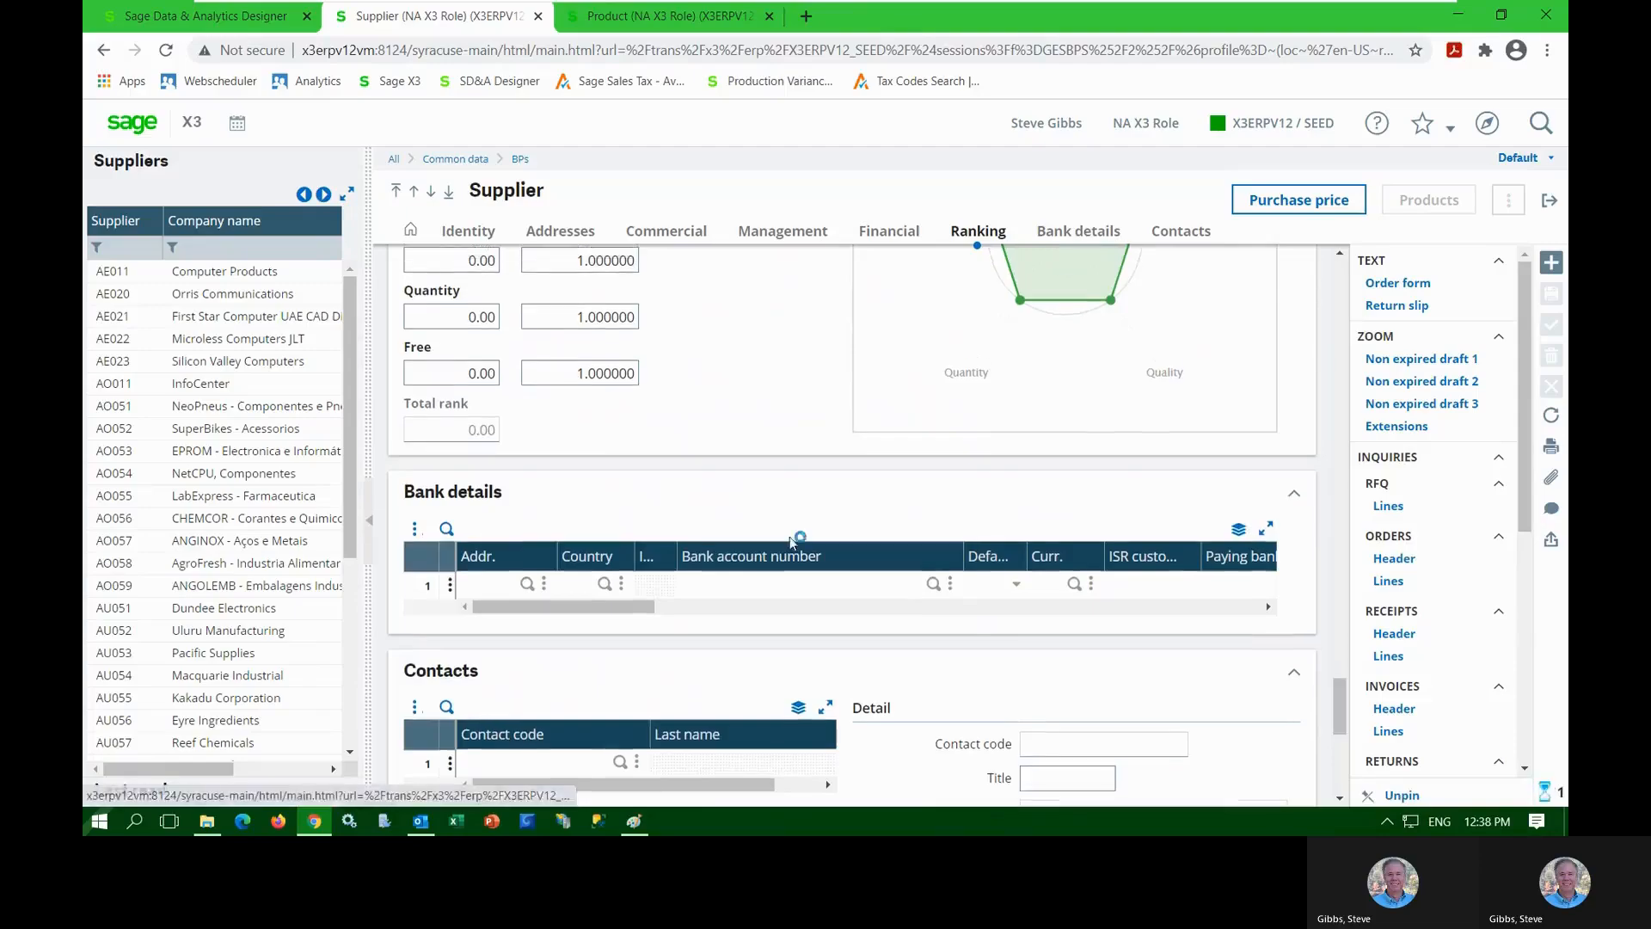
{"action": "scroll", "coordinate": [790, 536], "scroll_direction": "down", "scroll_amount": 3}
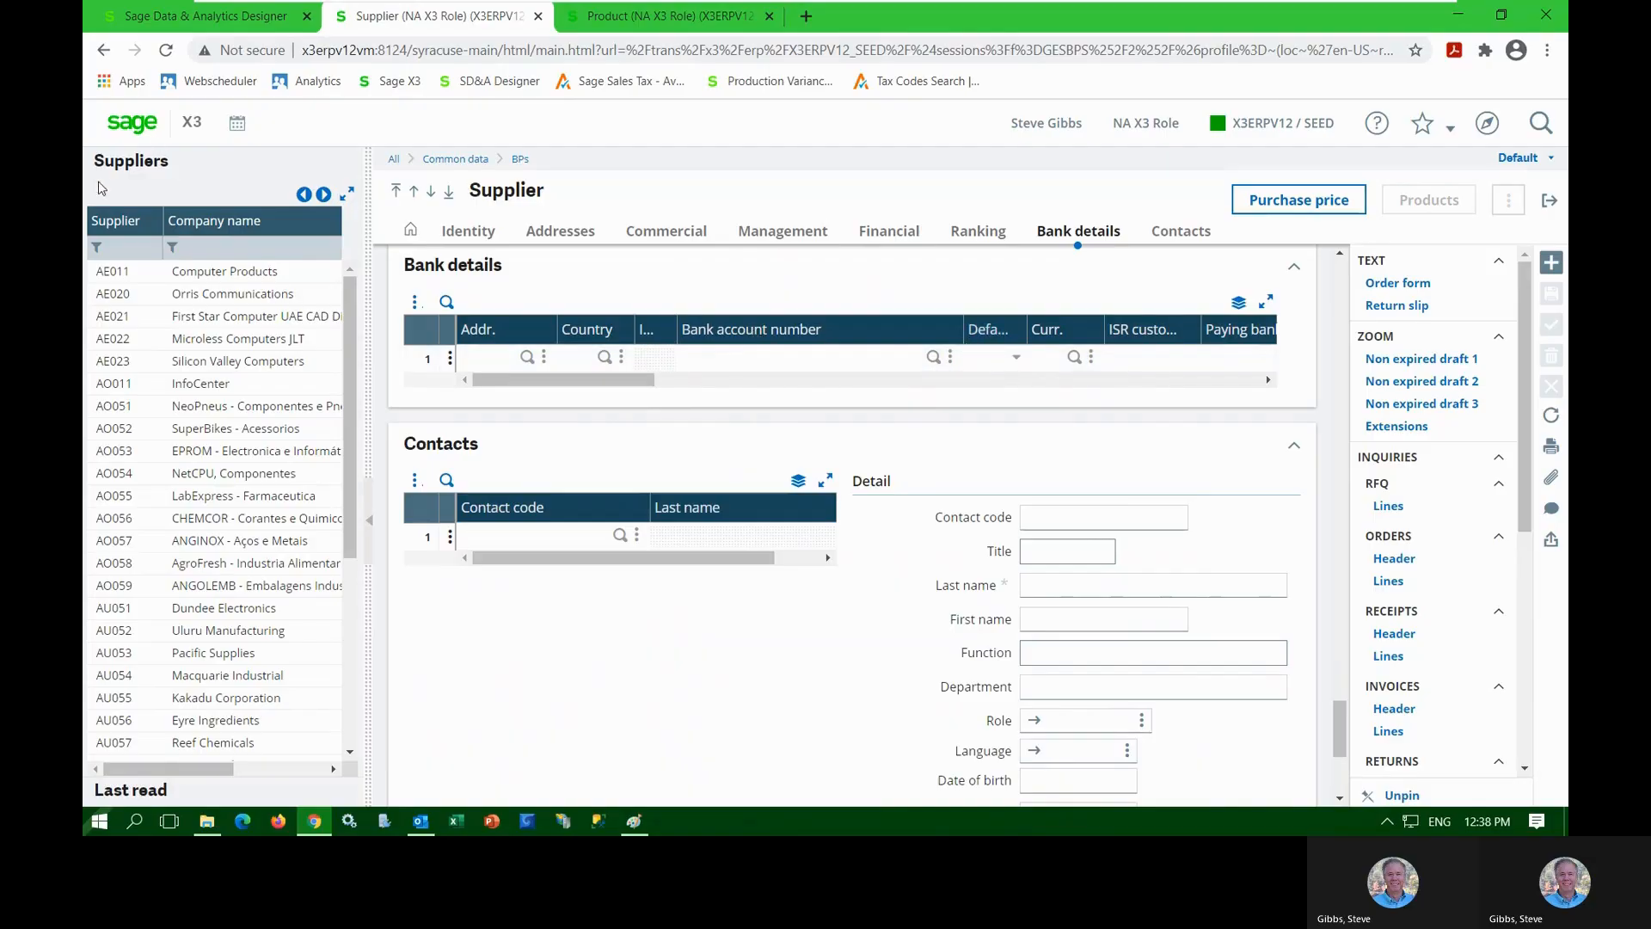
Return to the AP landing page and open the invoice listed under Purchase Match Exceptions with the ALL Full entry transaction
{"action": "left_click", "coordinate": [121, 129]}
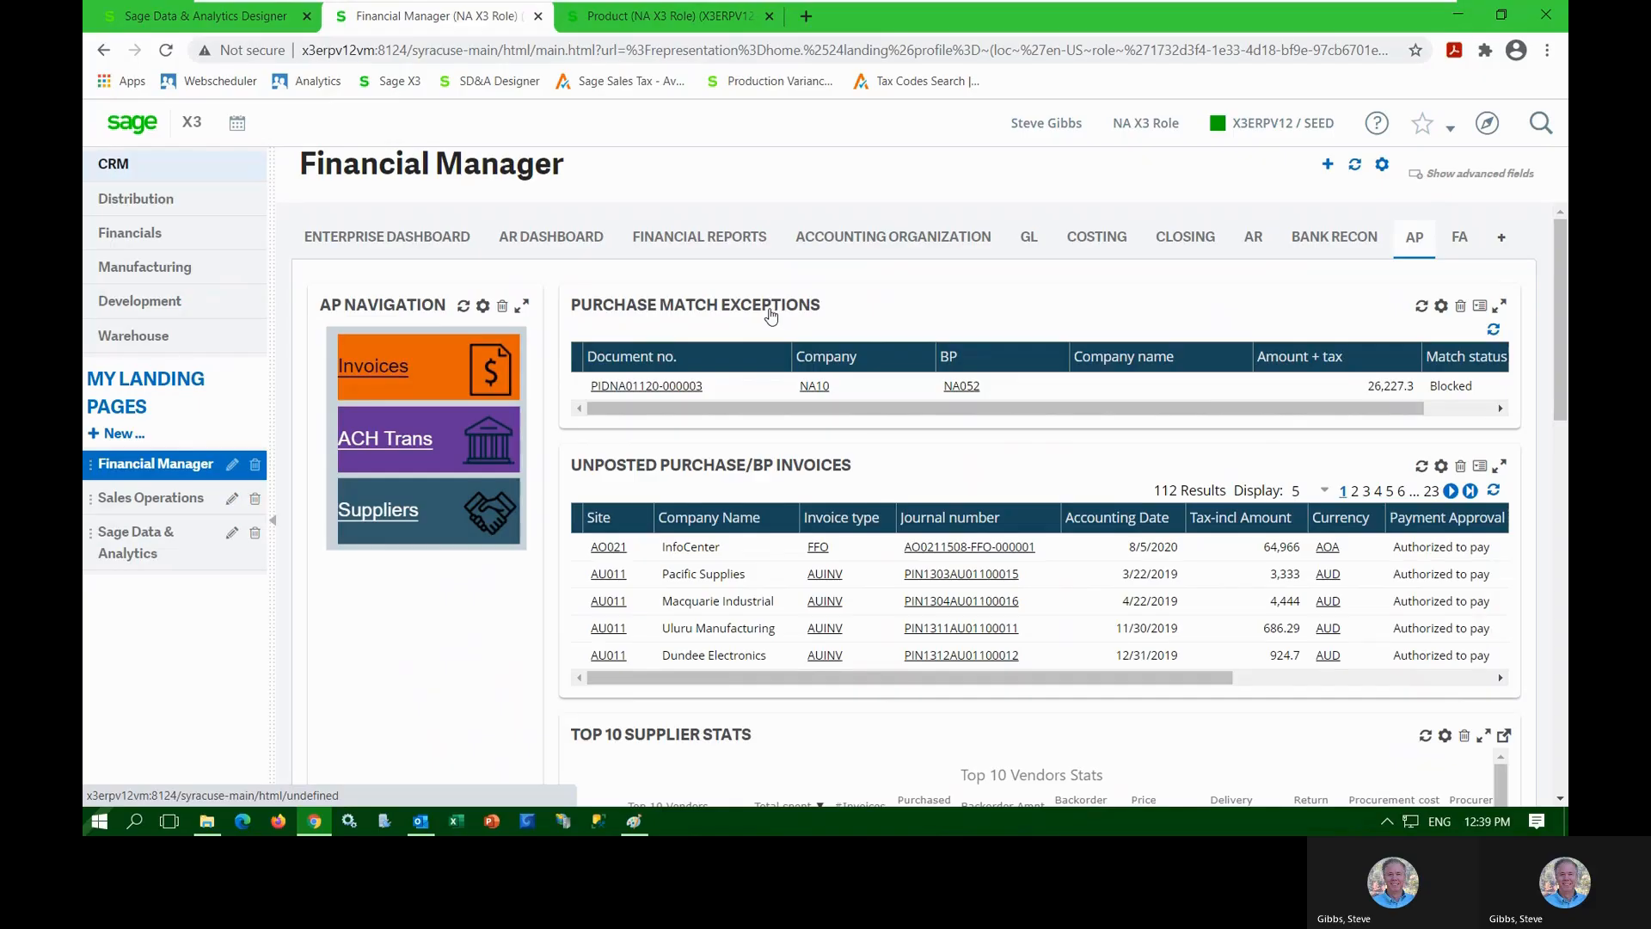
{"action": "left_click", "coordinate": [663, 388]}
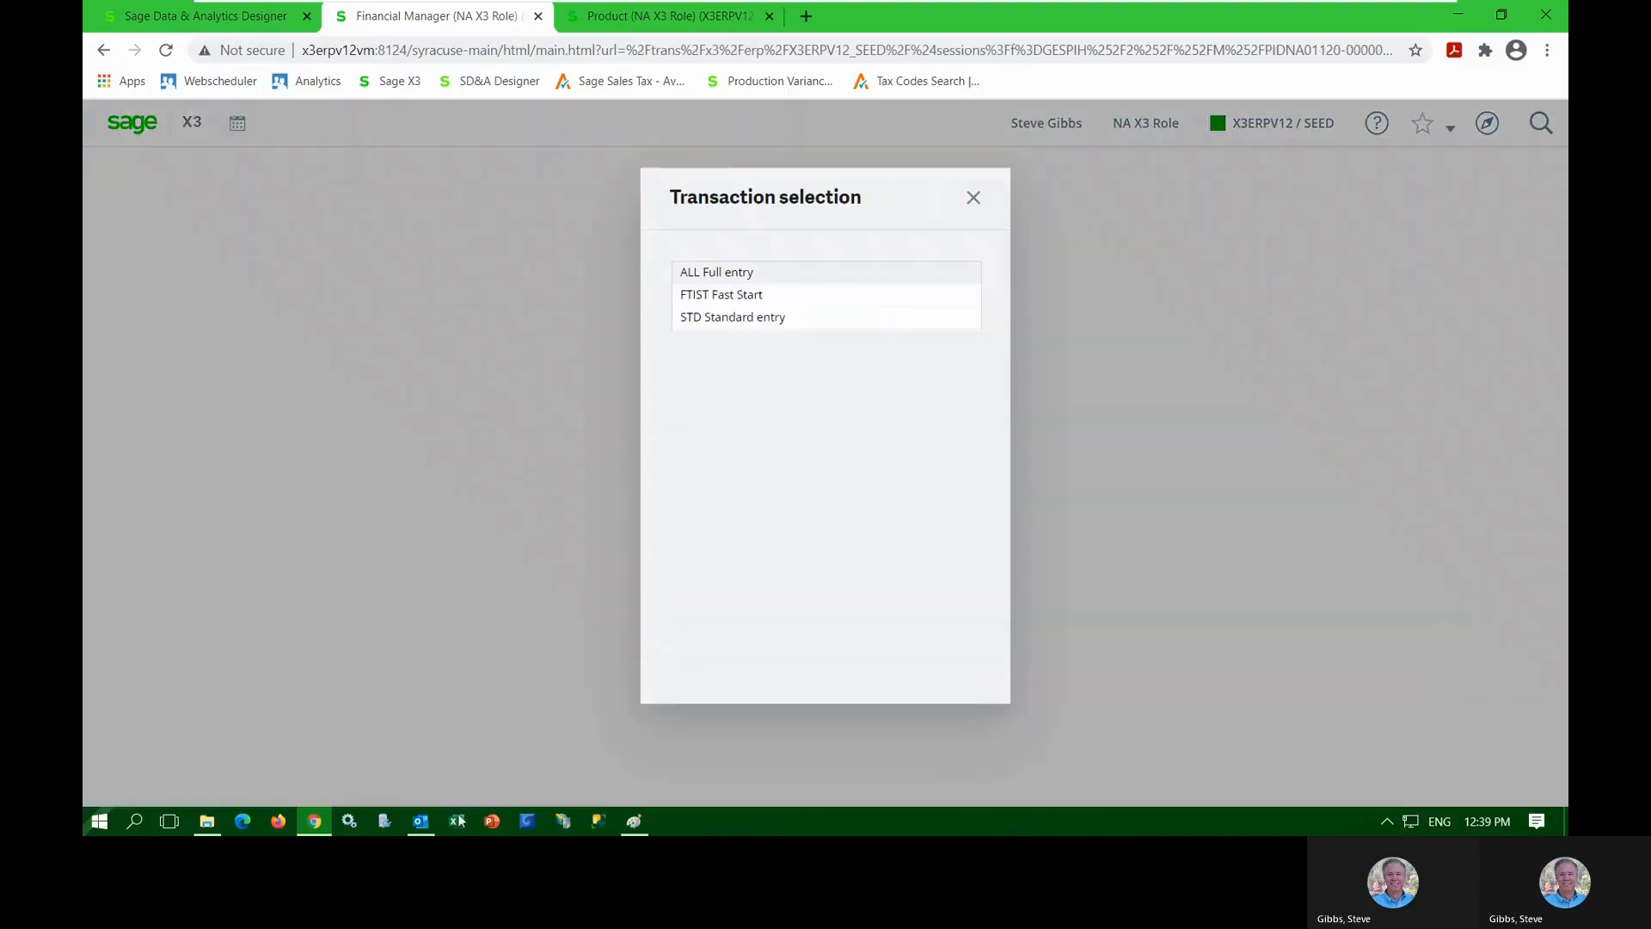
{"action": "left_click", "coordinate": [735, 280]}
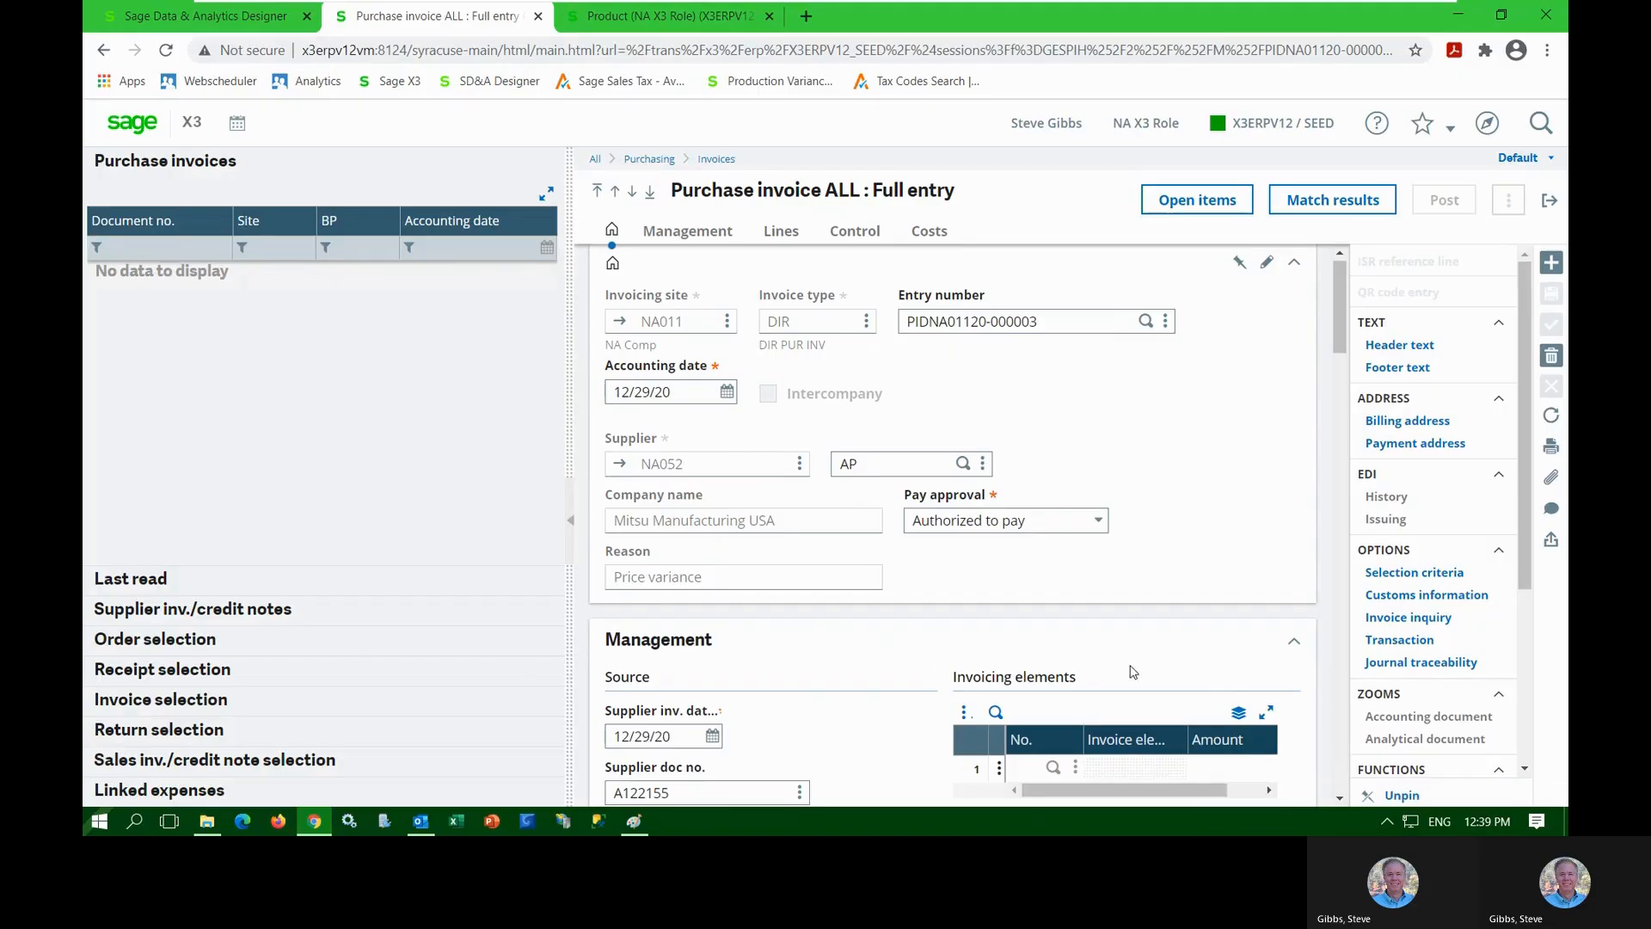
Open the three-way match results for the purchase invoice and examine its match status and variances
{"action": "scroll", "coordinate": [1378, 650], "scroll_direction": "down", "scroll_amount": 3}
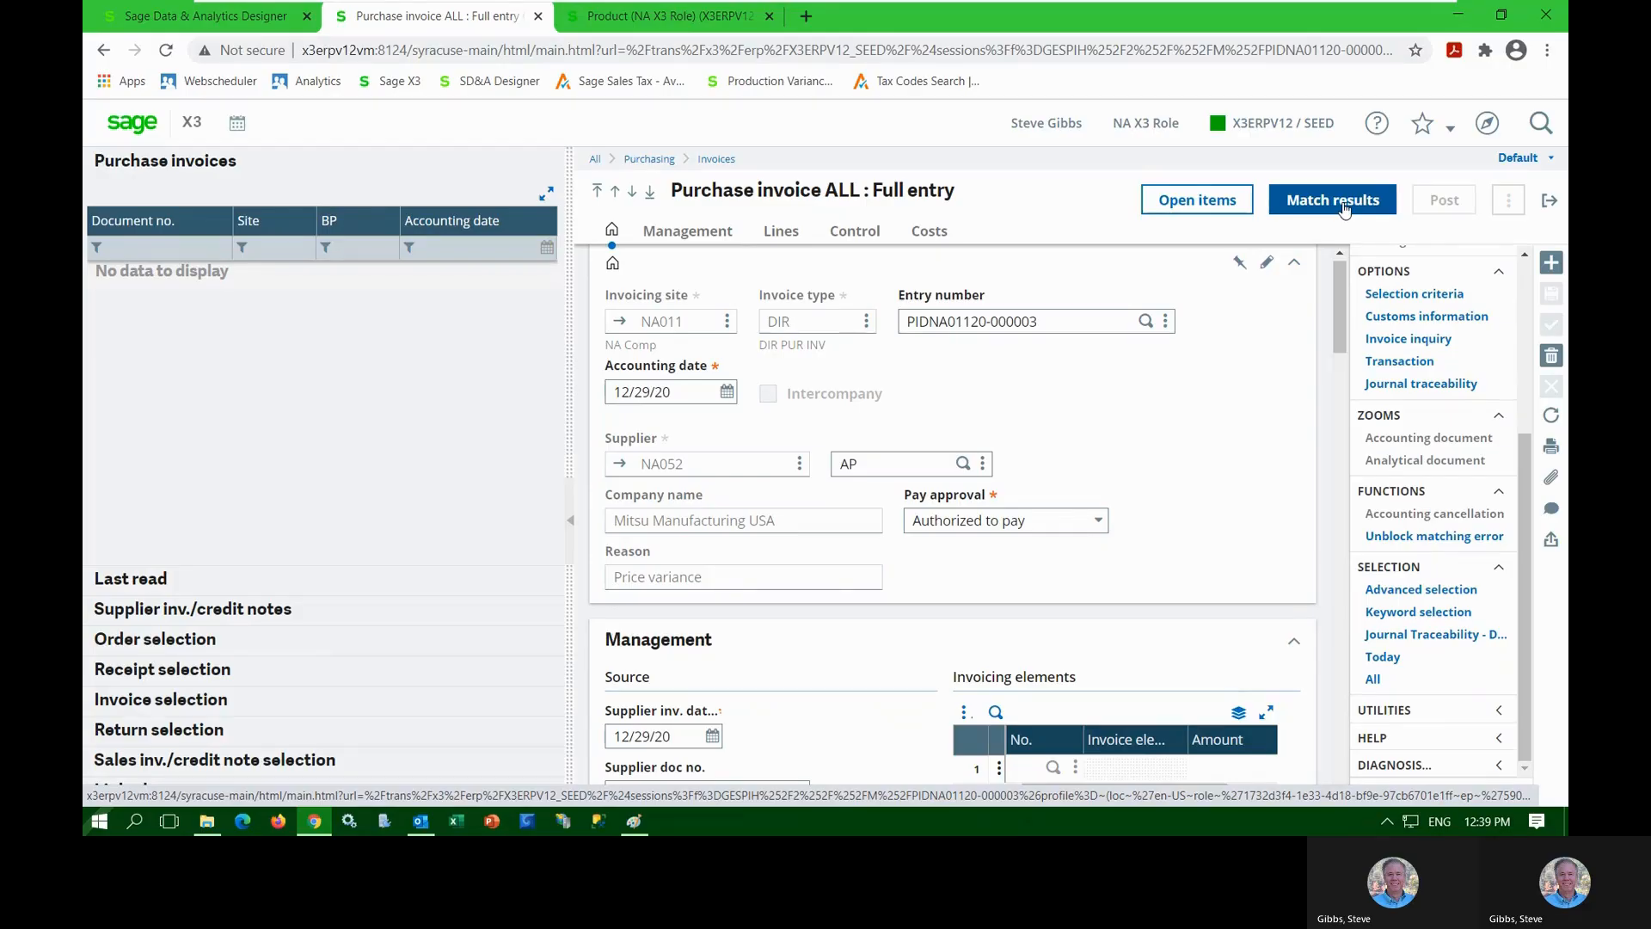
{"action": "left_click", "coordinate": [1343, 206]}
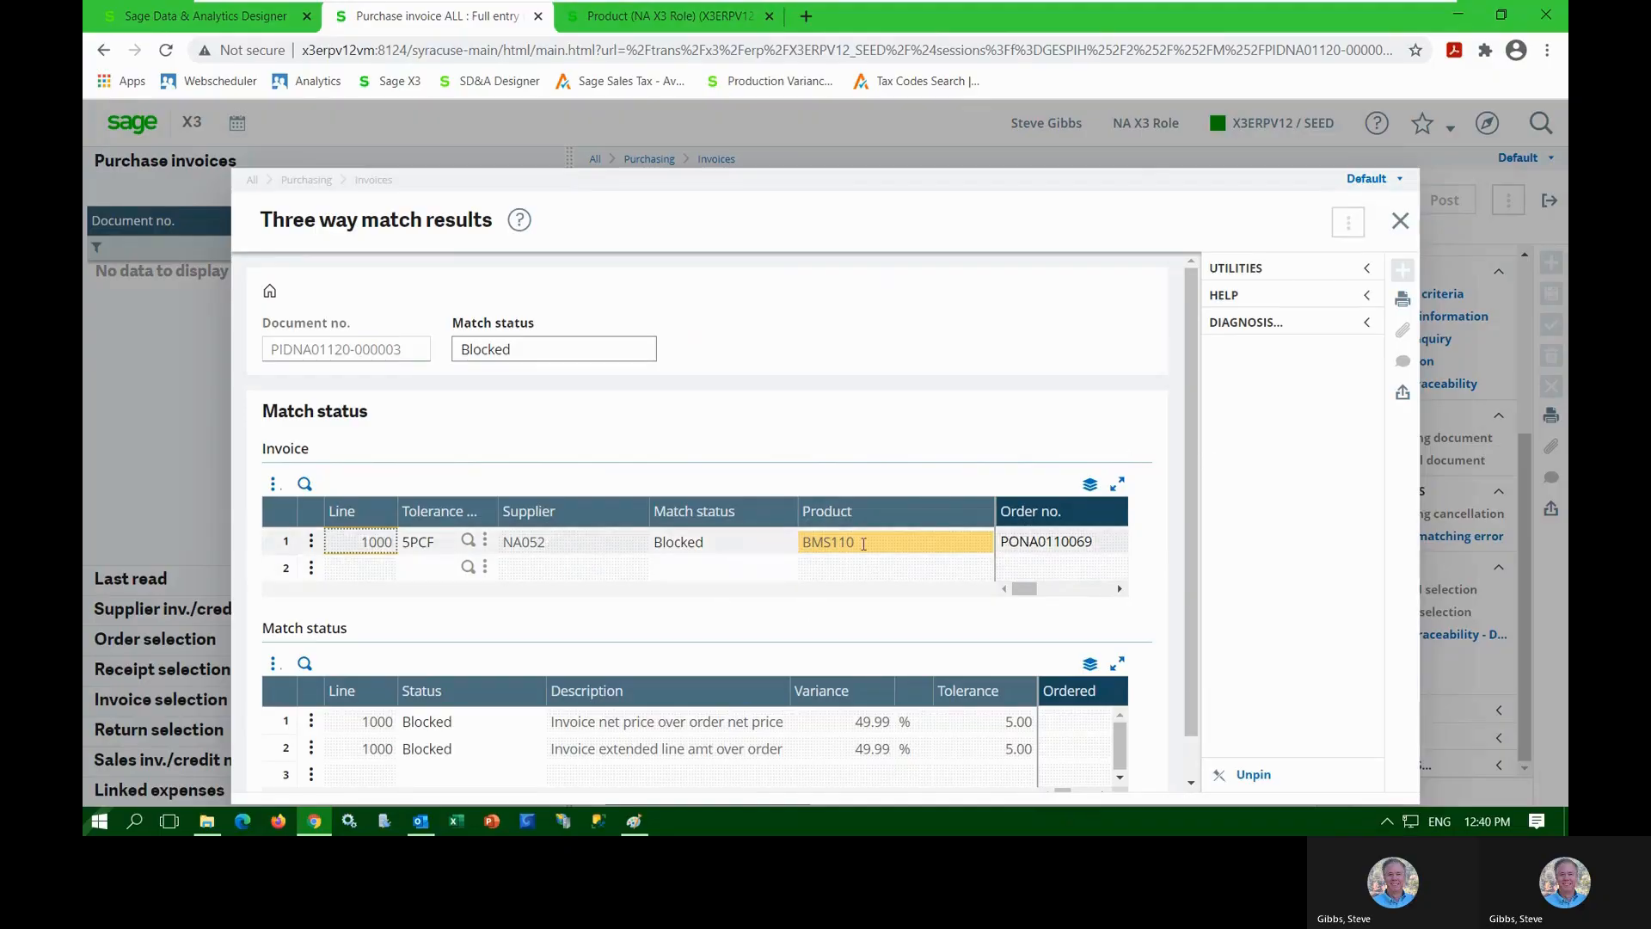
{"action": "scroll", "coordinate": [863, 543], "scroll_direction": "down", "scroll_amount": 1}
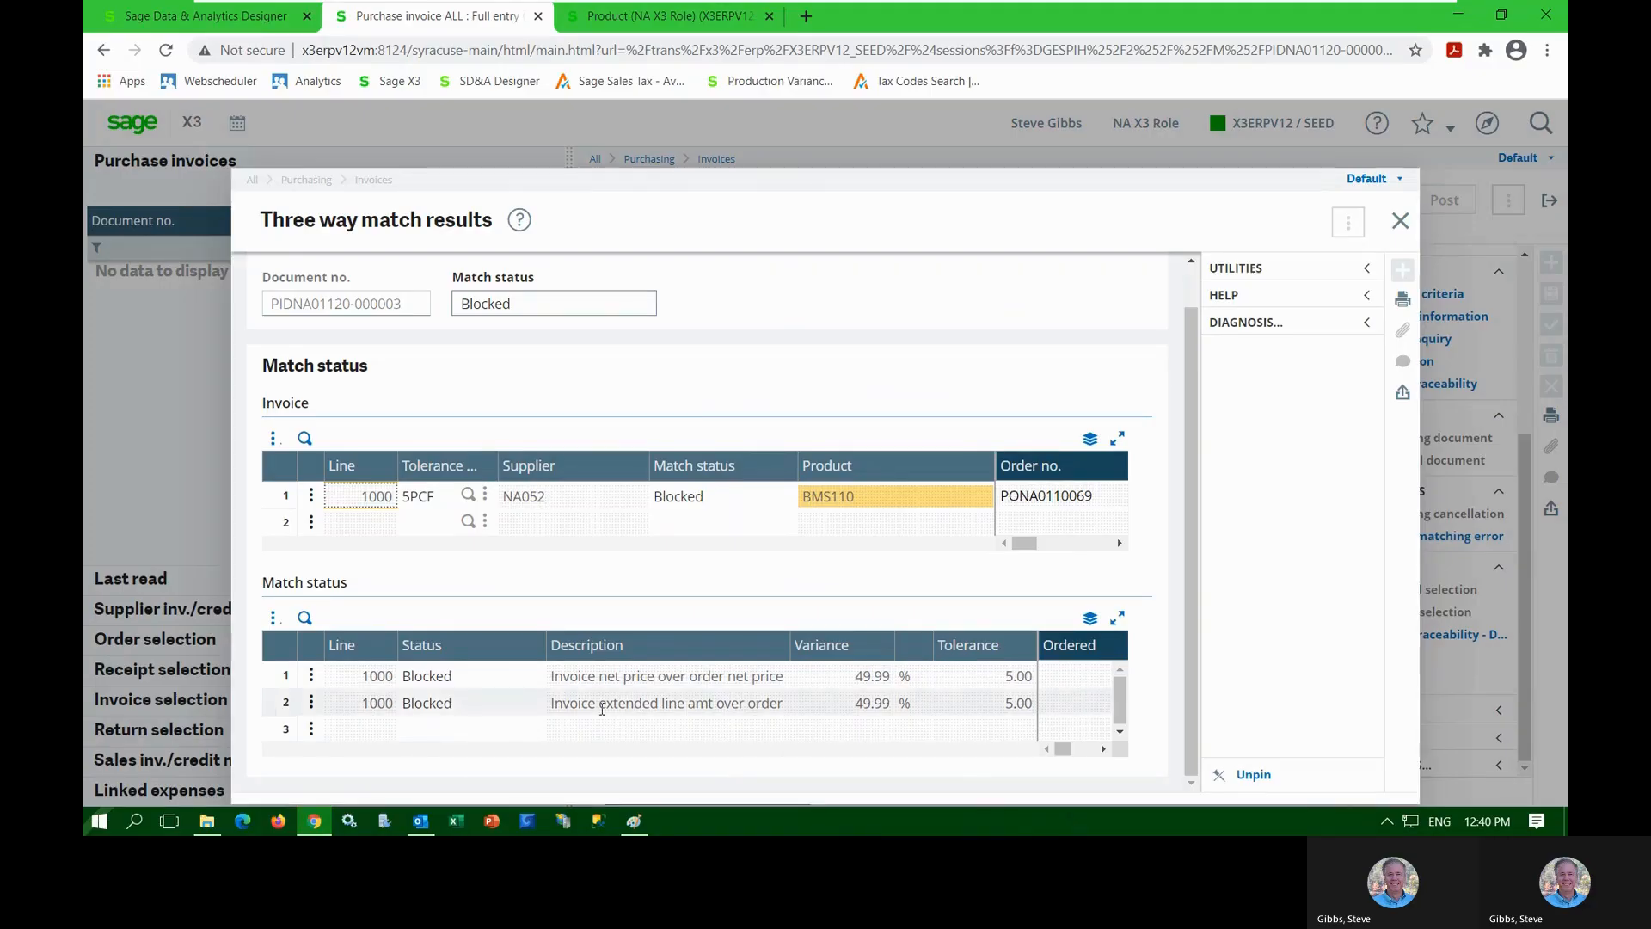
{"action": "scroll", "coordinate": [610, 705], "scroll_direction": "up", "scroll_amount": 1}
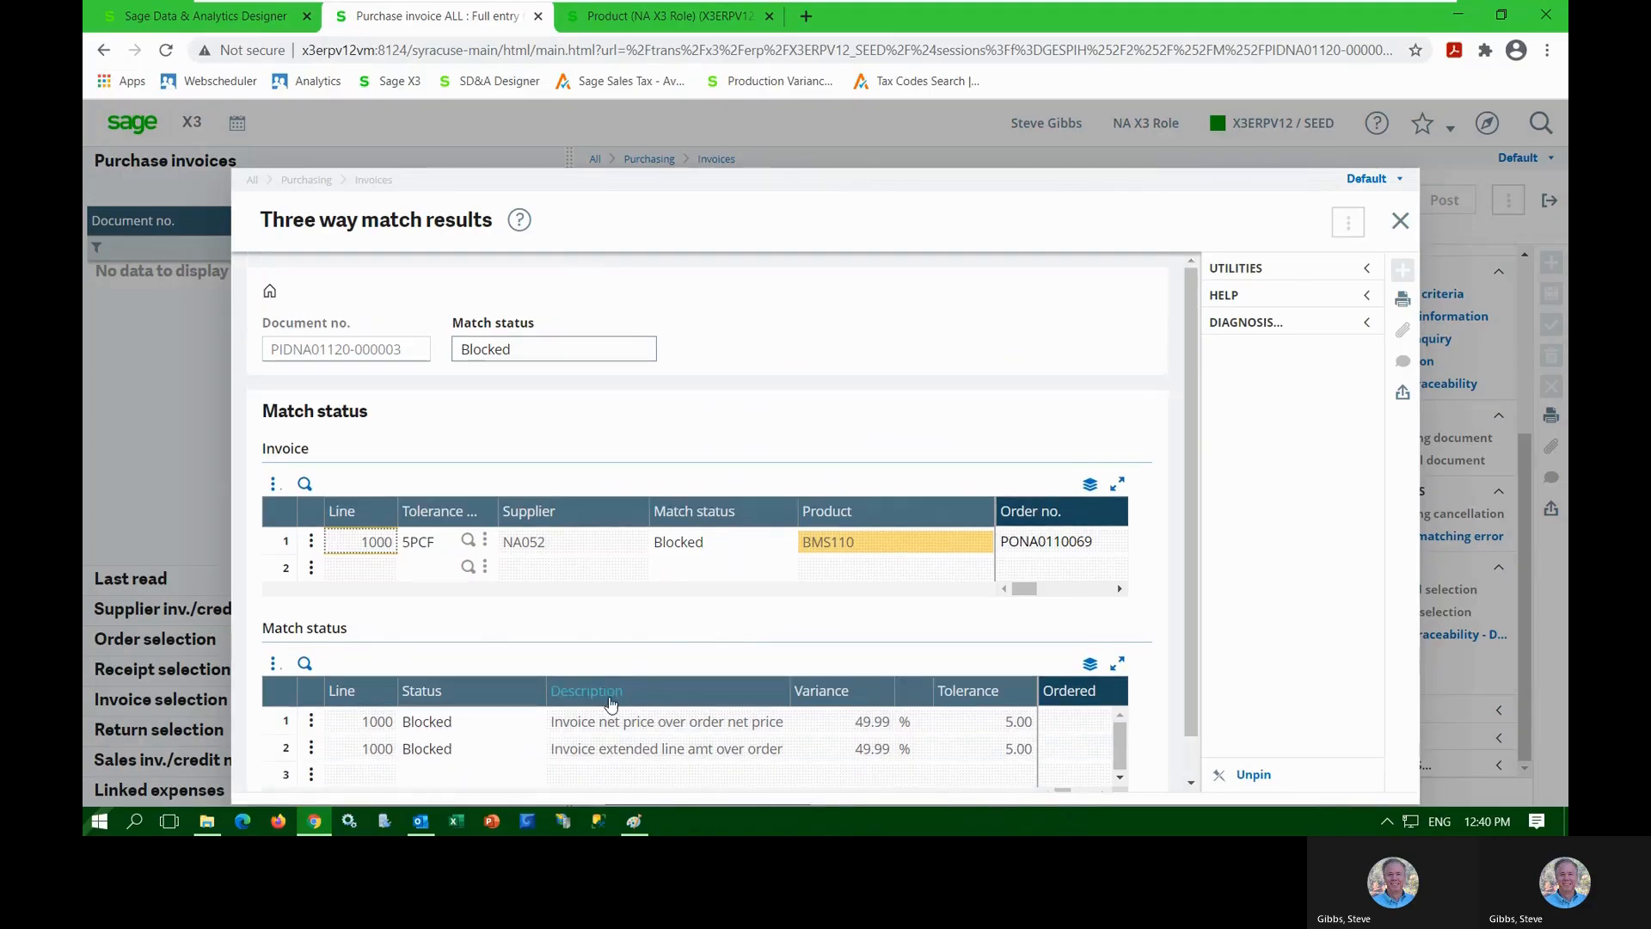
Open the 5PCF matching tolerance from the invoice line and review its receipt and invoice tolerance settings
{"action": "left_click", "coordinate": [485, 541]}
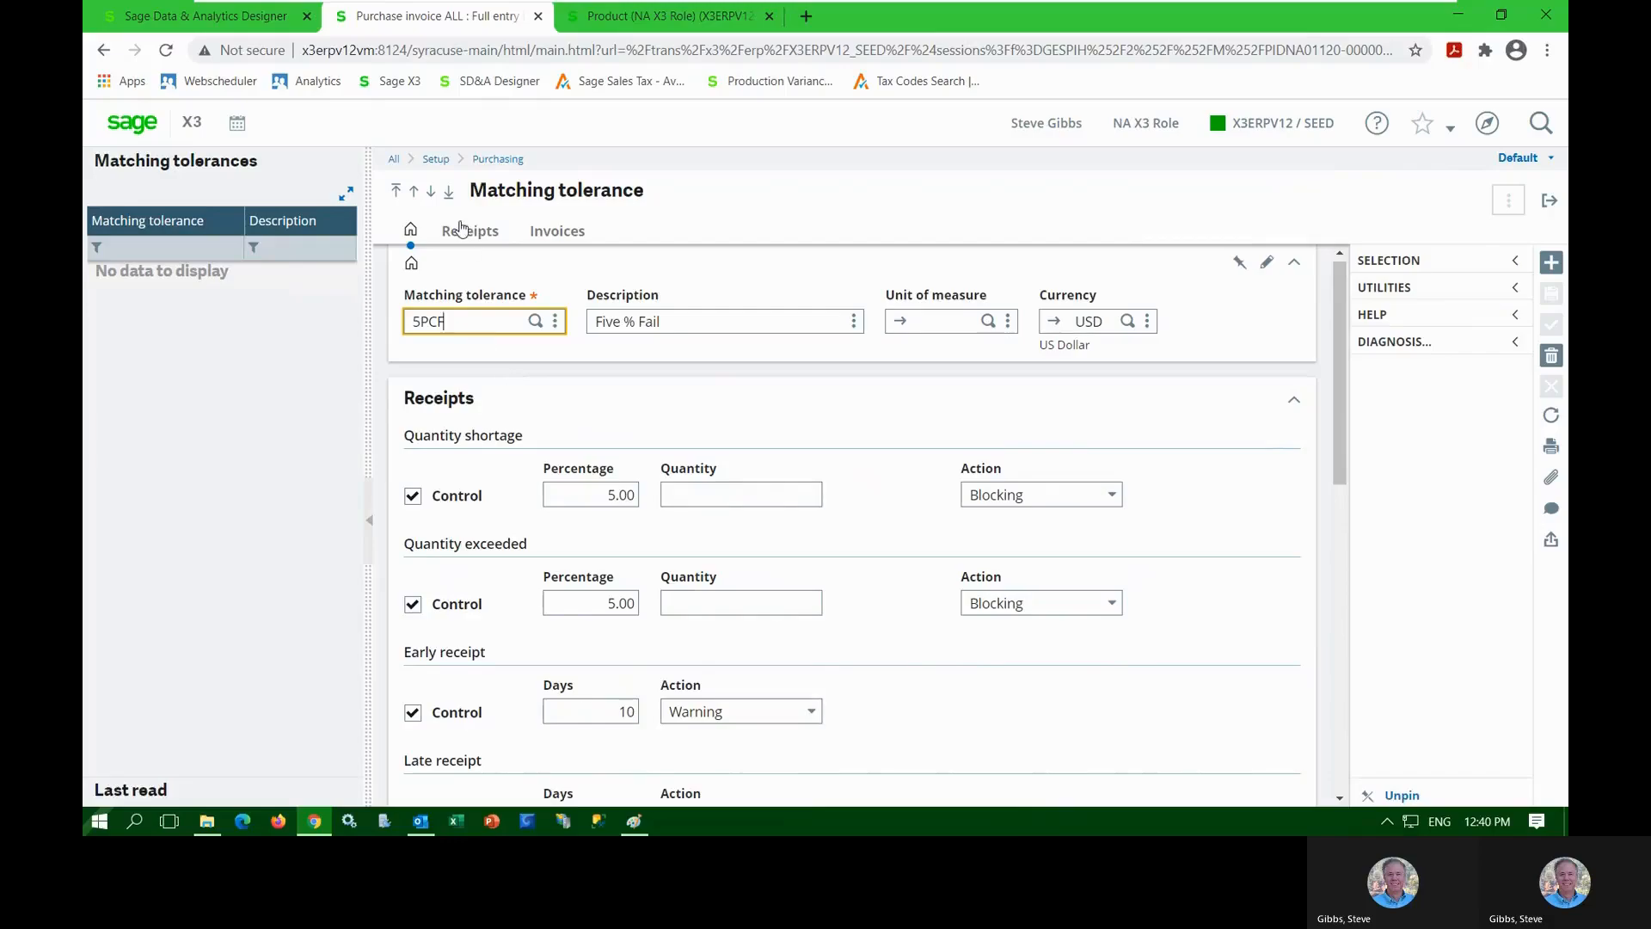
{"action": "left_click", "coordinate": [561, 236]}
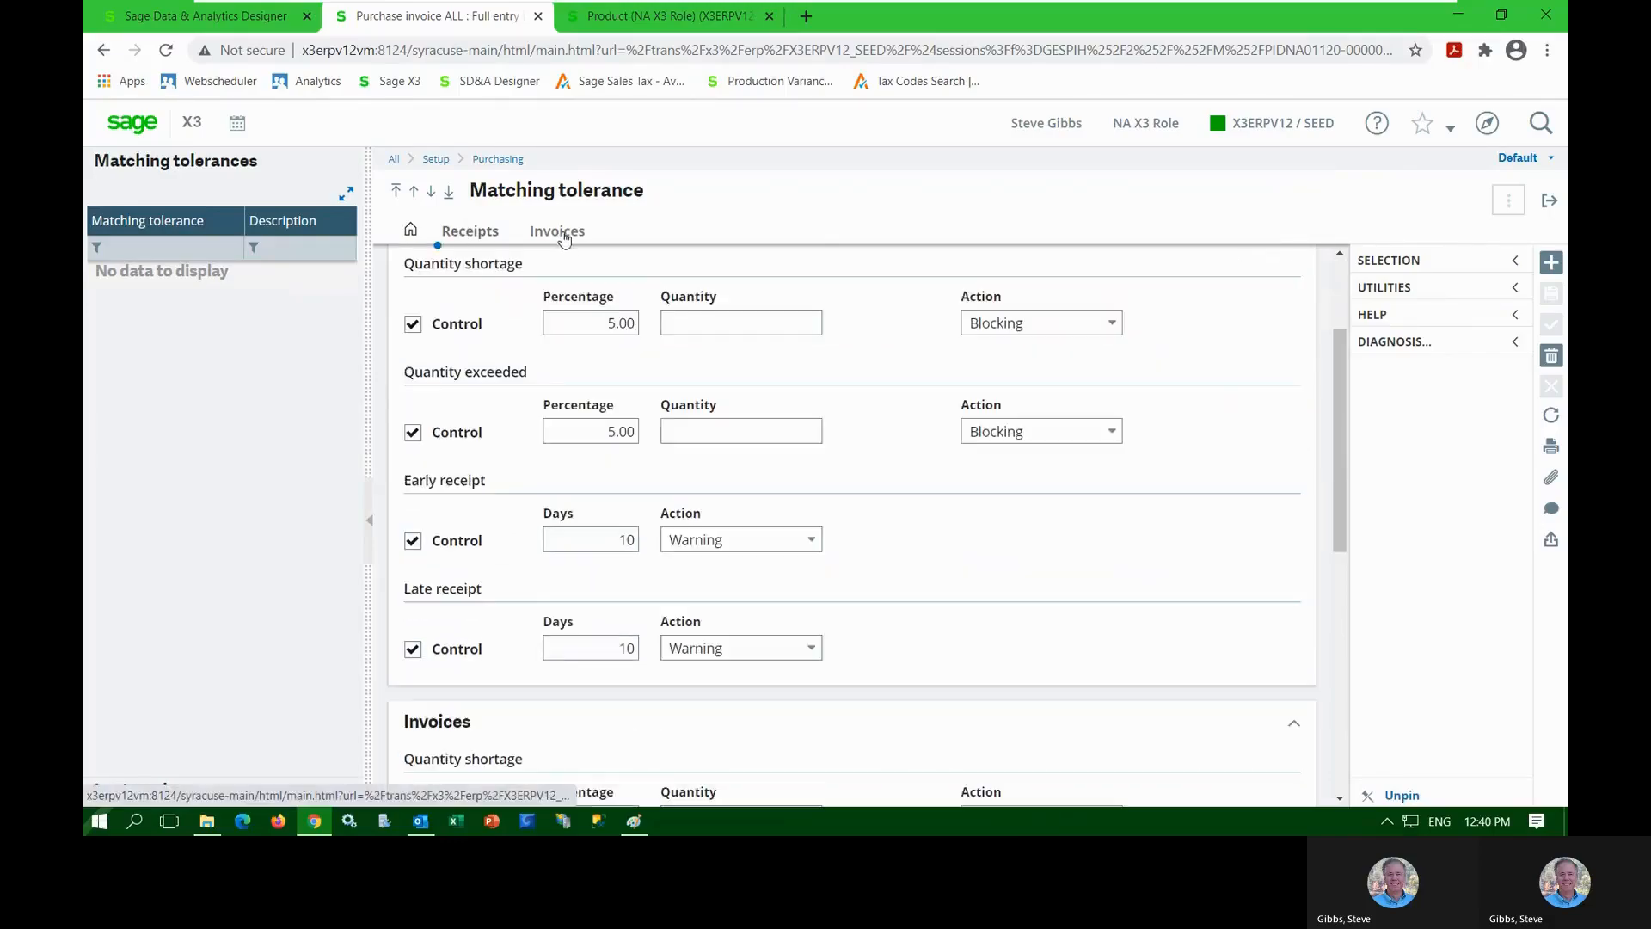
{"action": "left_click", "coordinate": [489, 238]}
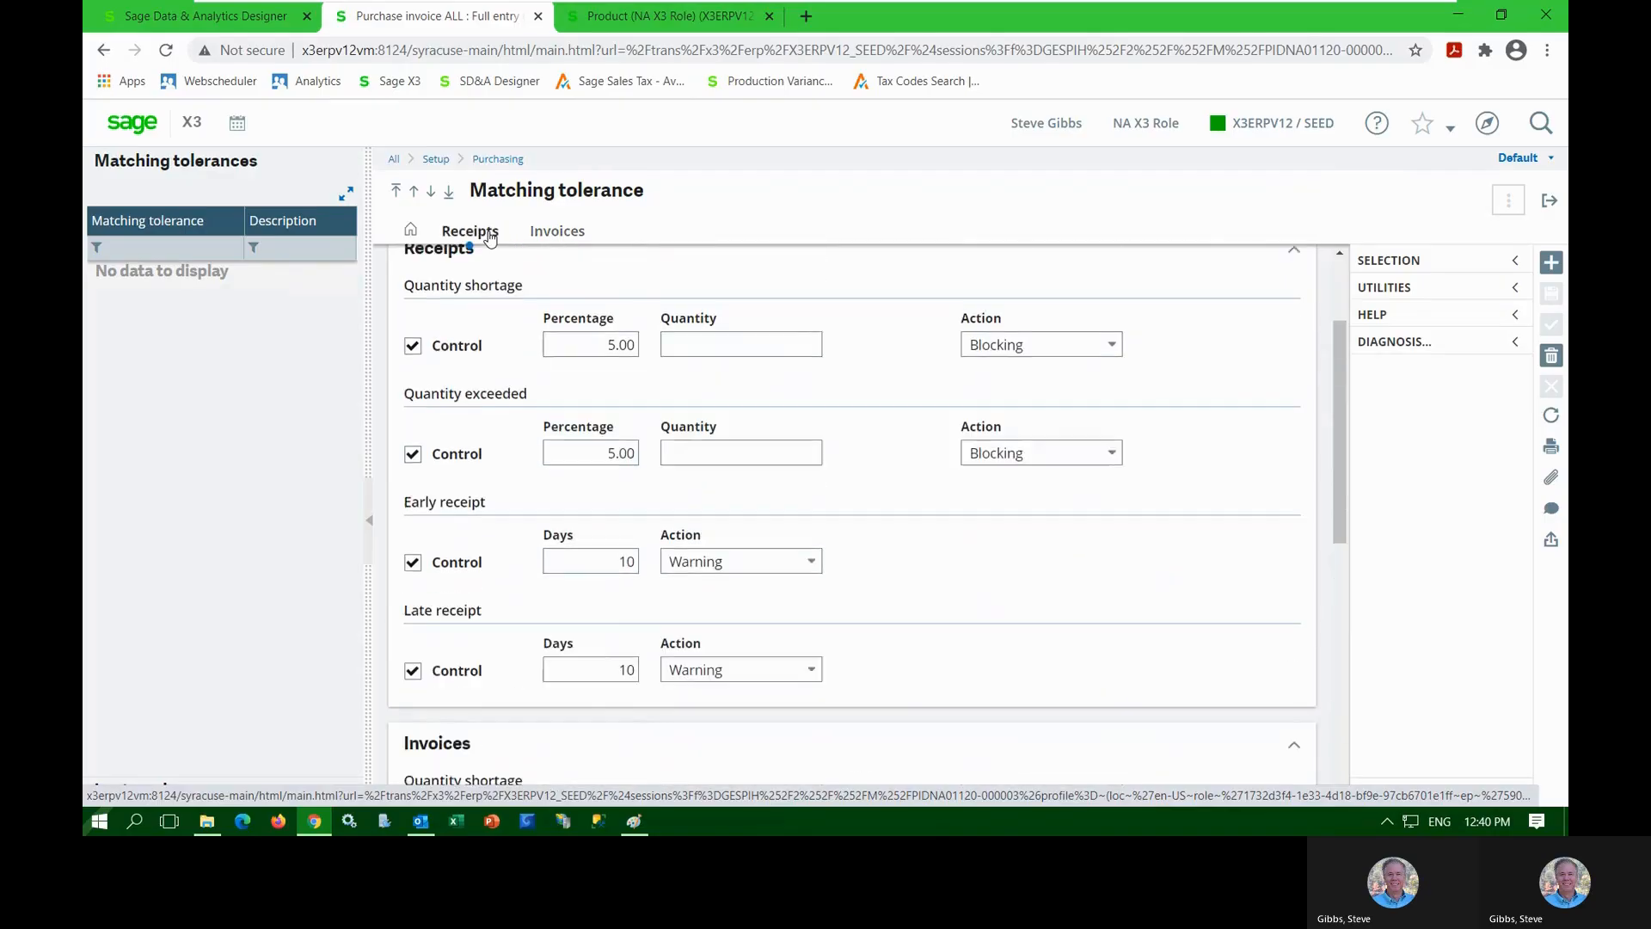
{"action": "left_click", "coordinate": [540, 238]}
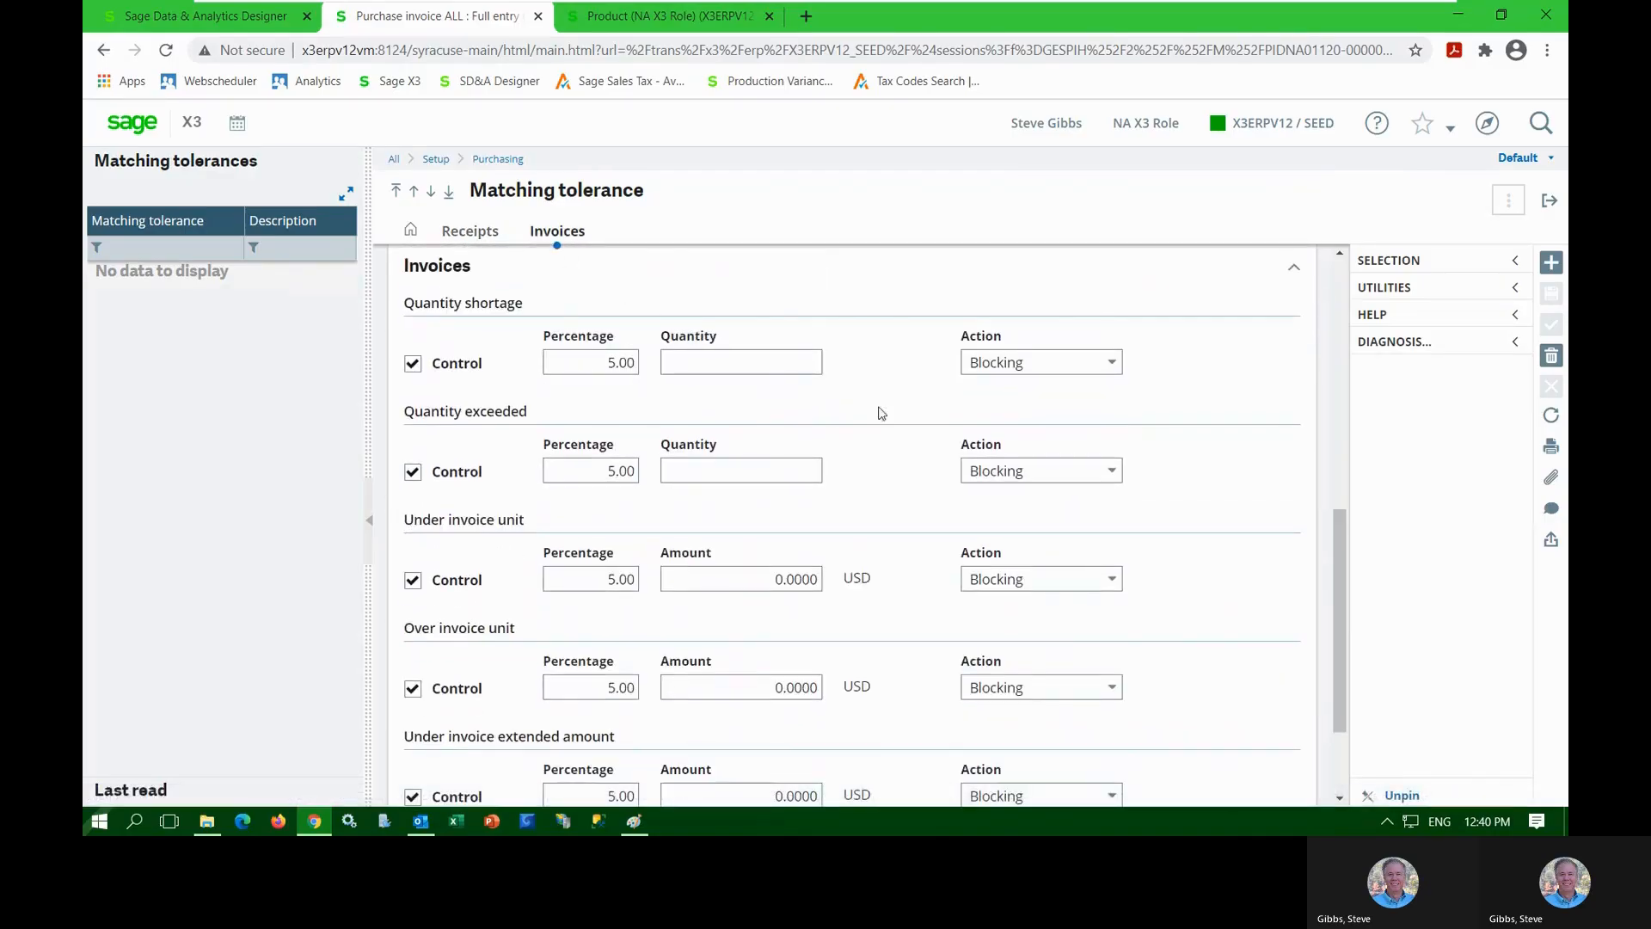
View the available actions for the invoice quantity shortage tolerance without changing the selection, and return to the purchase invoice
{"action": "left_click", "coordinate": [1113, 362]}
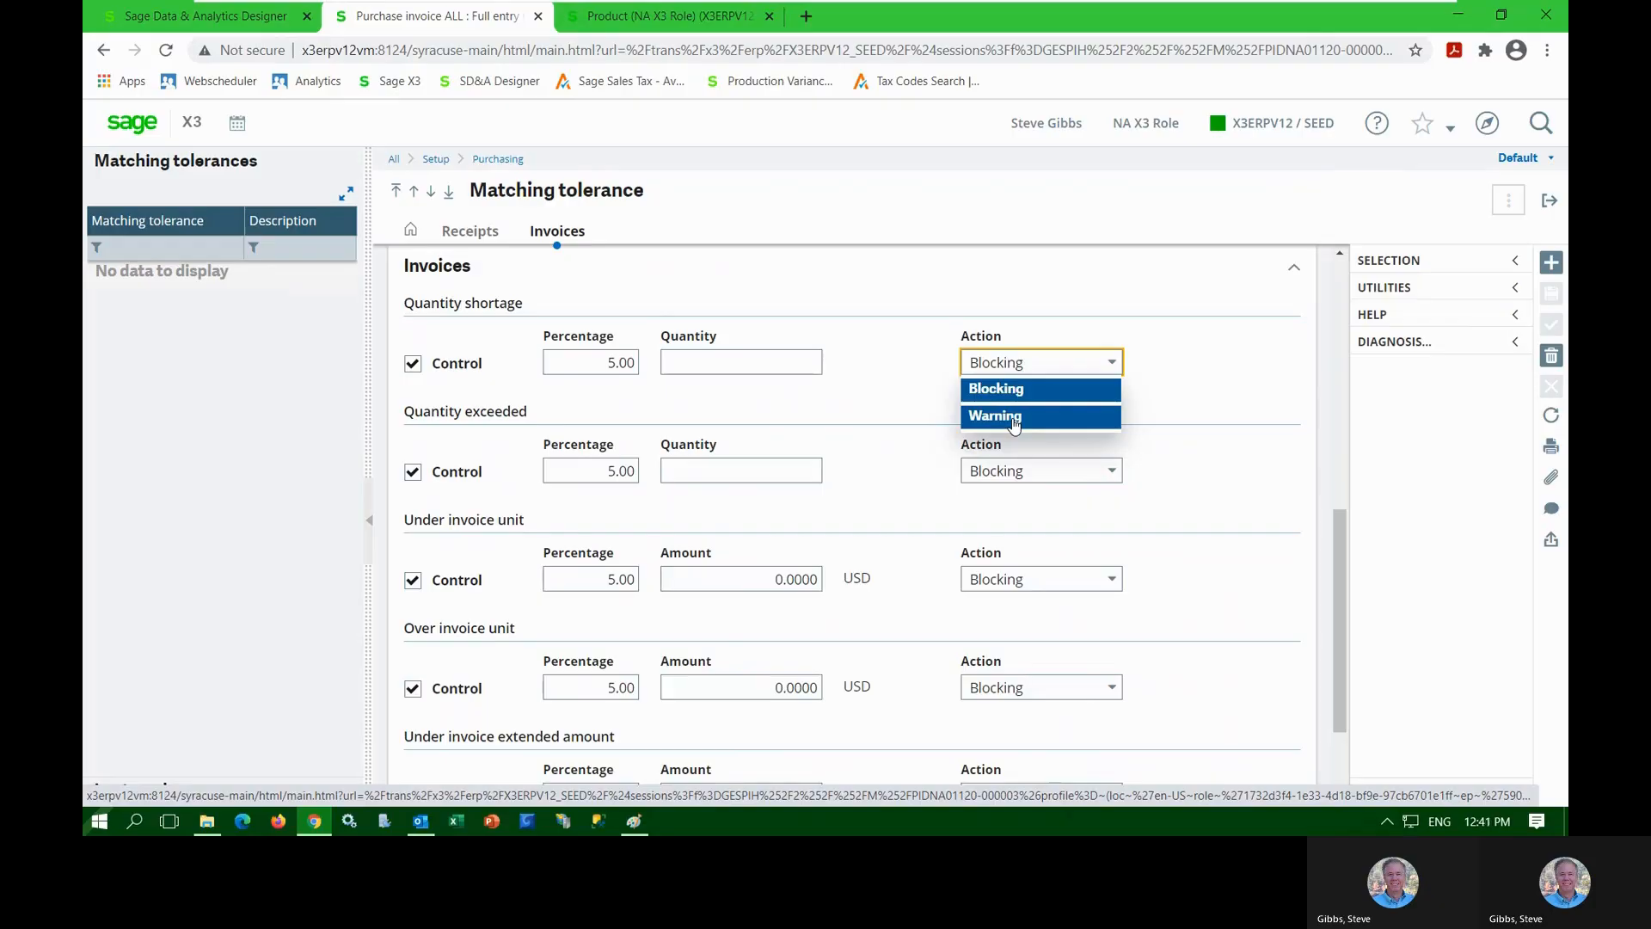
{"action": "left_click", "coordinate": [894, 438]}
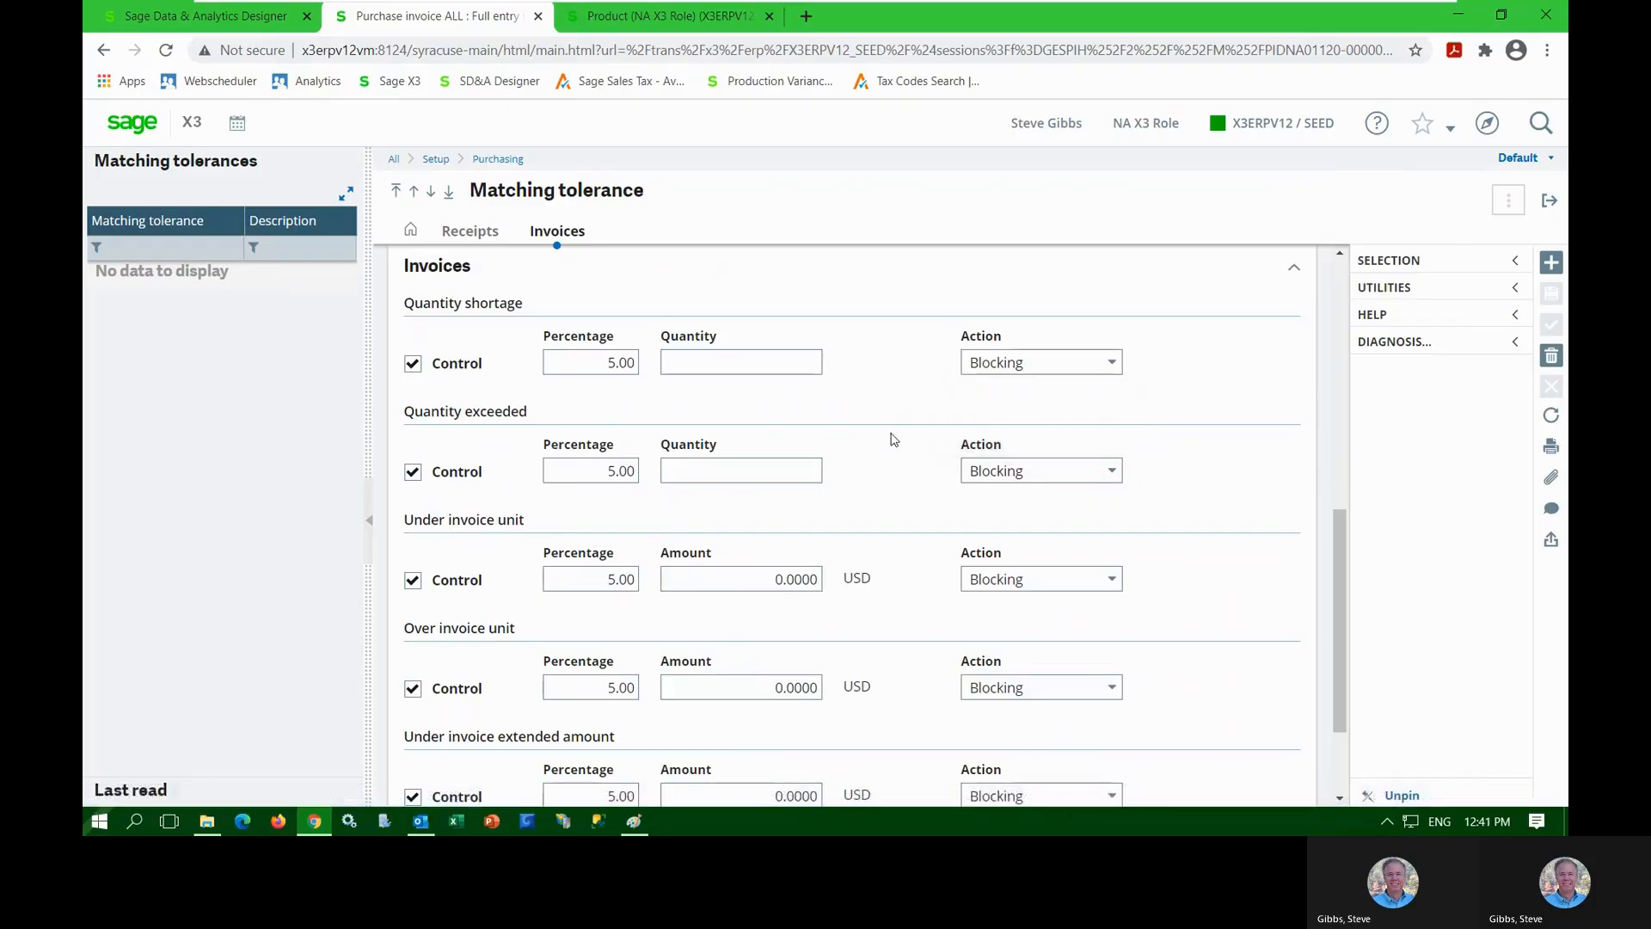
{"action": "left_click", "coordinate": [1548, 207]}
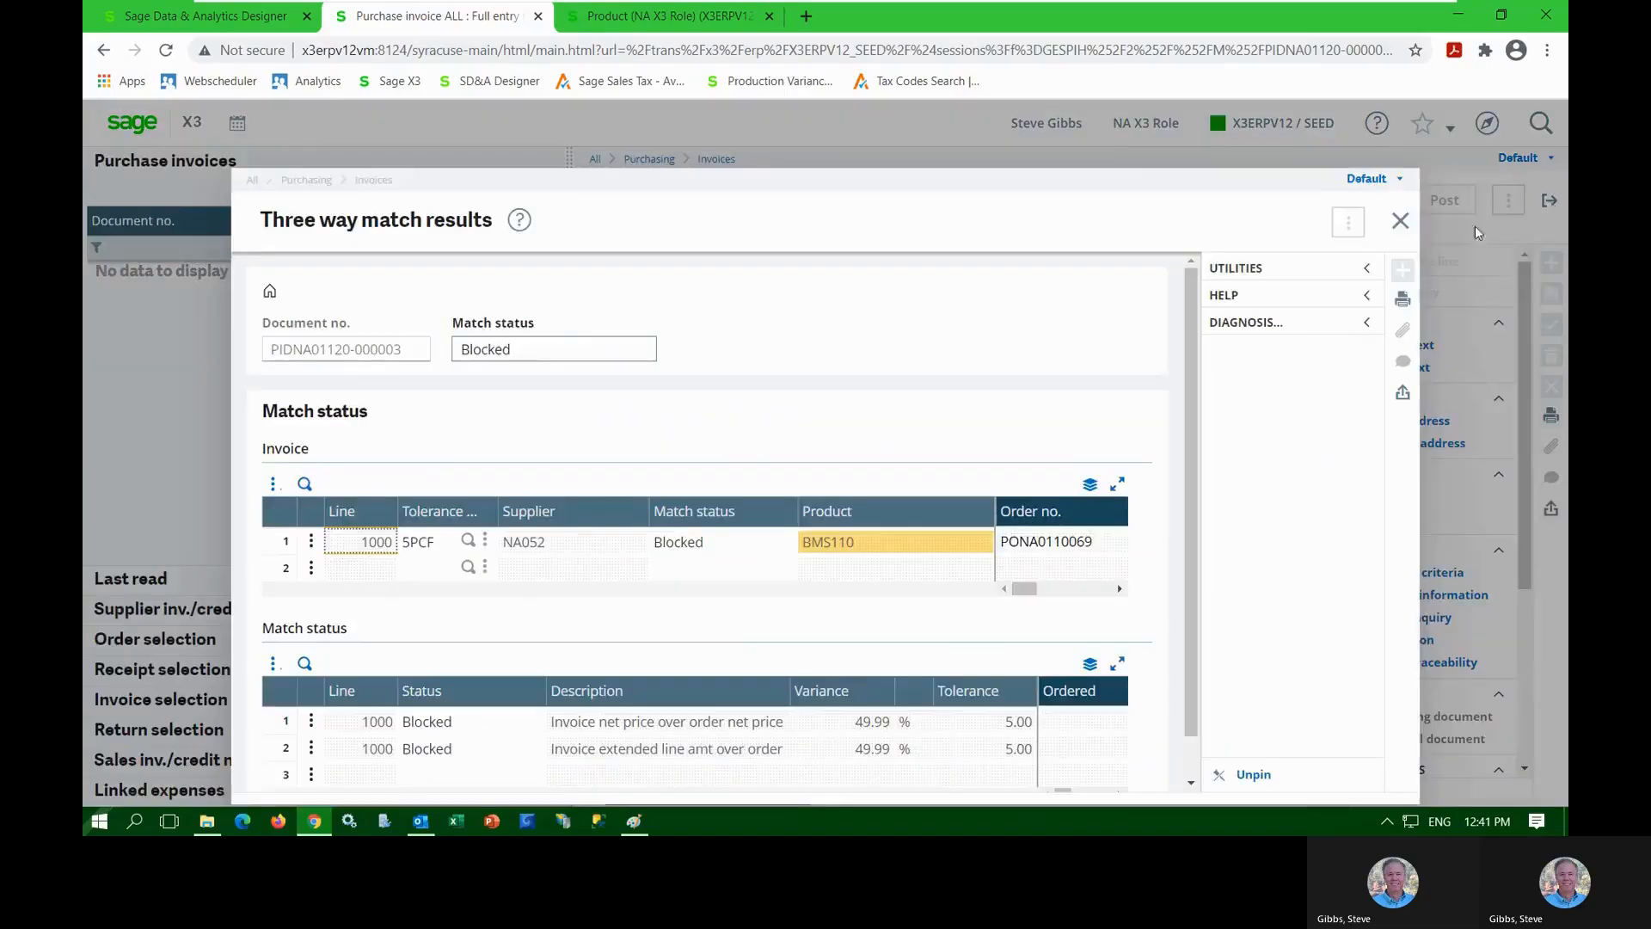
{"action": "left_click", "coordinate": [1399, 222]}
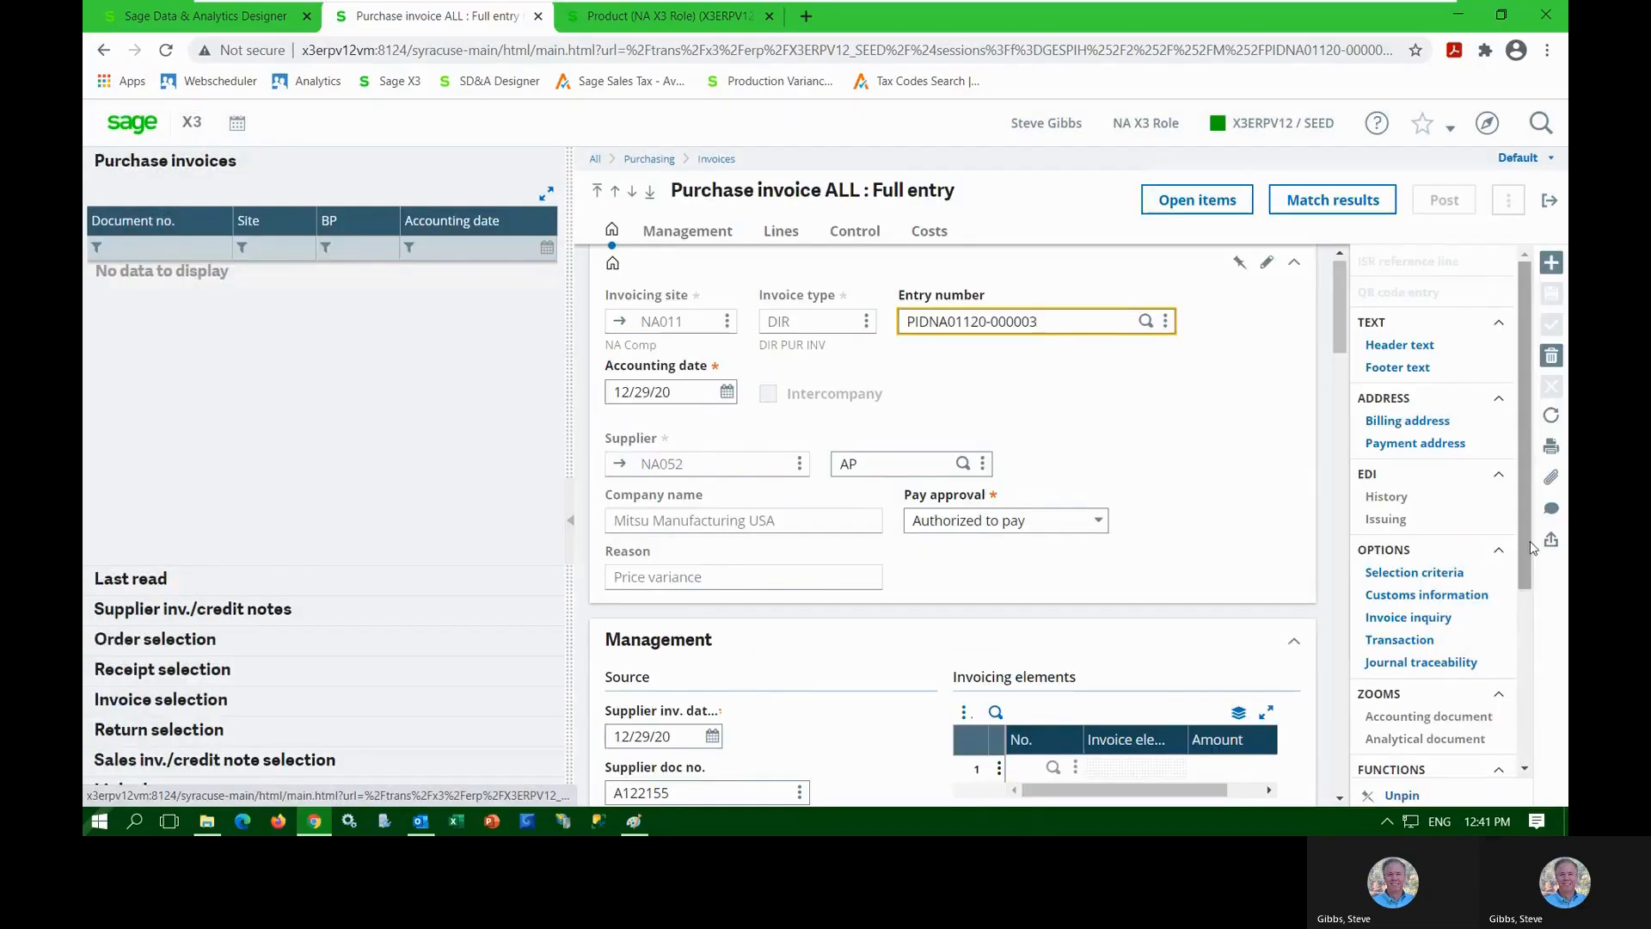
Refresh the purchase invoices list, filter it with the Journal Traceability - Demo selection, and open the site NA012 invoice dated 12/16/20
{"action": "left_click", "coordinate": [1550, 421]}
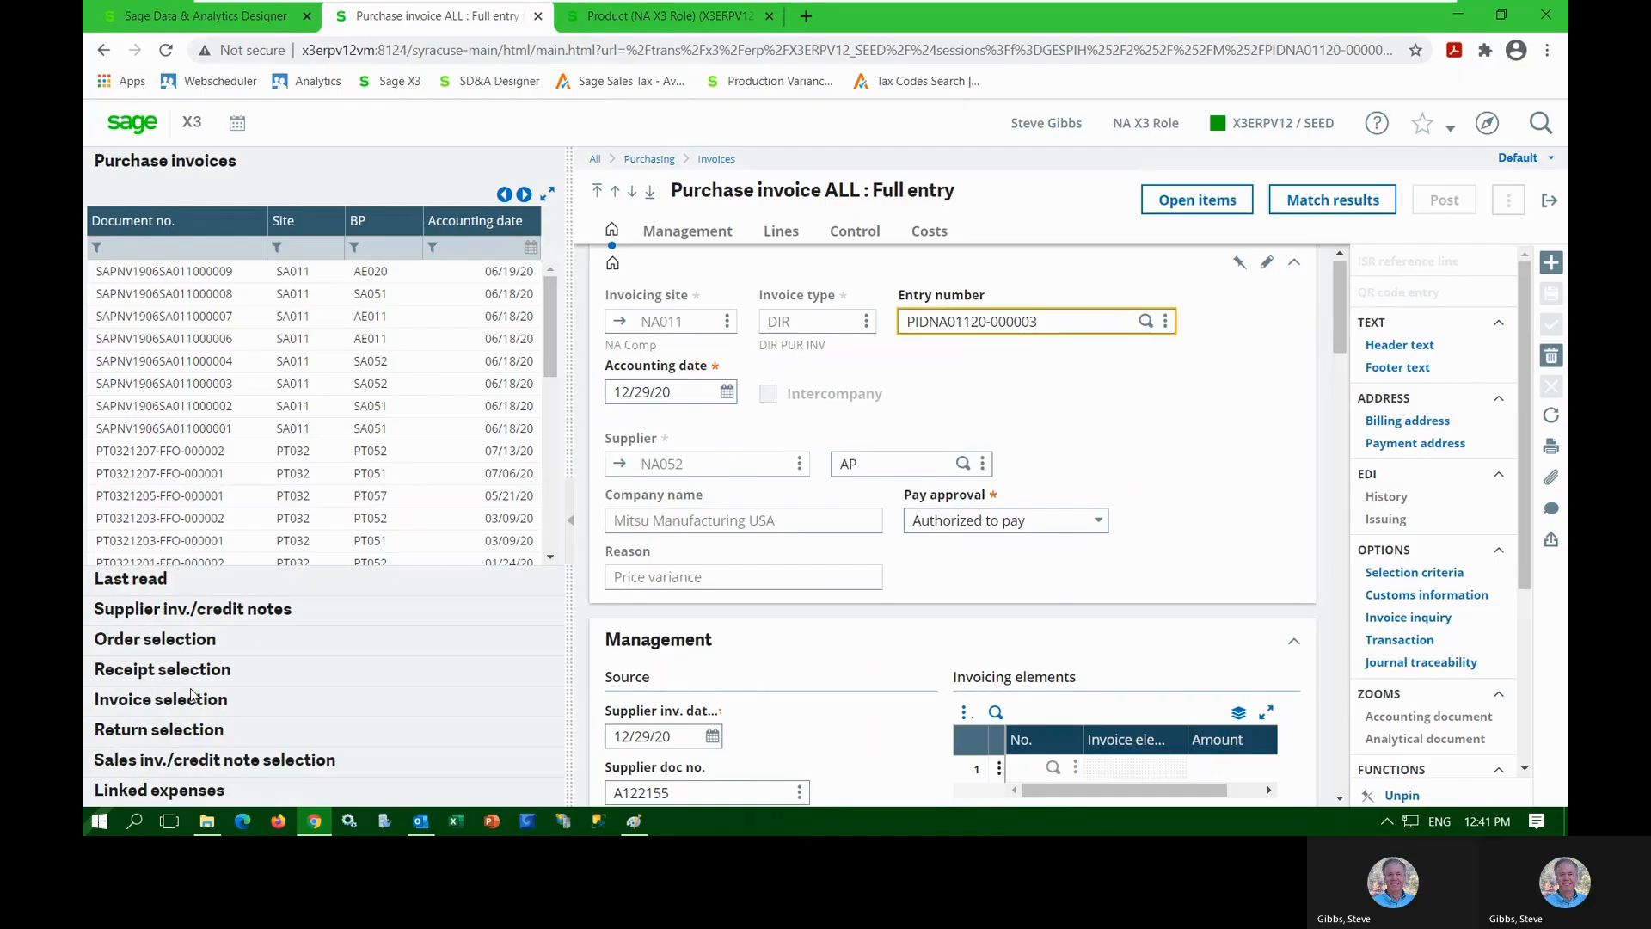
{"action": "left_click_drag", "start_coordinate": [569, 435], "coordinate": [524, 435]}
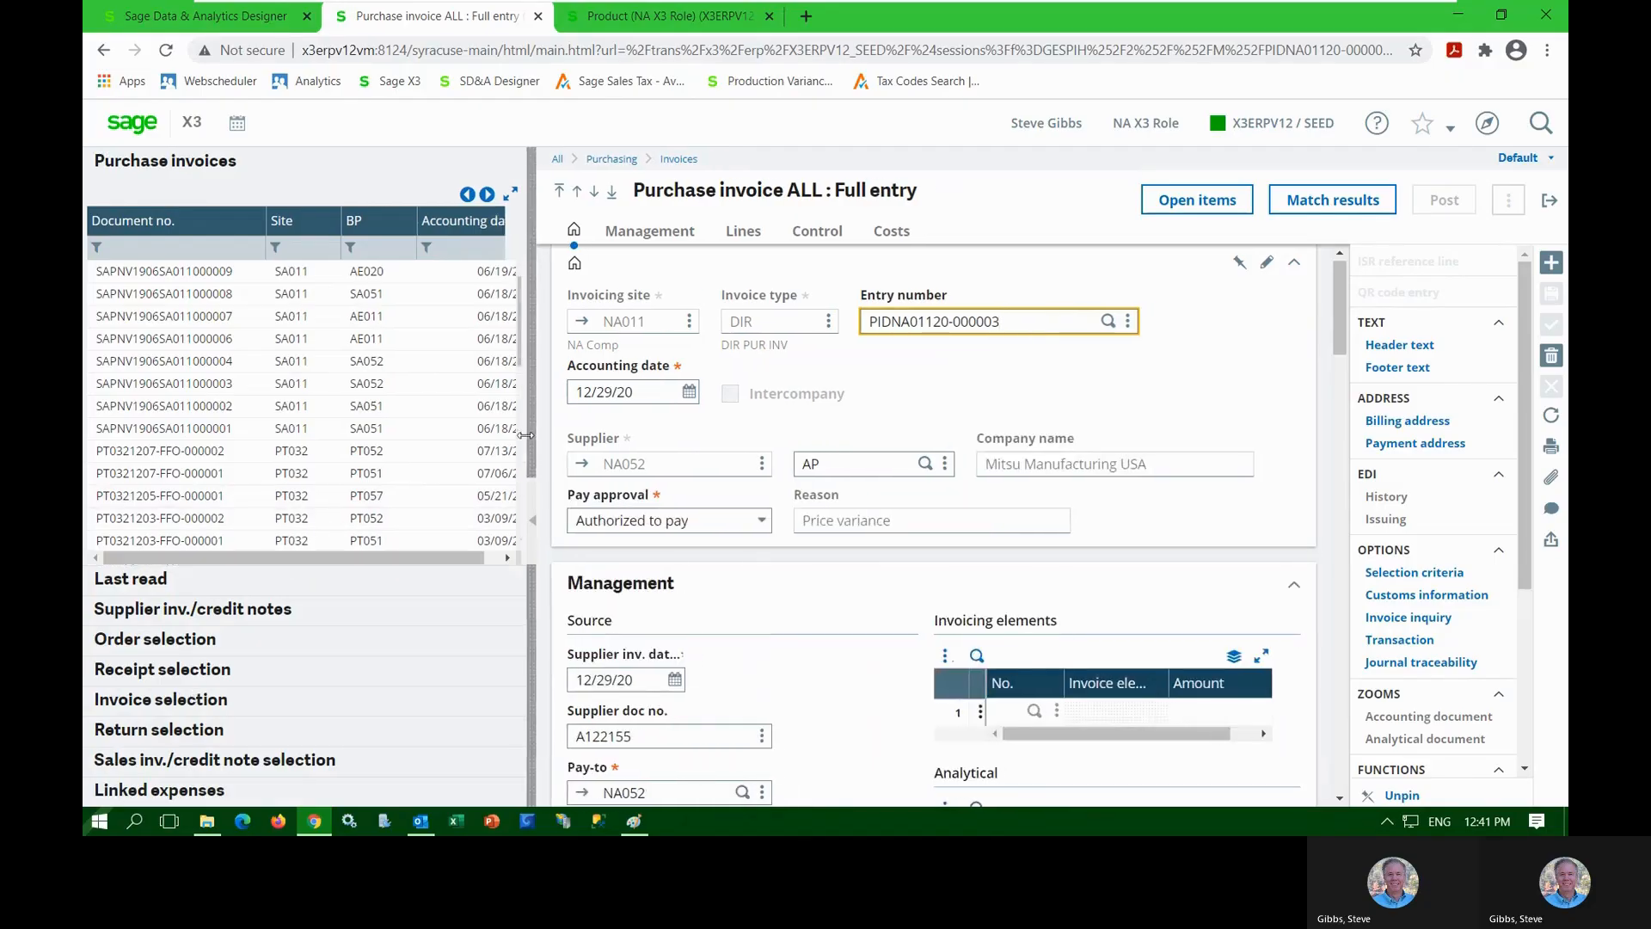
{"action": "scroll", "coordinate": [1384, 583], "scroll_direction": "down", "scroll_amount": 3}
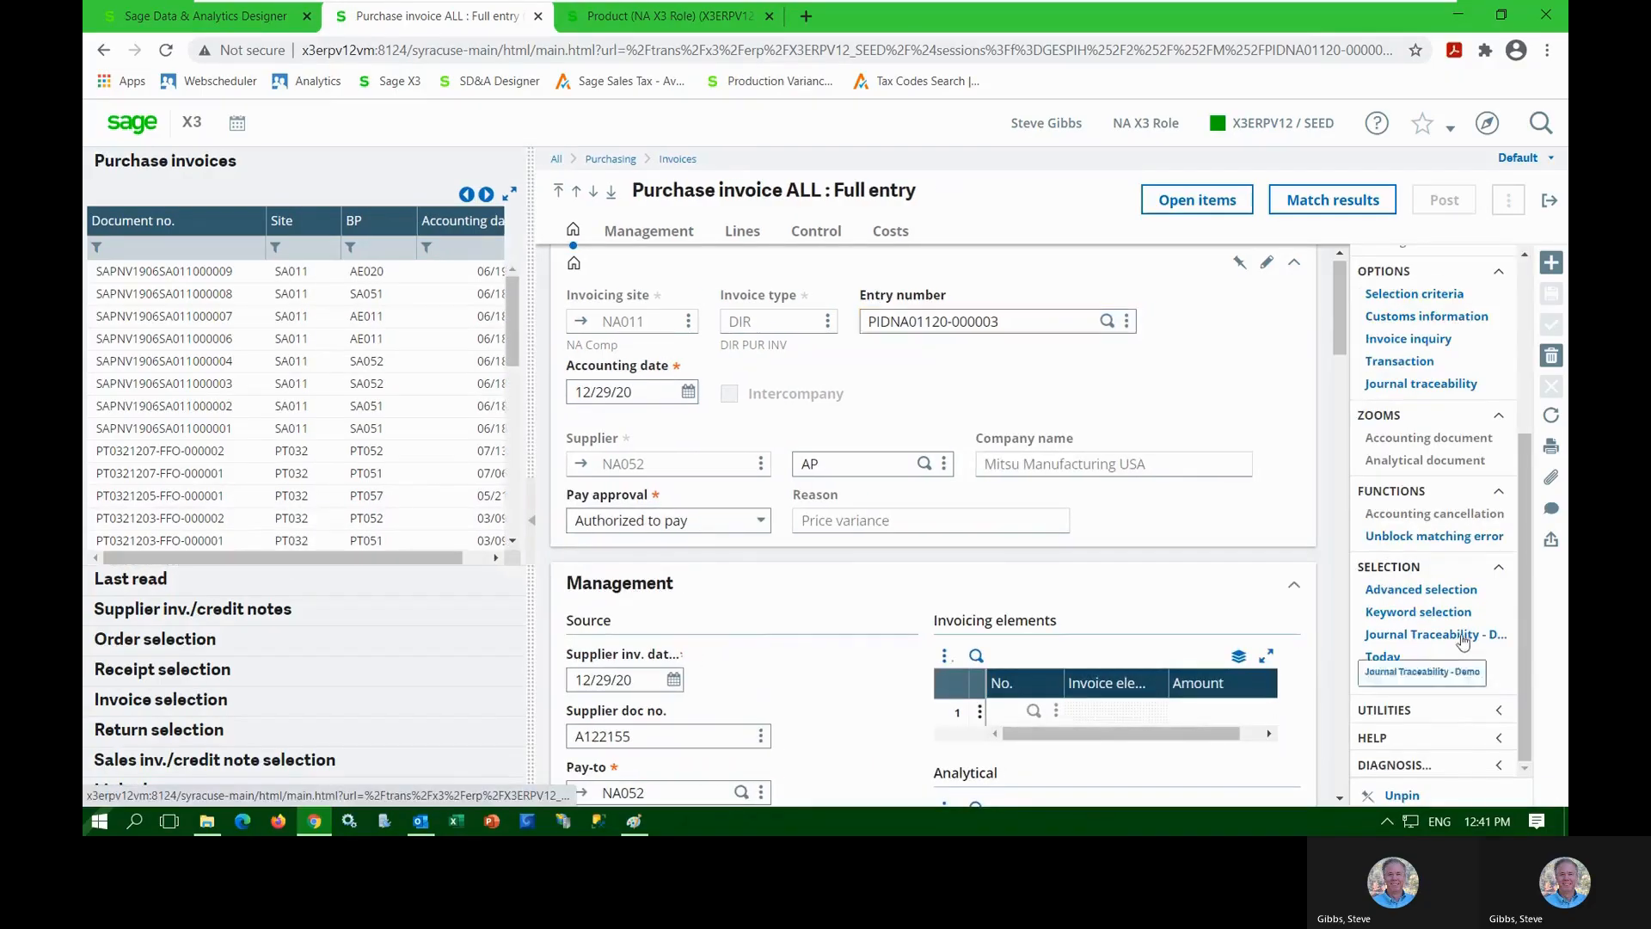
{"action": "left_click", "coordinate": [1461, 636]}
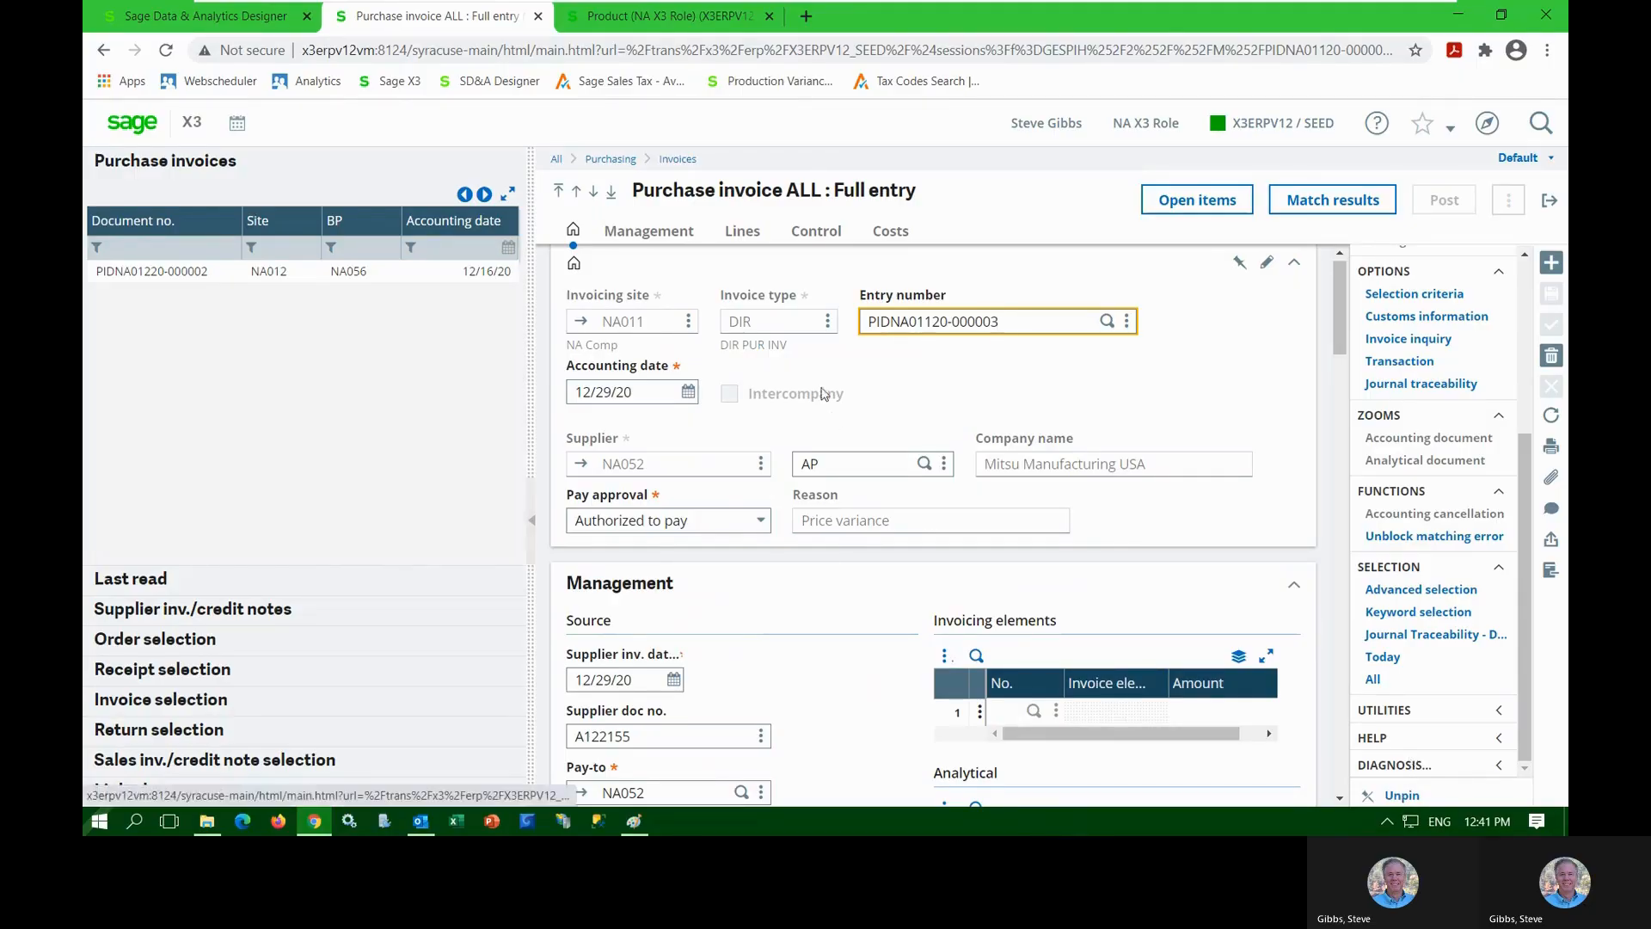
{"action": "left_click", "coordinate": [424, 282]}
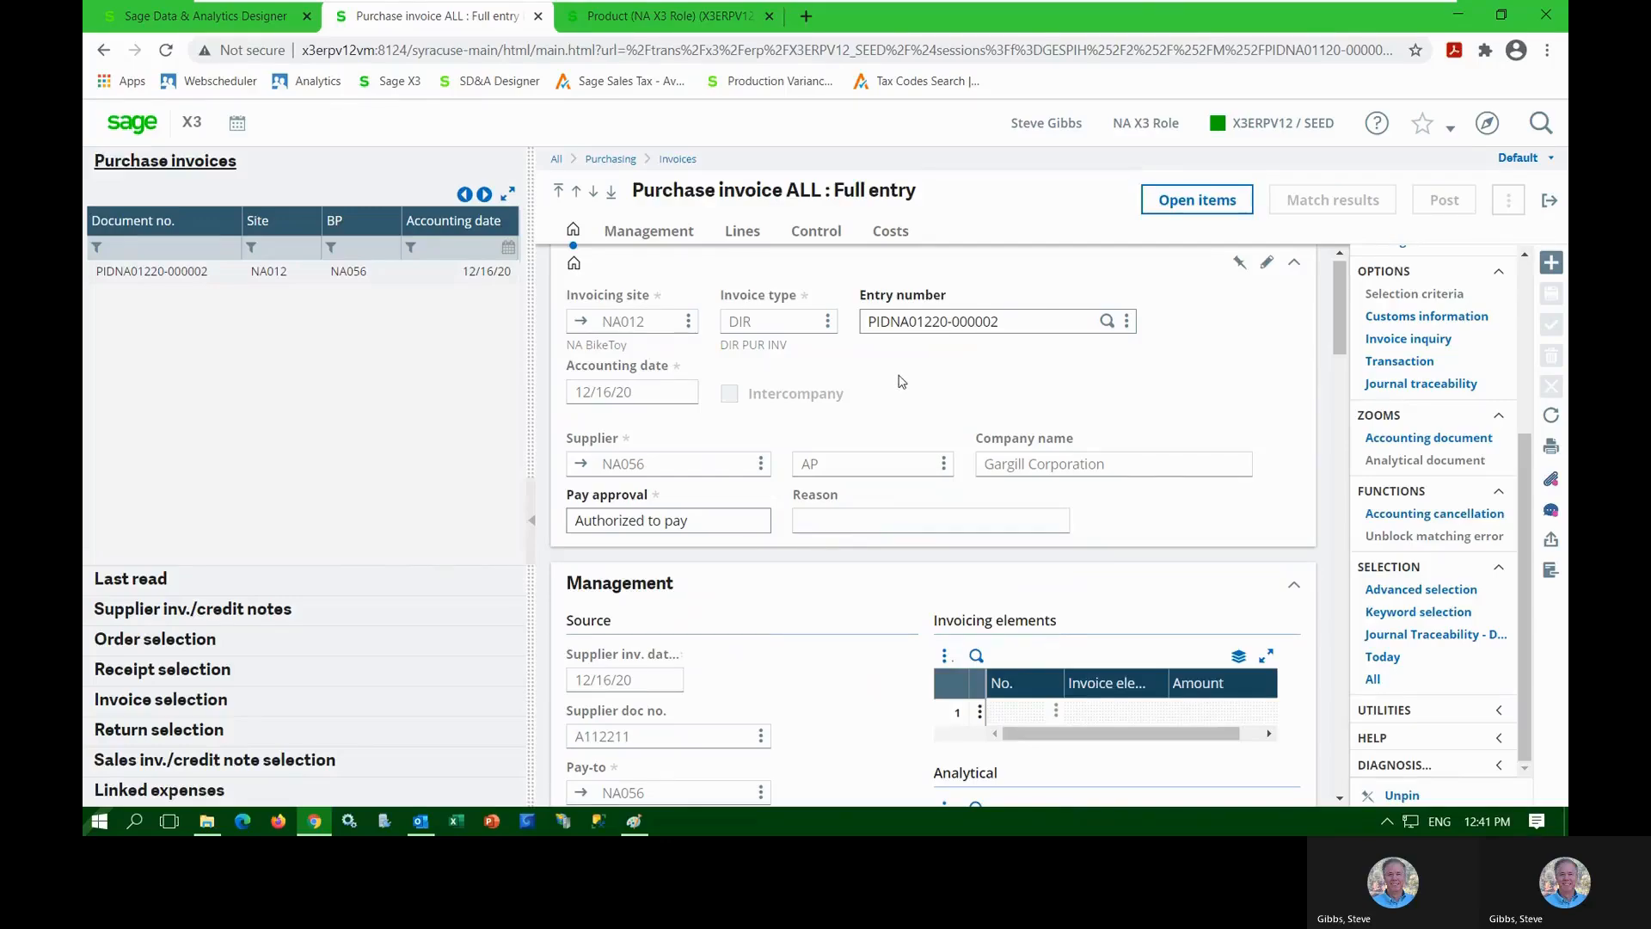
Open the invoice's journal traceability and view the options available for its payment and asset entries without choosing any
{"action": "left_click", "coordinate": [1417, 387]}
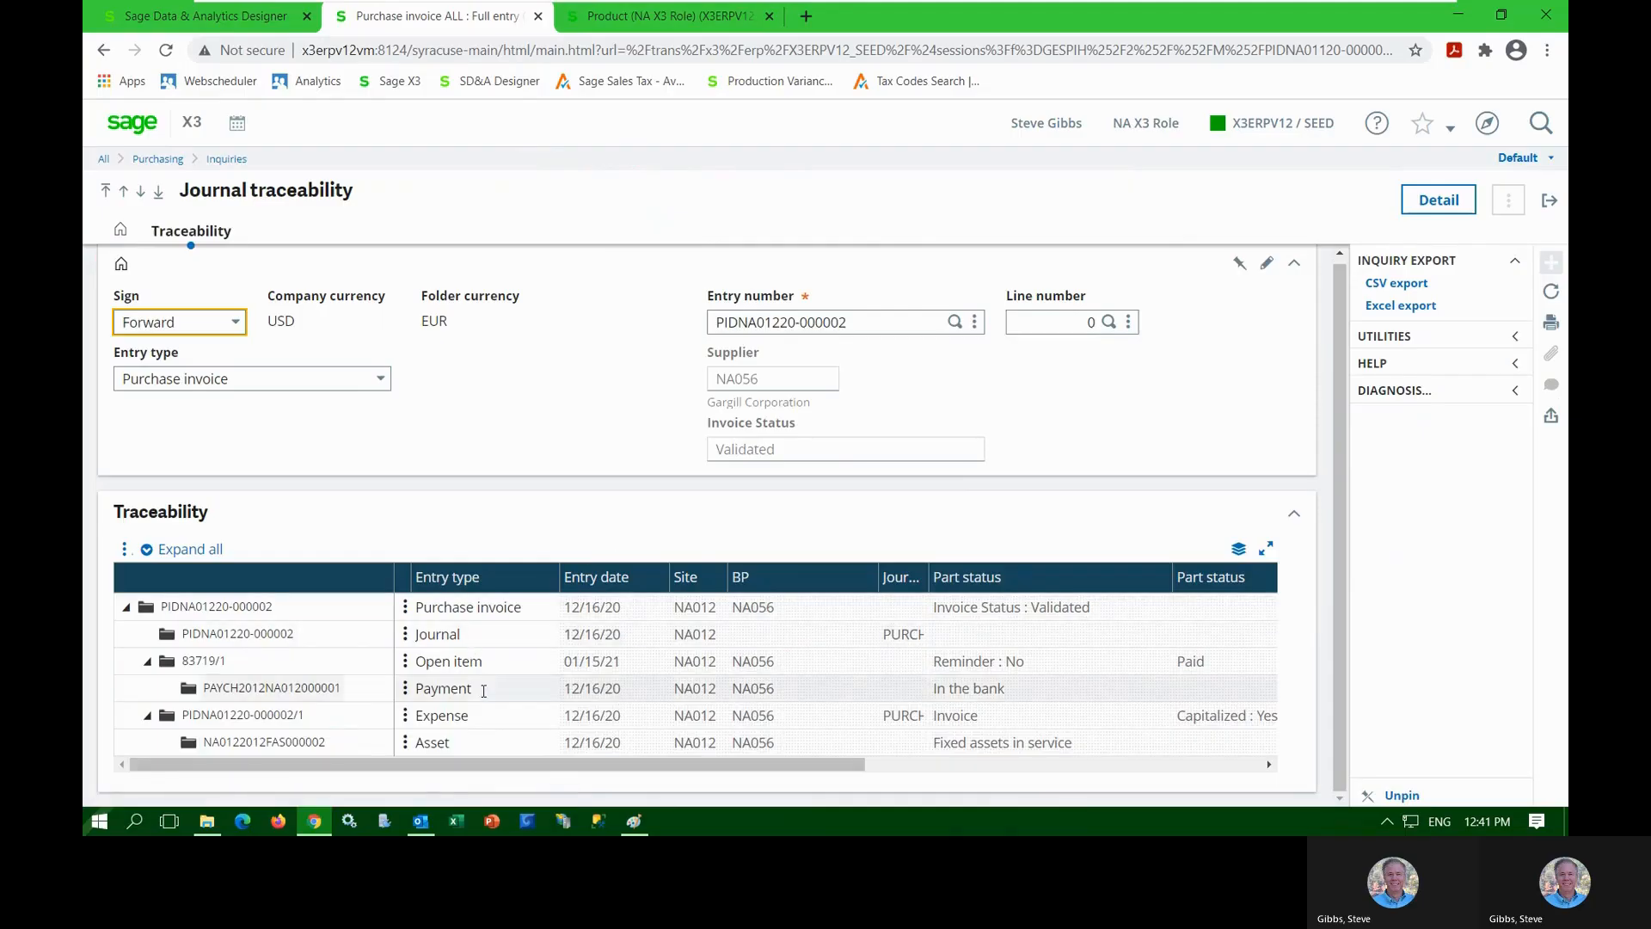
{"action": "left_click", "coordinate": [405, 690]}
{"action": "left_click", "coordinate": [405, 690]}
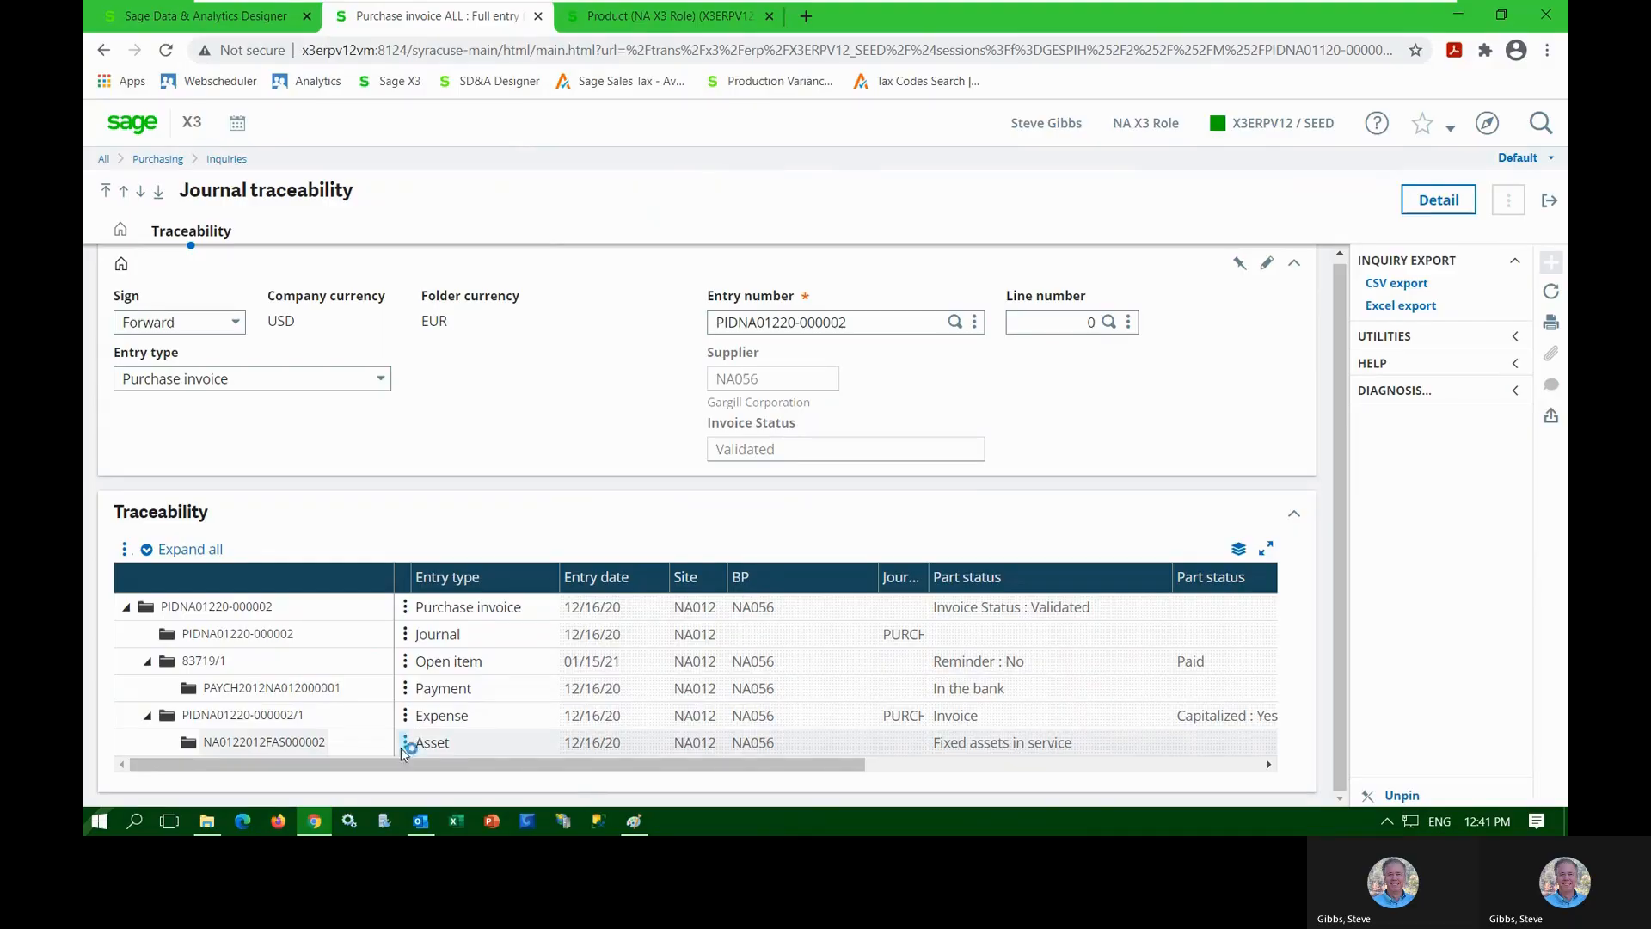
{"action": "left_click", "coordinate": [405, 742]}
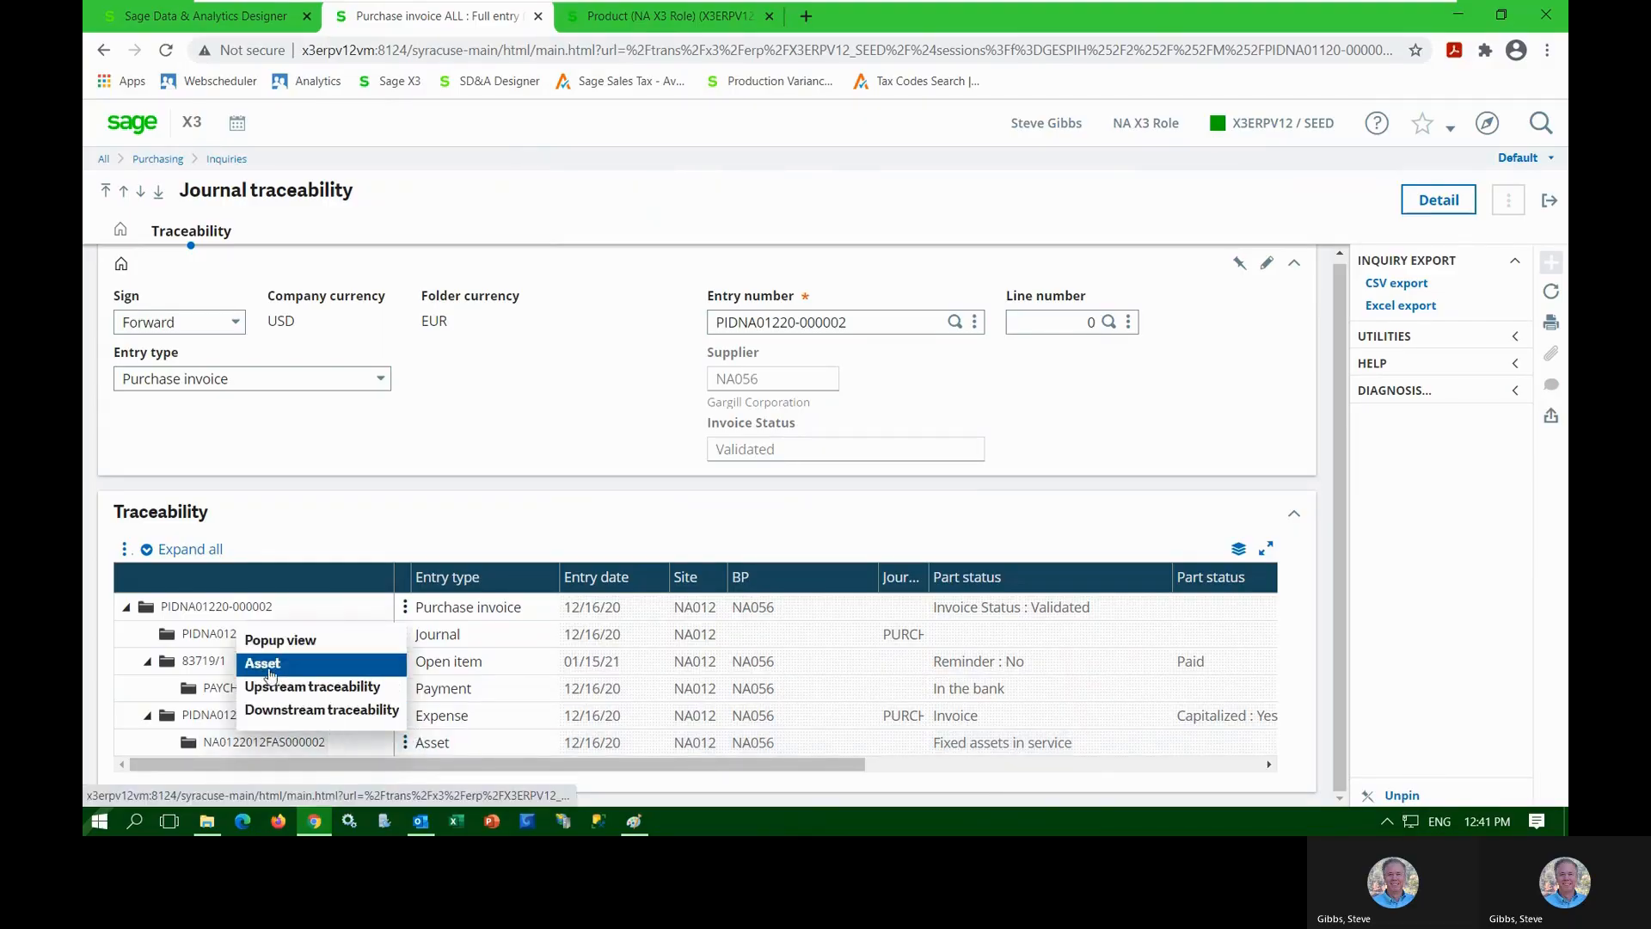
{"action": "left_click", "coordinate": [543, 519]}
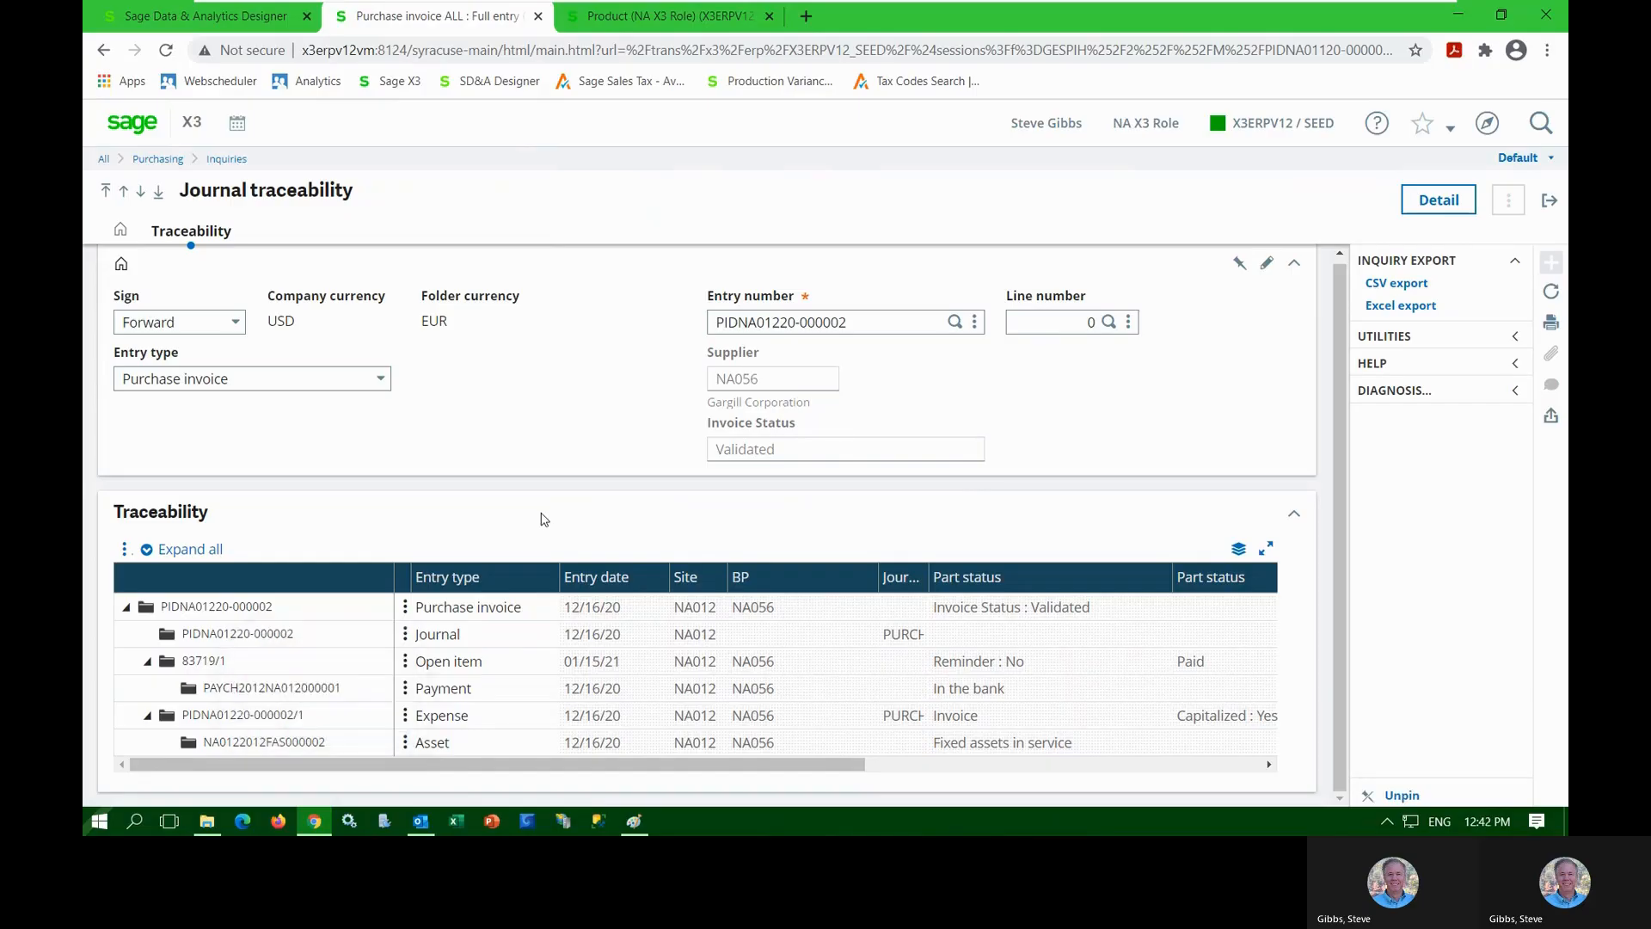
Trace the purchase invoice upstream and open its originating purchase request with the ALL Full entry transaction
{"action": "left_click", "coordinate": [405, 607]}
{"action": "left_click", "coordinate": [353, 659]}
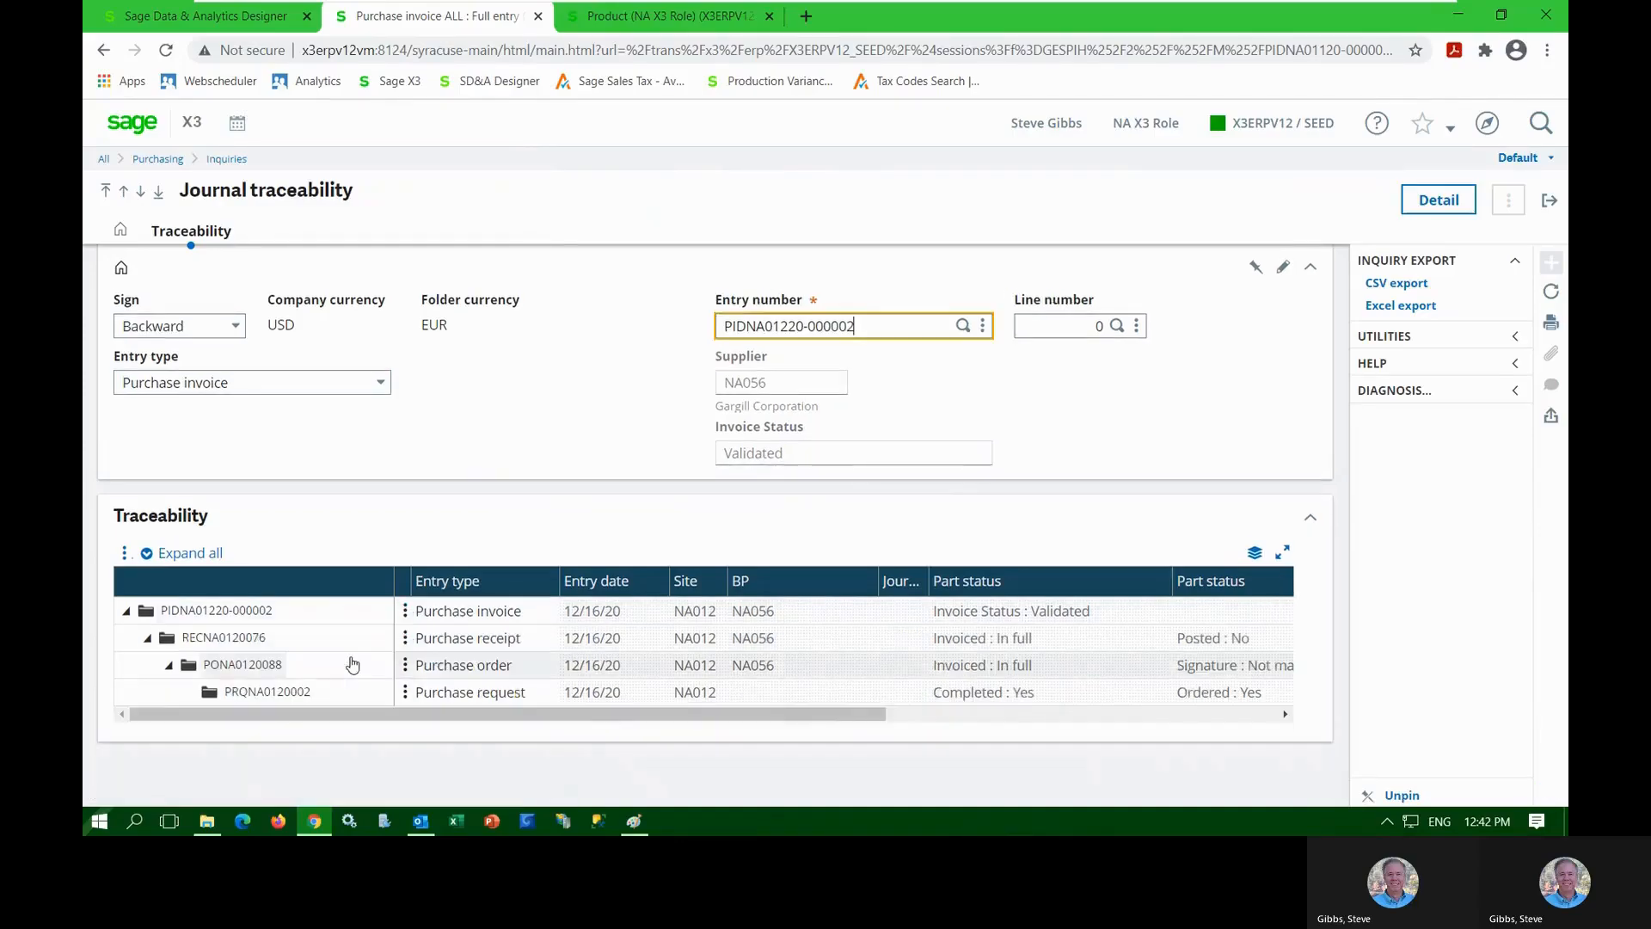
{"action": "left_click", "coordinate": [405, 697]}
{"action": "left_click", "coordinate": [288, 619]}
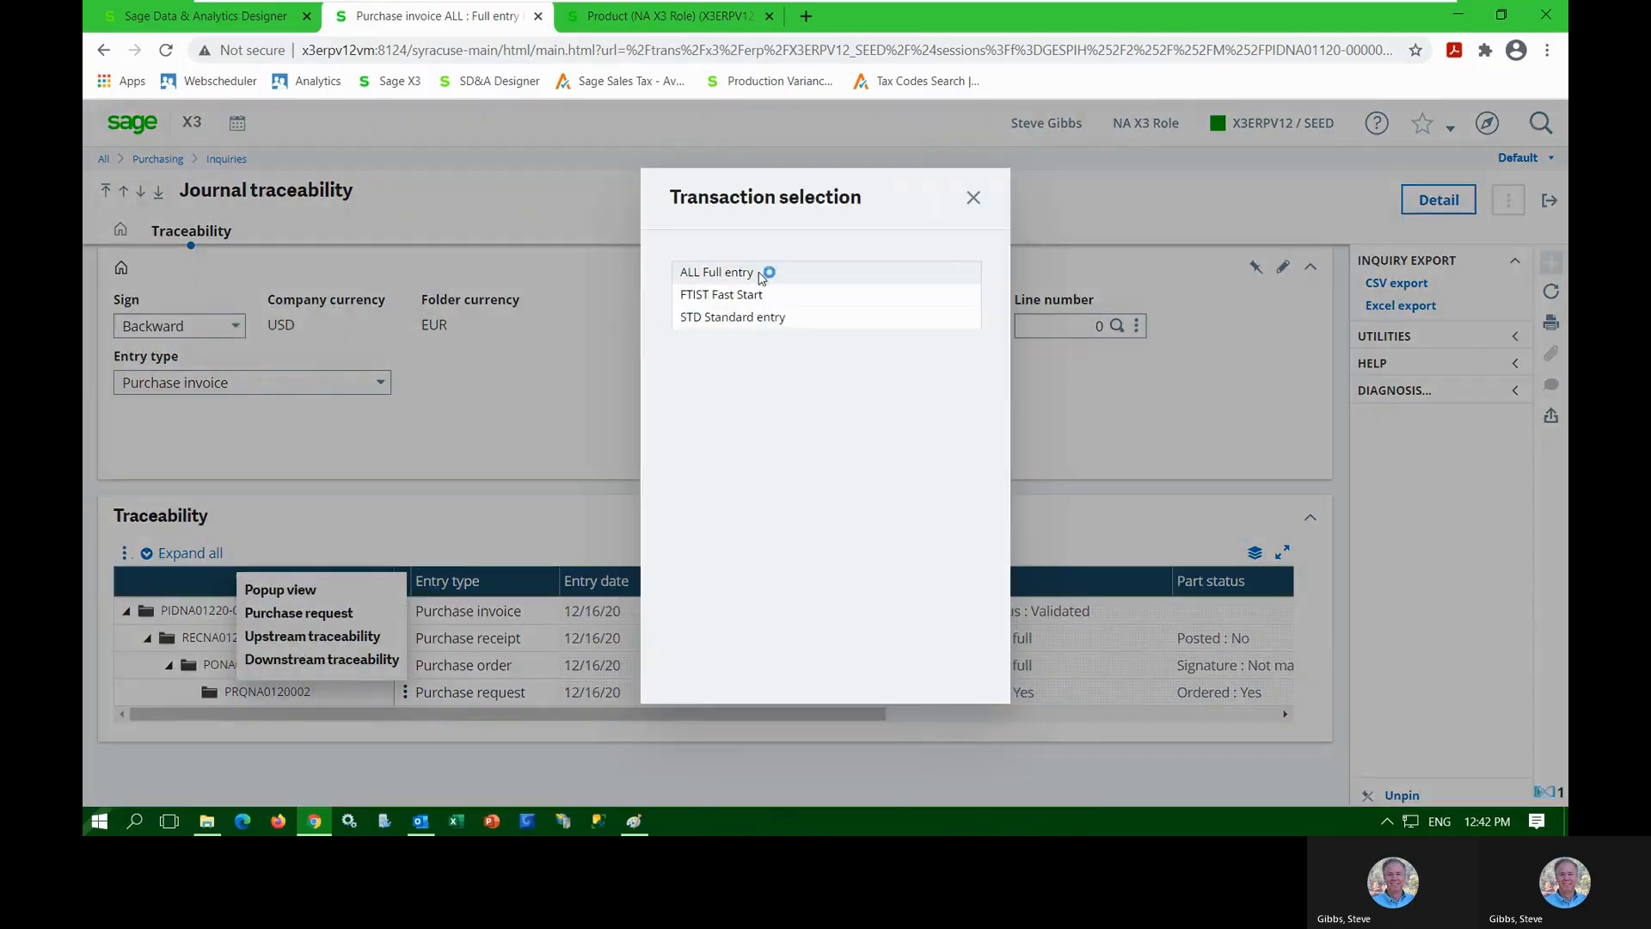
{"action": "left_click", "coordinate": [760, 273]}
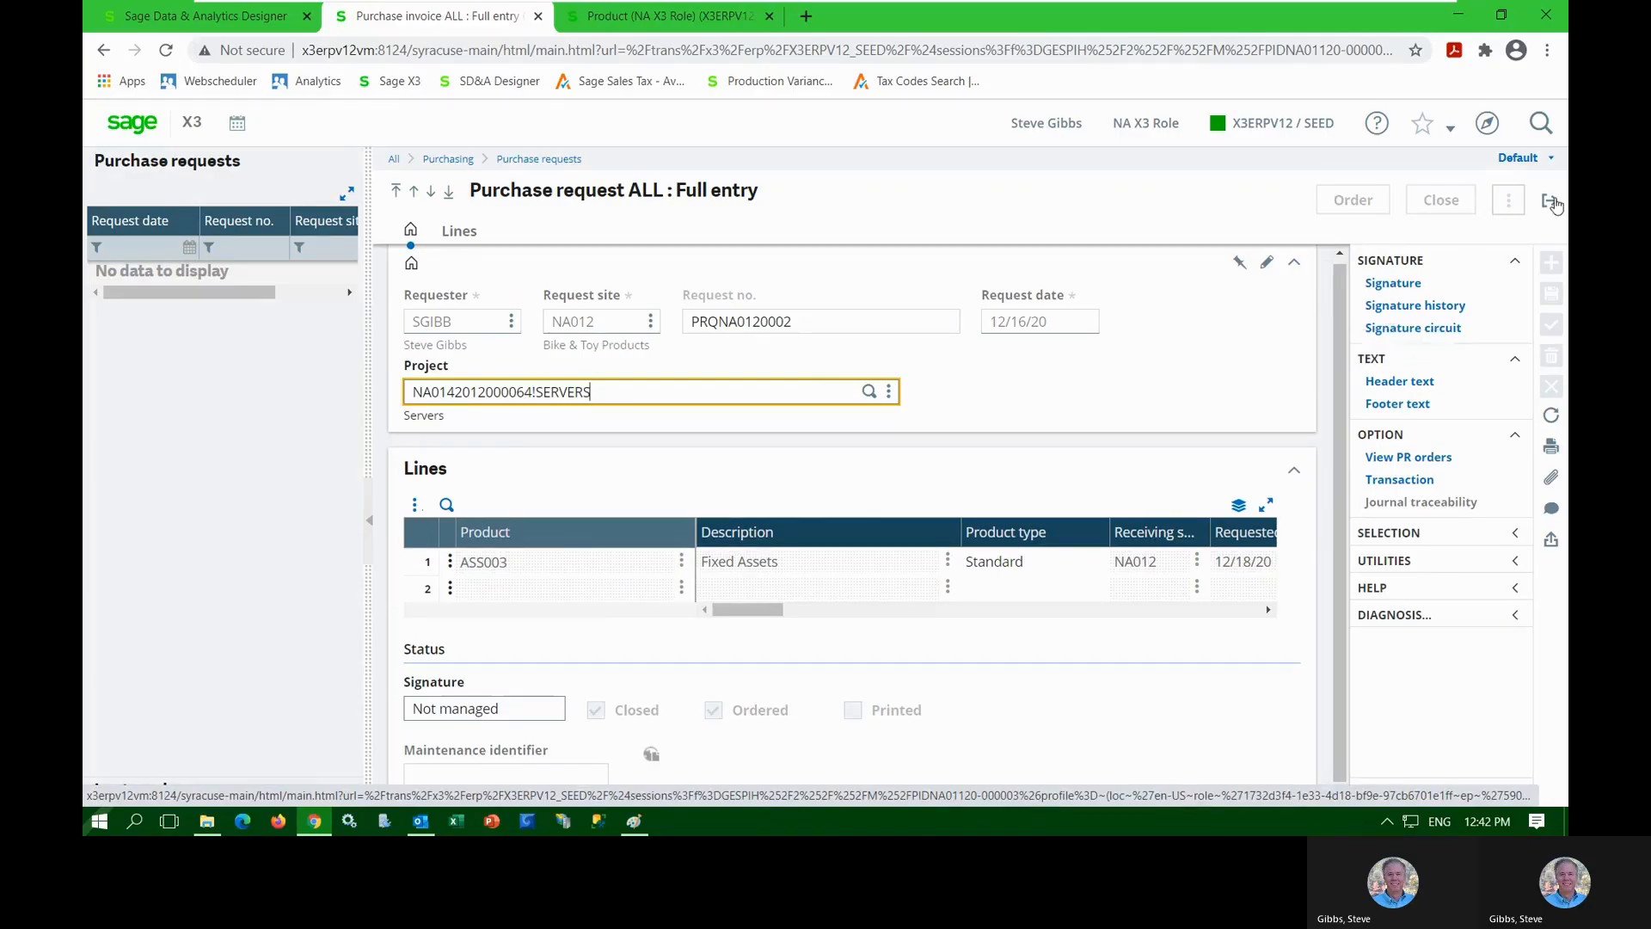
Return to the purchase invoice page and start a new invoice for site NA012 with invoice type DIR
{"action": "left_click", "coordinate": [1552, 202]}
{"action": "left_click", "coordinate": [1552, 202]}
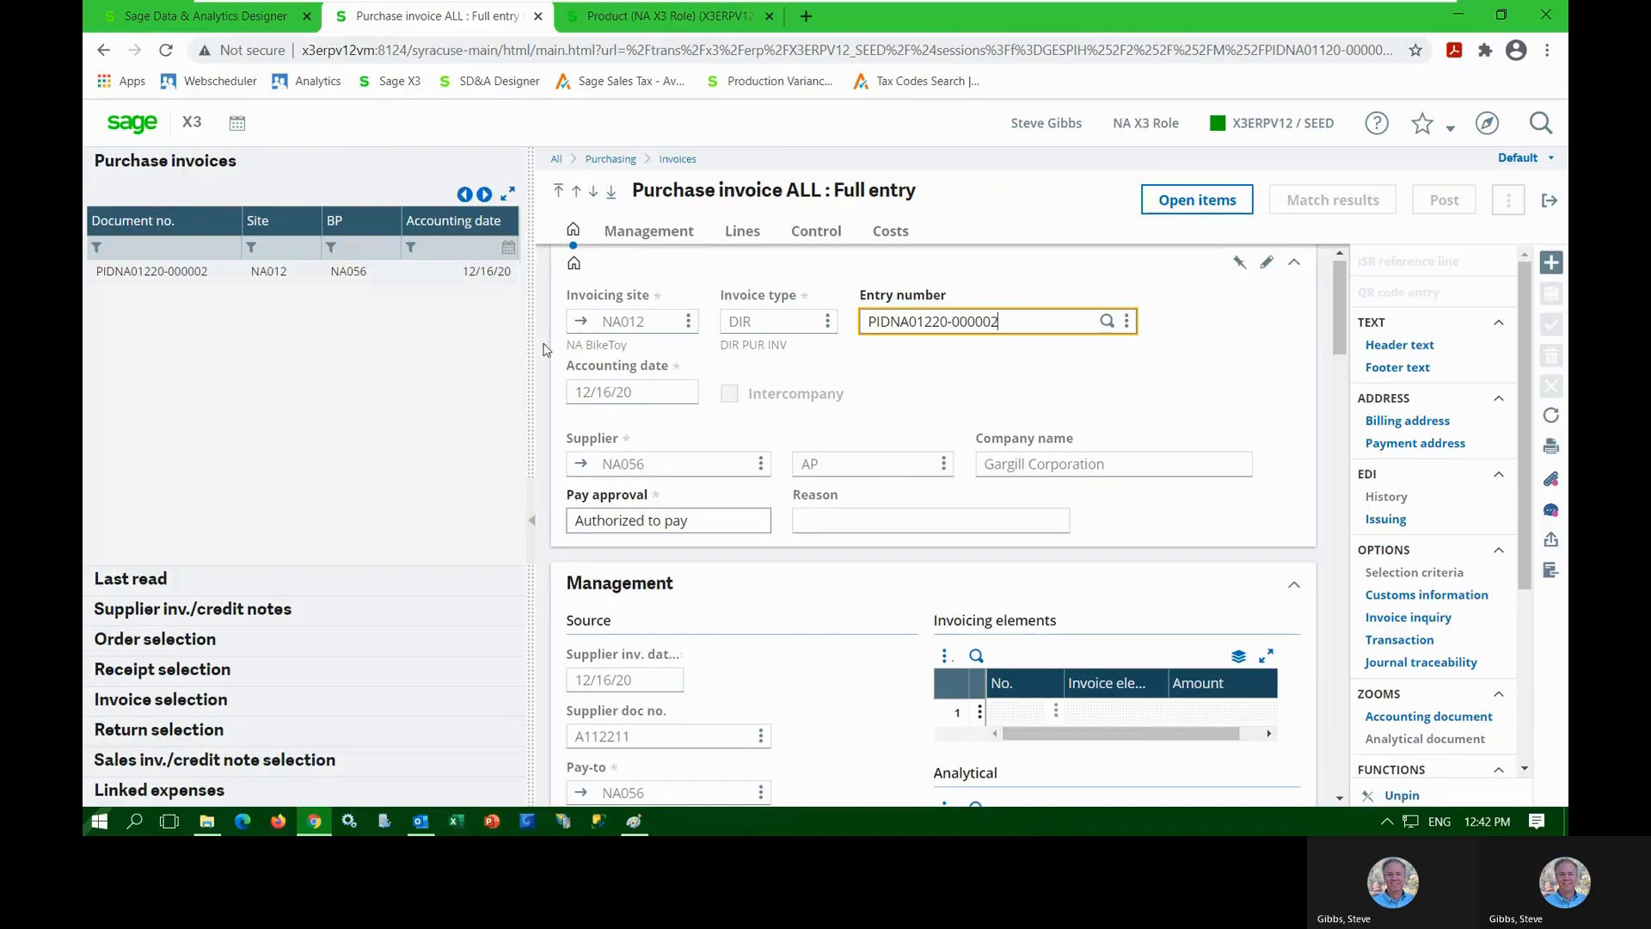
{"action": "left_click_drag", "start_coordinate": [531, 348], "coordinate": [434, 367]}
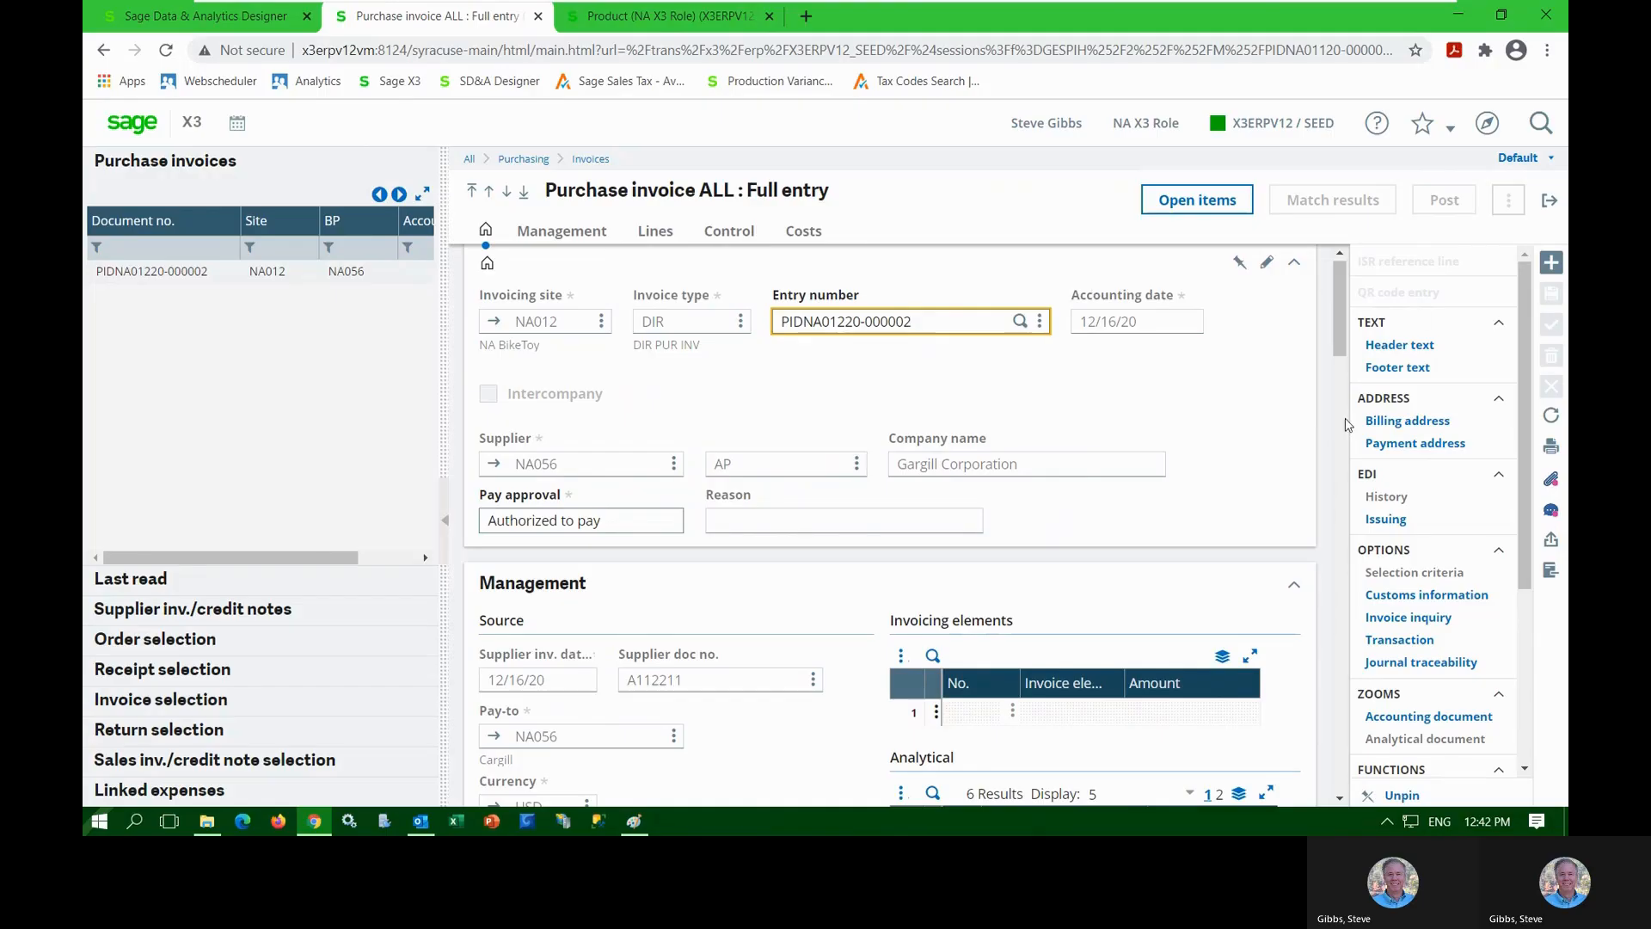
{"action": "left_click", "coordinate": [1273, 477]}
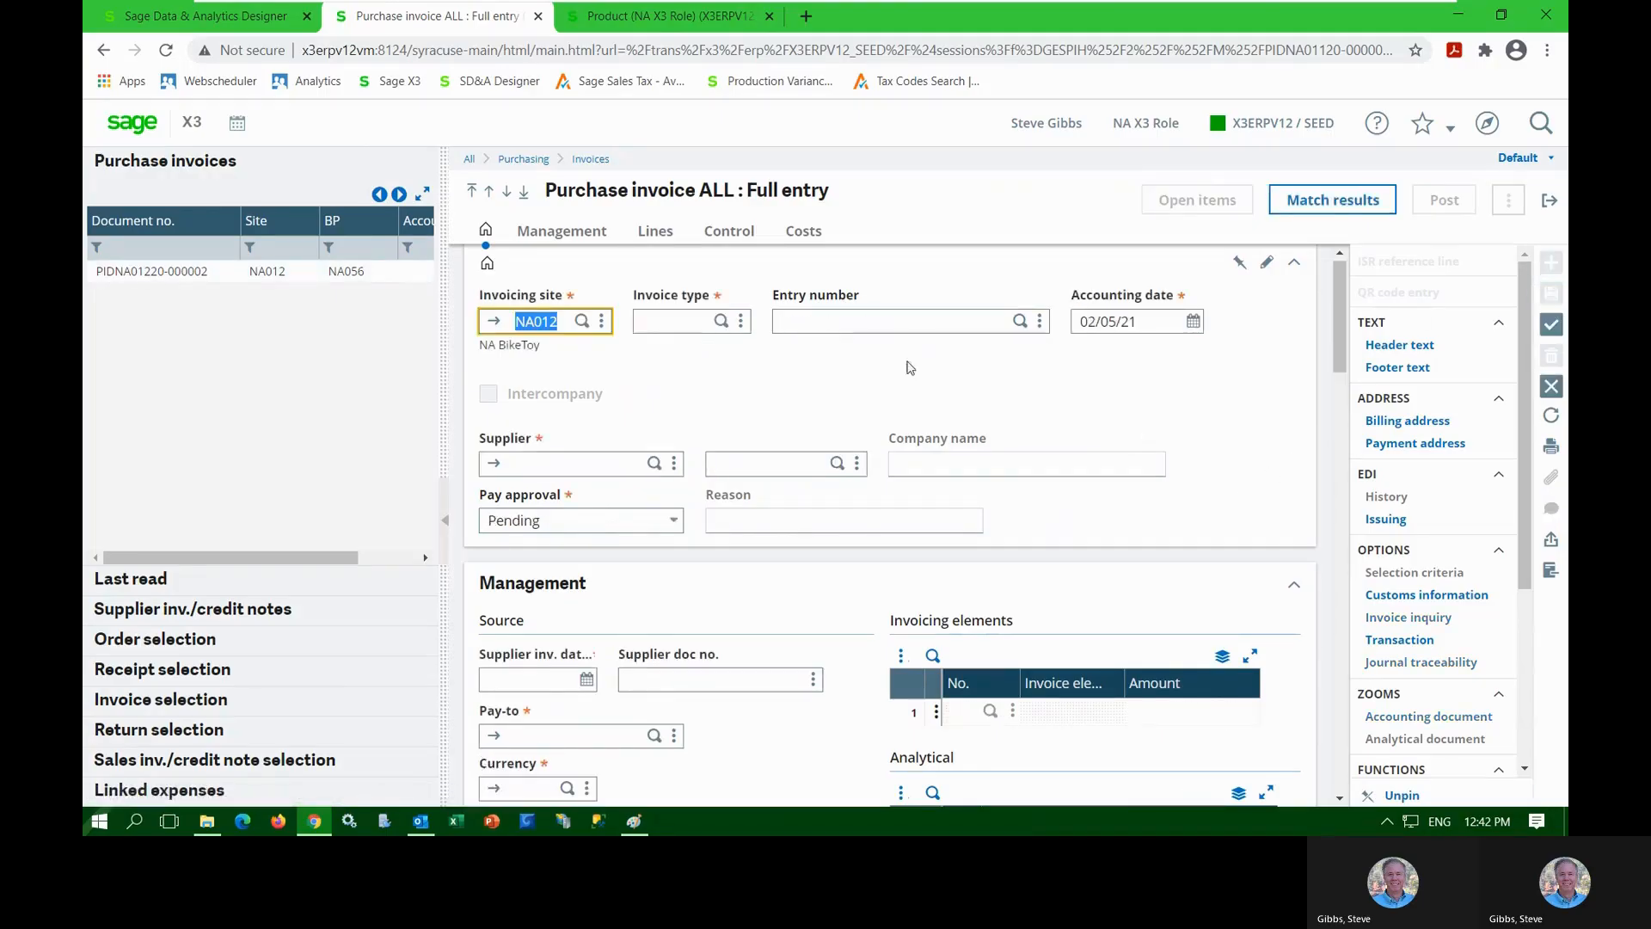
{"action": "left_click", "coordinate": [681, 324]}
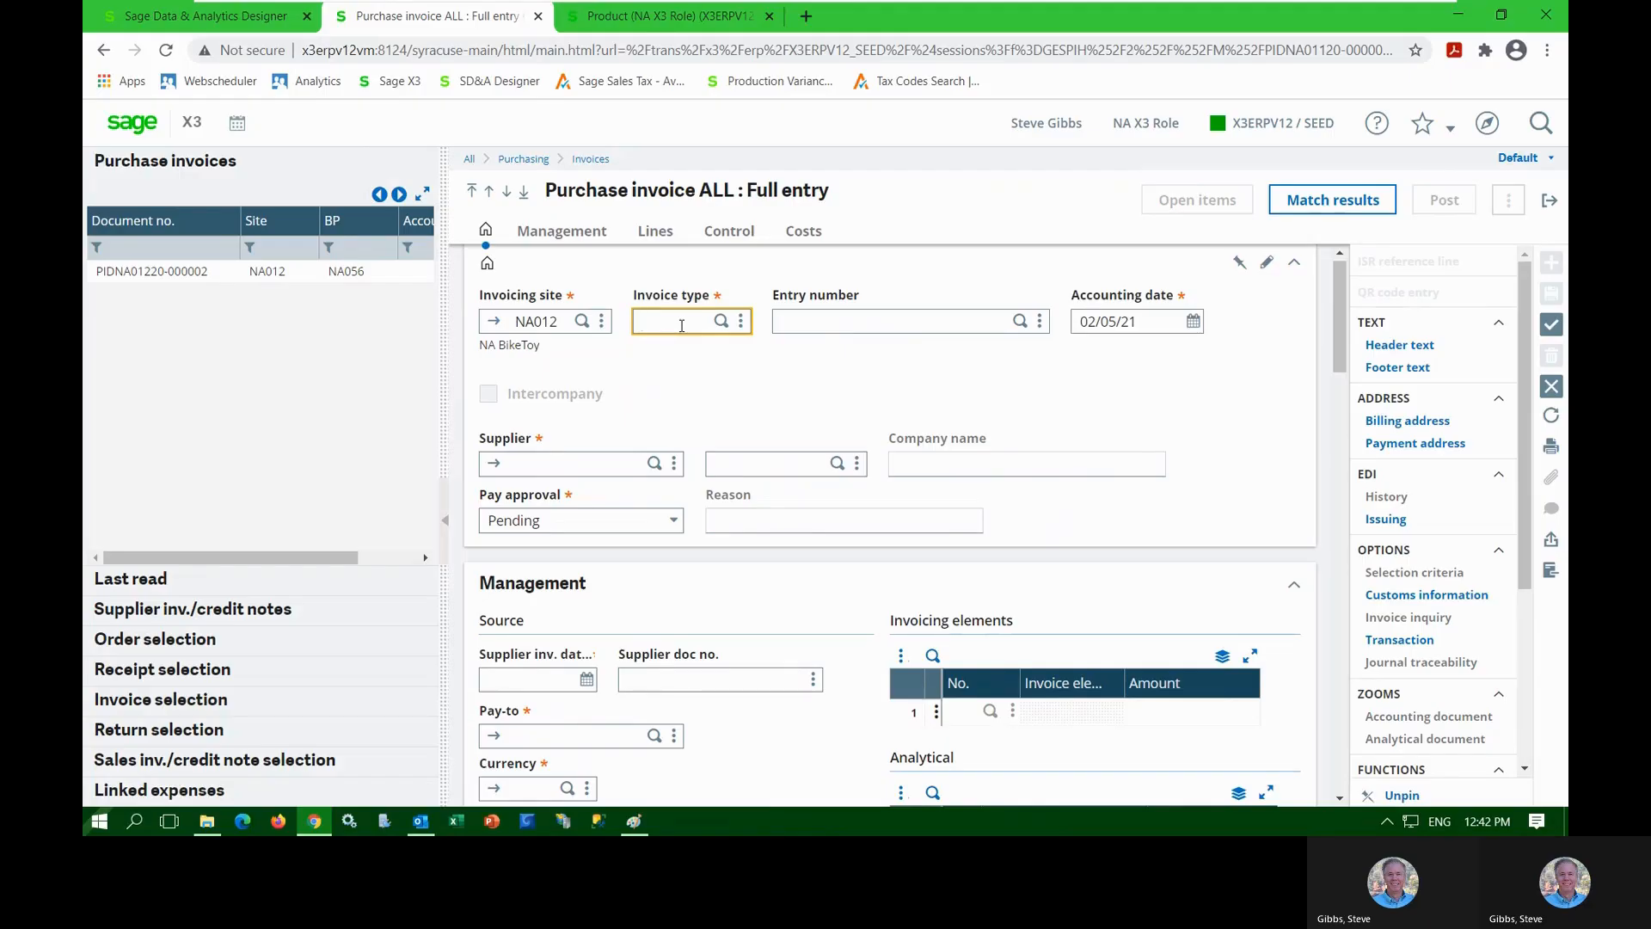
{"action": "type", "text": "dir"}
{"action": "key", "text": "Tab"}
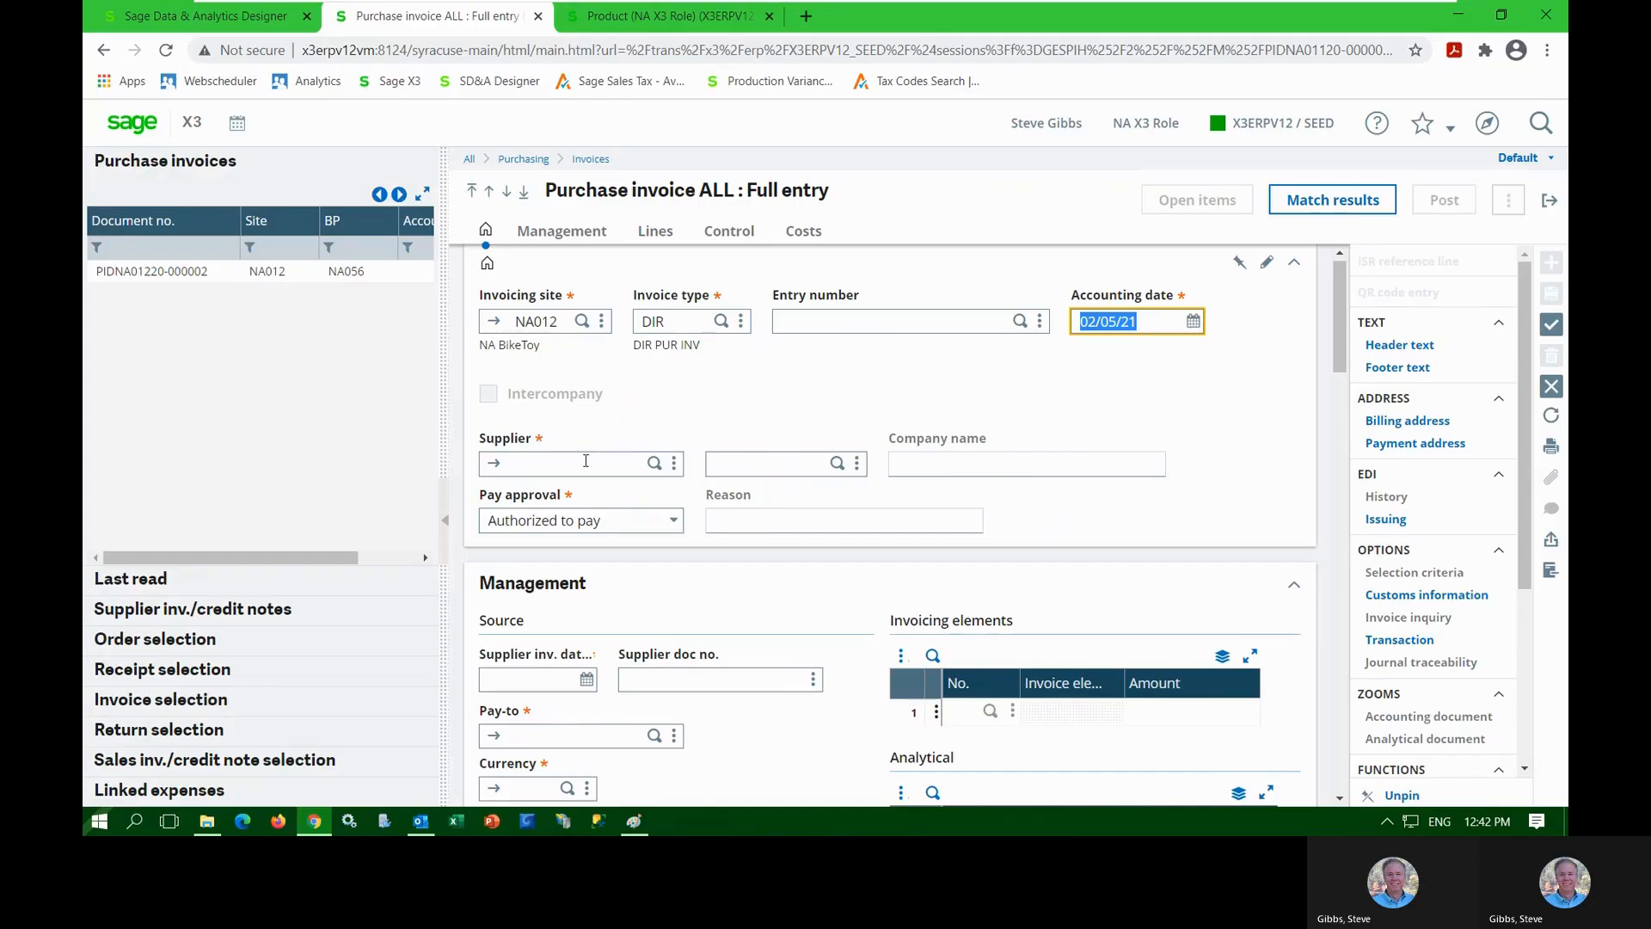
Search the suppliers for MIT and set Mitsu Manufacturing USA as the new invoice's supplier
{"action": "left_click", "coordinate": [594, 463]}
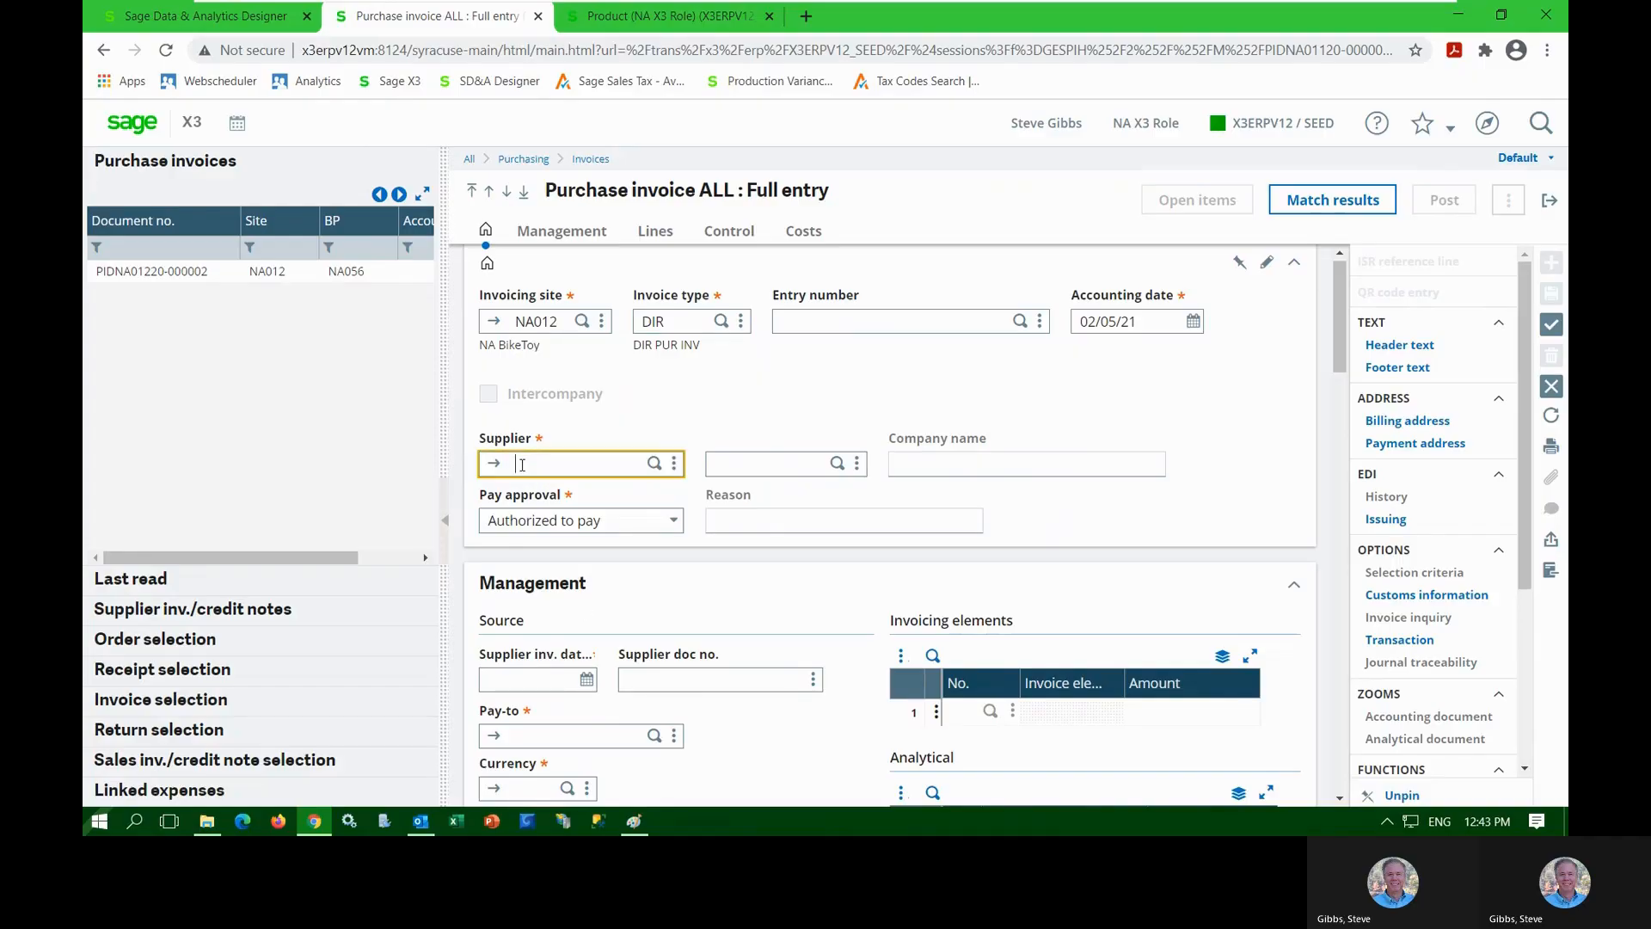
{"action": "type", "text": "MIT"}
{"action": "key", "text": "Tab"}
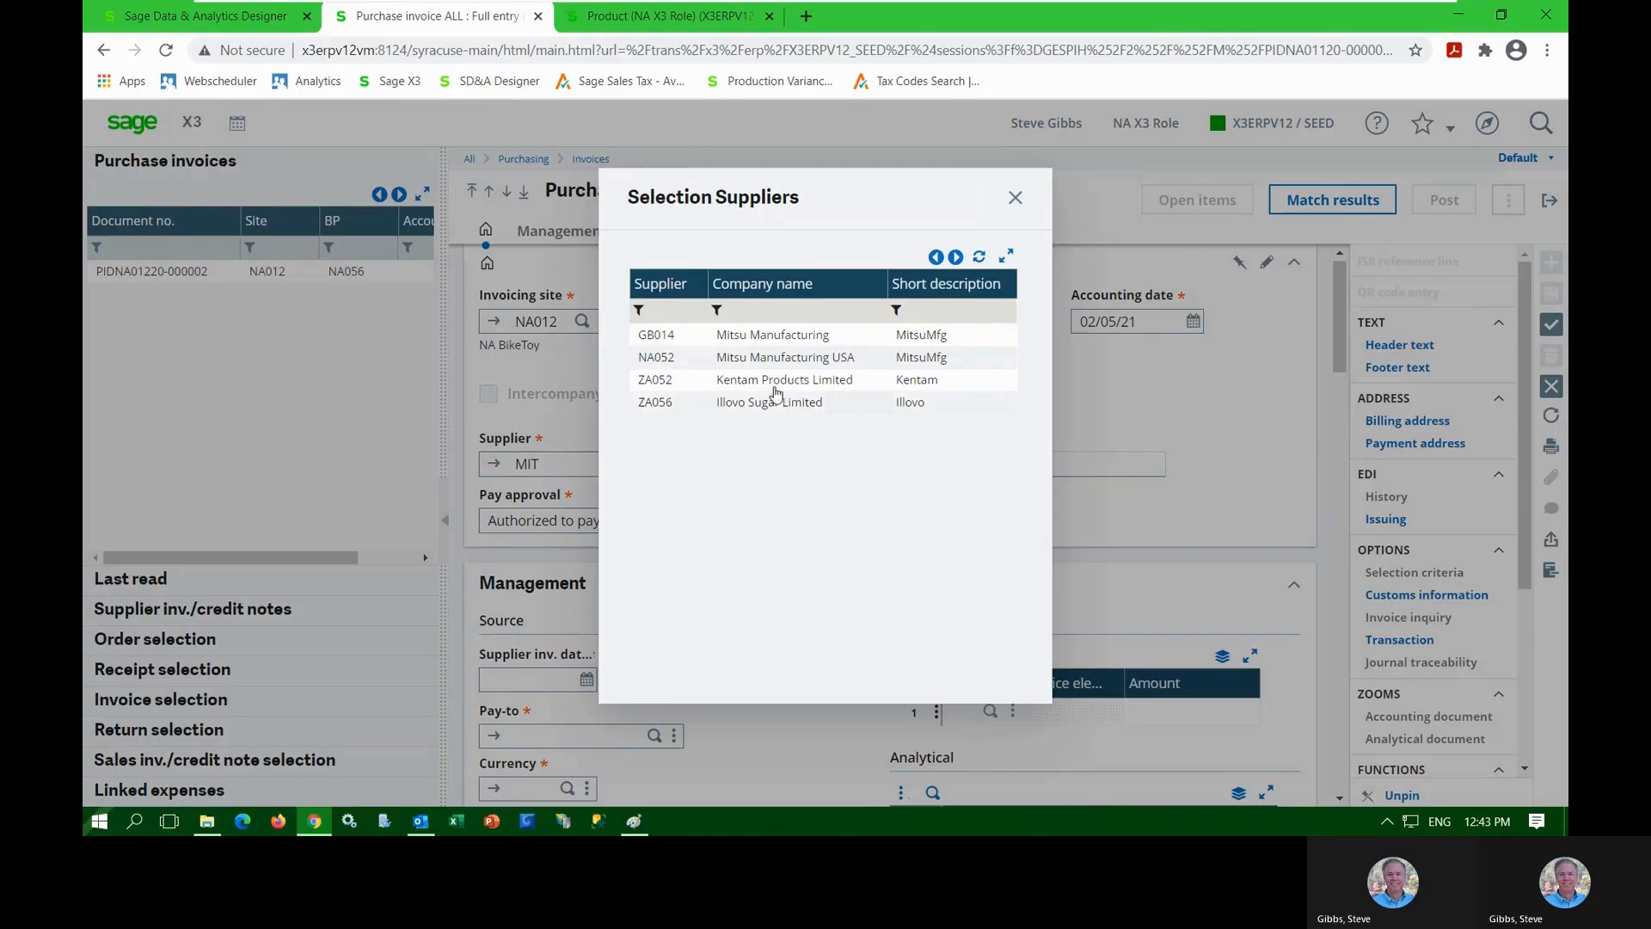
{"action": "left_click", "coordinate": [746, 358]}
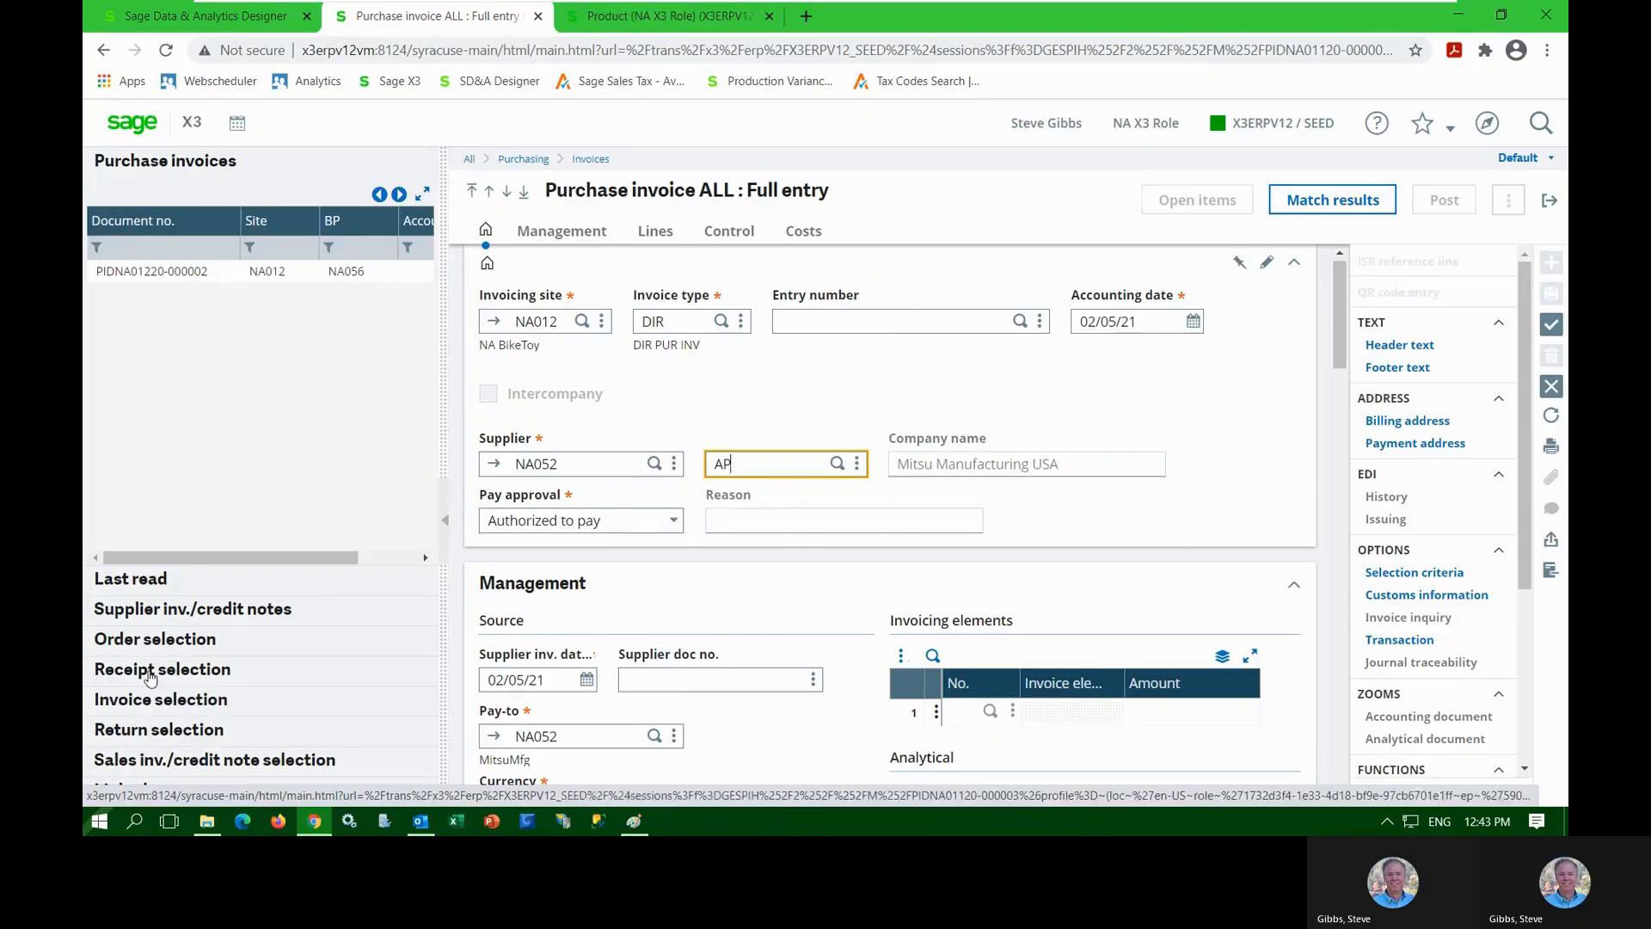
Expand the supplier's first two open receipts and pick the RAW029 line with quantity 2 for invoicing
{"action": "left_click", "coordinate": [150, 676]}
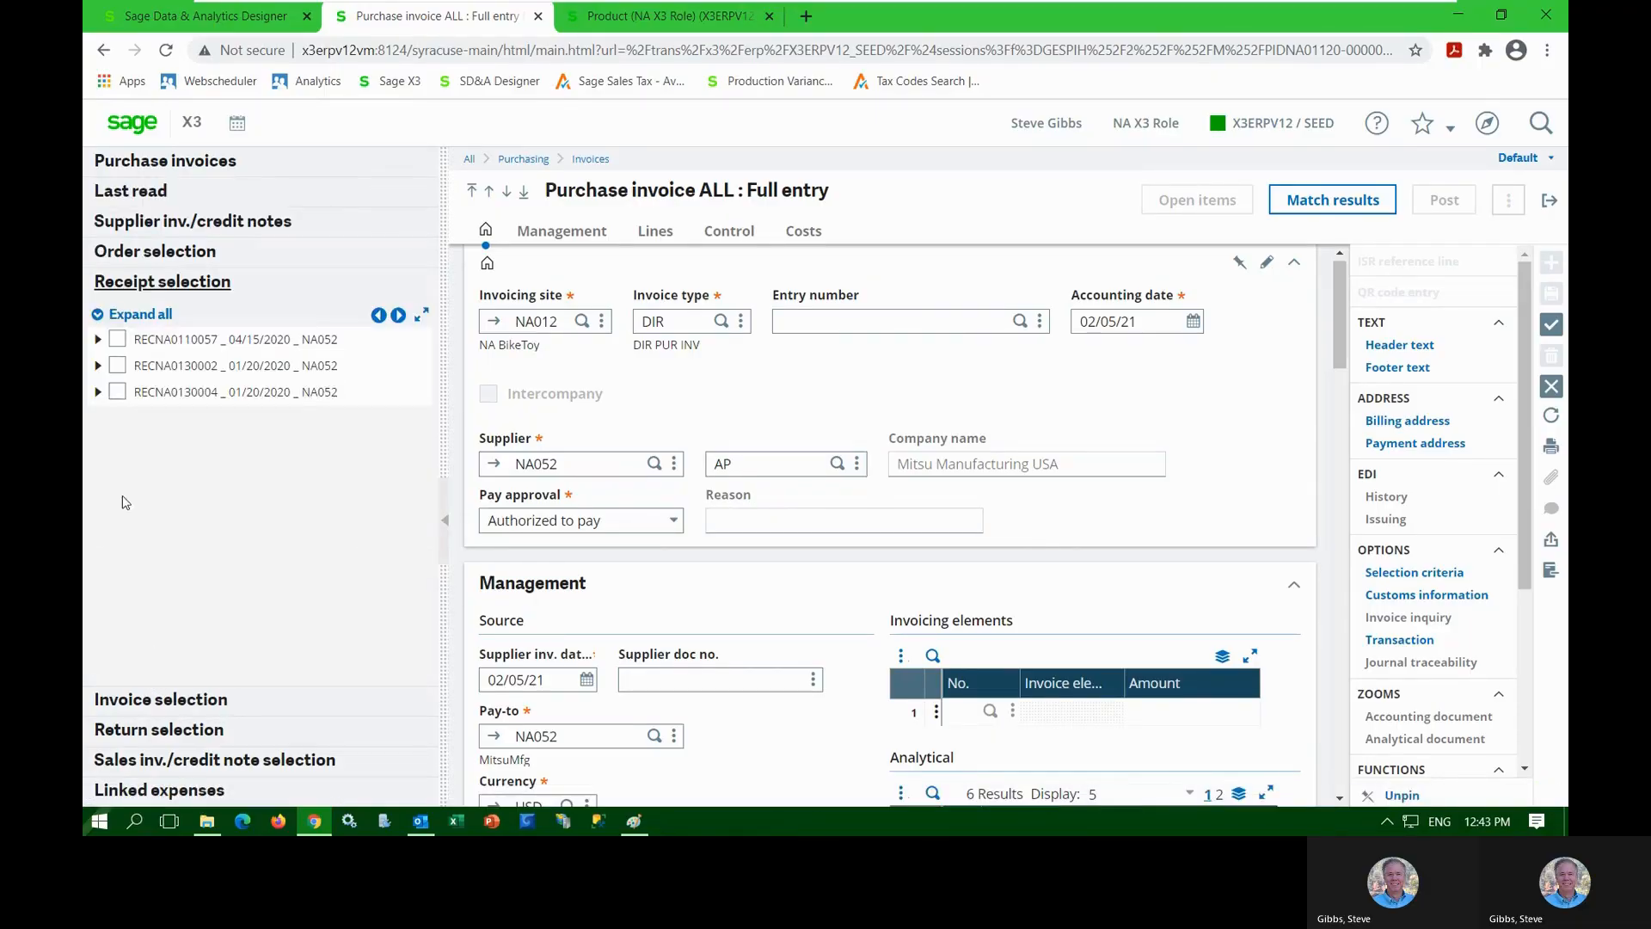
{"action": "left_click", "coordinate": [98, 339]}
{"action": "left_click", "coordinate": [98, 392]}
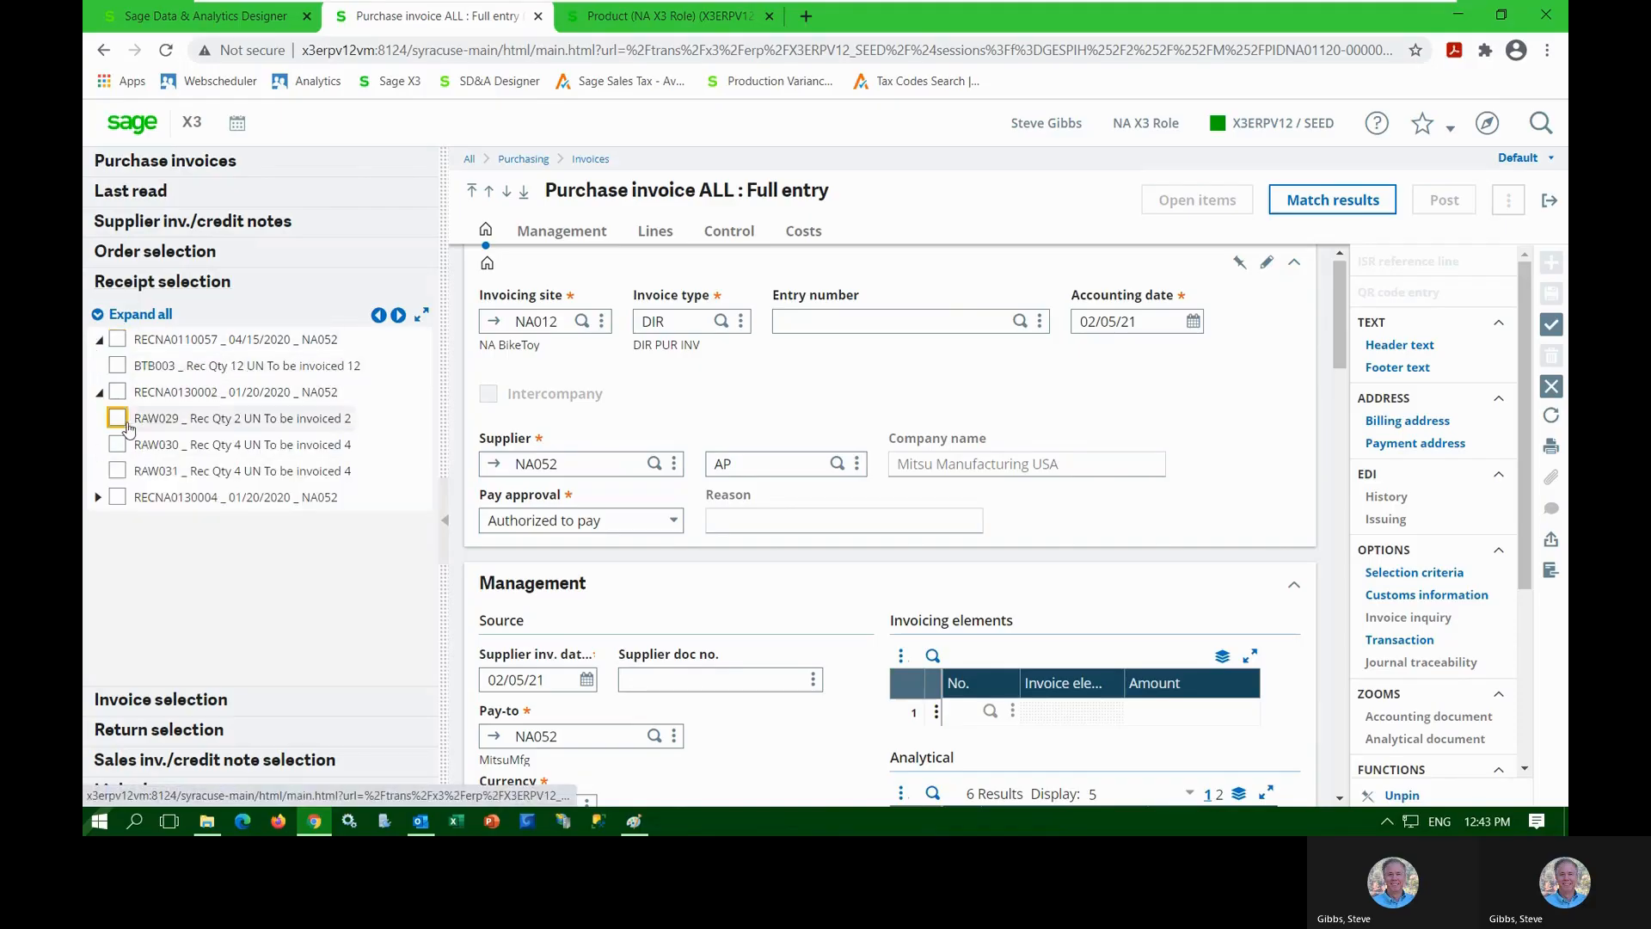
{"action": "left_click", "coordinate": [118, 419]}
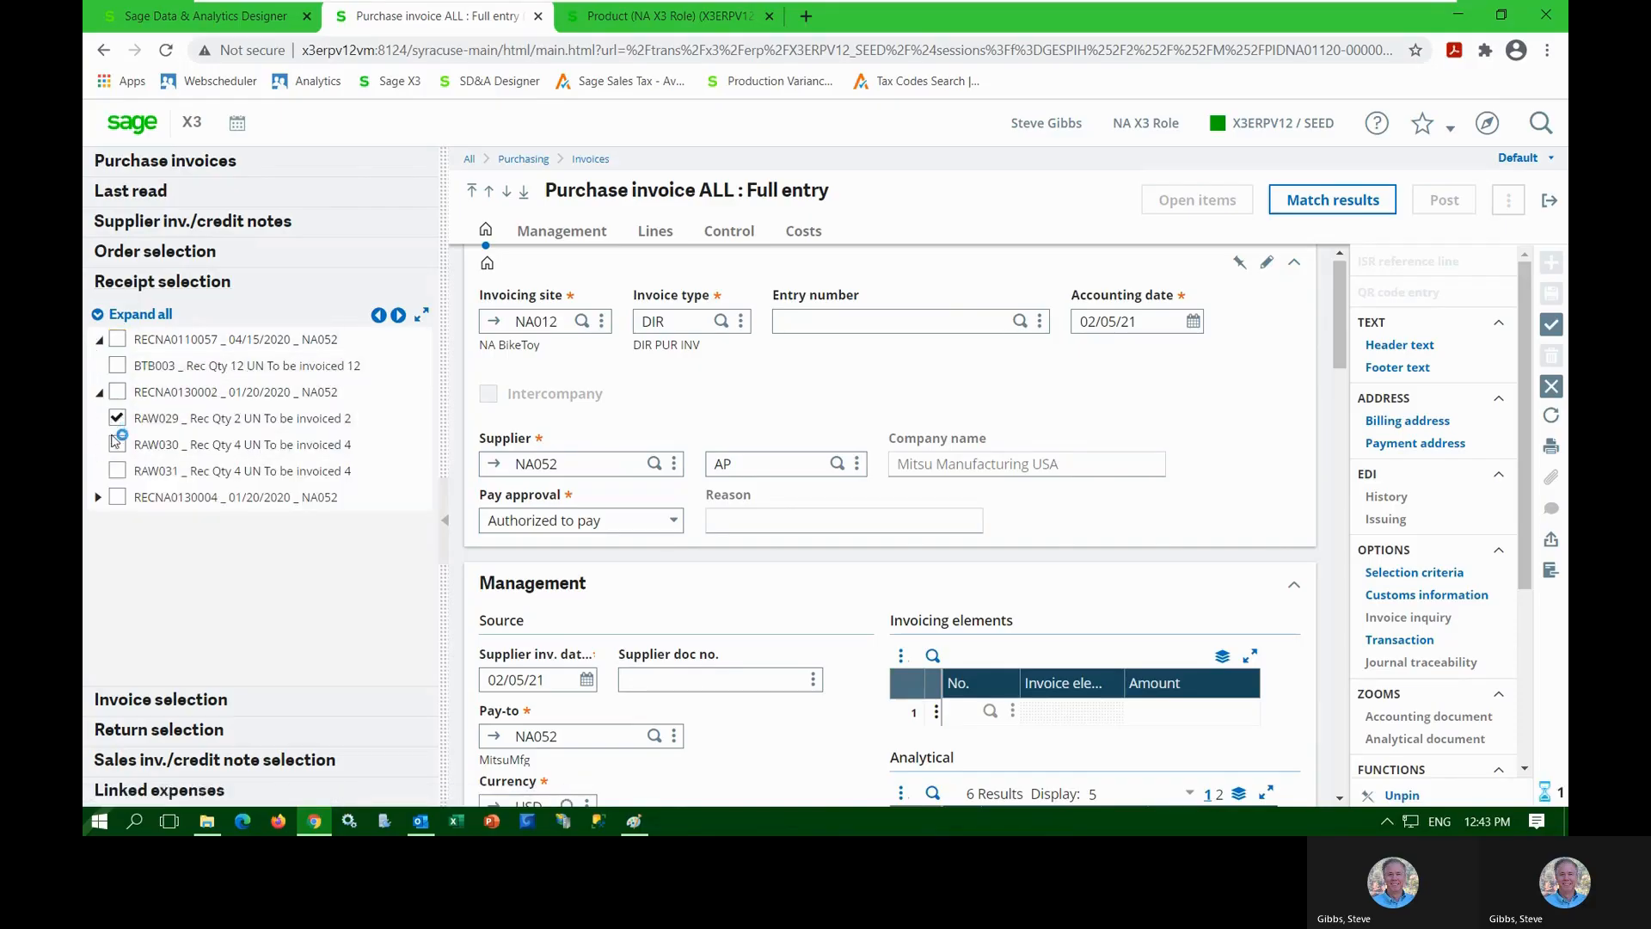
Add the RAW030 receipt line with quantity 4 to the invoice and set the supplier document number to A125112215
{"action": "left_click", "coordinate": [118, 445]}
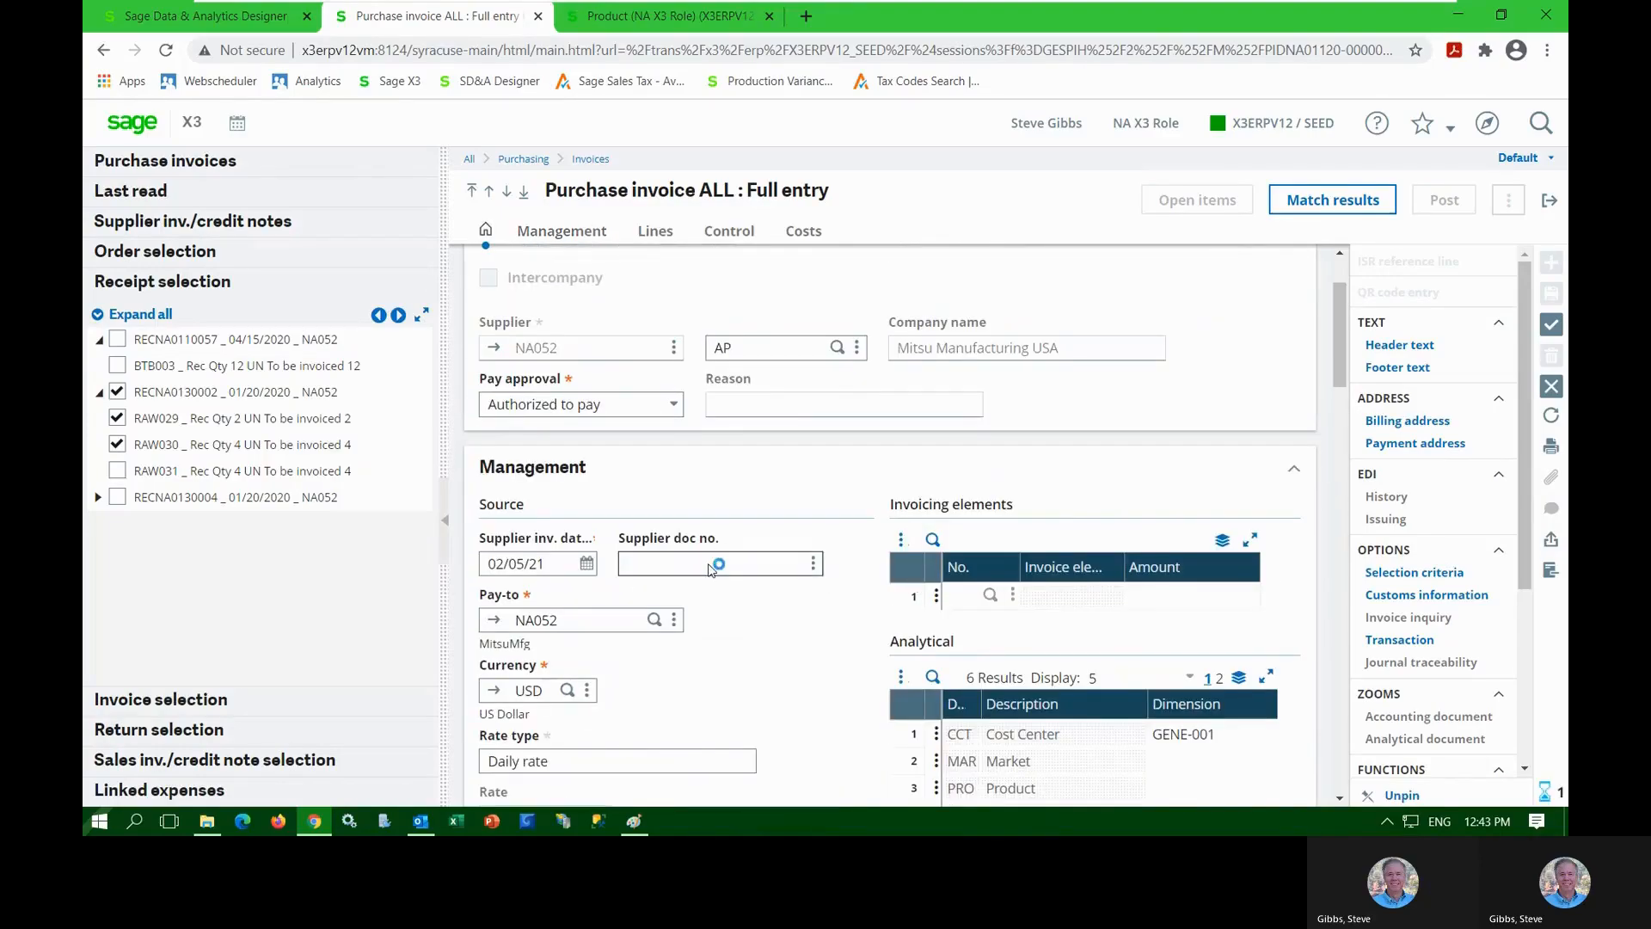
{"action": "left_click", "coordinate": [685, 650]}
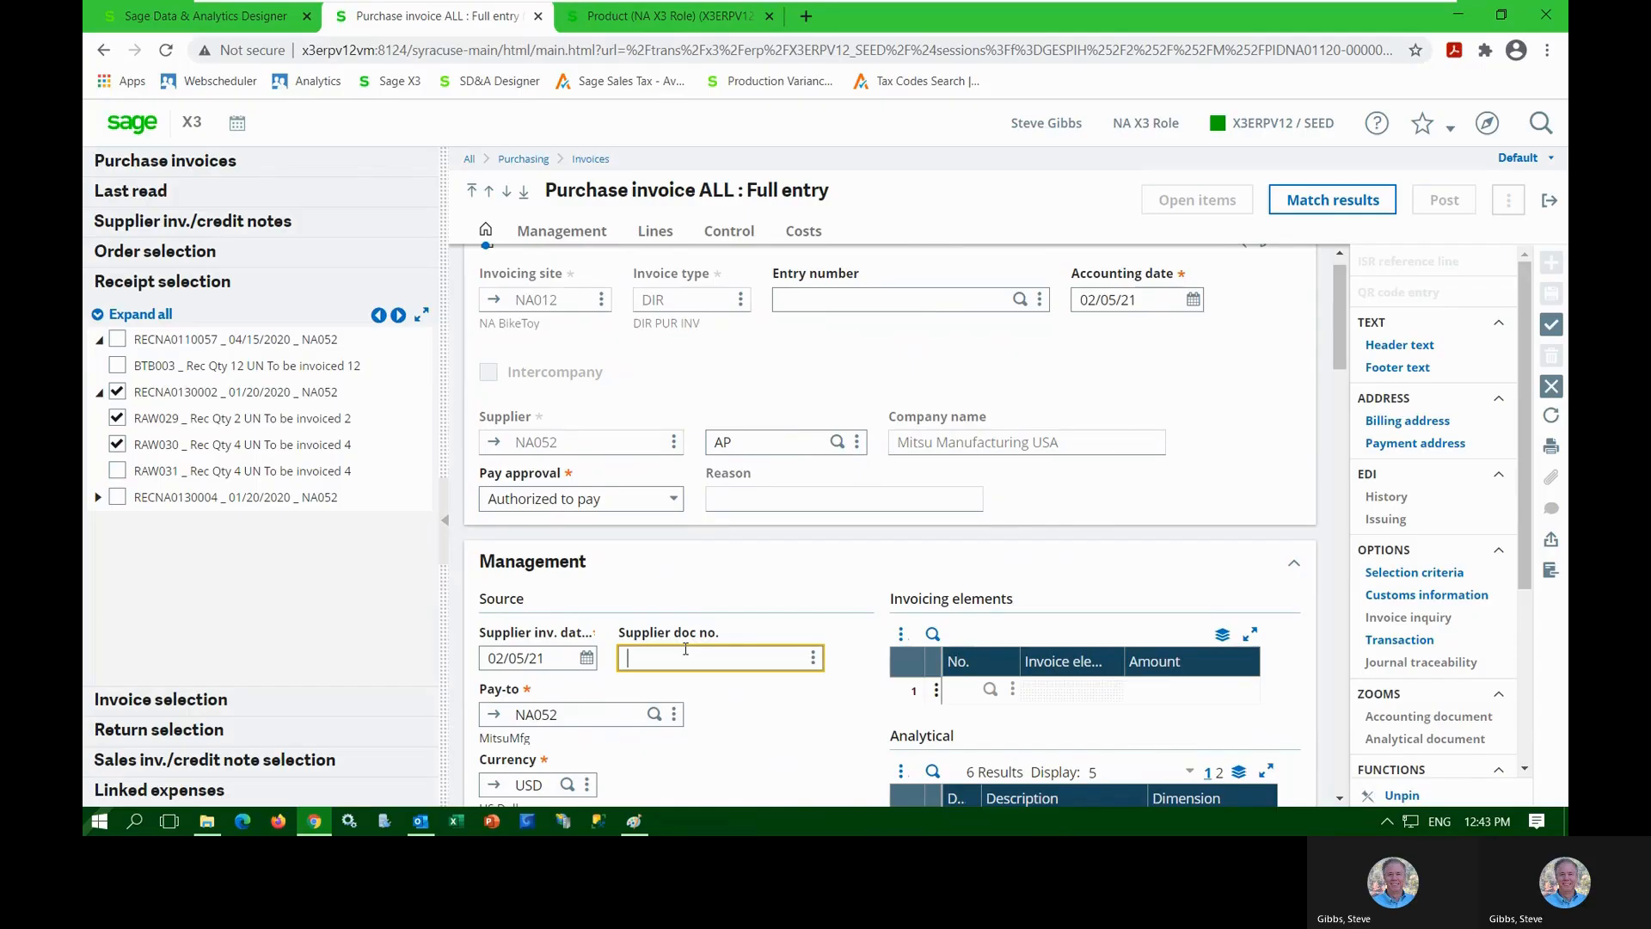
{"action": "type", "text": "A125112215"}
{"action": "key", "text": "Tab"}
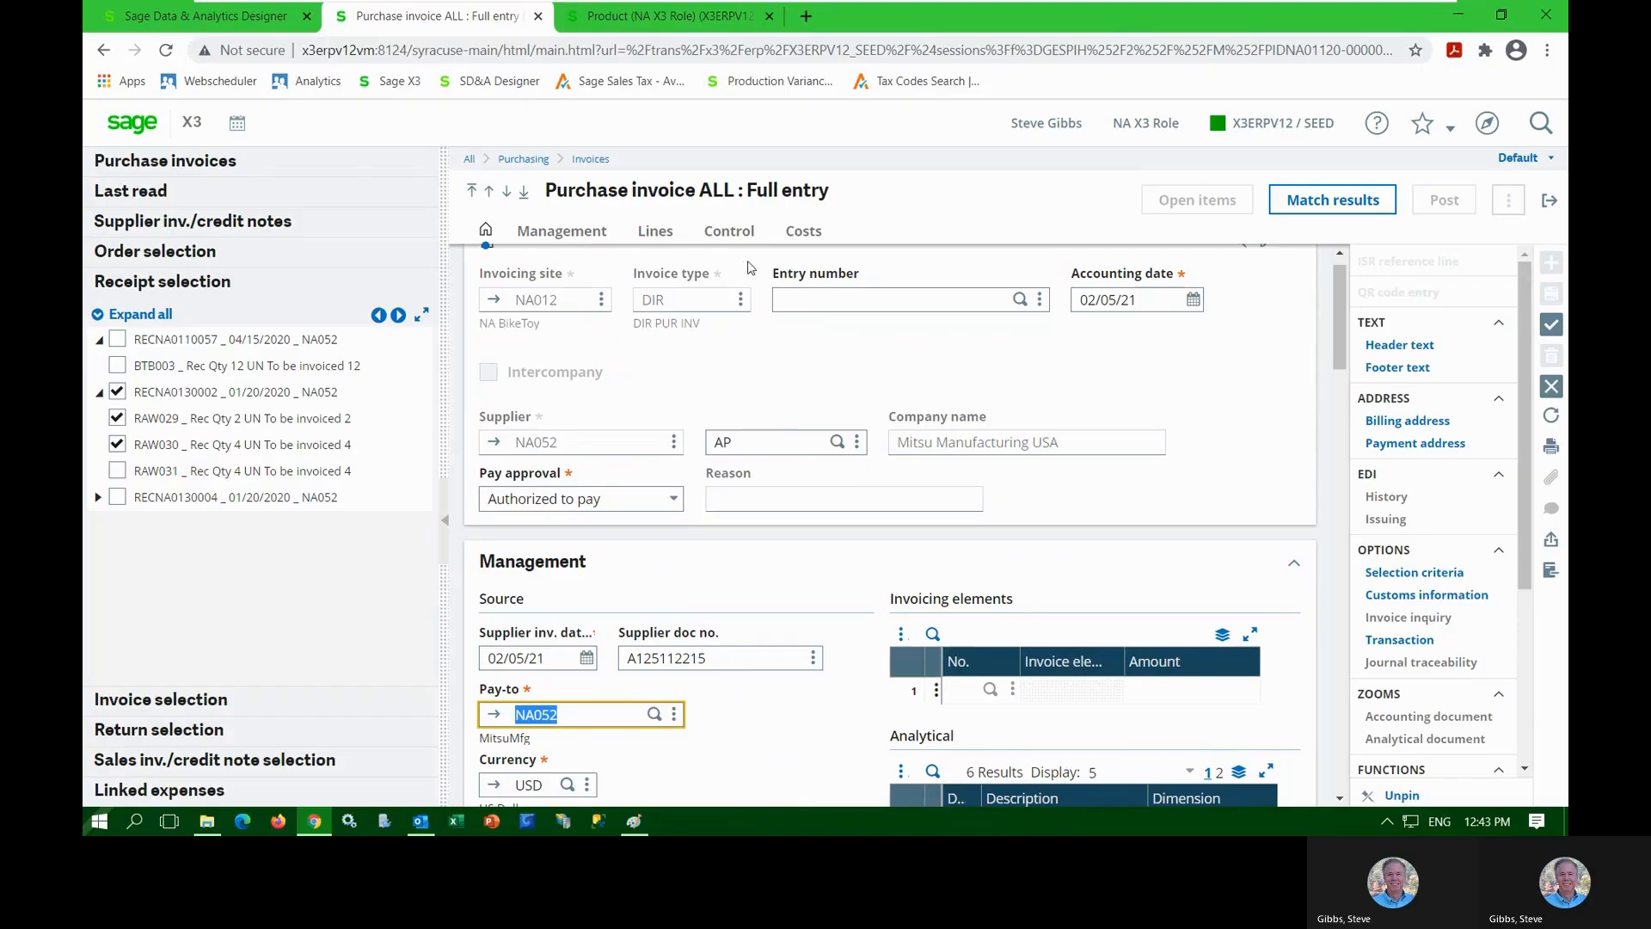
Check the invoice lines' quantities and prices, enter 284.96 as the invoice amount excluding tax in the control section, and create the invoice
{"action": "left_click", "coordinate": [738, 234]}
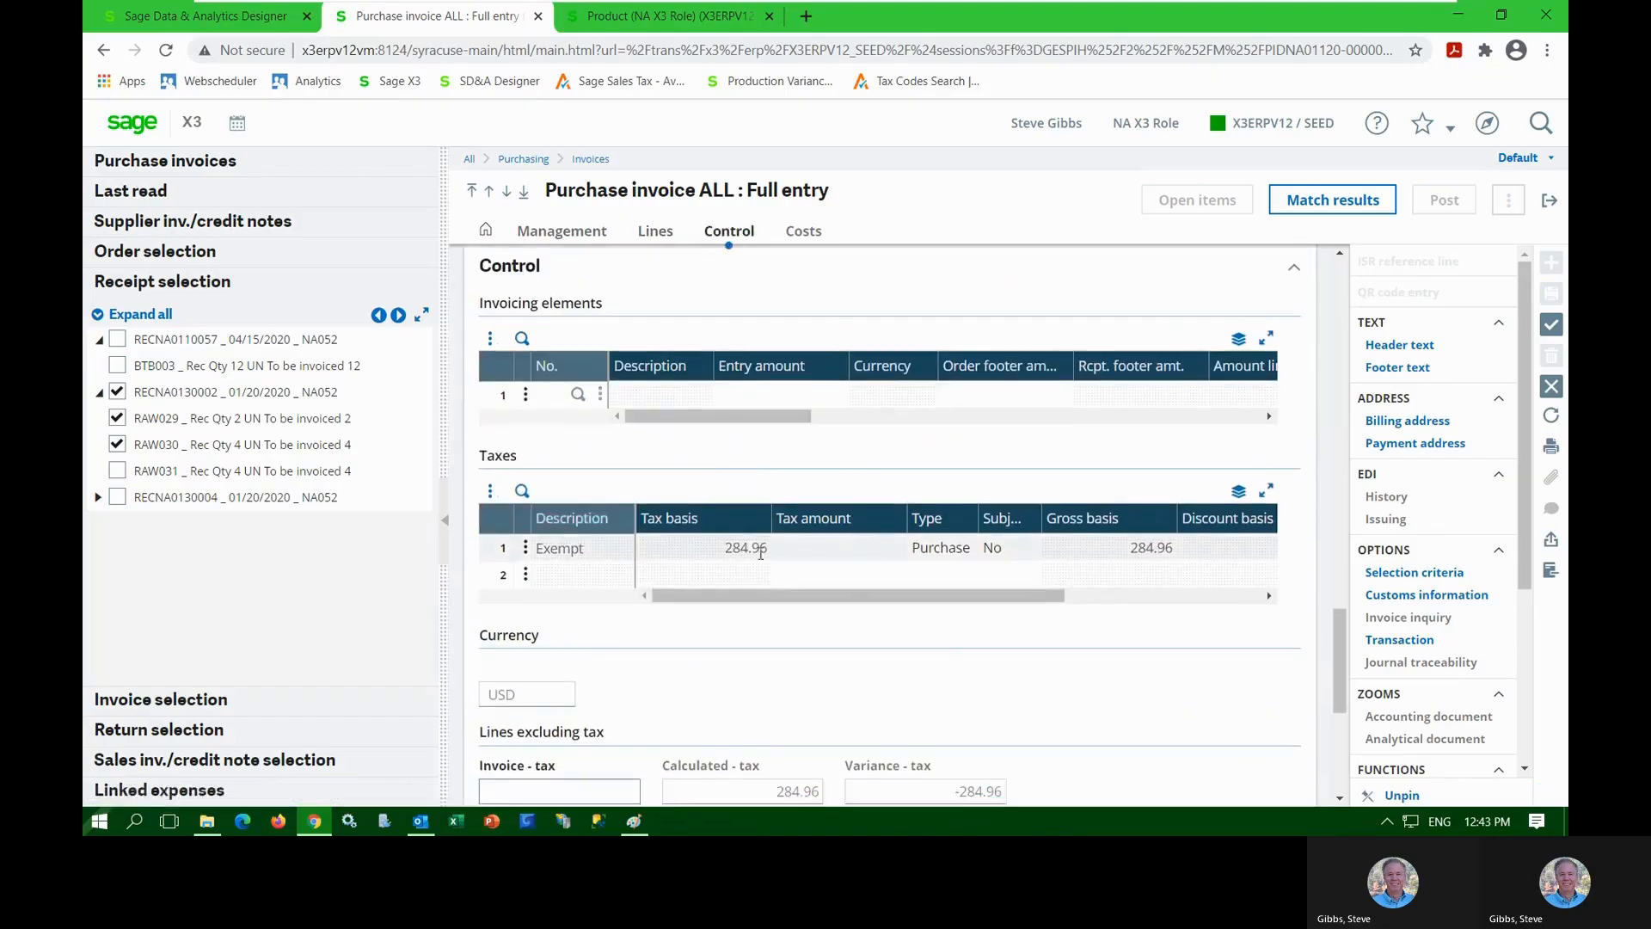
{"action": "scroll", "coordinate": [709, 464], "scroll_direction": "up", "scroll_amount": 2}
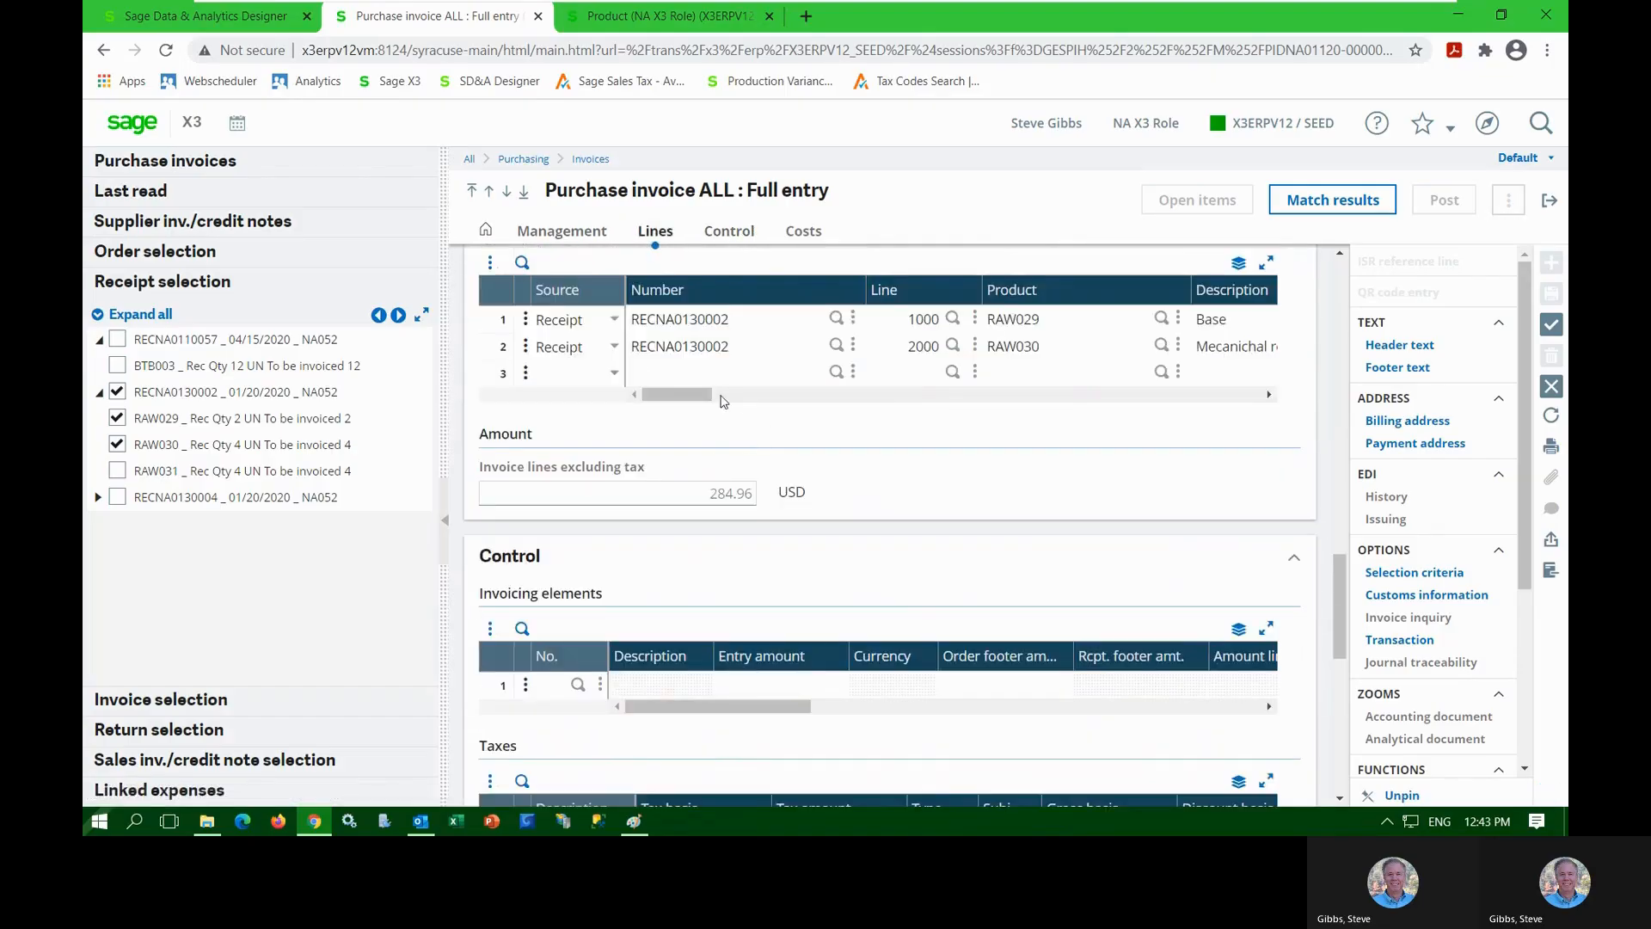
{"action": "left_click_drag", "start_coordinate": [718, 392], "coordinate": [799, 393]}
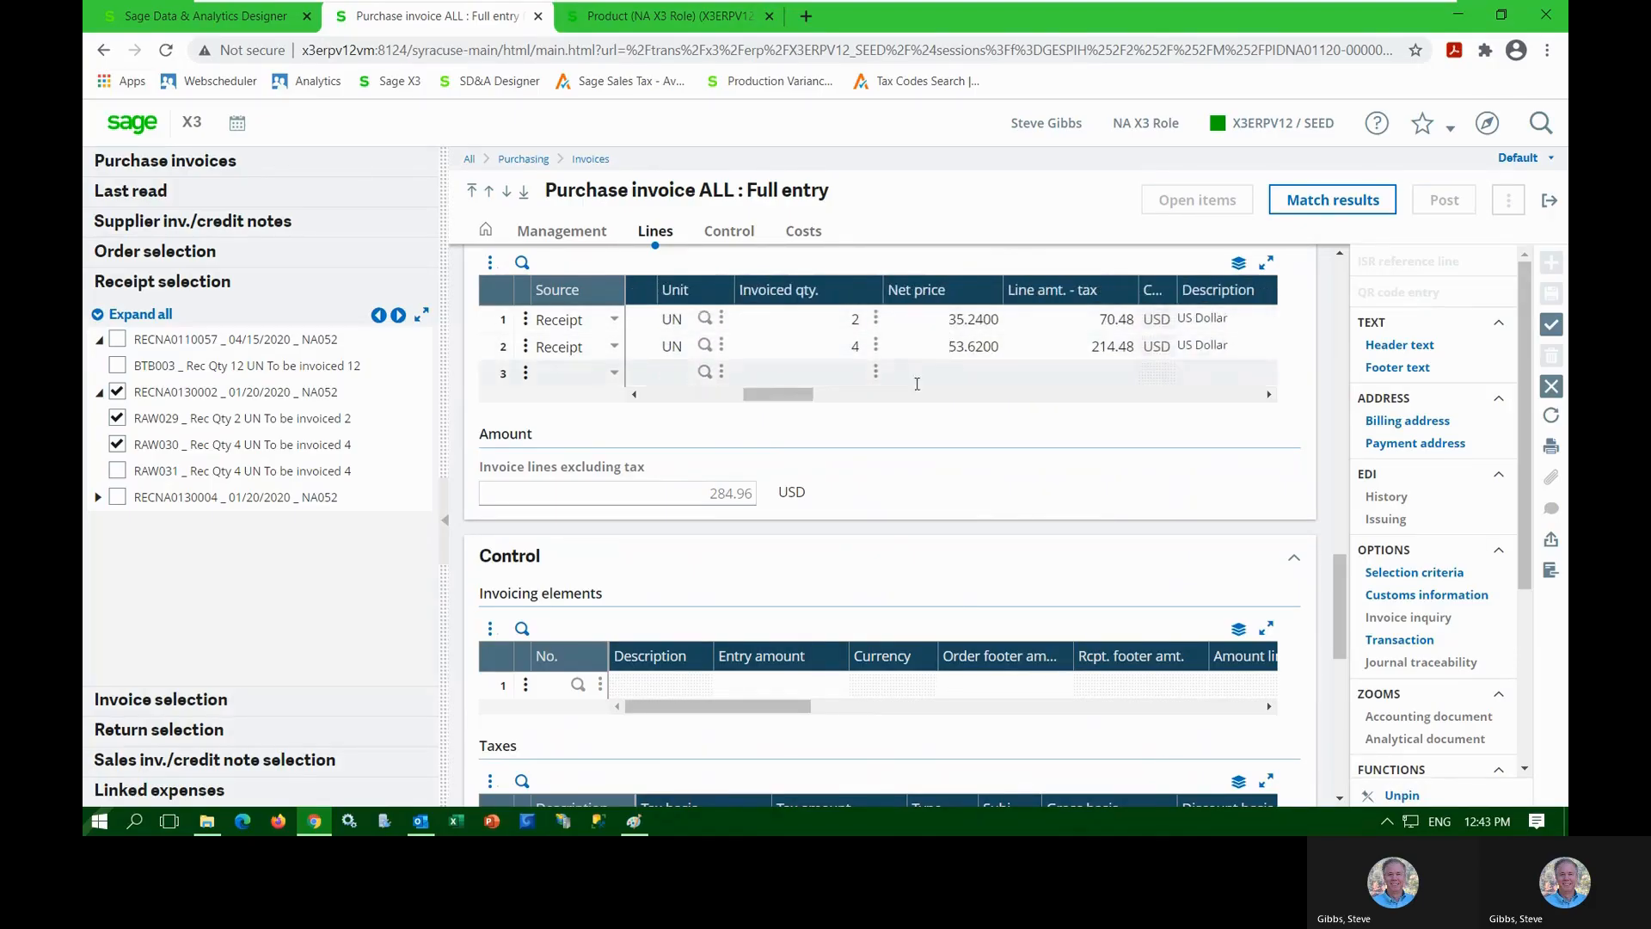
{"action": "scroll", "coordinate": [916, 383], "scroll_direction": "down", "scroll_amount": 6}
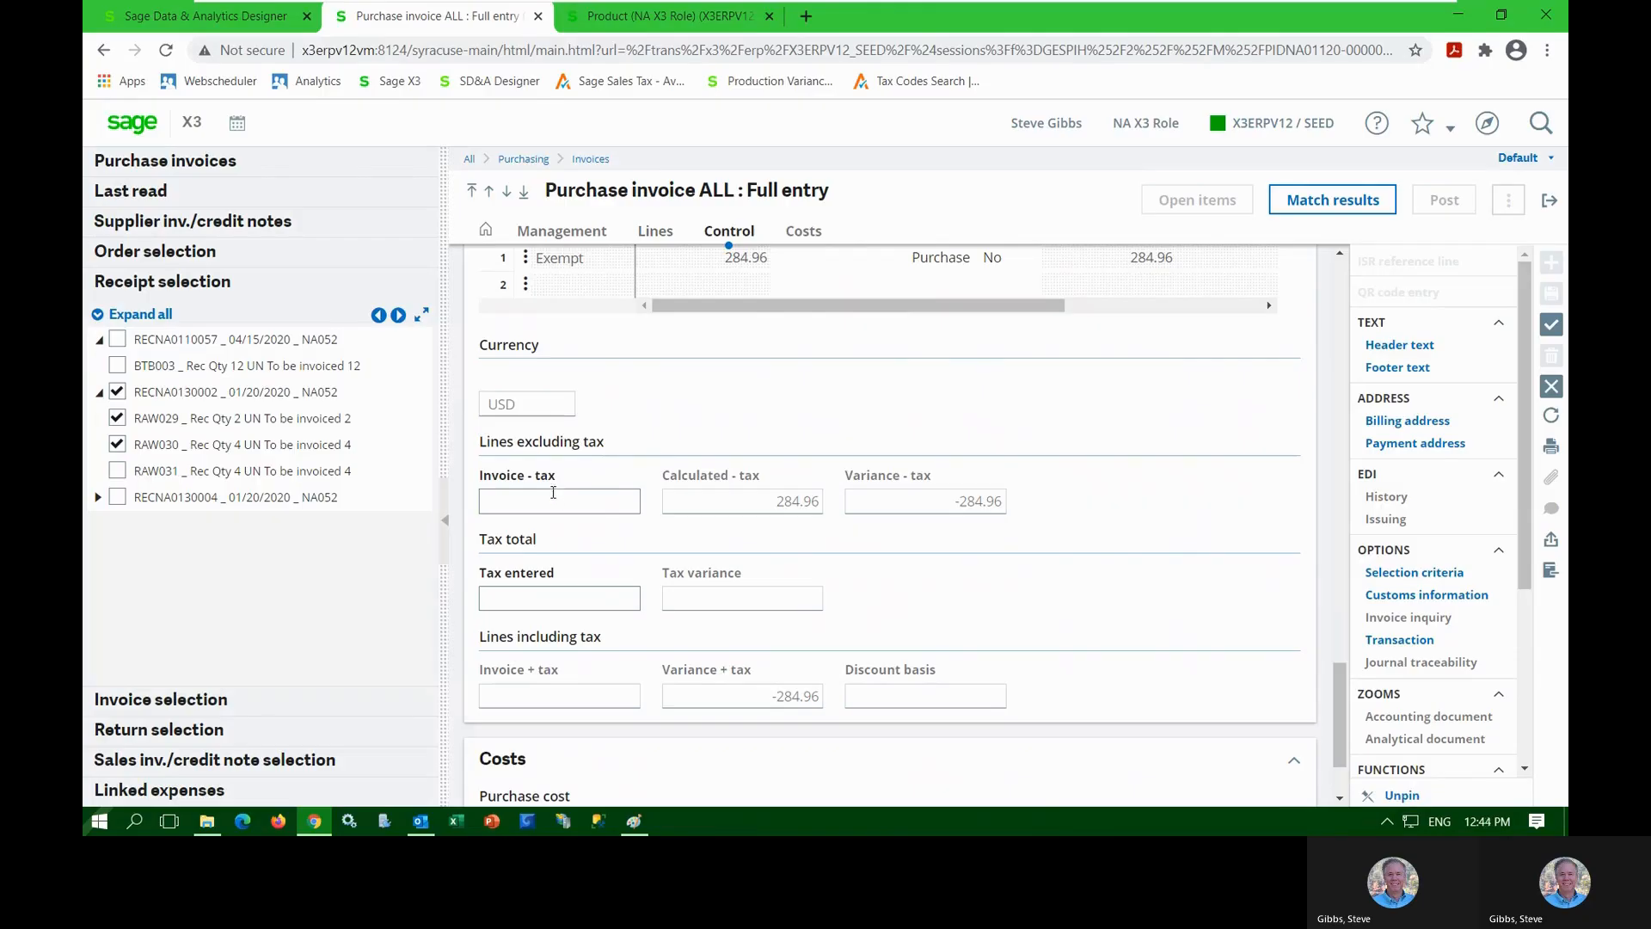
{"action": "left_click", "coordinate": [553, 498]}
{"action": "type", "text": "2"}
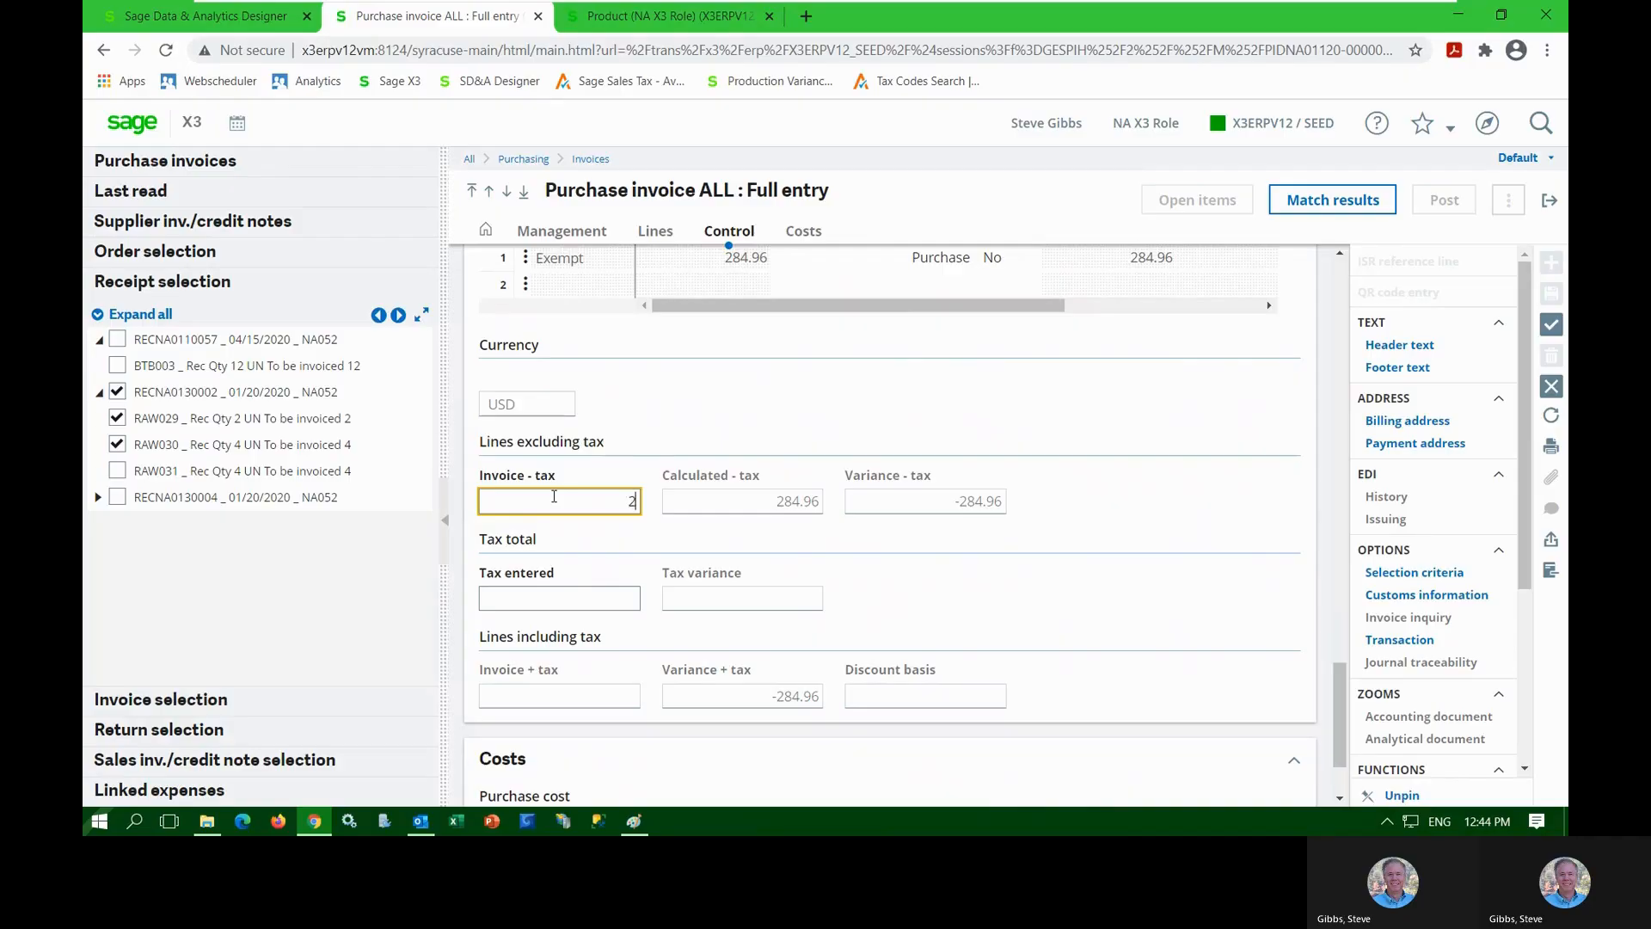
{"action": "type", "text": "84.96"}
{"action": "key", "text": "Tab"}
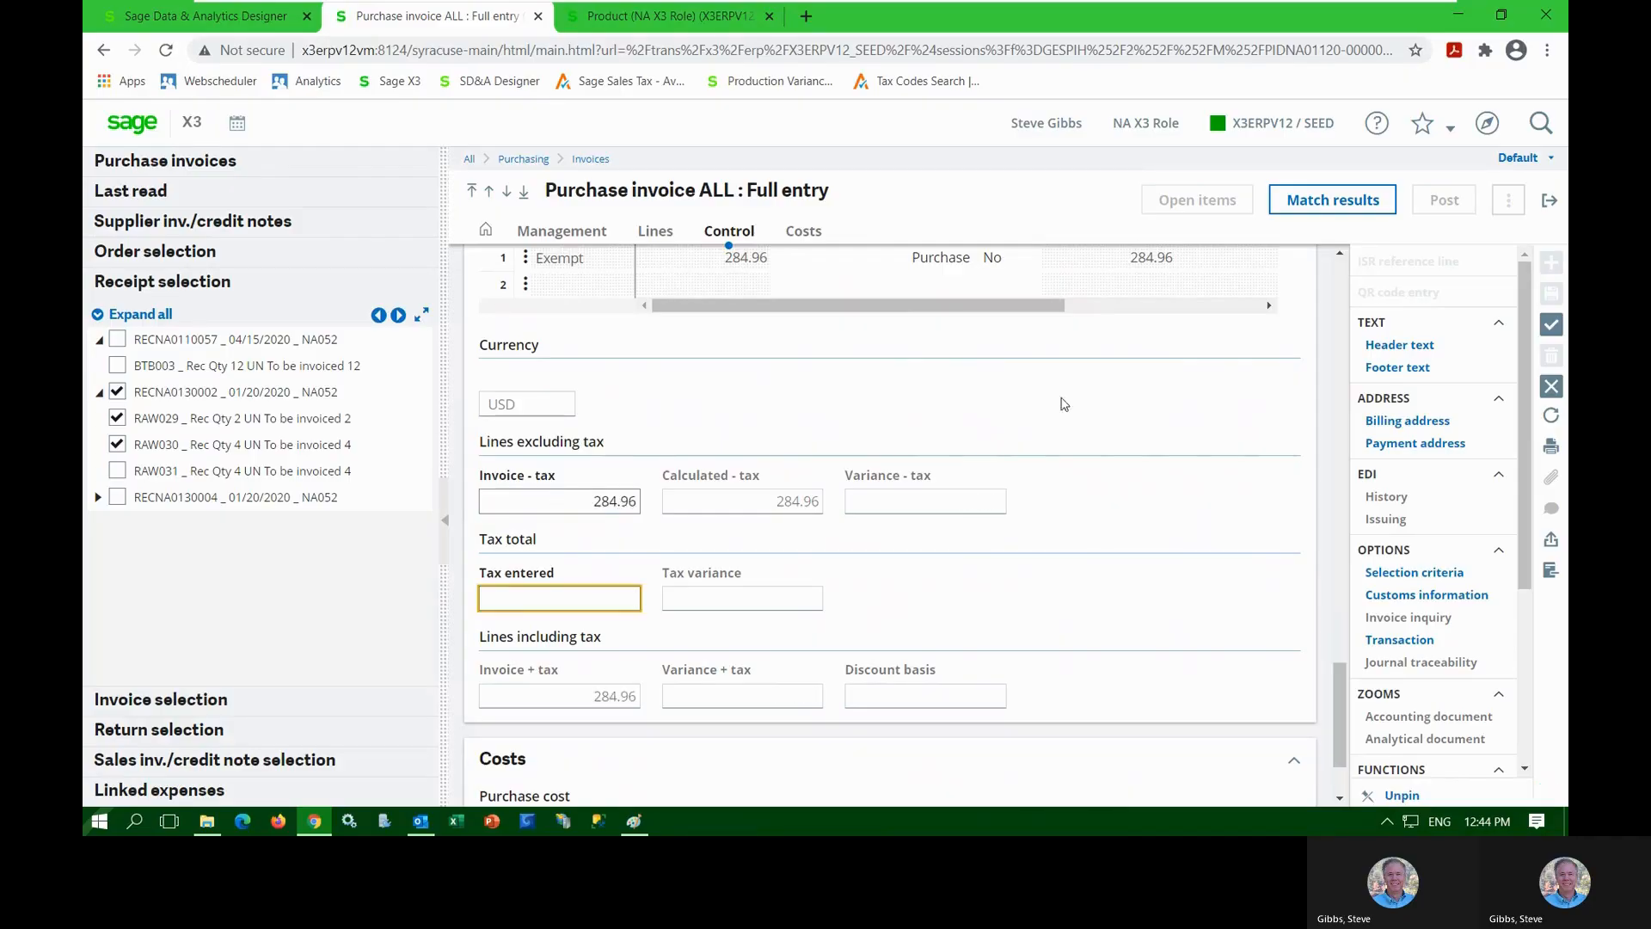
{"action": "left_click", "coordinate": [1550, 325]}
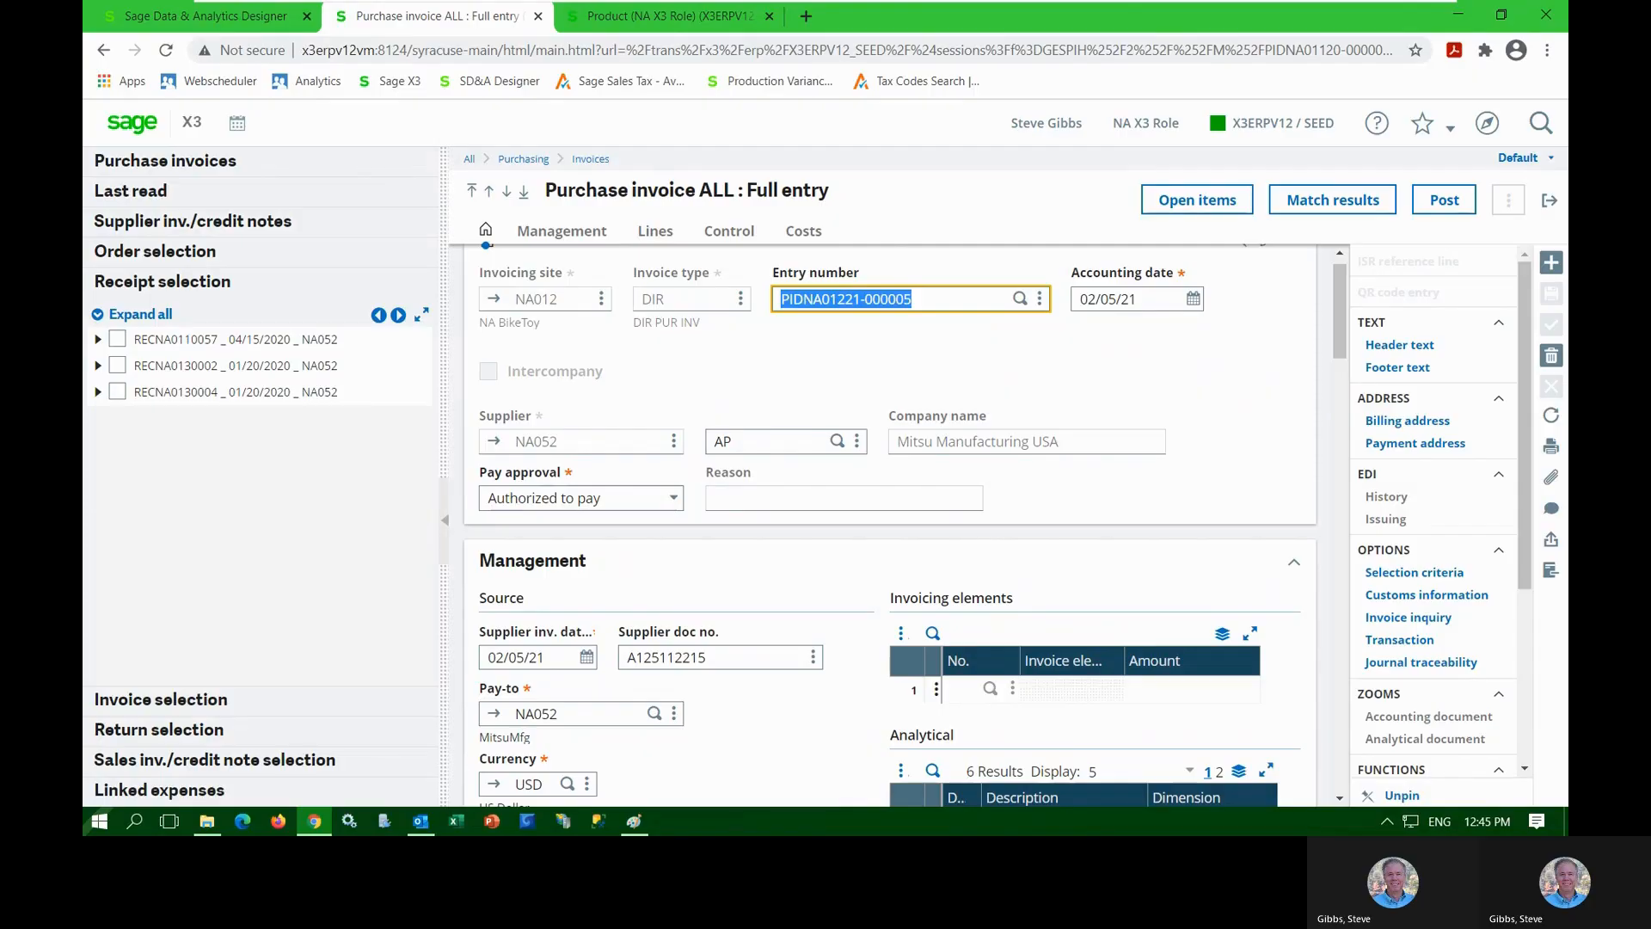
From the landing page's 3 Way Match flow, open the purchase orders and display the inter-company buy sell order of site NA021
{"action": "left_click", "coordinate": [144, 129]}
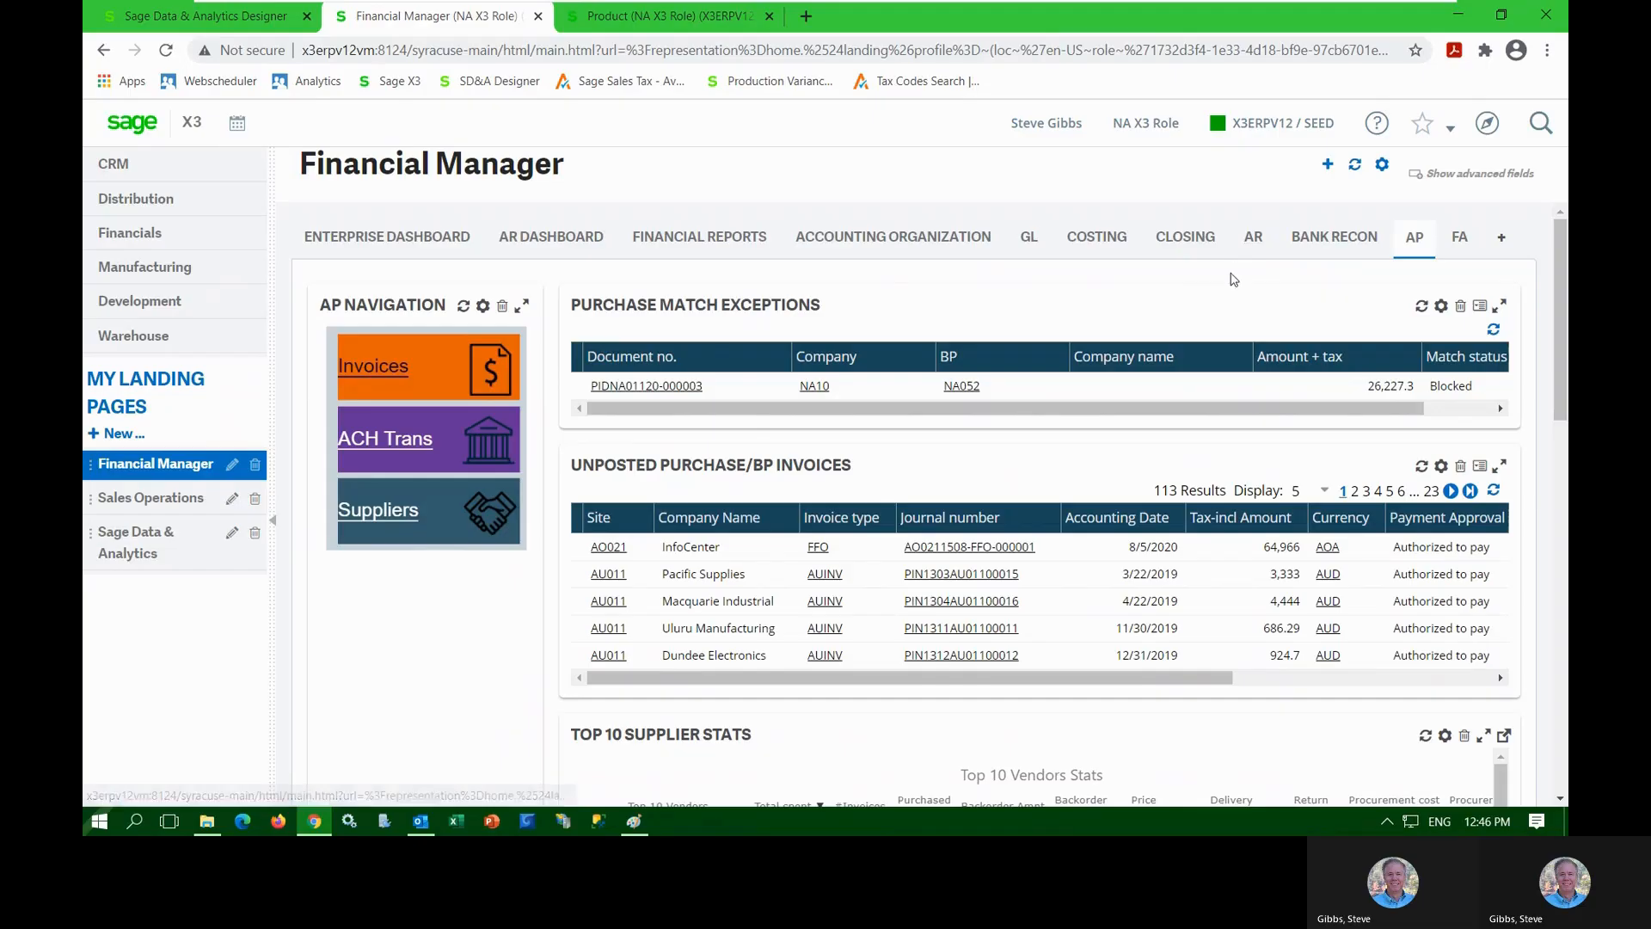
{"action": "scroll", "coordinate": [1228, 275], "scroll_direction": "down", "scroll_amount": 4}
{"action": "scroll", "coordinate": [1225, 276], "scroll_direction": "down", "scroll_amount": 3}
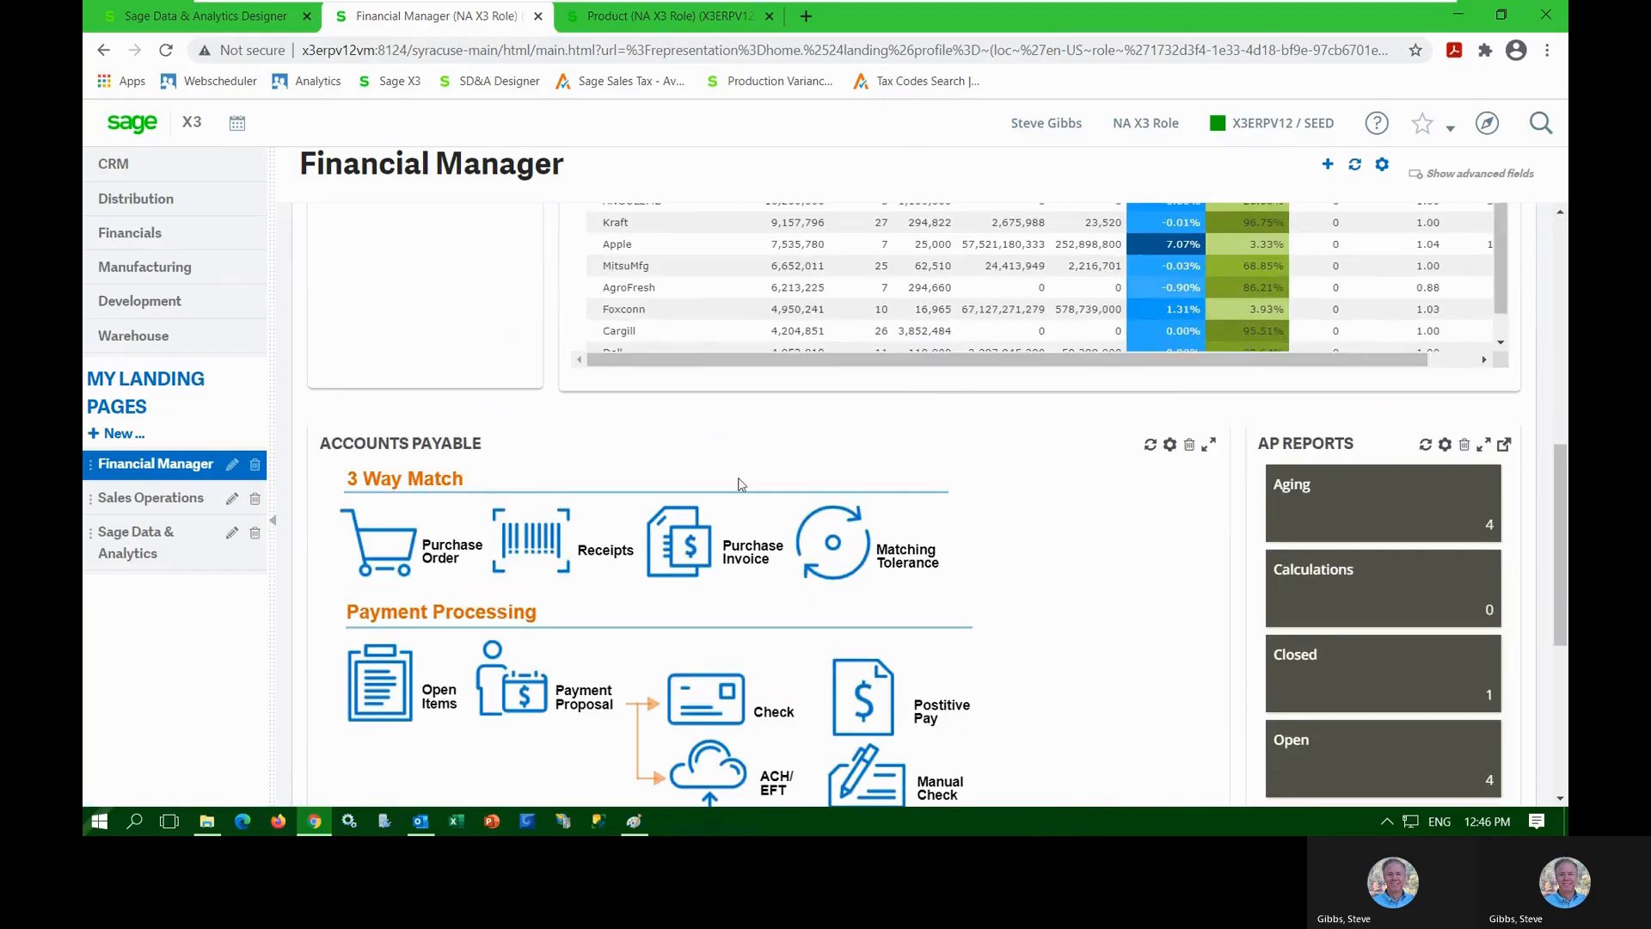
{"action": "left_click", "coordinate": [414, 553]}
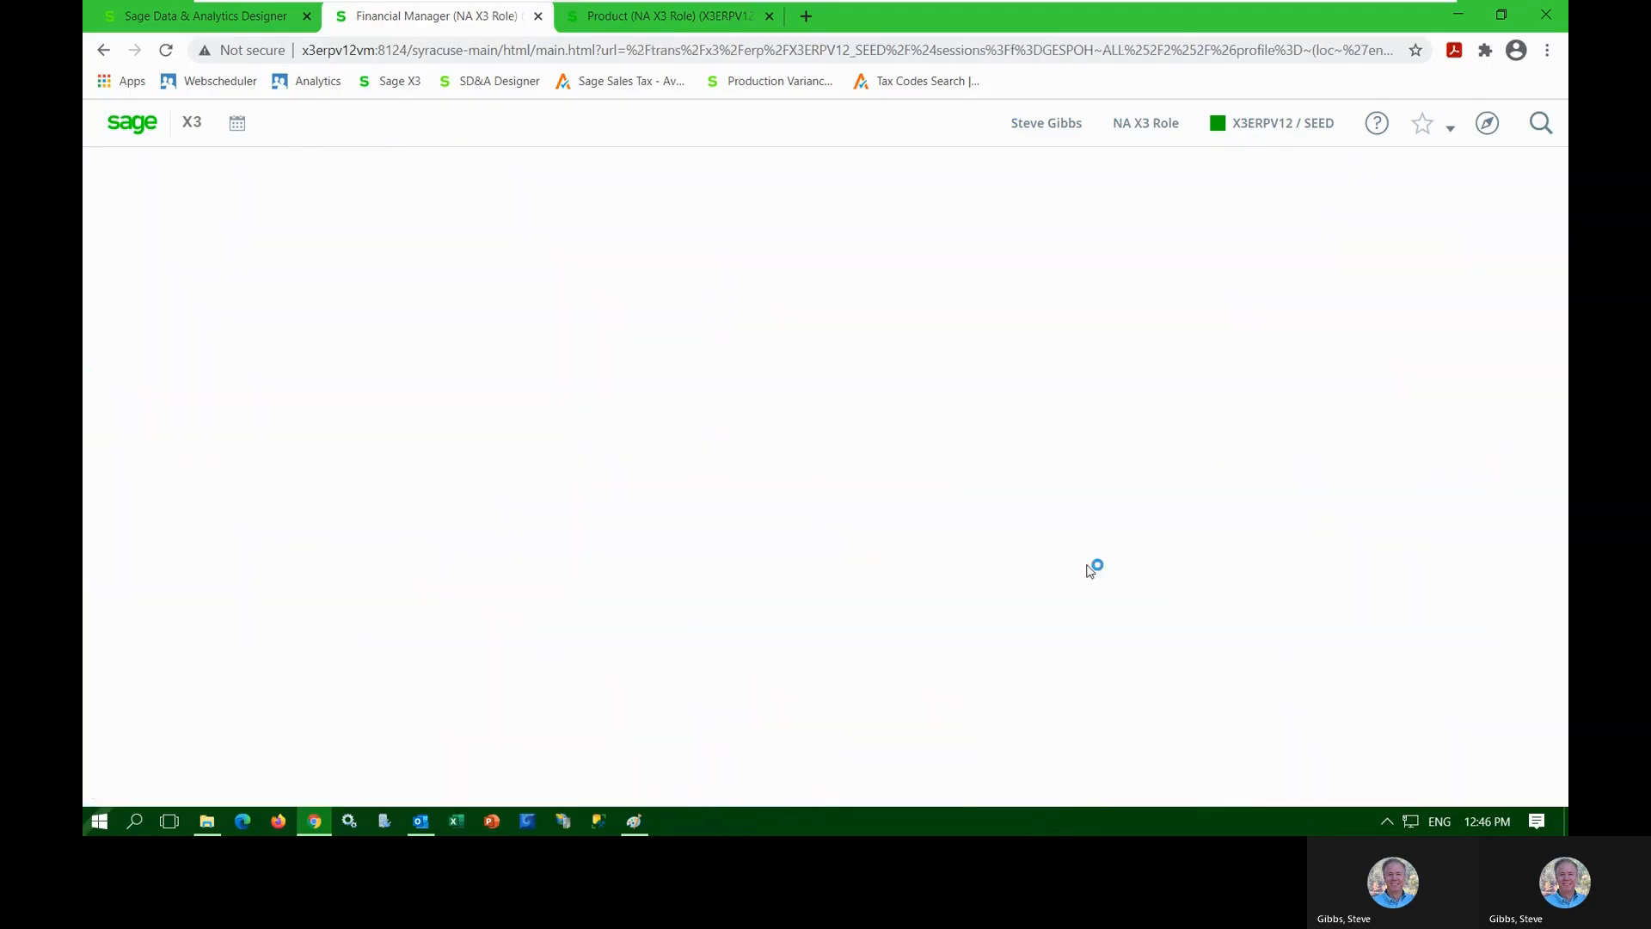
{"action": "scroll", "coordinate": [1442, 567], "scroll_direction": "down", "scroll_amount": 3}
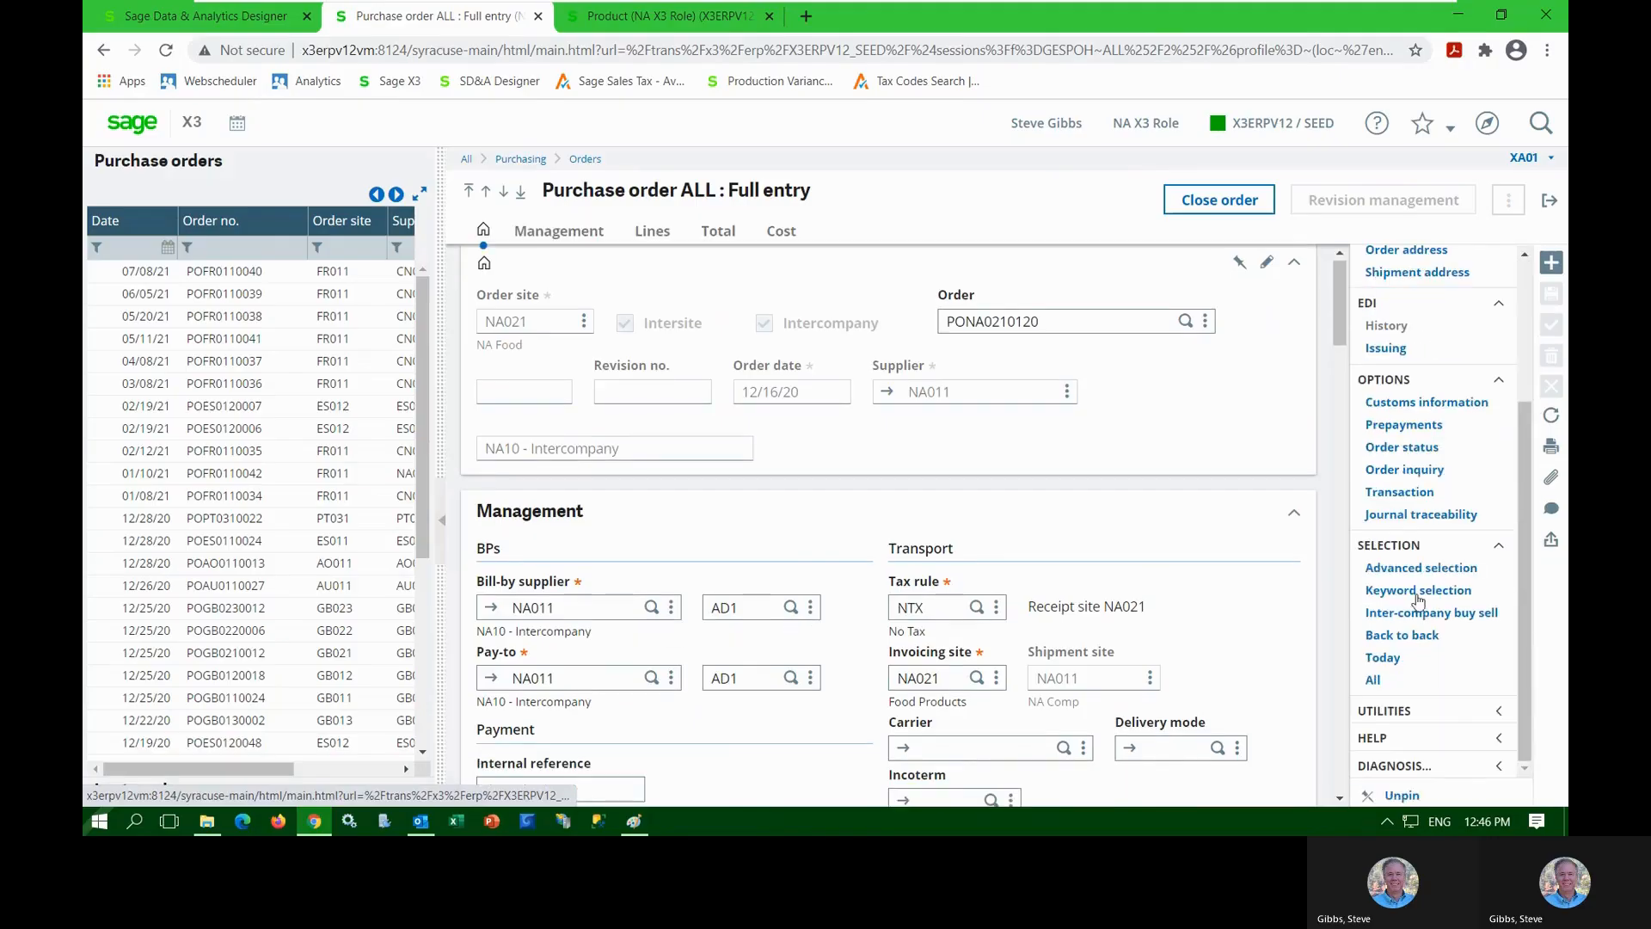
{"action": "left_click", "coordinate": [1395, 612]}
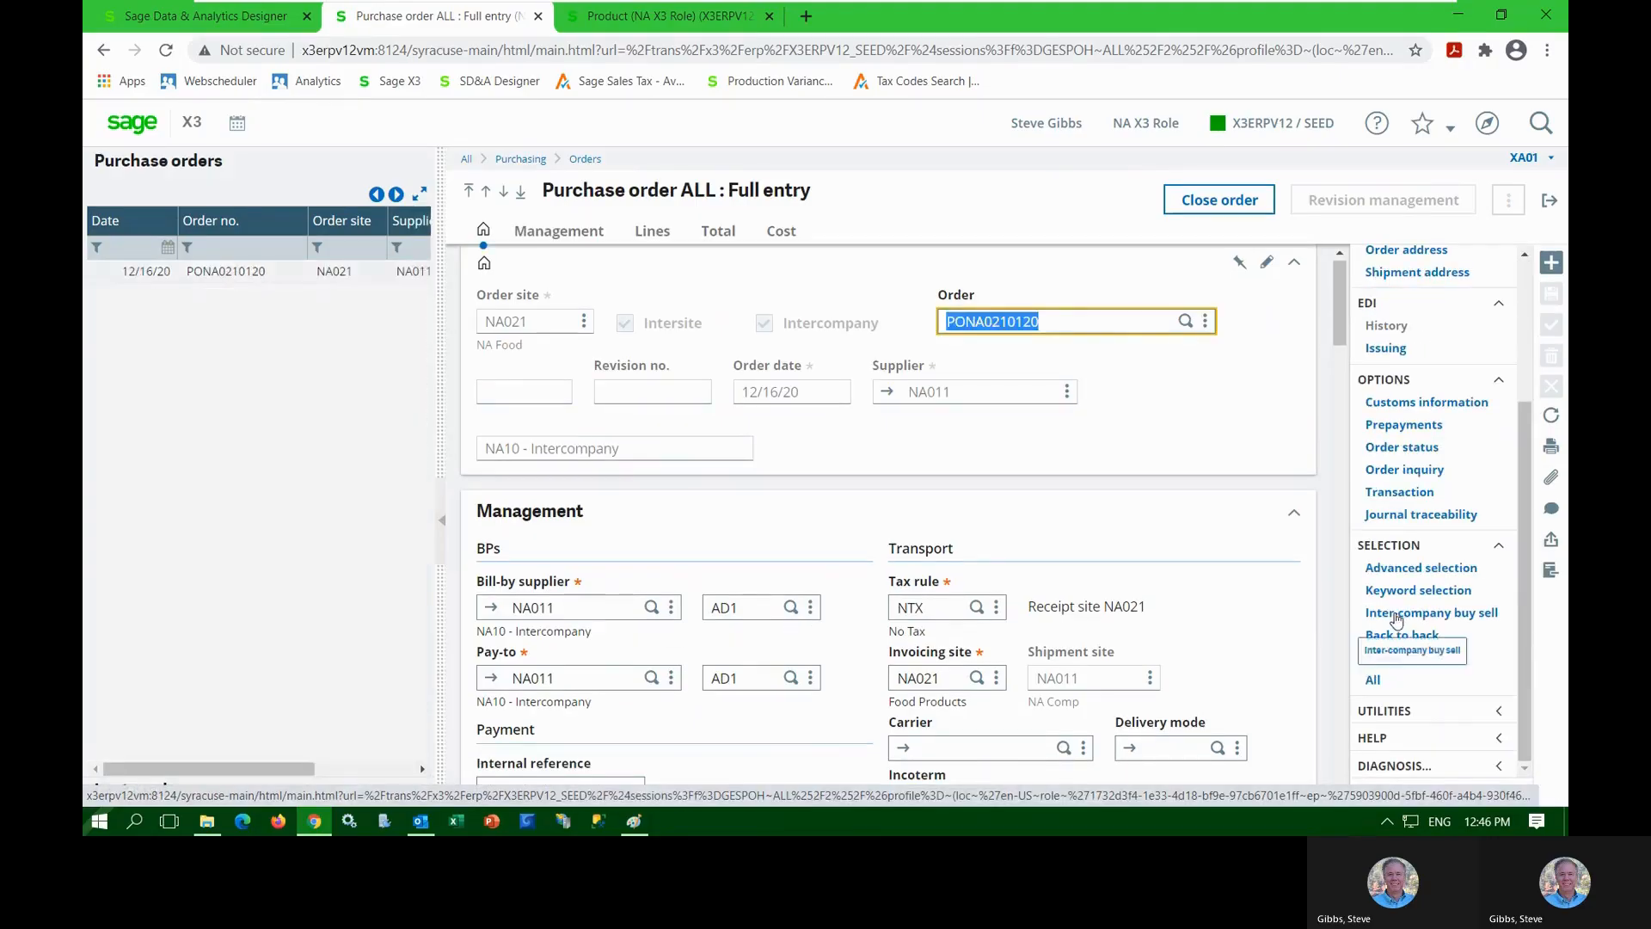
{"action": "left_click", "coordinate": [324, 272]}
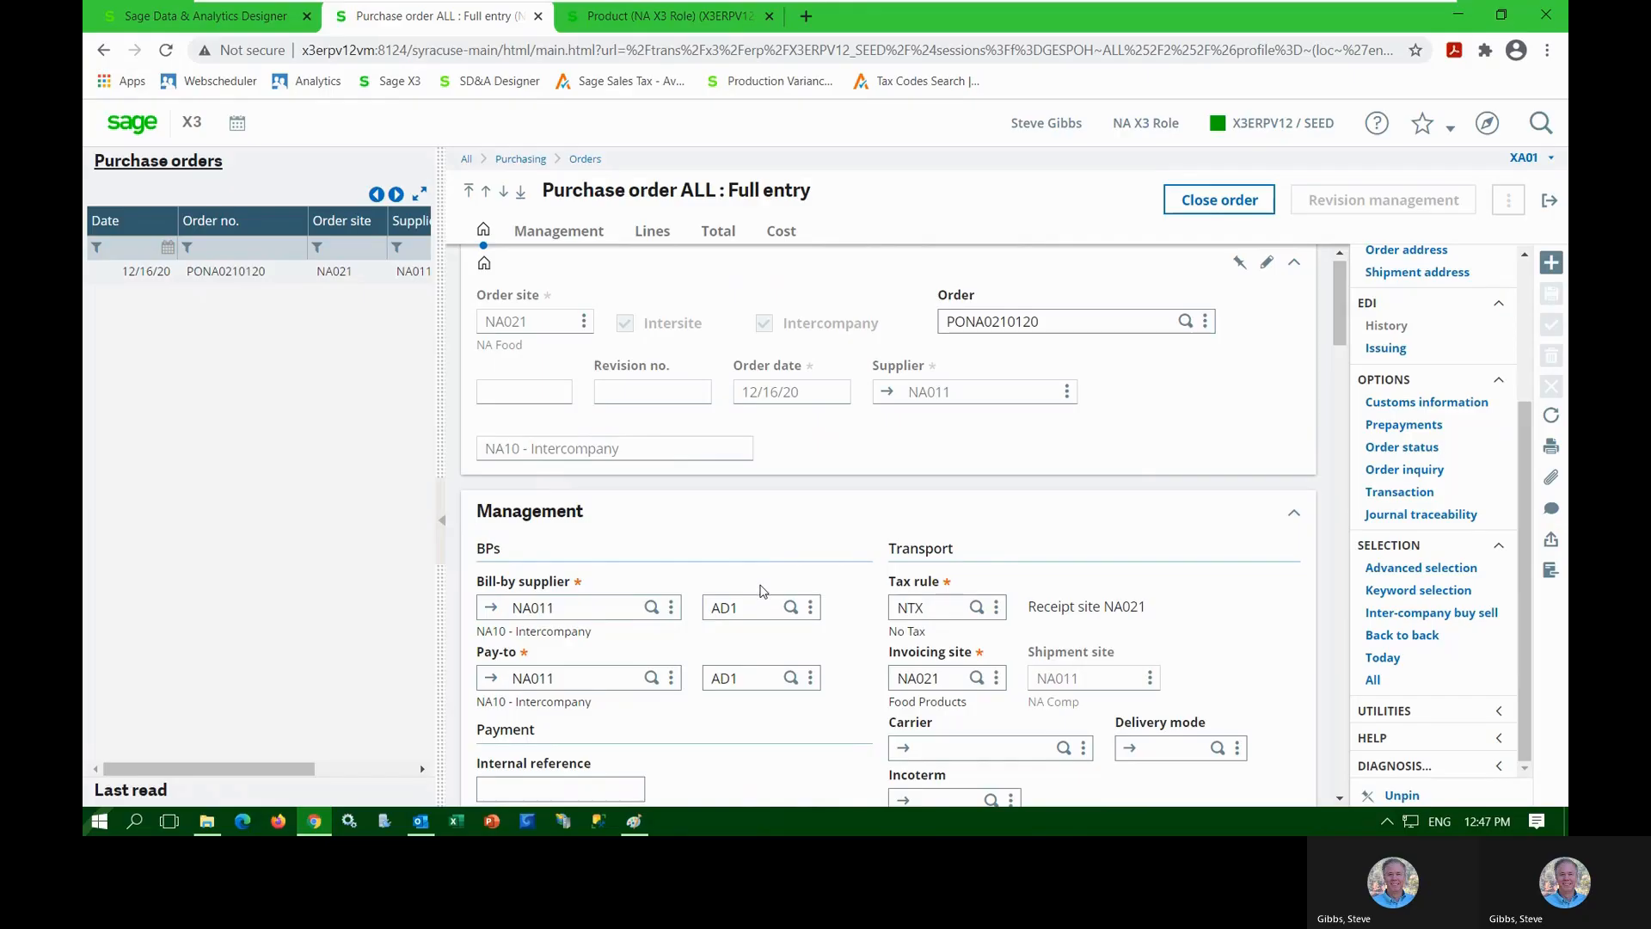
Open the sales order behind the purchase order's acknowledgement ID with the ALL Full entry transaction and view its lines
{"action": "scroll", "coordinate": [760, 590], "scroll_direction": "down", "scroll_amount": 12}
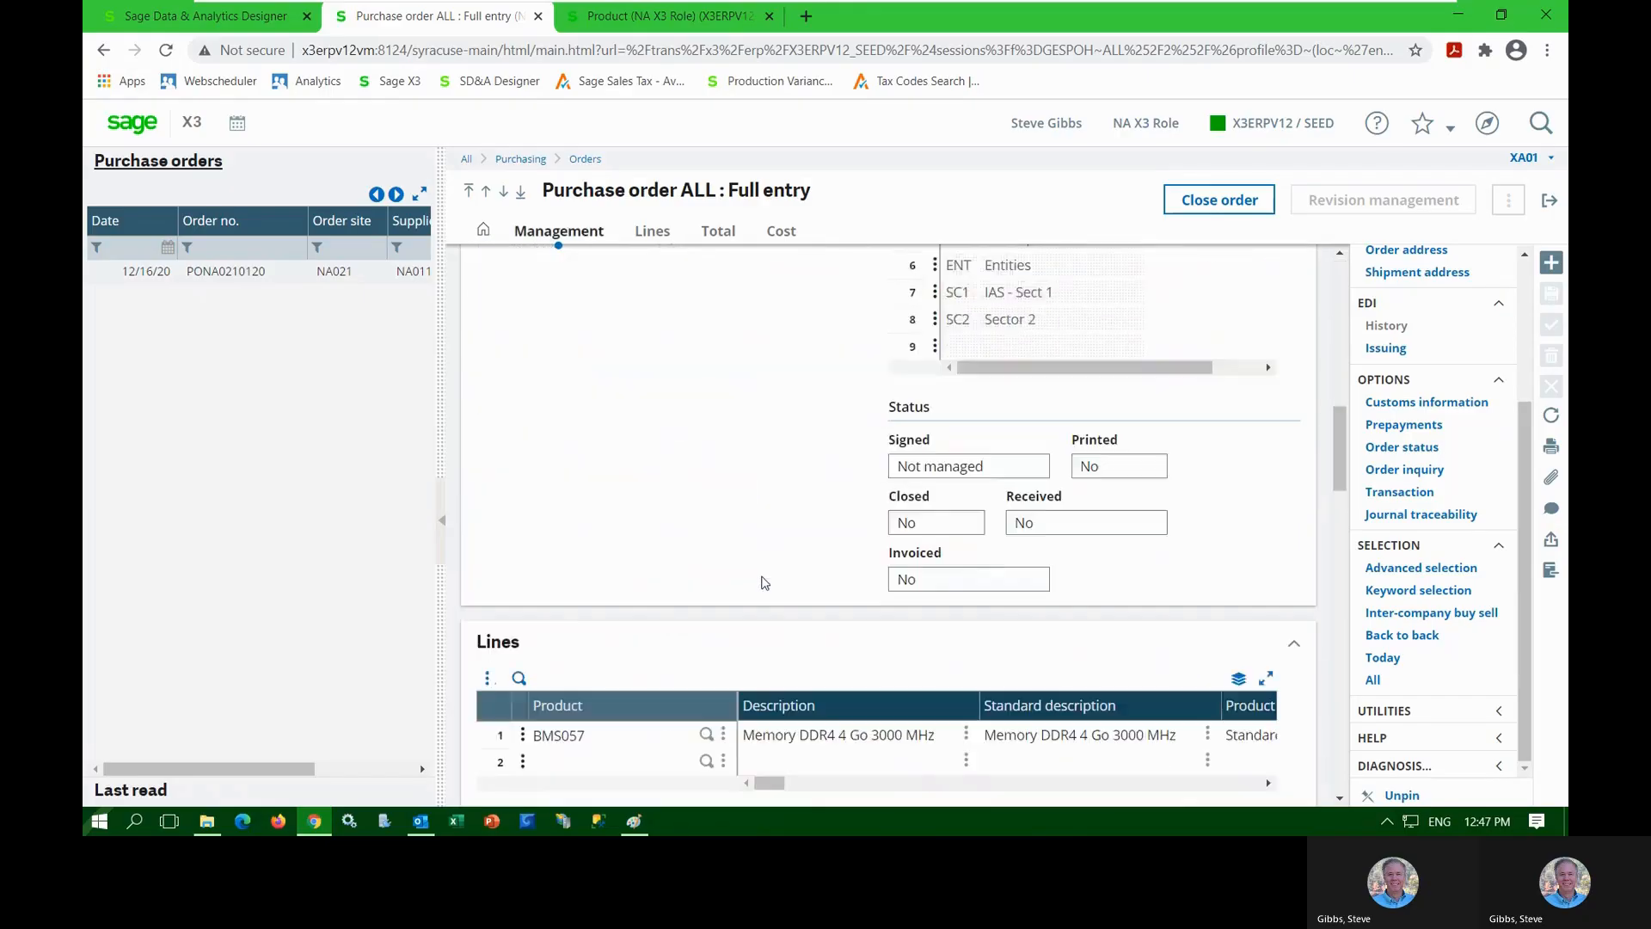
{"action": "scroll", "coordinate": [764, 583], "scroll_direction": "down", "scroll_amount": 2}
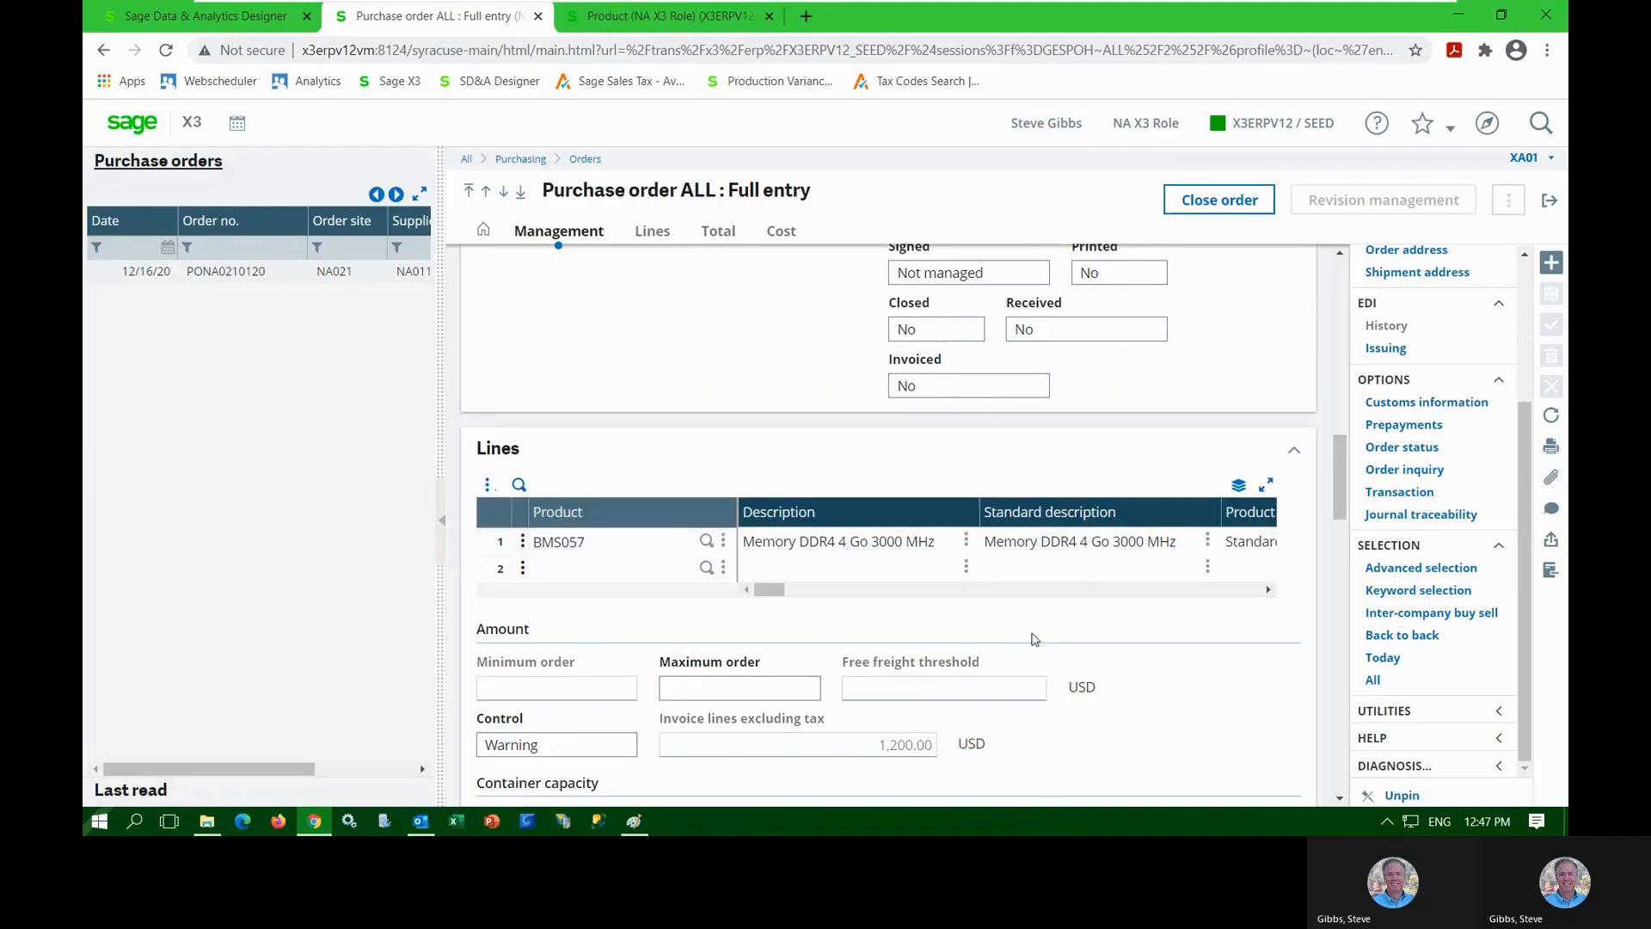
{"action": "scroll", "coordinate": [1043, 631], "scroll_direction": "down", "scroll_amount": 10}
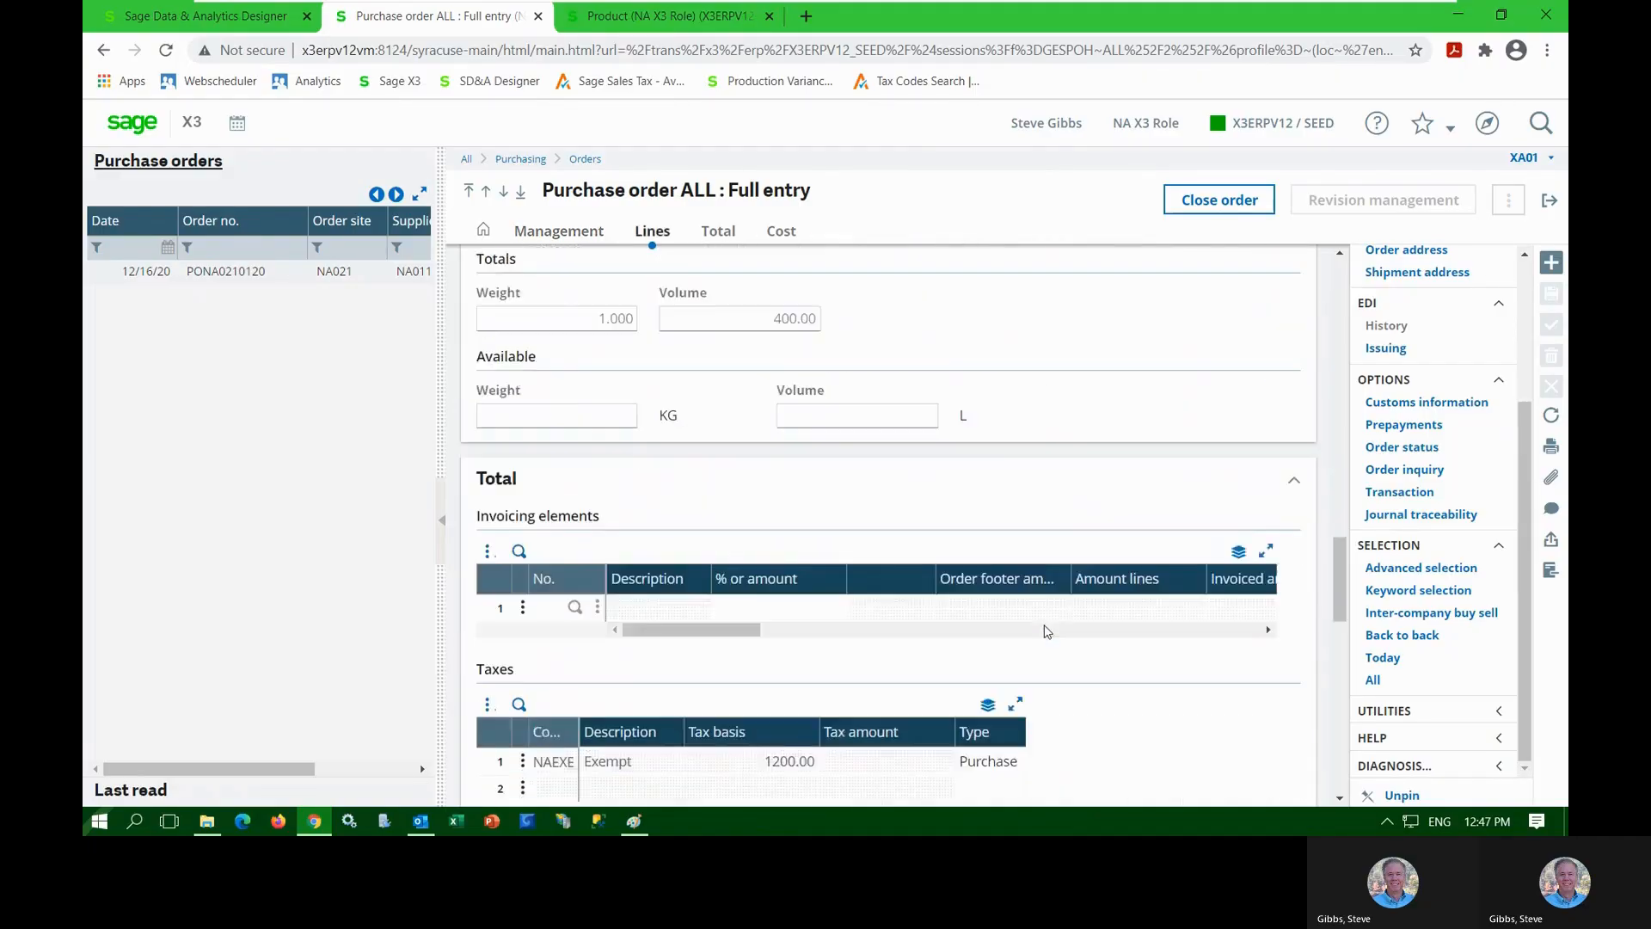
{"action": "scroll", "coordinate": [1047, 632], "scroll_direction": "down", "scroll_amount": 3}
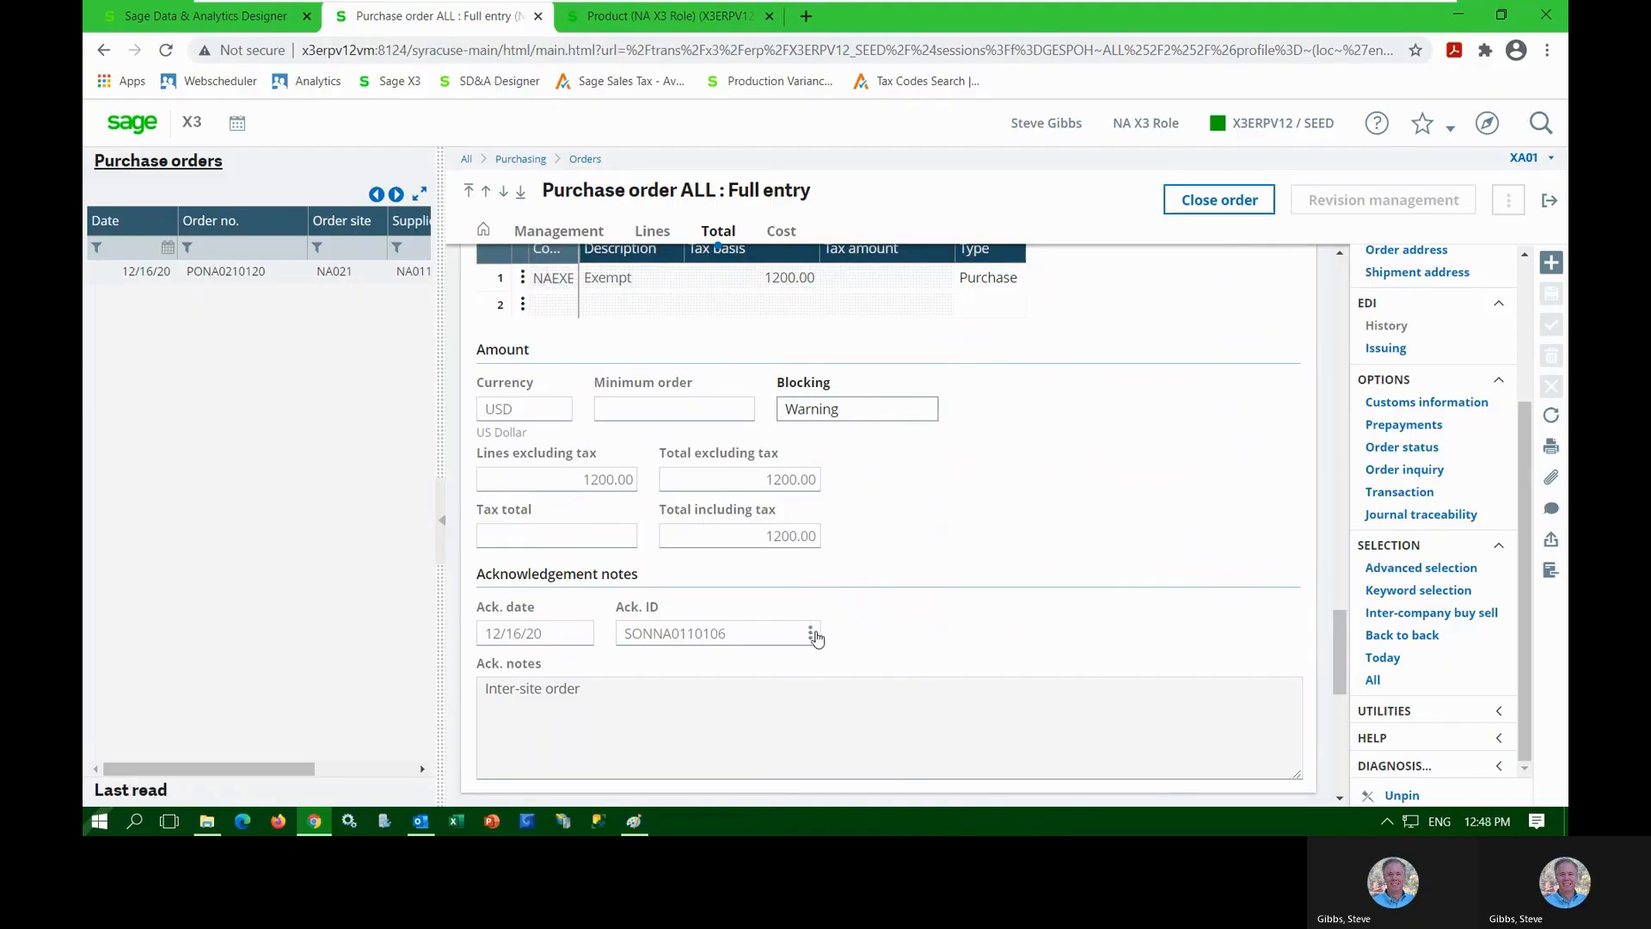
{"action": "left_click", "coordinate": [810, 633]}
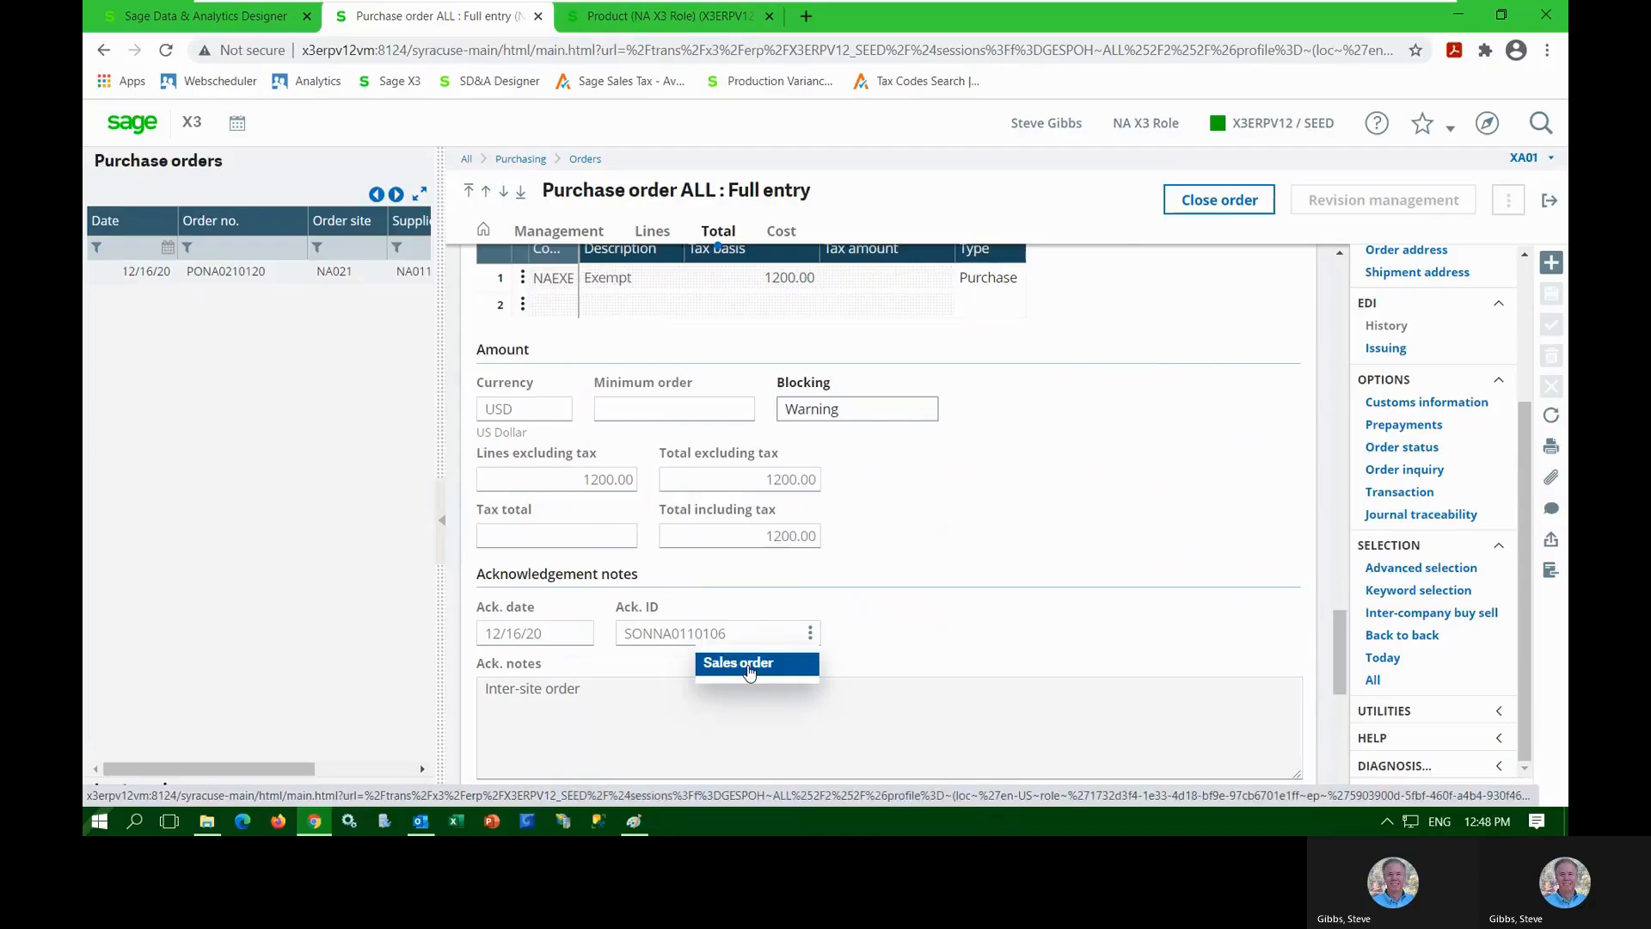
{"action": "left_click", "coordinate": [749, 672]}
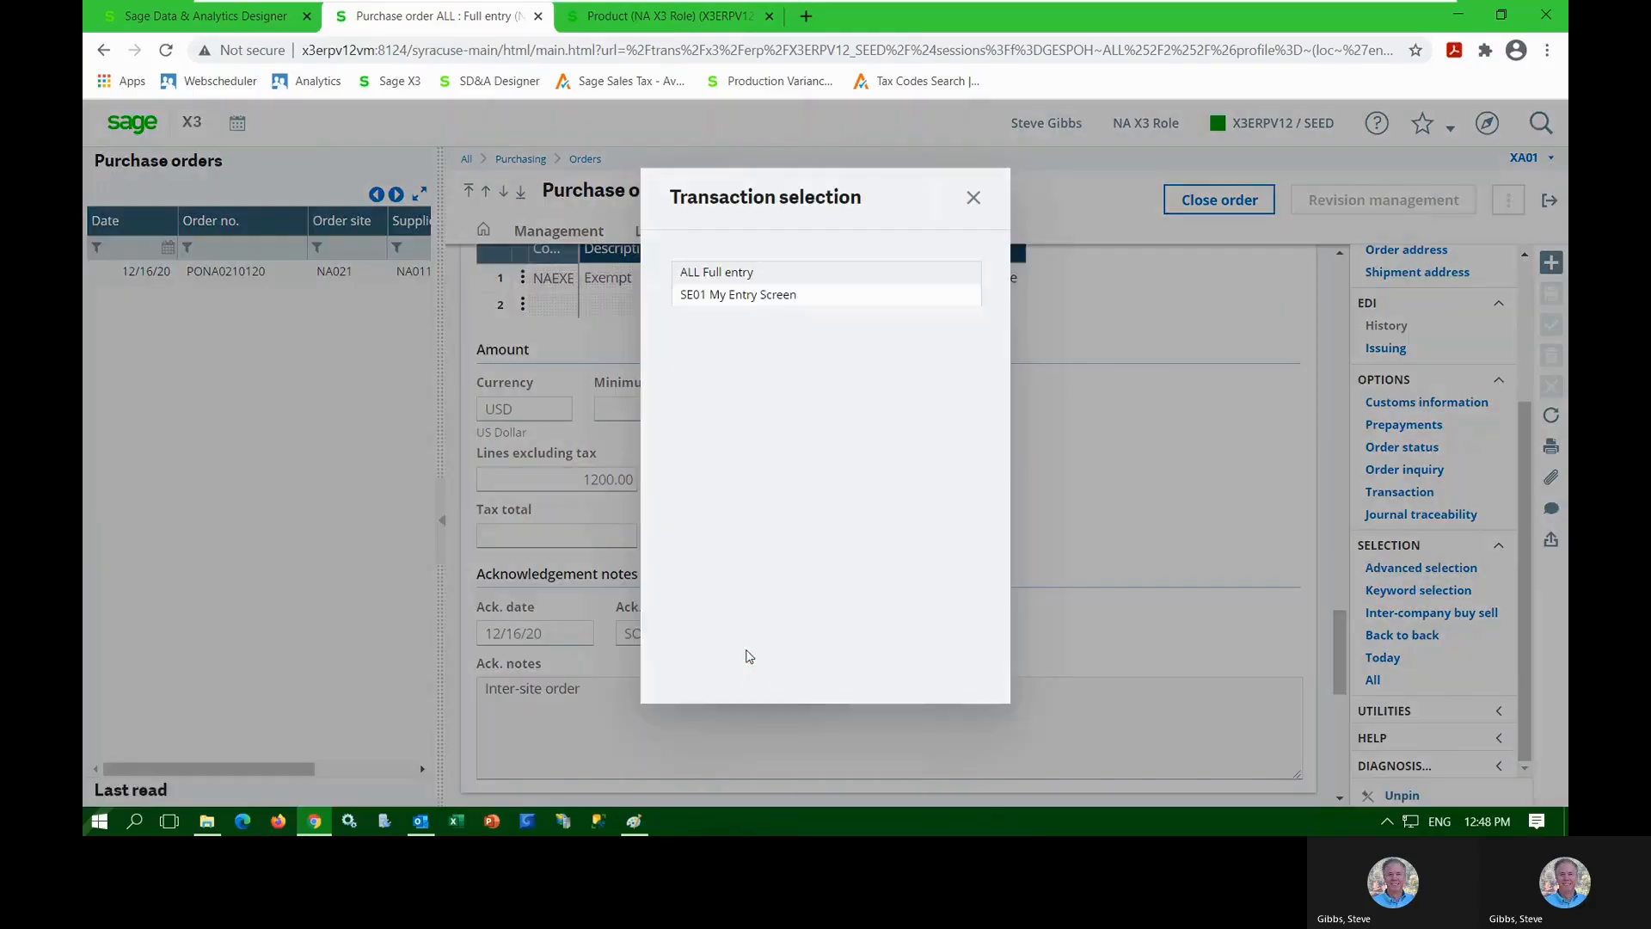
{"action": "left_click", "coordinate": [742, 273]}
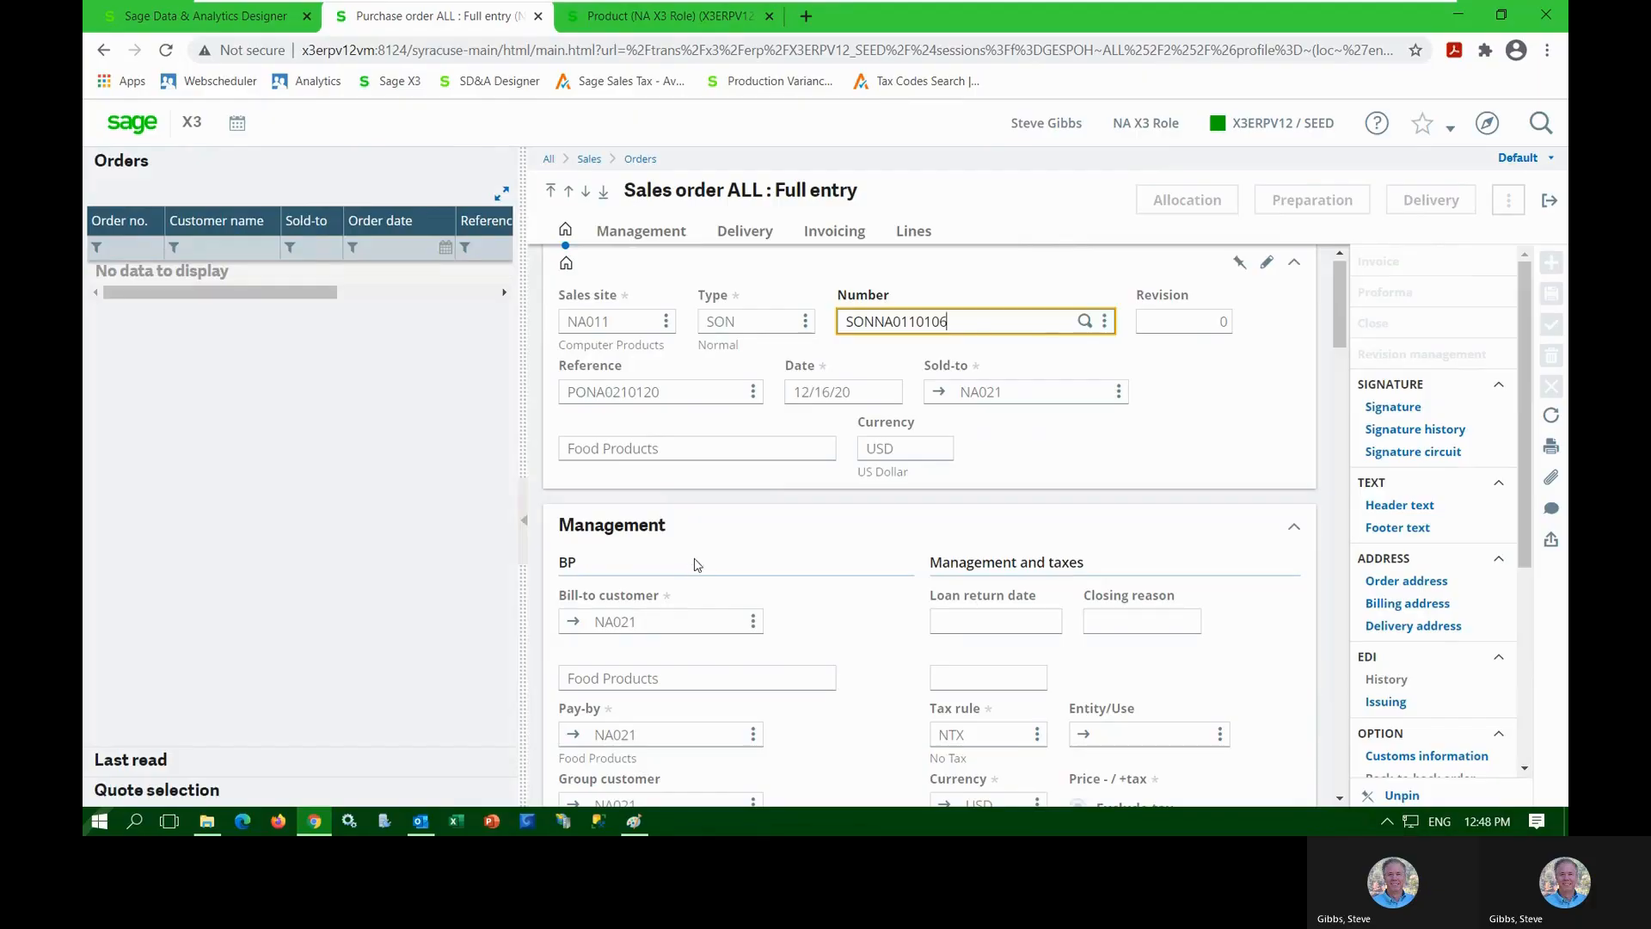
{"action": "left_click", "coordinate": [913, 231]}
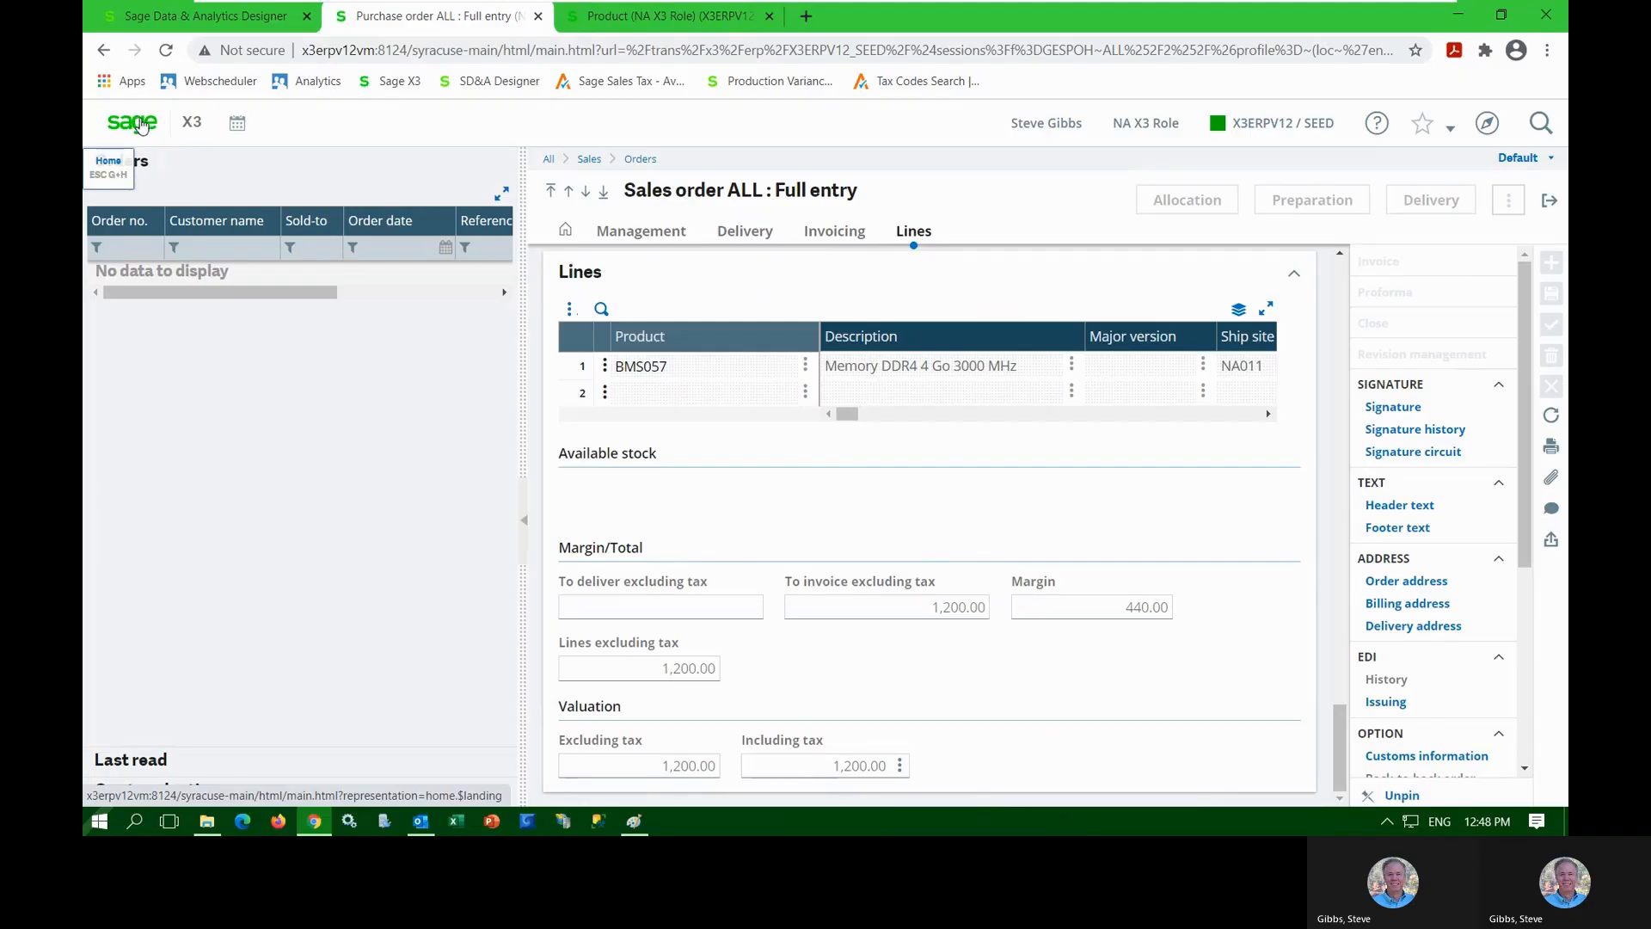
Go back to the purchase order, revisit its acknowledgement notes and header, and return to the Financial Manager landing page
{"action": "left_click", "coordinate": [104, 50]}
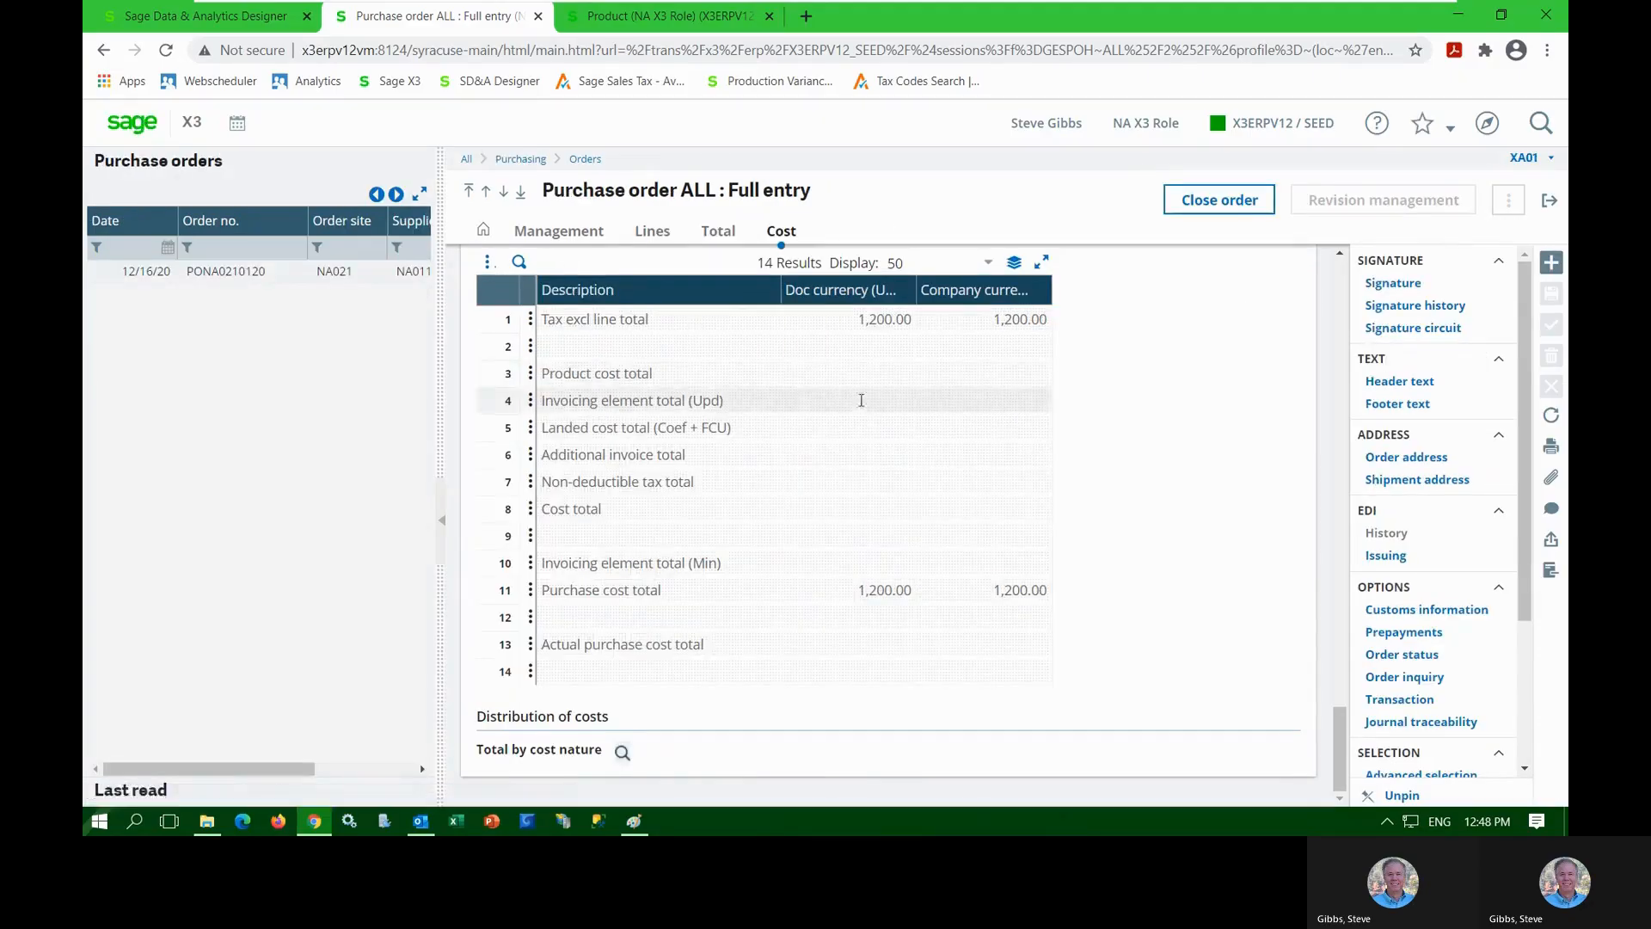
{"action": "scroll", "coordinate": [937, 455], "scroll_direction": "up", "scroll_amount": 5}
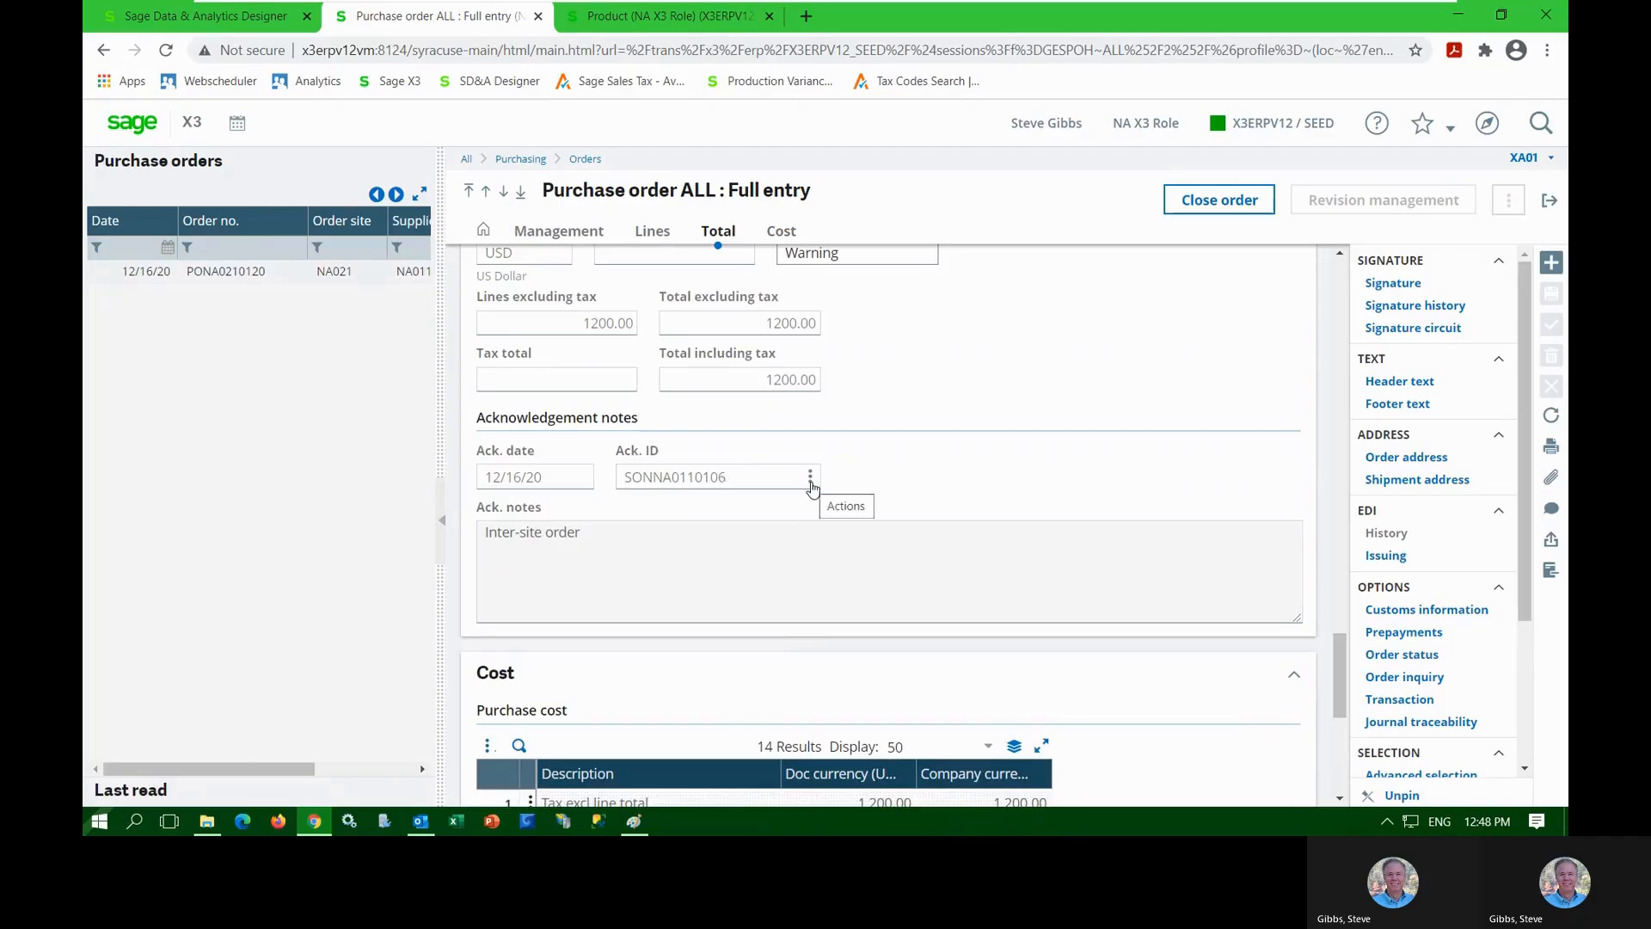
{"action": "scroll", "coordinate": [813, 488], "scroll_direction": "up", "scroll_amount": 10}
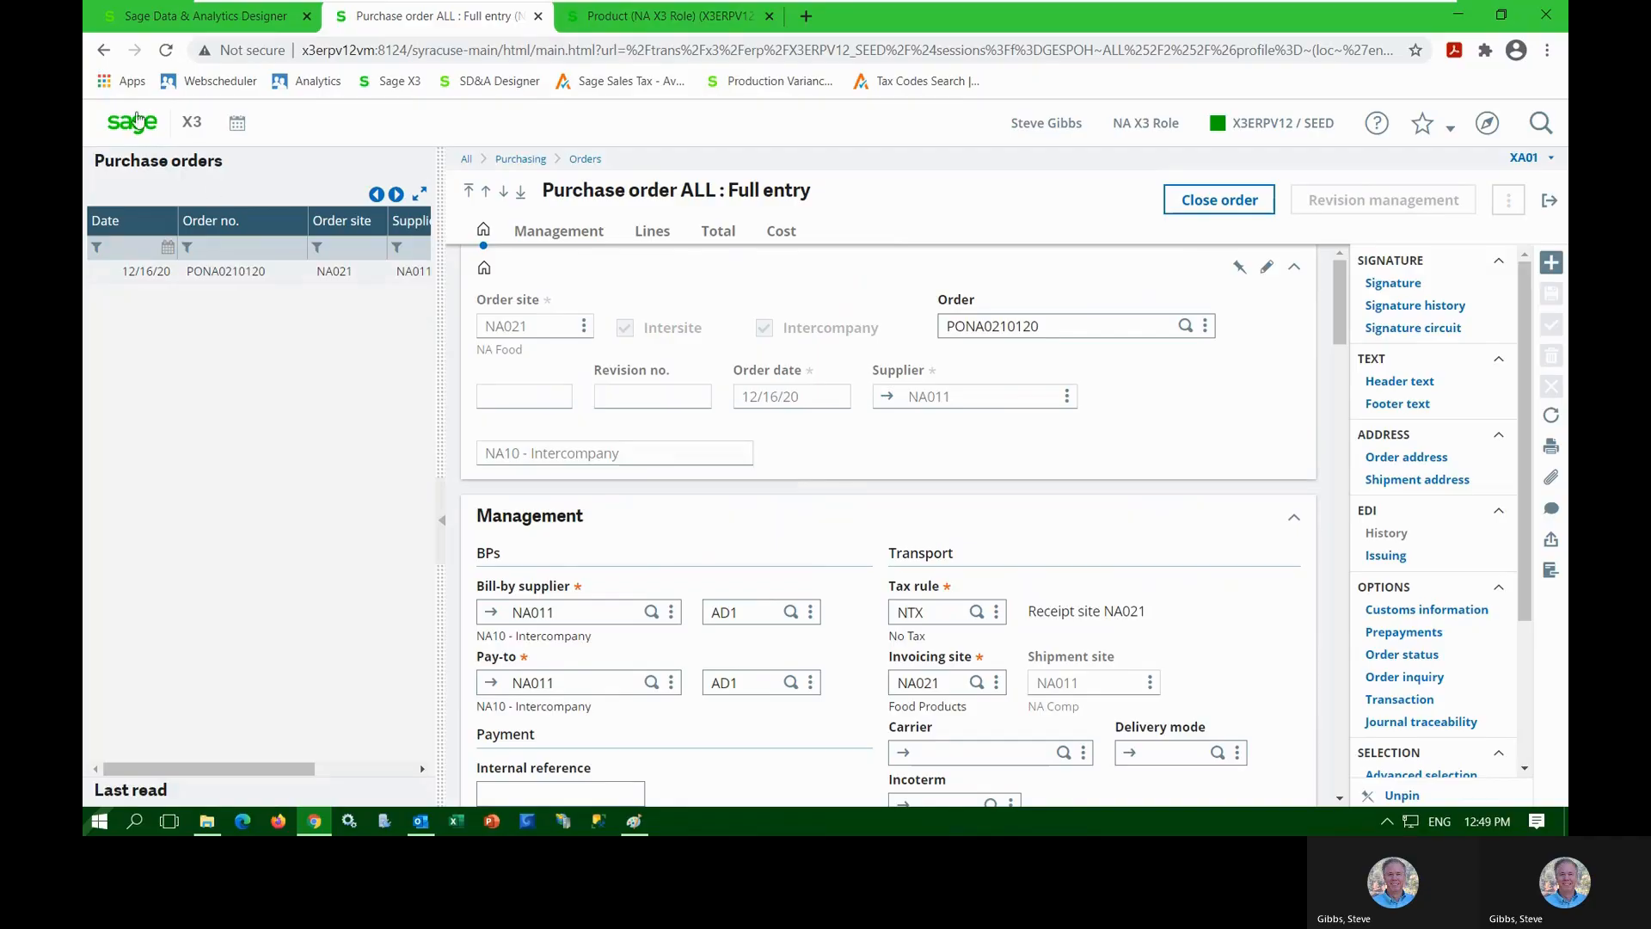
{"action": "left_click", "coordinate": [128, 130]}
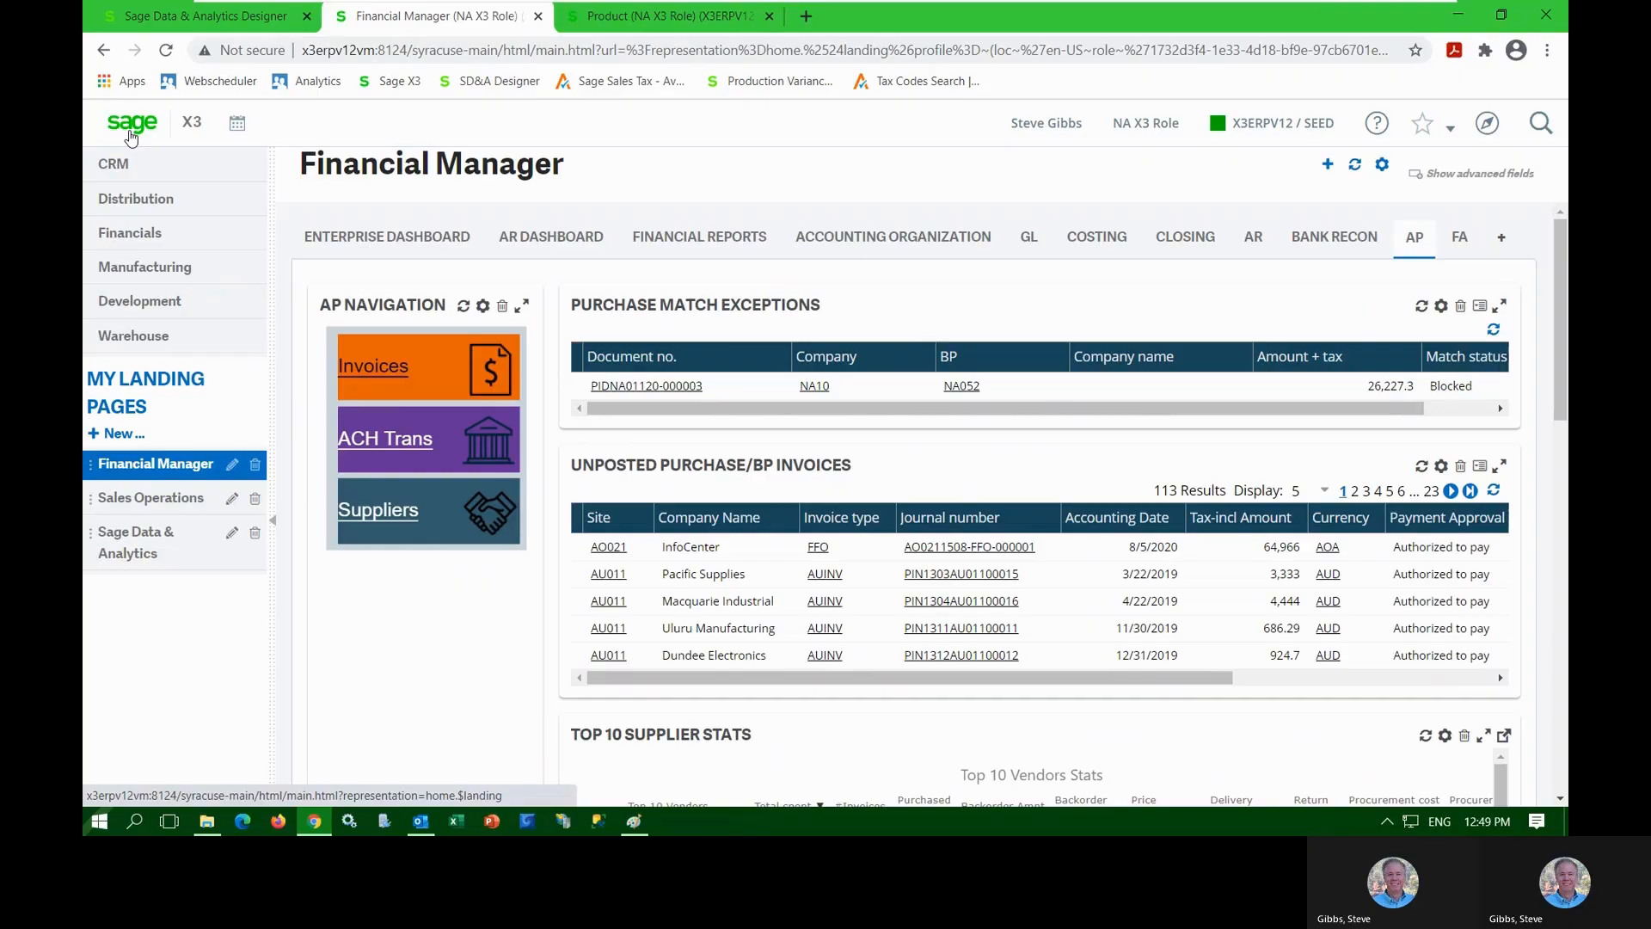
Switch to the product record of RAW310 and display the details of its supplier AO058
{"action": "left_click", "coordinate": [618, 24]}
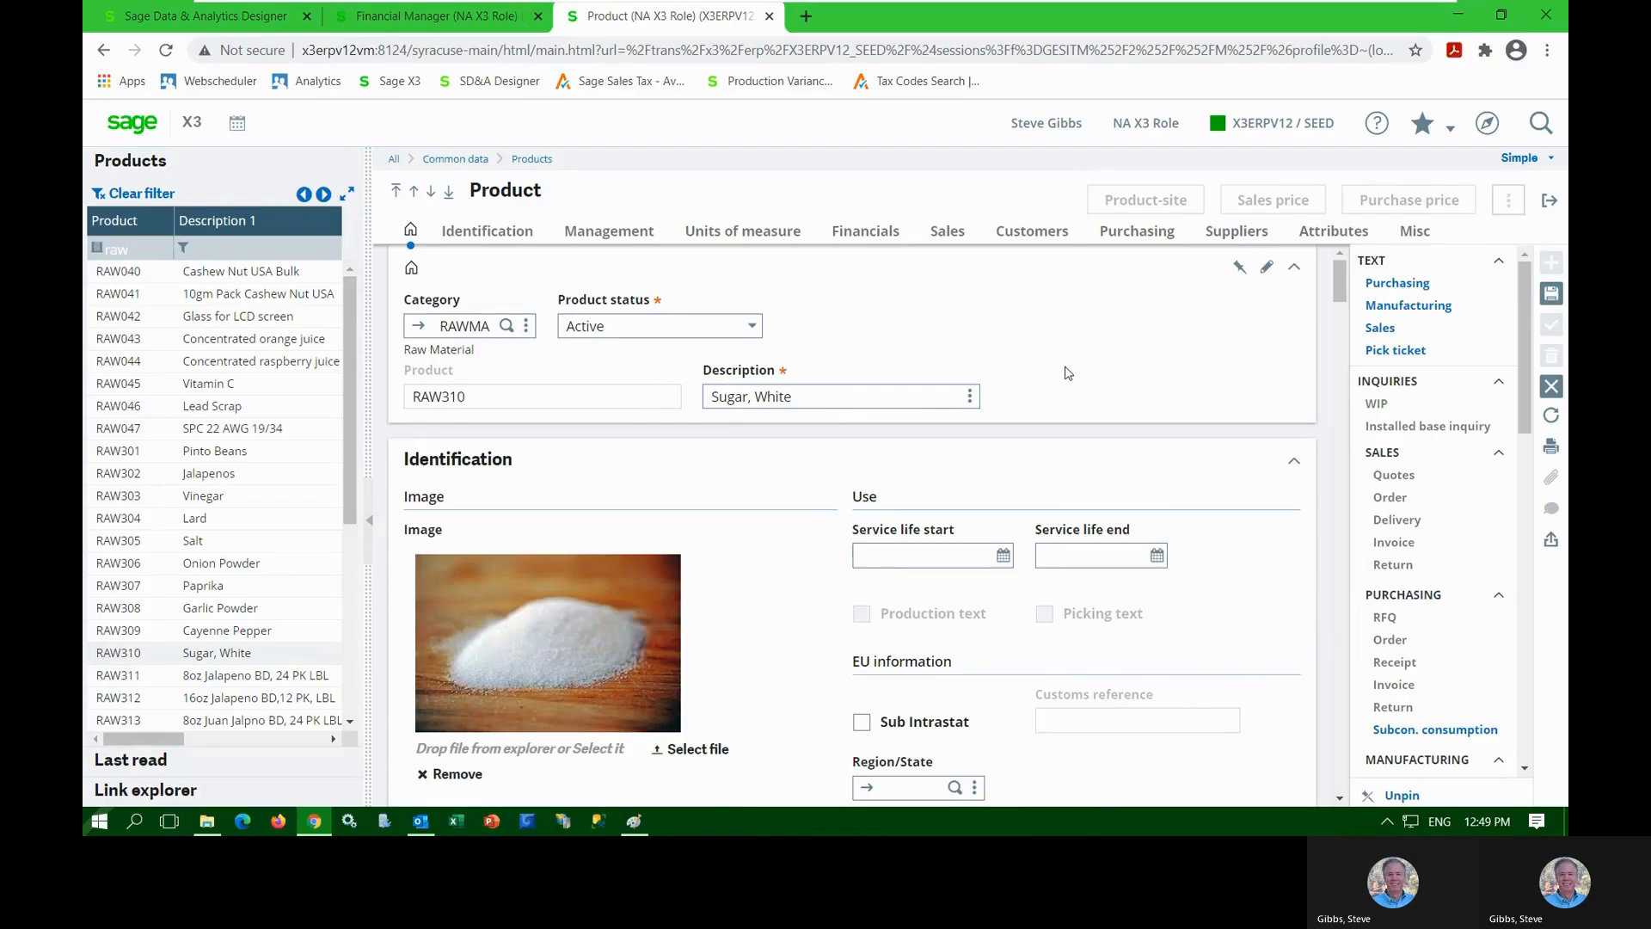
{"action": "left_click", "coordinate": [1244, 235]}
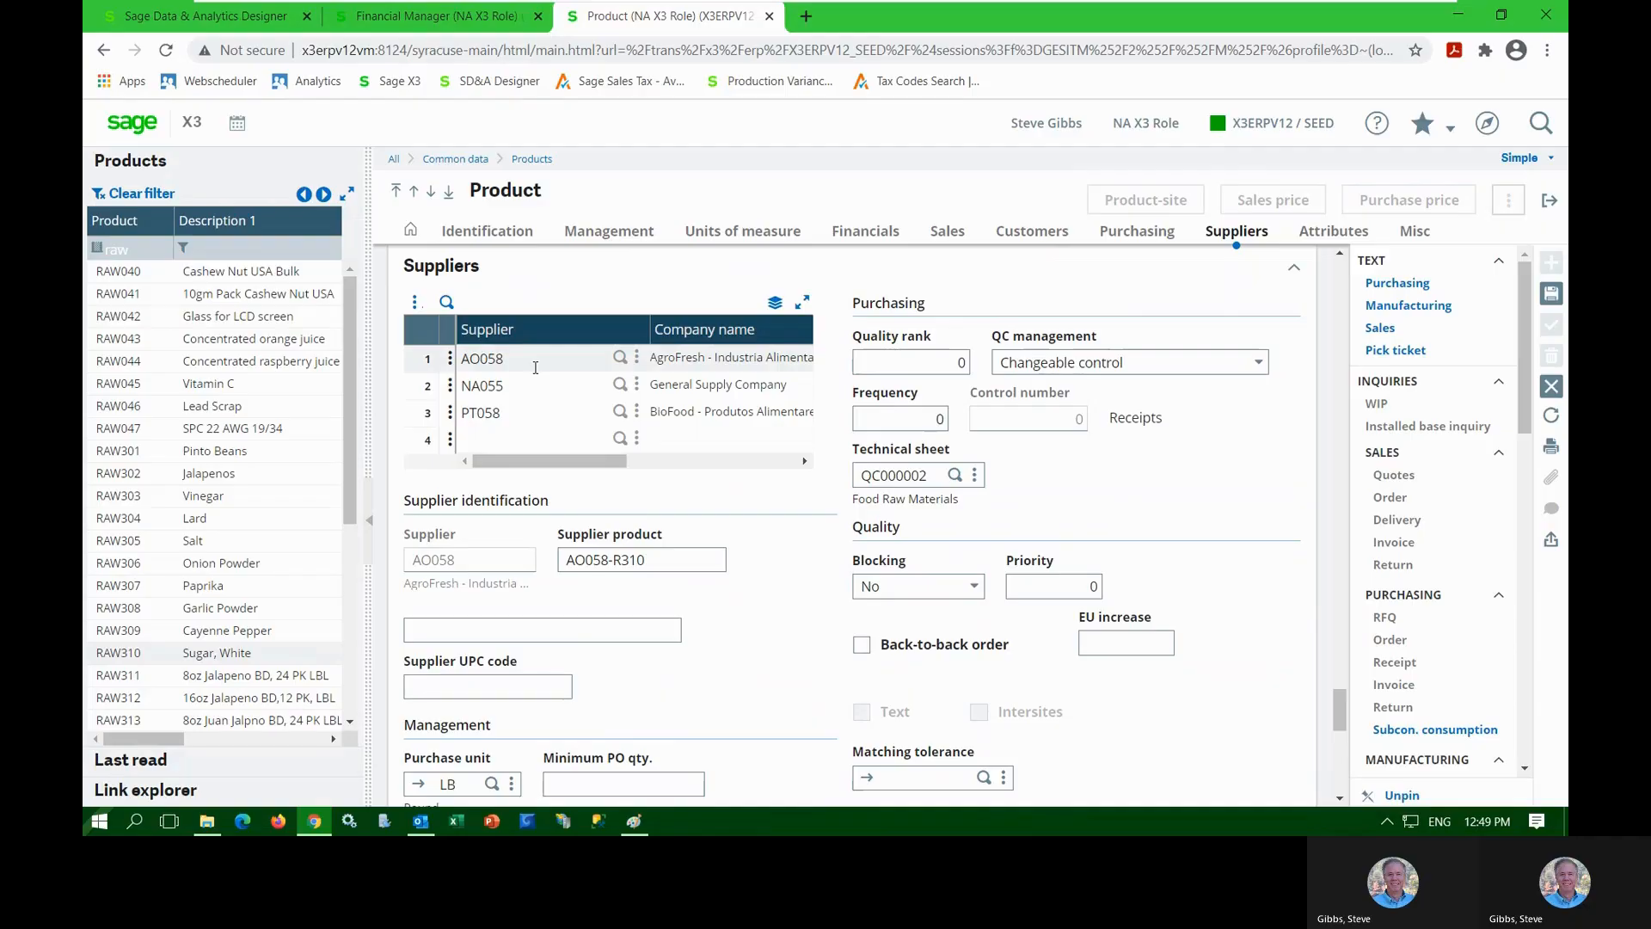
{"action": "left_click", "coordinate": [432, 356]}
{"action": "scroll", "coordinate": [479, 368], "scroll_direction": "down", "scroll_amount": 4}
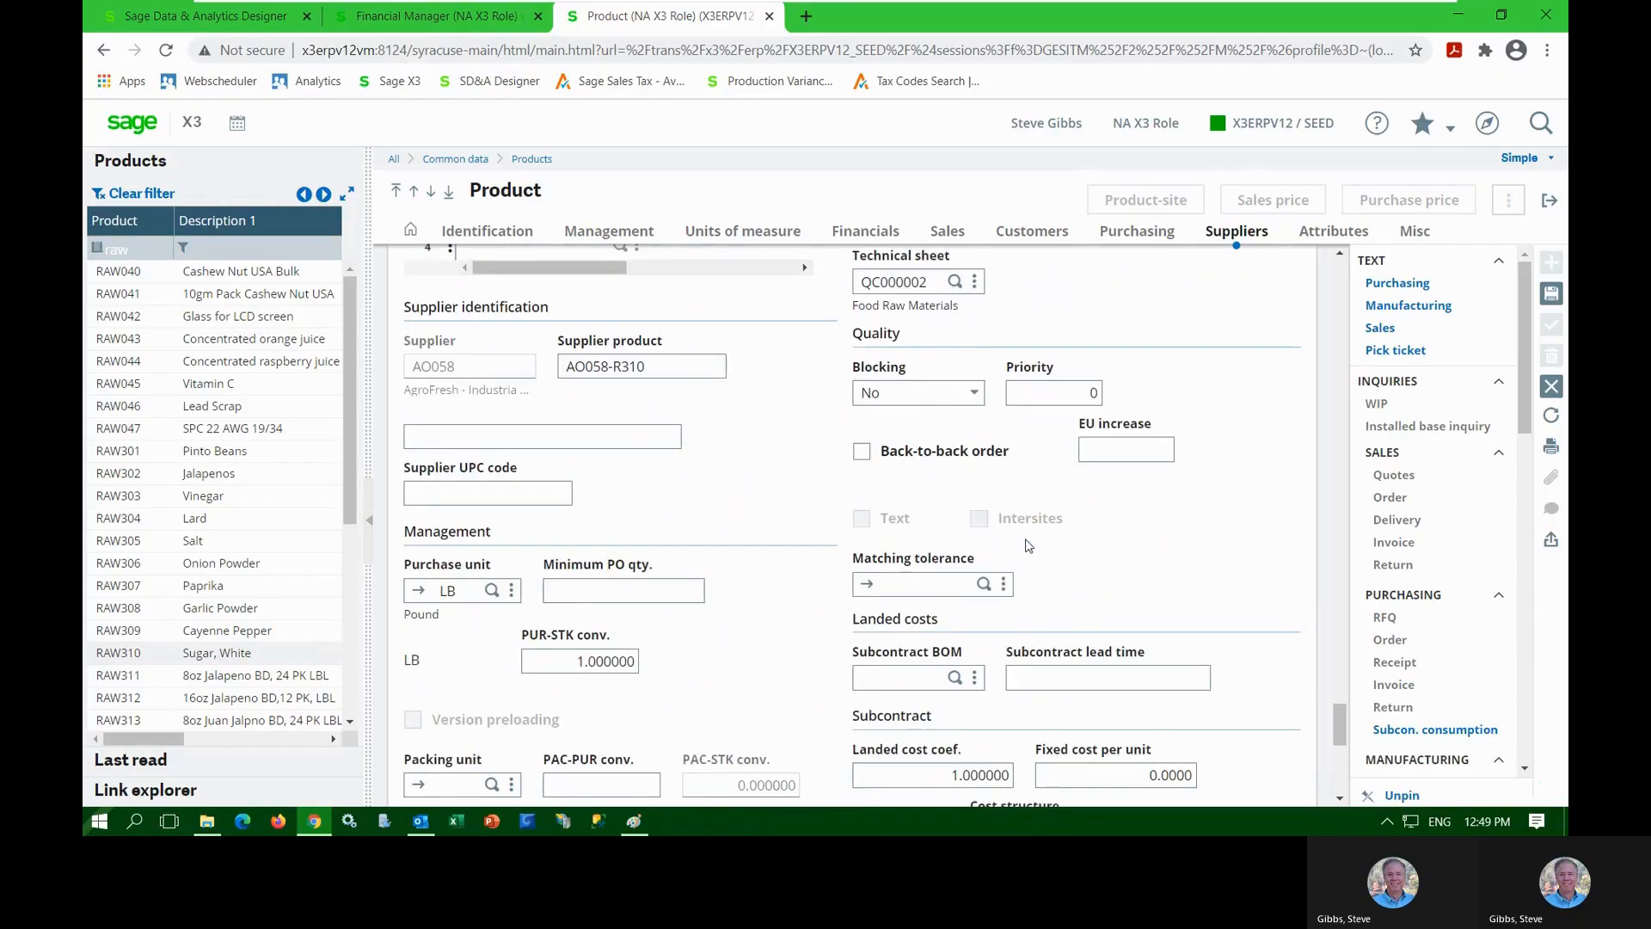
Open the supplier's cost structure COST_ST002 to examine its landed cost elements, and return to the product record
{"action": "left_click", "coordinate": [1103, 732]}
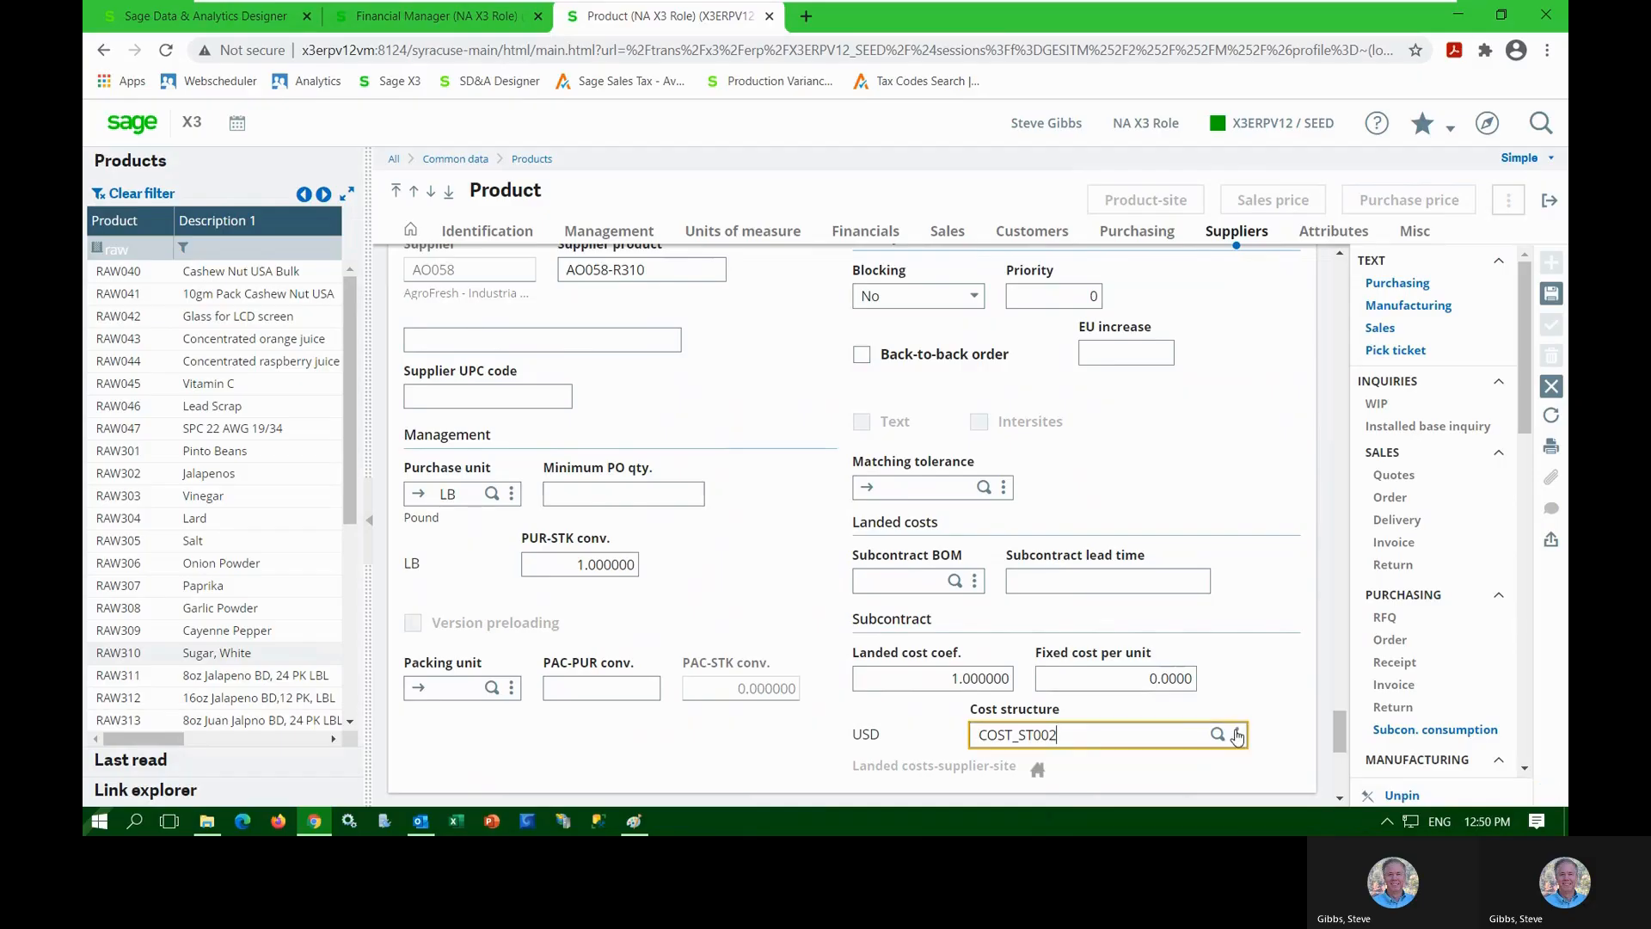
{"action": "left_click", "coordinate": [1237, 736]}
{"action": "left_click", "coordinate": [1145, 767]}
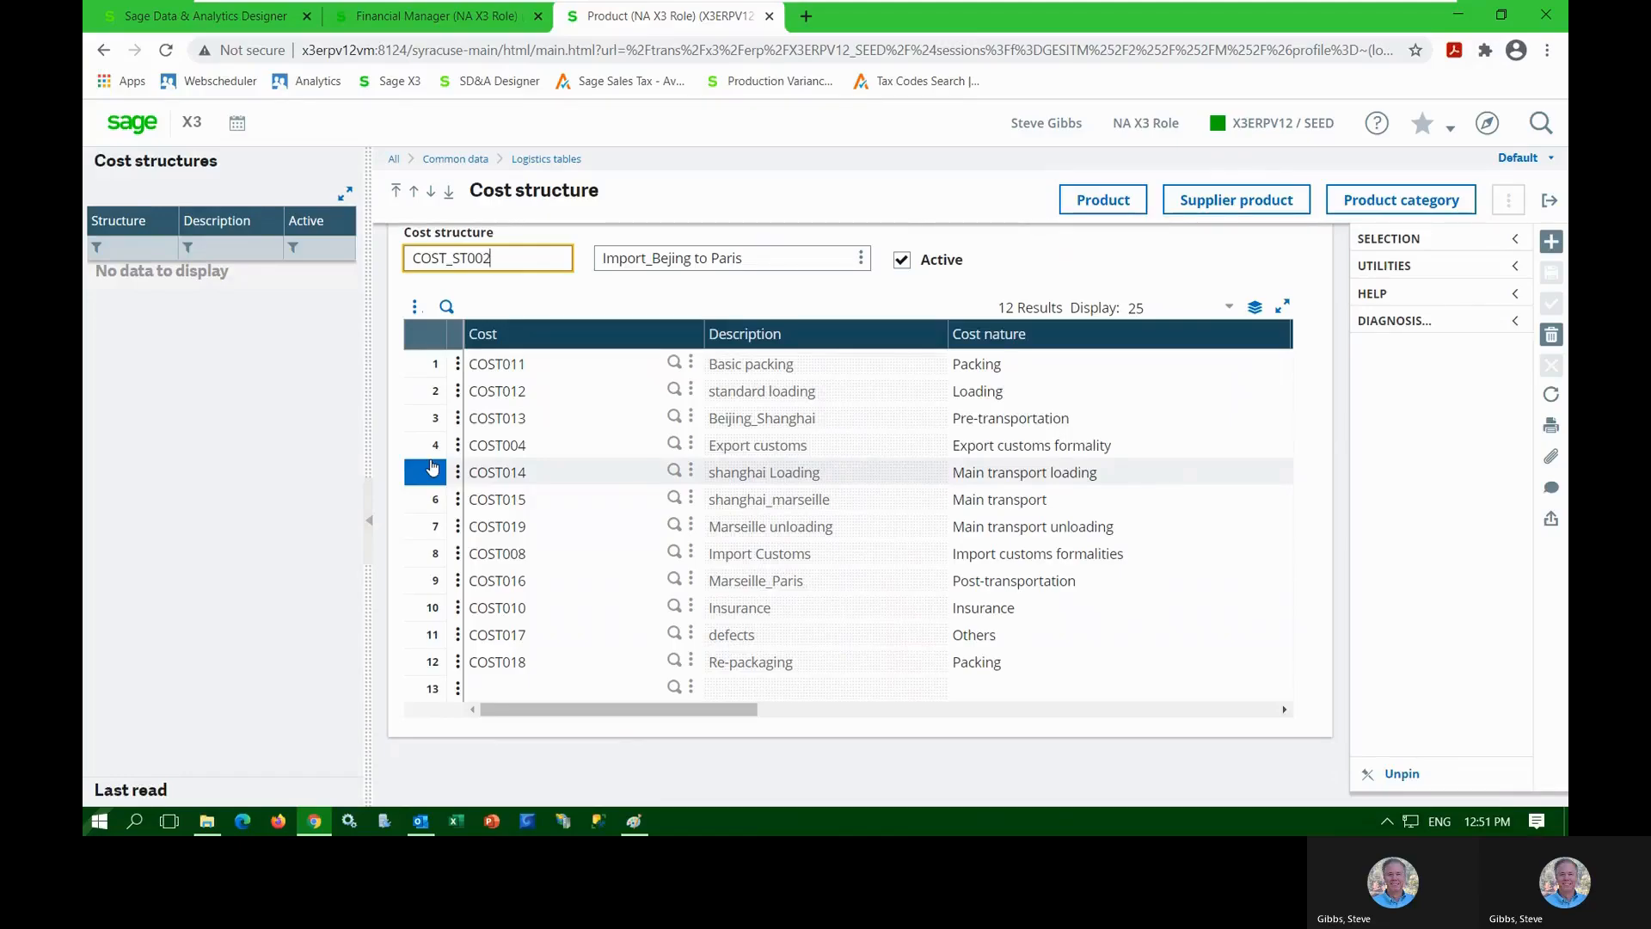
{"action": "left_click", "coordinate": [1550, 201]}
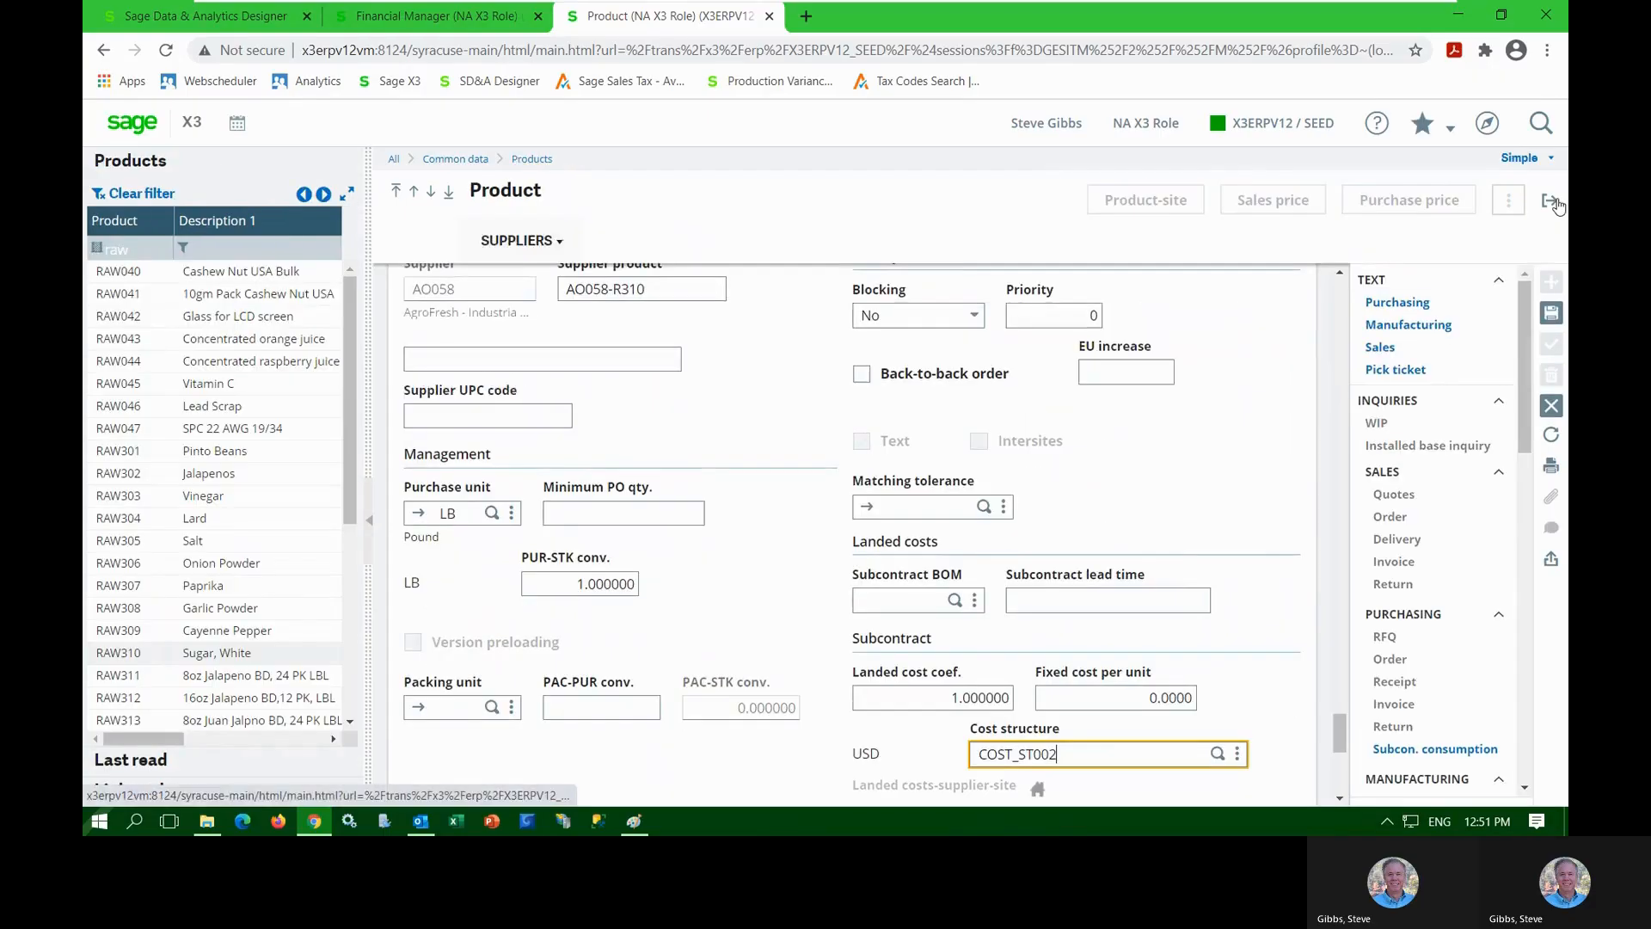
{"action": "scroll", "coordinate": [1153, 499], "scroll_direction": "down", "scroll_amount": 5}
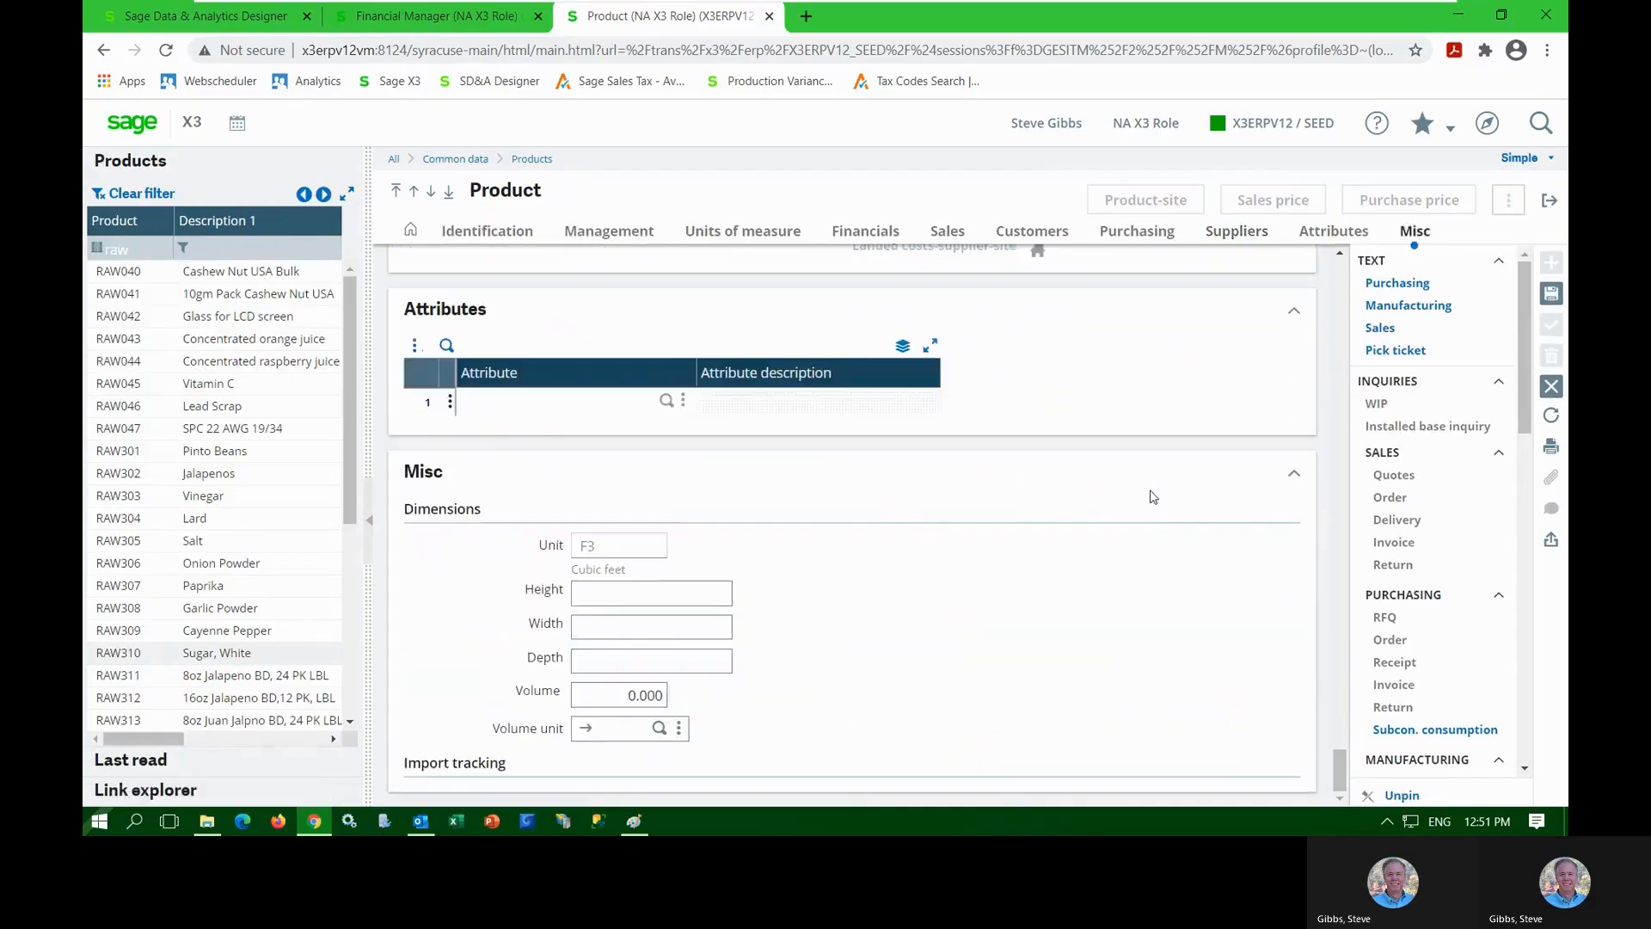
Look back over the product's supplier and purchasing details, discard the modifications and return to the Financial Manager landing page
{"action": "scroll", "coordinate": [1153, 497], "scroll_direction": "up", "scroll_amount": 5}
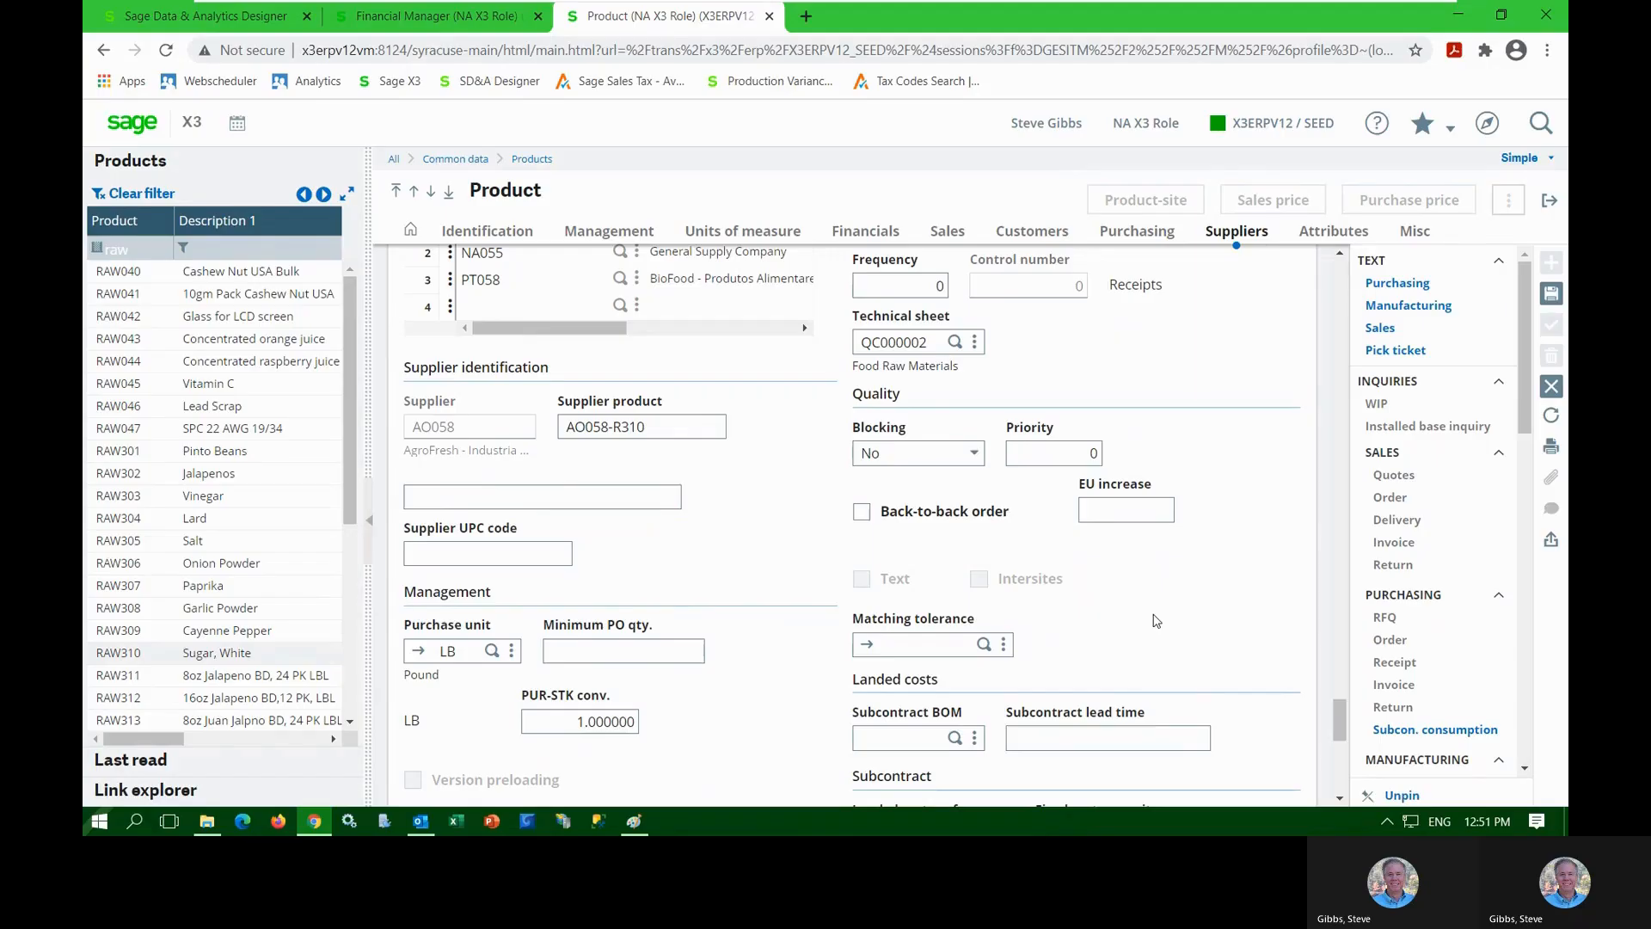
{"action": "scroll", "coordinate": [1156, 619], "scroll_direction": "up", "scroll_amount": 5}
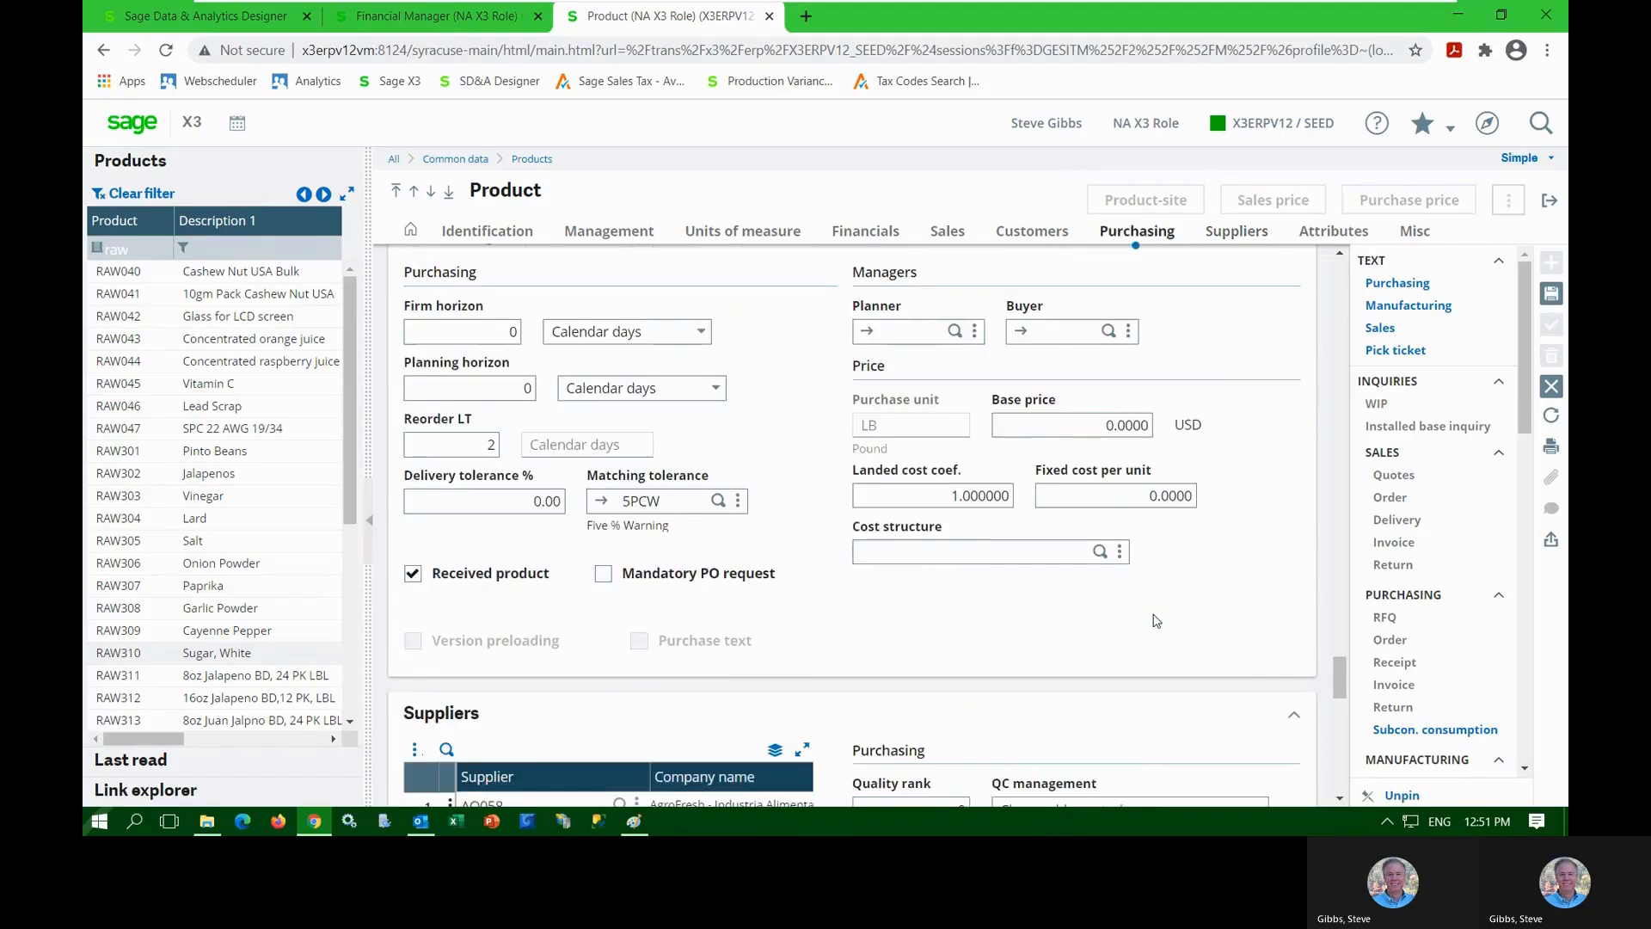
{"action": "scroll", "coordinate": [1156, 620], "scroll_direction": "up", "scroll_amount": 8}
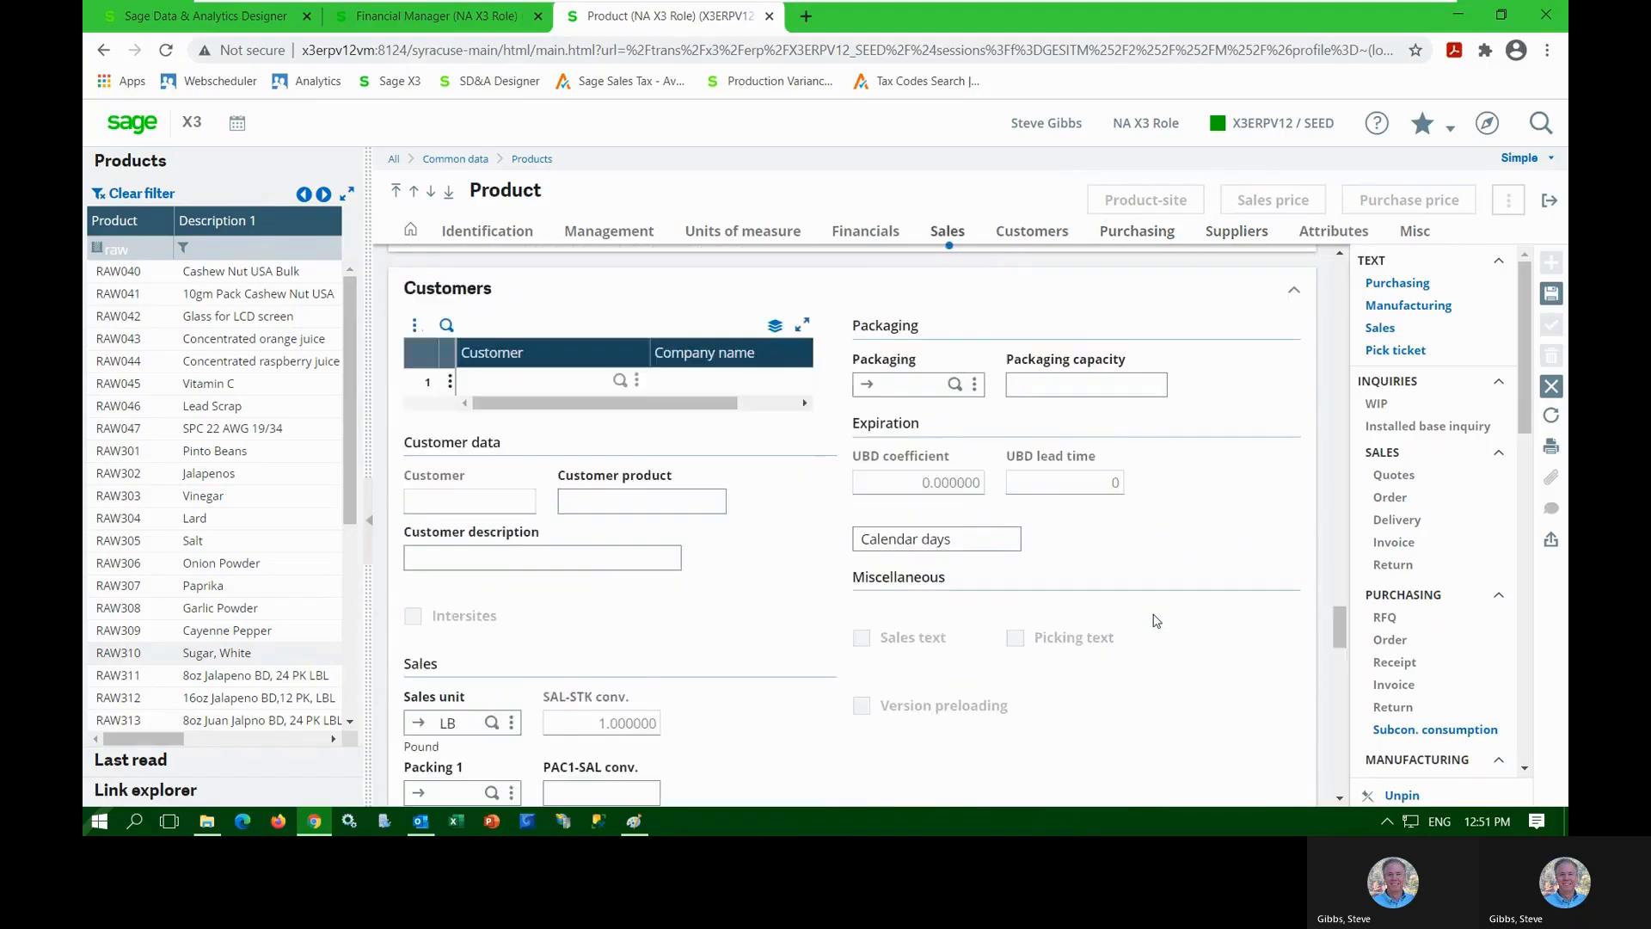
{"action": "left_click", "coordinate": [135, 125]}
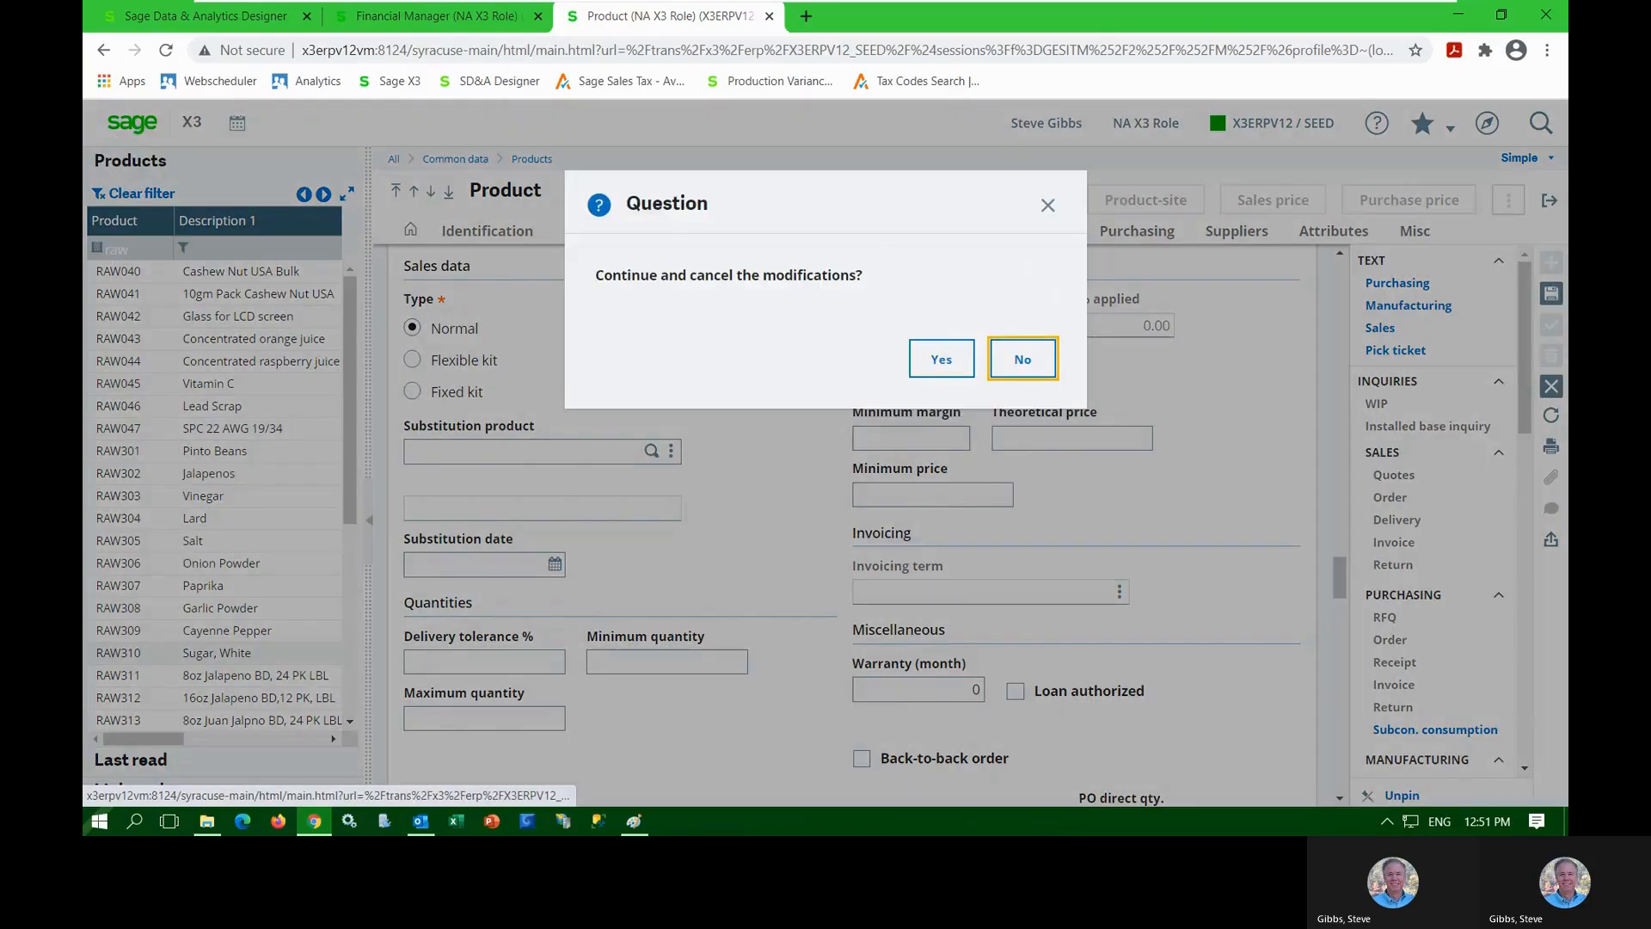
{"action": "left_click", "coordinate": [941, 365]}
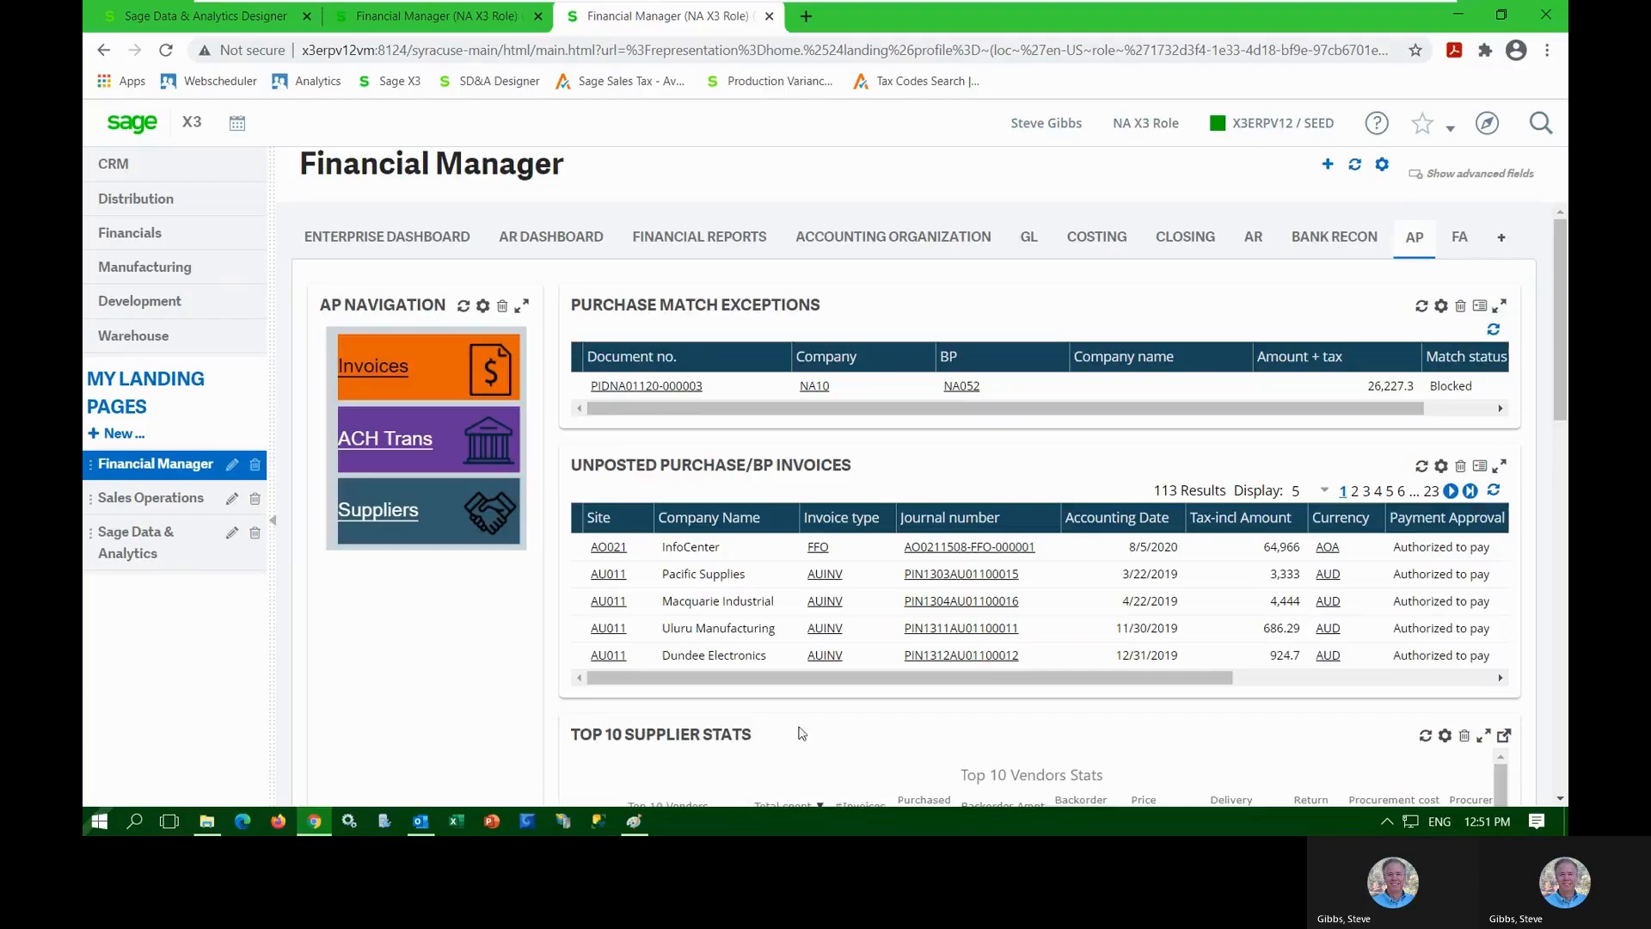
Open the ACH/EFT remittance entry from the accounts payable payment processing flow to view it, and return to the landing page
{"action": "scroll", "coordinate": [800, 731], "scroll_direction": "down", "scroll_amount": 2}
{"action": "scroll", "coordinate": [799, 731], "scroll_direction": "down", "scroll_amount": 5}
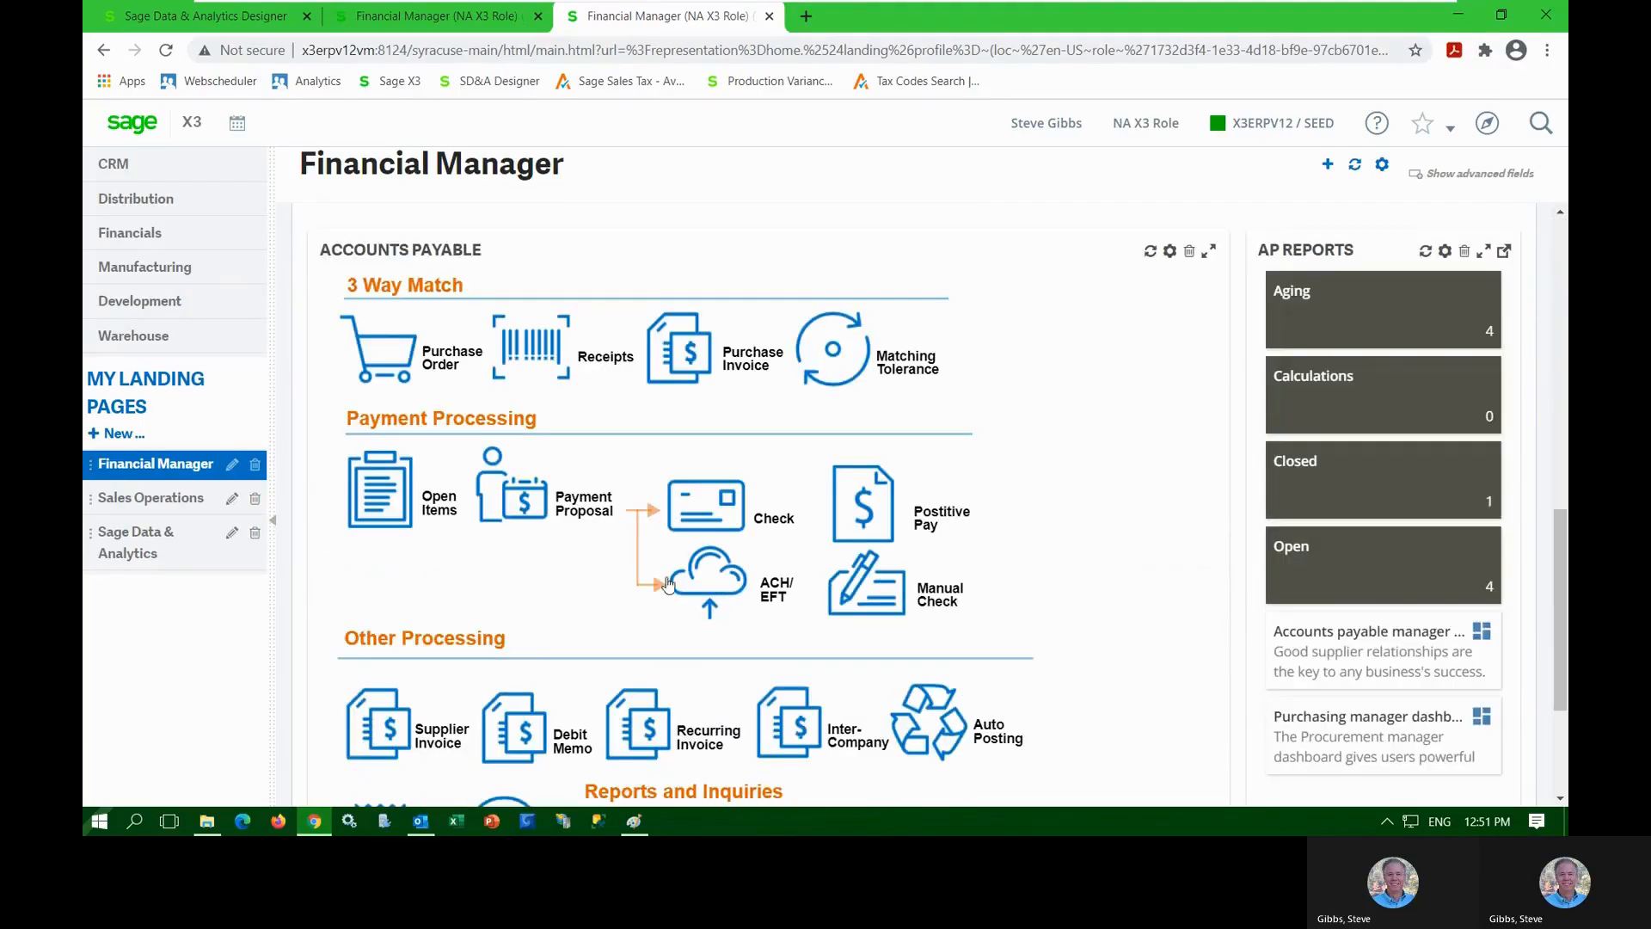
{"action": "left_click", "coordinate": [721, 583]}
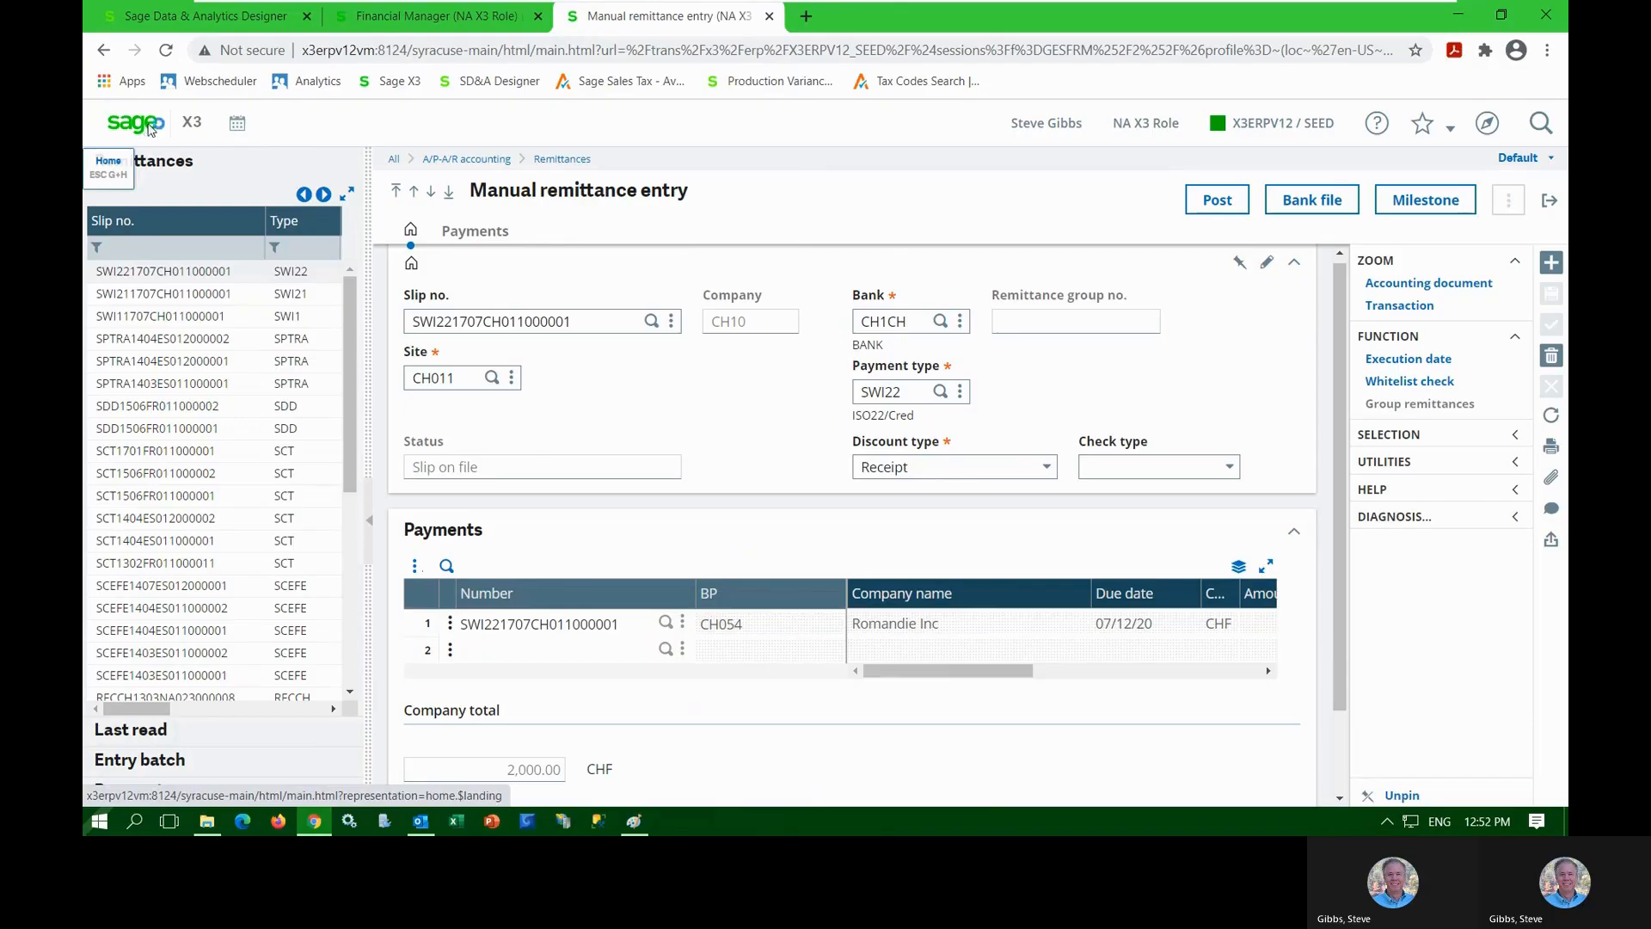
{"action": "left_click", "coordinate": [150, 129]}
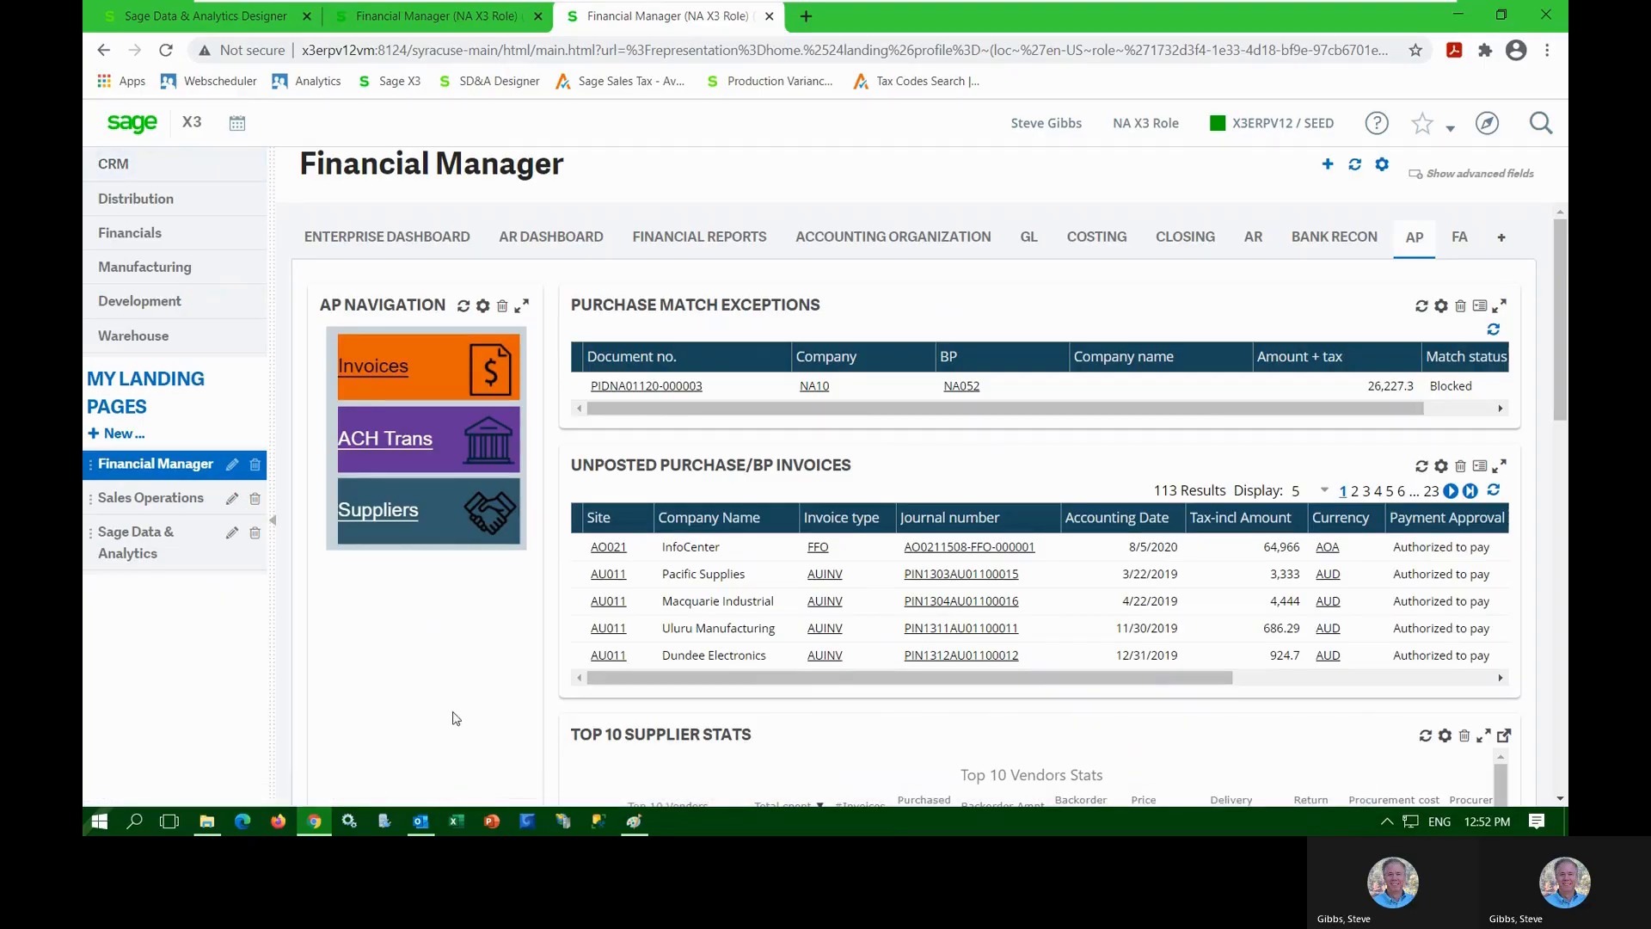
Examine the accounts payable process map, the AP reports and the top 10 supplier statistics on the landing page
{"action": "scroll", "coordinate": [797, 369], "scroll_direction": "down", "scroll_amount": 10}
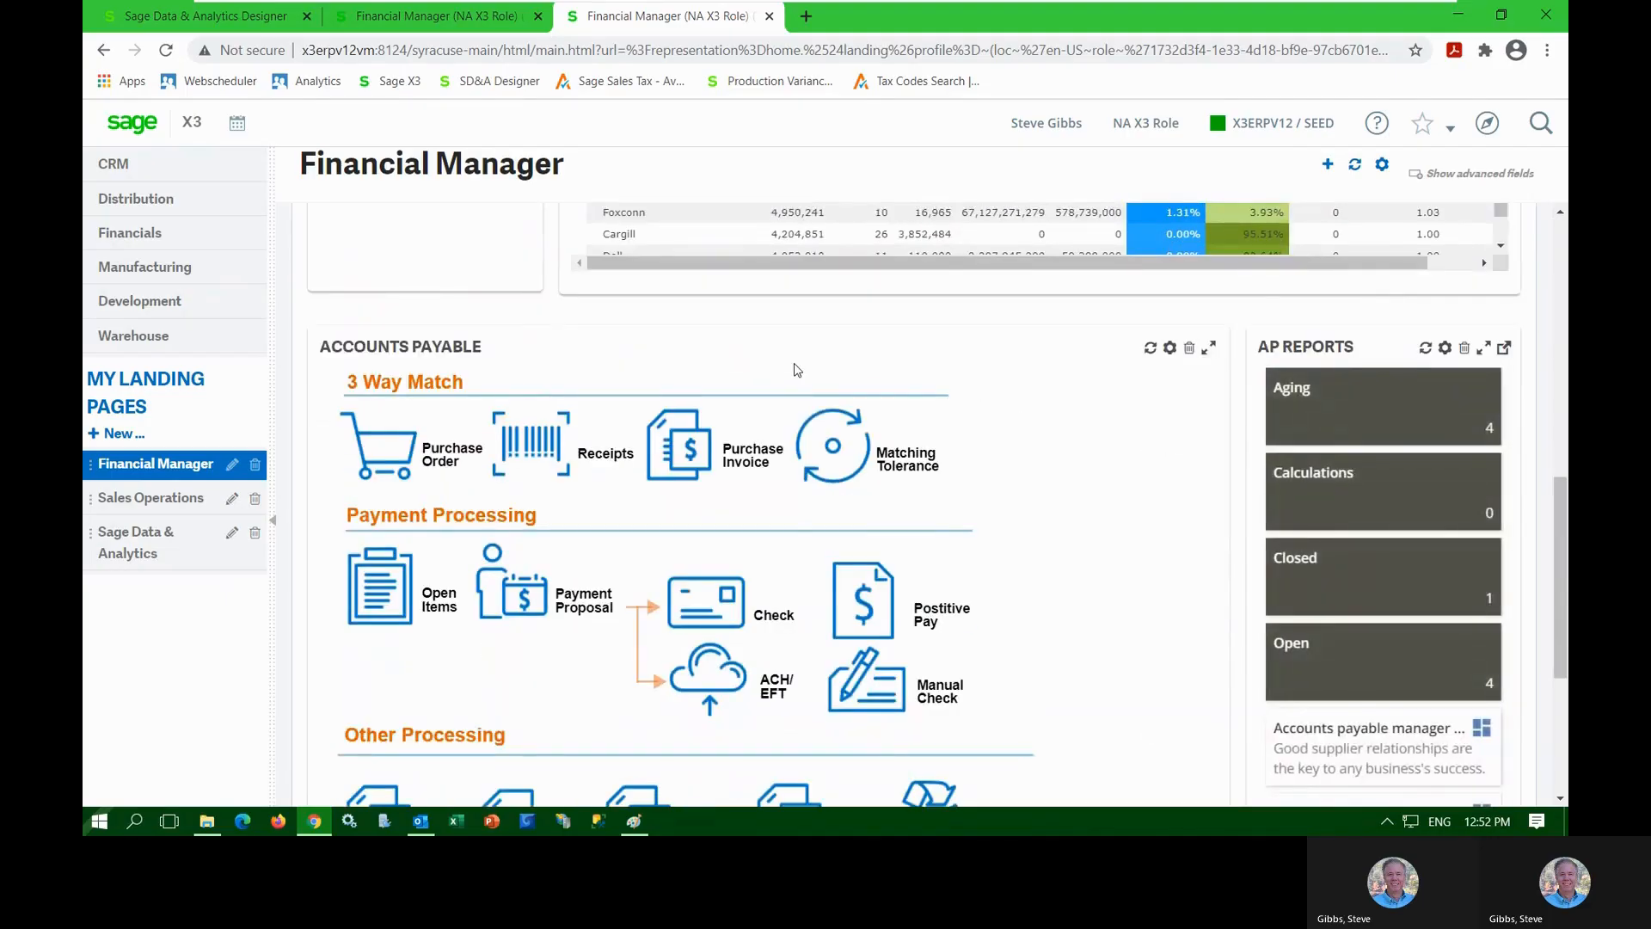
{"action": "scroll", "coordinate": [797, 370], "scroll_direction": "down", "scroll_amount": 1}
{"action": "scroll", "coordinate": [795, 370], "scroll_direction": "down", "scroll_amount": 2}
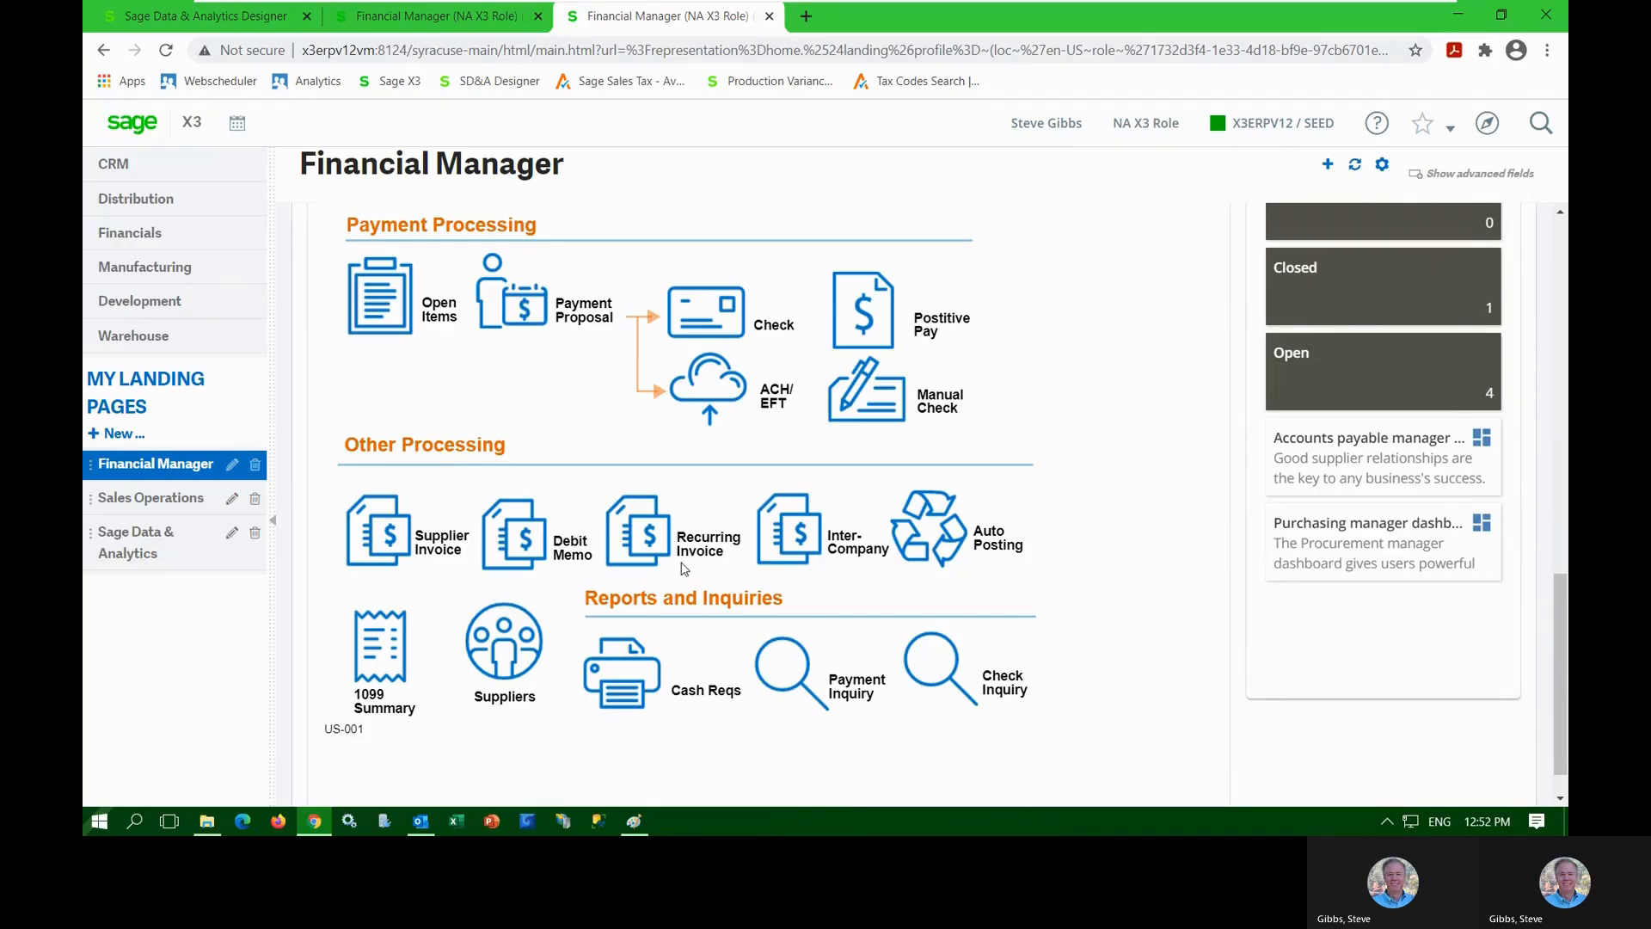
{"action": "scroll", "coordinate": [683, 568], "scroll_direction": "up", "scroll_amount": 10}
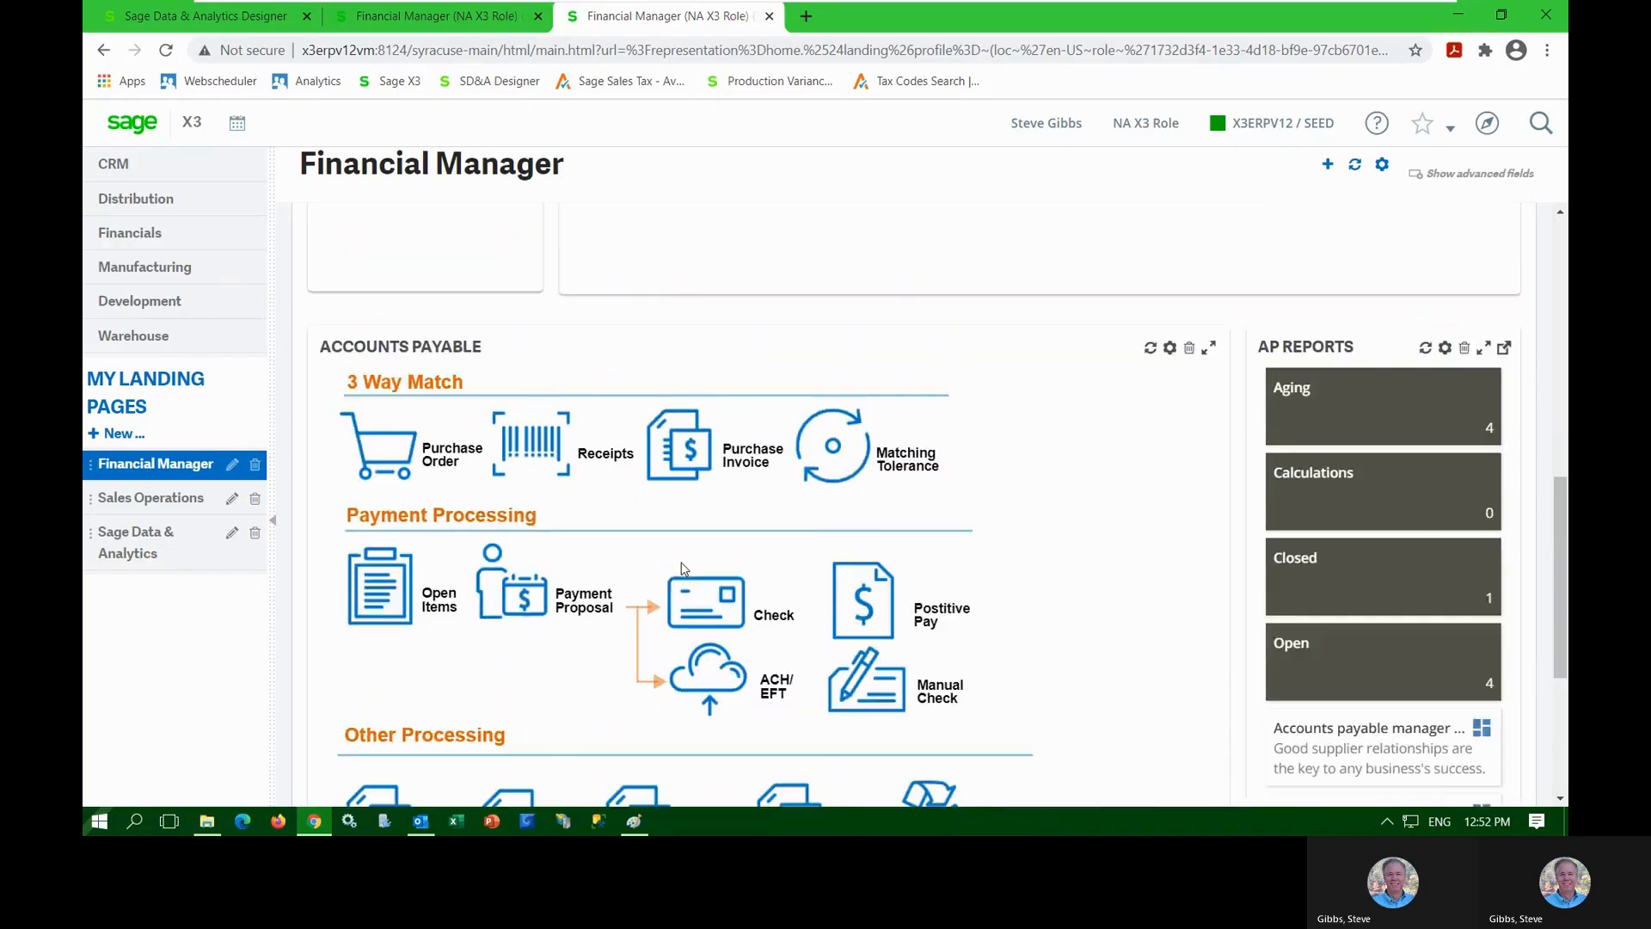
{"action": "scroll", "coordinate": [799, 547], "scroll_direction": "down", "scroll_amount": 6}
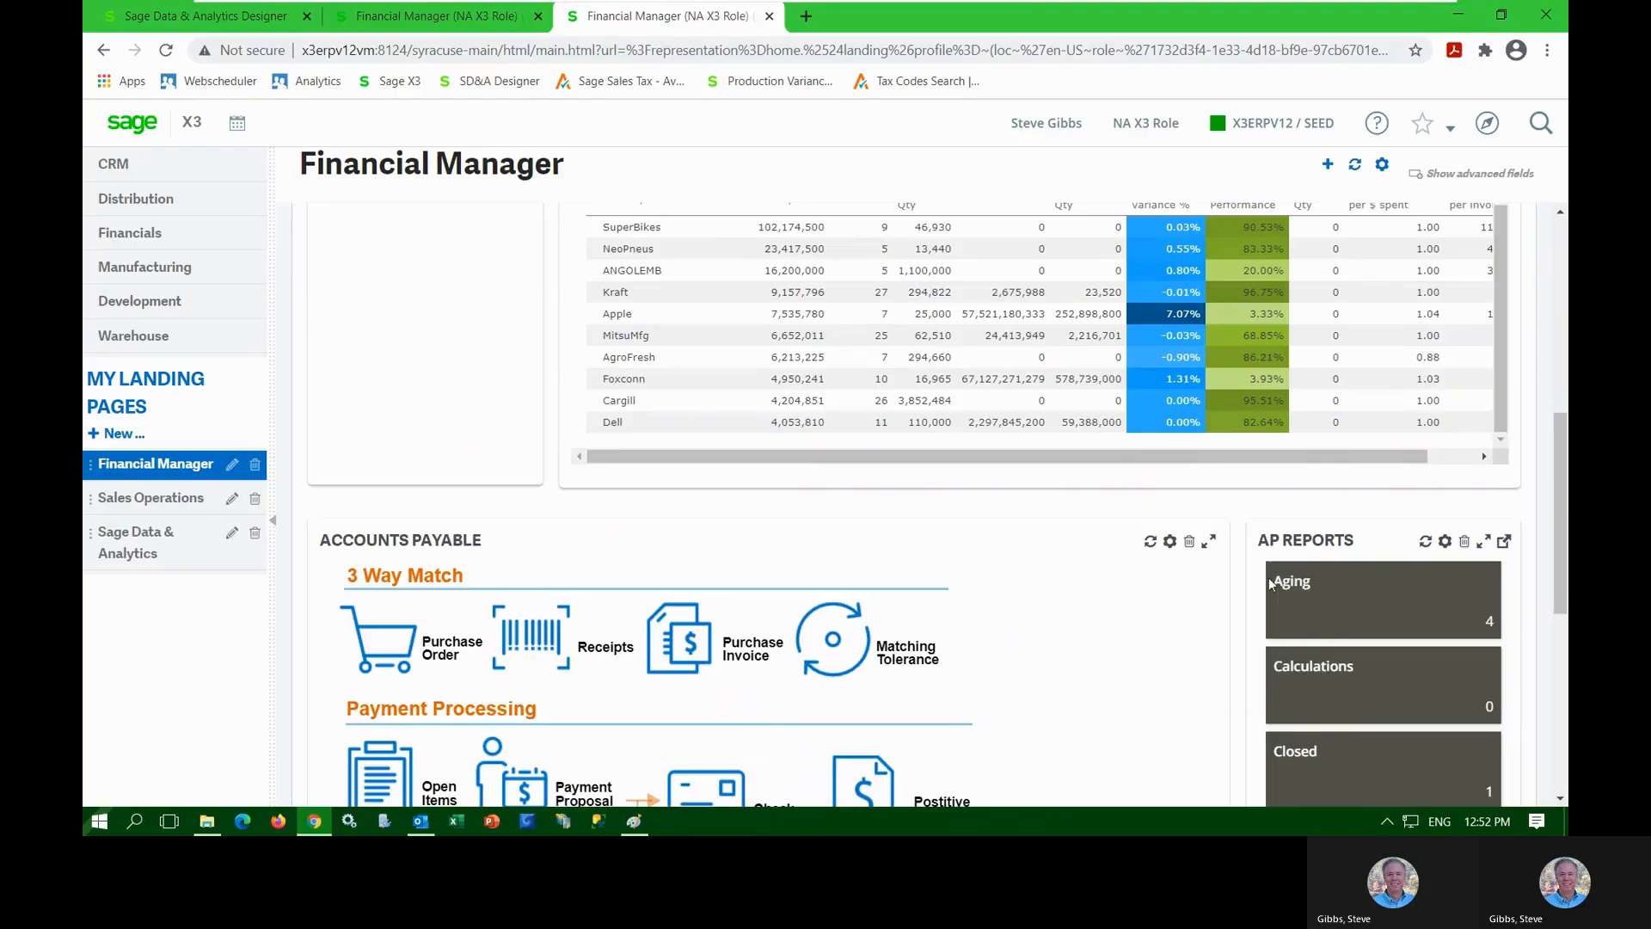
{"action": "scroll", "coordinate": [1366, 603], "scroll_direction": "down", "scroll_amount": 1}
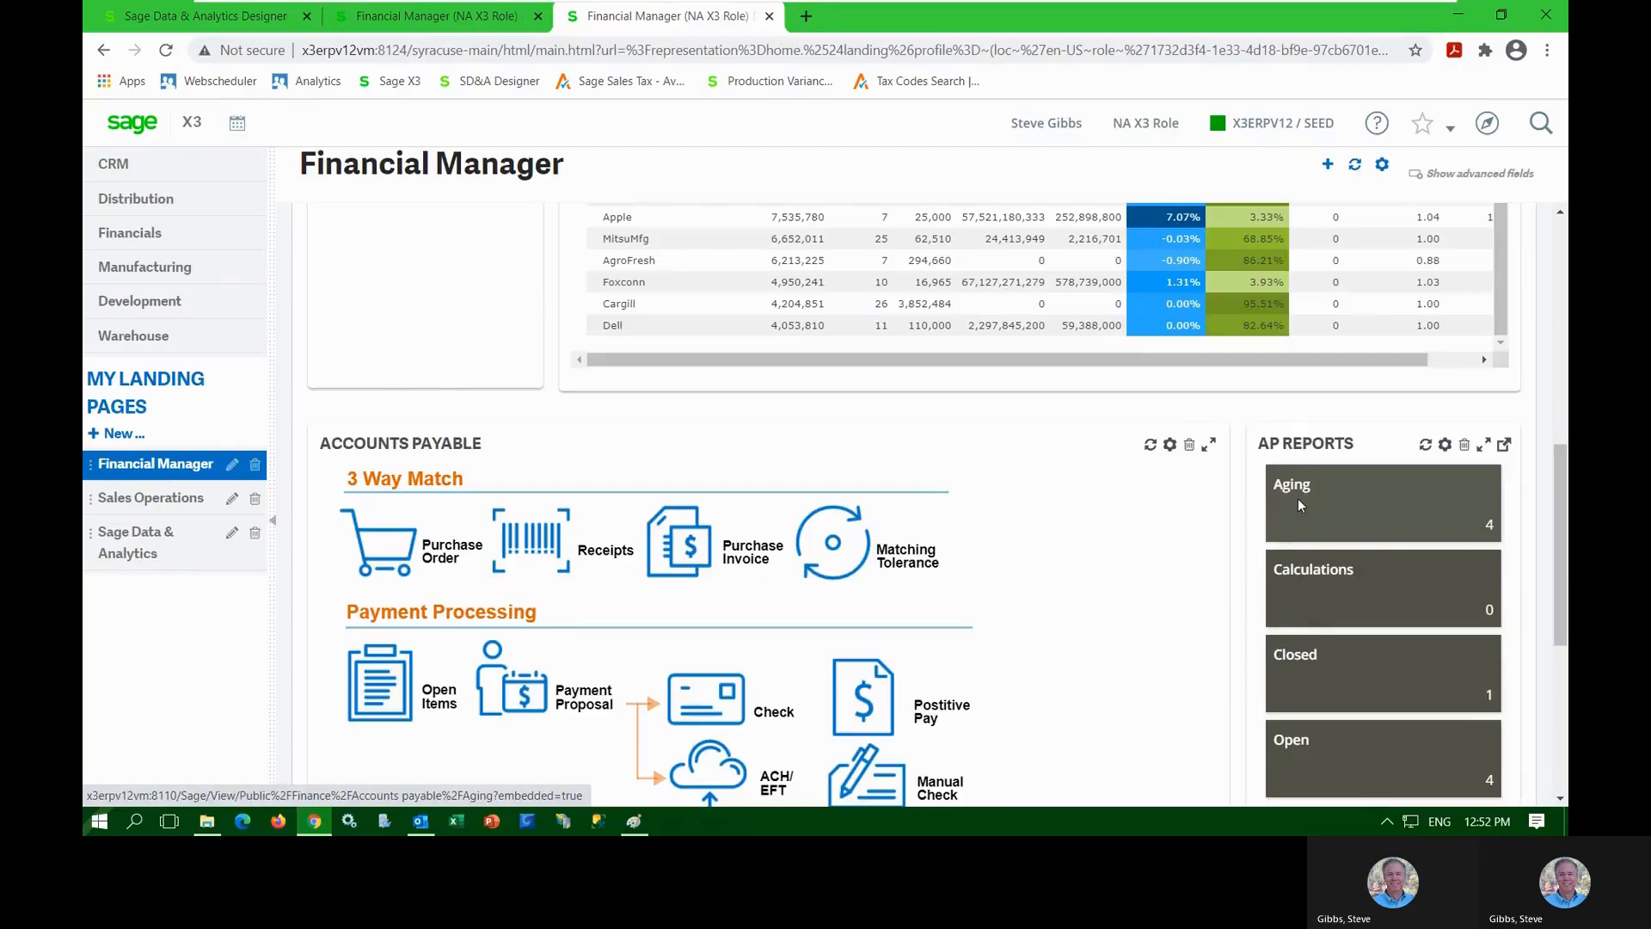
{"action": "scroll", "coordinate": [1298, 497], "scroll_direction": "down", "scroll_amount": 2}
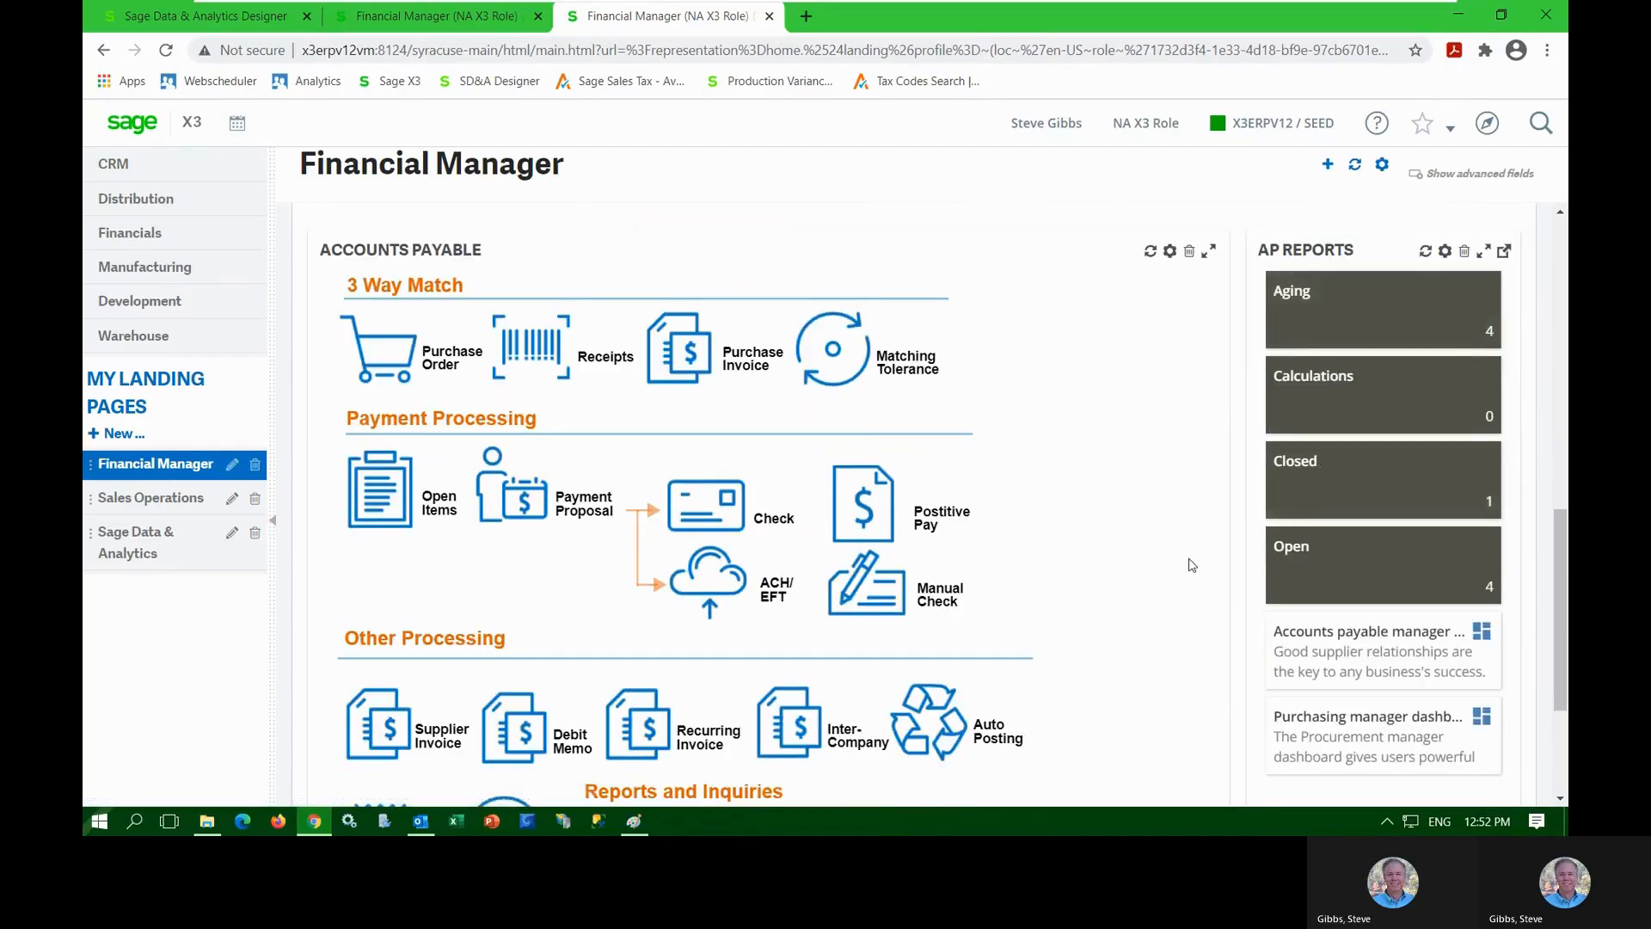
{"action": "scroll", "coordinate": [1192, 564], "scroll_direction": "up", "scroll_amount": 8}
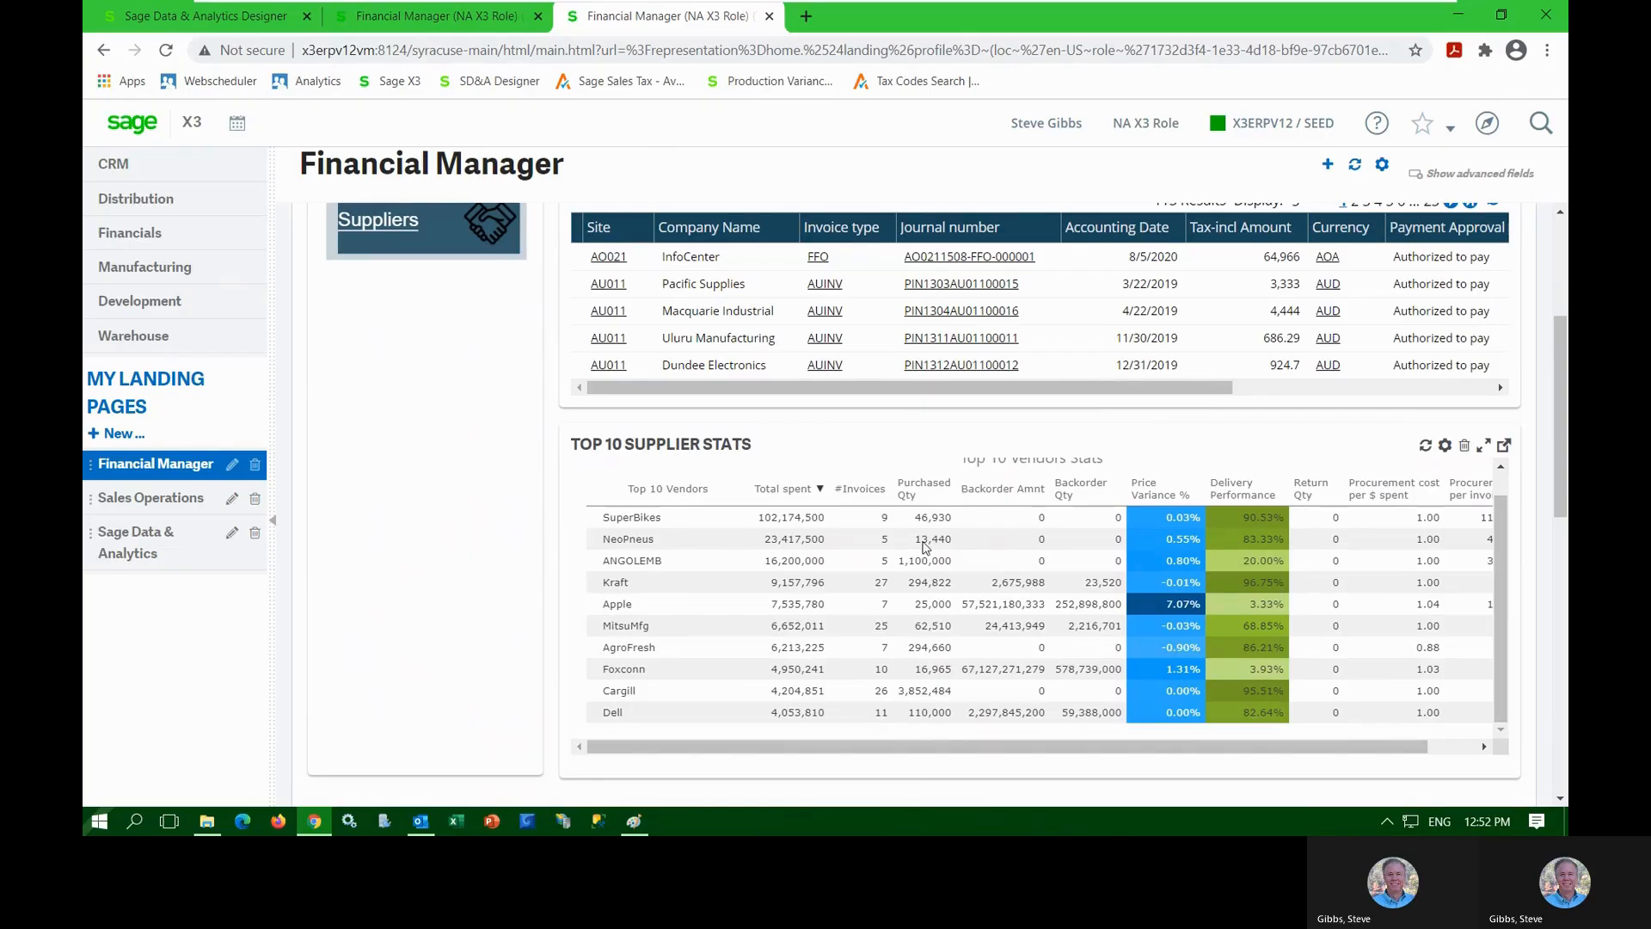
{"action": "scroll", "coordinate": [925, 547], "scroll_direction": "up", "scroll_amount": 4}
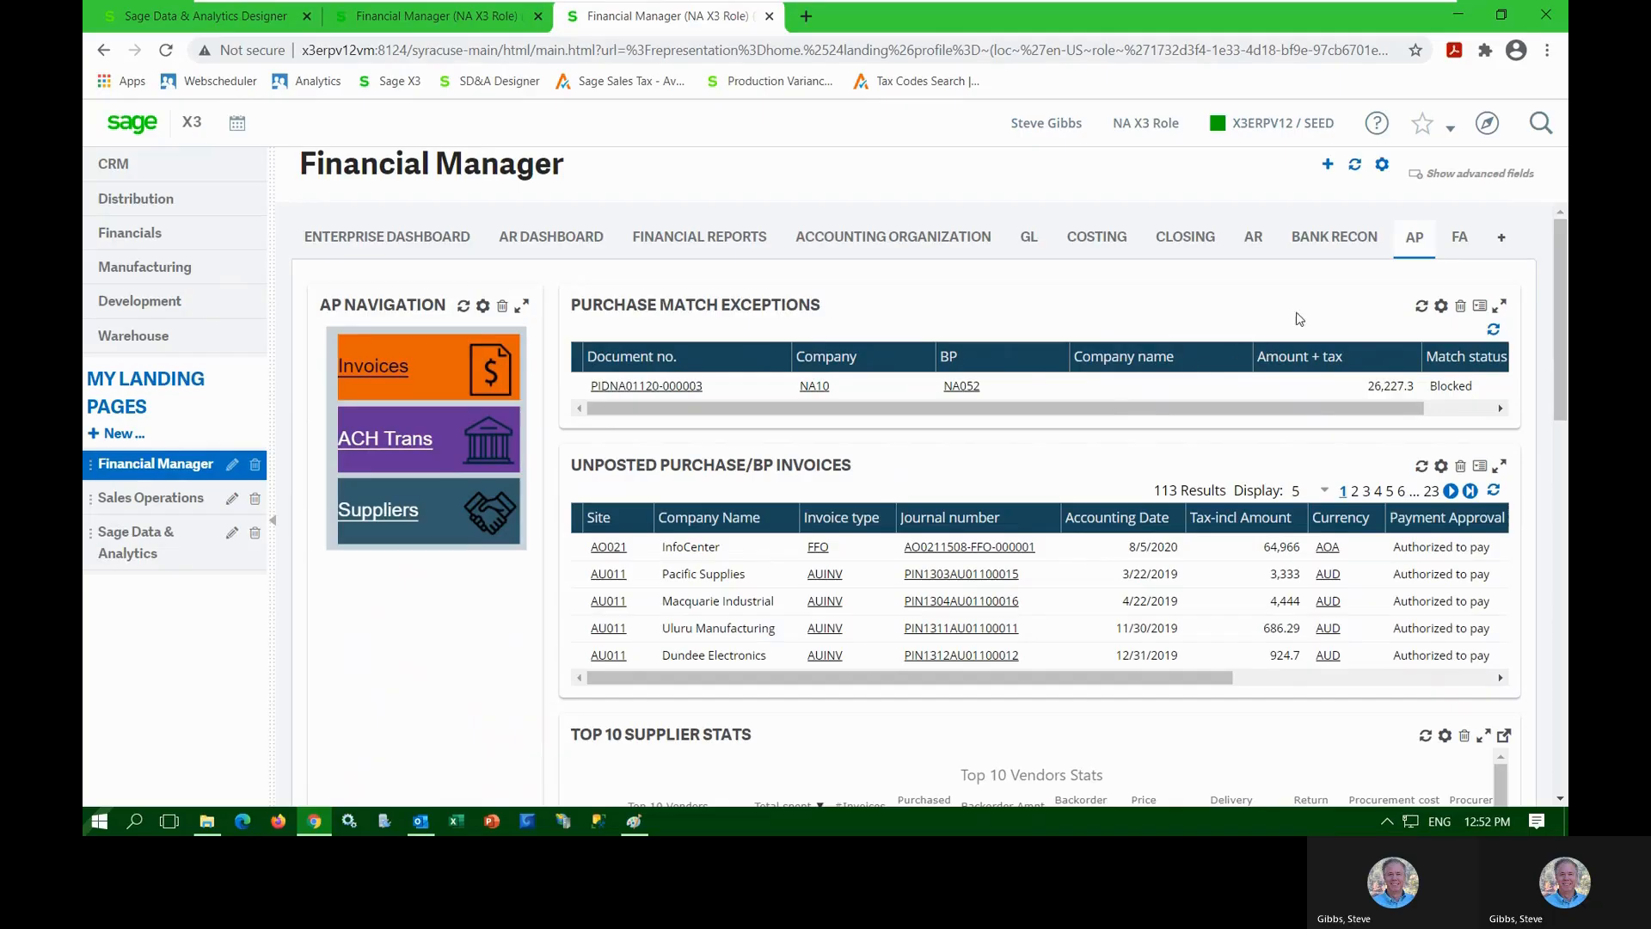
Switch the landing page to the fixed assets overview and open Asset management
{"action": "left_click", "coordinate": [1464, 245]}
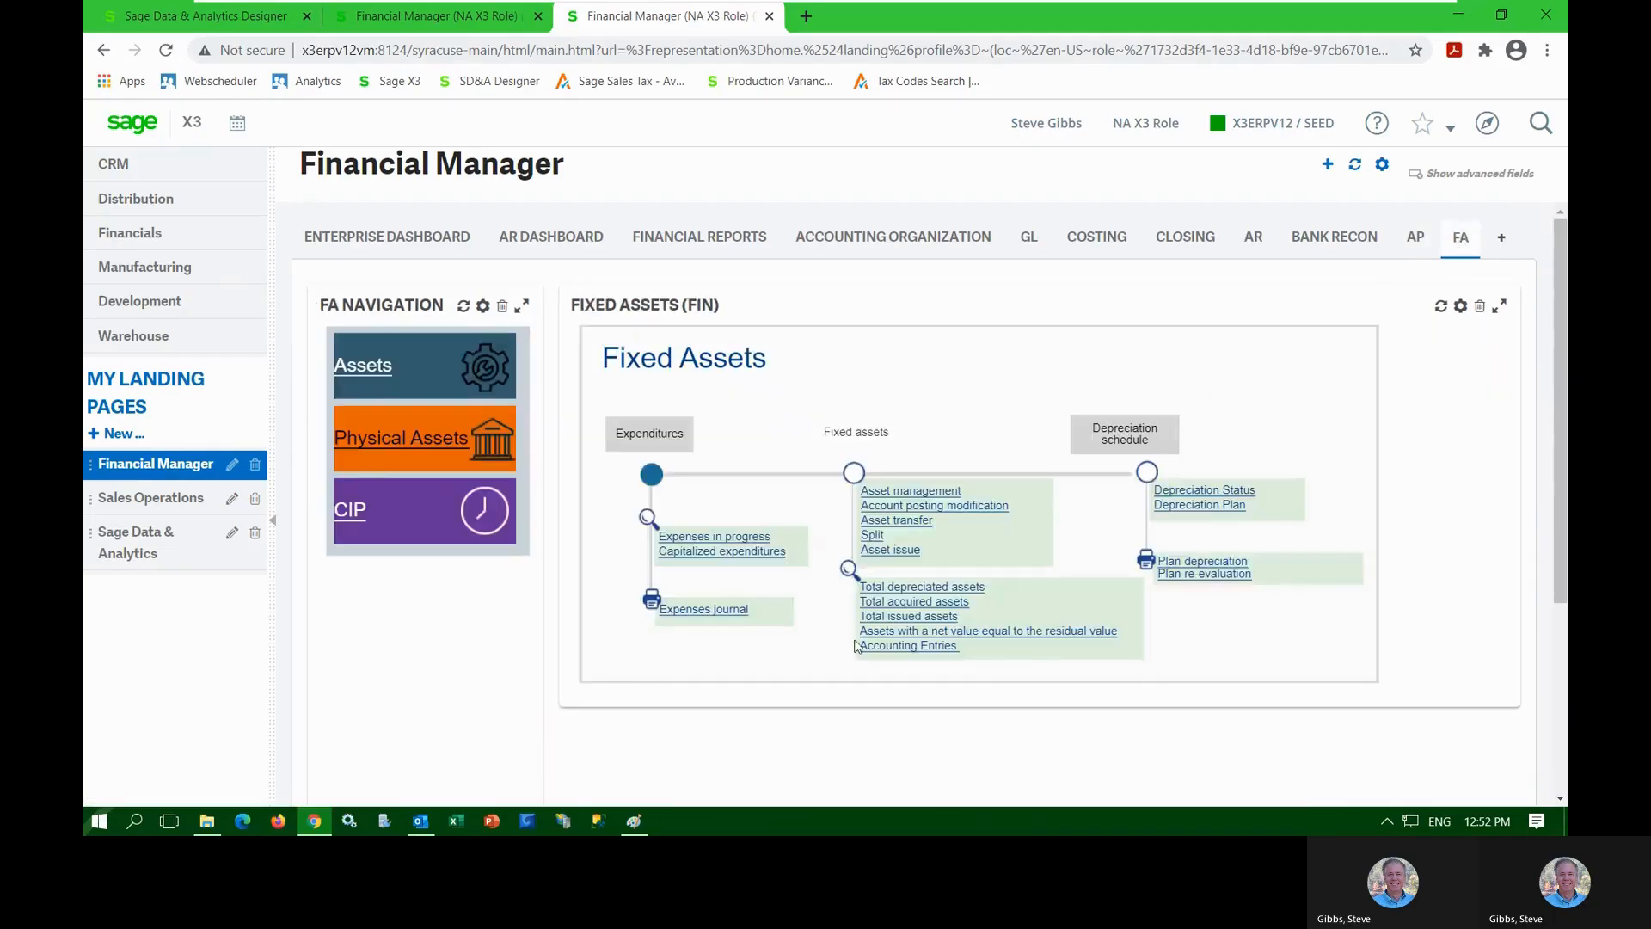
{"action": "scroll", "coordinate": [881, 680], "scroll_direction": "down", "scroll_amount": 1}
{"action": "scroll", "coordinate": [881, 679], "scroll_direction": "up", "scroll_amount": 1}
{"action": "left_click", "coordinate": [930, 492]}
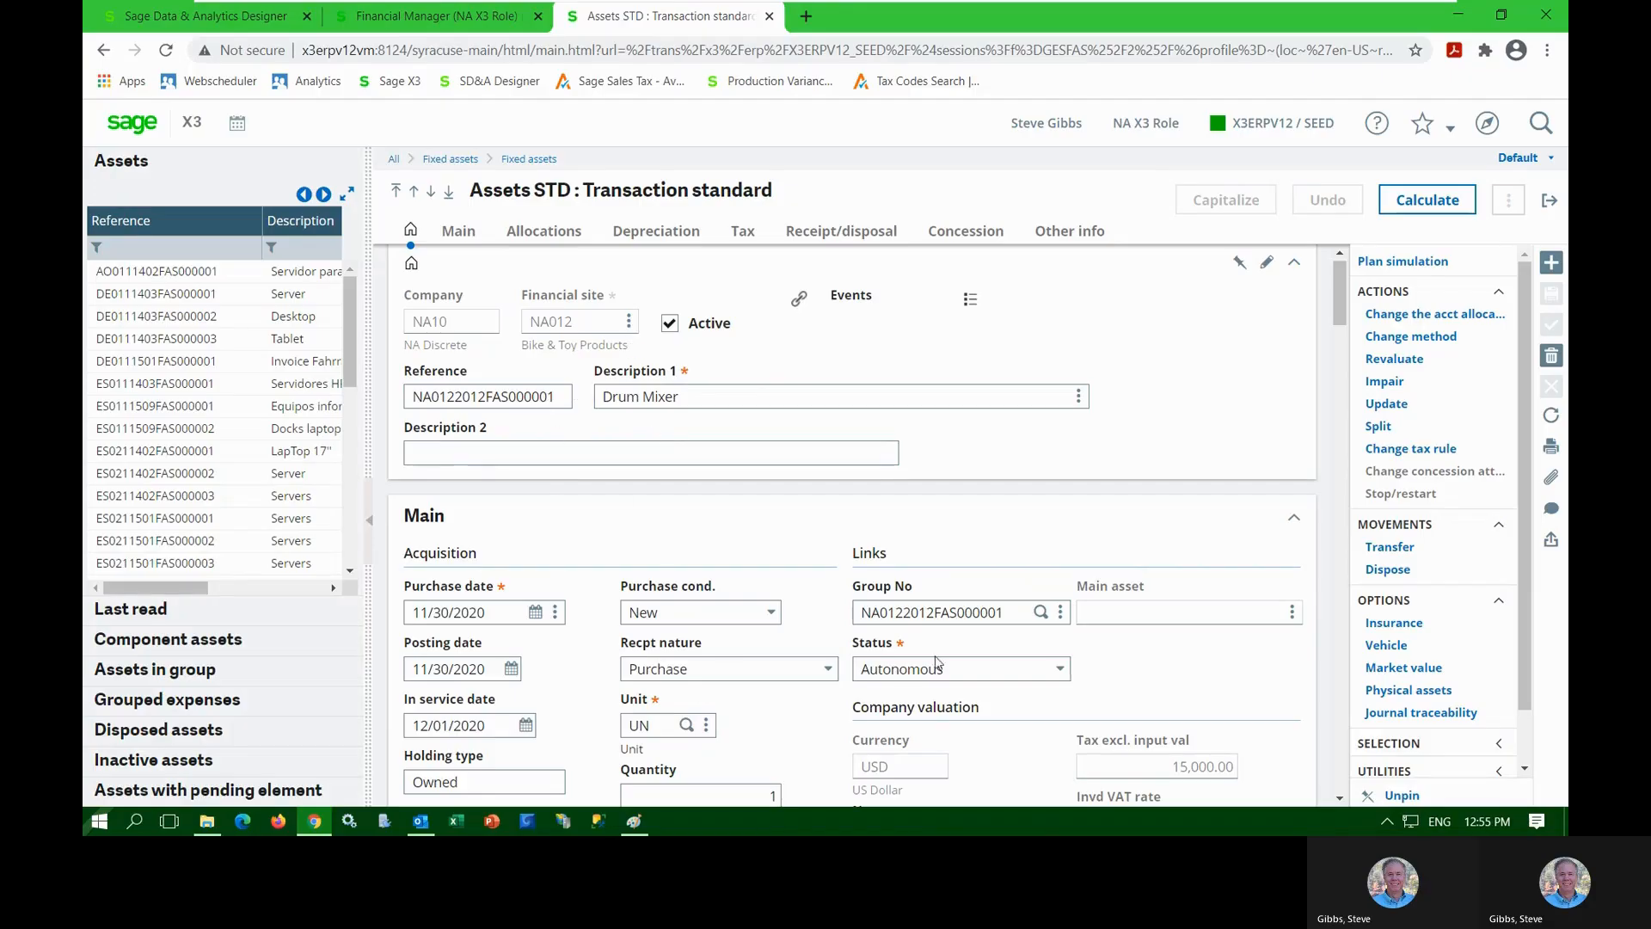
Start a new asset and capitalize the Bobcat 743 expense into it
{"action": "left_click", "coordinate": [1553, 265]}
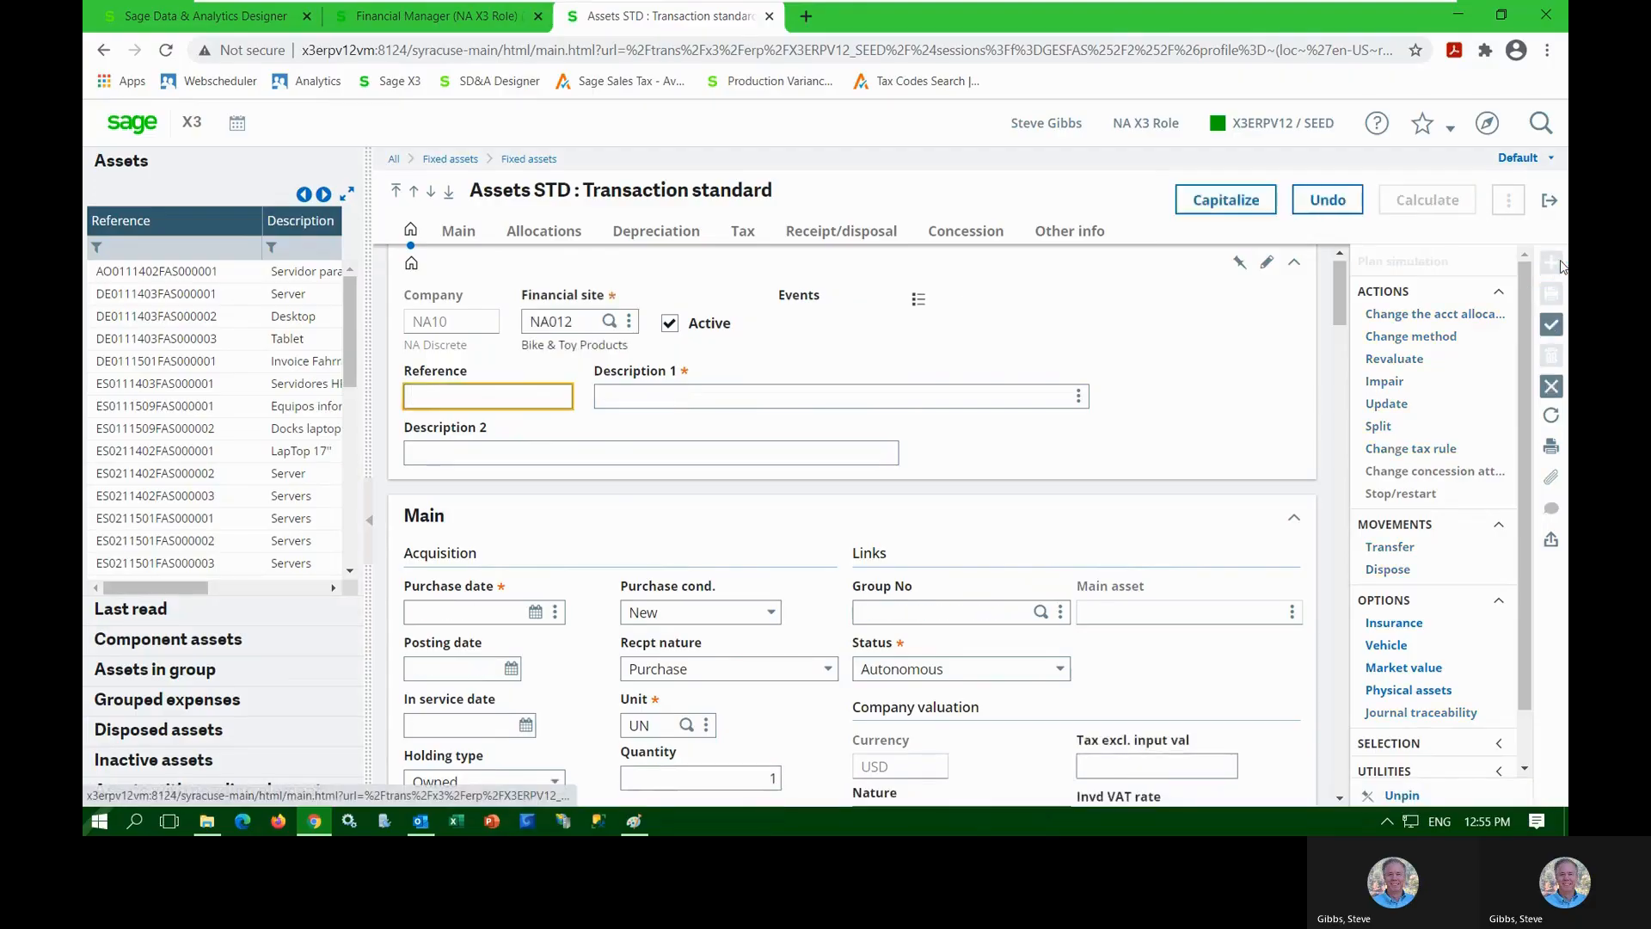
{"action": "left_click", "coordinate": [1257, 206]}
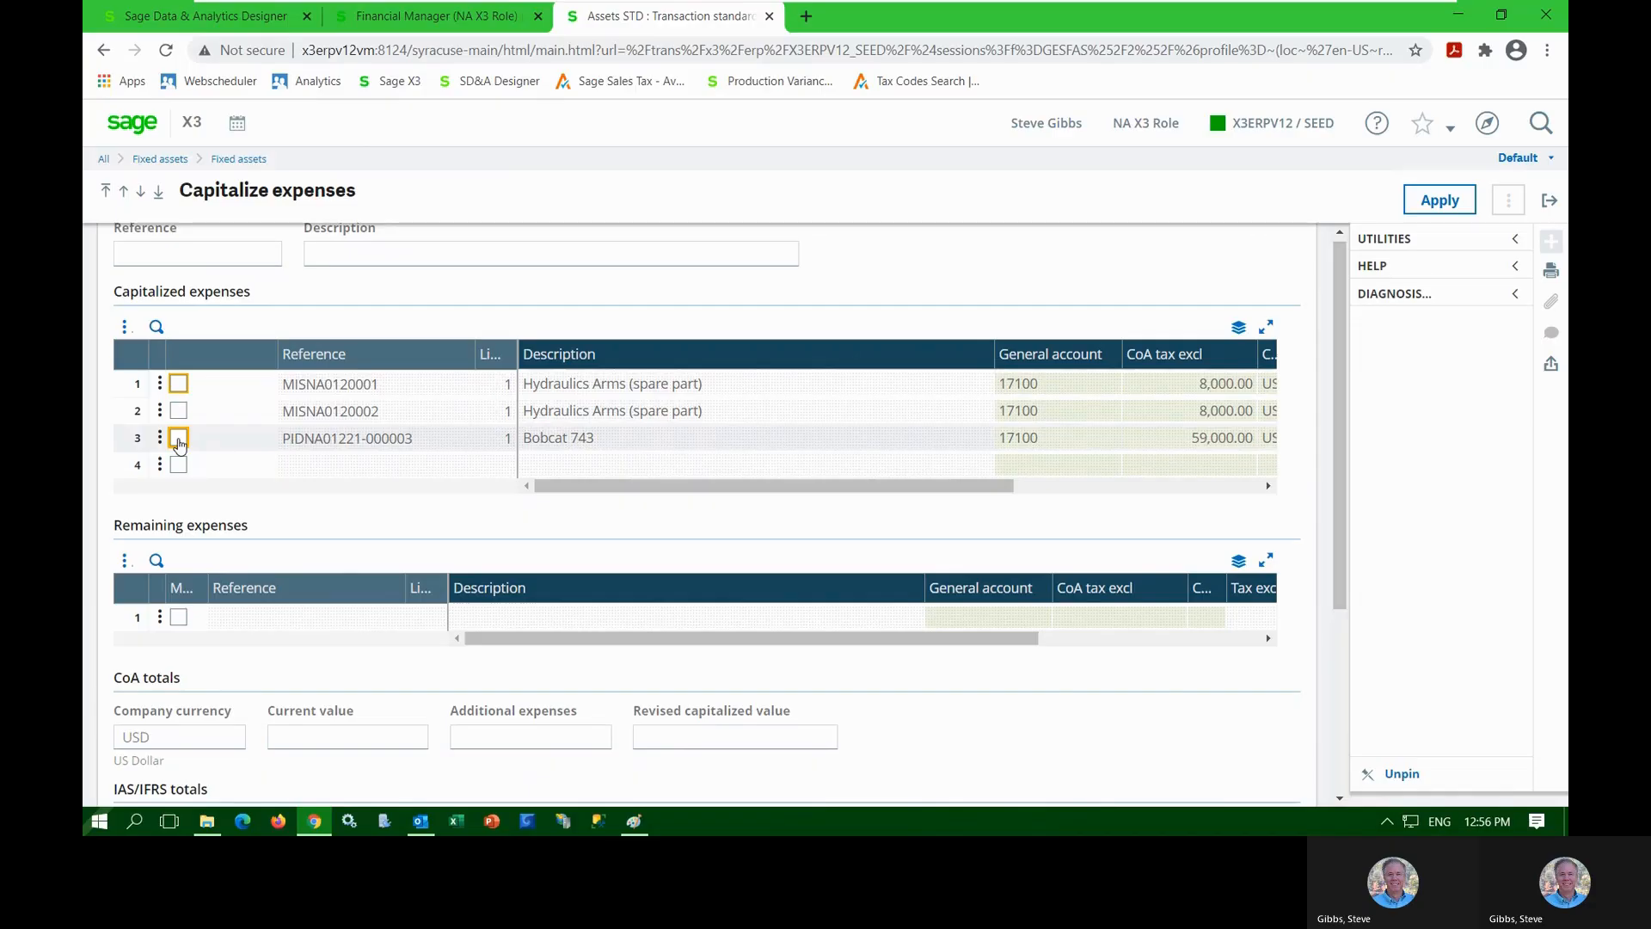
{"action": "left_click", "coordinate": [179, 440]}
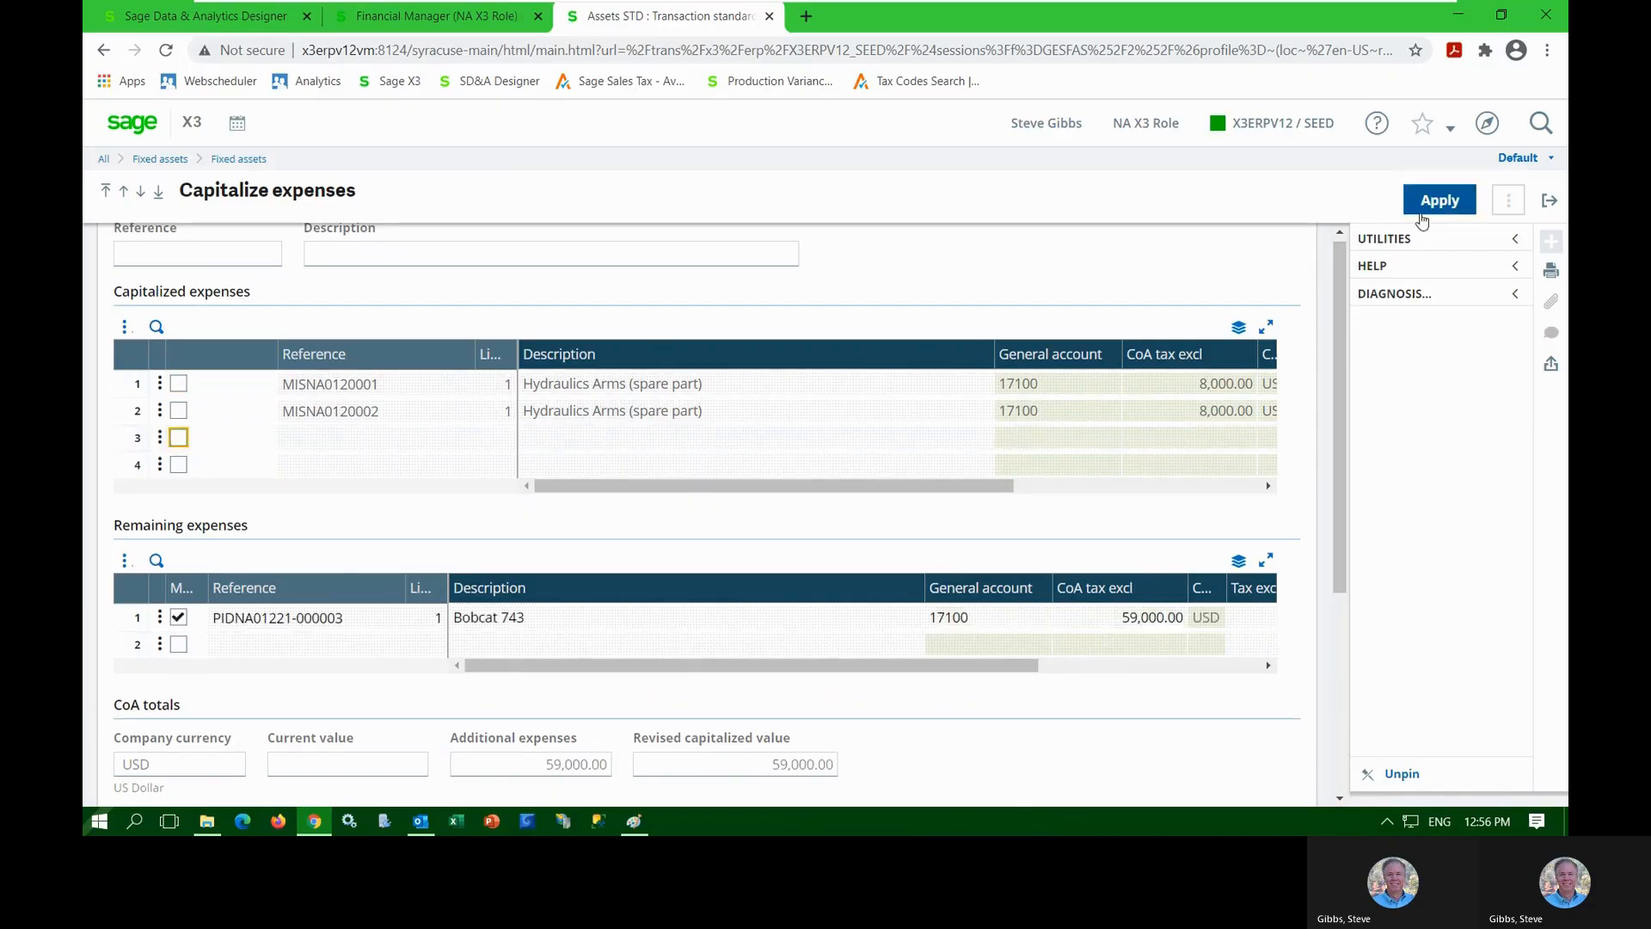
{"action": "left_click", "coordinate": [1427, 206]}
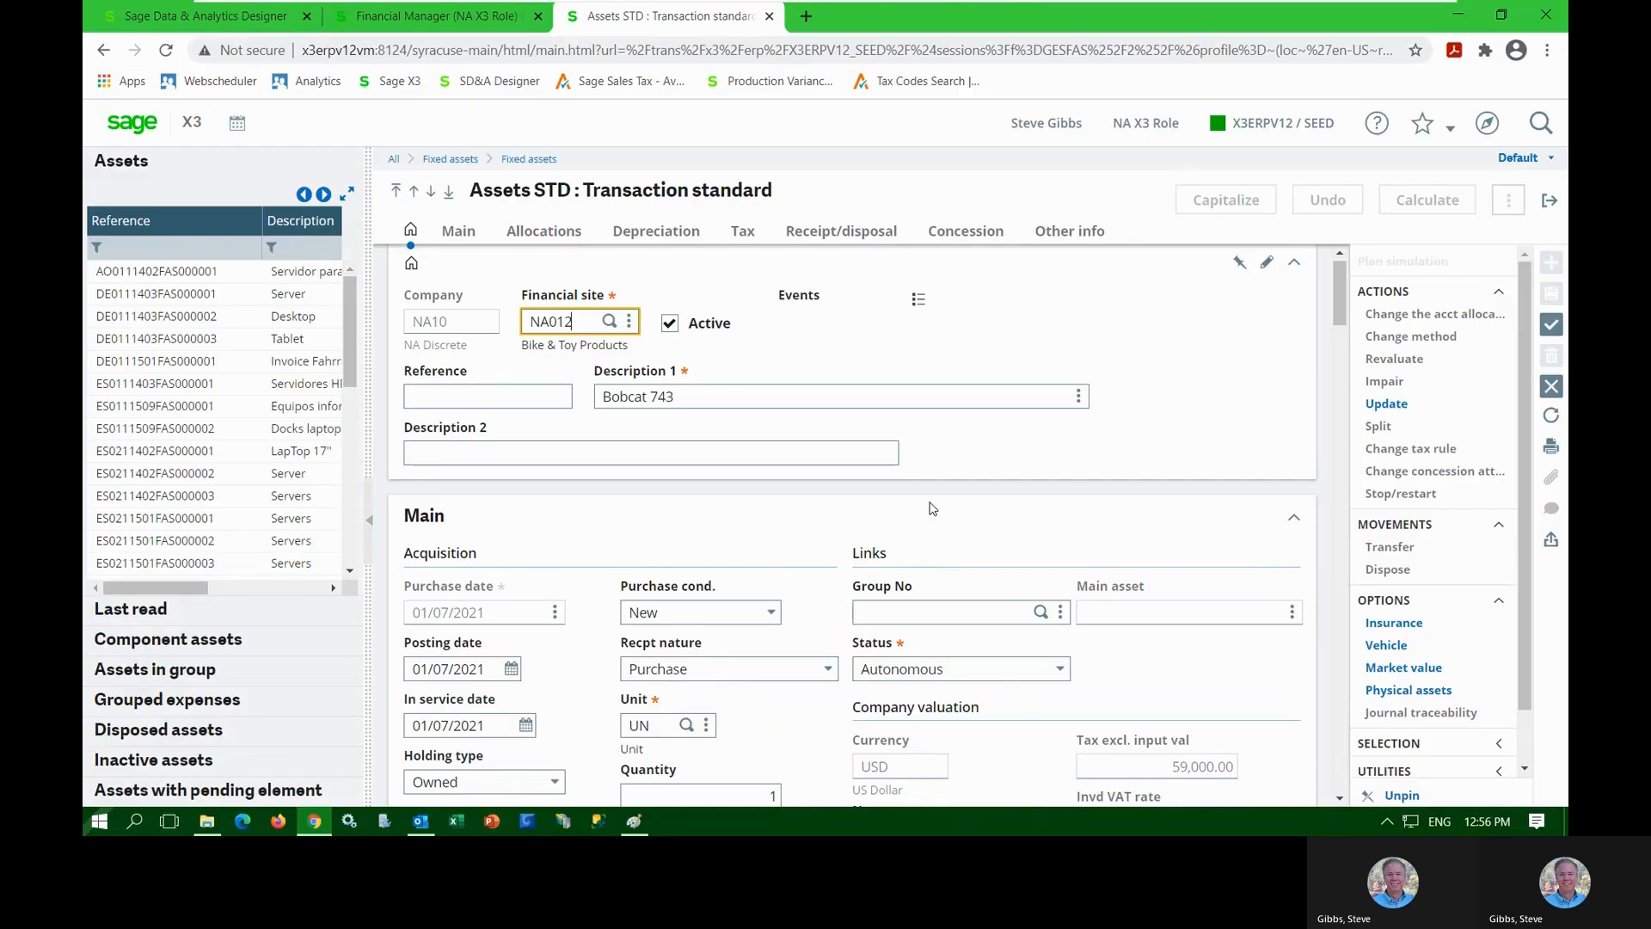
Review the new asset's header and main data, including acquisition dates, characteristics and company valuation
{"action": "scroll", "coordinate": [933, 508], "scroll_direction": "down", "scroll_amount": 2}
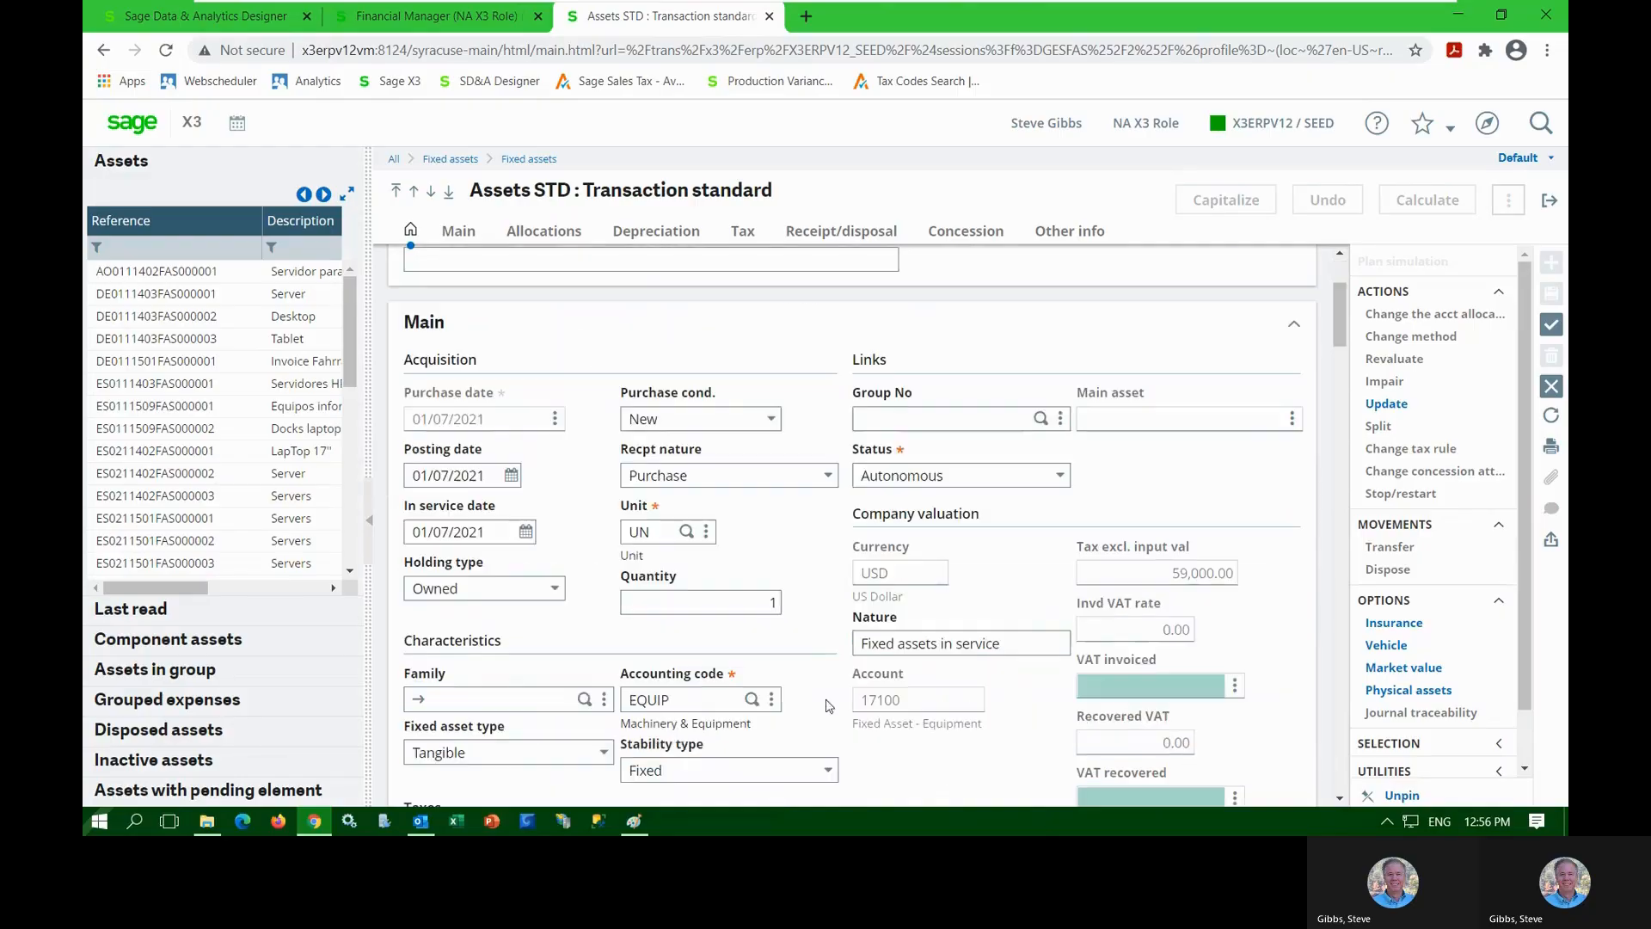
{"action": "scroll", "coordinate": [770, 659], "scroll_direction": "down", "scroll_amount": 2}
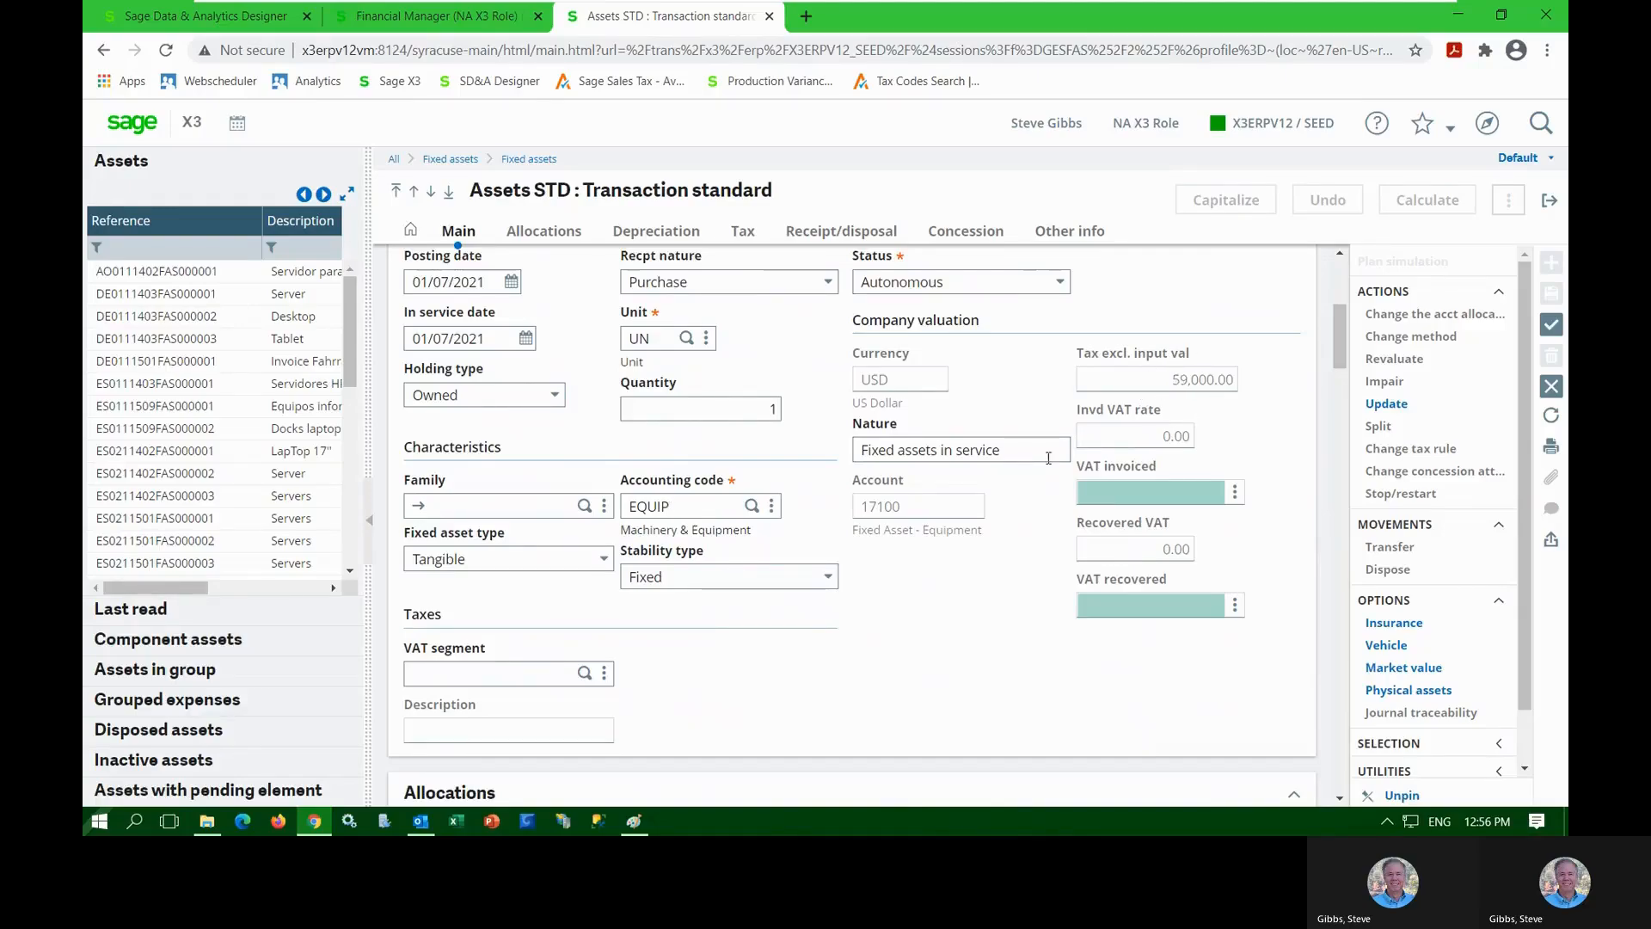
{"action": "scroll", "coordinate": [791, 684], "scroll_direction": "down", "scroll_amount": 3}
{"action": "scroll", "coordinate": [791, 684], "scroll_direction": "up", "scroll_amount": 3}
{"action": "scroll", "coordinate": [791, 684], "scroll_direction": "up", "scroll_amount": 3}
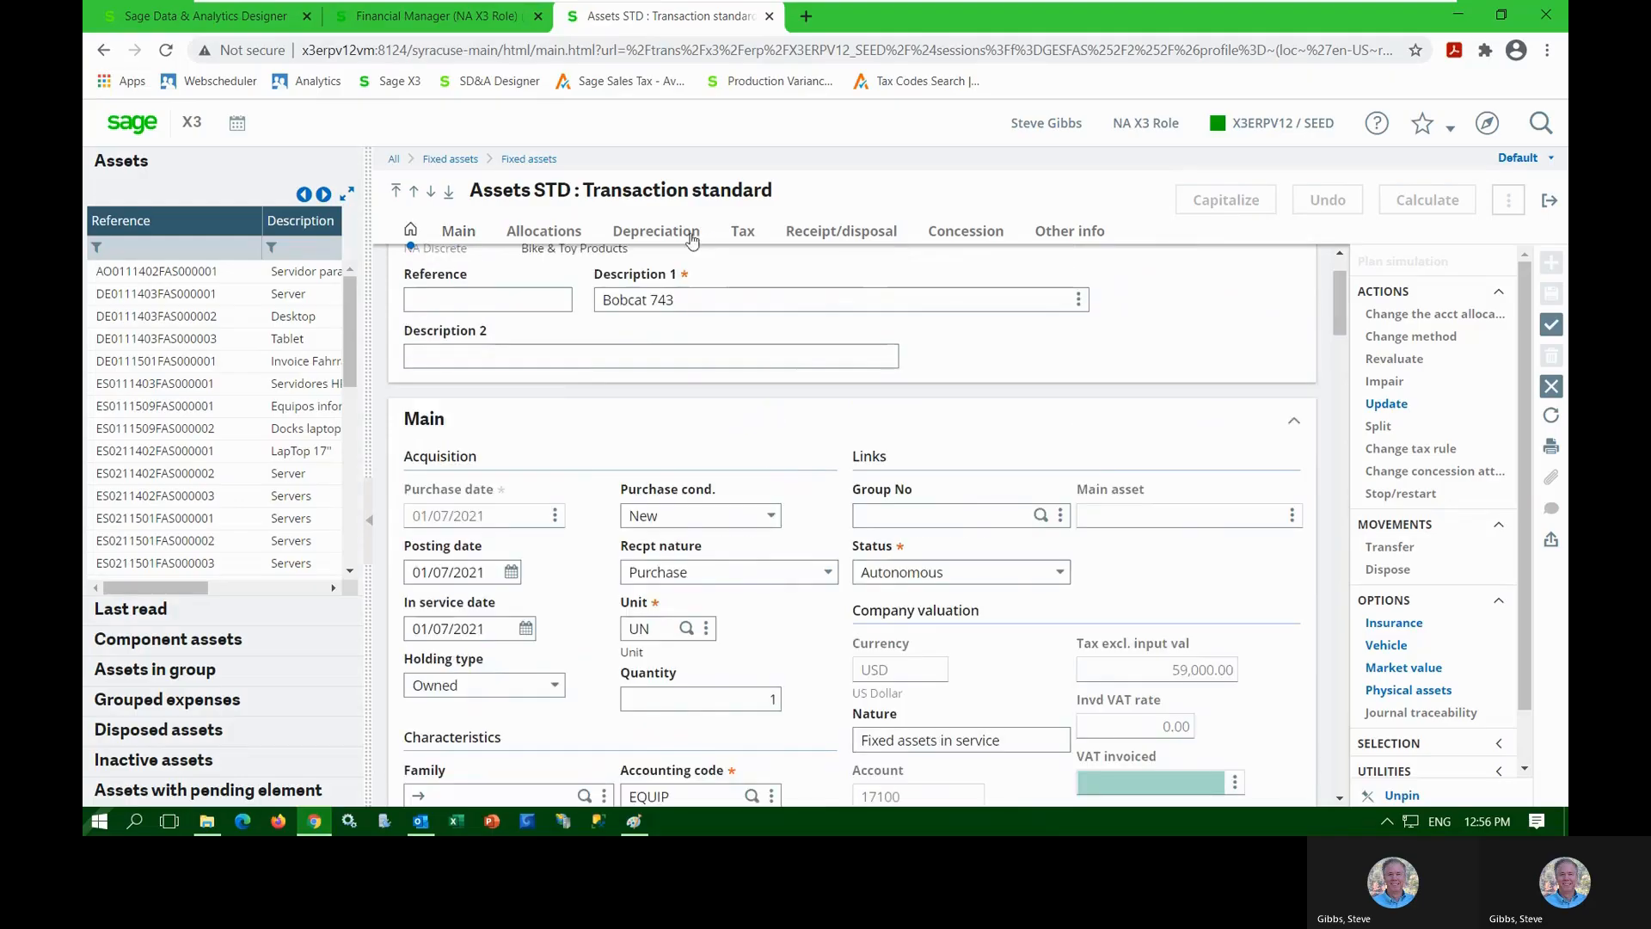
{"action": "scroll", "coordinate": [838, 478], "scroll_direction": "down", "scroll_amount": 2}
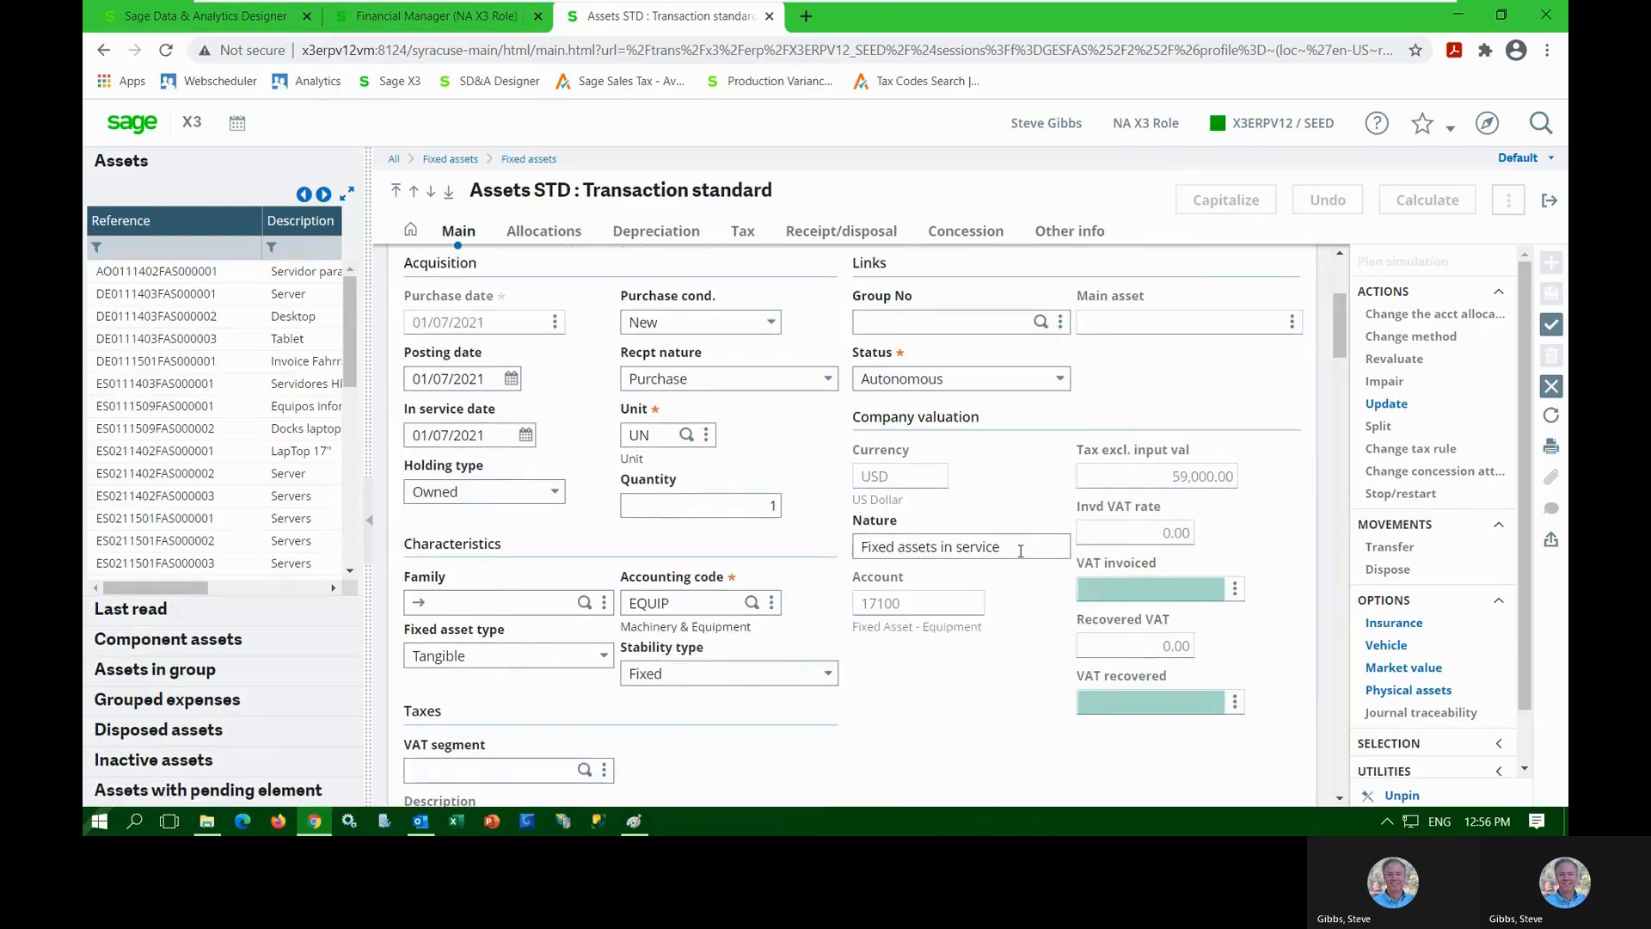
{"action": "scroll", "coordinate": [1024, 551], "scroll_direction": "up", "scroll_amount": 3}
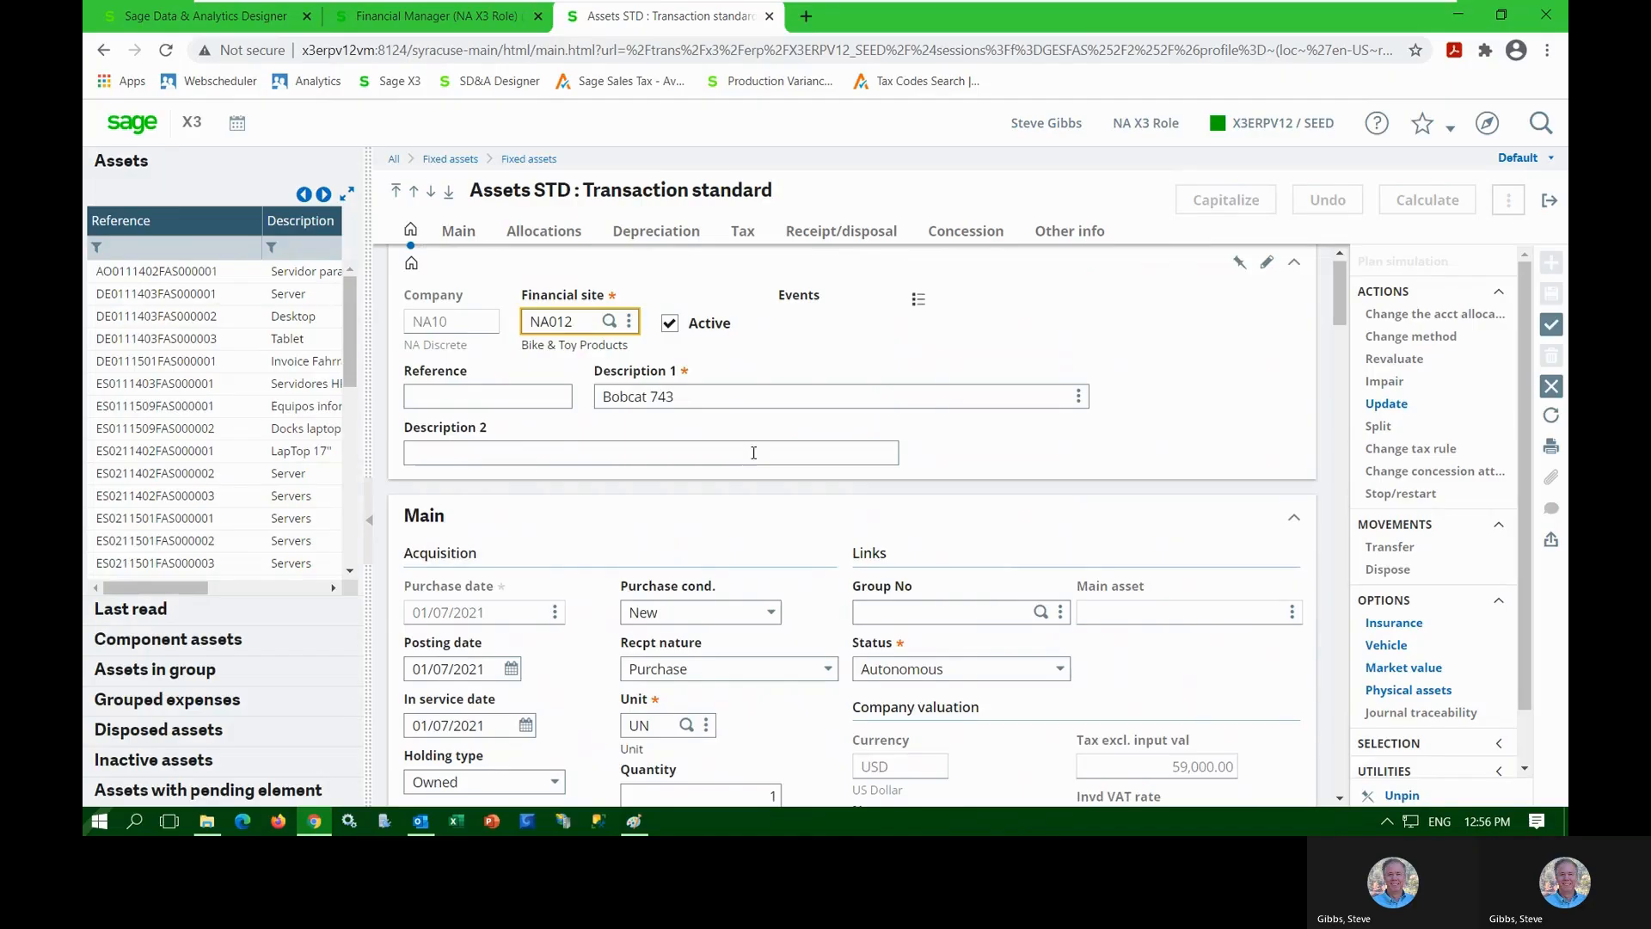
In the asset's allocations, set the Cost Center analytical dimension to IT-001
{"action": "left_click", "coordinate": [530, 234]}
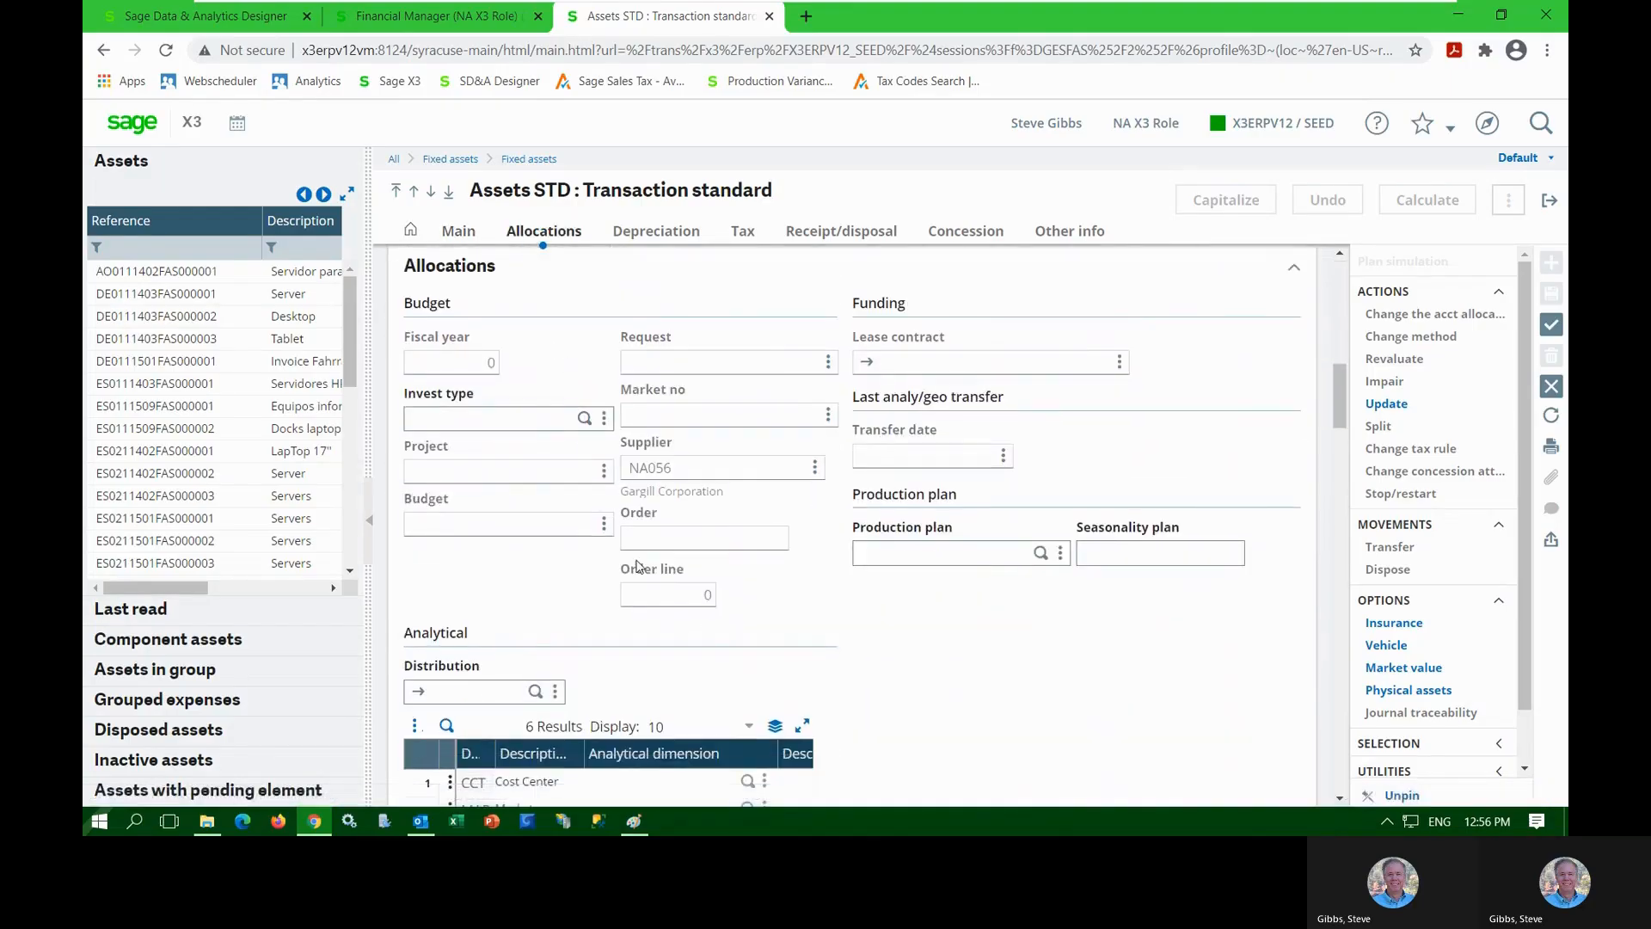
{"action": "scroll", "coordinate": [637, 566], "scroll_direction": "down", "scroll_amount": 2}
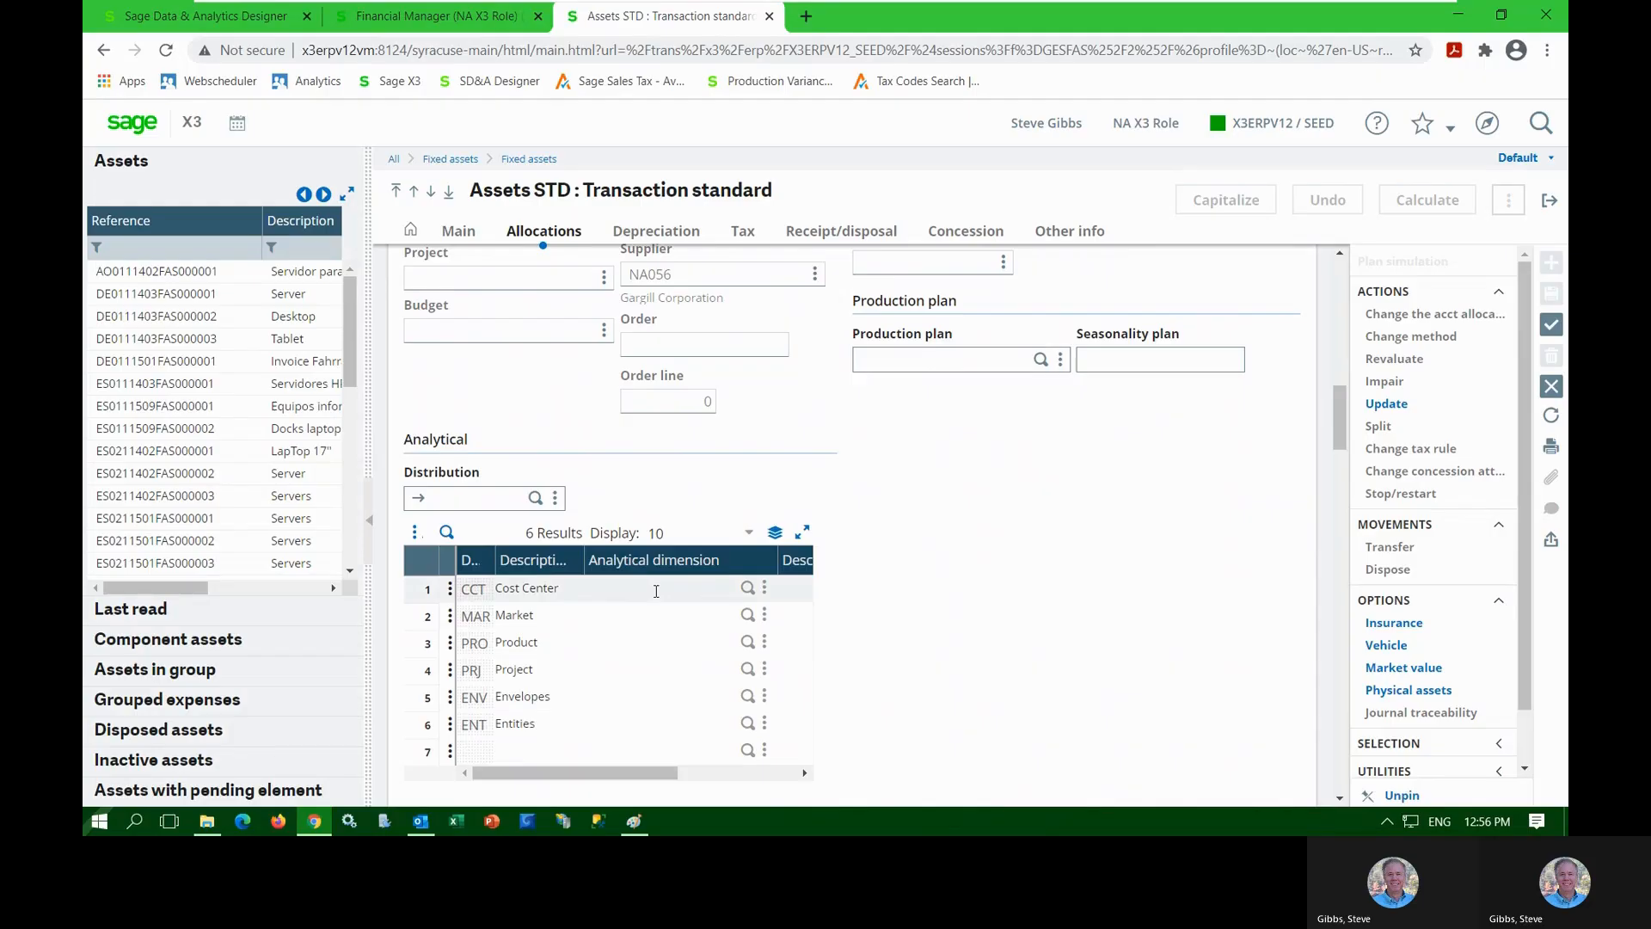
{"action": "left_click", "coordinate": [656, 591]}
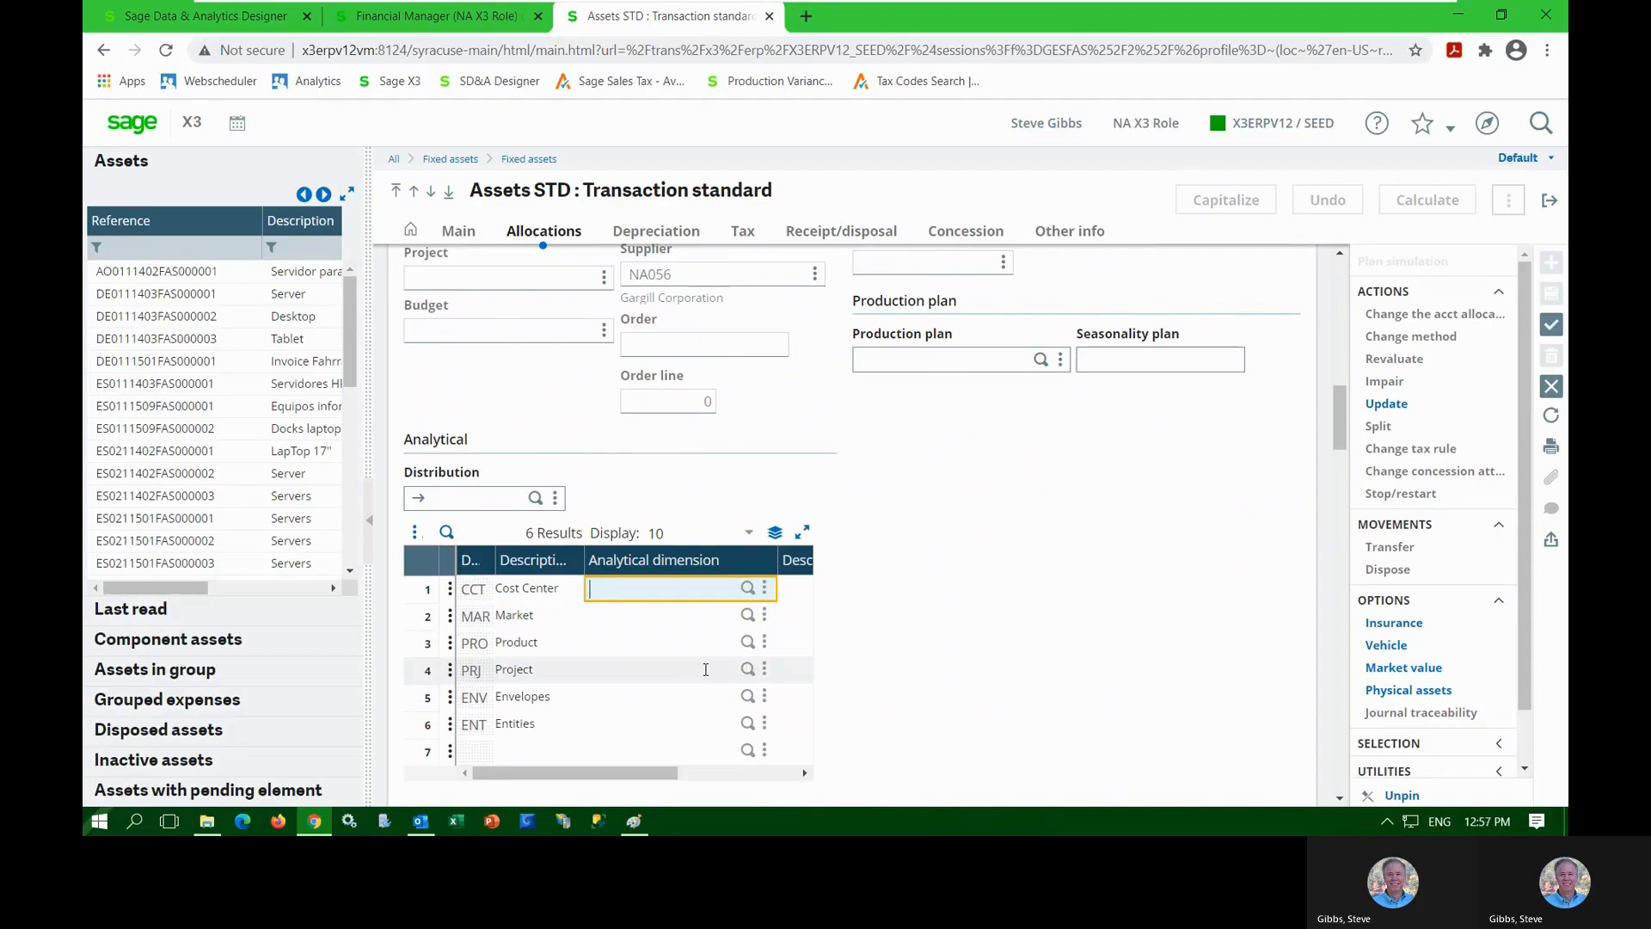
{"action": "left_click", "coordinate": [747, 588]}
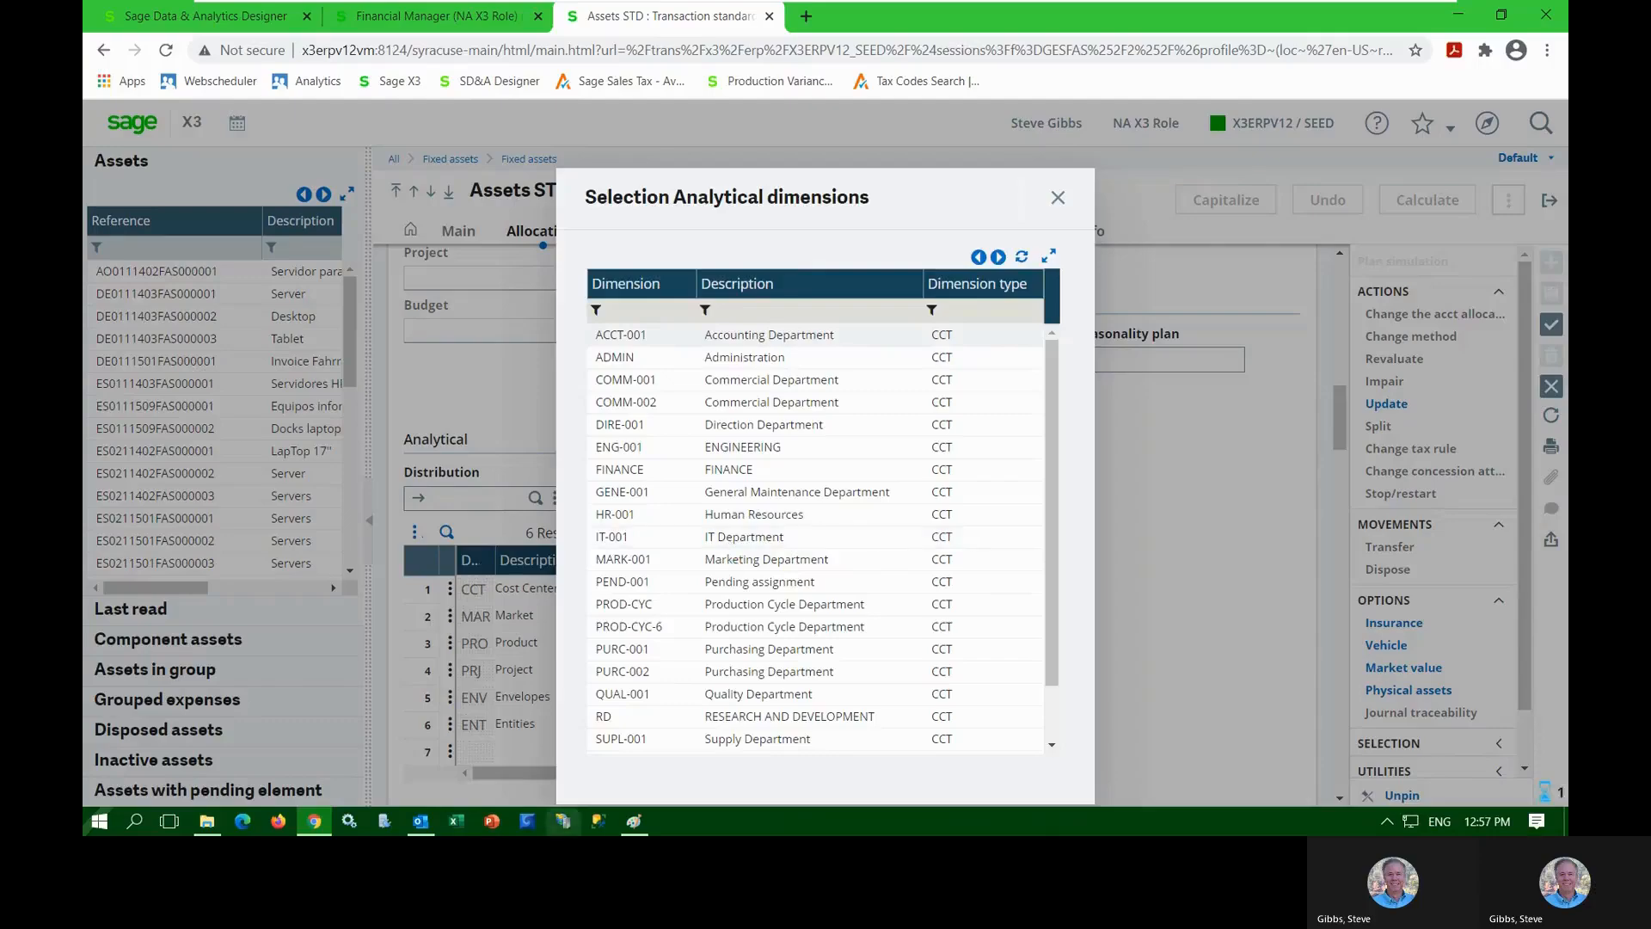
{"action": "left_click", "coordinate": [612, 536]}
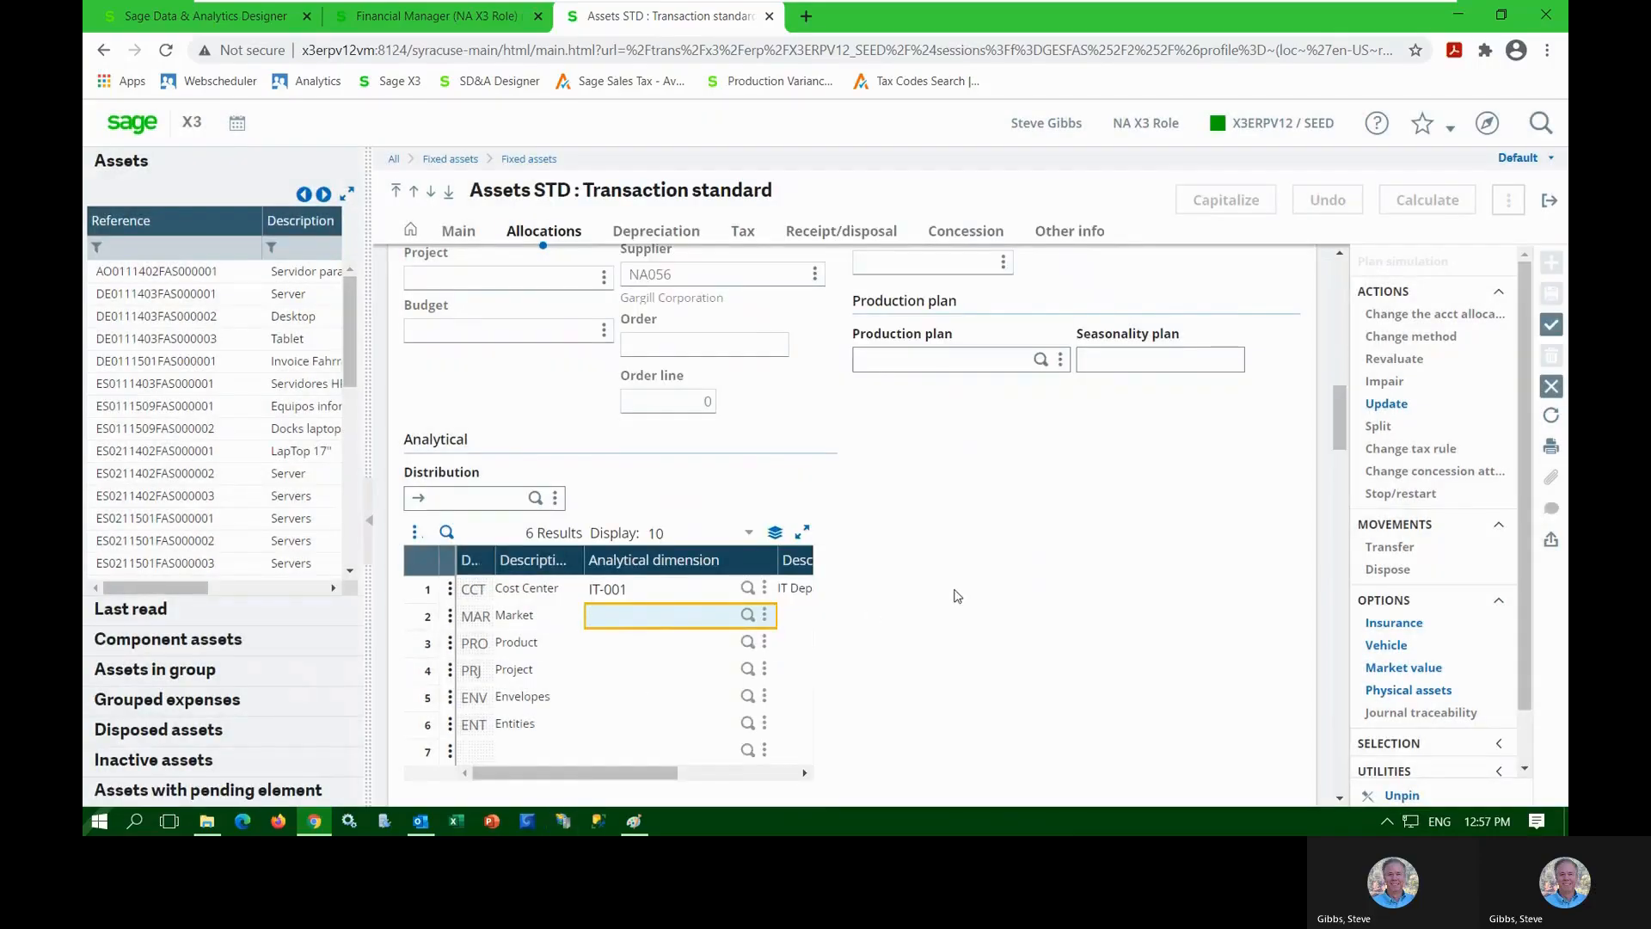
In the asset's depreciation plans, set the Accounts plan to the straight line method (UL) with a duration of 5
{"action": "scroll", "coordinate": [956, 595], "scroll_direction": "down", "scroll_amount": 2}
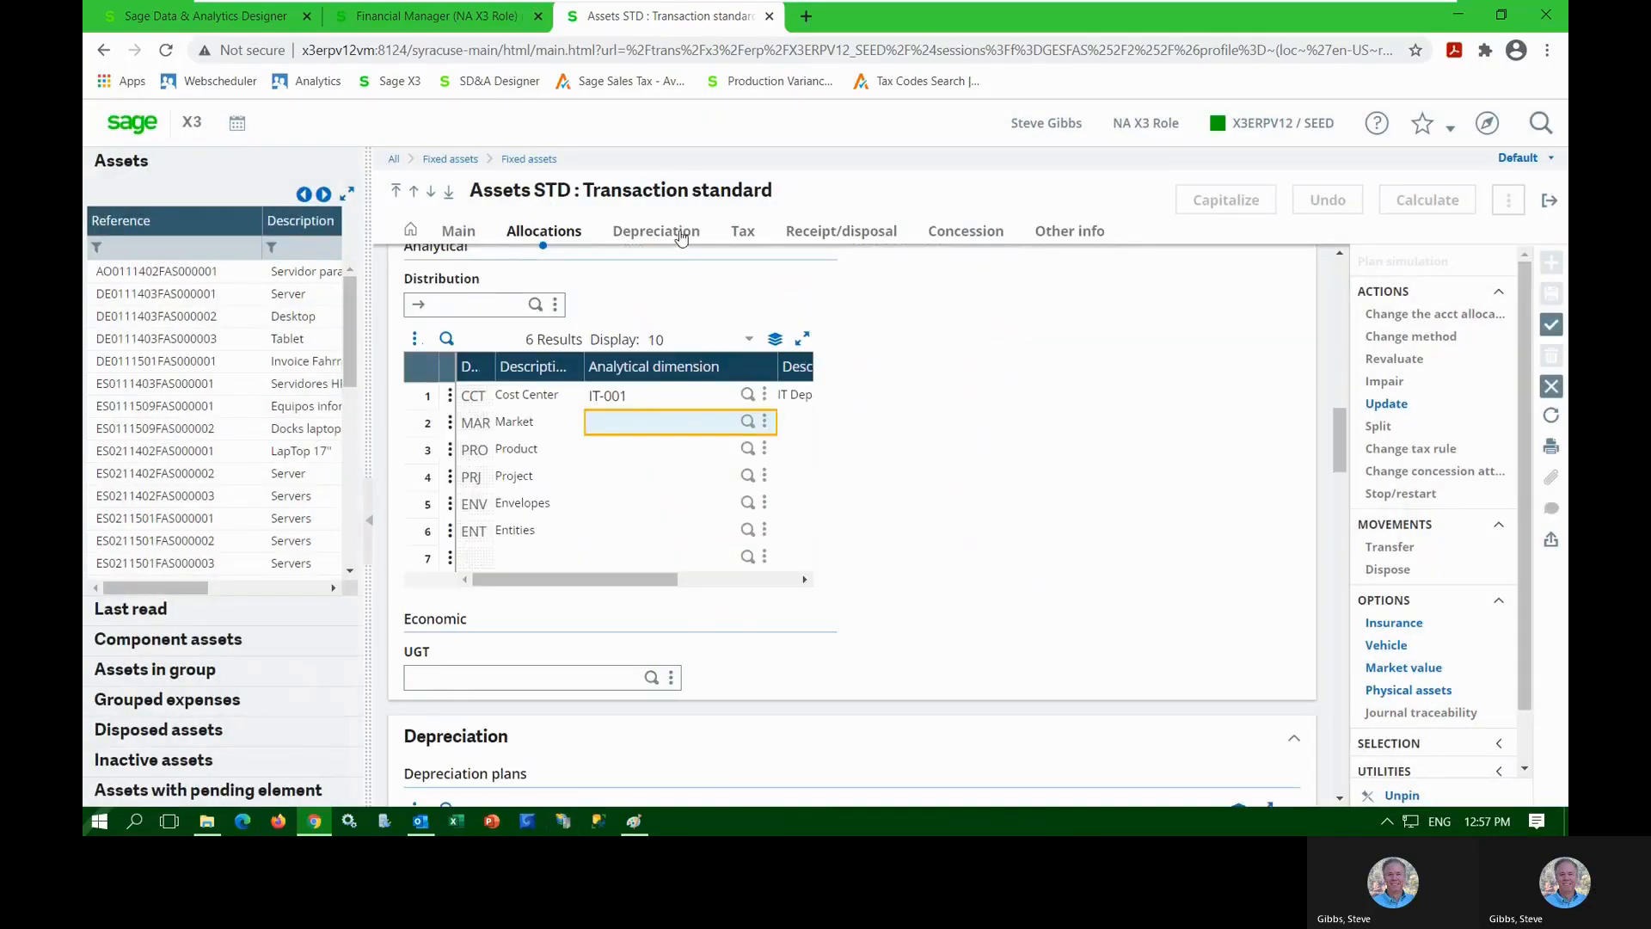
{"action": "left_click", "coordinate": [677, 230]}
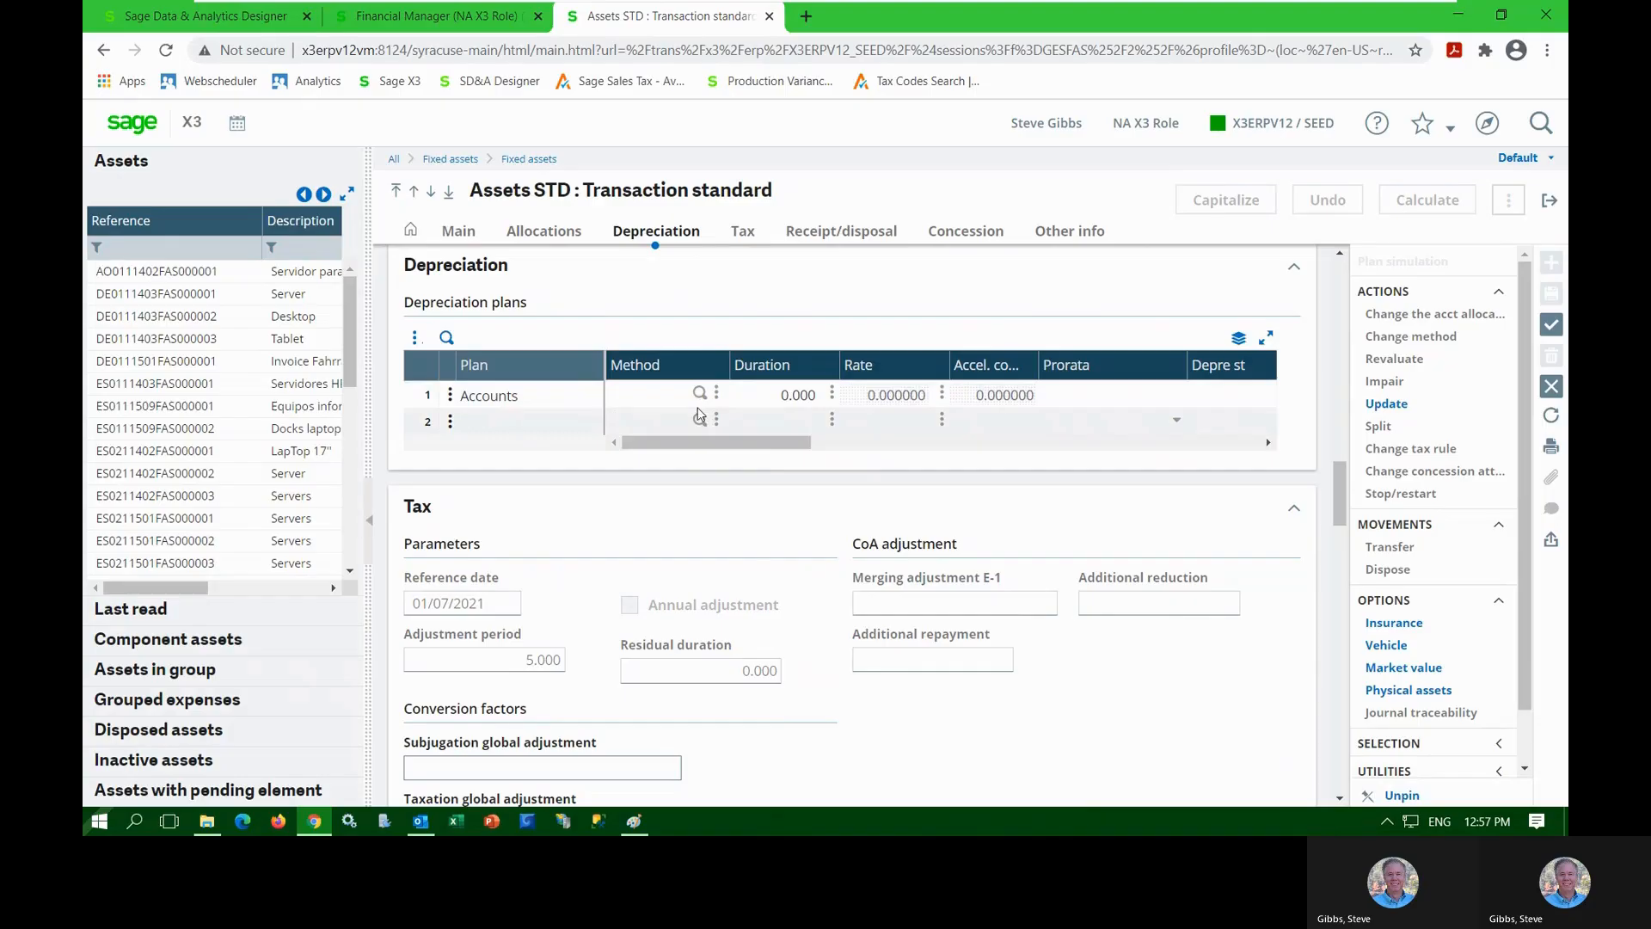
{"action": "left_click", "coordinate": [699, 400]}
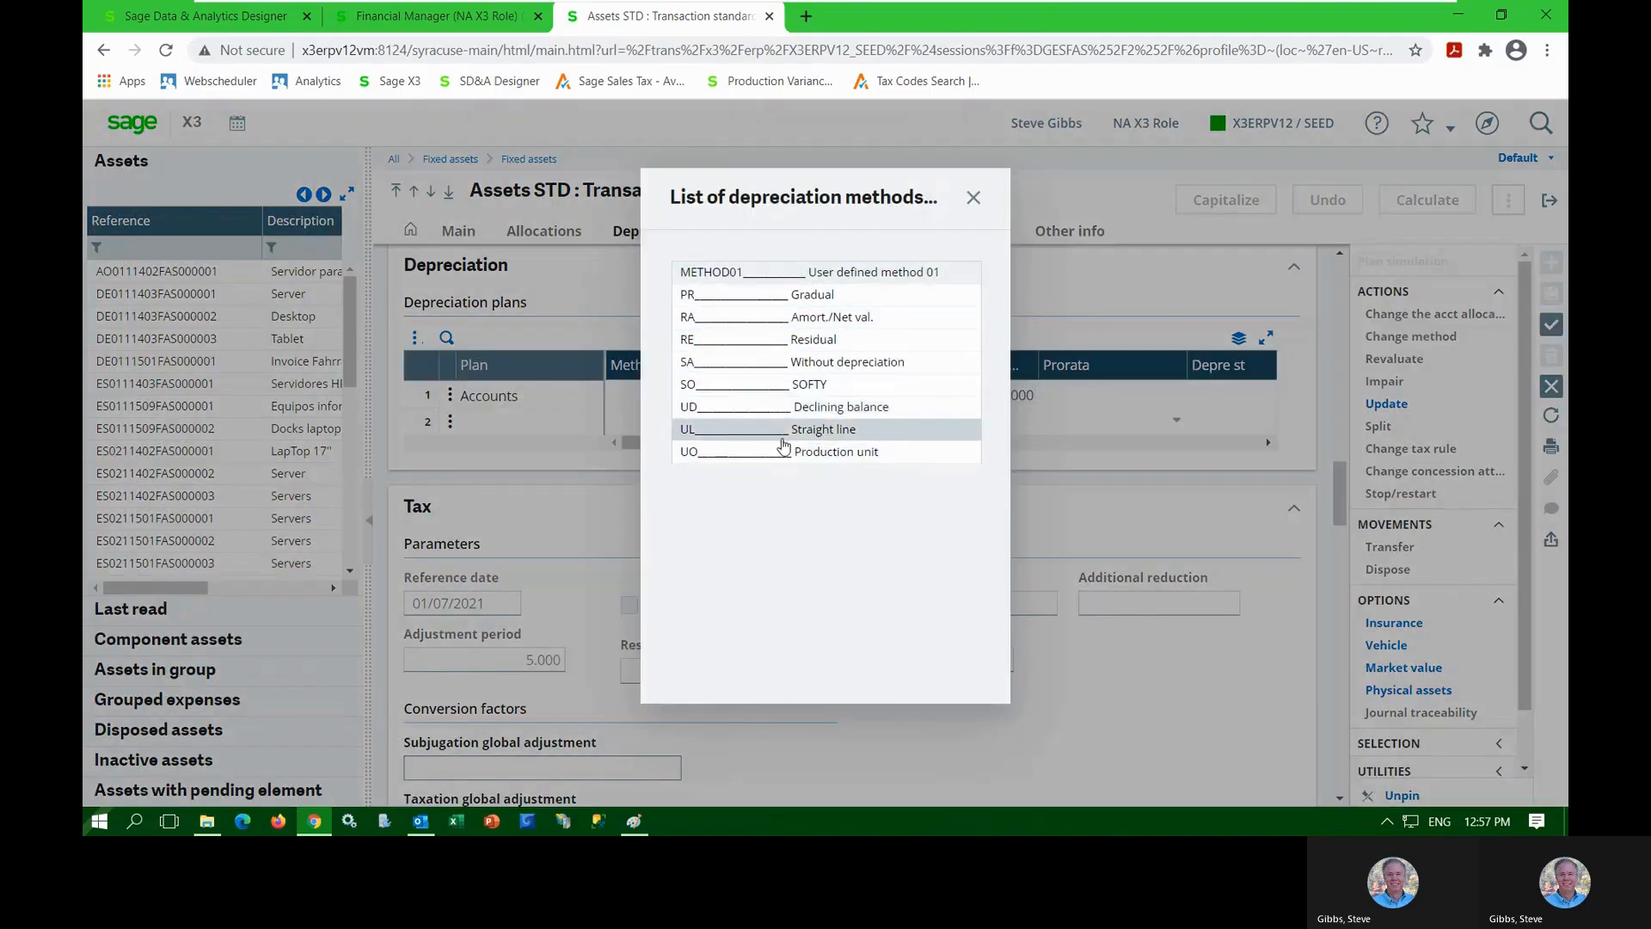
{"action": "left_click", "coordinate": [846, 437]}
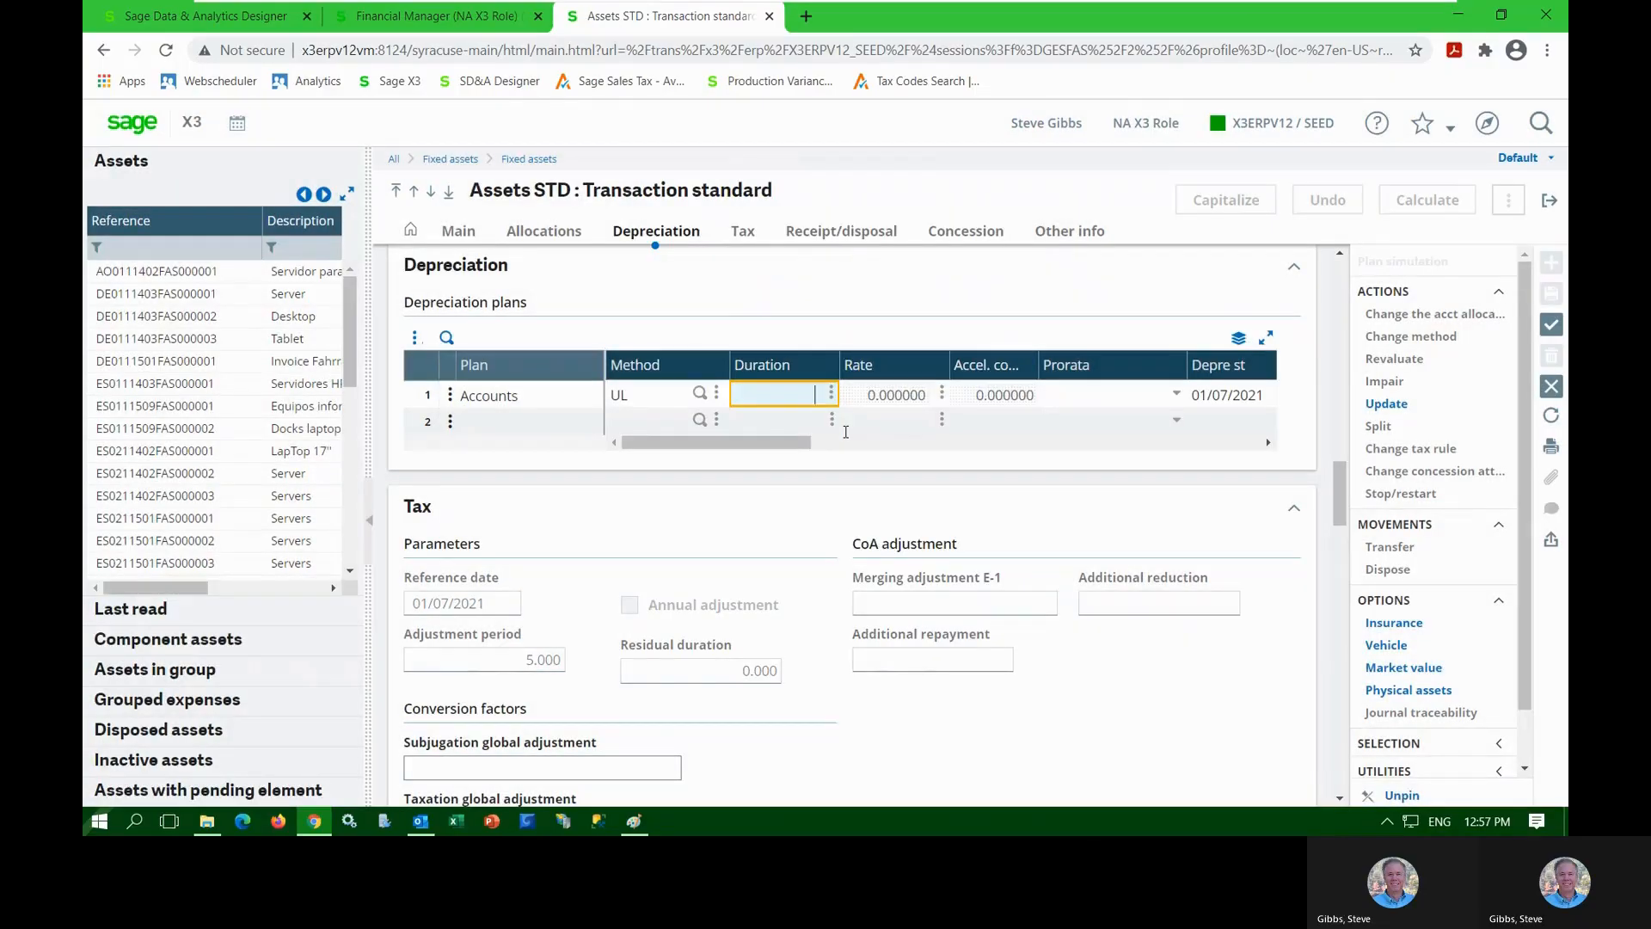
{"action": "type", "text": "5"}
{"action": "left_click", "coordinate": [847, 435]}
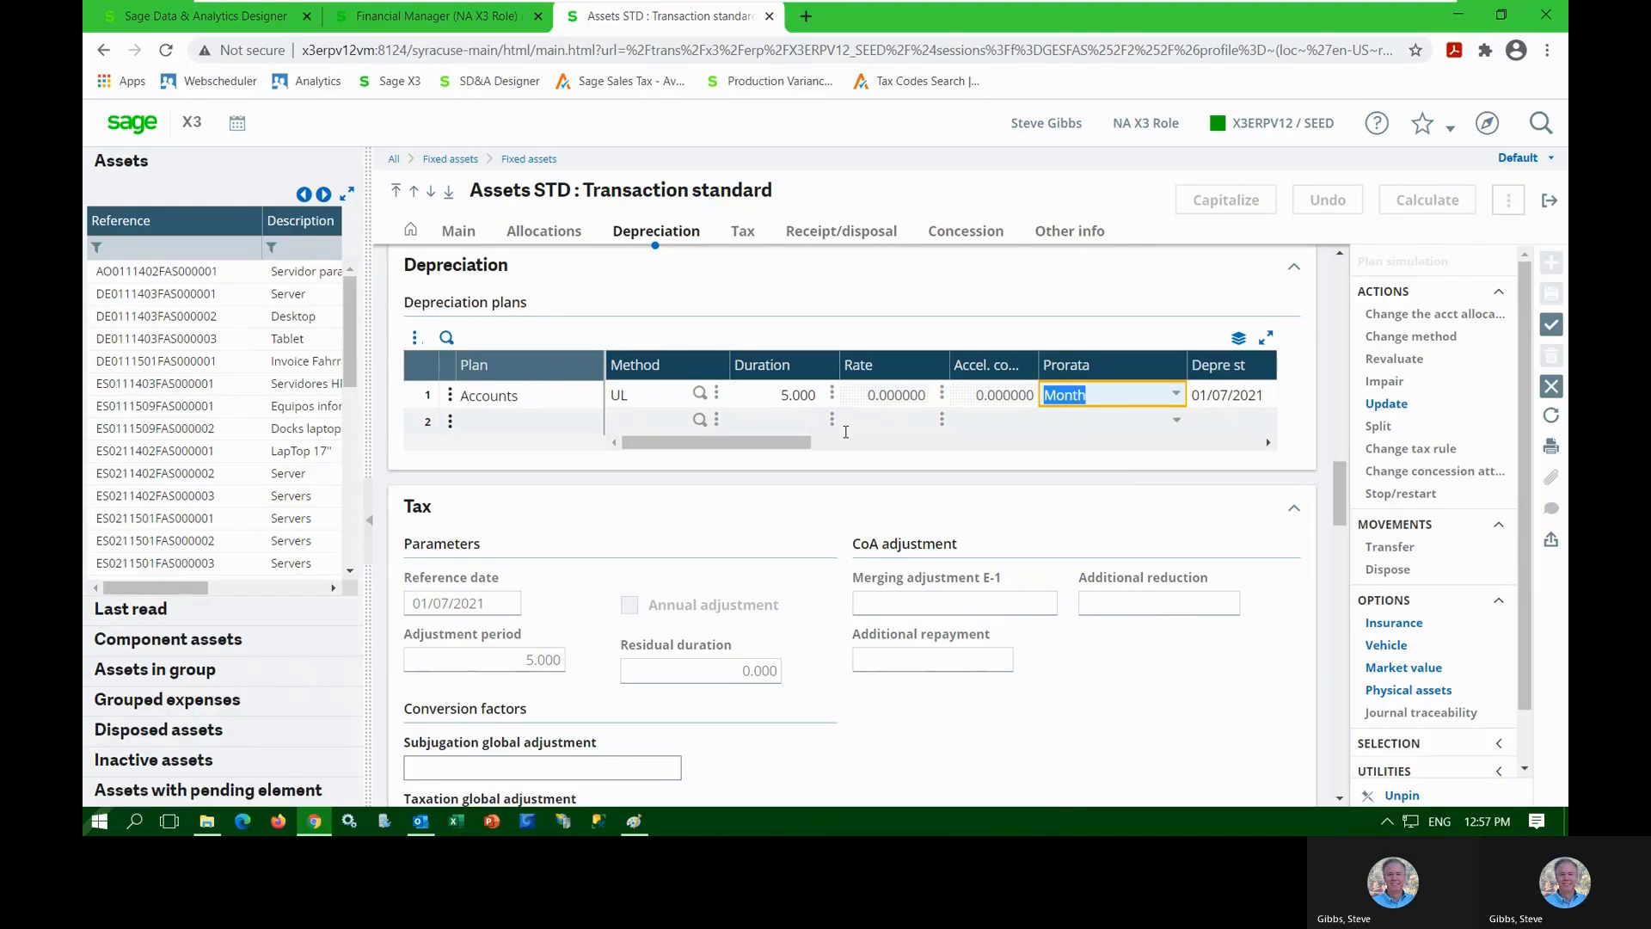
{"action": "left_click_drag", "start_coordinate": [681, 447], "coordinate": [681, 451]}
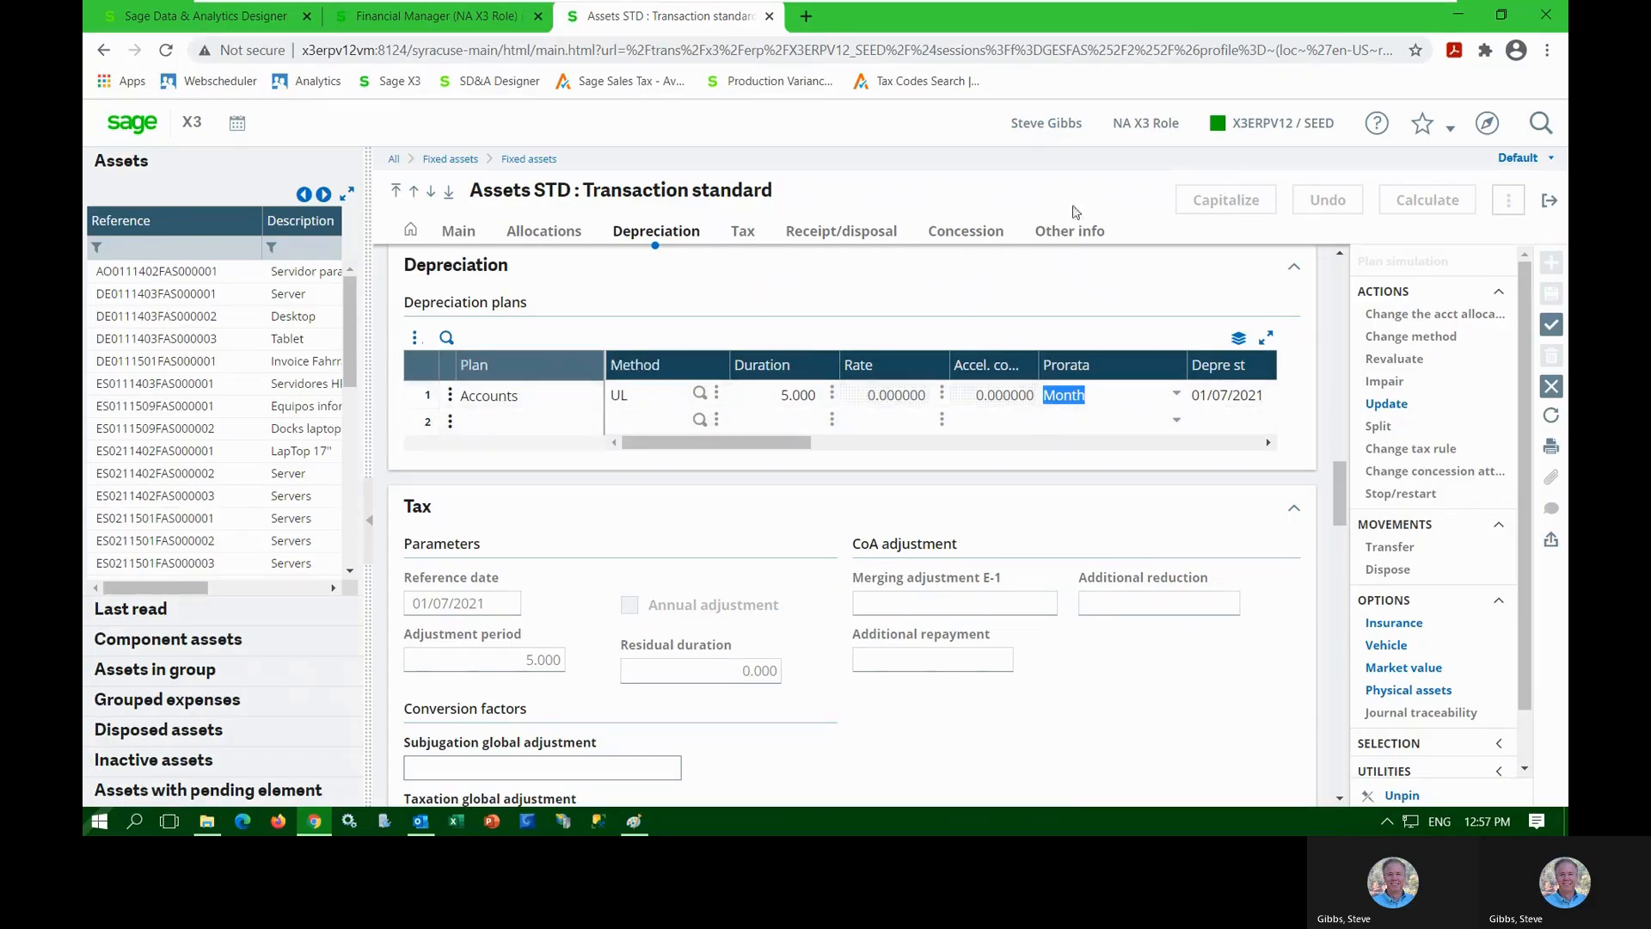
In the asset's other info, set Free date 1 to 03/31/2021 and Free section 1 to X (To be defined)
{"action": "left_click", "coordinate": [1071, 237]}
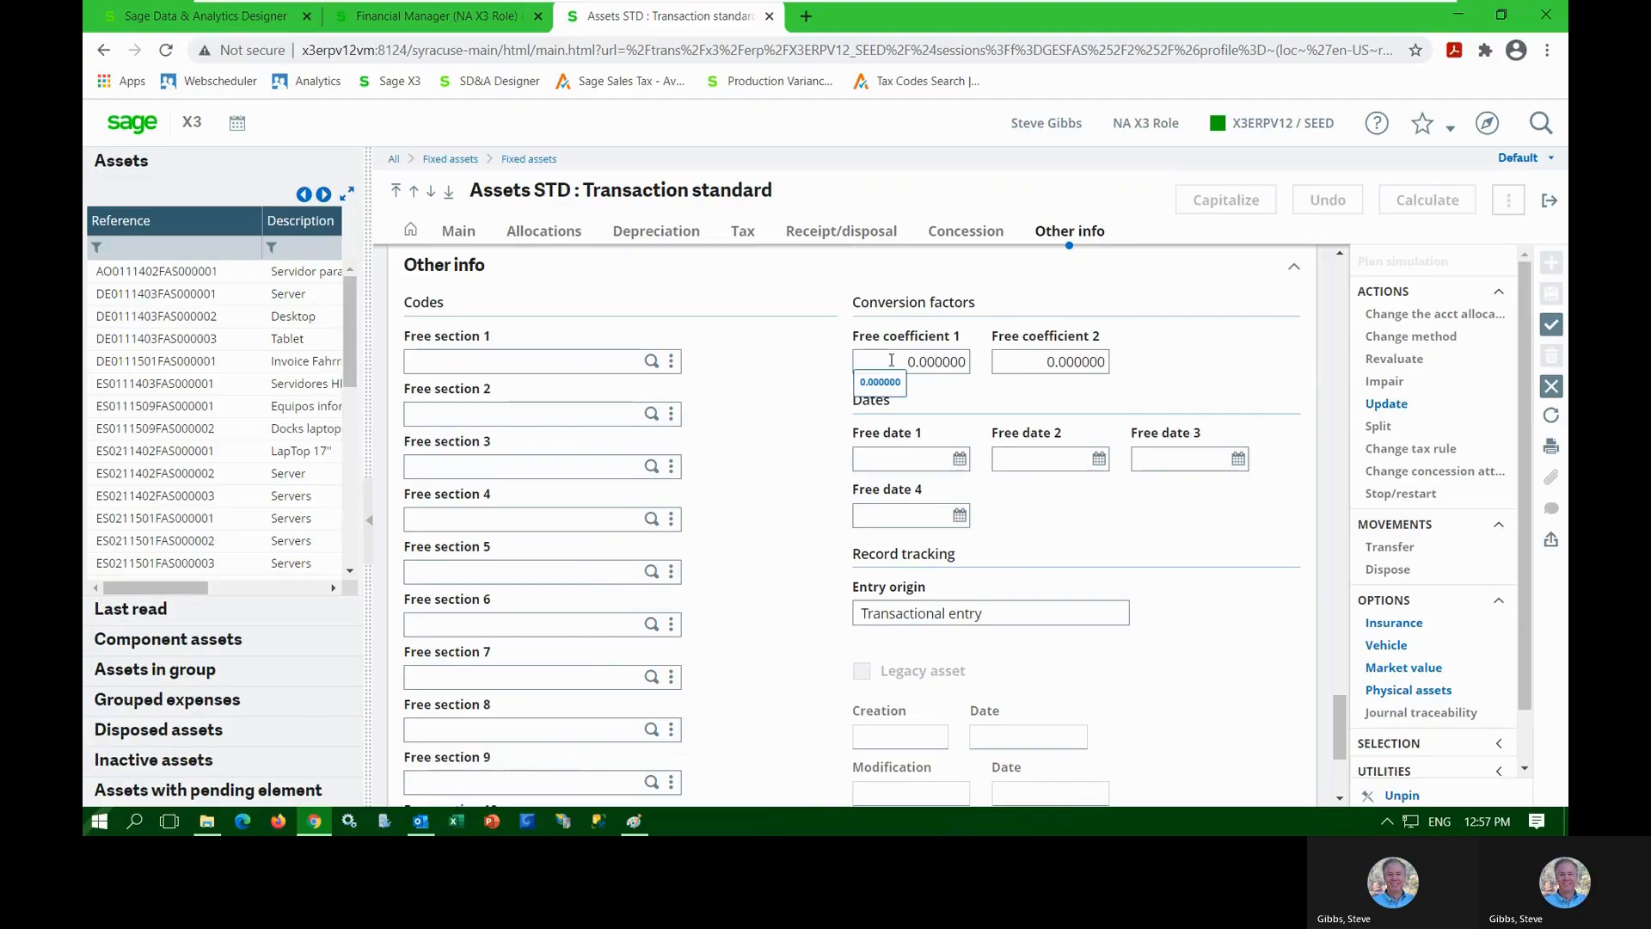
{"action": "left_click", "coordinate": [891, 459]}
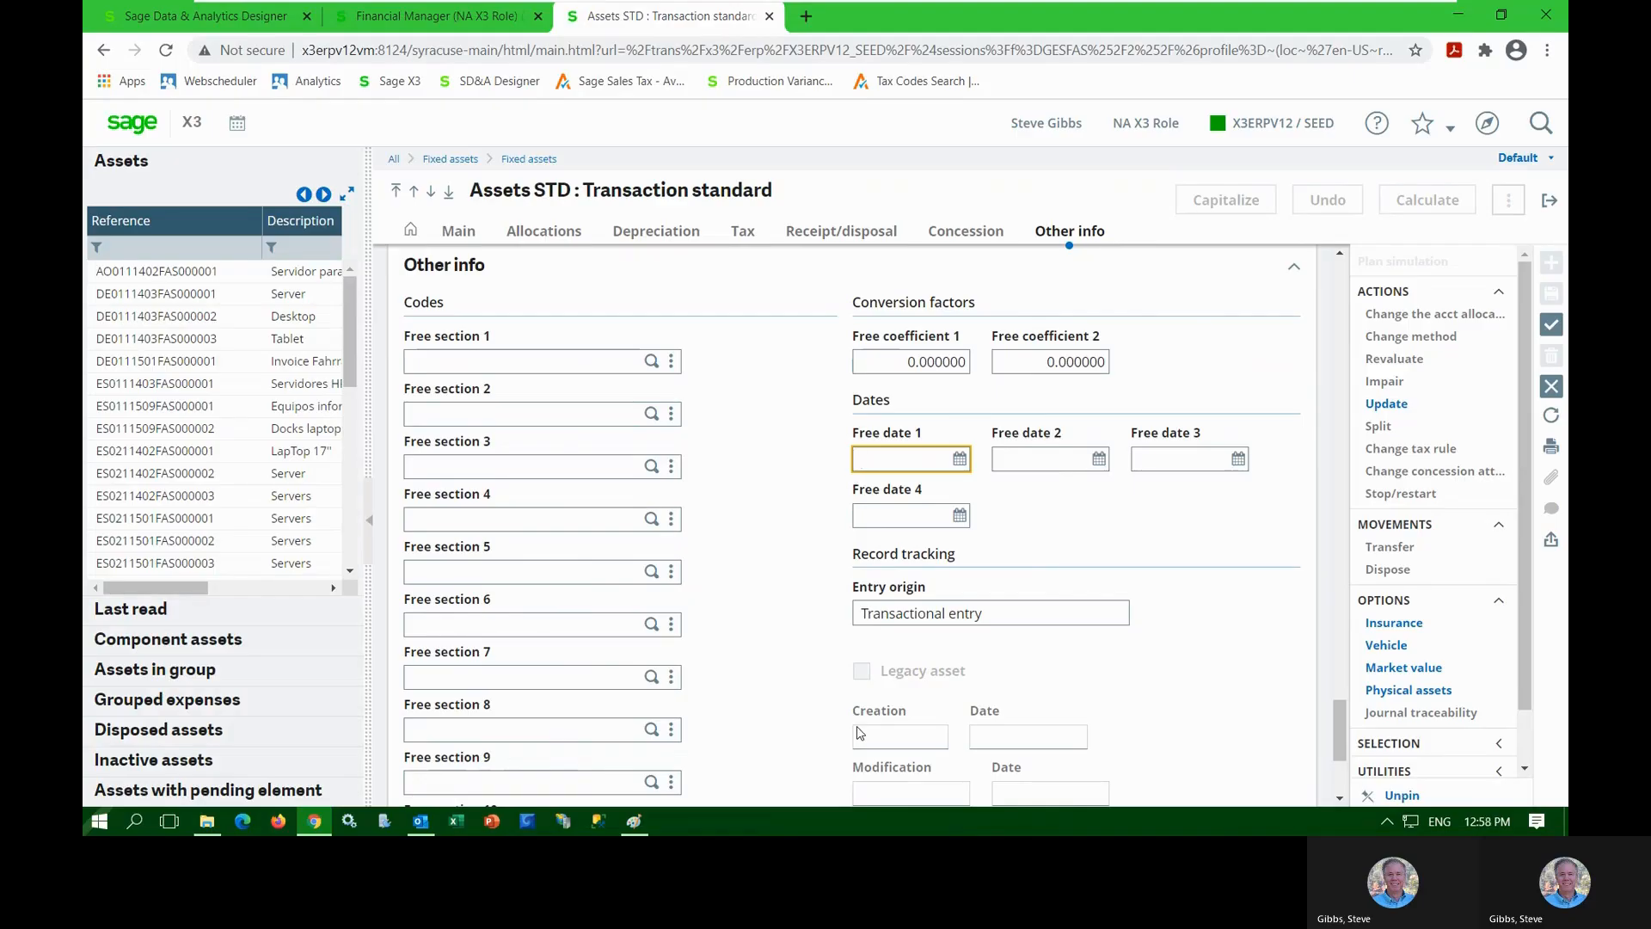
{"action": "type", "text": "3/31"}
{"action": "key", "text": "Tab"}
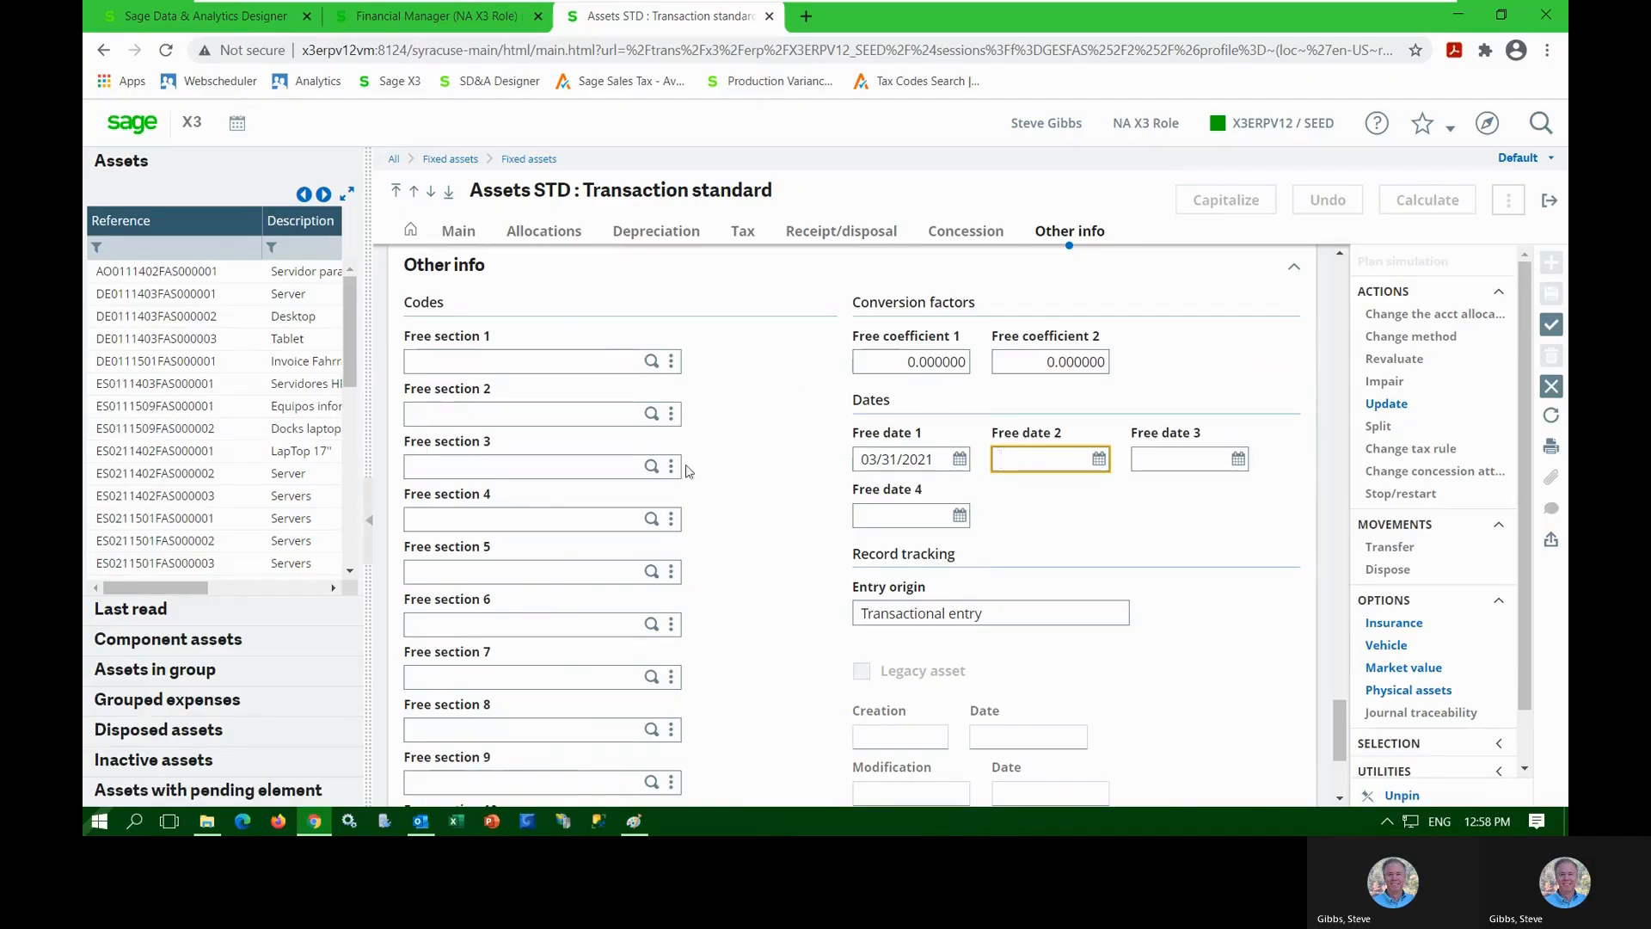
{"action": "left_click", "coordinate": [652, 363]}
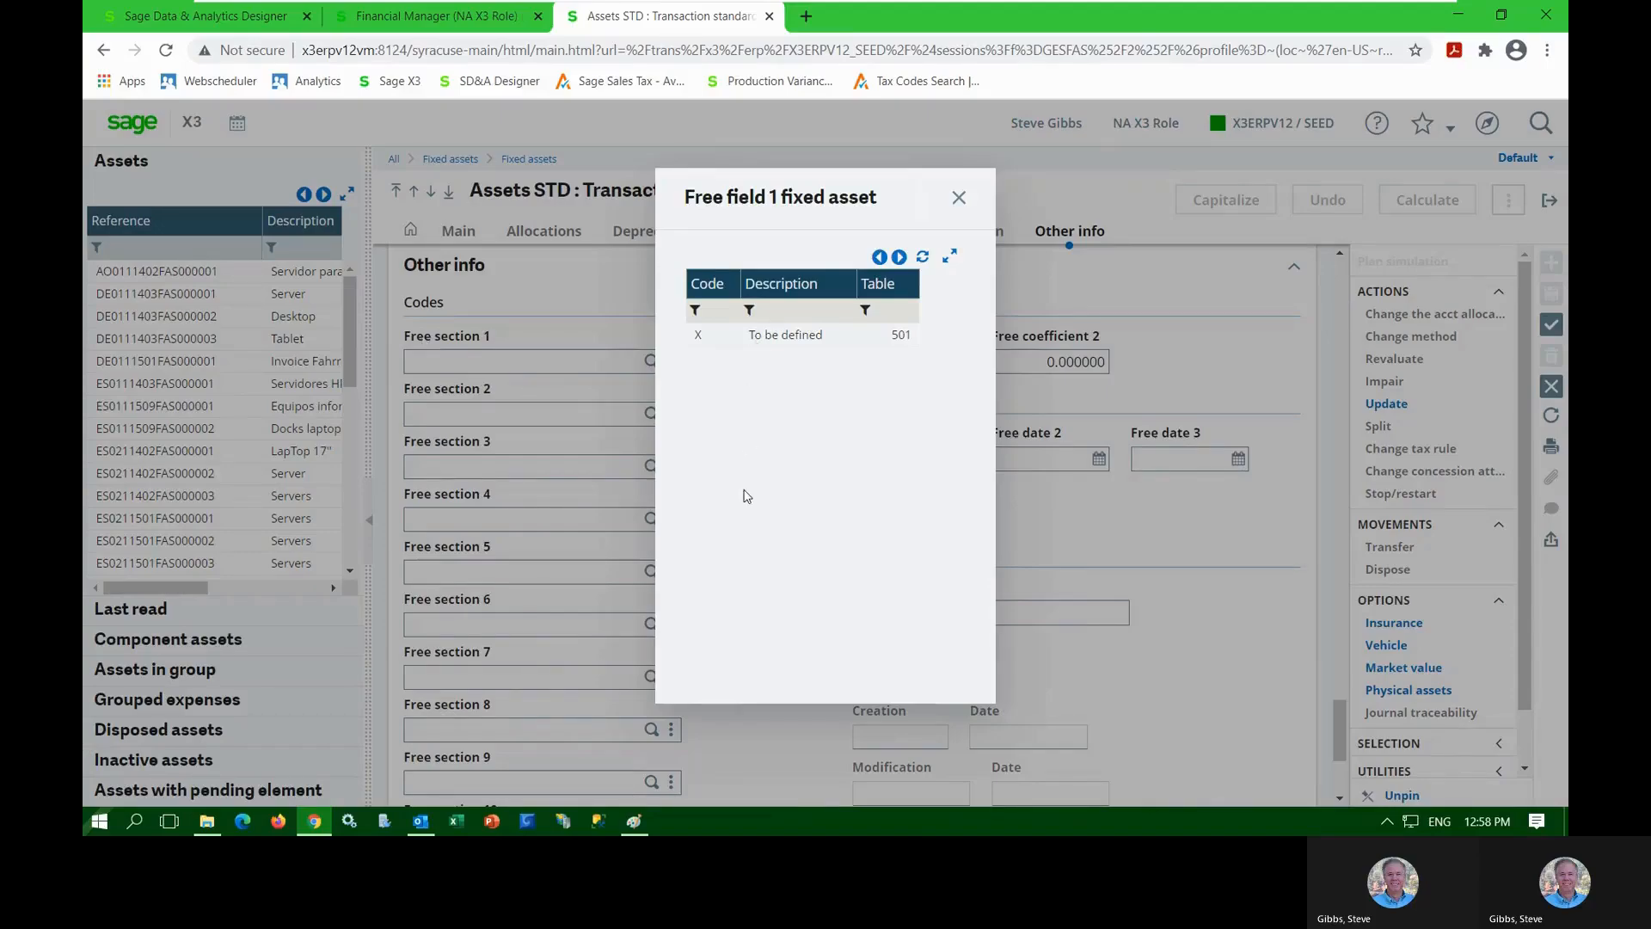
{"action": "left_click", "coordinate": [783, 337]}
Clear the Active option in the Bobcat 743 asset's header and create the asset record
{"action": "scroll", "coordinate": [766, 520], "scroll_direction": "up", "scroll_amount": 15}
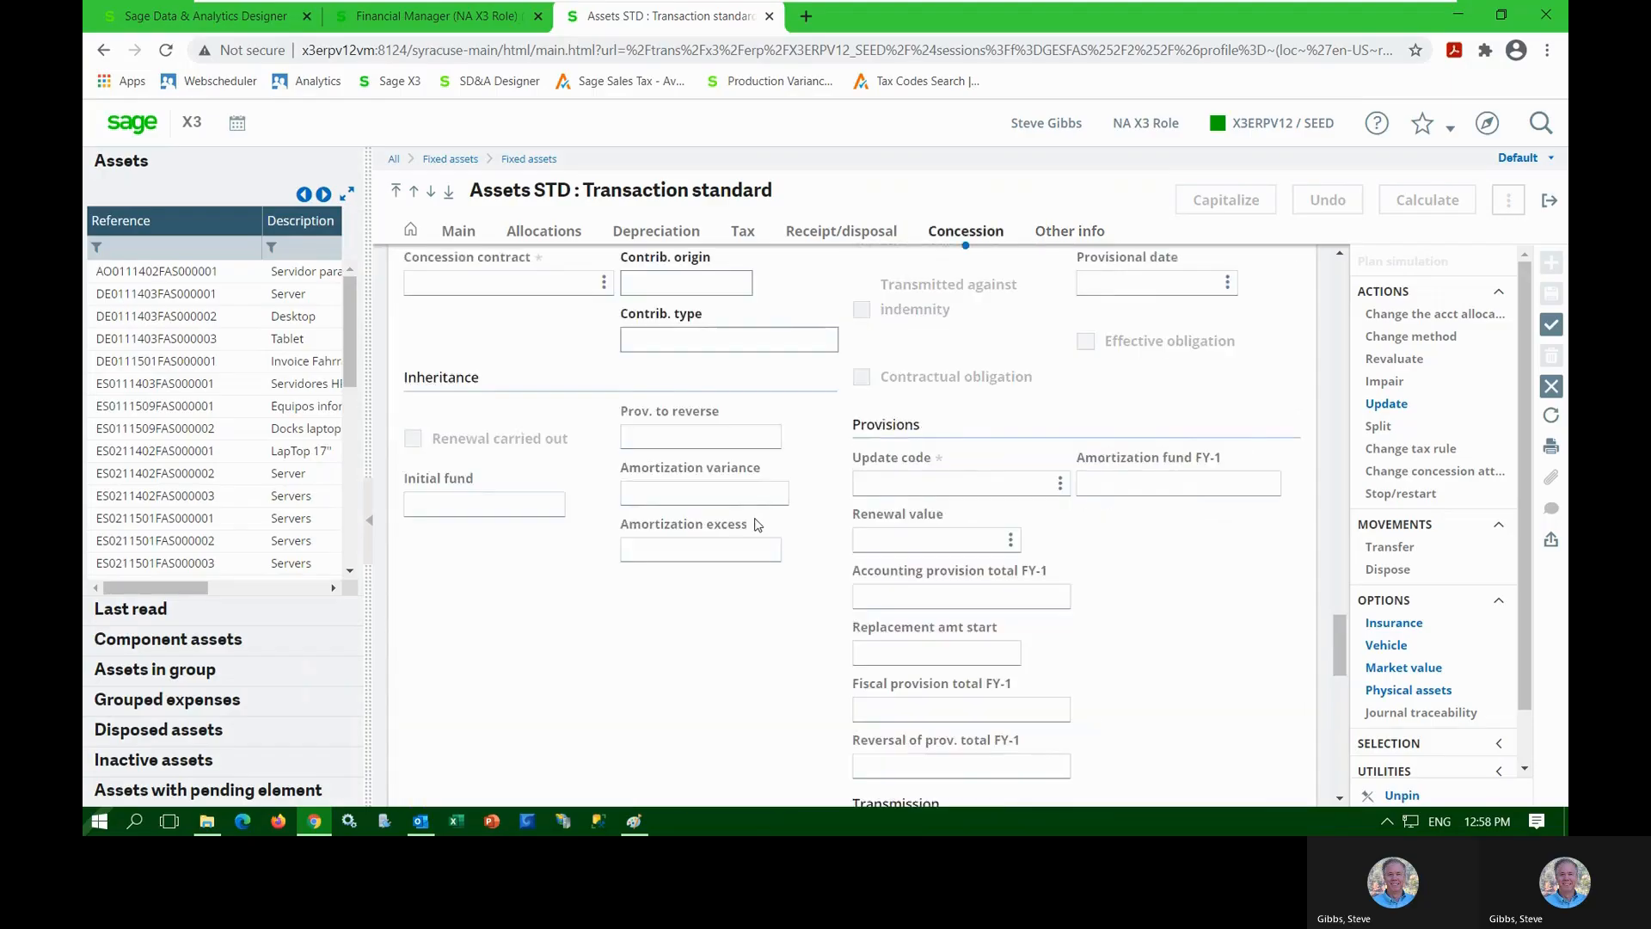
{"action": "scroll", "coordinate": [781, 514], "scroll_direction": "up", "scroll_amount": 10}
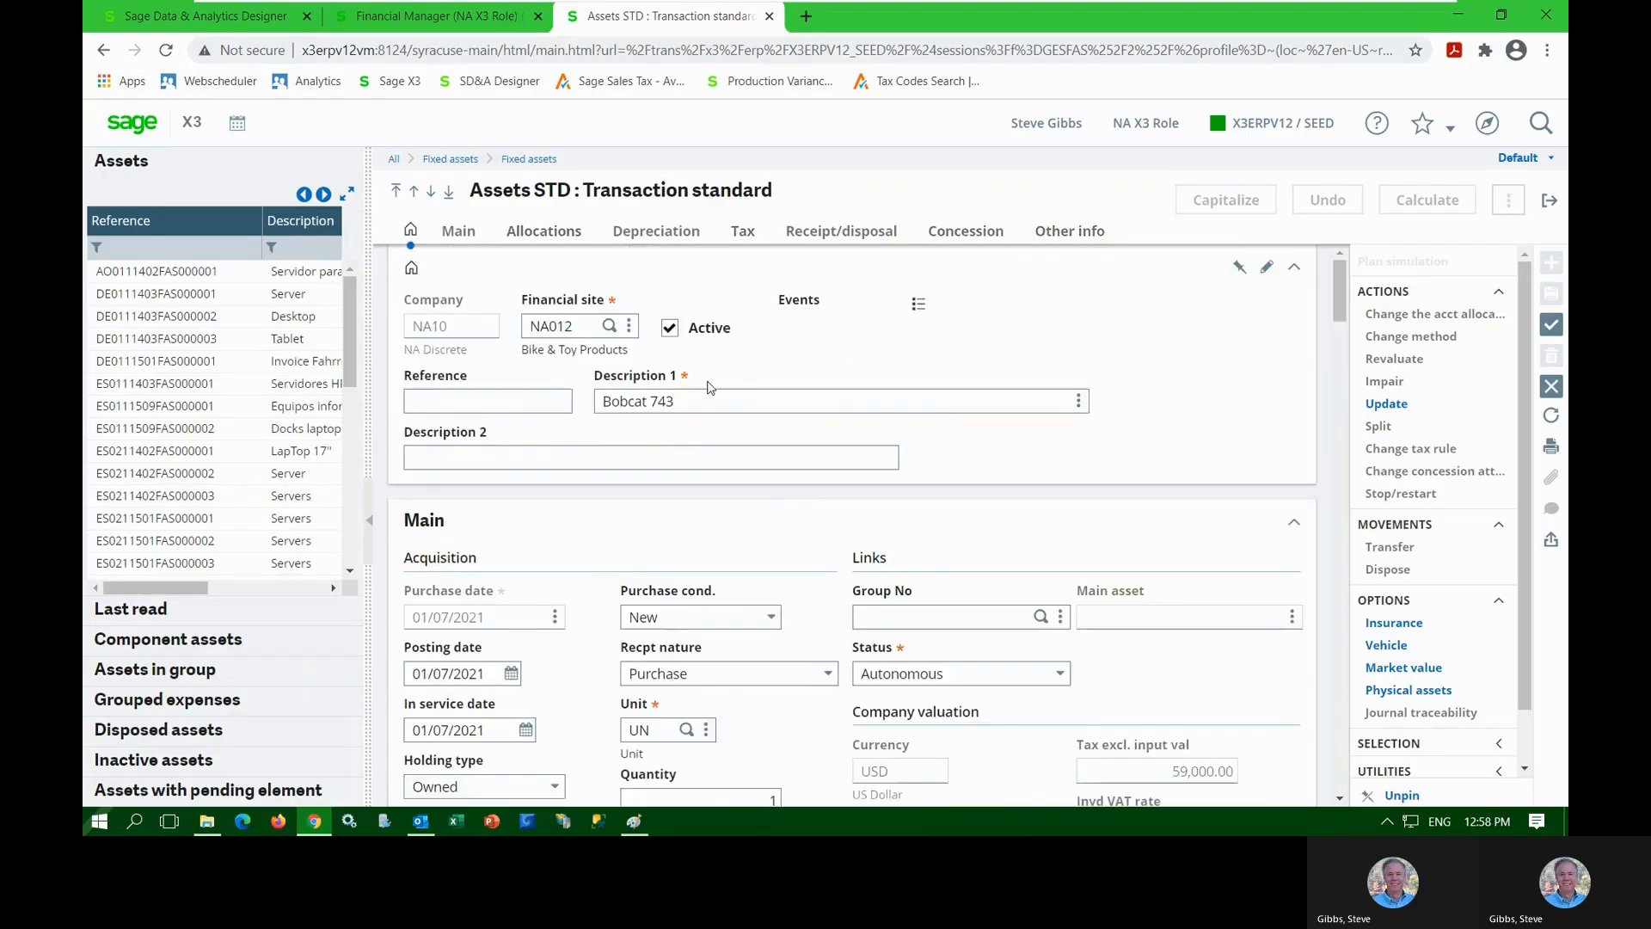
{"action": "left_click", "coordinate": [668, 330]}
{"action": "left_click", "coordinate": [1551, 334]}
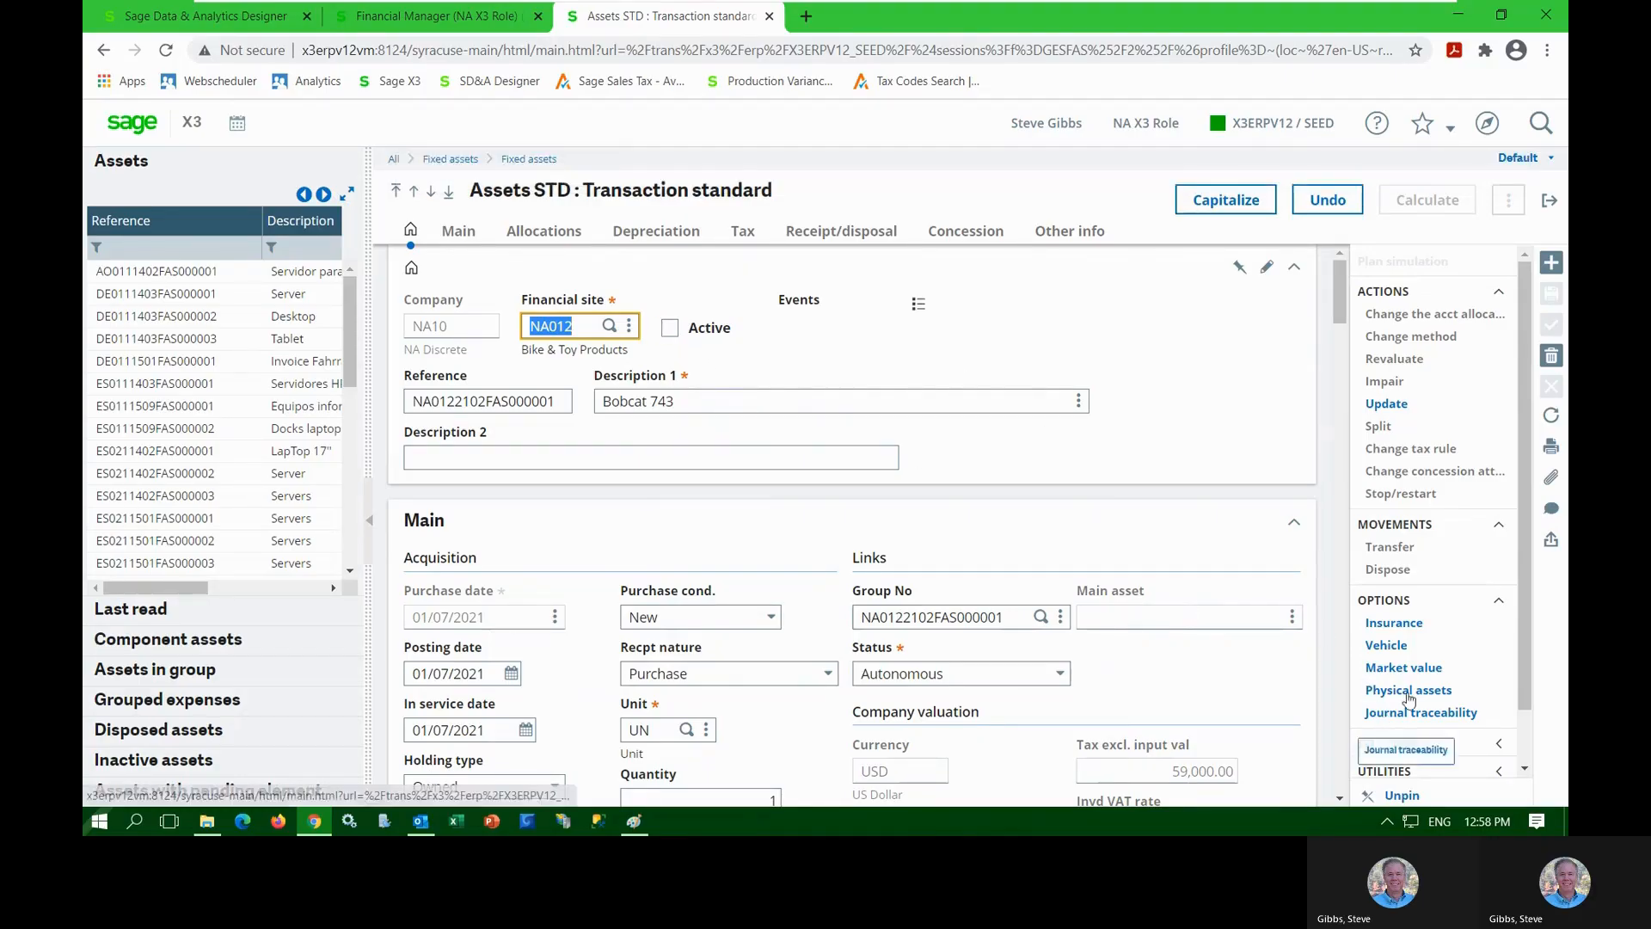
Filter the asset list by references starting with "na" and open the Drum Mixer asset
{"action": "scroll", "coordinate": [1409, 698], "scroll_direction": "down", "scroll_amount": 1}
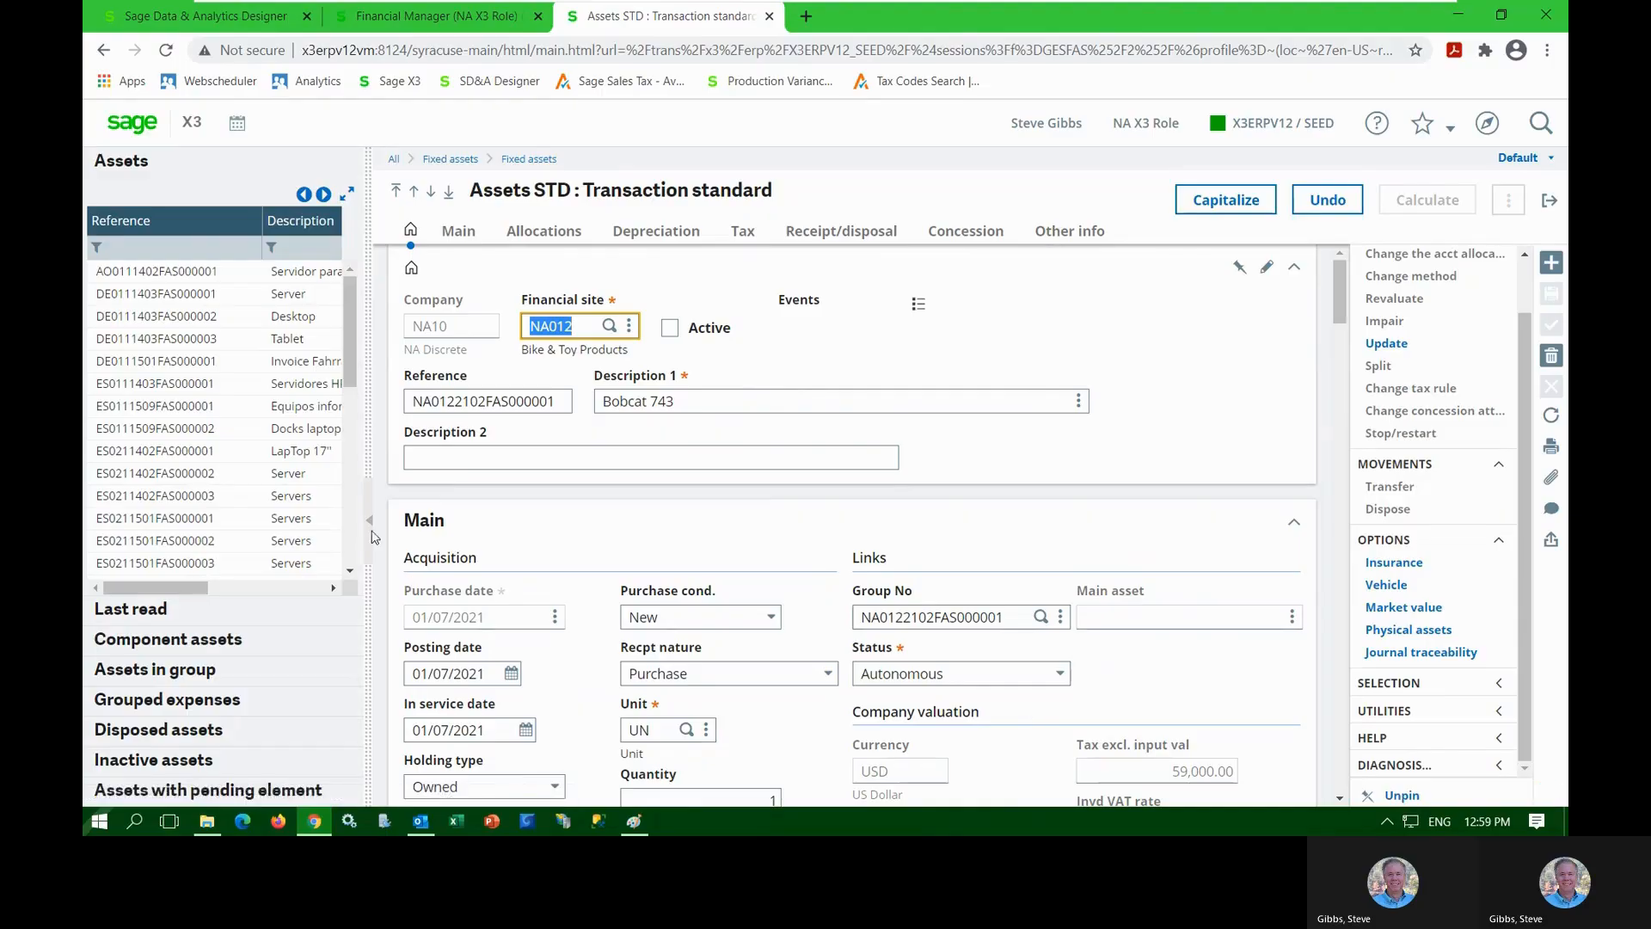
{"action": "left_click", "coordinate": [191, 249]}
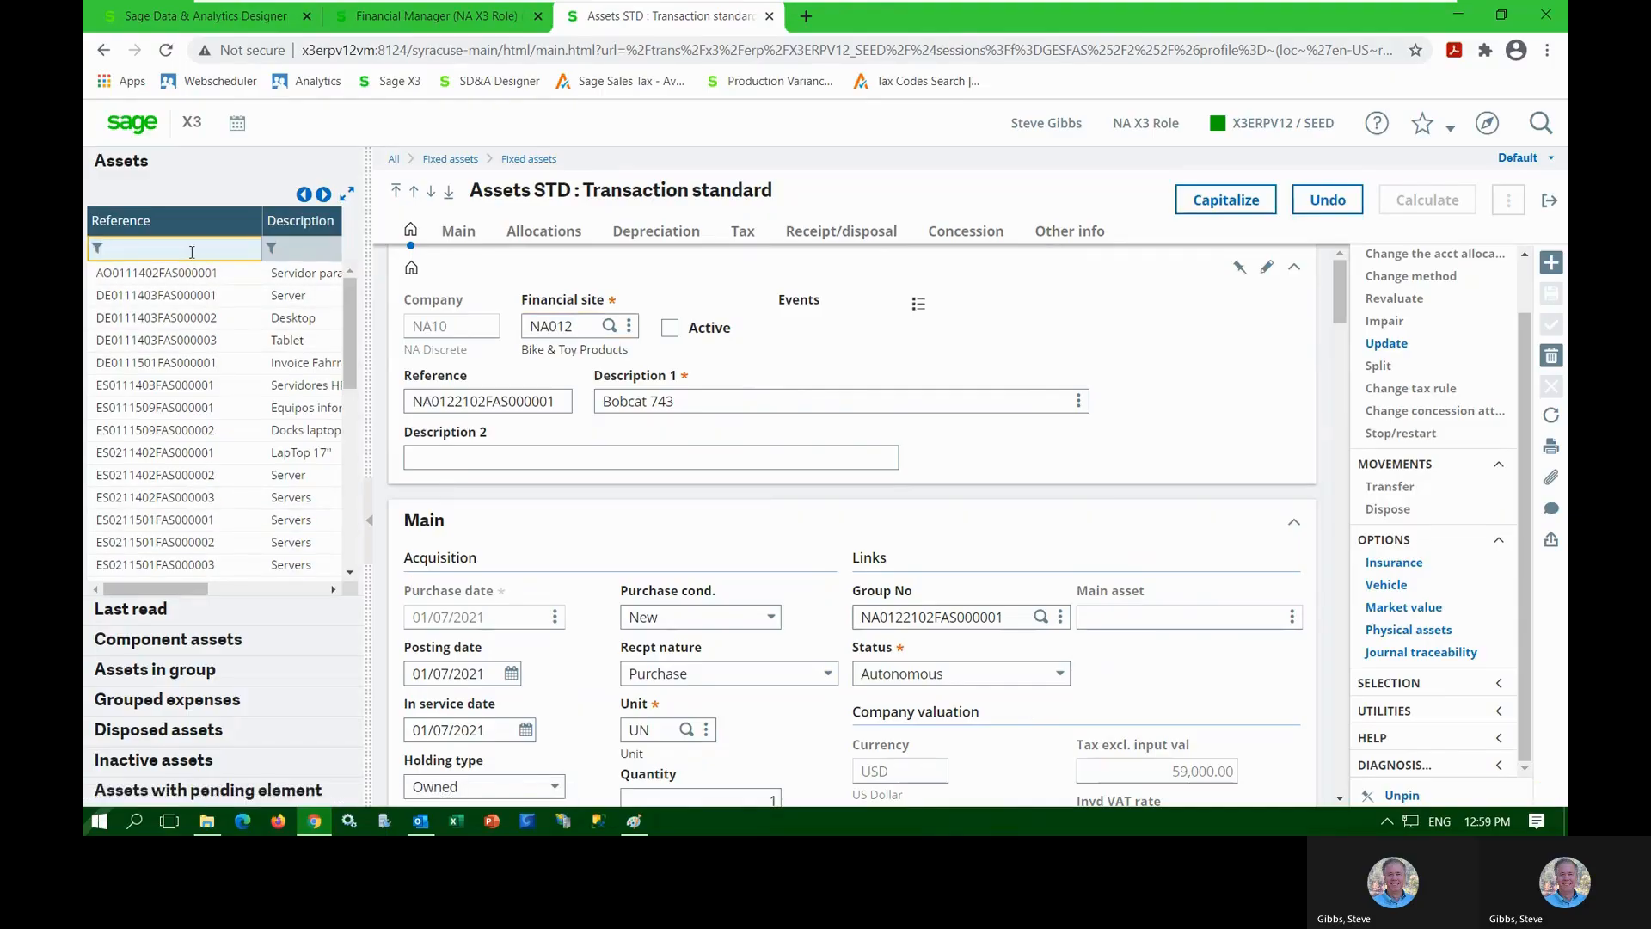
{"action": "type", "text": "na"}
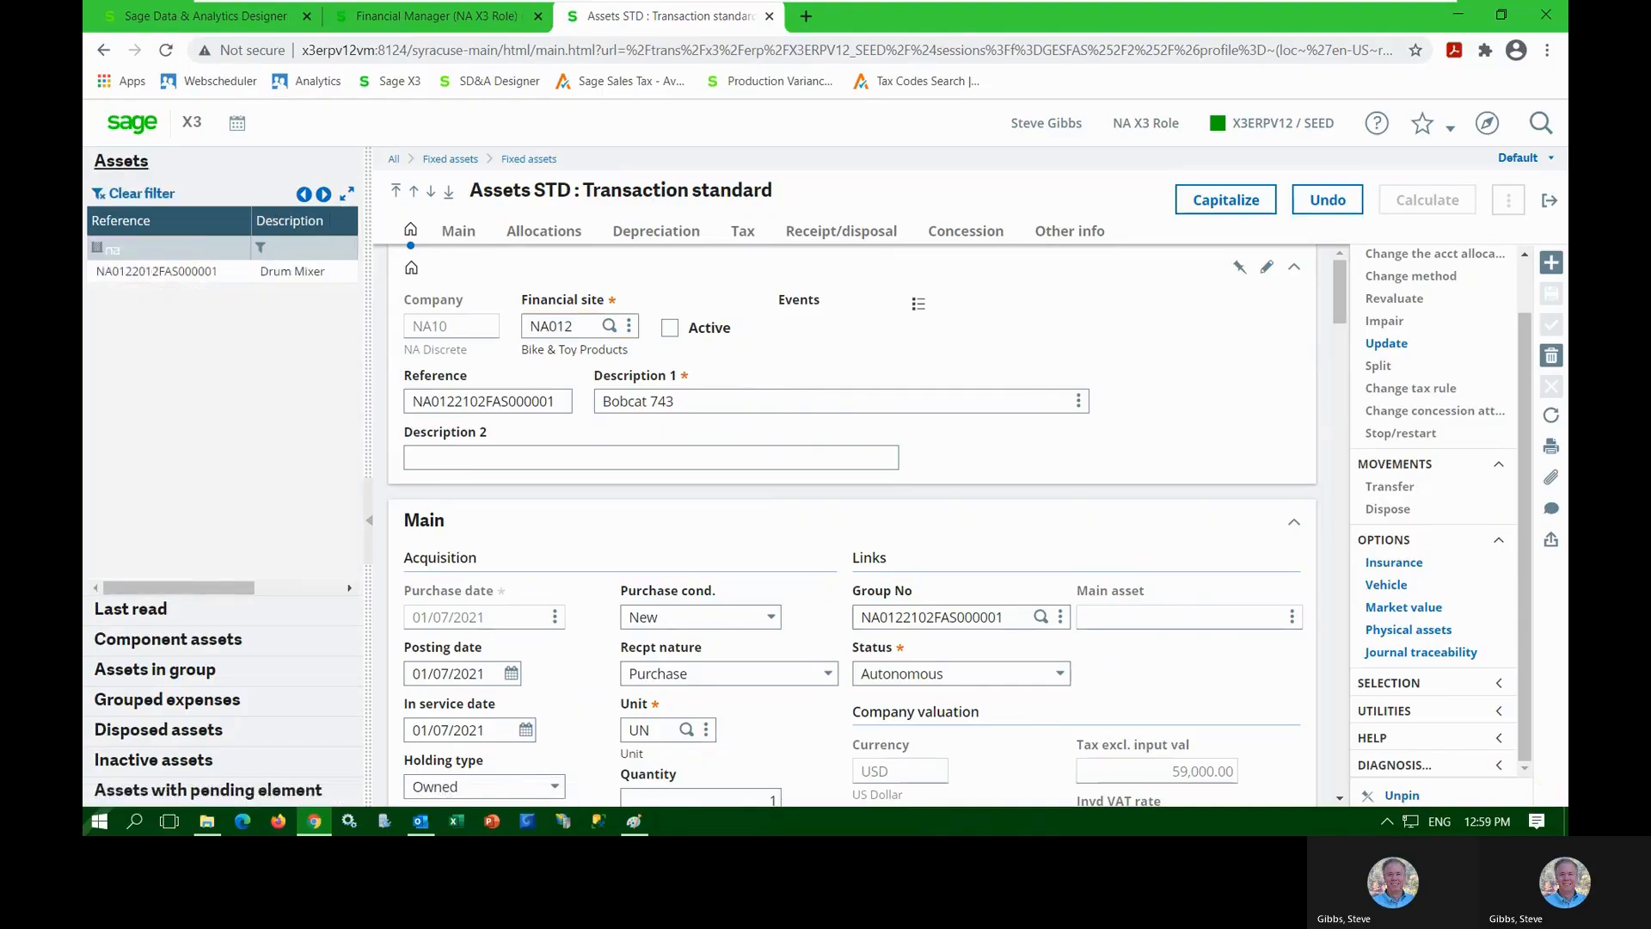
{"action": "left_click", "coordinate": [268, 273]}
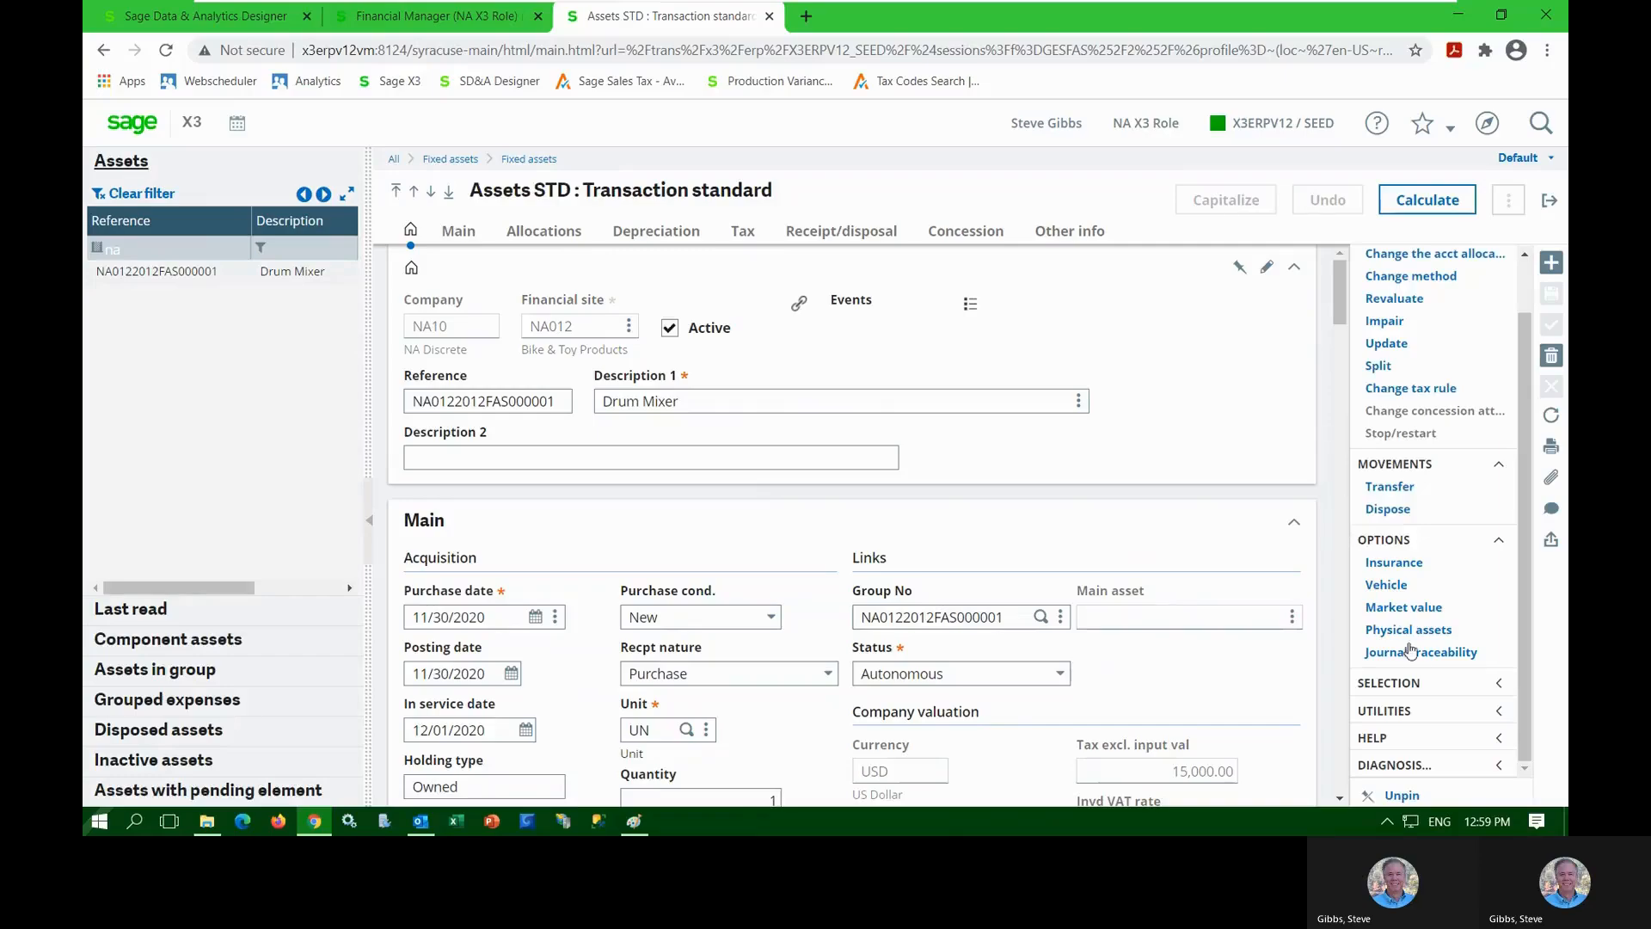
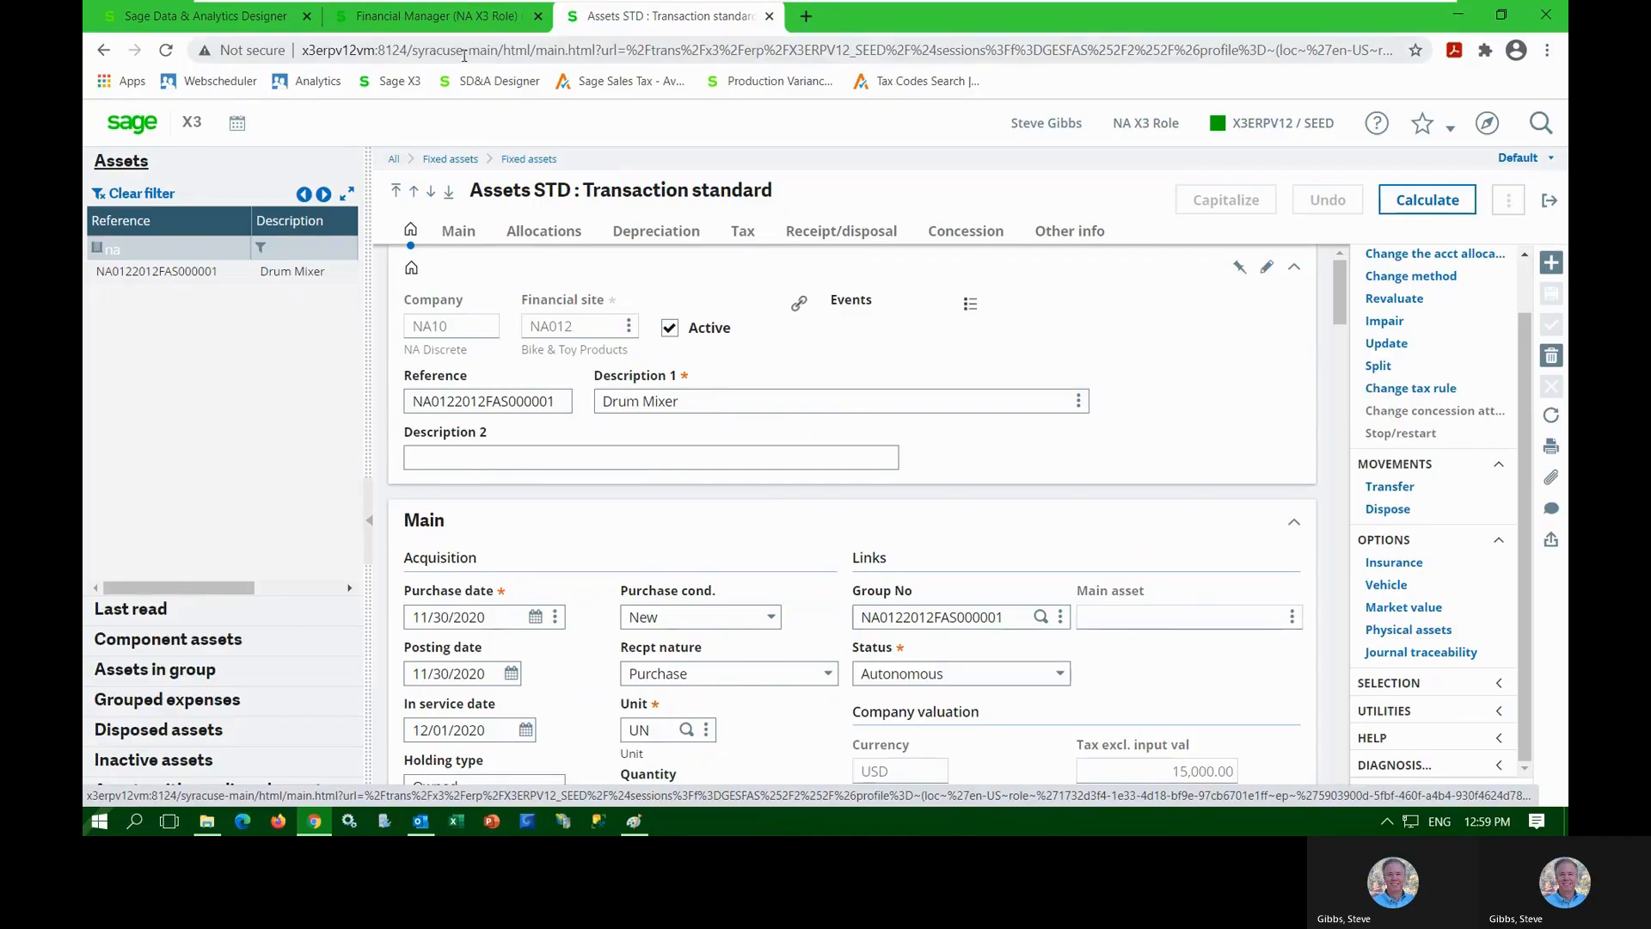
Return to the fixed assets overview, open Accounting Entries and browse the list of entries by company
{"action": "left_click", "coordinate": [136, 124]}
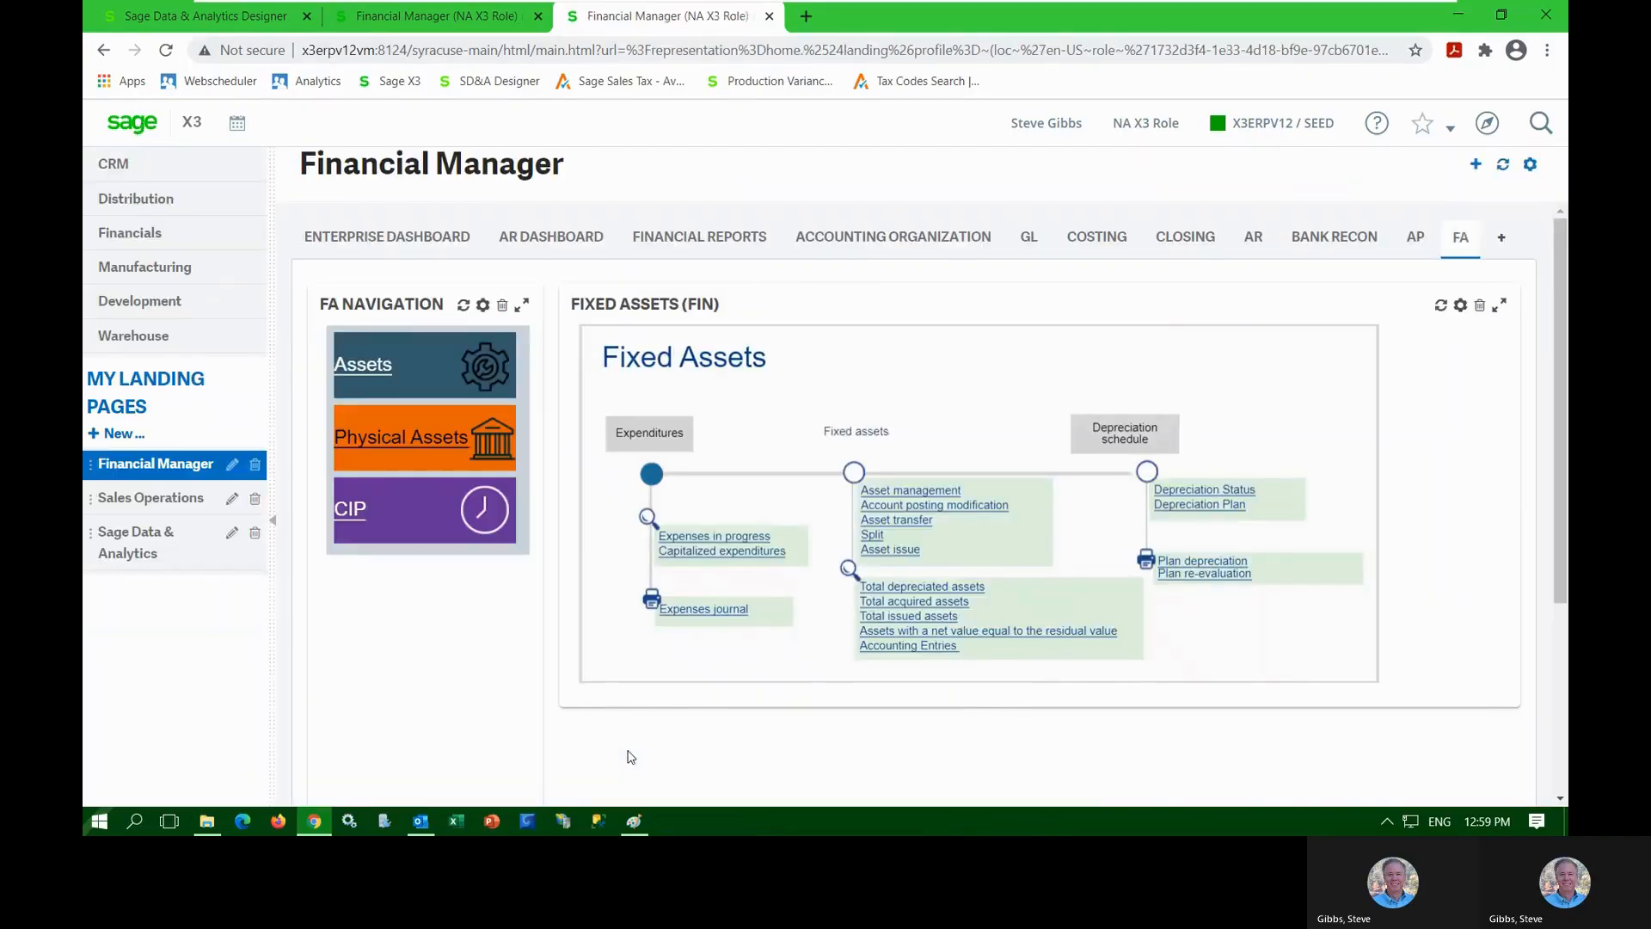
{"action": "left_click", "coordinate": [892, 649]}
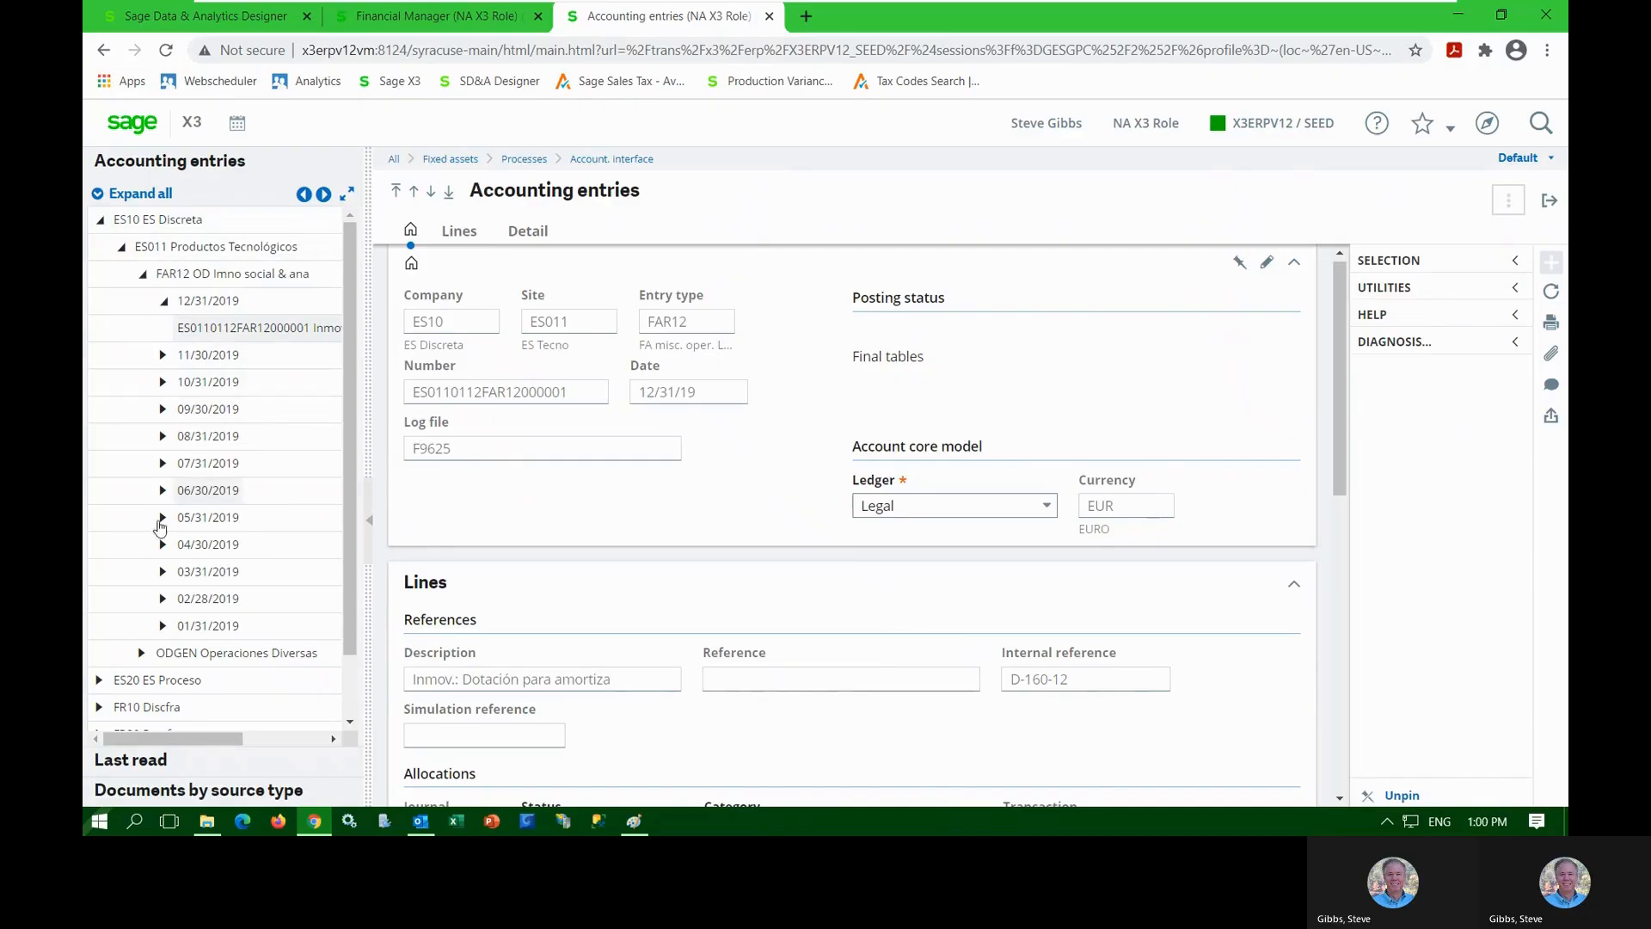
{"action": "scroll", "coordinate": [155, 615], "scroll_direction": "down", "scroll_amount": 2}
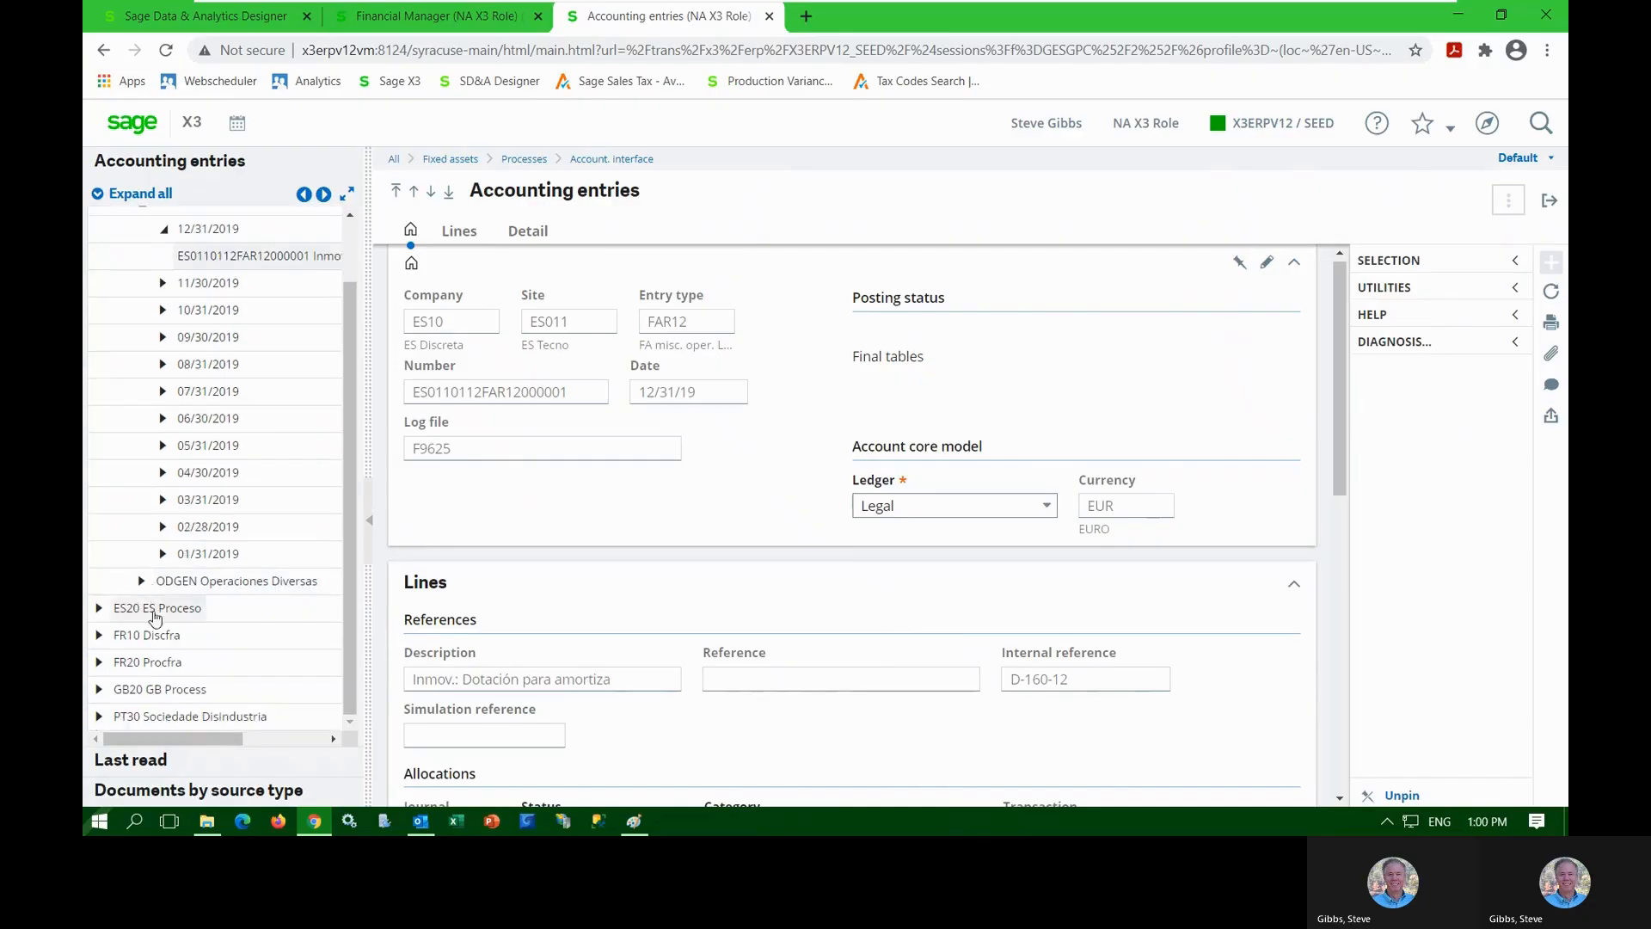
{"action": "left_click", "coordinate": [323, 195]}
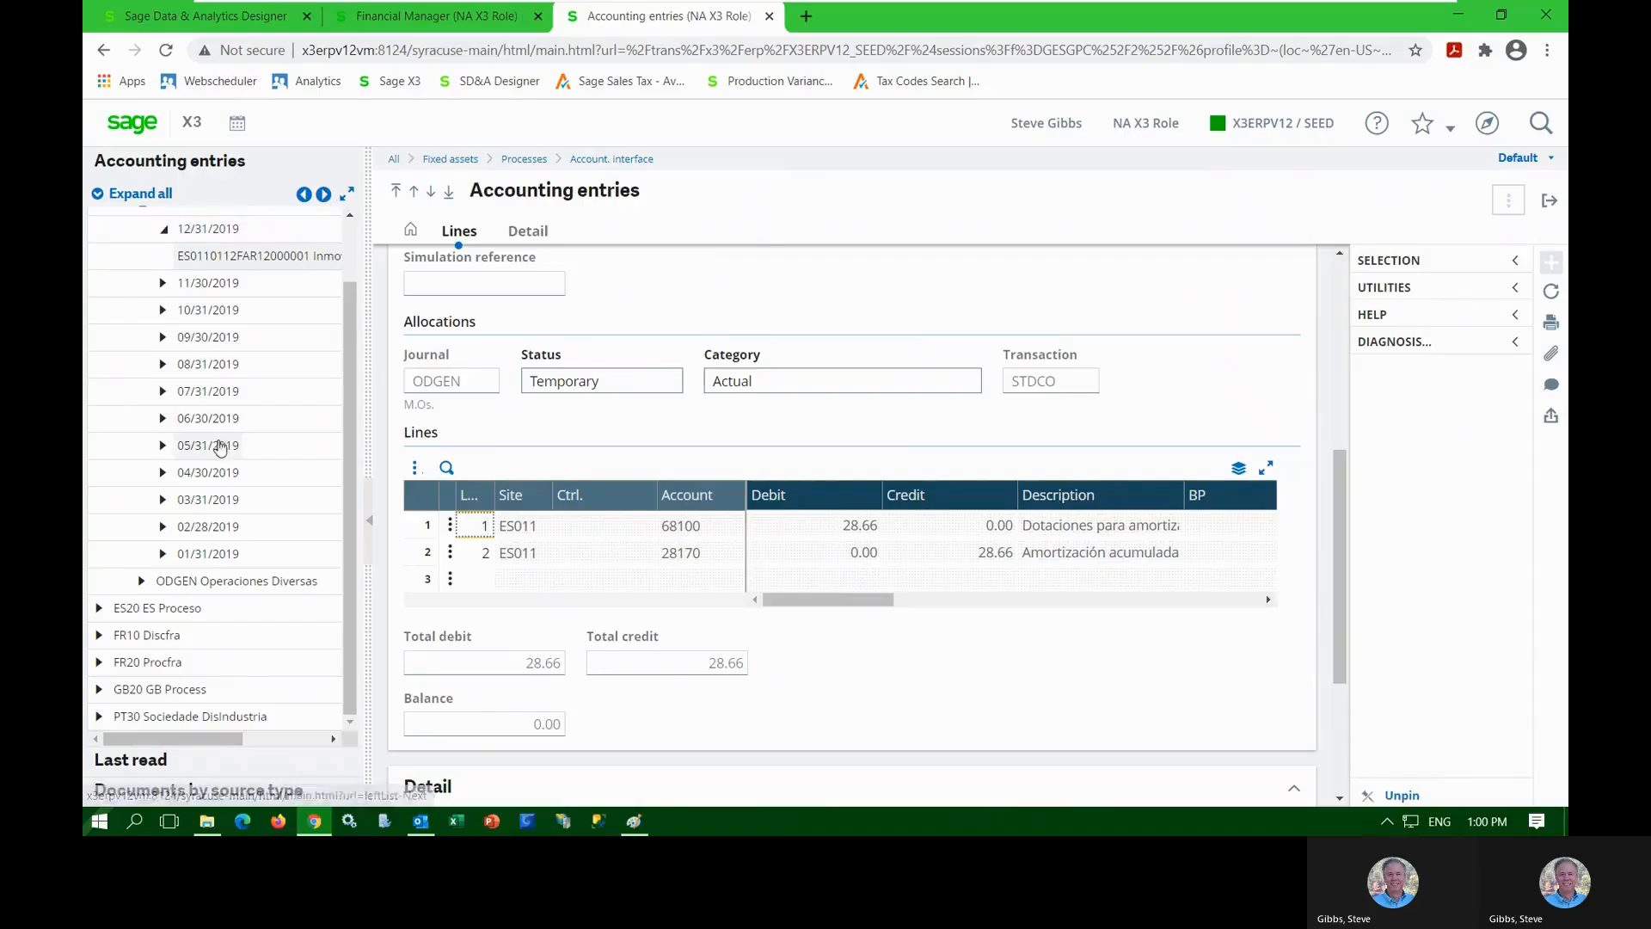
{"action": "scroll", "coordinate": [224, 442], "scroll_direction": "up", "scroll_amount": 2}
{"action": "scroll", "coordinate": [223, 447], "scroll_direction": "down", "scroll_amount": 2}
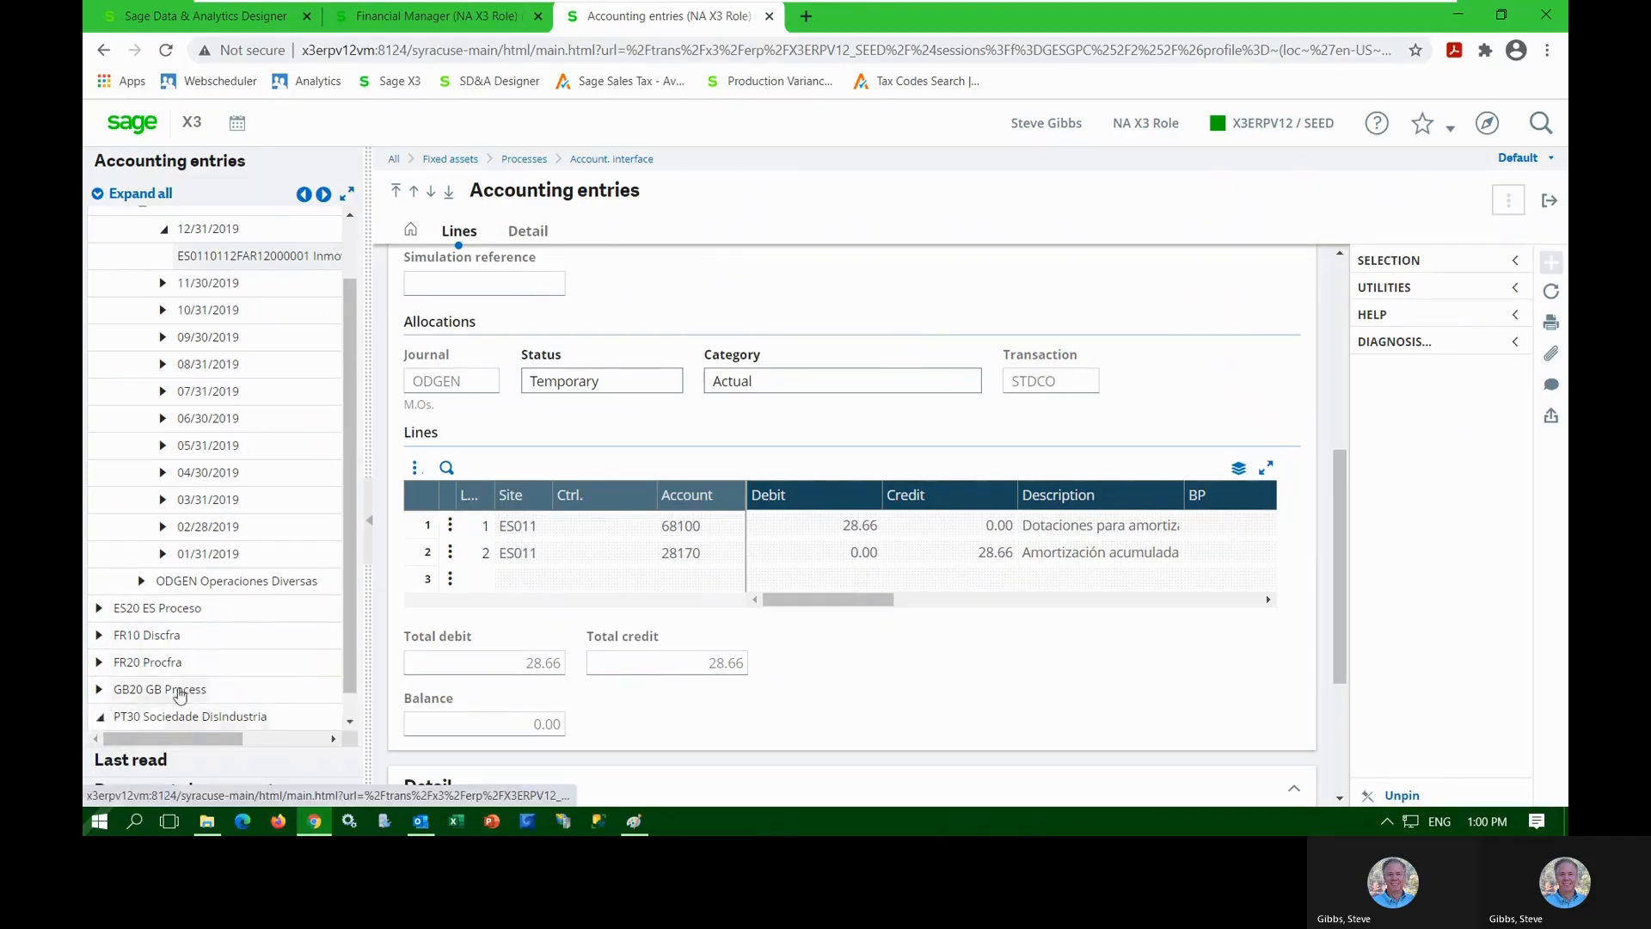
Open the 12/31/2019 IMO Inmovilizado entry of site PT031 SysWeb under company PT30
{"action": "left_click", "coordinate": [100, 716]}
{"action": "left_click", "coordinate": [121, 717]}
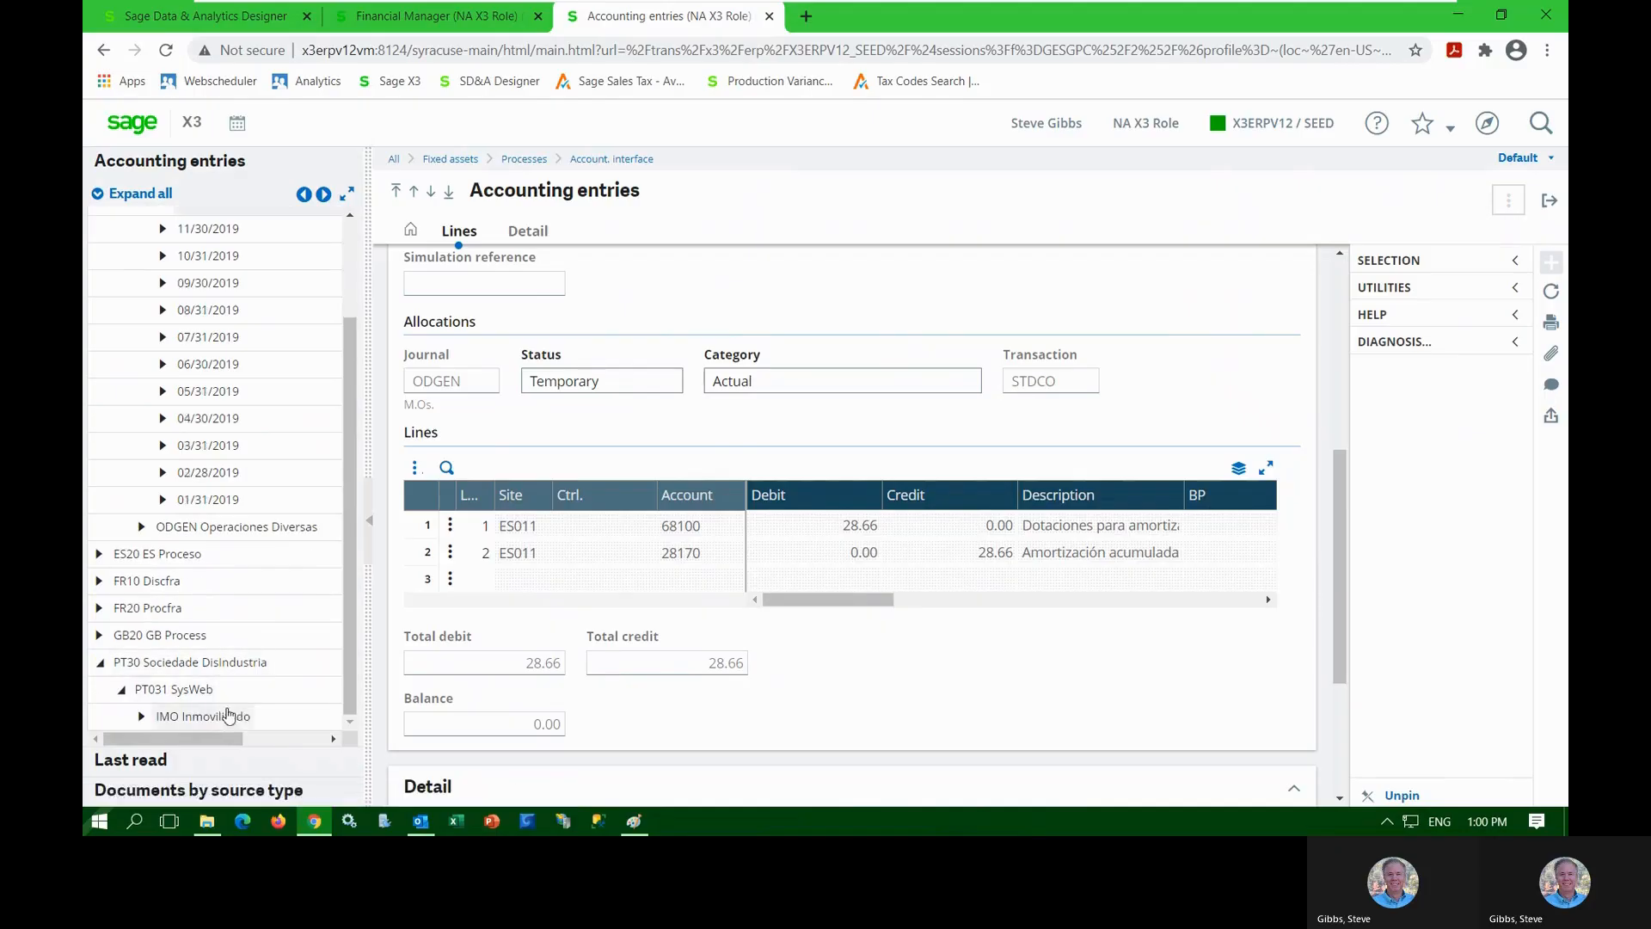
{"action": "left_click", "coordinate": [141, 716]}
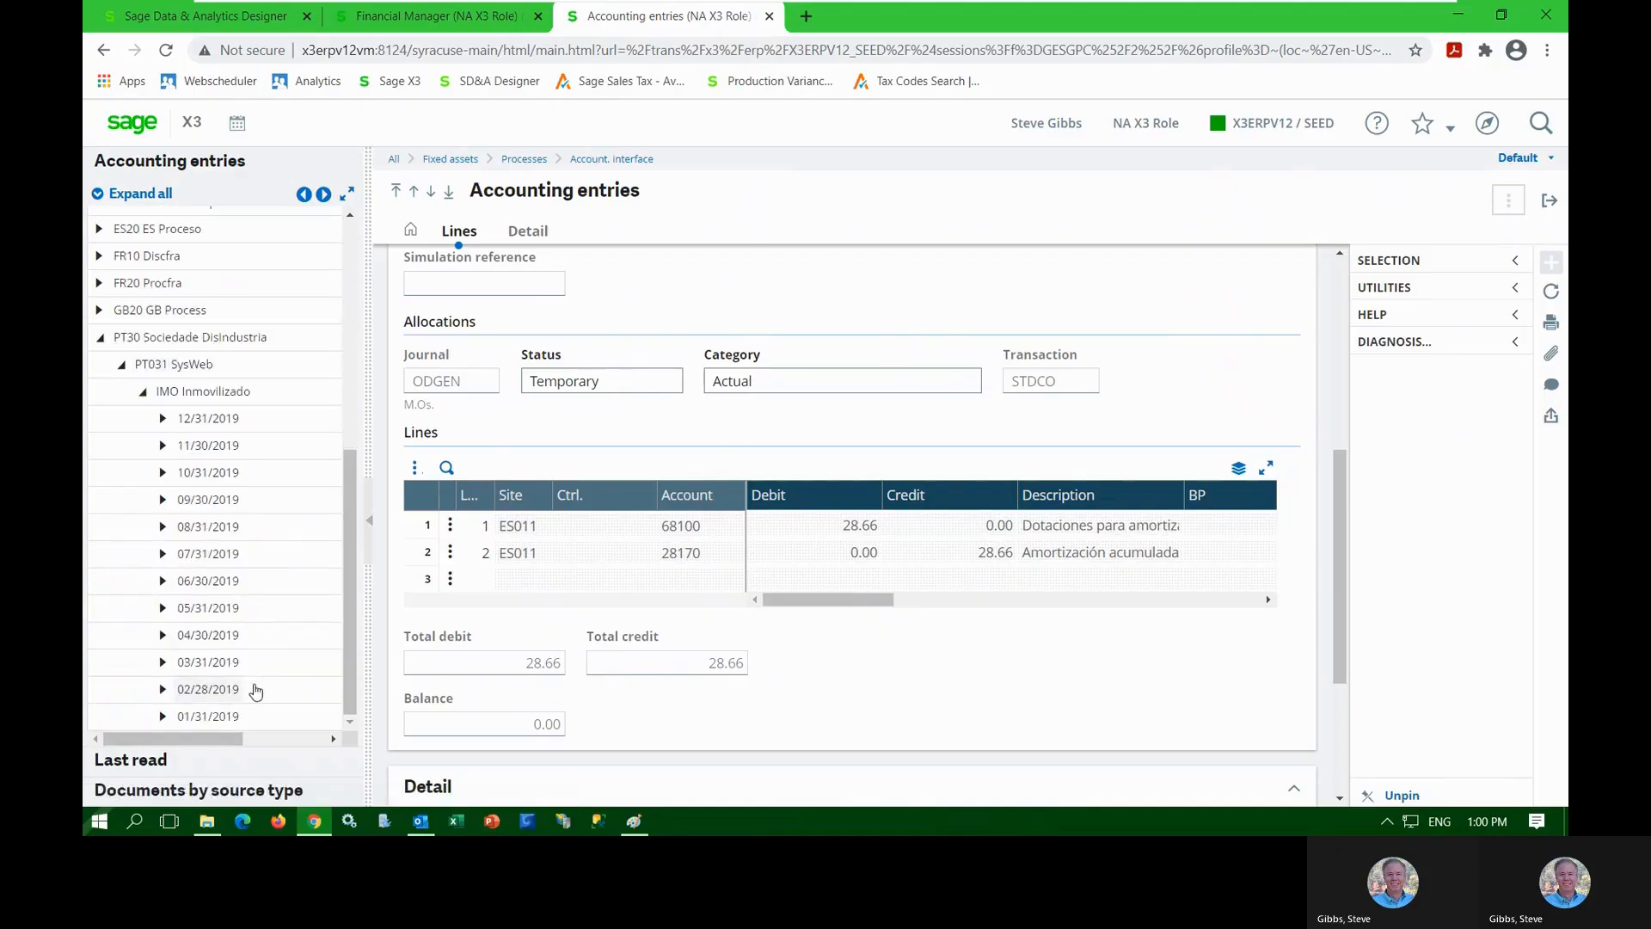
{"action": "left_click", "coordinate": [162, 419]}
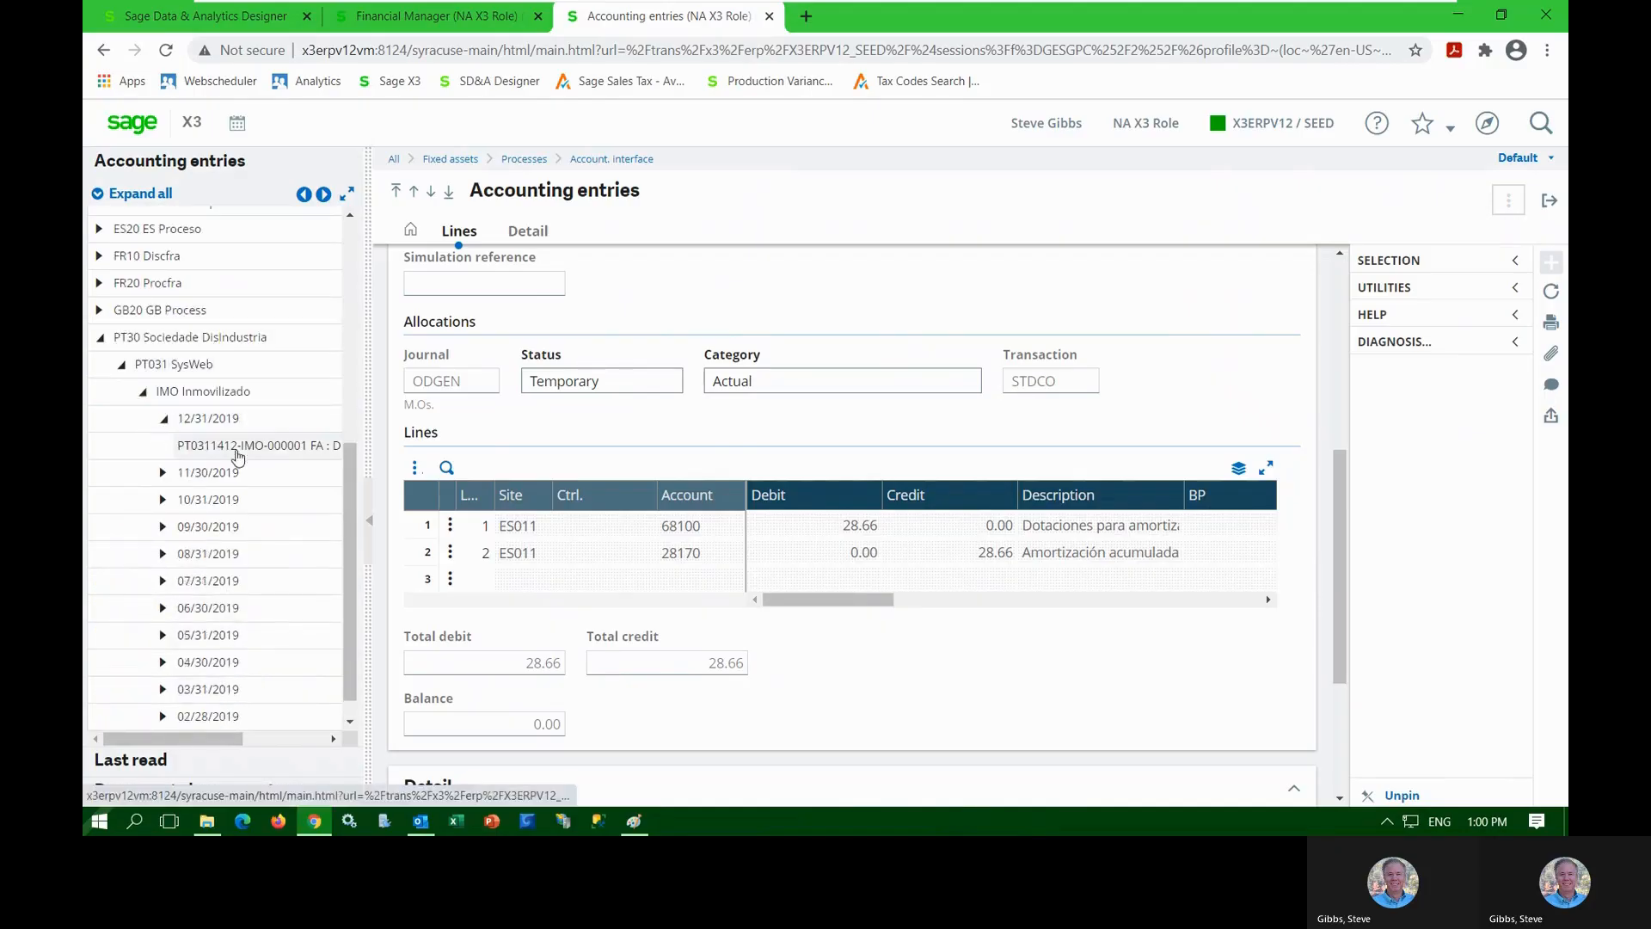
{"action": "left_click", "coordinate": [252, 447]}
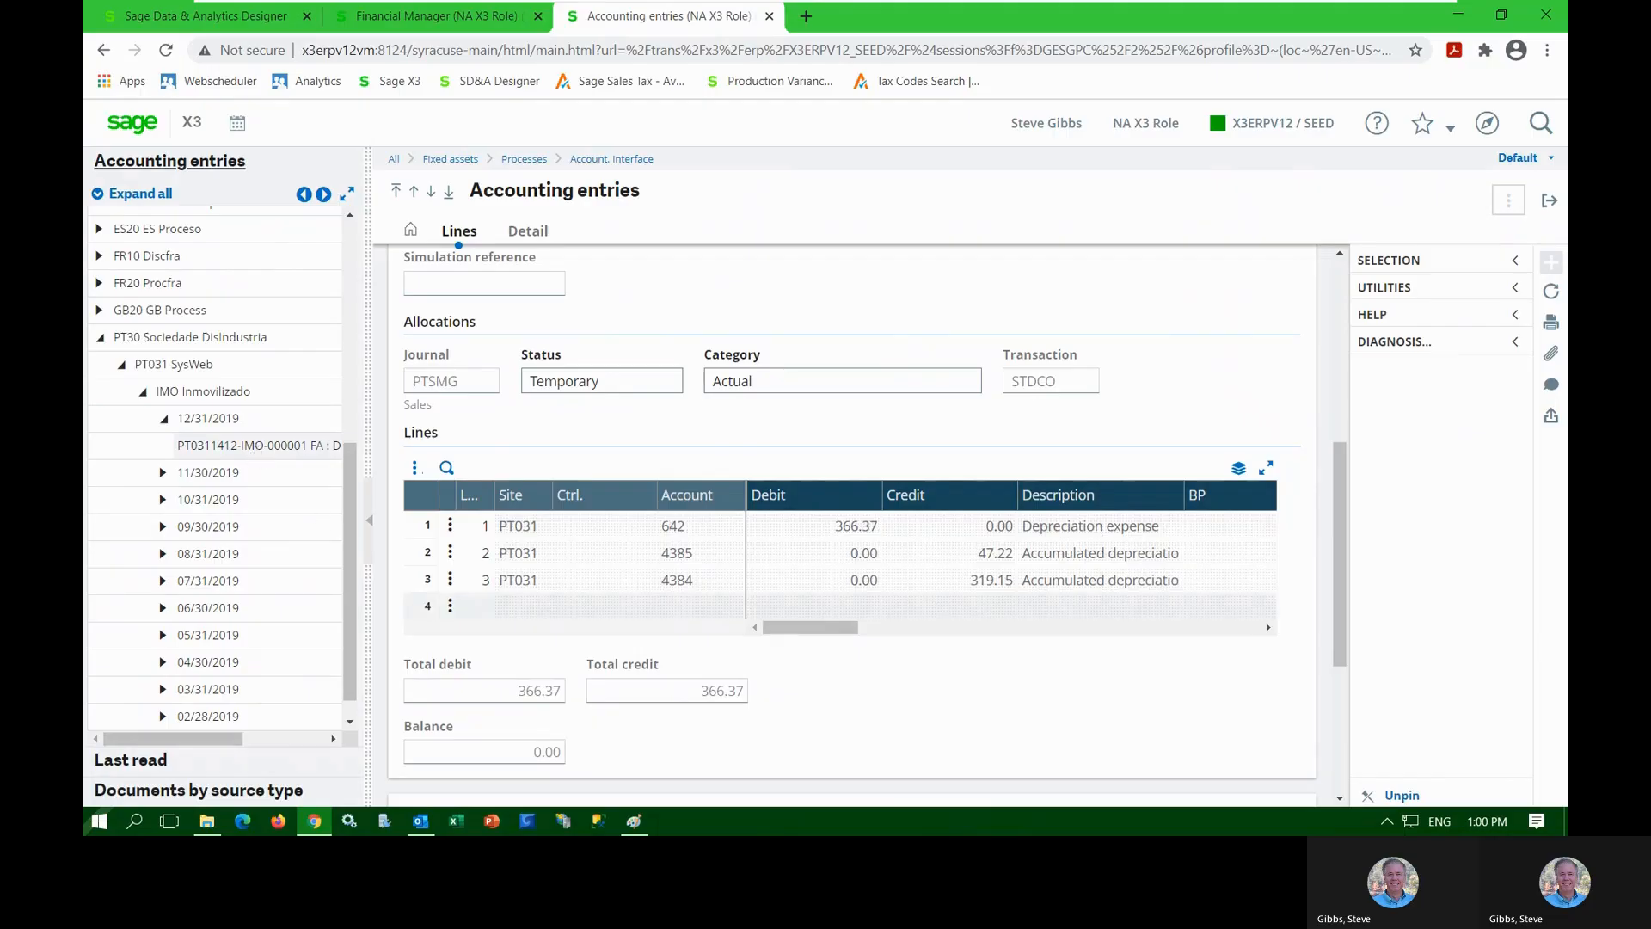
Examine the entry's debit and credit lines, original depreciation references with posted charges and line actions, and return to the fixed assets overview
{"action": "scroll", "coordinate": [890, 520], "scroll_direction": "down", "scroll_amount": 3}
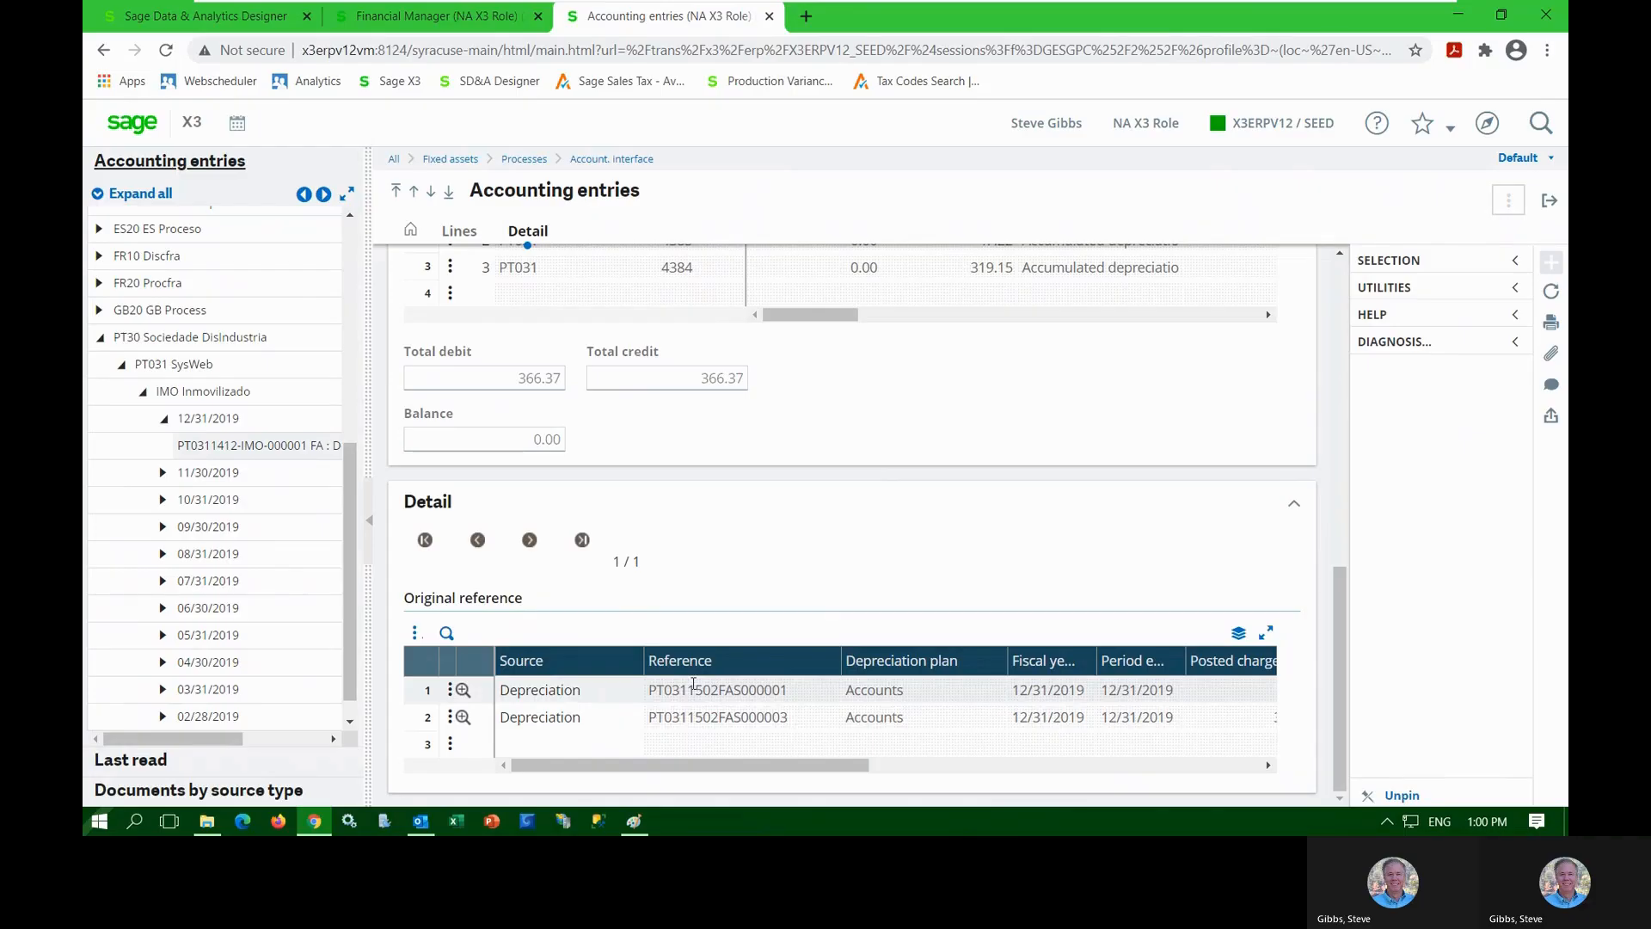
{"action": "scroll", "coordinate": [693, 684], "scroll_direction": "up", "scroll_amount": 3}
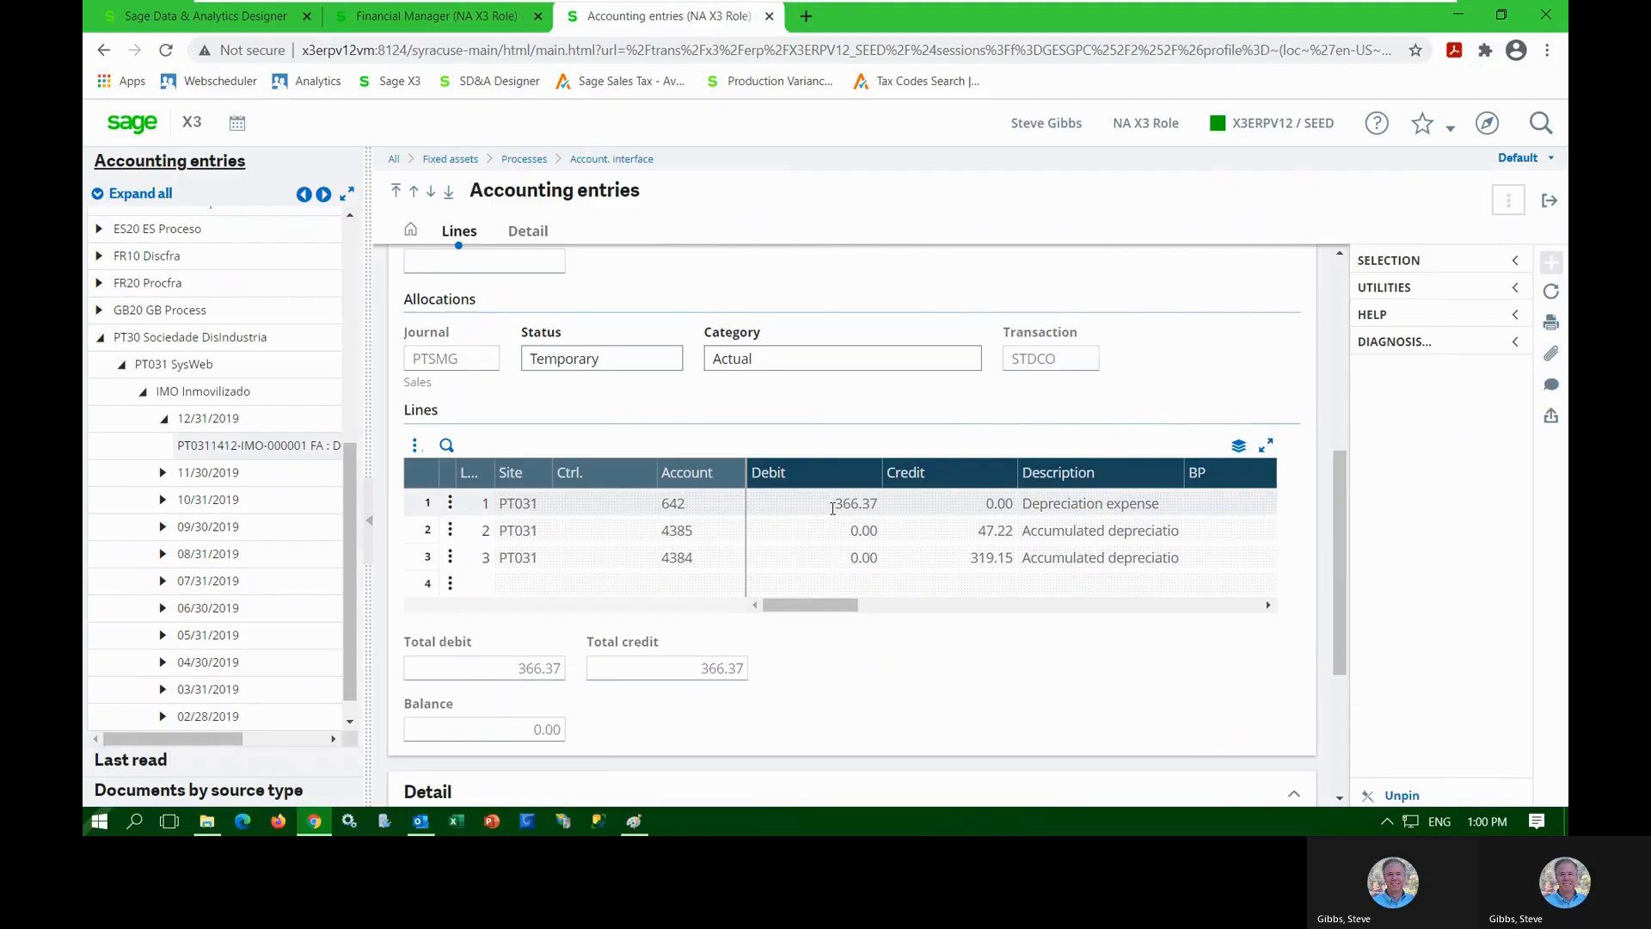
{"action": "scroll", "coordinate": [829, 508], "scroll_direction": "down", "scroll_amount": 3}
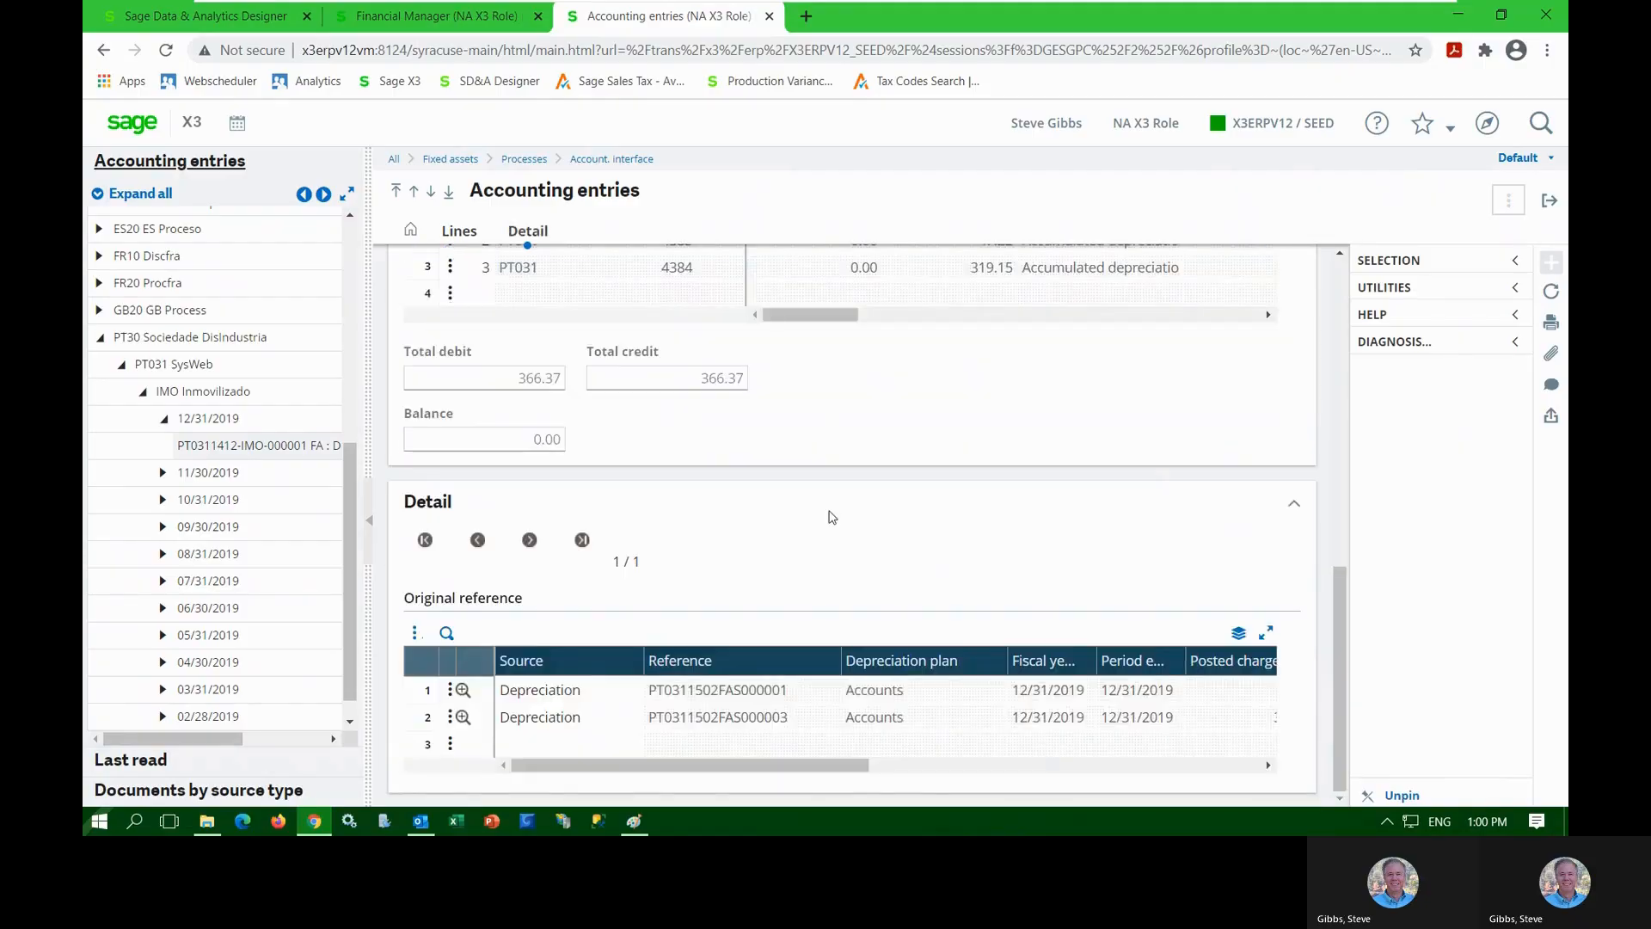
{"action": "left_click_drag", "start_coordinate": [722, 775], "coordinate": [815, 773]}
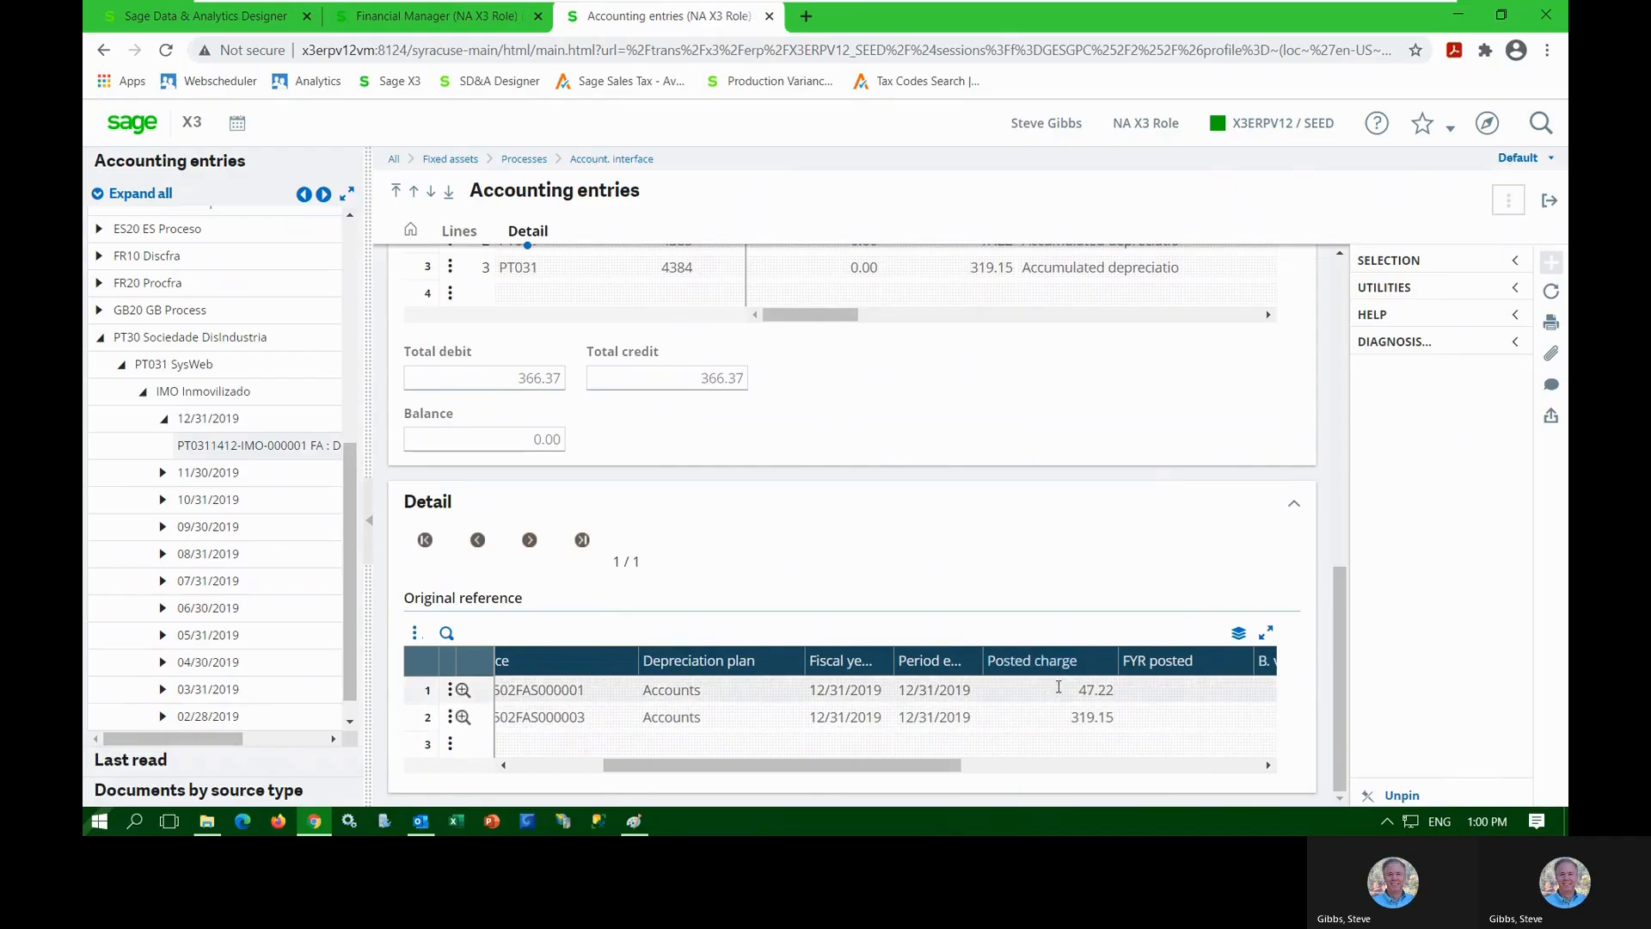
{"action": "scroll", "coordinate": [987, 590], "scroll_direction": "up", "scroll_amount": 2}
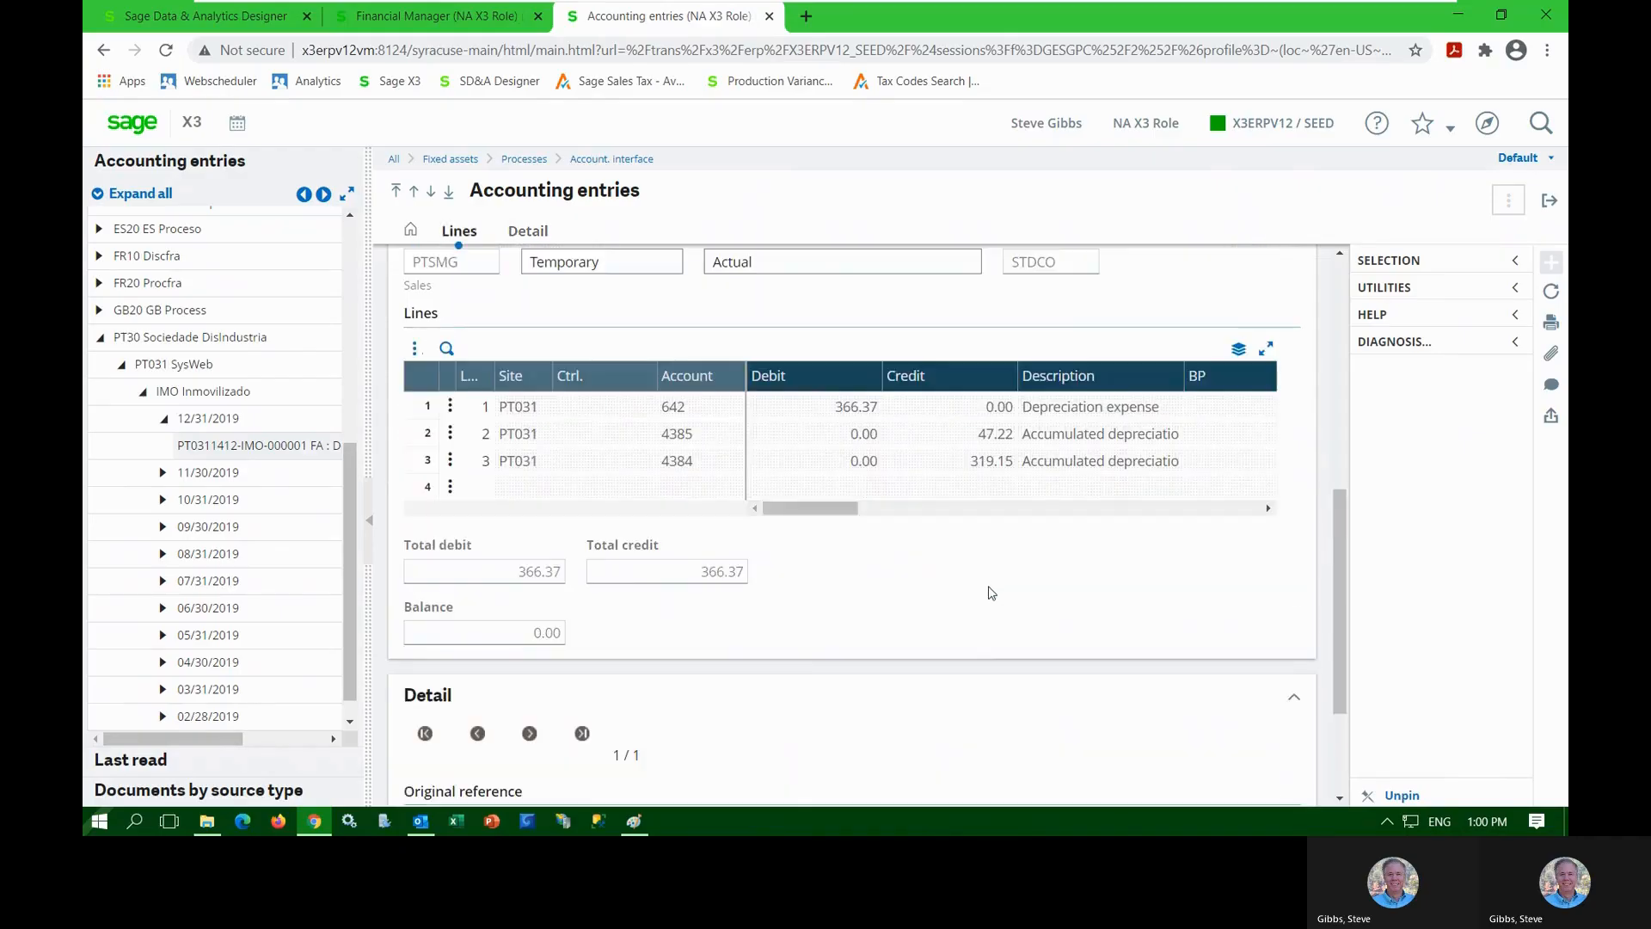
{"action": "left_click", "coordinate": [451, 433]}
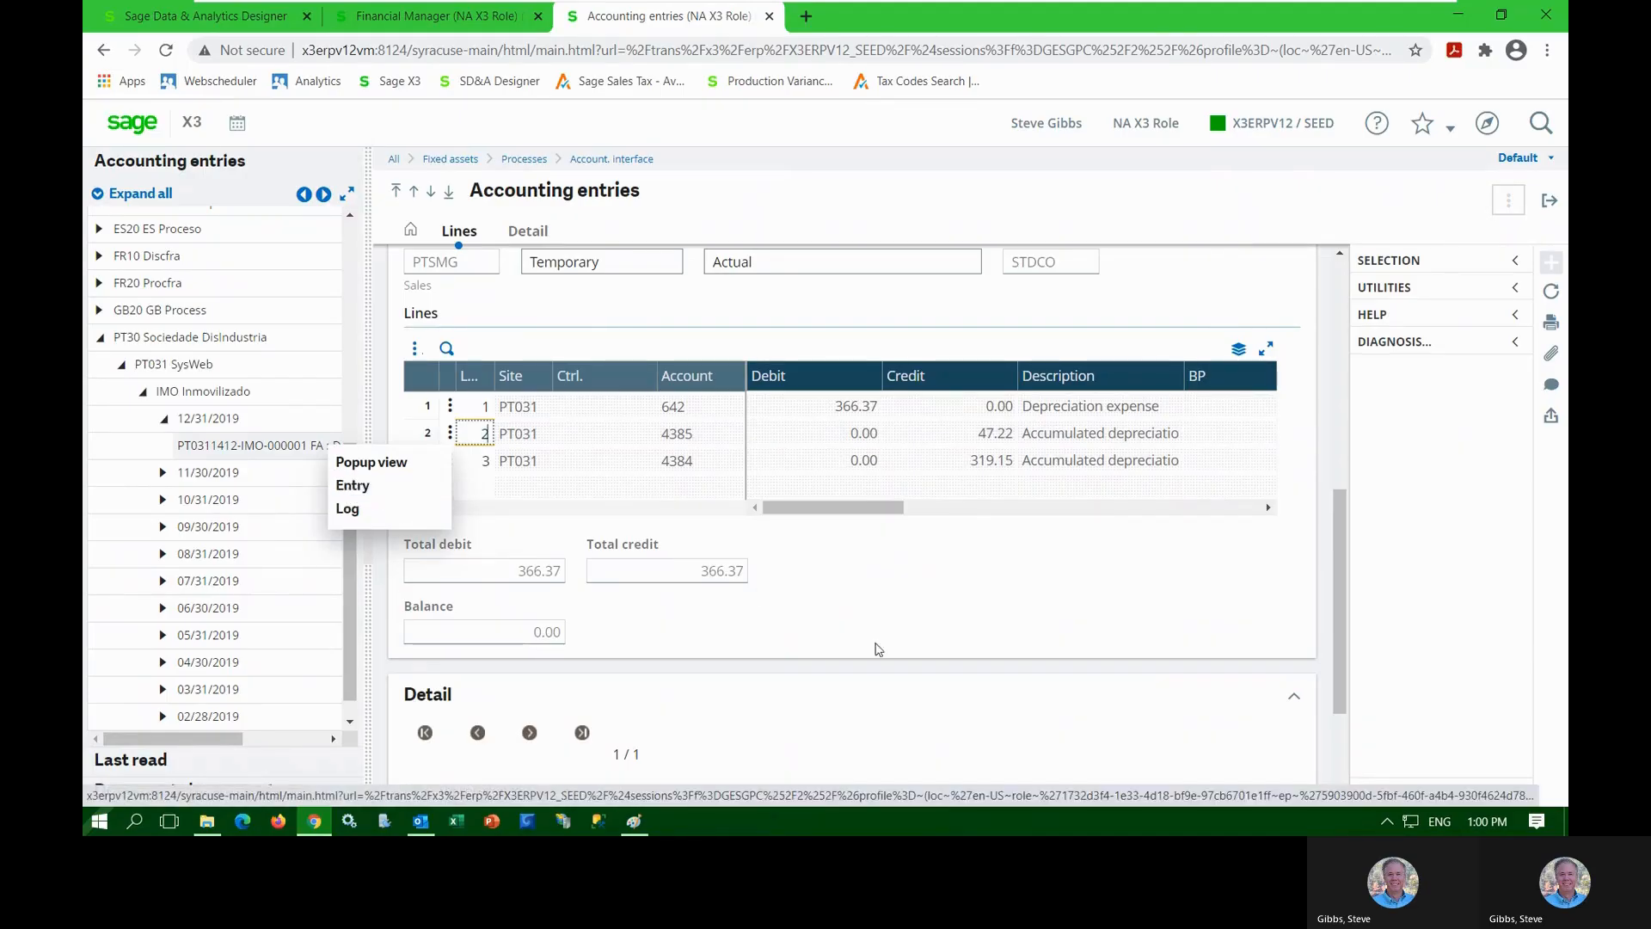
{"action": "left_click", "coordinate": [918, 627]}
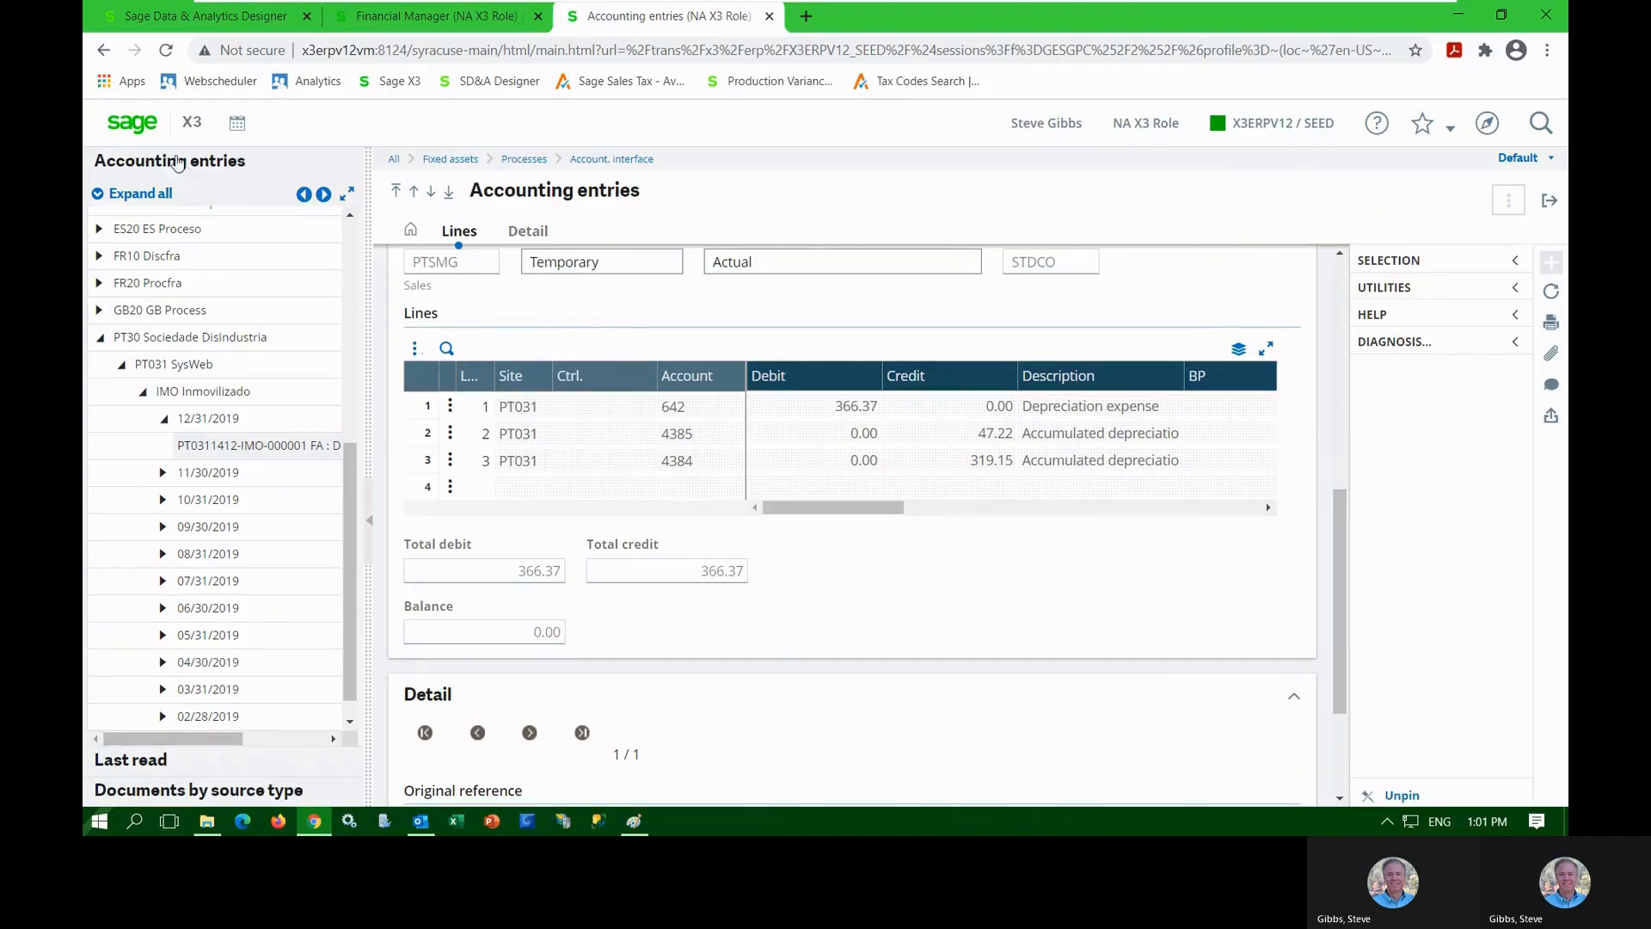
{"action": "left_click", "coordinate": [141, 127]}
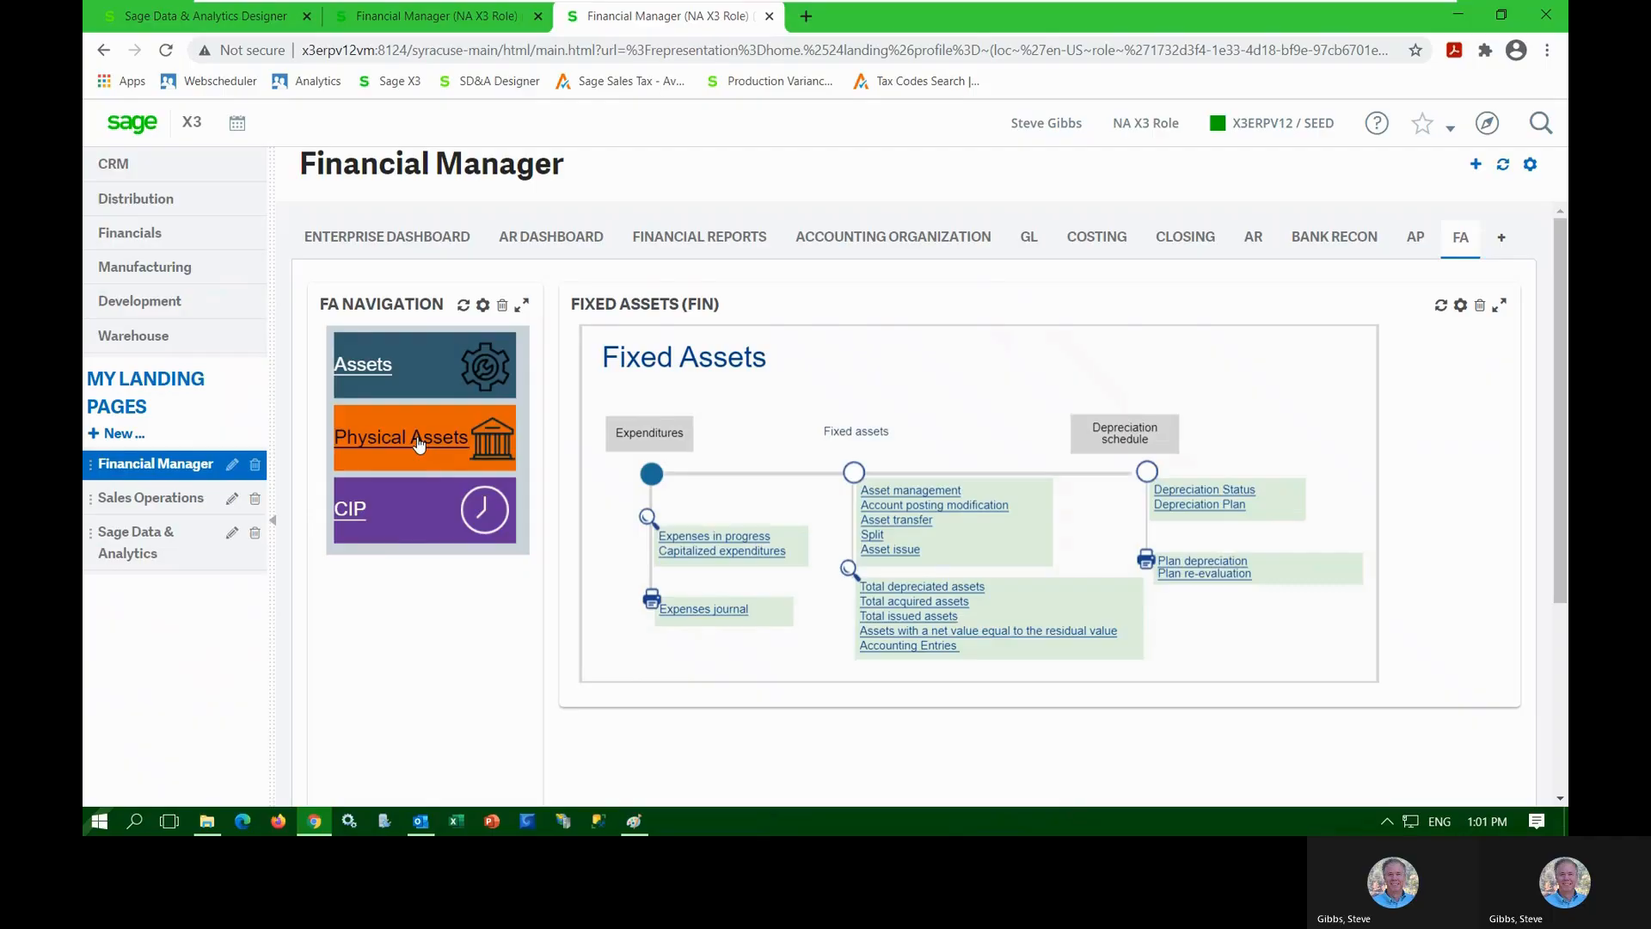
Open the physical assets list, filter it by references starting with "na" and open the Drum Mixer record
{"action": "left_click", "coordinate": [419, 443]}
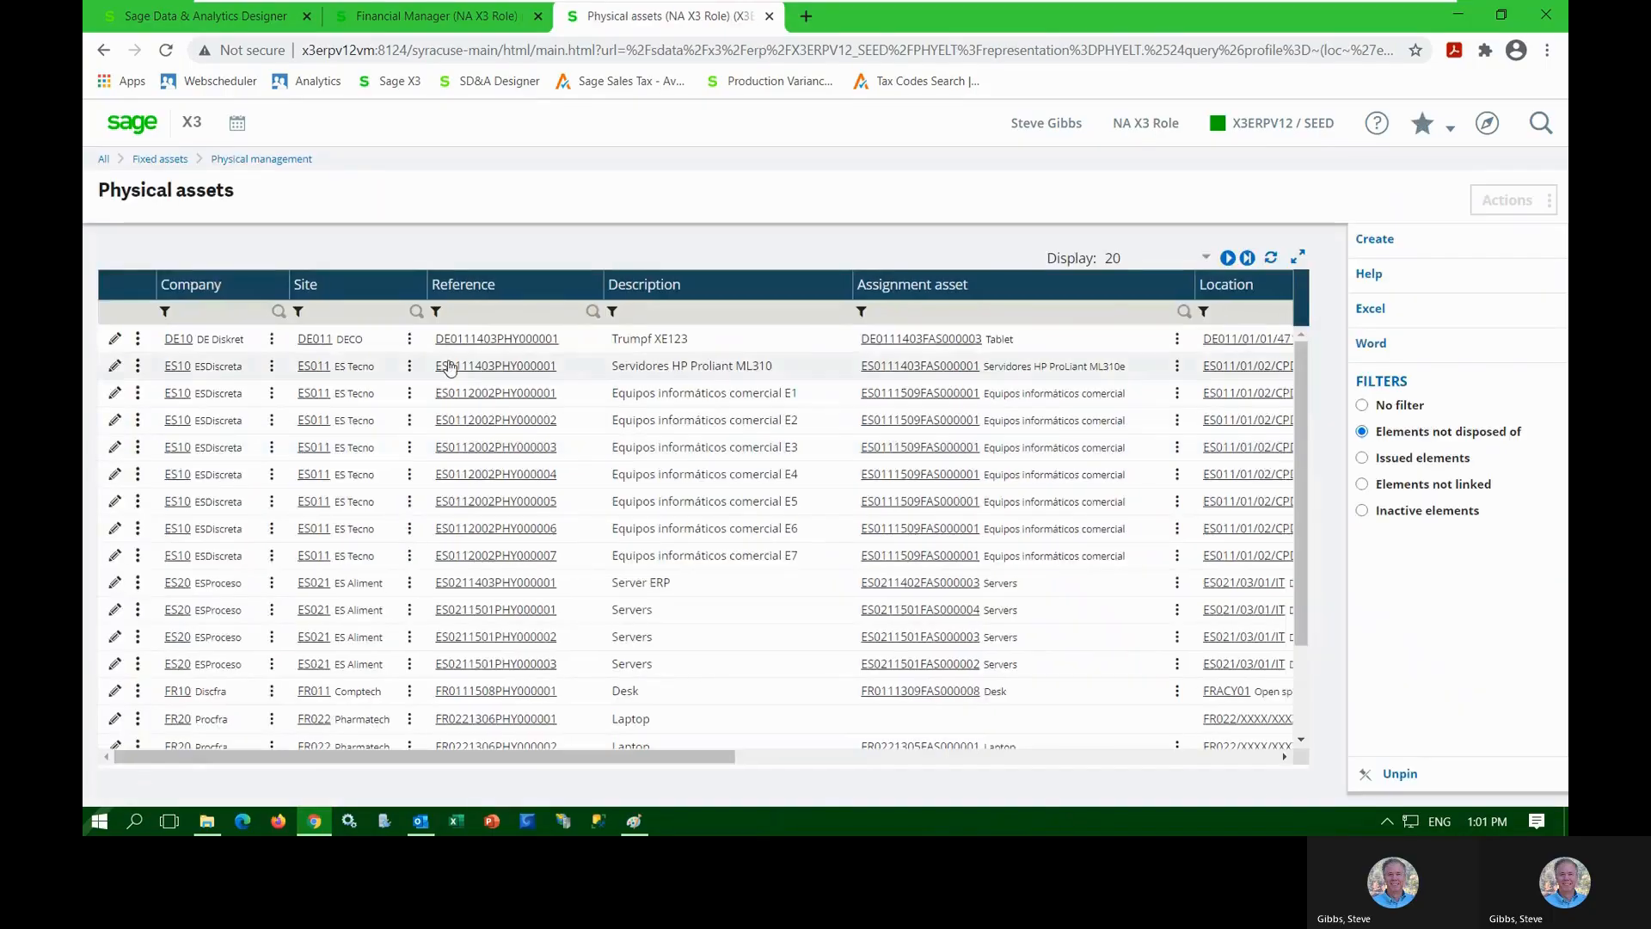
{"action": "left_click", "coordinate": [470, 314]}
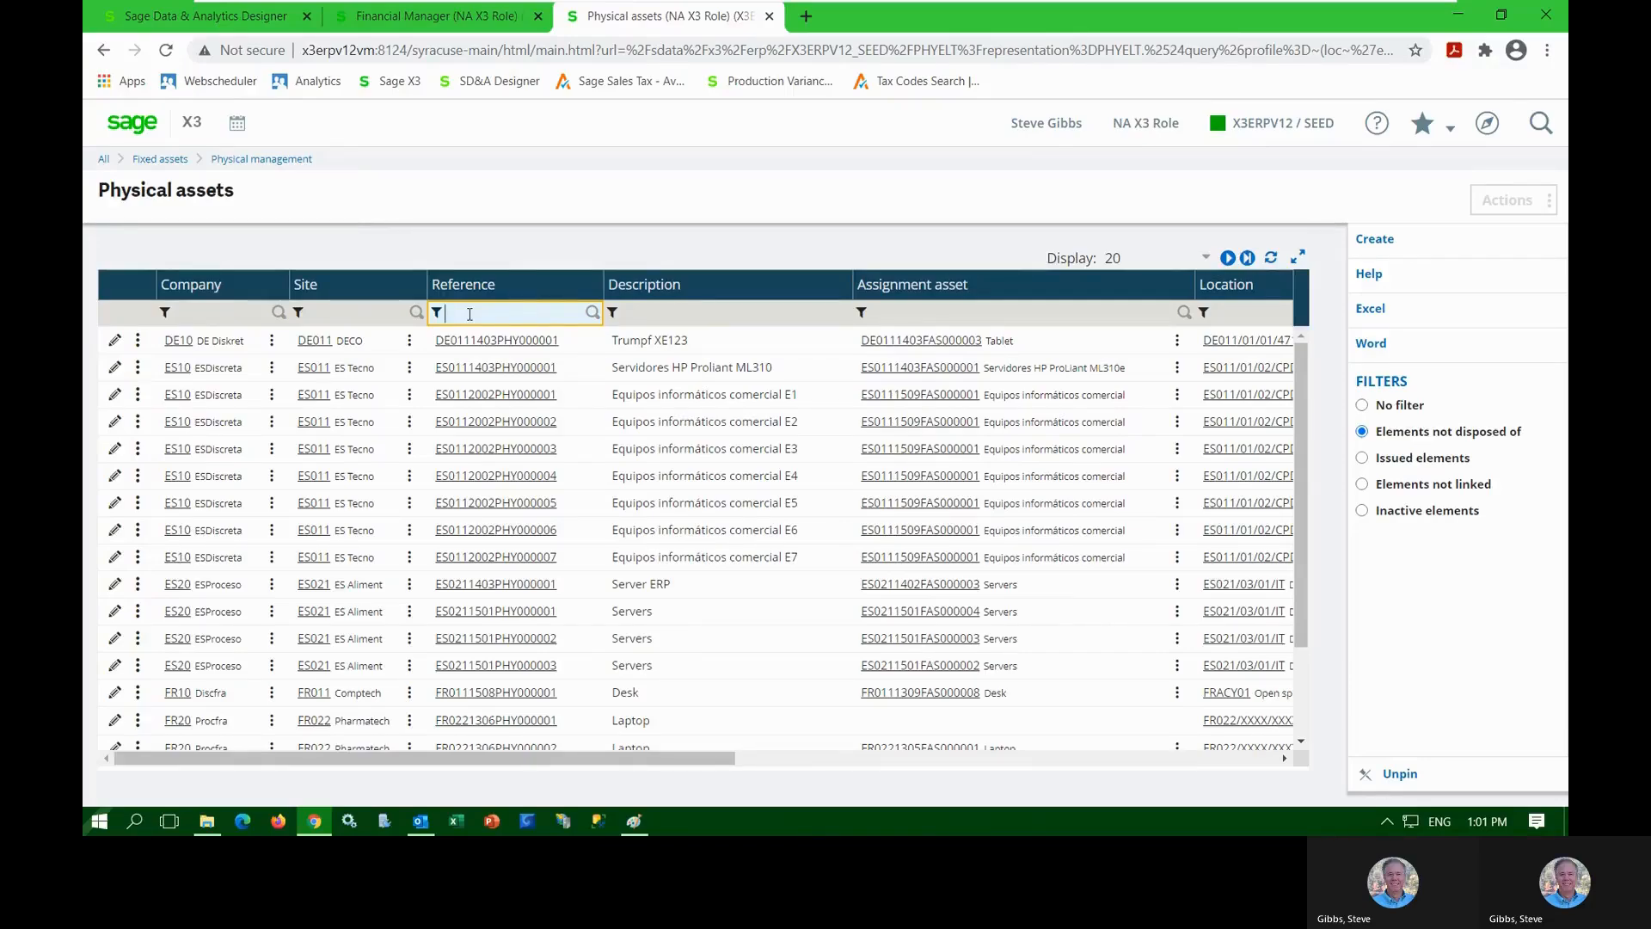
{"action": "type", "text": "na"}
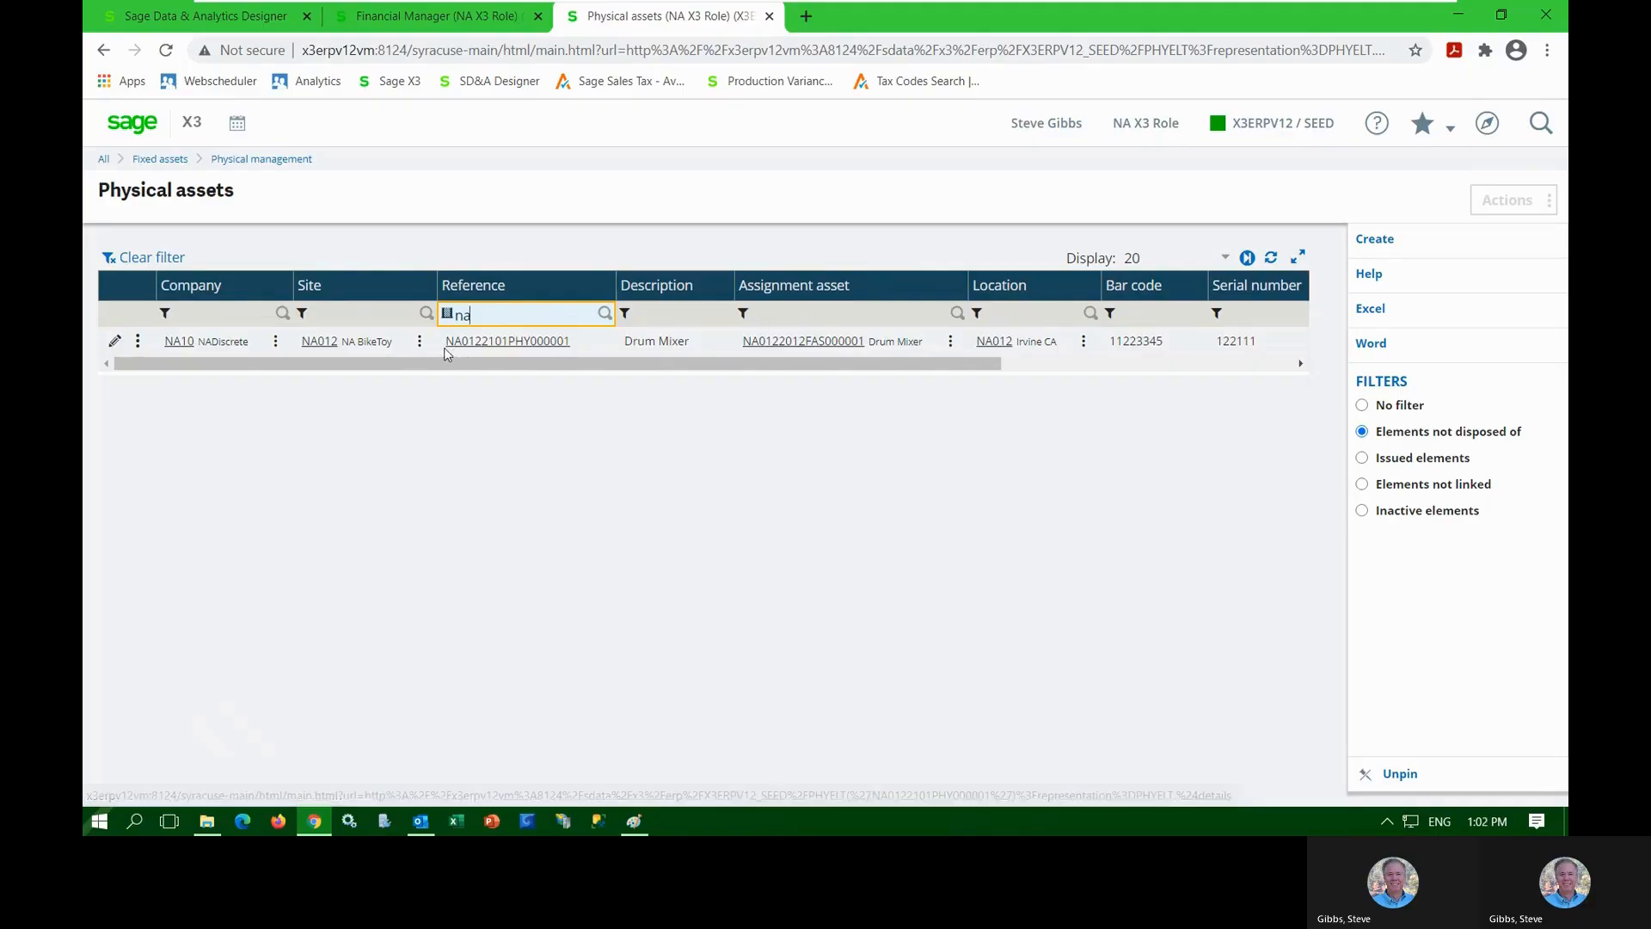
{"action": "left_click", "coordinate": [466, 341]}
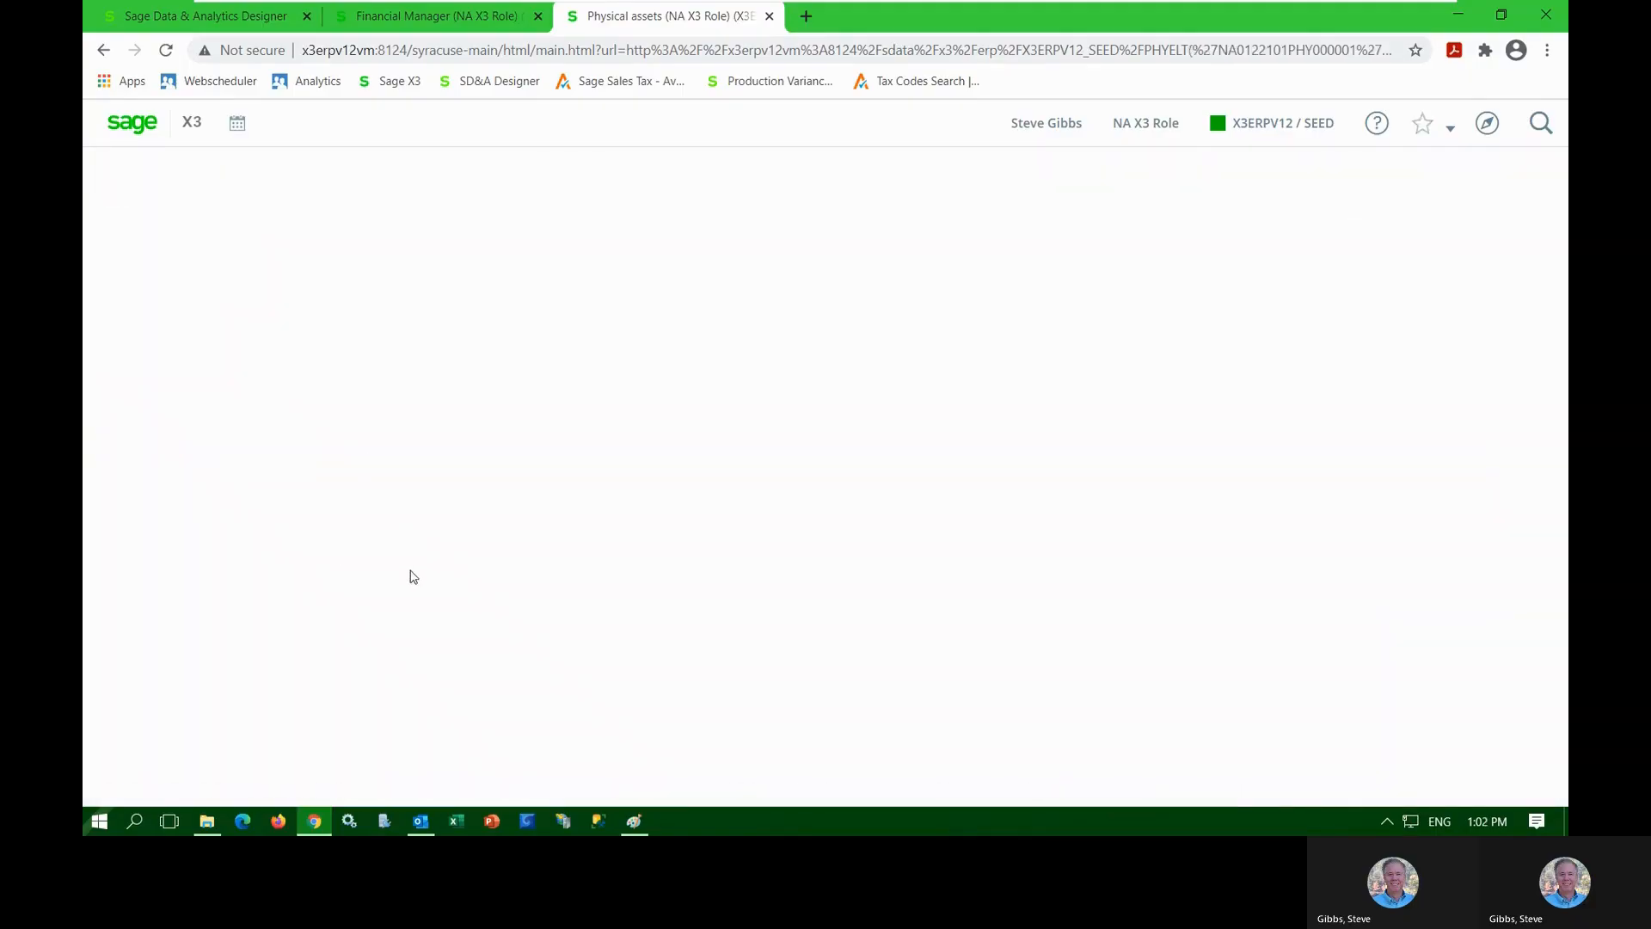
Examine the Drum Mixer's location, purchase, identification, movement, and comment and picture details down to its map
{"action": "scroll", "coordinate": [447, 552], "scroll_direction": "down", "scroll_amount": 2}
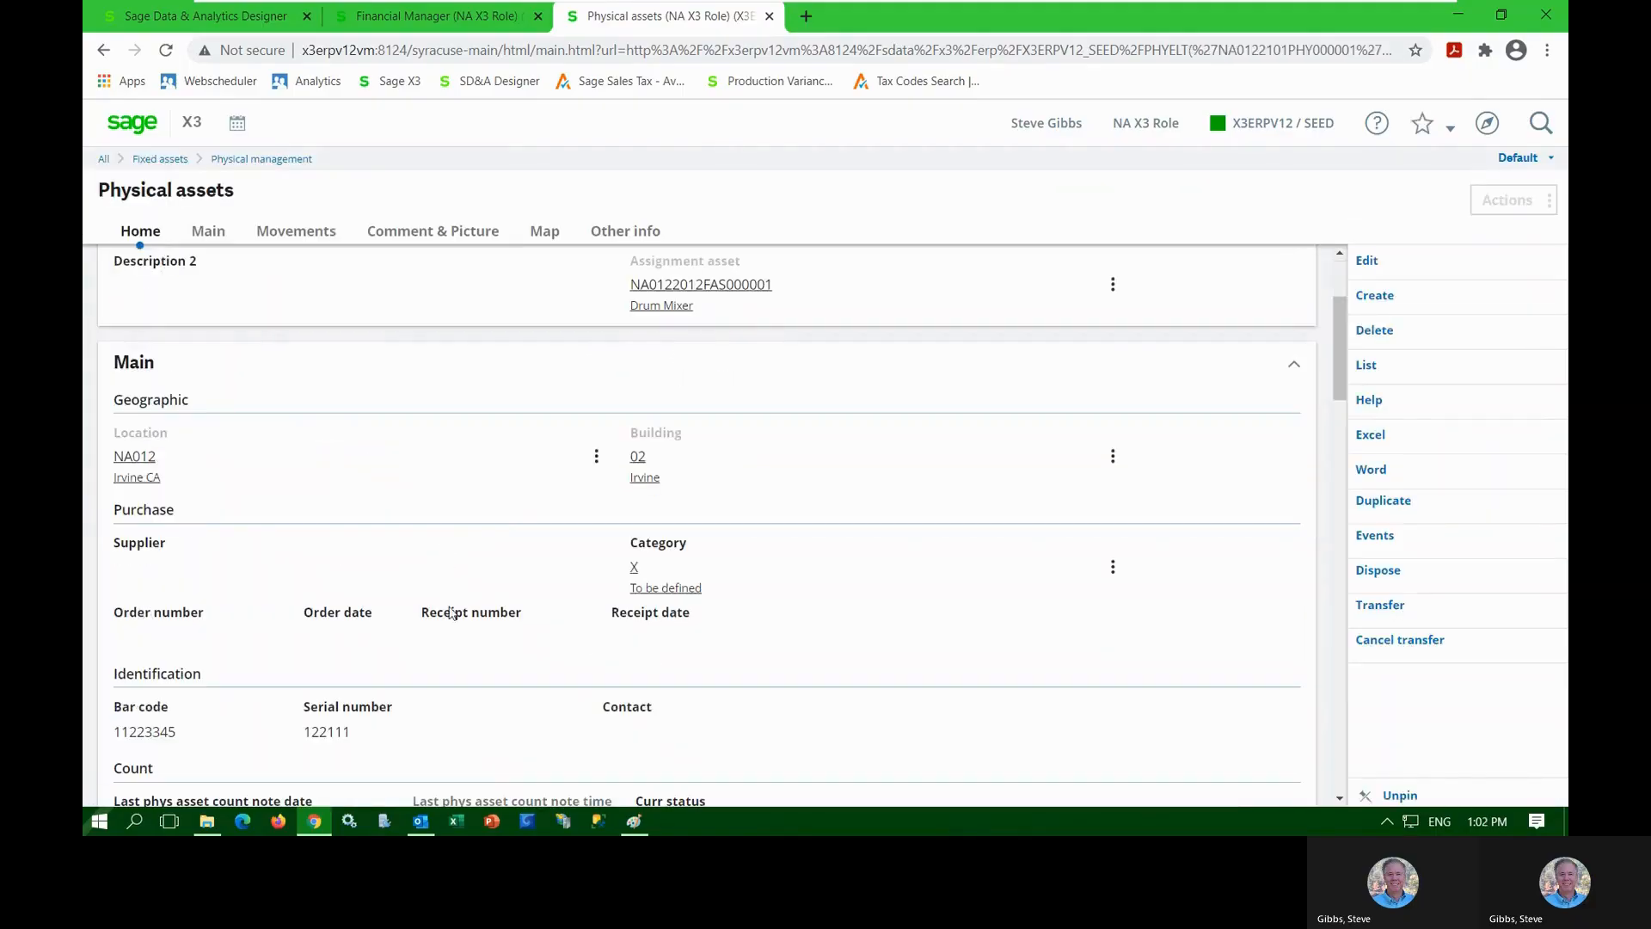
{"action": "scroll", "coordinate": [176, 653], "scroll_direction": "down", "scroll_amount": 1}
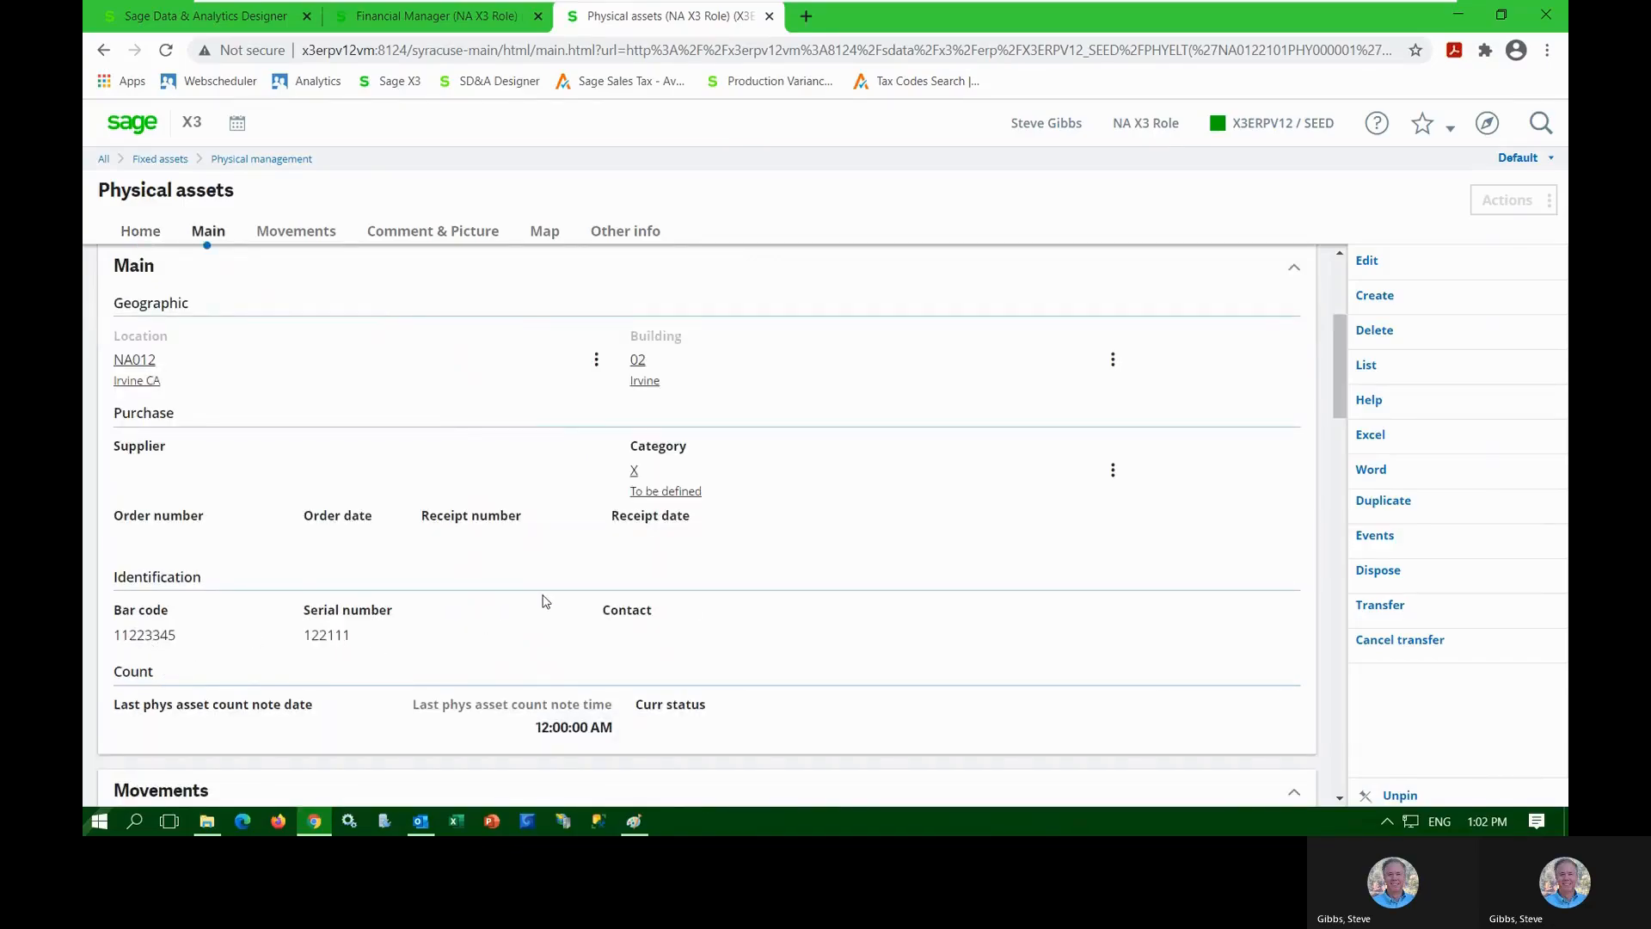
{"action": "scroll", "coordinate": [544, 596], "scroll_direction": "down", "scroll_amount": 4}
{"action": "scroll", "coordinate": [543, 595], "scroll_direction": "down", "scroll_amount": 2}
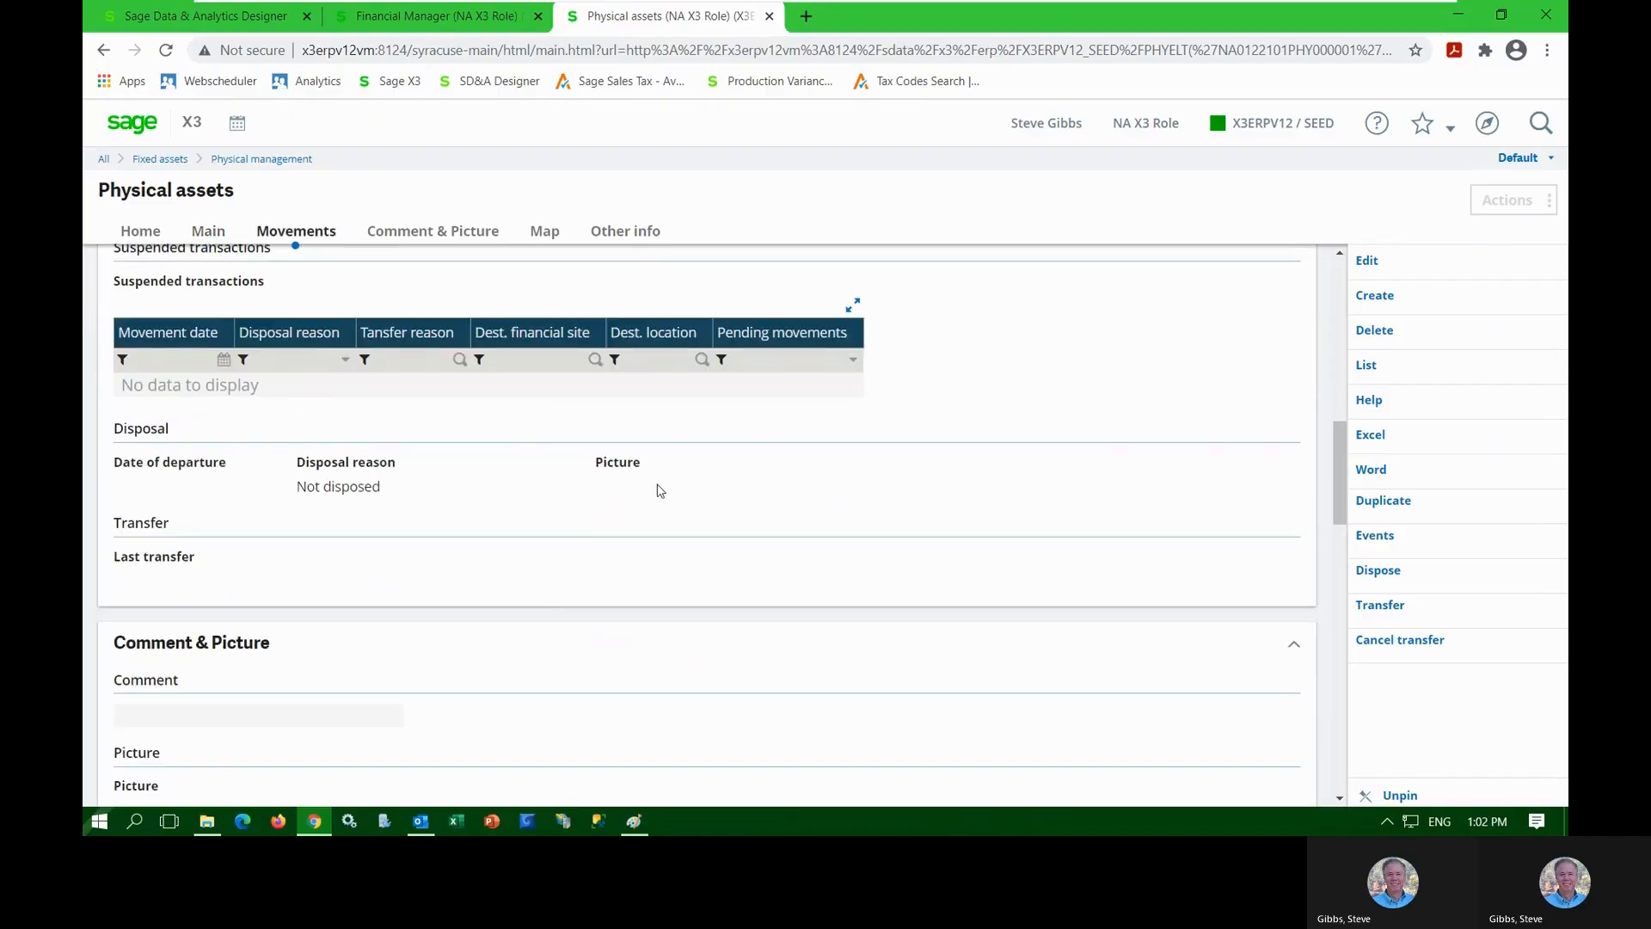
{"action": "scroll", "coordinate": [560, 569], "scroll_direction": "down", "scroll_amount": 3}
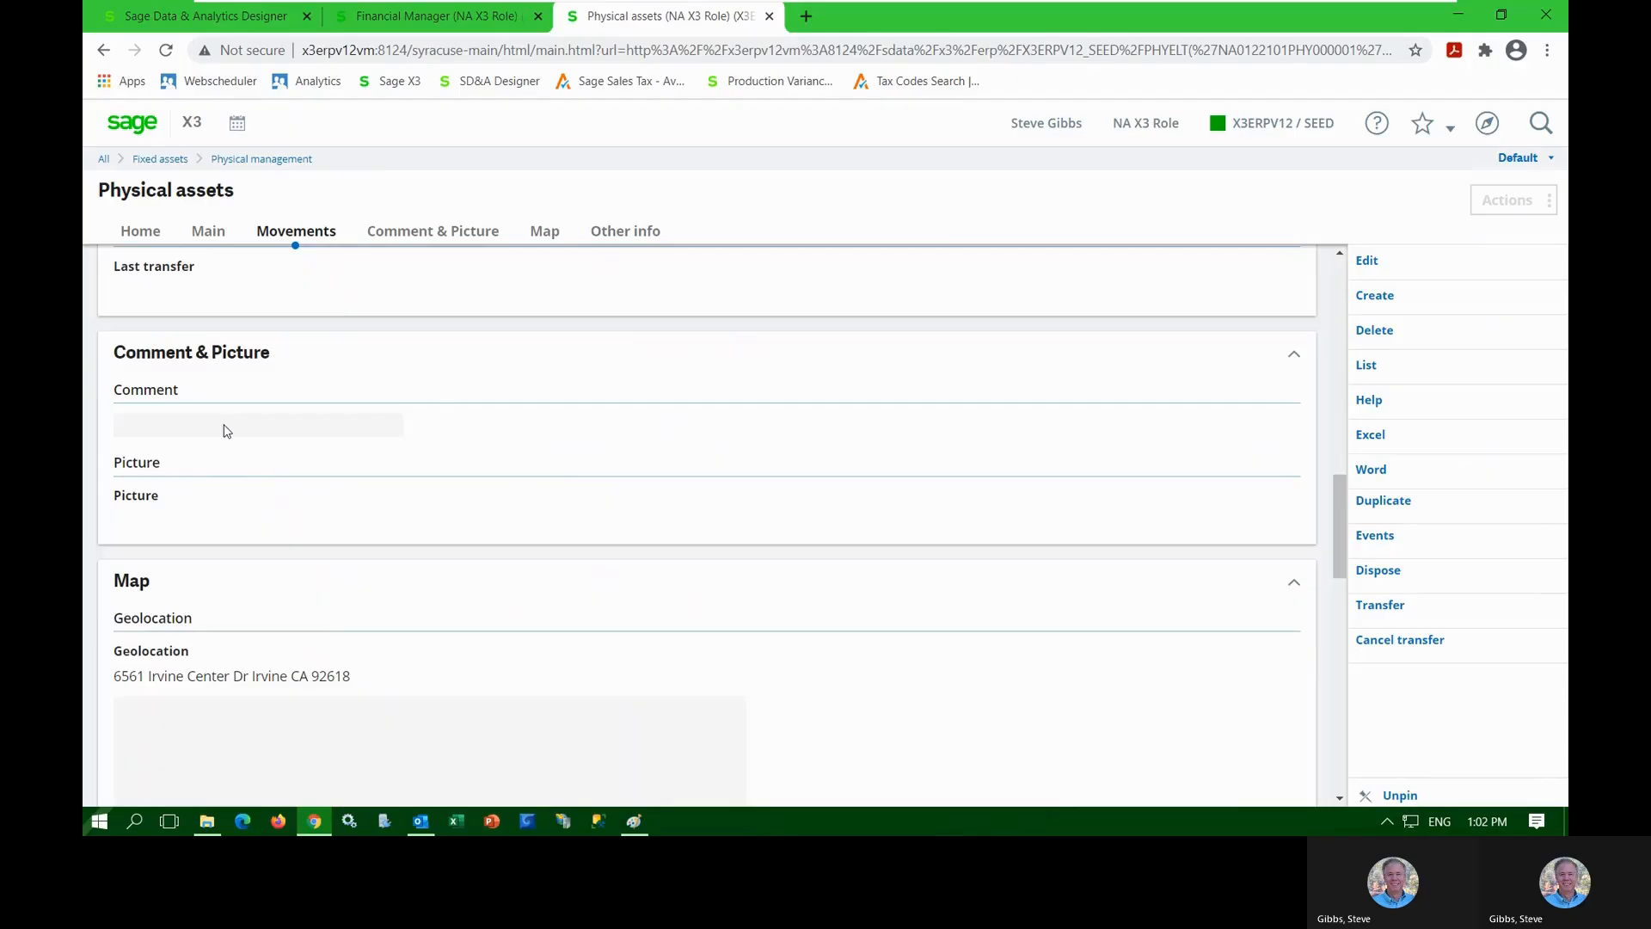
{"action": "scroll", "coordinate": [225, 431], "scroll_direction": "down", "scroll_amount": 5}
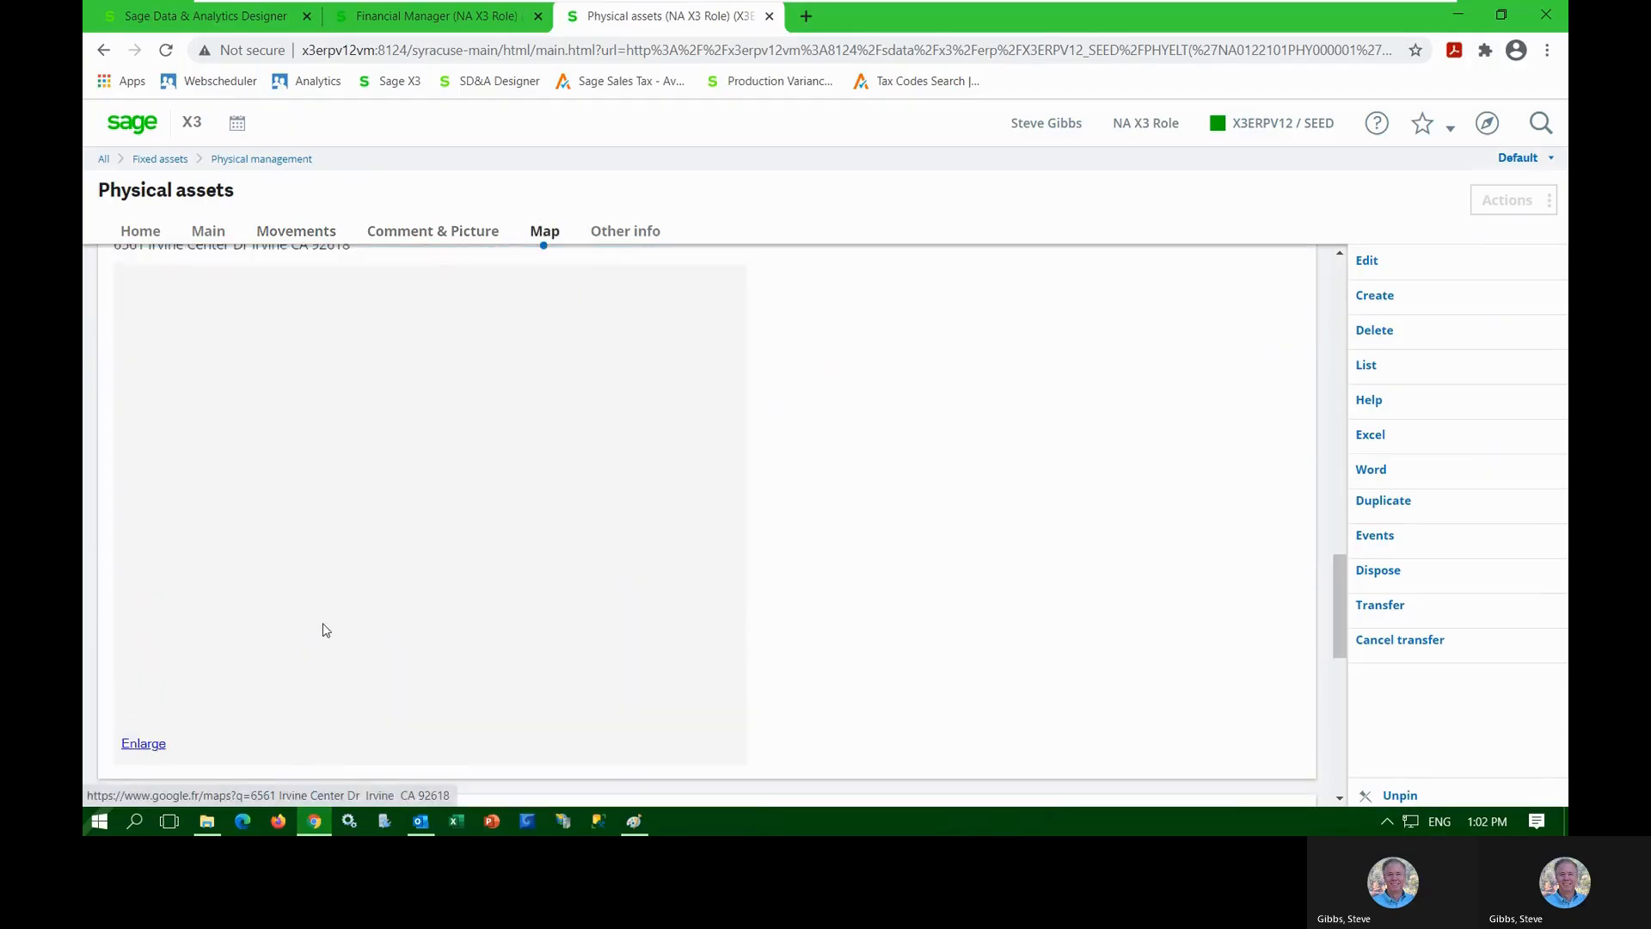
Collapse the geolocation map's side panel and center the map on the asset's marker
{"action": "scroll", "coordinate": [485, 531], "scroll_direction": "up", "scroll_amount": 1}
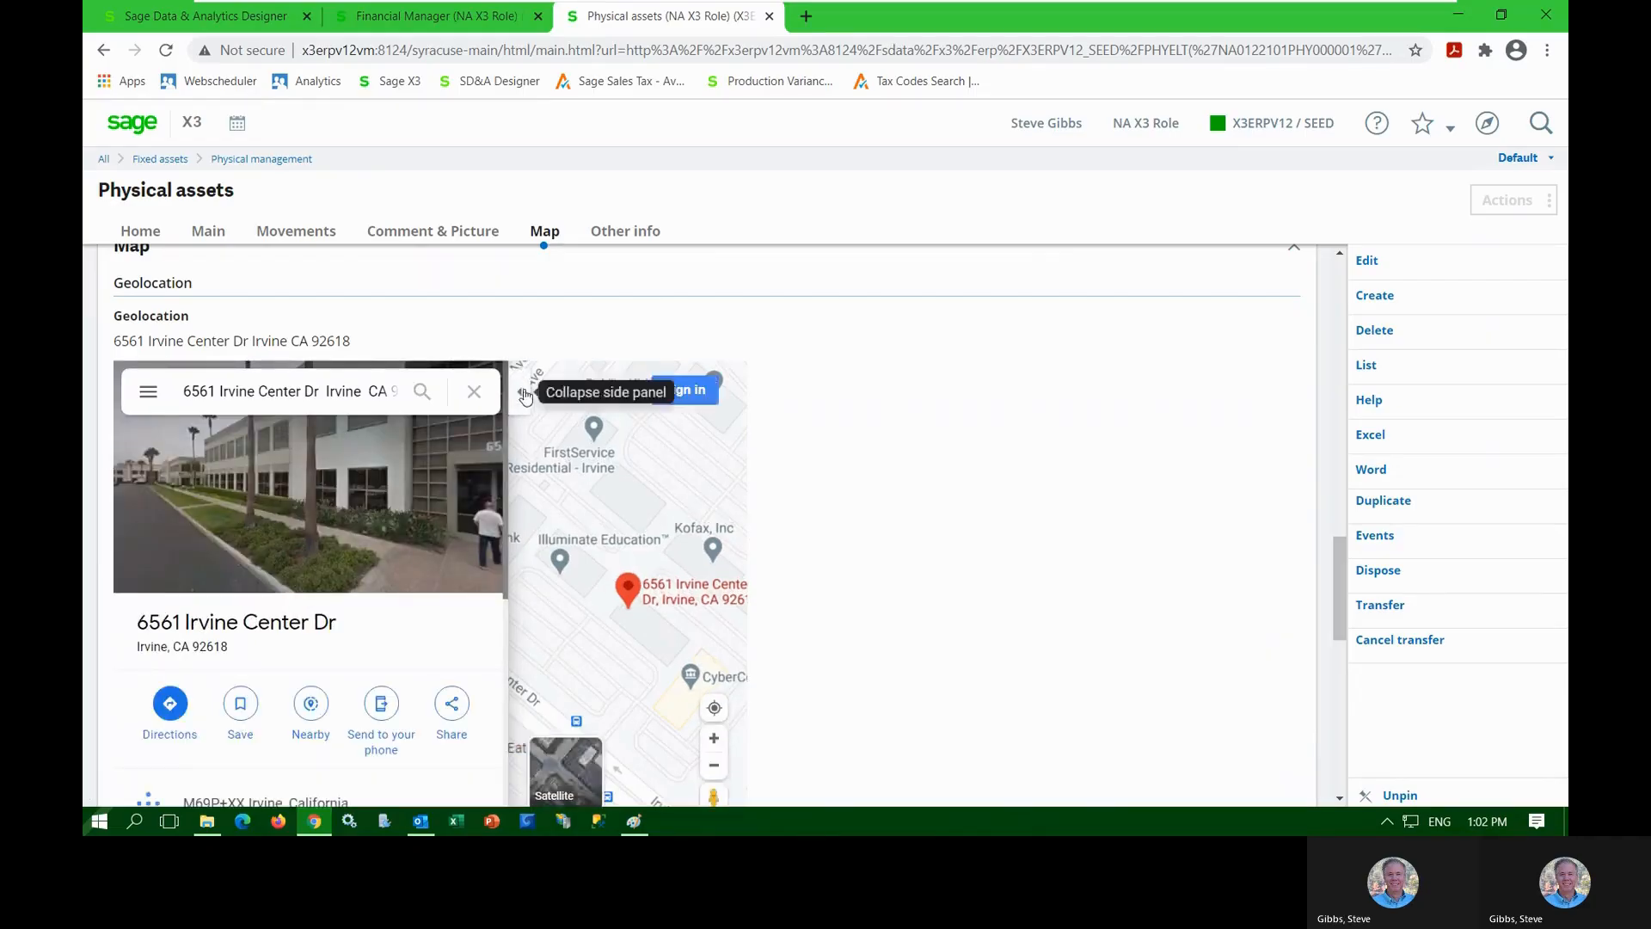
{"action": "left_click", "coordinate": [525, 396]}
{"action": "left_click_drag", "start_coordinate": [566, 607], "coordinate": [334, 591]}
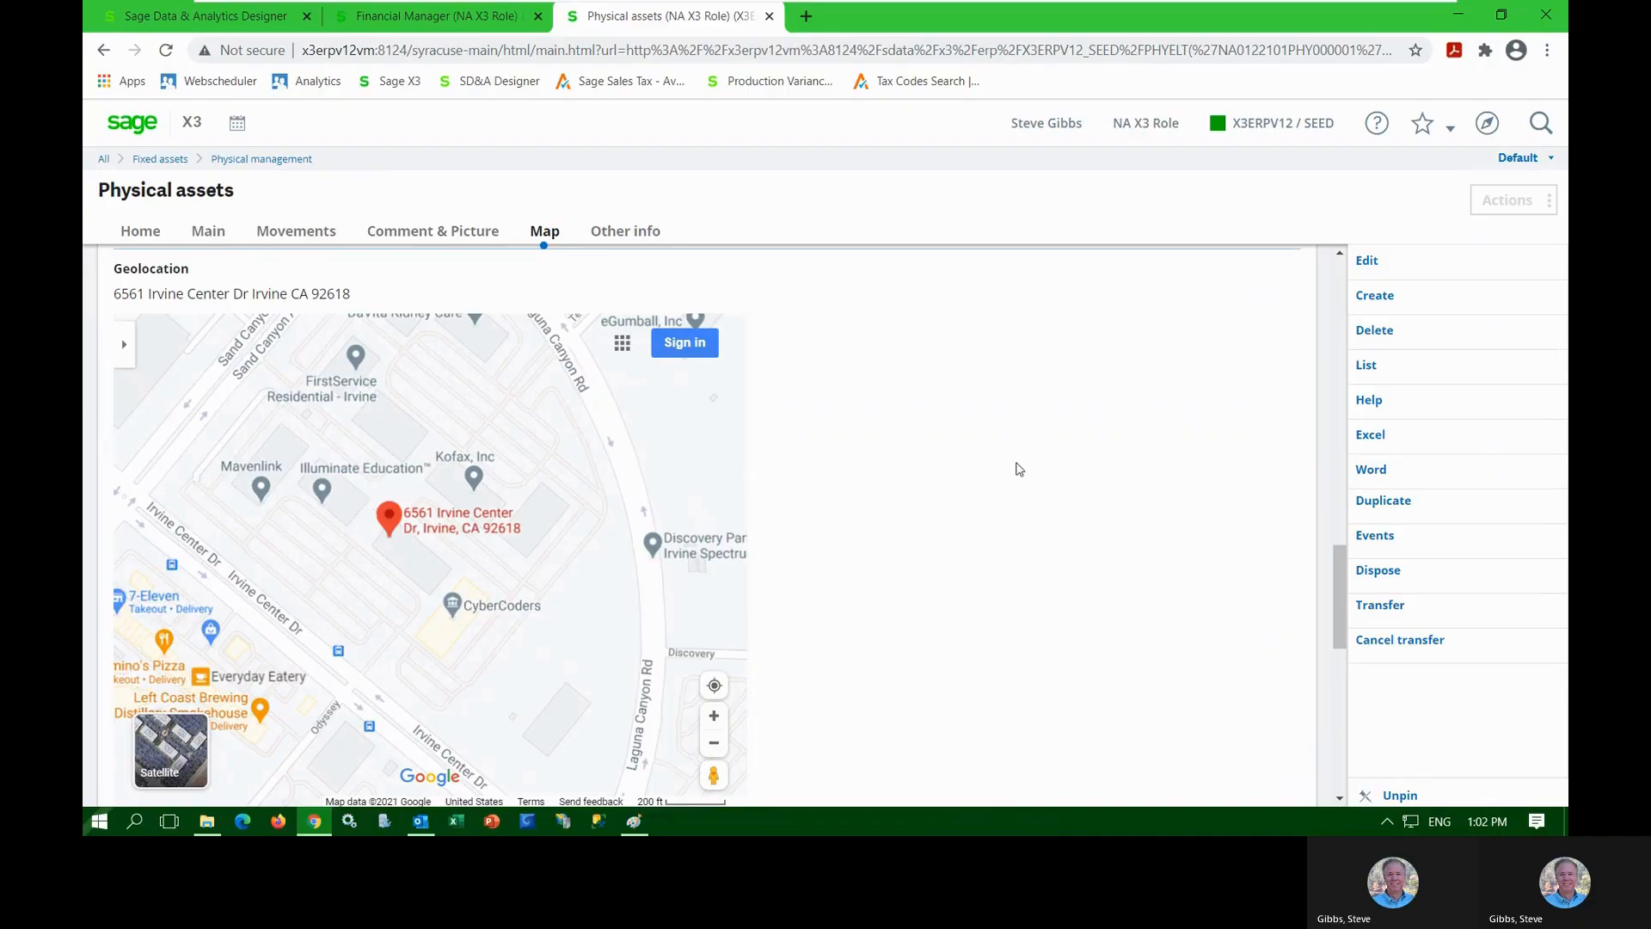
Review the Drum Mixer's disposal, wider map and other info sections, and return to the Financial Manager landing page
{"action": "scroll", "coordinate": [1018, 469], "scroll_direction": "up", "scroll_amount": 3}
{"action": "scroll", "coordinate": [1018, 468], "scroll_direction": "up", "scroll_amount": 3}
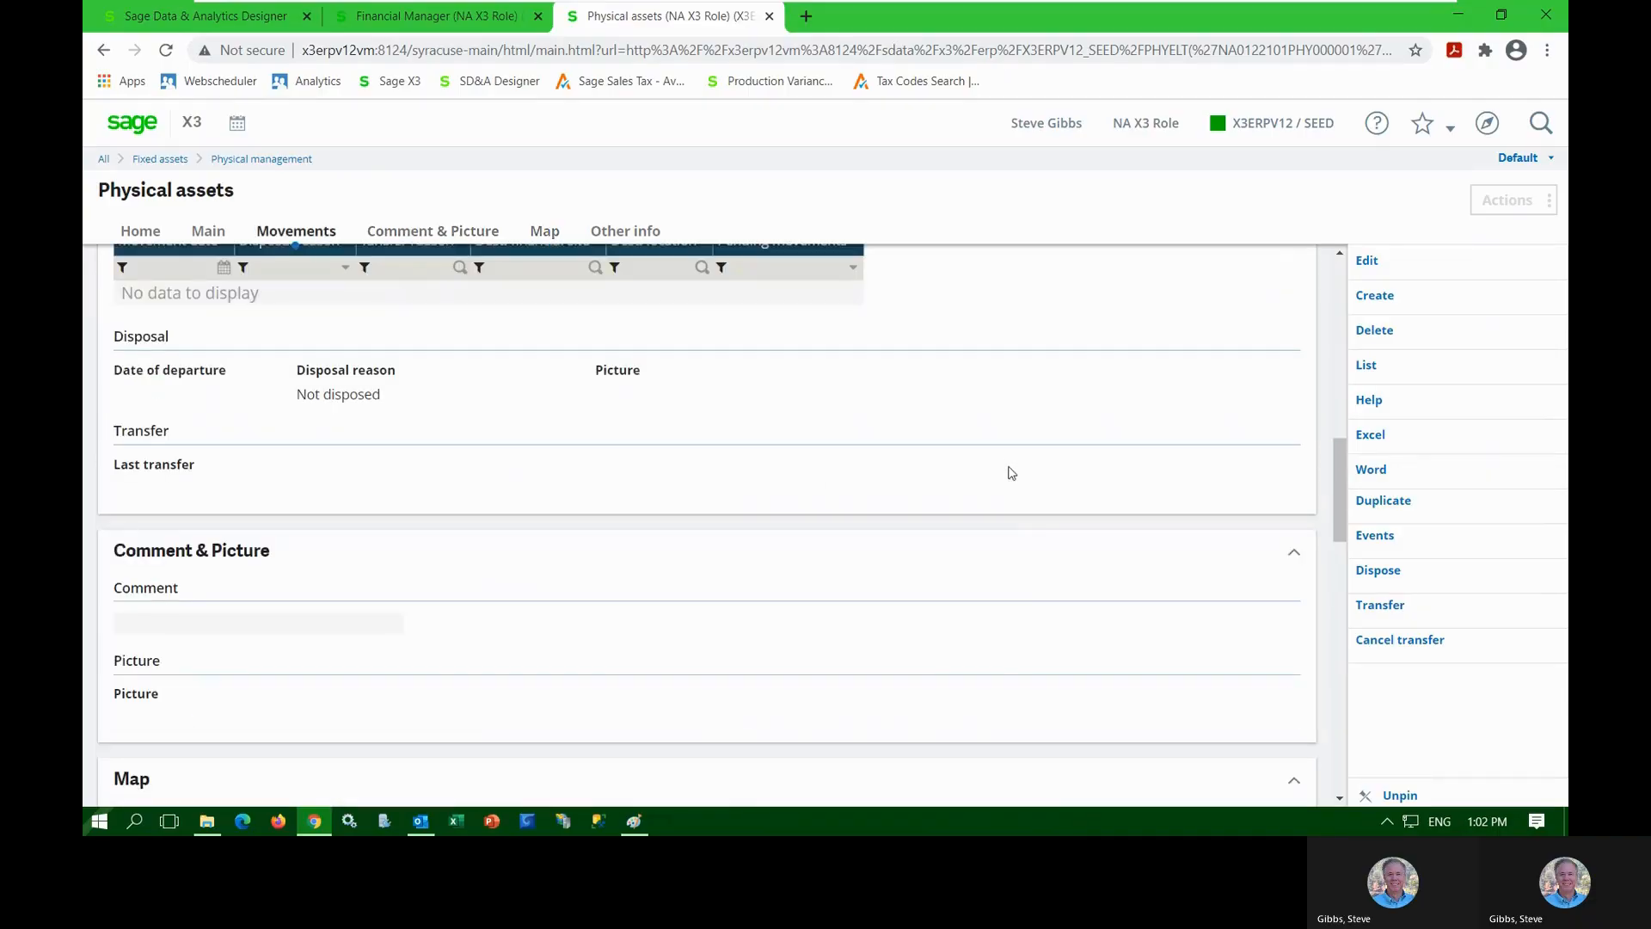
{"action": "scroll", "coordinate": [507, 589], "scroll_direction": "down", "scroll_amount": 8}
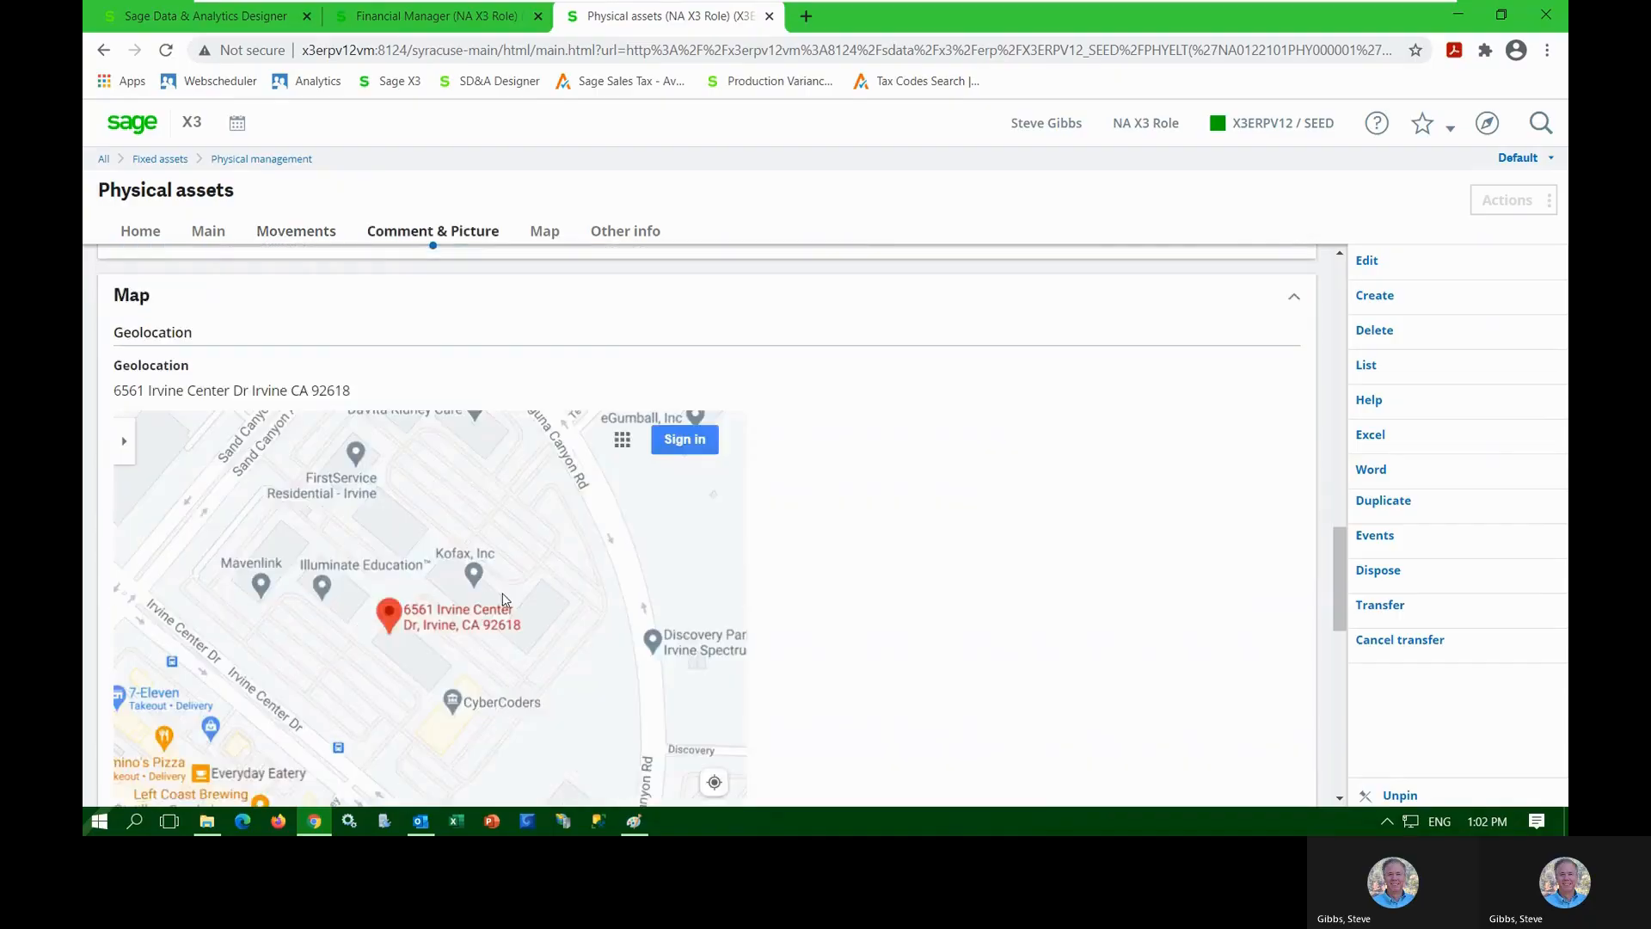
{"action": "scroll", "coordinate": [895, 627], "scroll_direction": "down", "scroll_amount": 2}
{"action": "scroll", "coordinate": [895, 627], "scroll_direction": "down", "scroll_amount": 3}
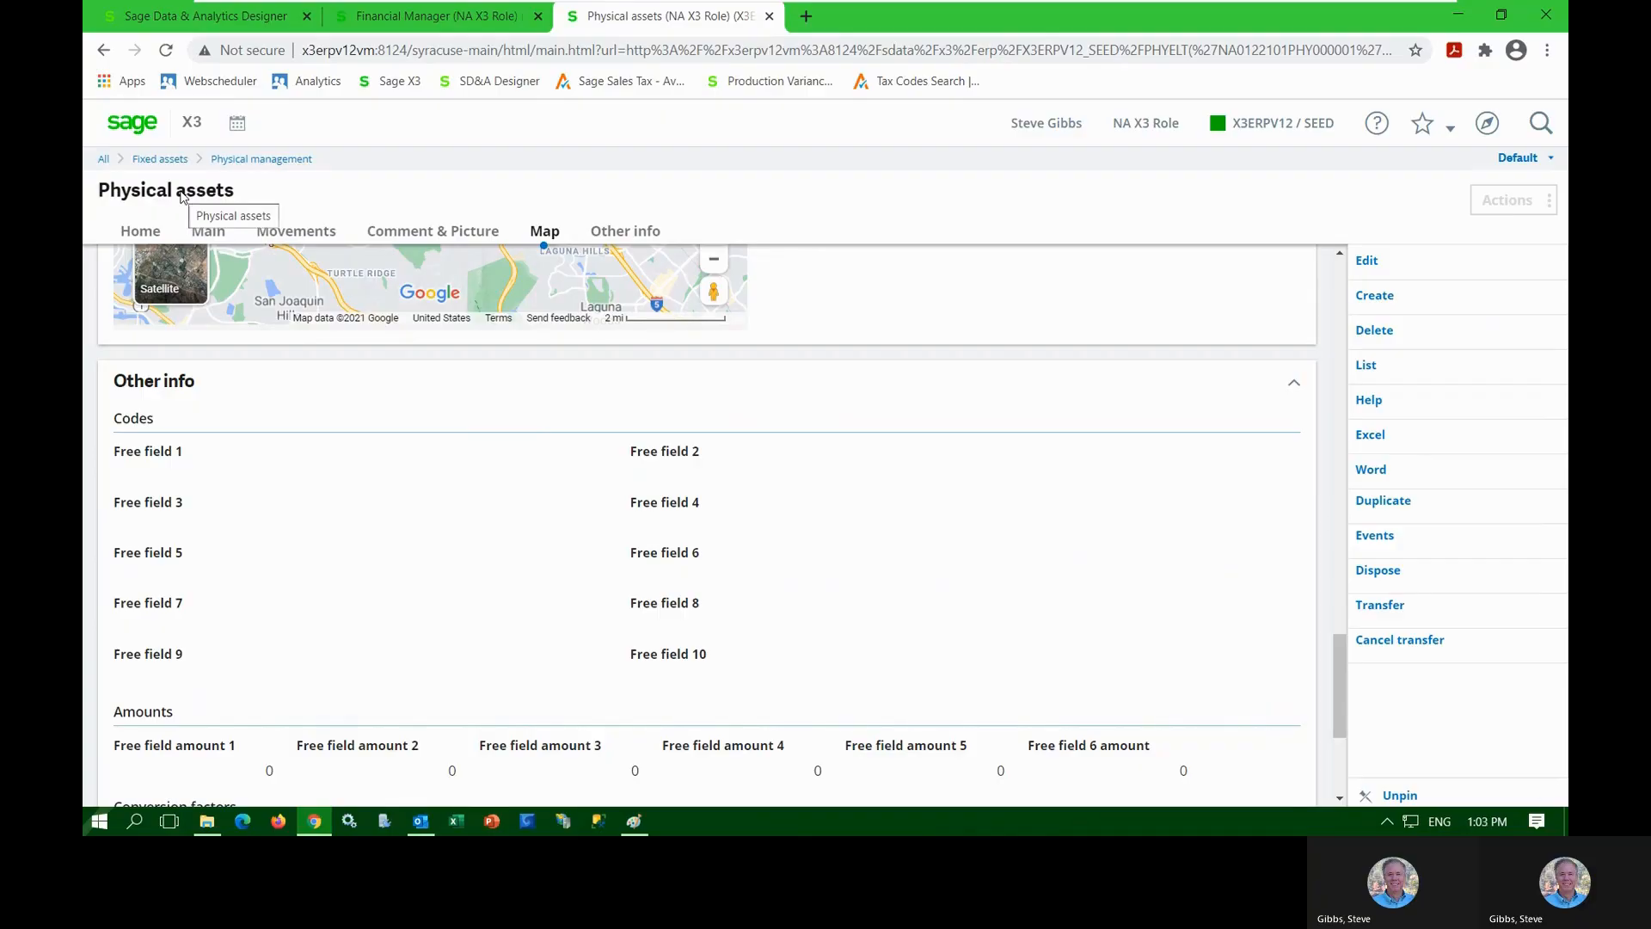
{"action": "left_click", "coordinate": [148, 127]}
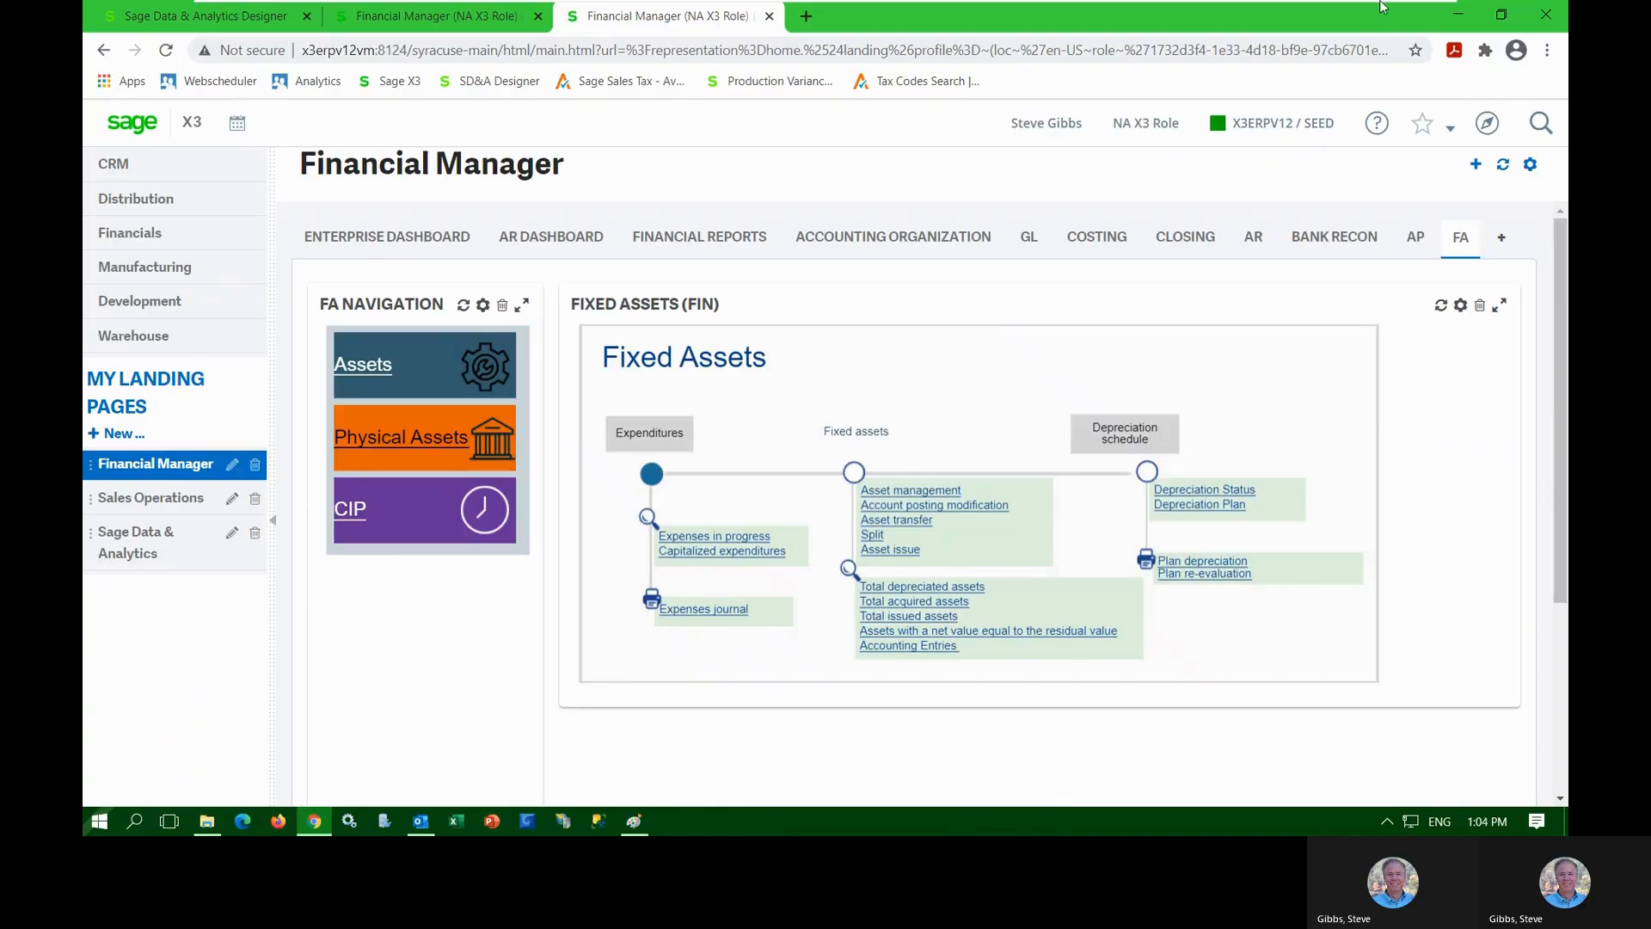
Check the gadget categories available for the landing page, and view its AR and Enterprise Dashboard pages
{"action": "left_click", "coordinate": [1474, 169]}
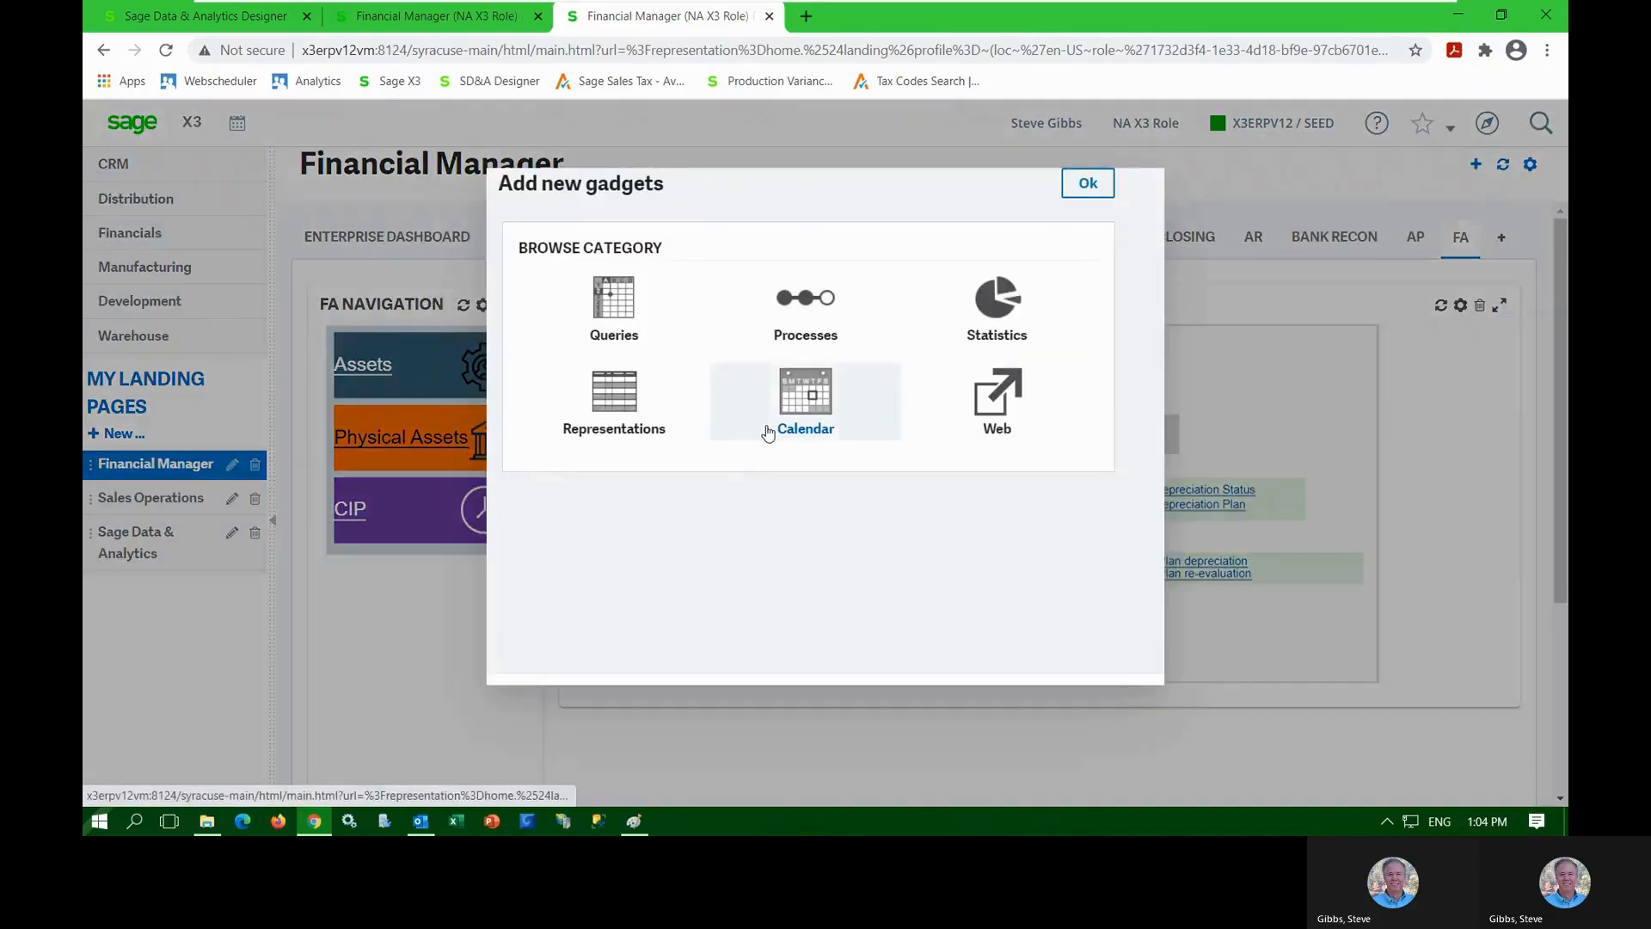
{"action": "left_click", "coordinate": [1076, 192]}
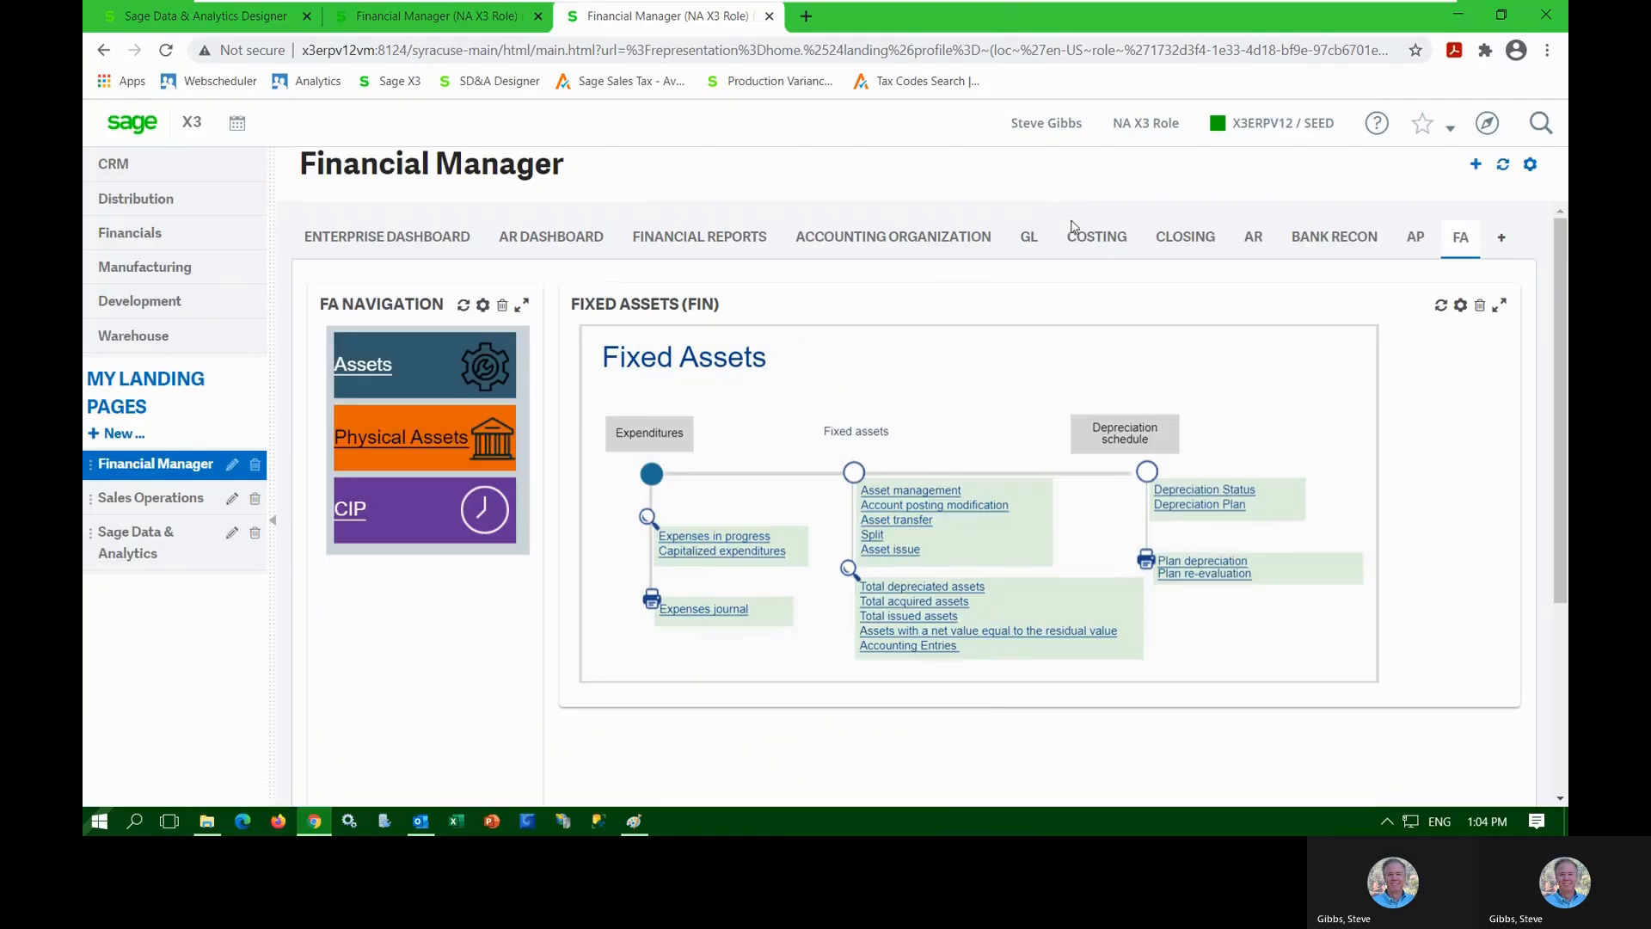
{"action": "left_click", "coordinate": [1254, 245]}
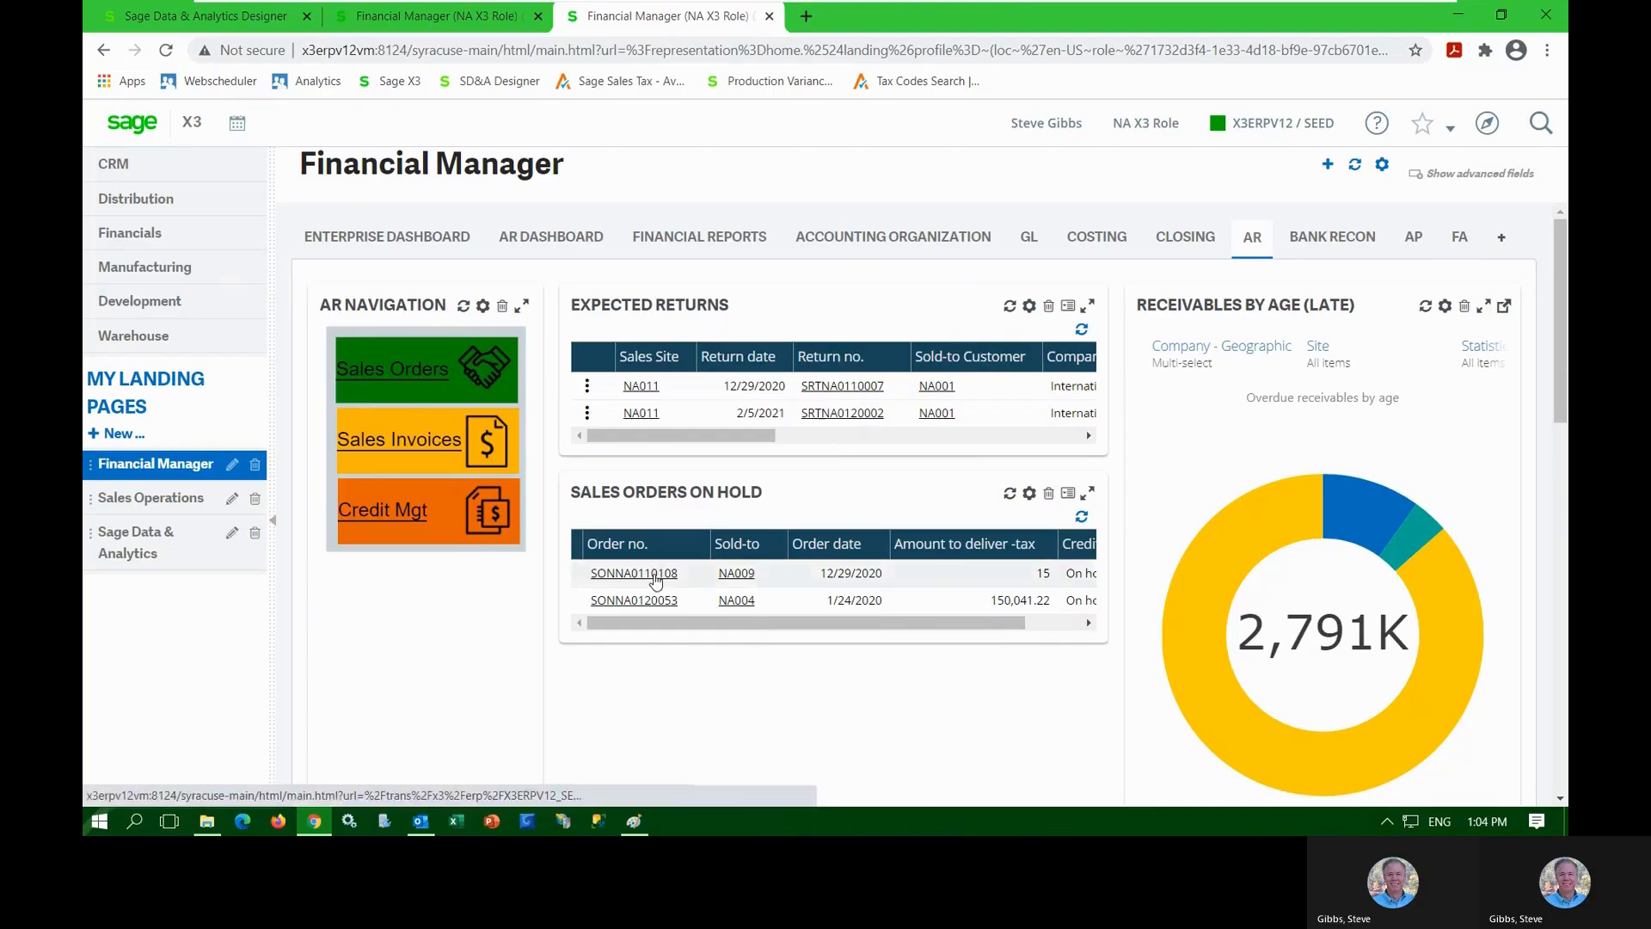
{"action": "left_click", "coordinate": [448, 239]}
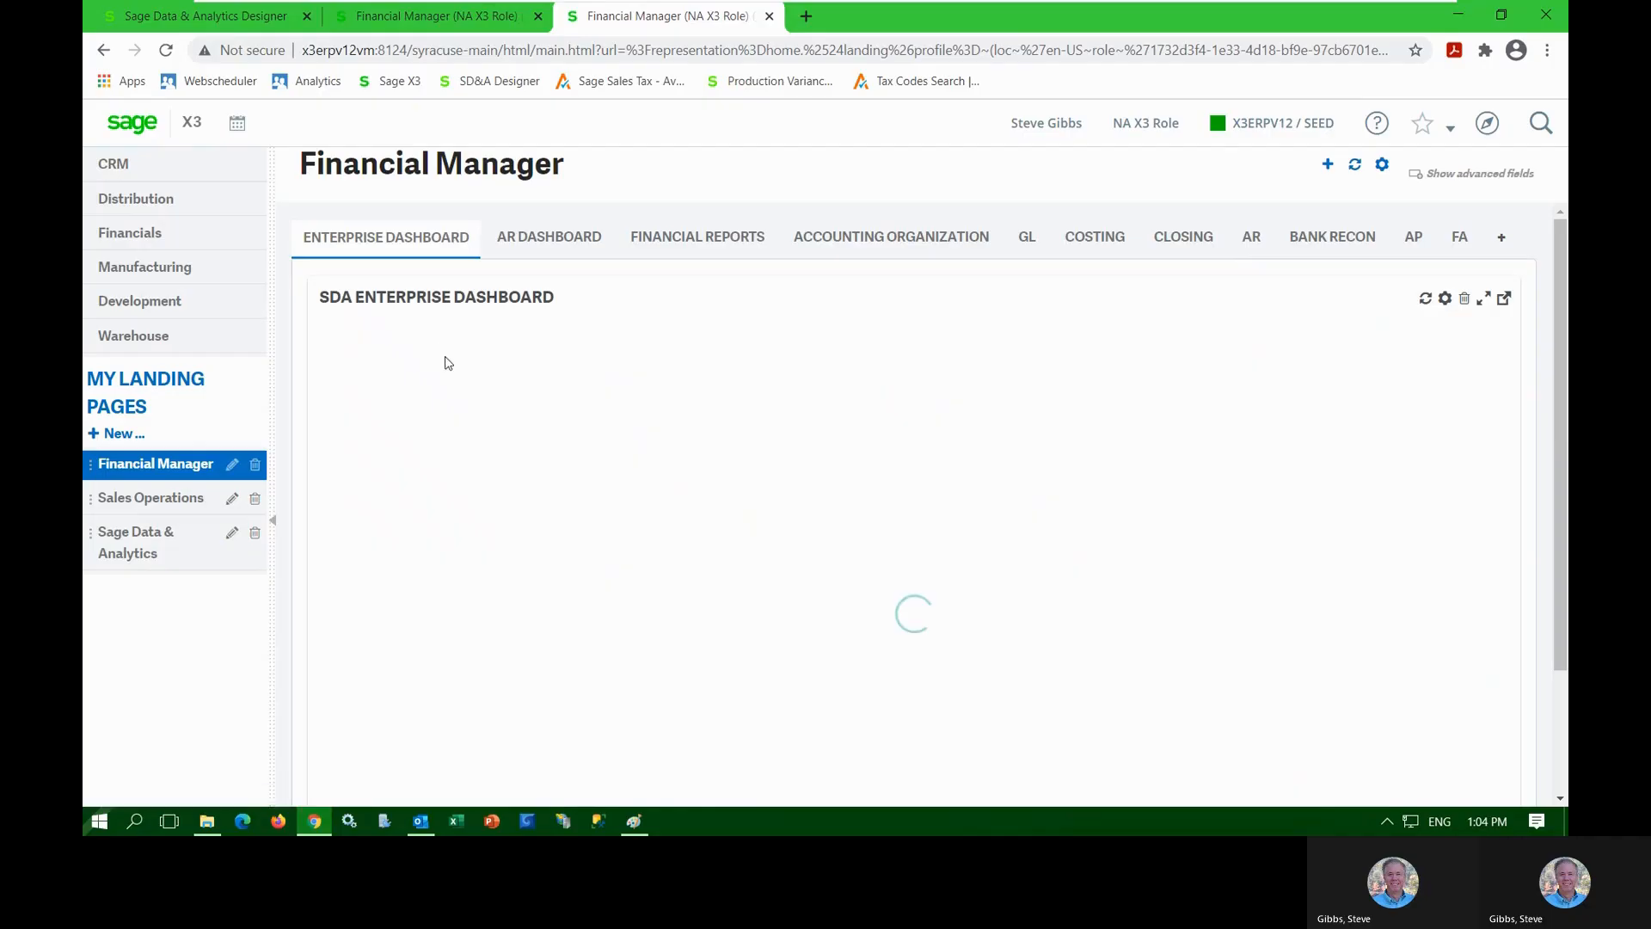